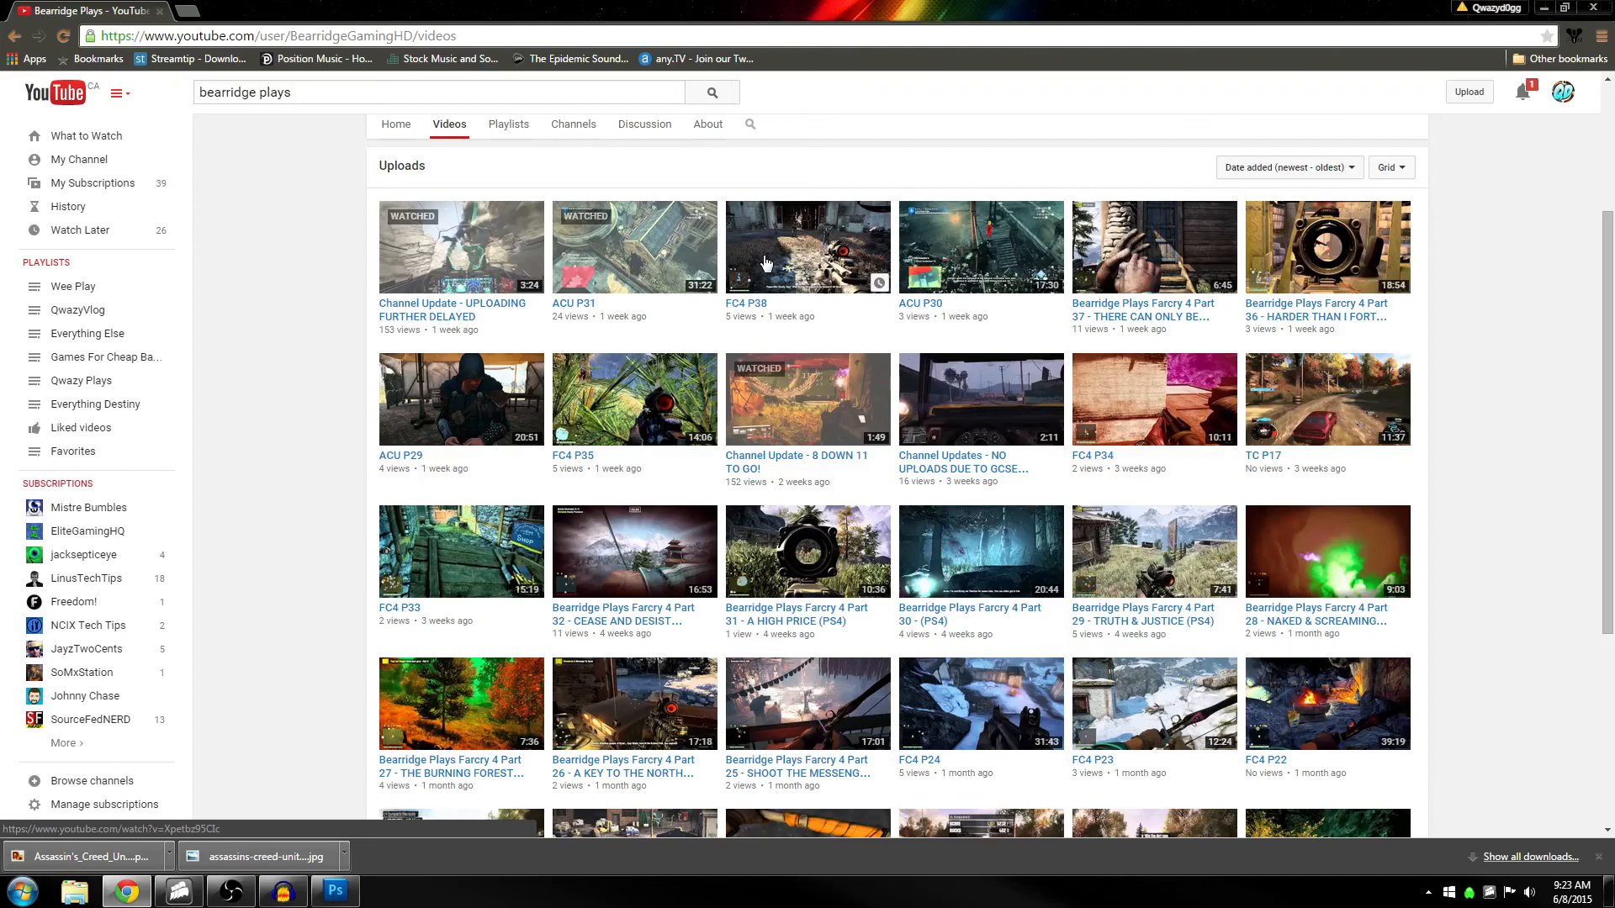
Switch to Photoshop and create a new 1280 by 720 pixel RGB document at 300 pixels/inch with a transparent background
{"action": "left_click", "coordinate": [340, 894]}
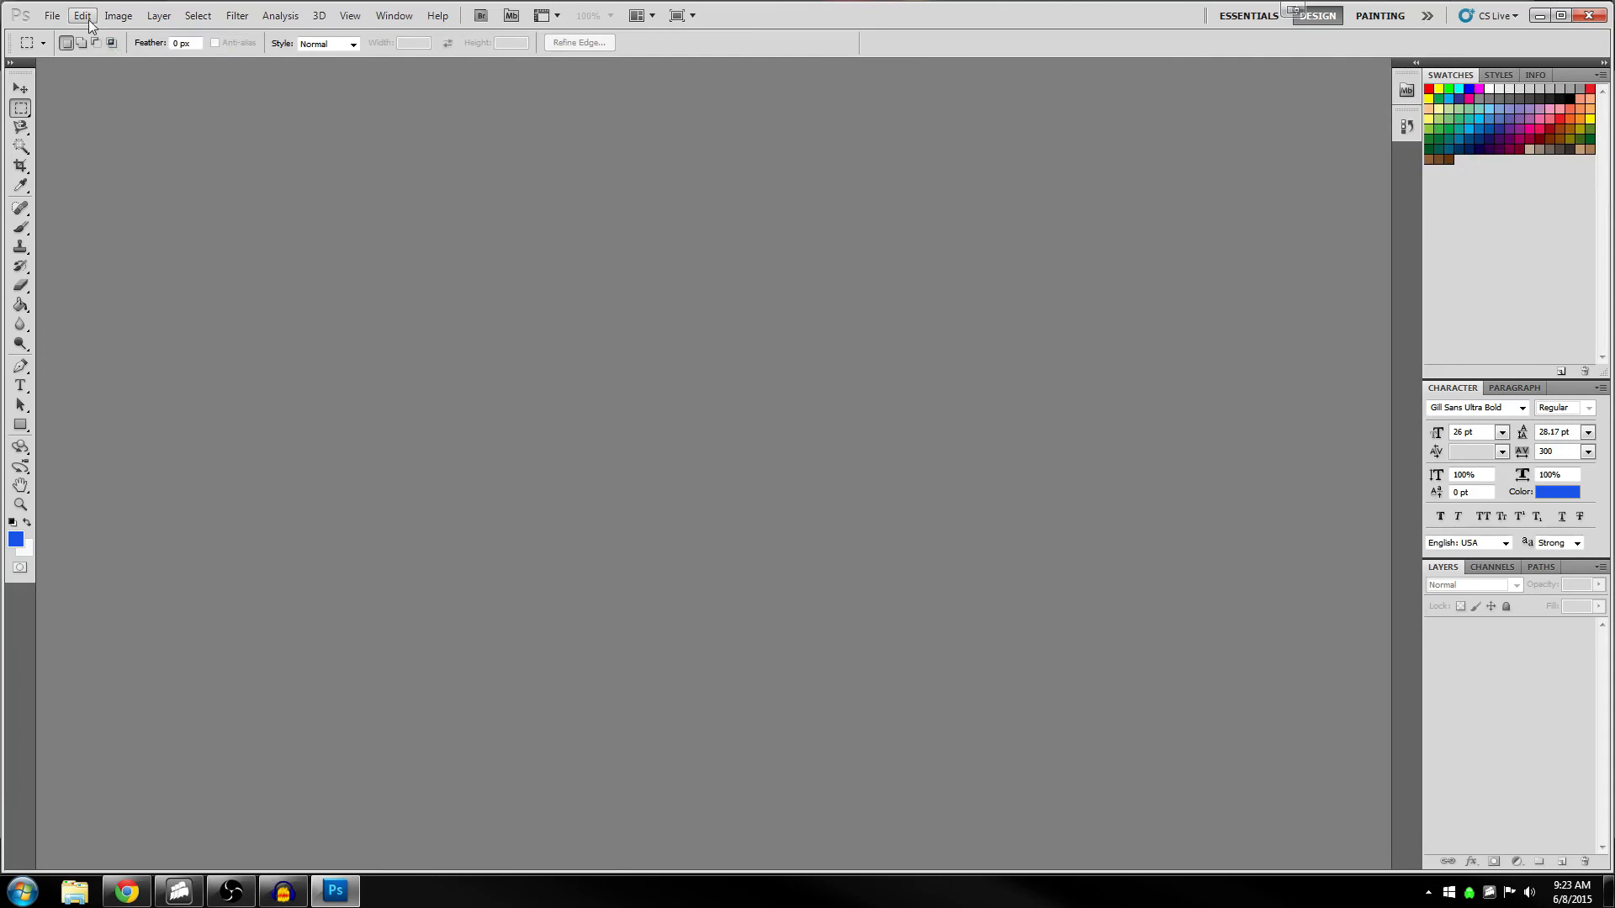
{"action": "left_click", "coordinate": [52, 16]}
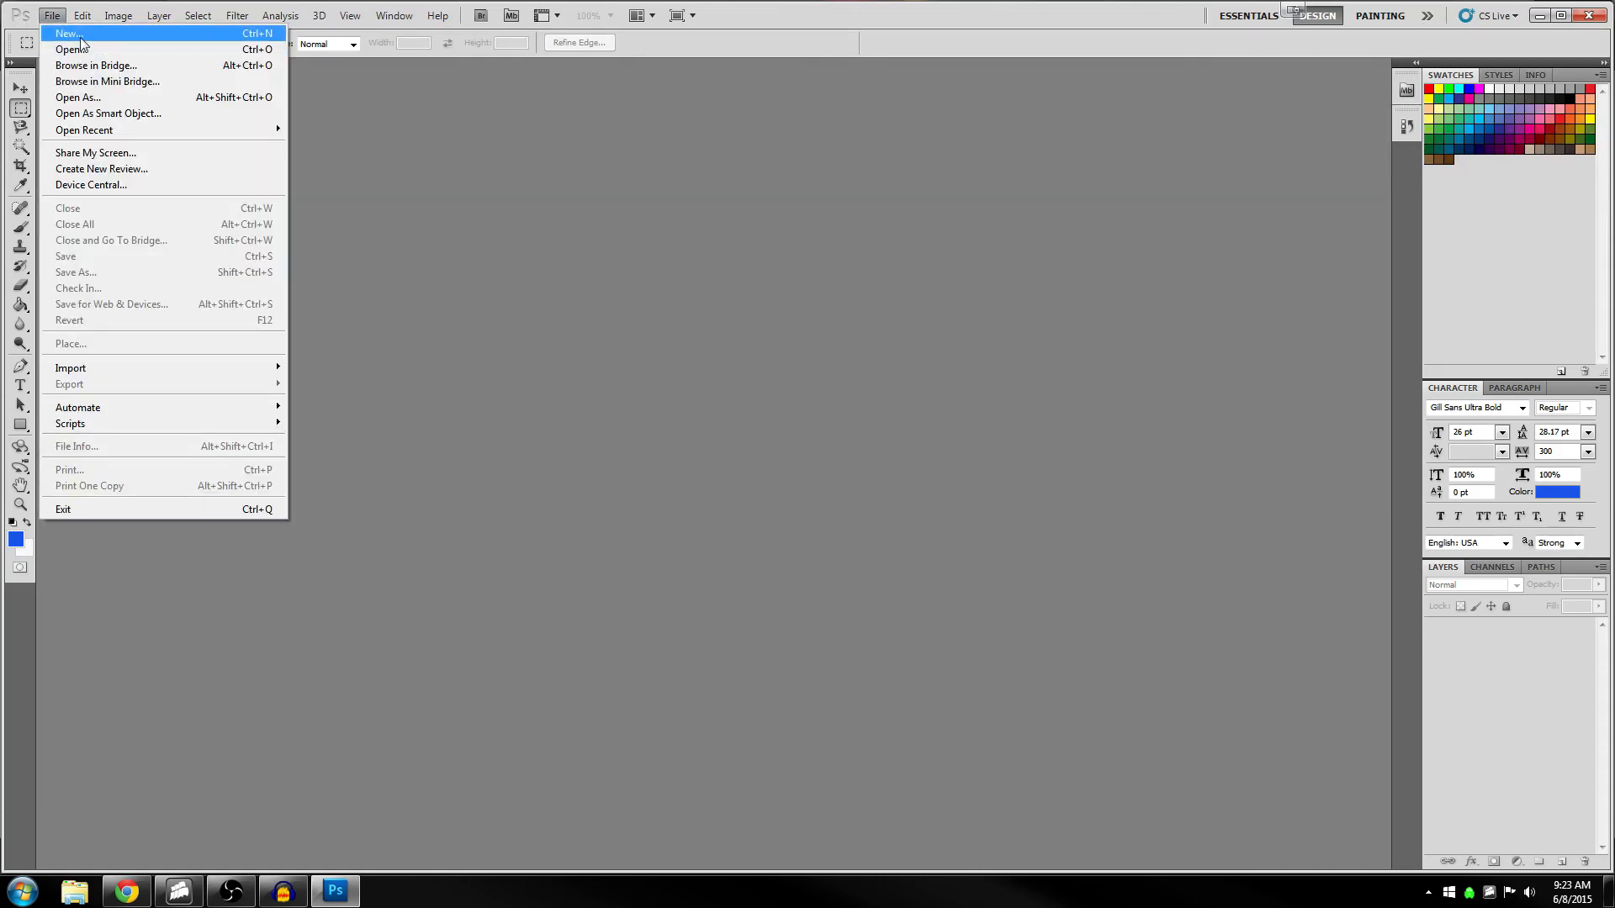
{"action": "left_click", "coordinate": [81, 37]}
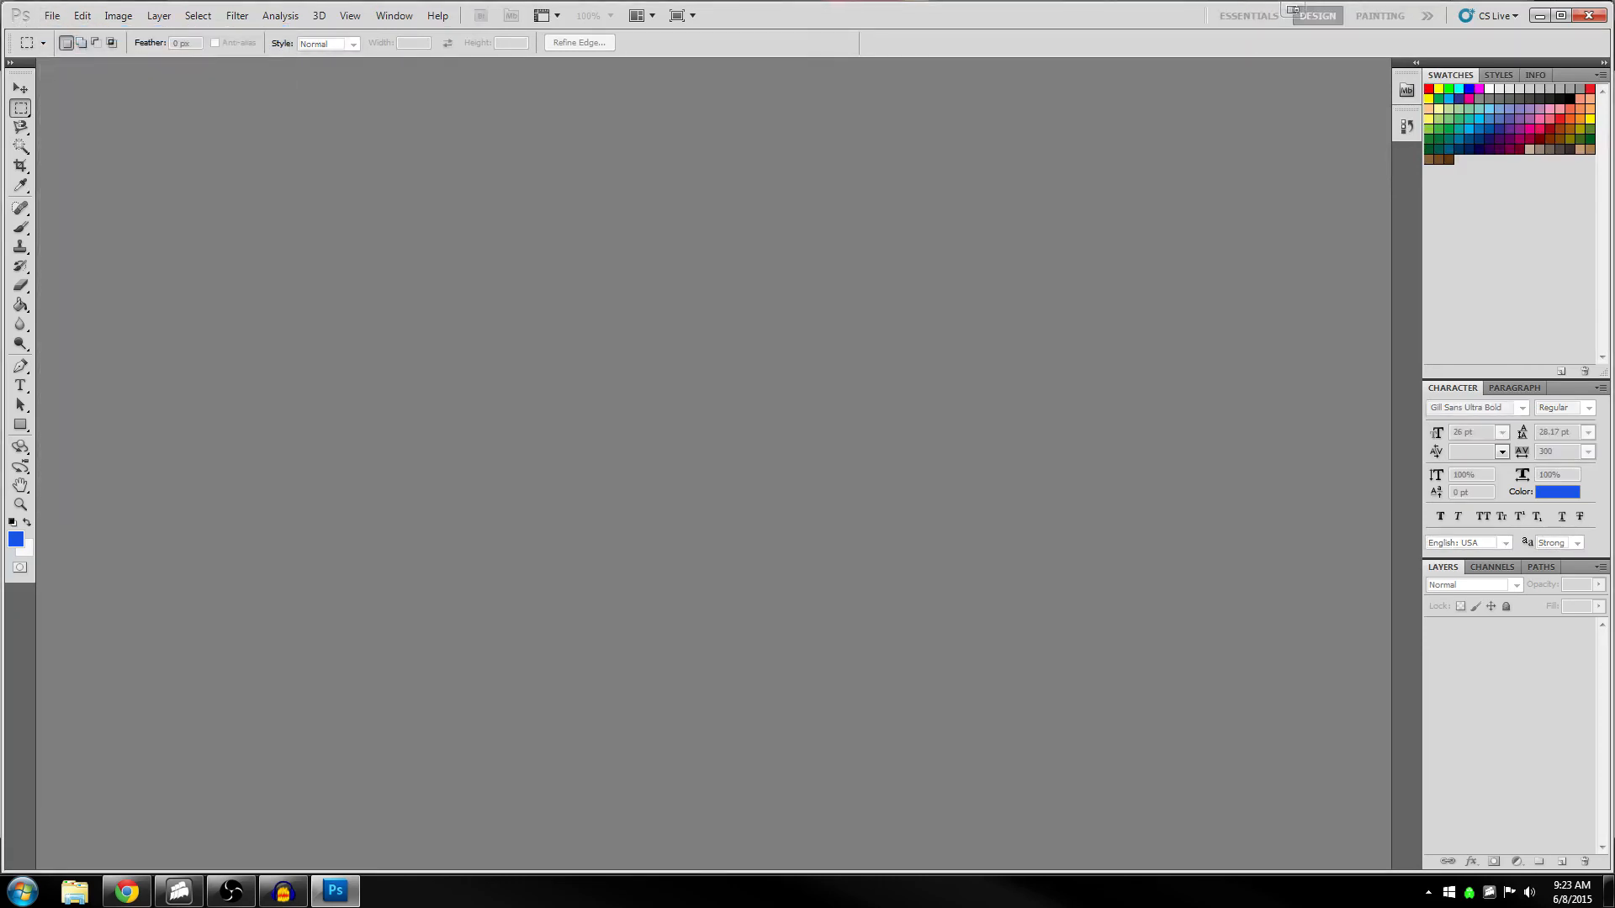
{"action": "left_click_drag", "start_coordinate": [1236, 295], "coordinate": [719, 297]}
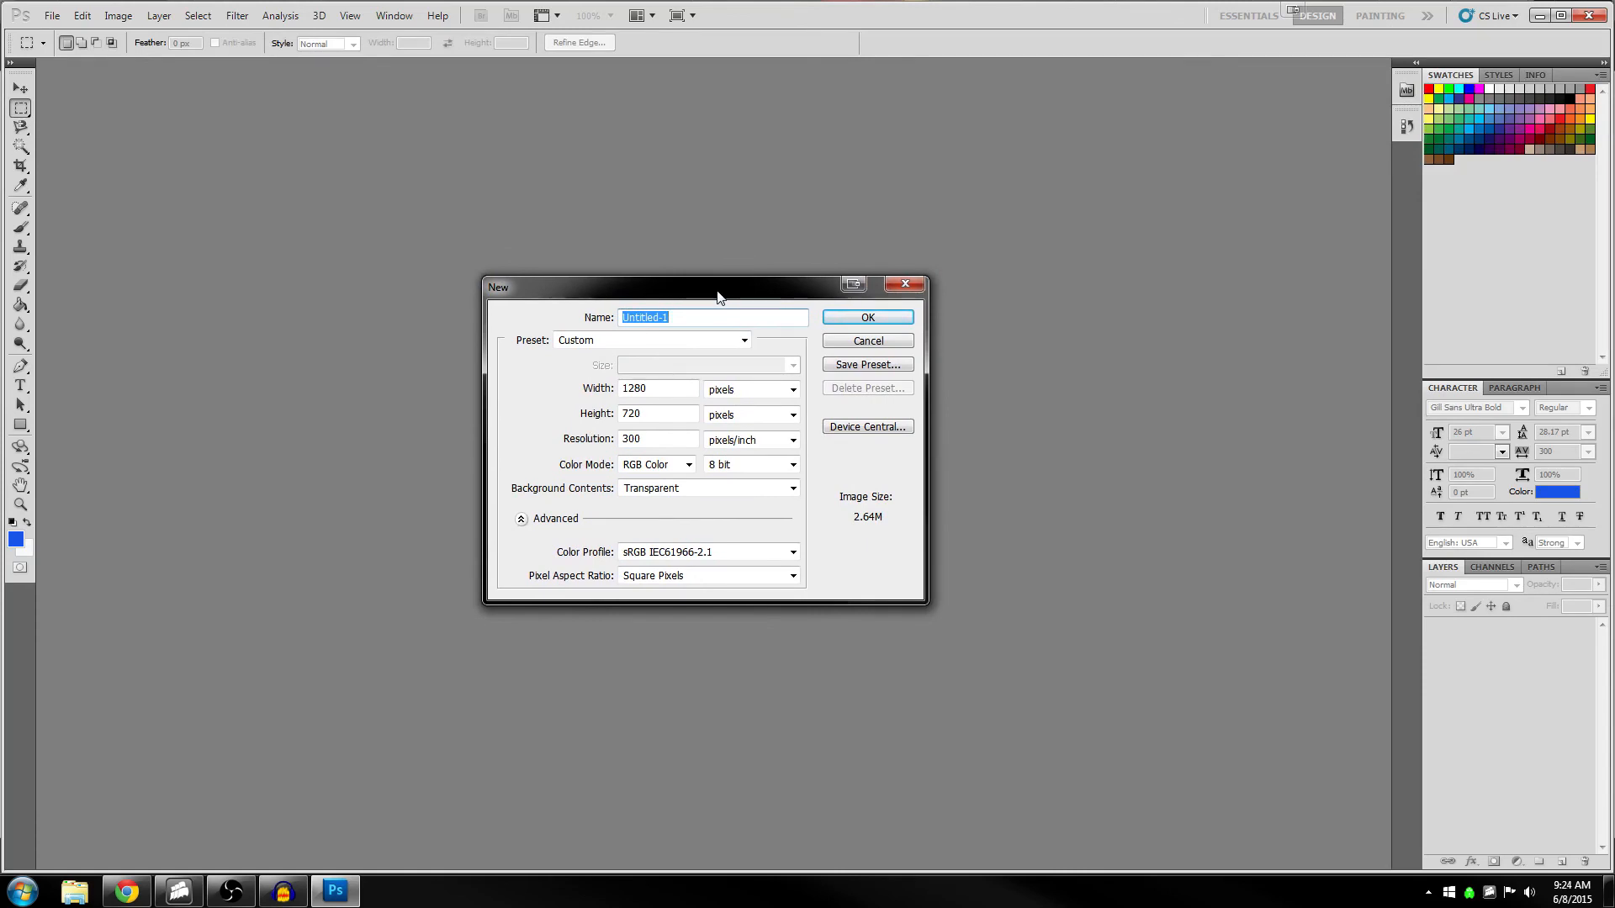
{"action": "left_click", "coordinate": [867, 317]}
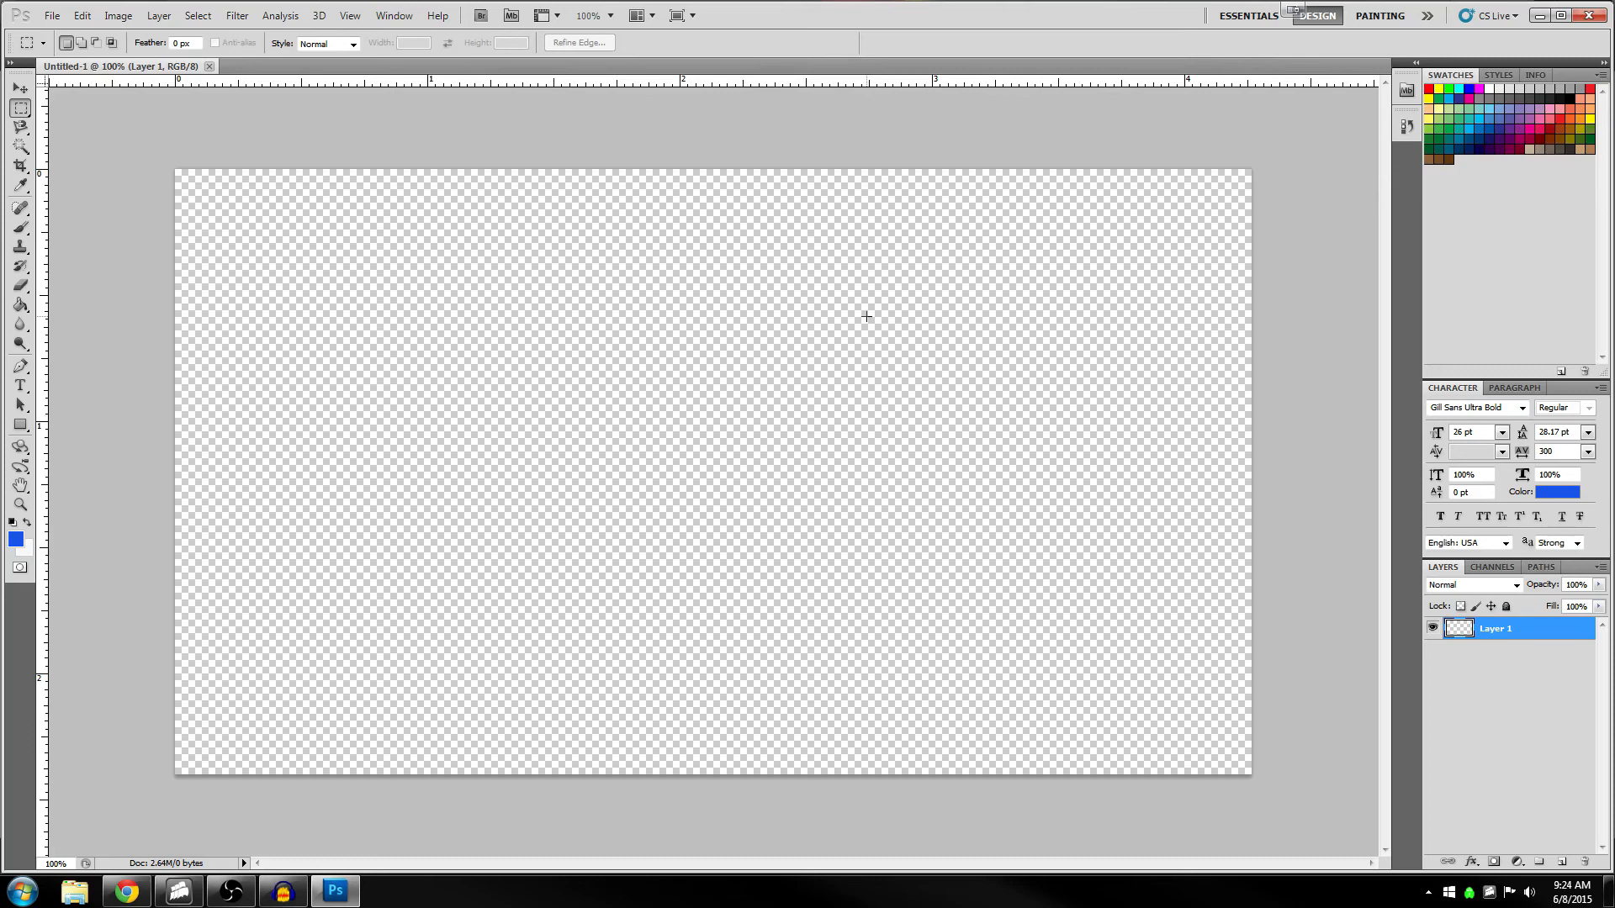
Switch to Chrome and search Google Images for "far cry 4" in a new tab
{"action": "left_click", "coordinate": [126, 892]}
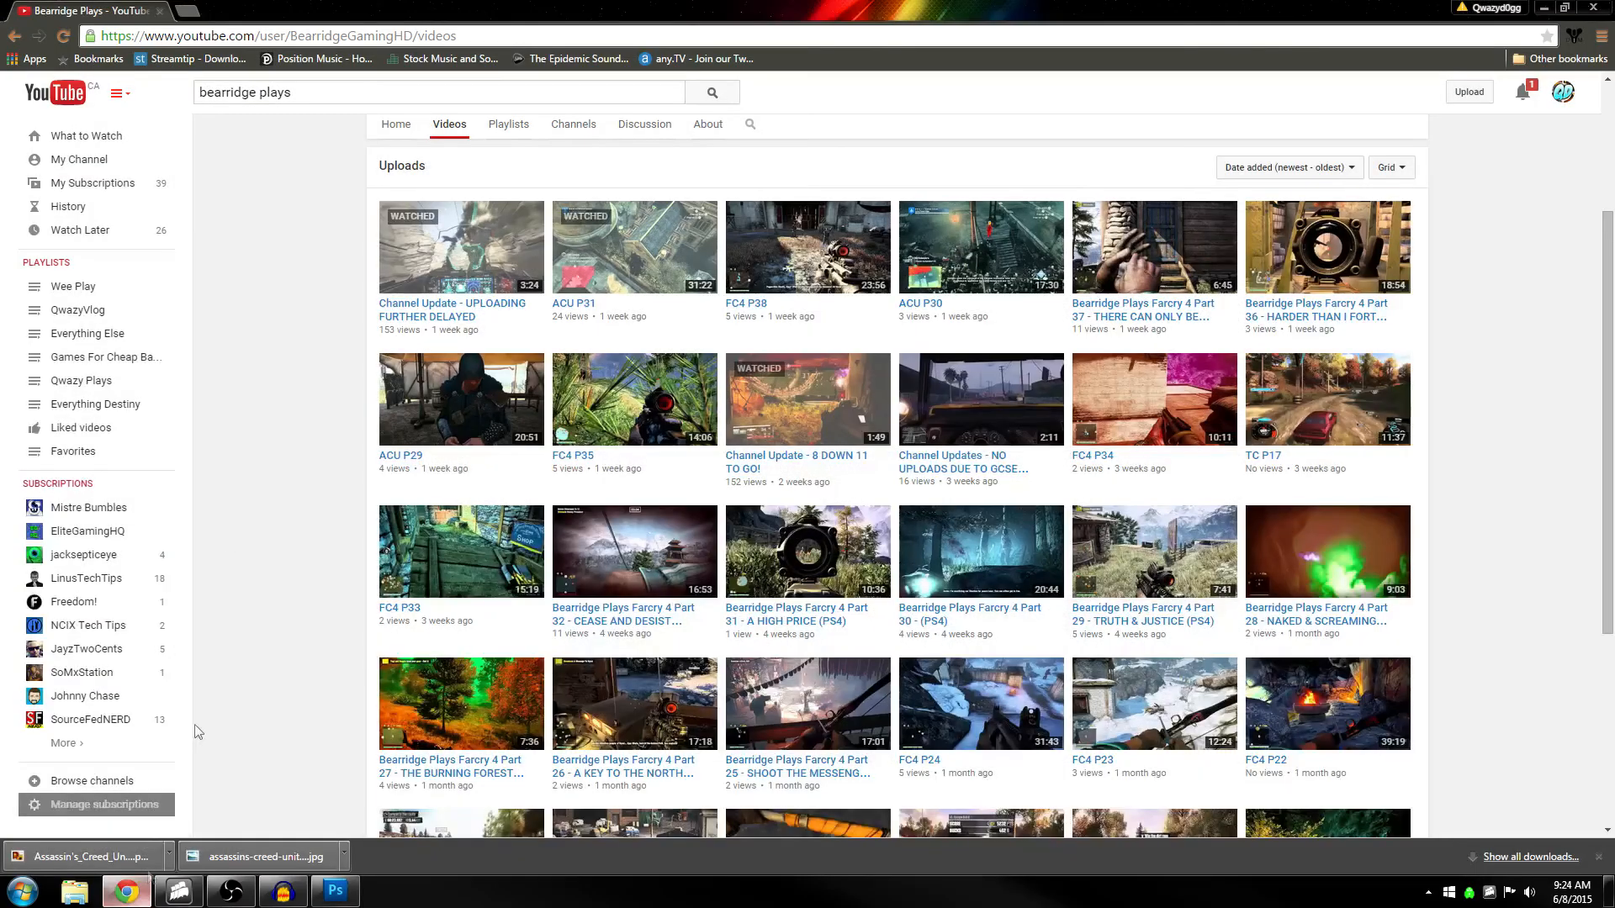
{"action": "left_click", "coordinate": [200, 10]}
{"action": "type", "text": "images"}
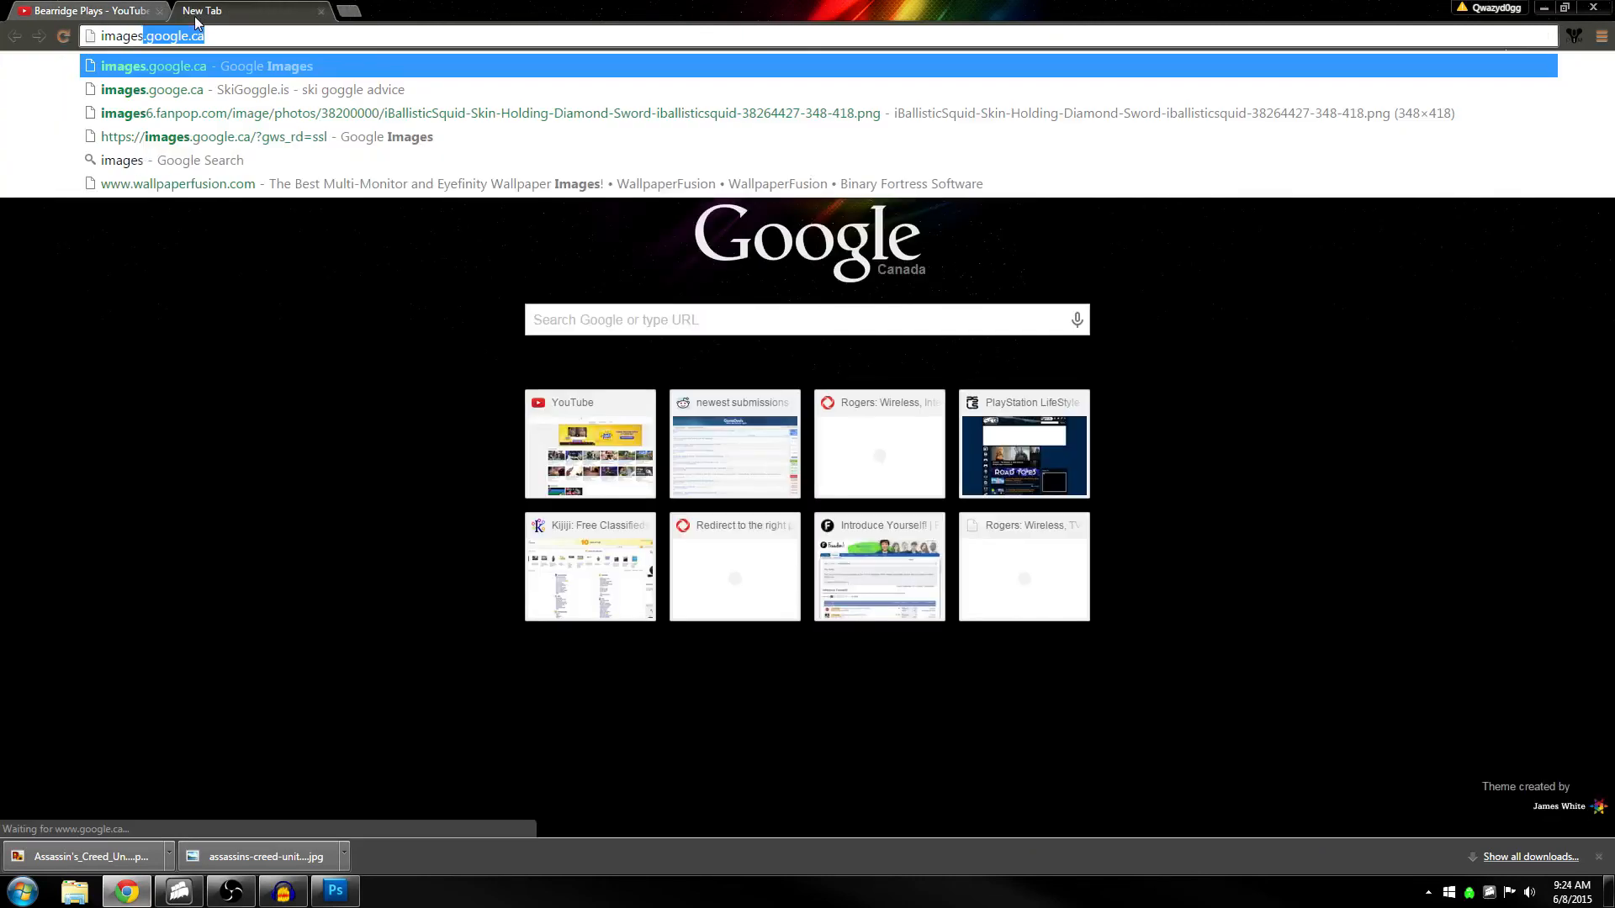
{"action": "key", "text": "Return"}
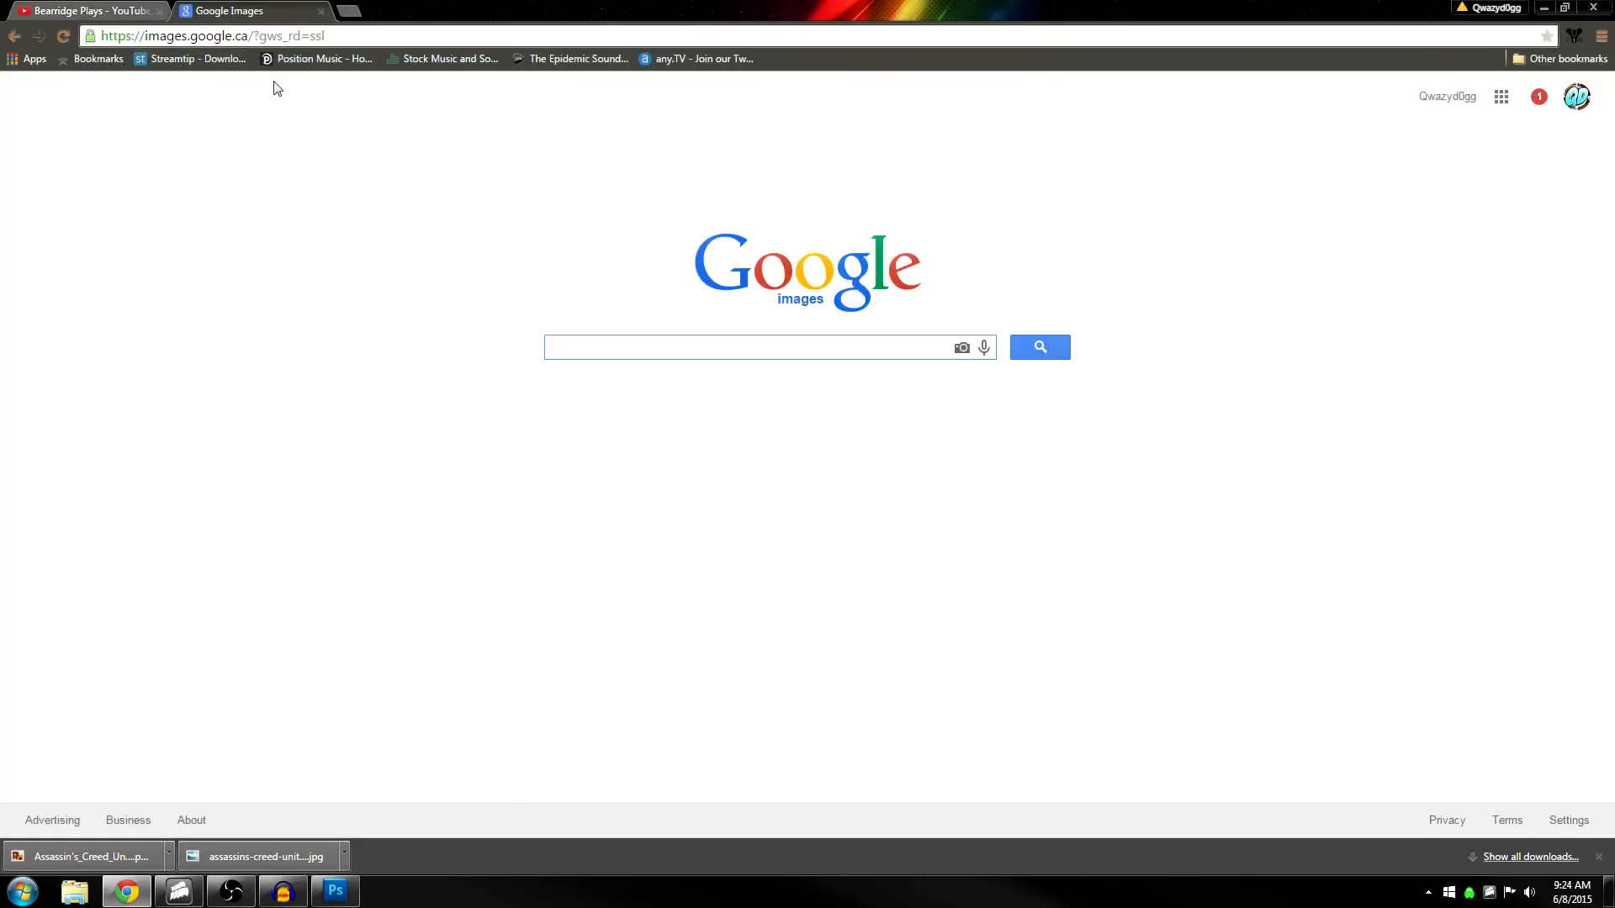
{"action": "type", "text": "far cry 4"}
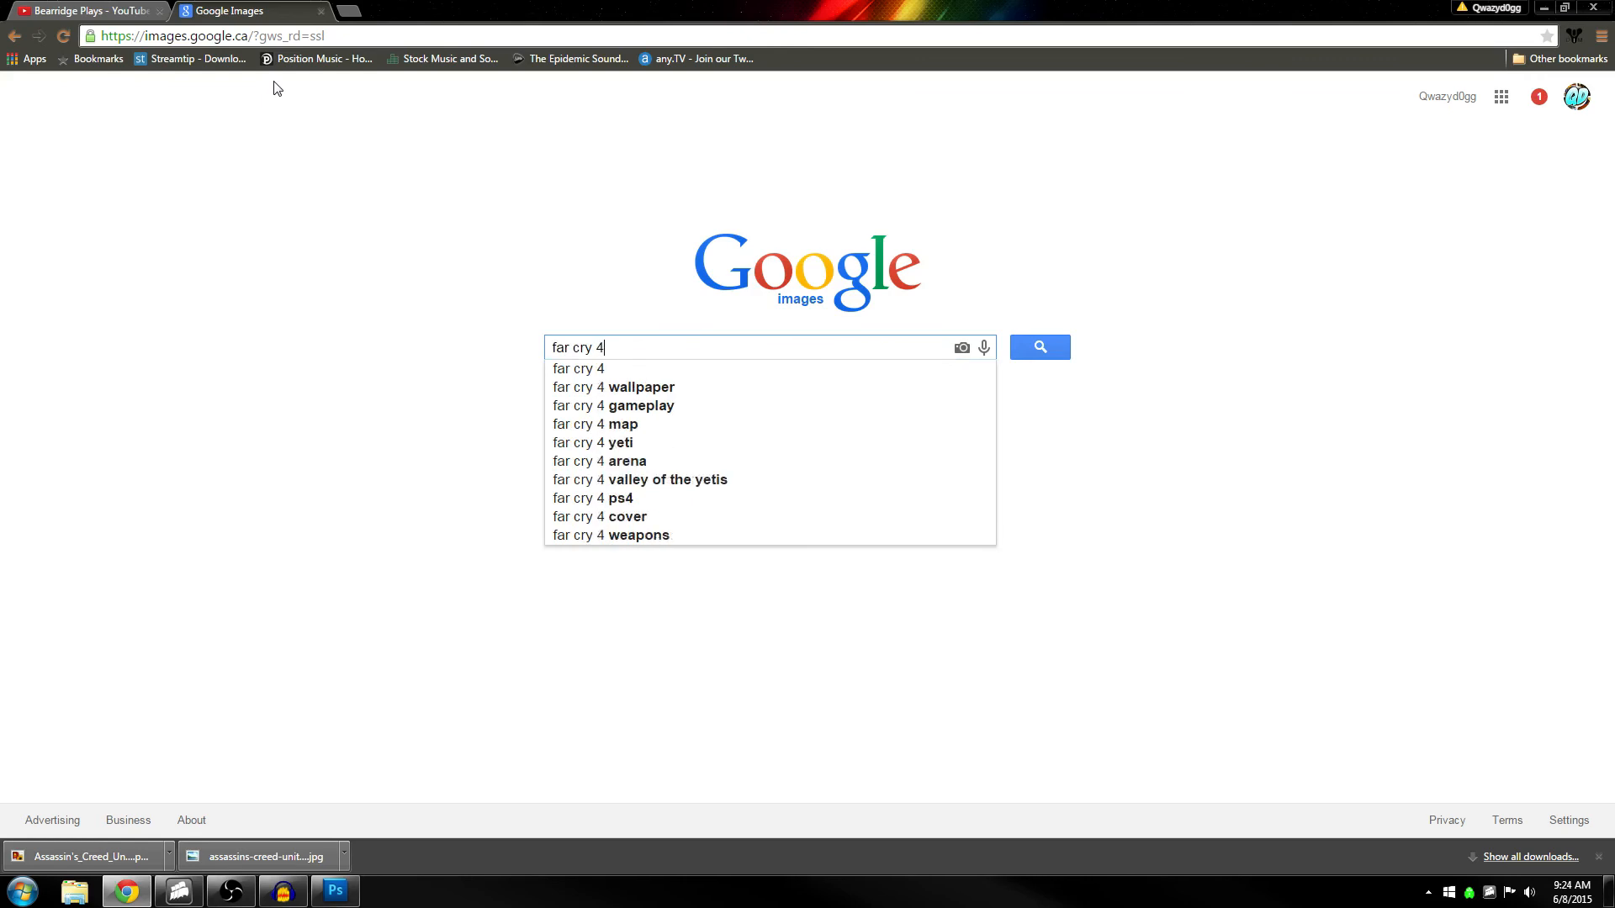
{"action": "key", "text": "Return"}
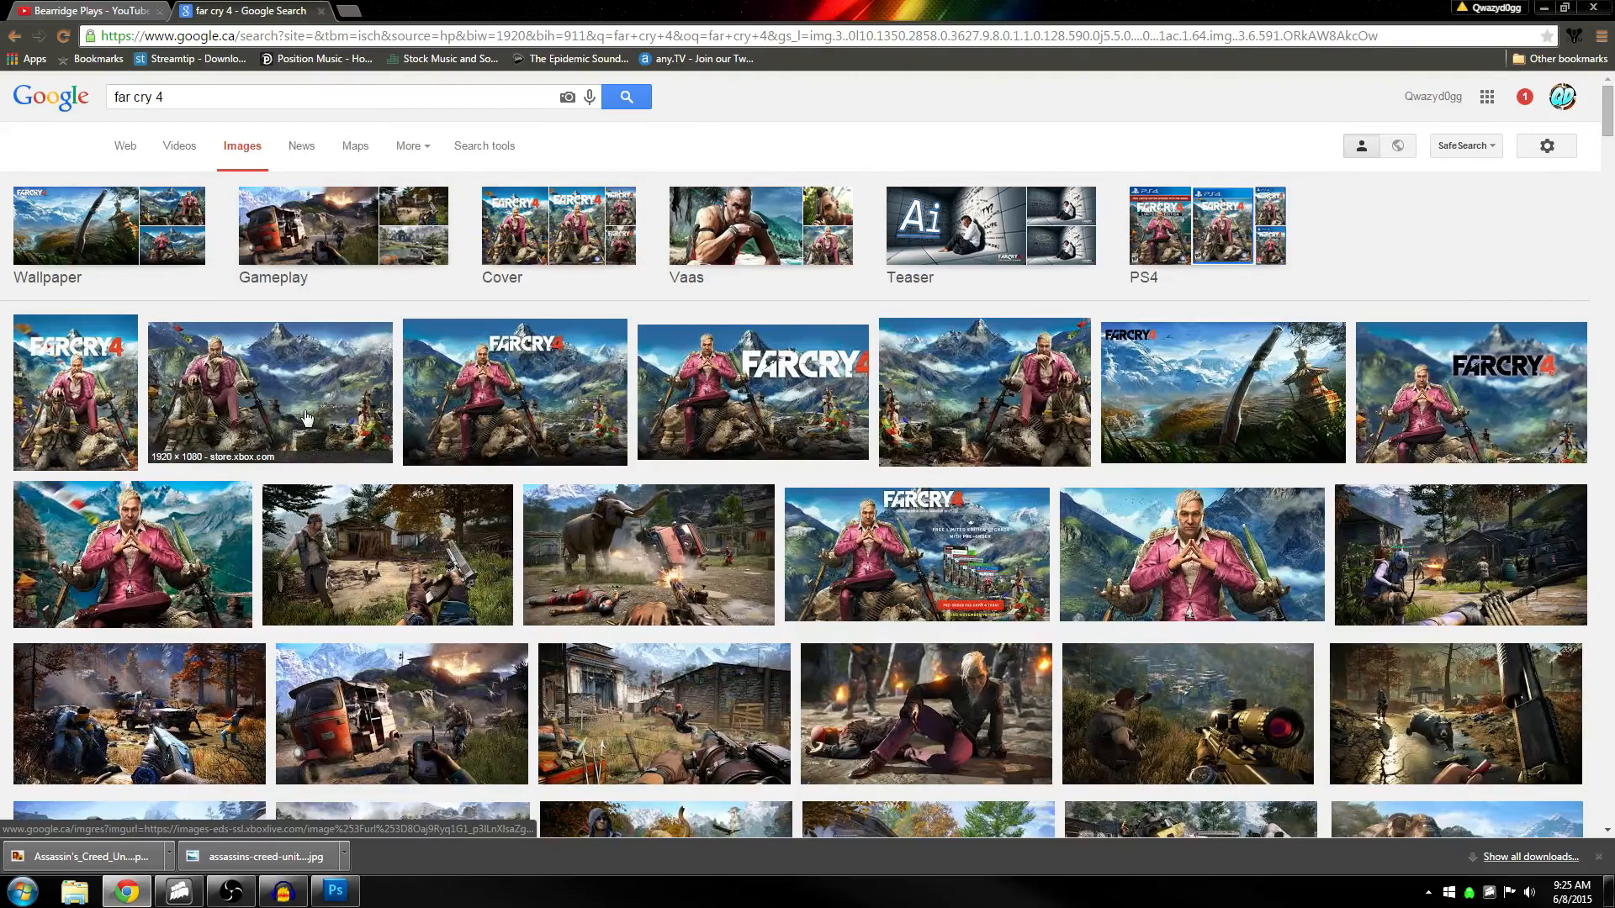
Open the 1920 × 1080 Far Cry 4 picture from store.xbox.com at full size and save it as image.jpg
{"action": "left_click", "coordinate": [283, 391]}
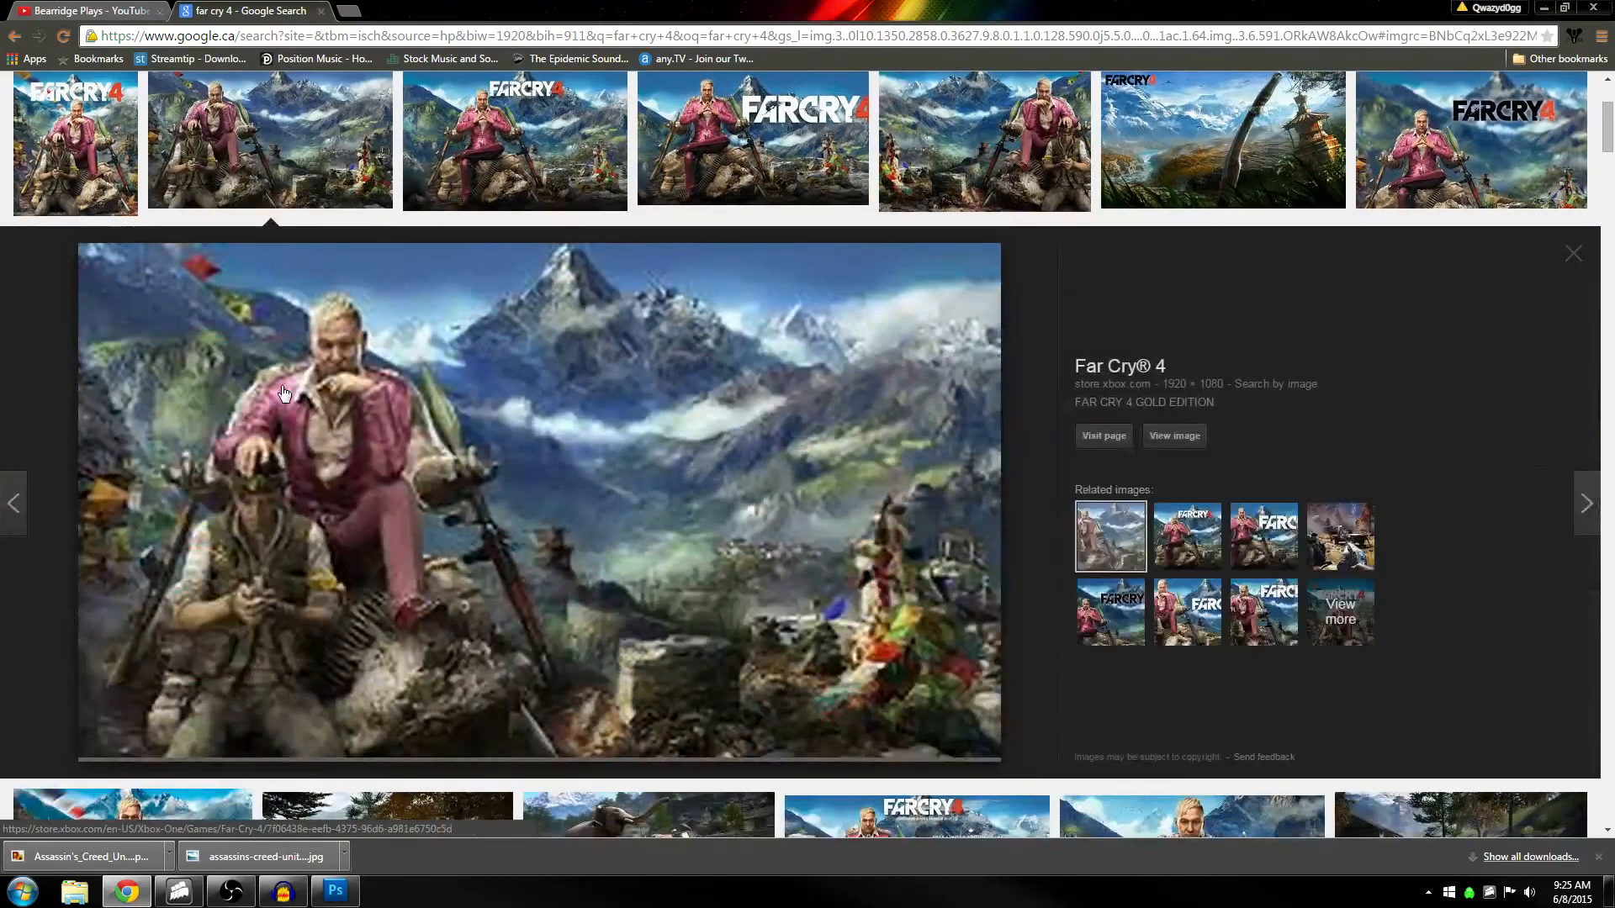
{"action": "left_click", "coordinate": [1149, 434]}
{"action": "right_click", "coordinate": [712, 435]}
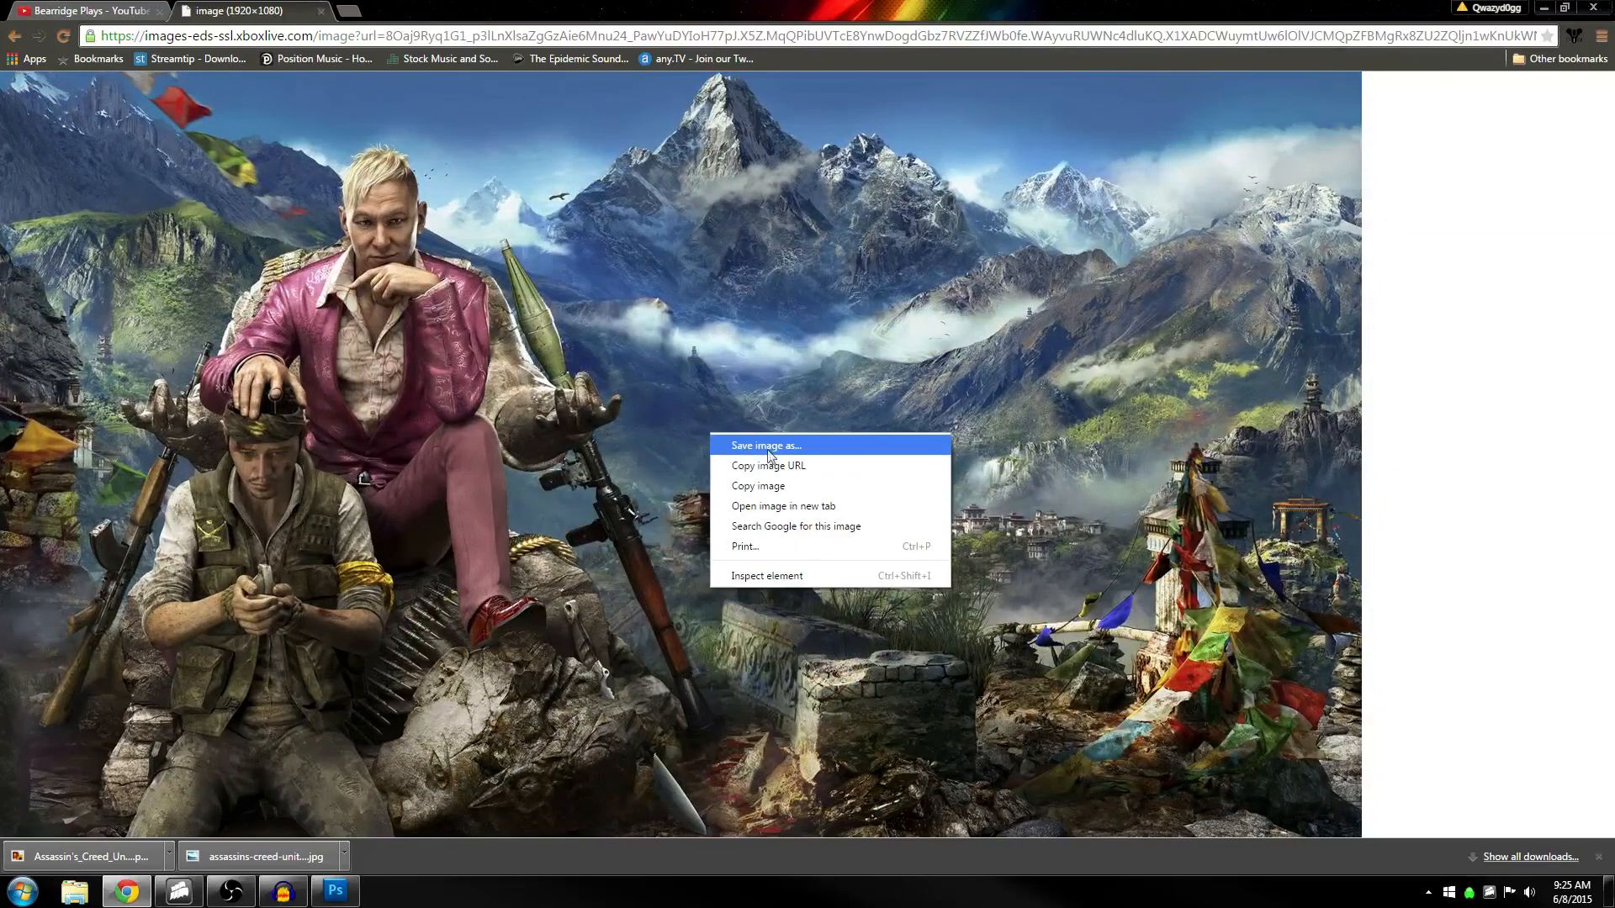
{"action": "left_click", "coordinate": [781, 446]}
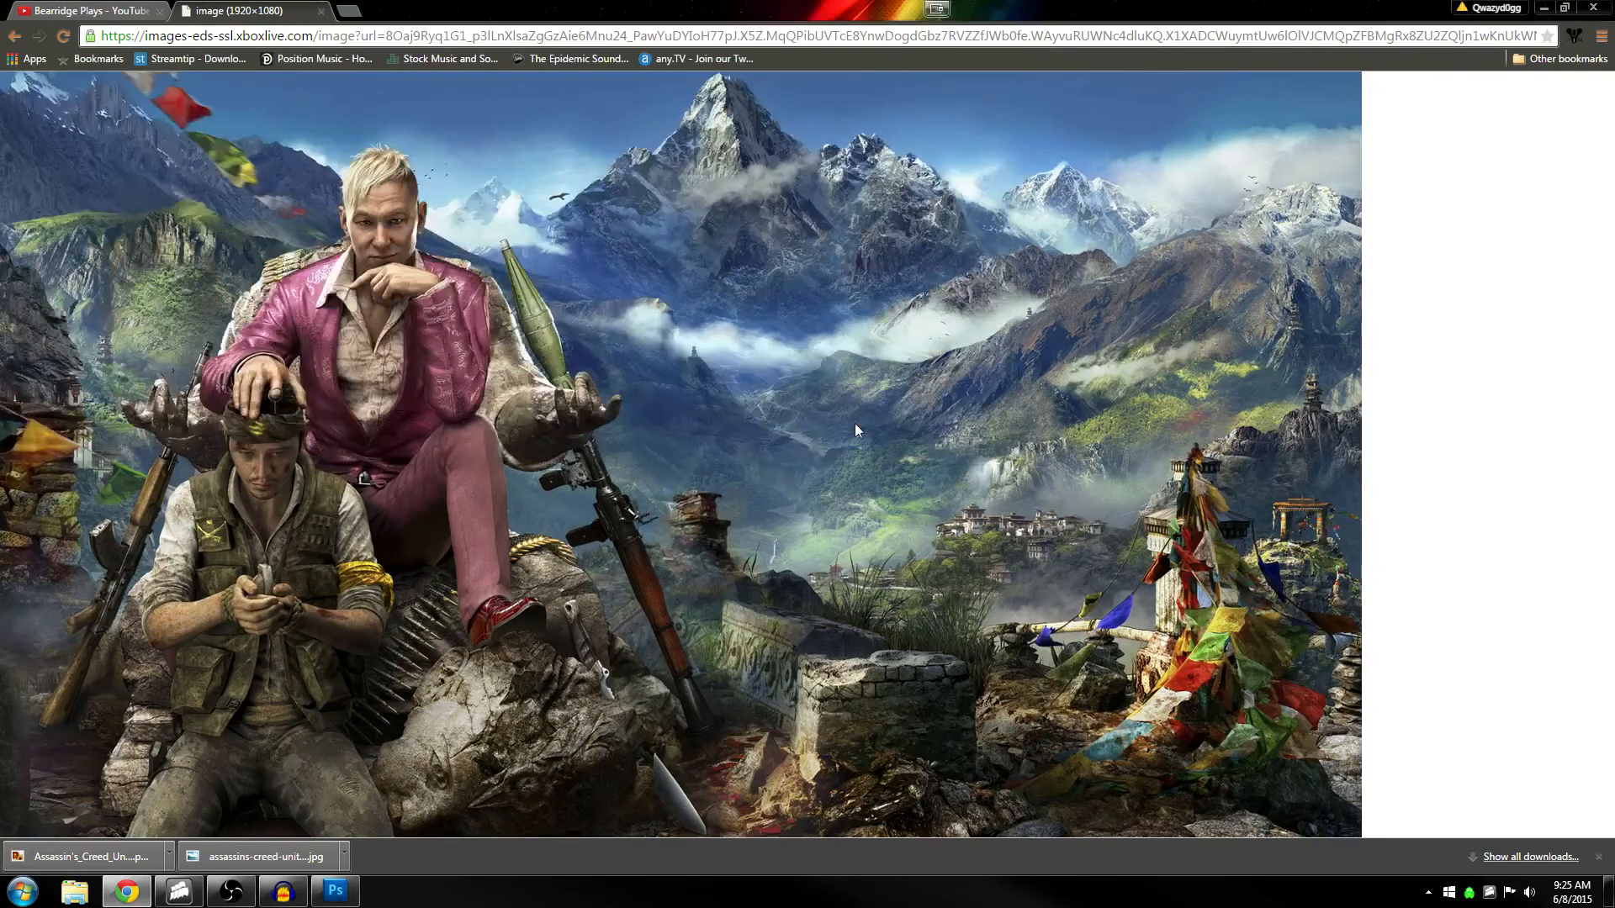
{"action": "left_click", "coordinate": [851, 425]}
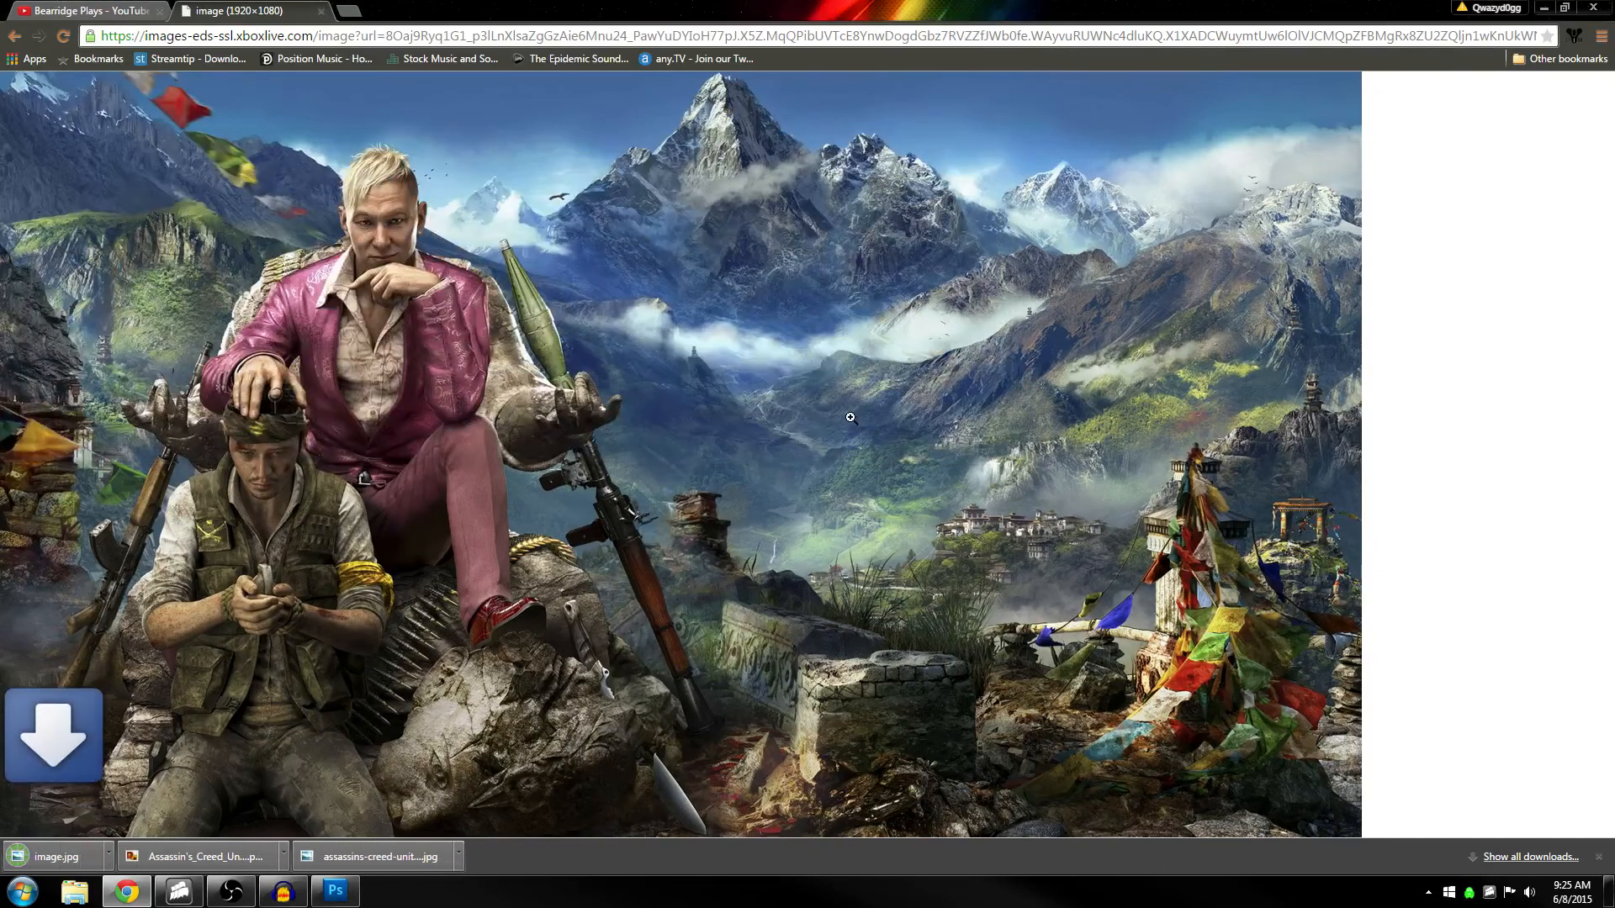
Switch back to Photoshop and open the image file from the Thumbnails folder
{"action": "left_click", "coordinate": [349, 898]}
{"action": "left_click", "coordinate": [52, 15]}
{"action": "left_click", "coordinate": [78, 52]}
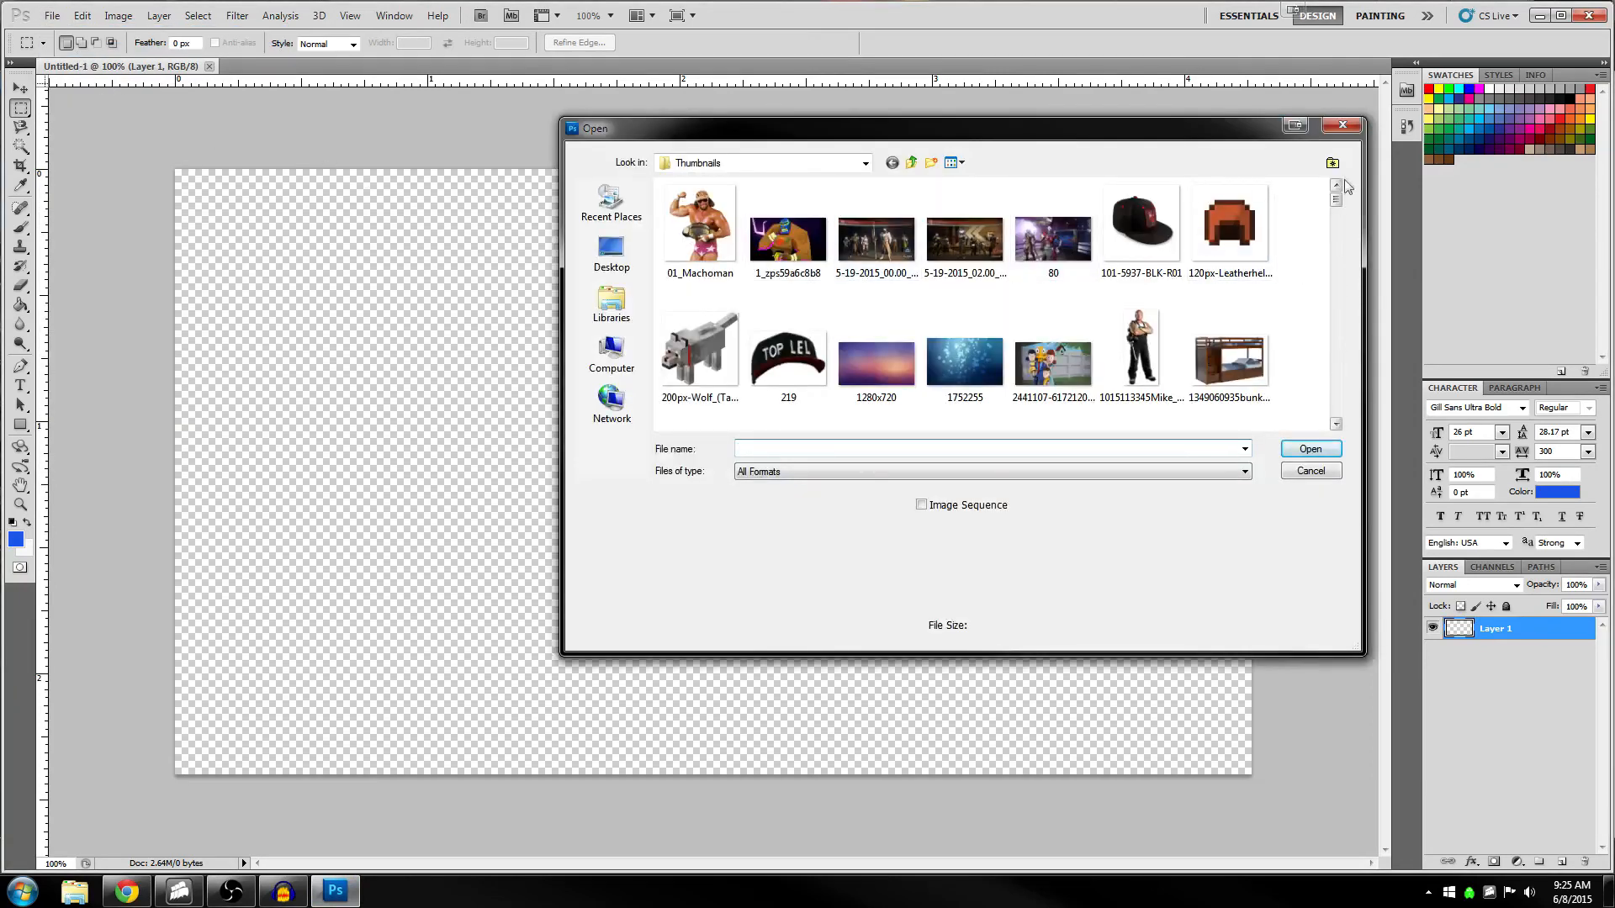
{"action": "left_click_drag", "start_coordinate": [1336, 201], "coordinate": [1330, 308]}
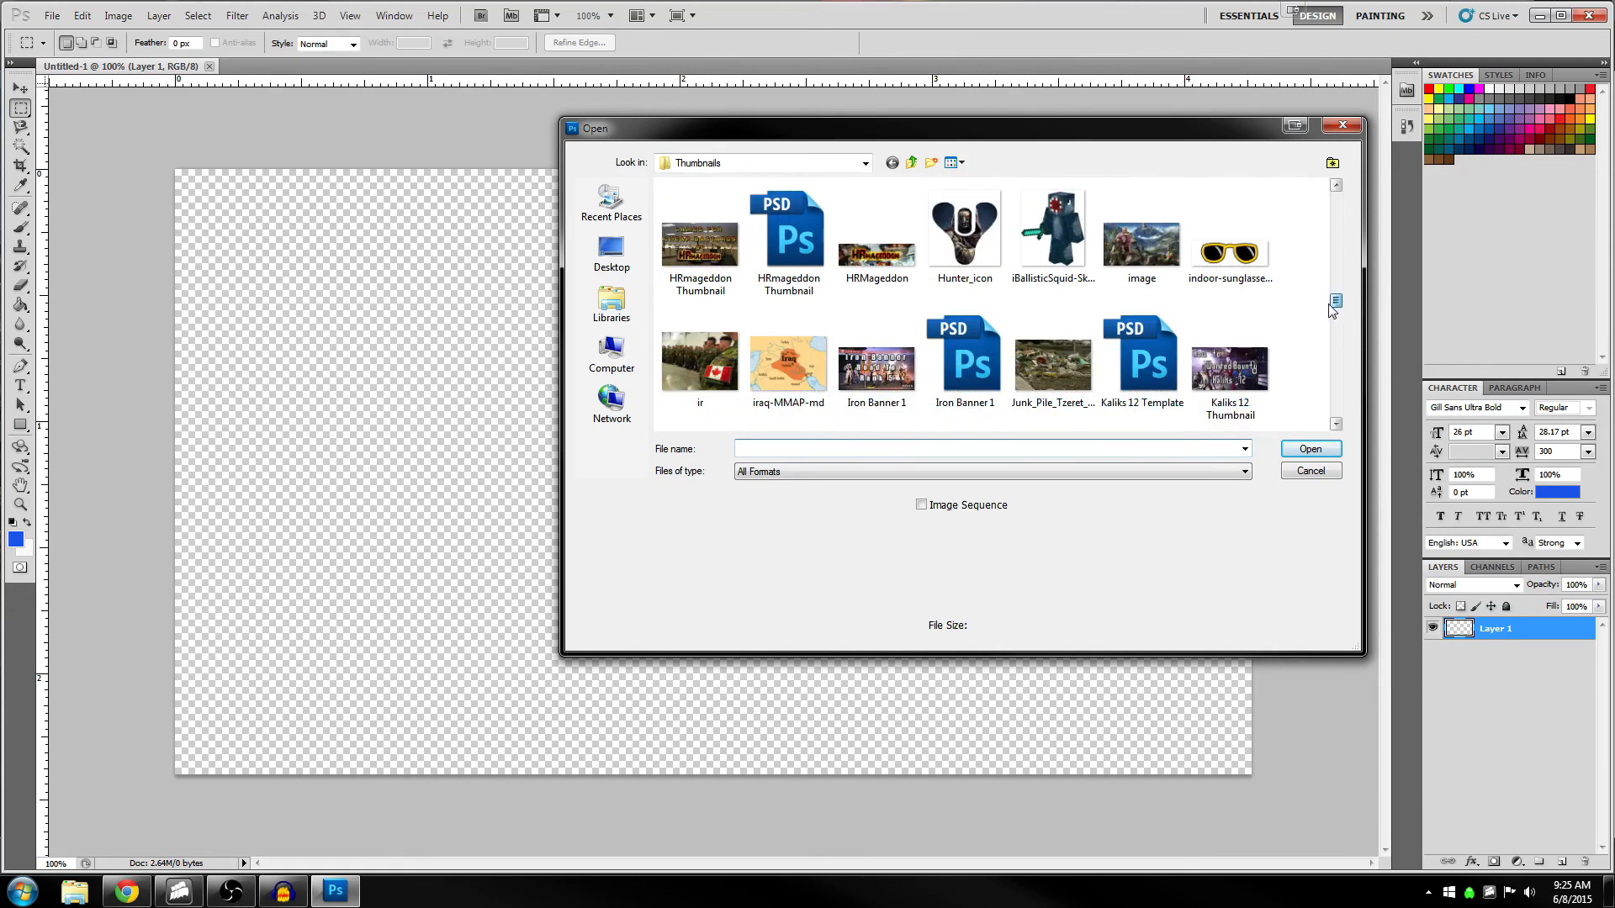
{"action": "left_click", "coordinate": [1141, 244]}
{"action": "left_click", "coordinate": [1310, 449]}
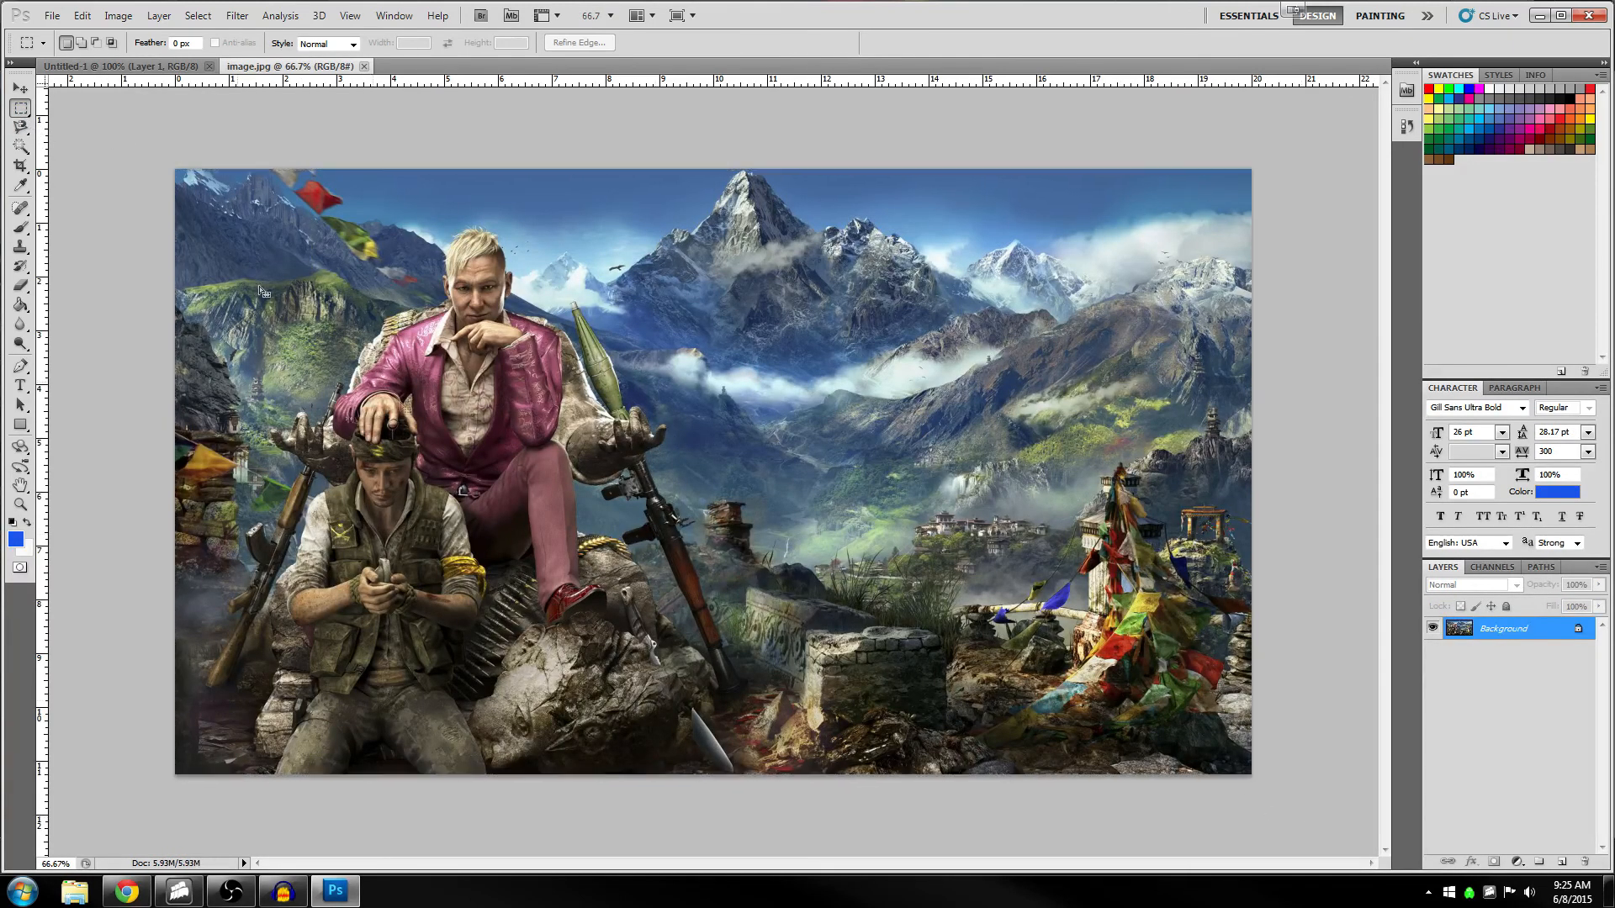
Copy the entire Far Cry 4 picture into the Untitled-1 document and position it to cover the whole canvas
{"action": "key", "text": "ctrl+a"}
{"action": "key", "text": "v"}
{"action": "left_click_drag", "start_coordinate": [261, 290], "coordinate": [401, 354]}
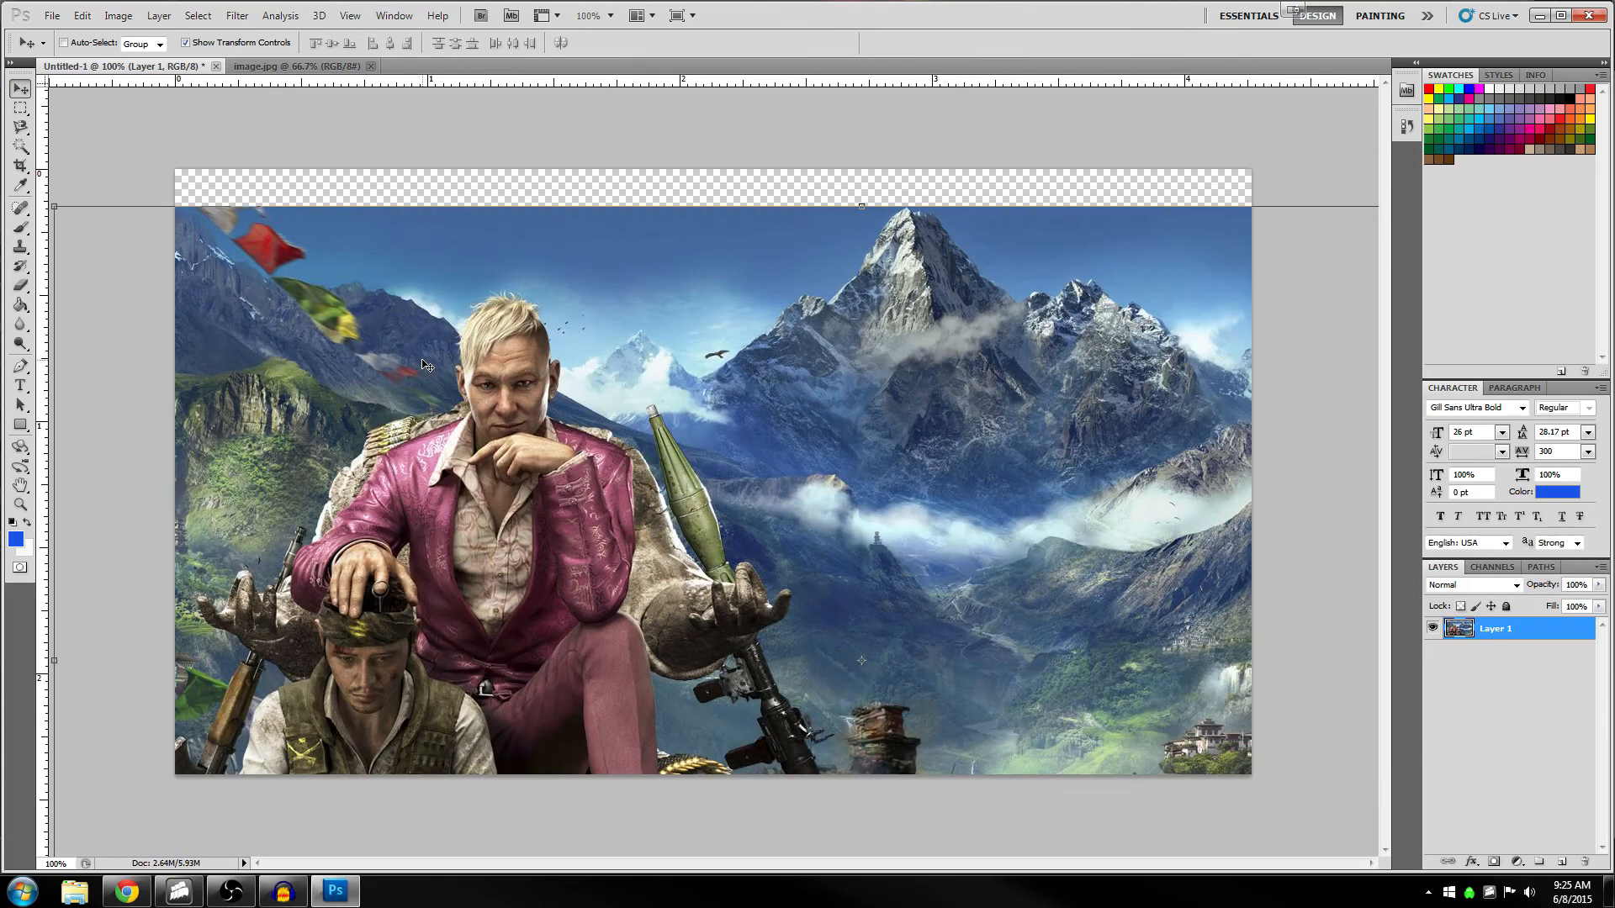
{"action": "left_click_drag", "start_coordinate": [548, 446], "coordinate": [538, 385]}
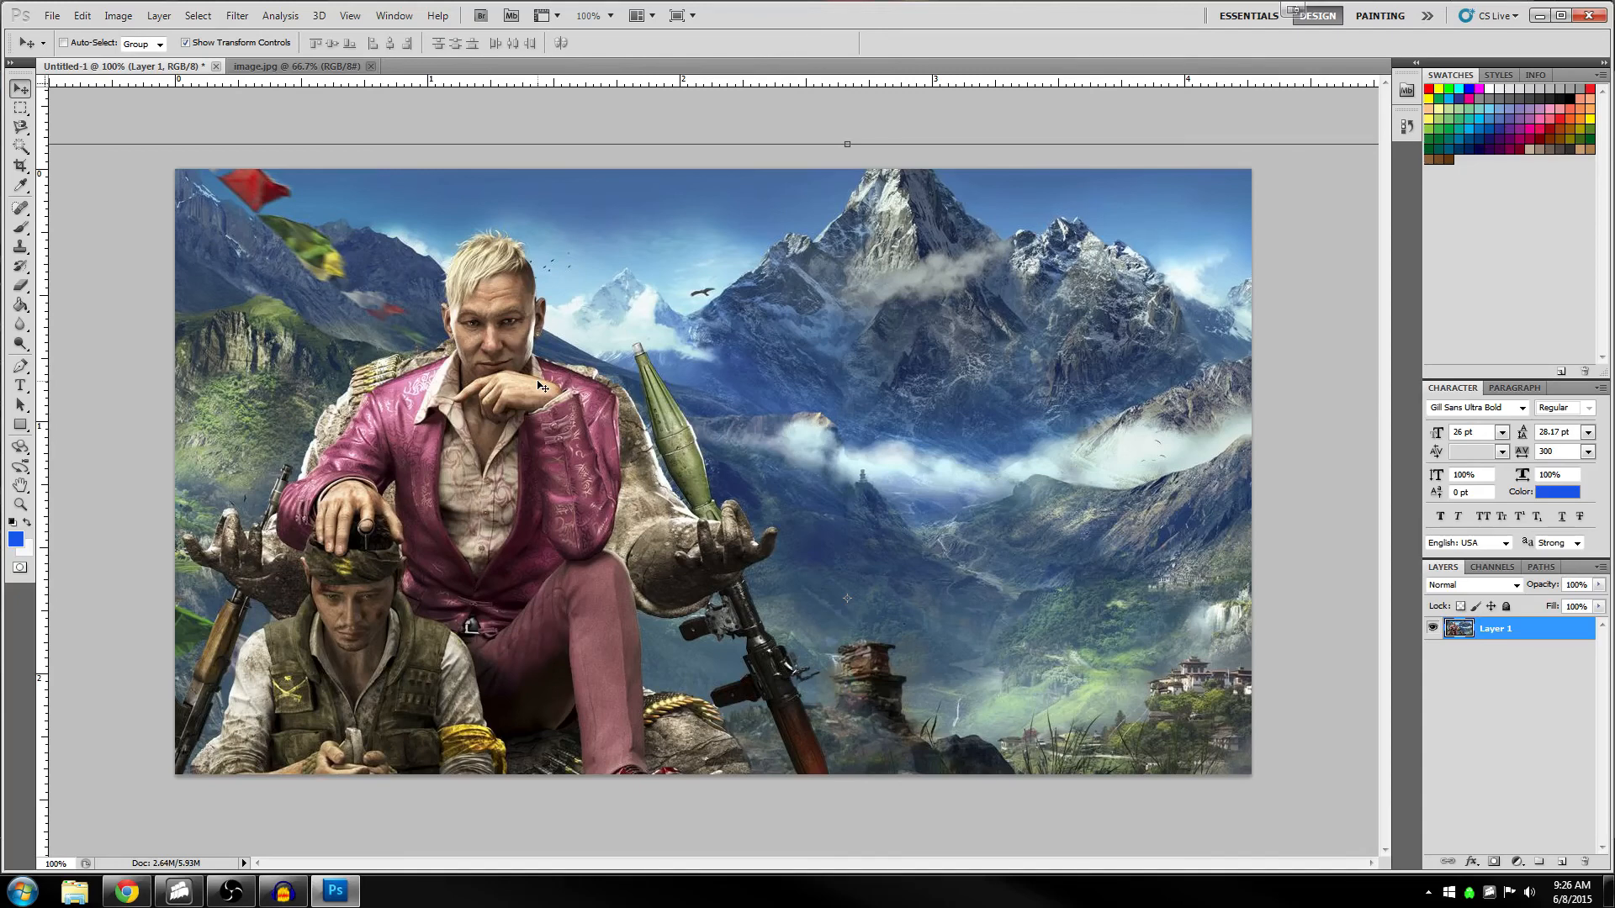
Close image.jpg and shift the Far Cry 4 picture slightly left in Untitled-1
{"action": "left_click", "coordinate": [309, 68]}
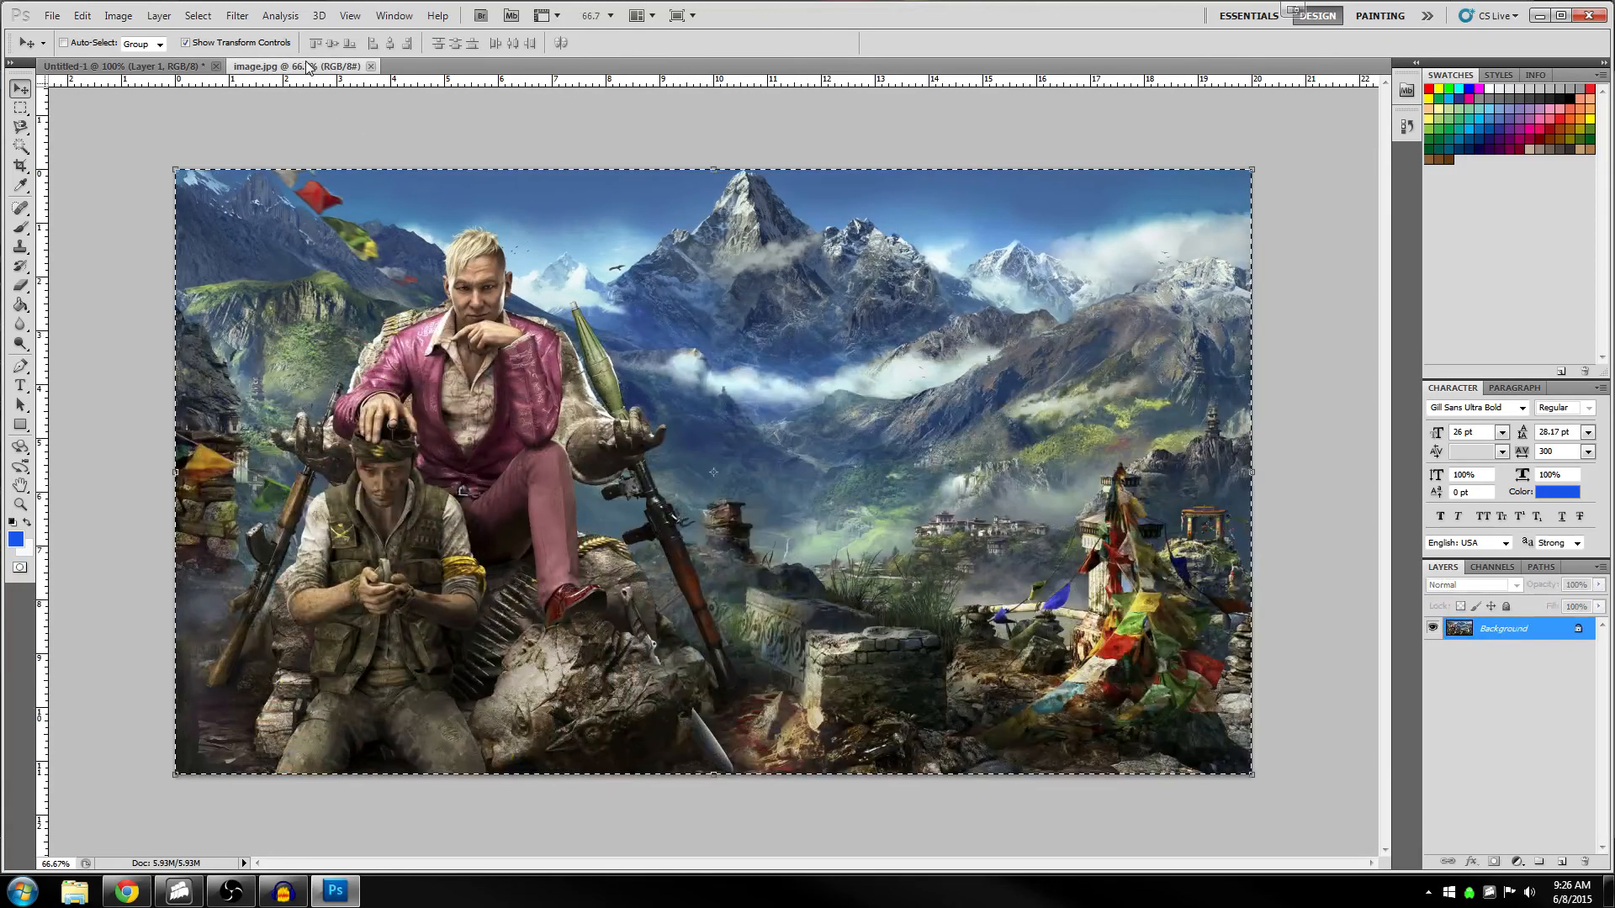
{"action": "left_click", "coordinate": [194, 67]}
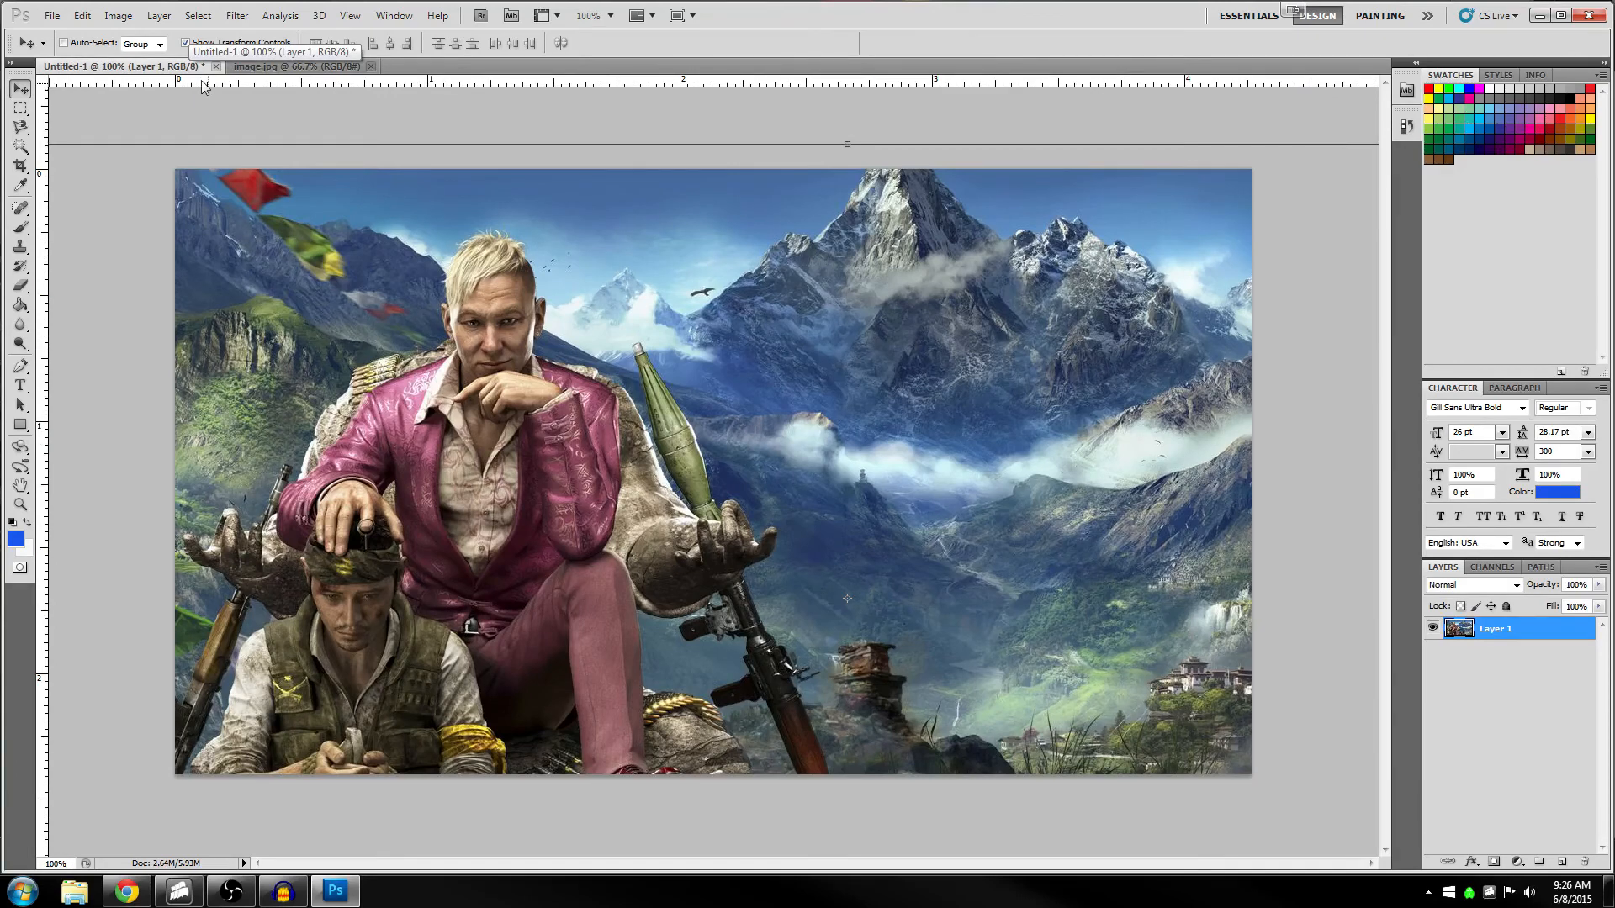
{"action": "left_click_drag", "start_coordinate": [580, 346], "coordinate": [551, 345]}
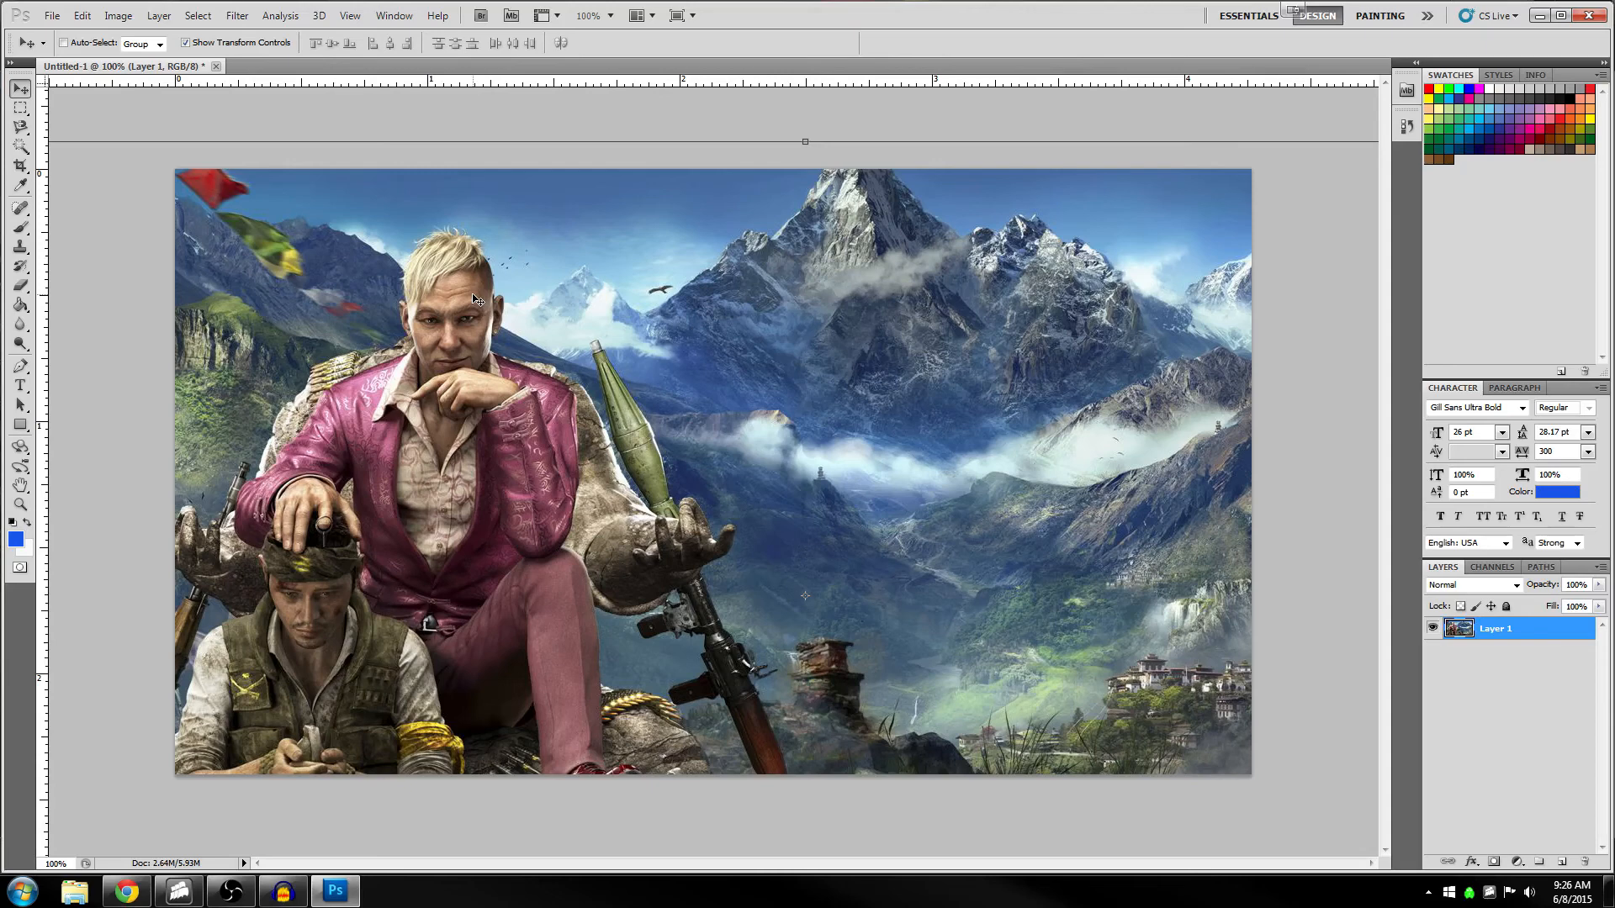
Apply a Gaussian Blur to the Far Cry 4 picture, trying radii of 3.5 and 8 pixels before settling on 2 pixels
{"action": "left_click", "coordinate": [239, 19]}
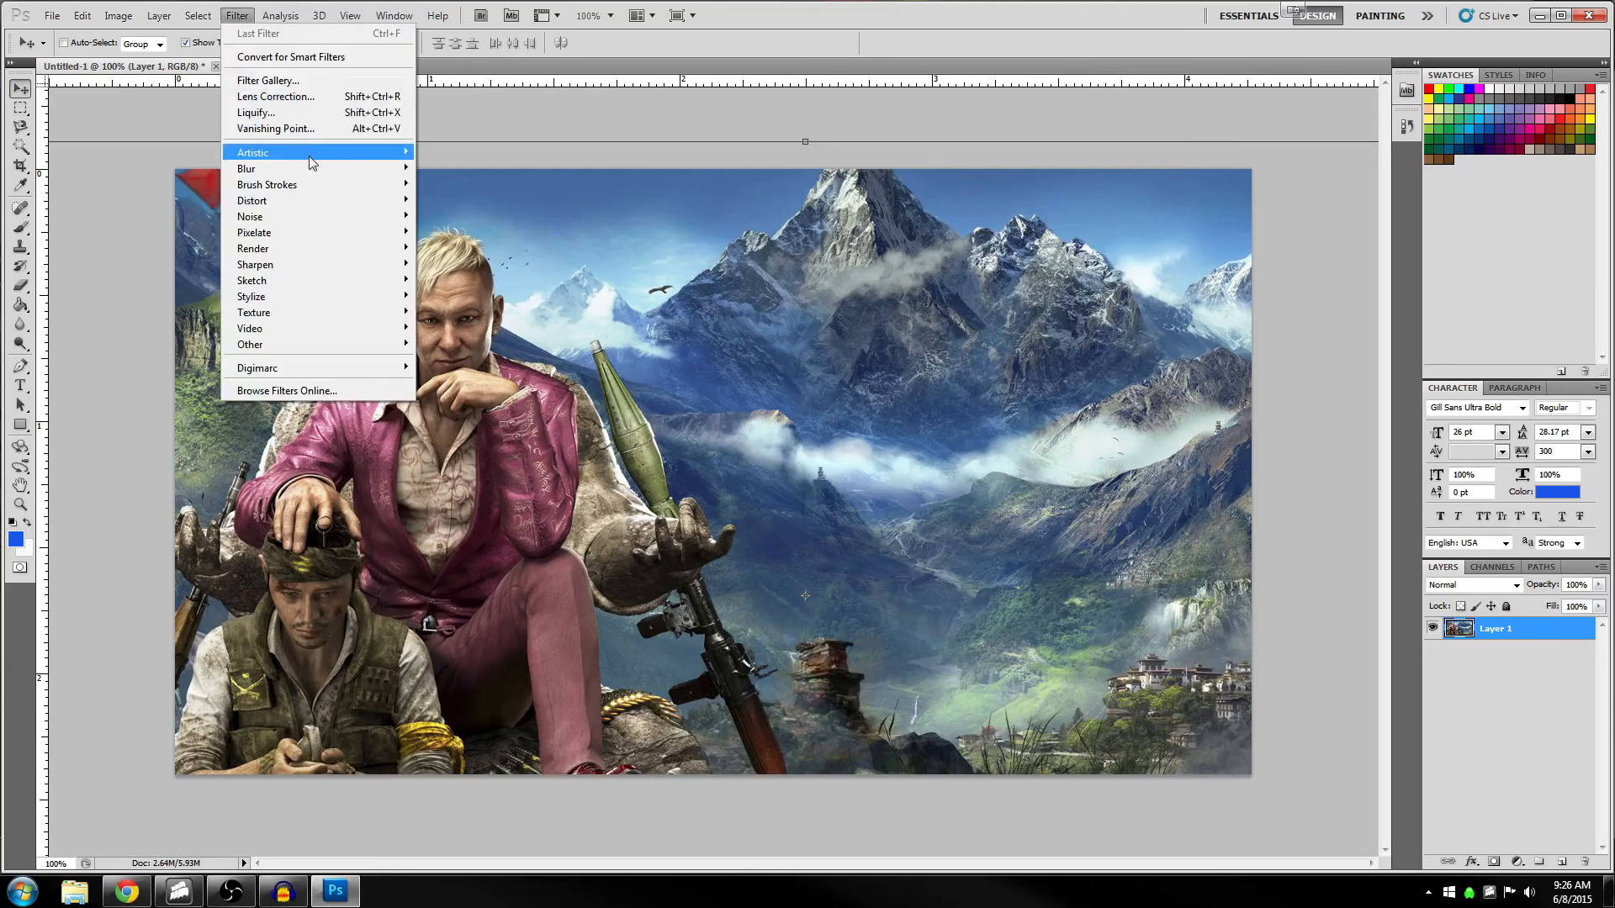
{"action": "mouse_move", "coordinate": [320, 172]}
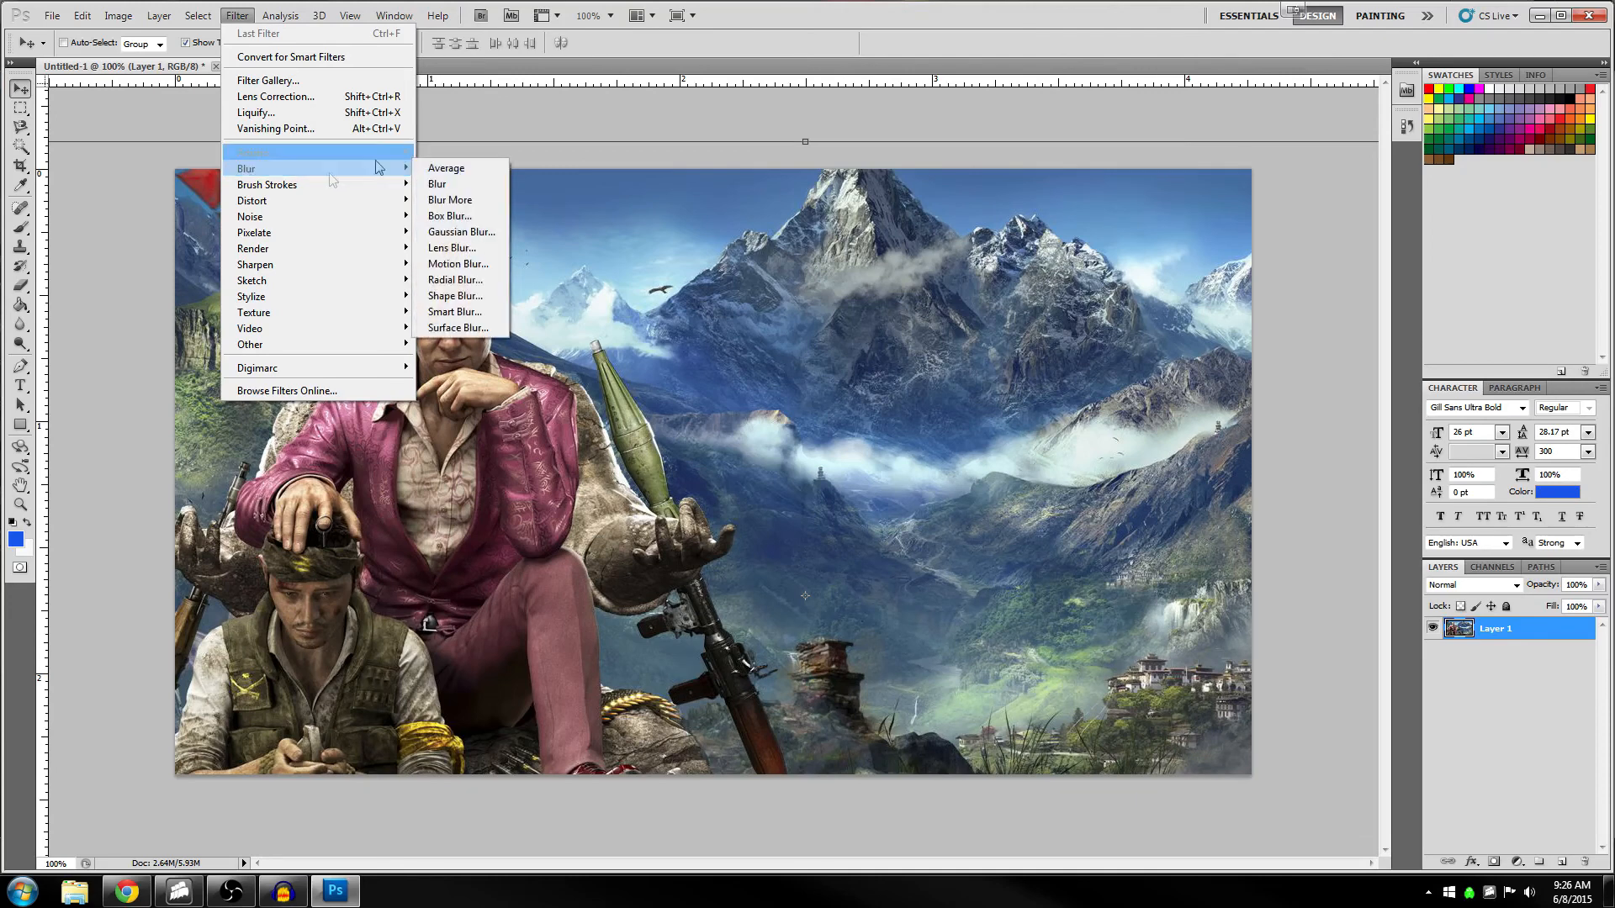
{"action": "left_click", "coordinate": [491, 234]}
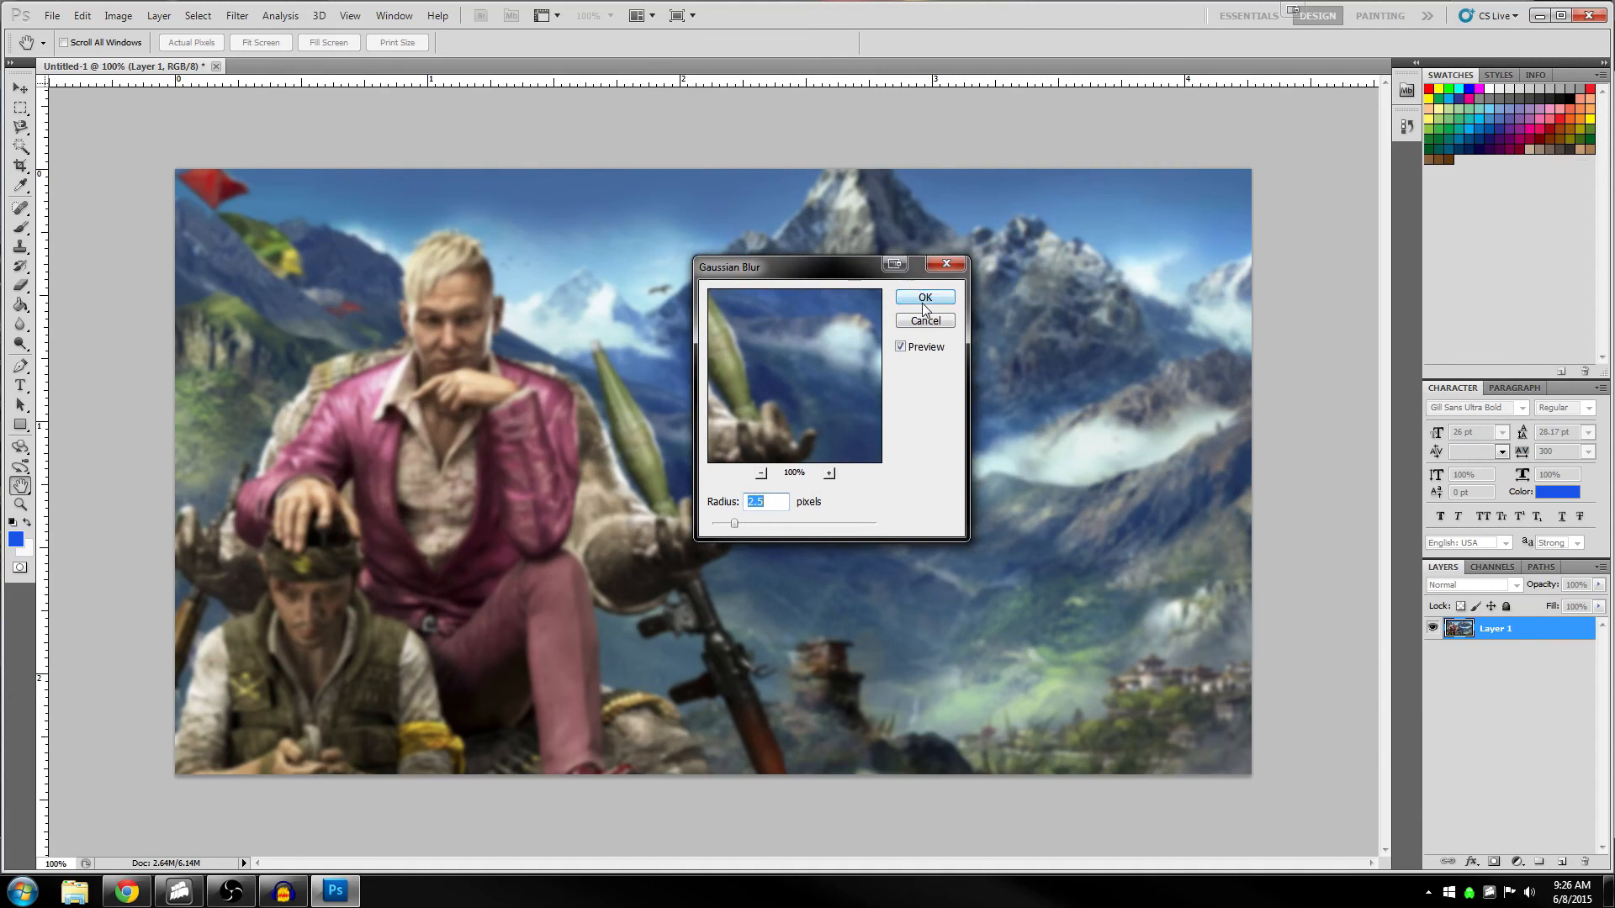
{"action": "type", "text": "2"}
{"action": "left_click", "coordinate": [715, 502]}
{"action": "type", "text": "3.5"}
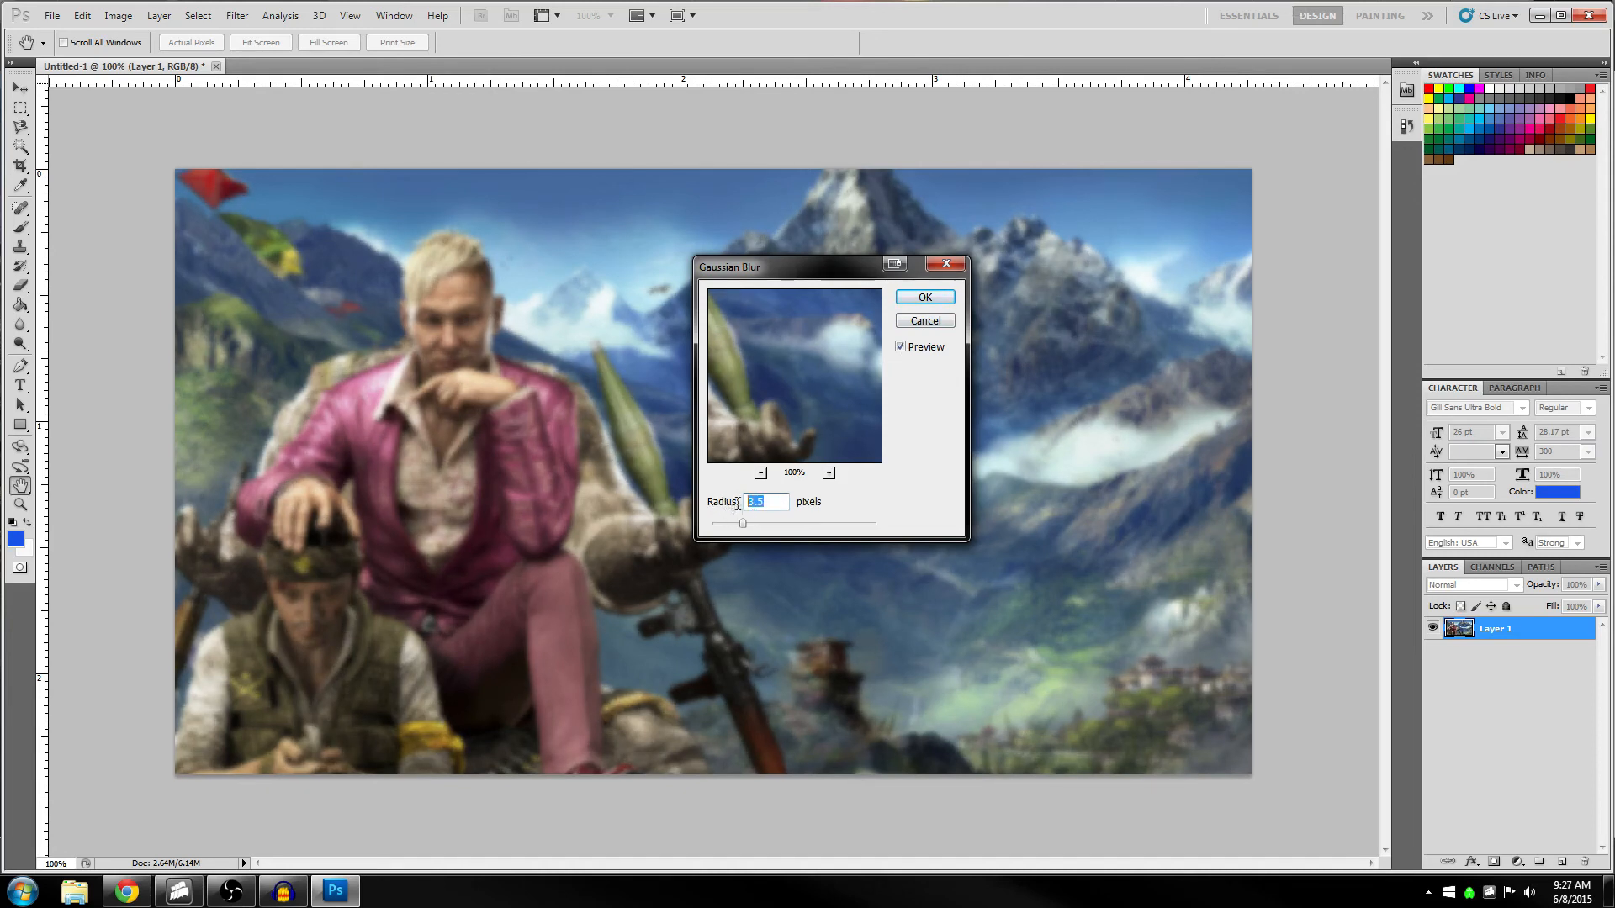
{"action": "left_click", "coordinate": [735, 506]}
{"action": "type", "text": "8"}
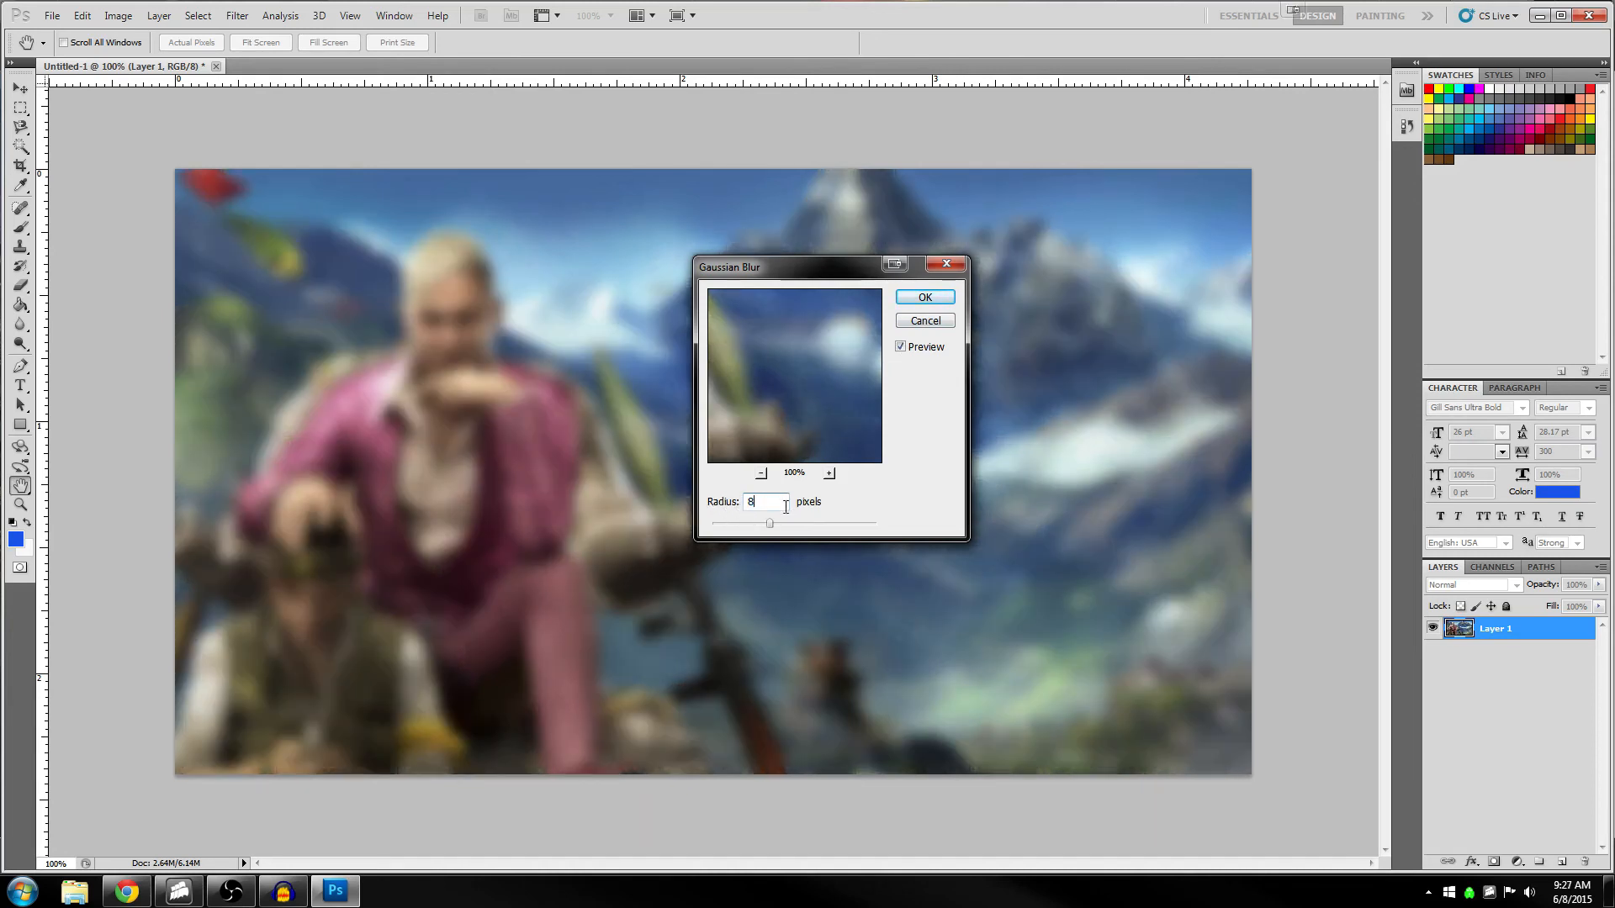
{"action": "left_click", "coordinate": [713, 505]}
{"action": "type", "text": "2"}
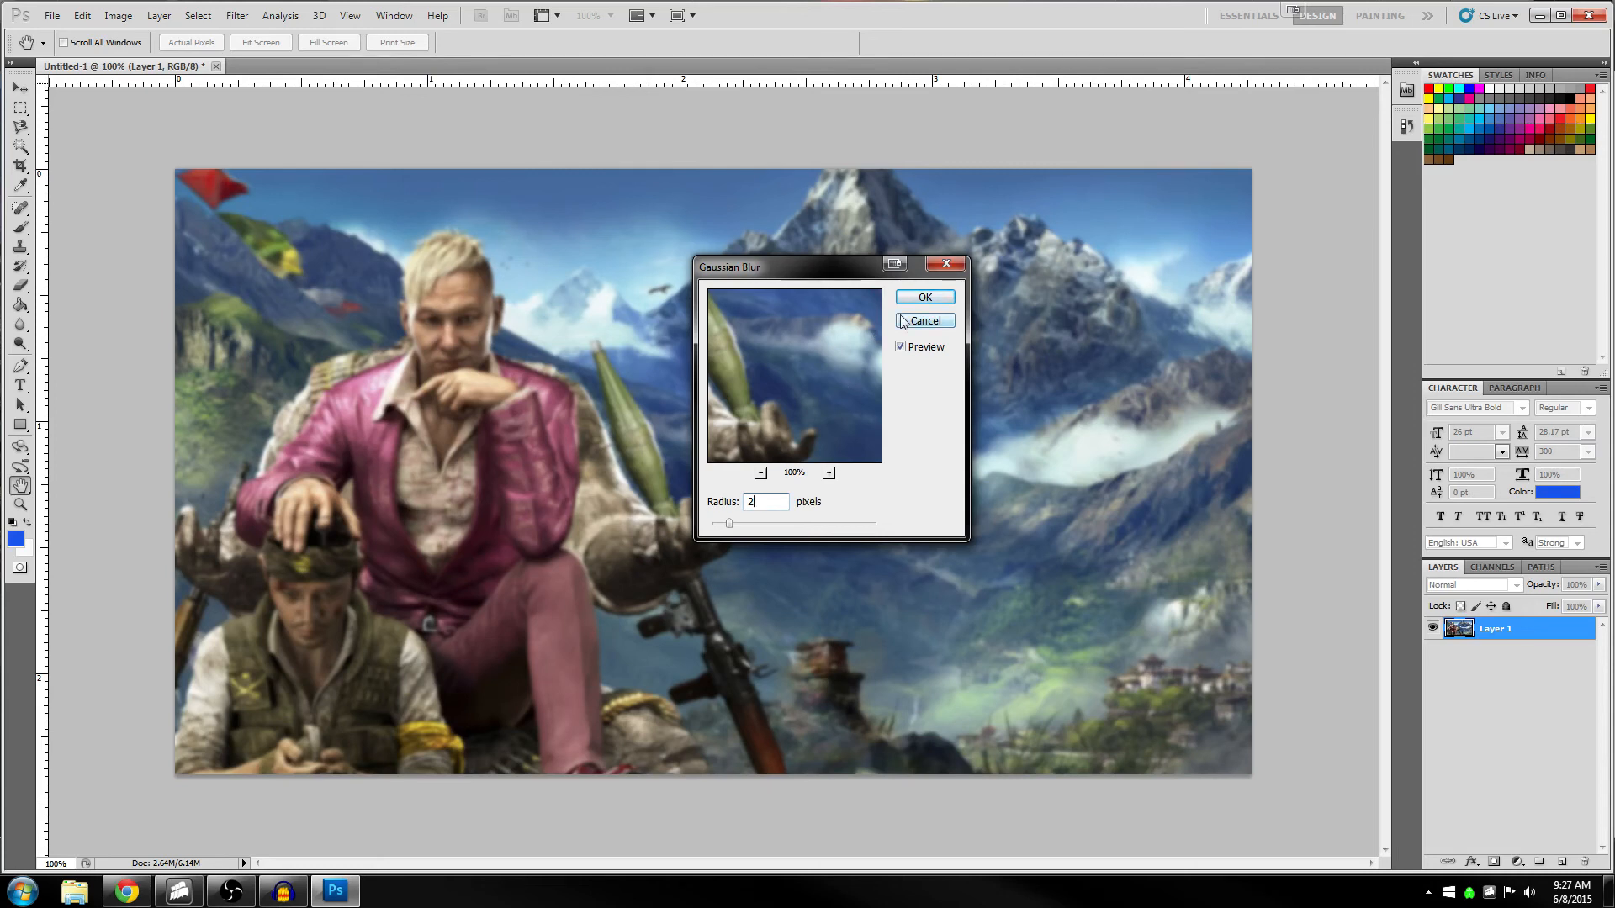
{"action": "left_click", "coordinate": [925, 299]}
{"action": "key", "text": "v"}
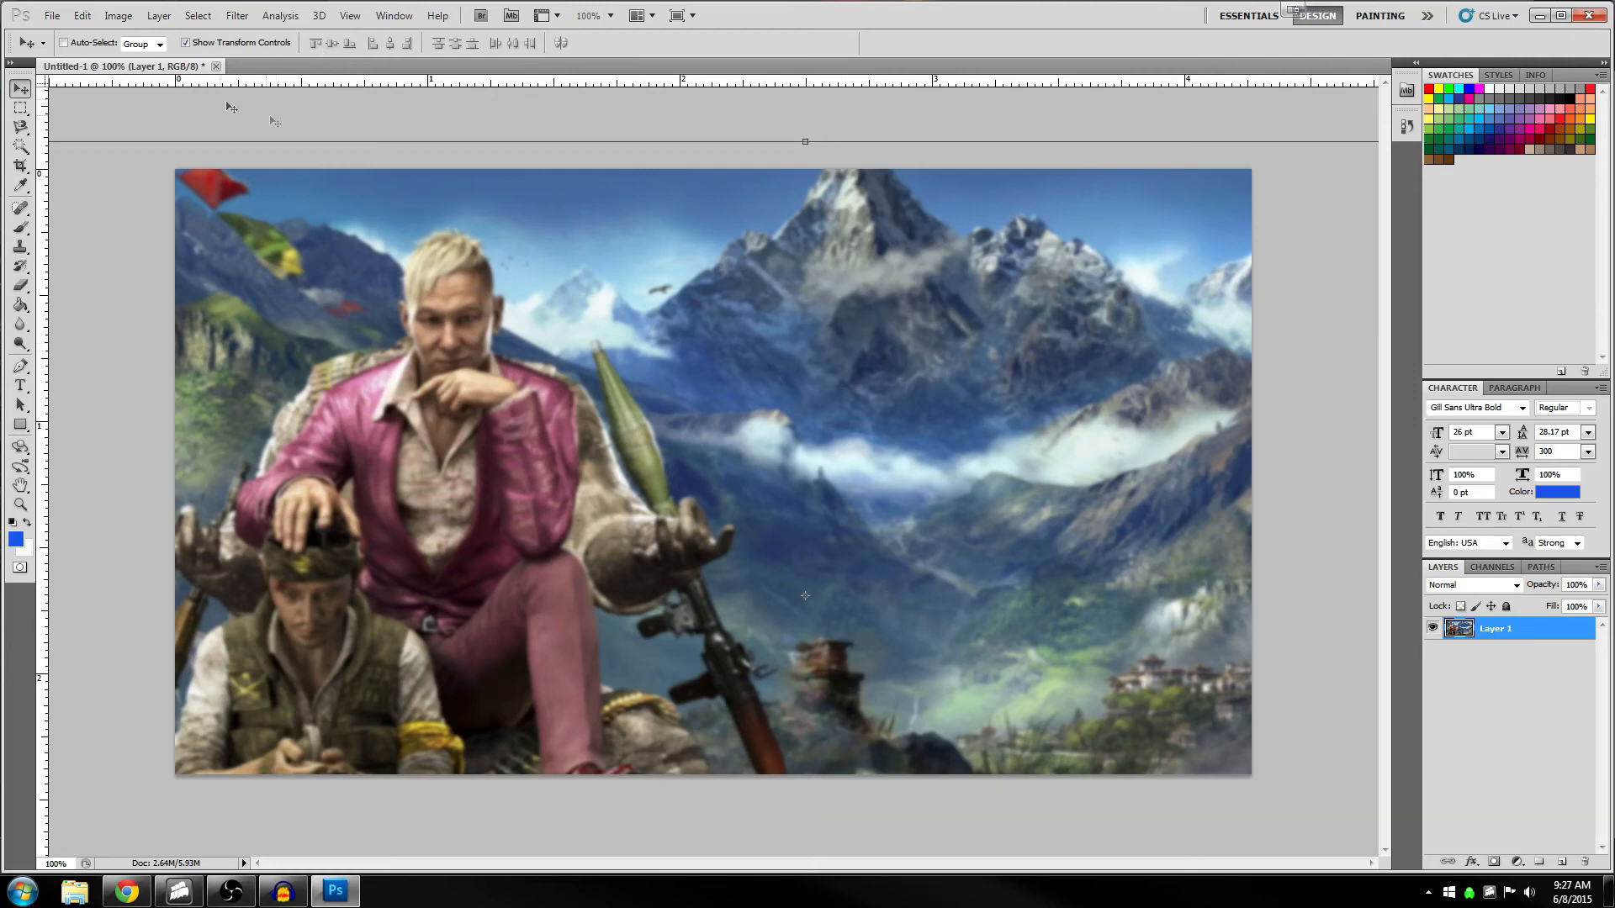
Open the purple and orange gradient image 1280x720 from the Thumbnails folder
{"action": "left_click", "coordinate": [52, 16]}
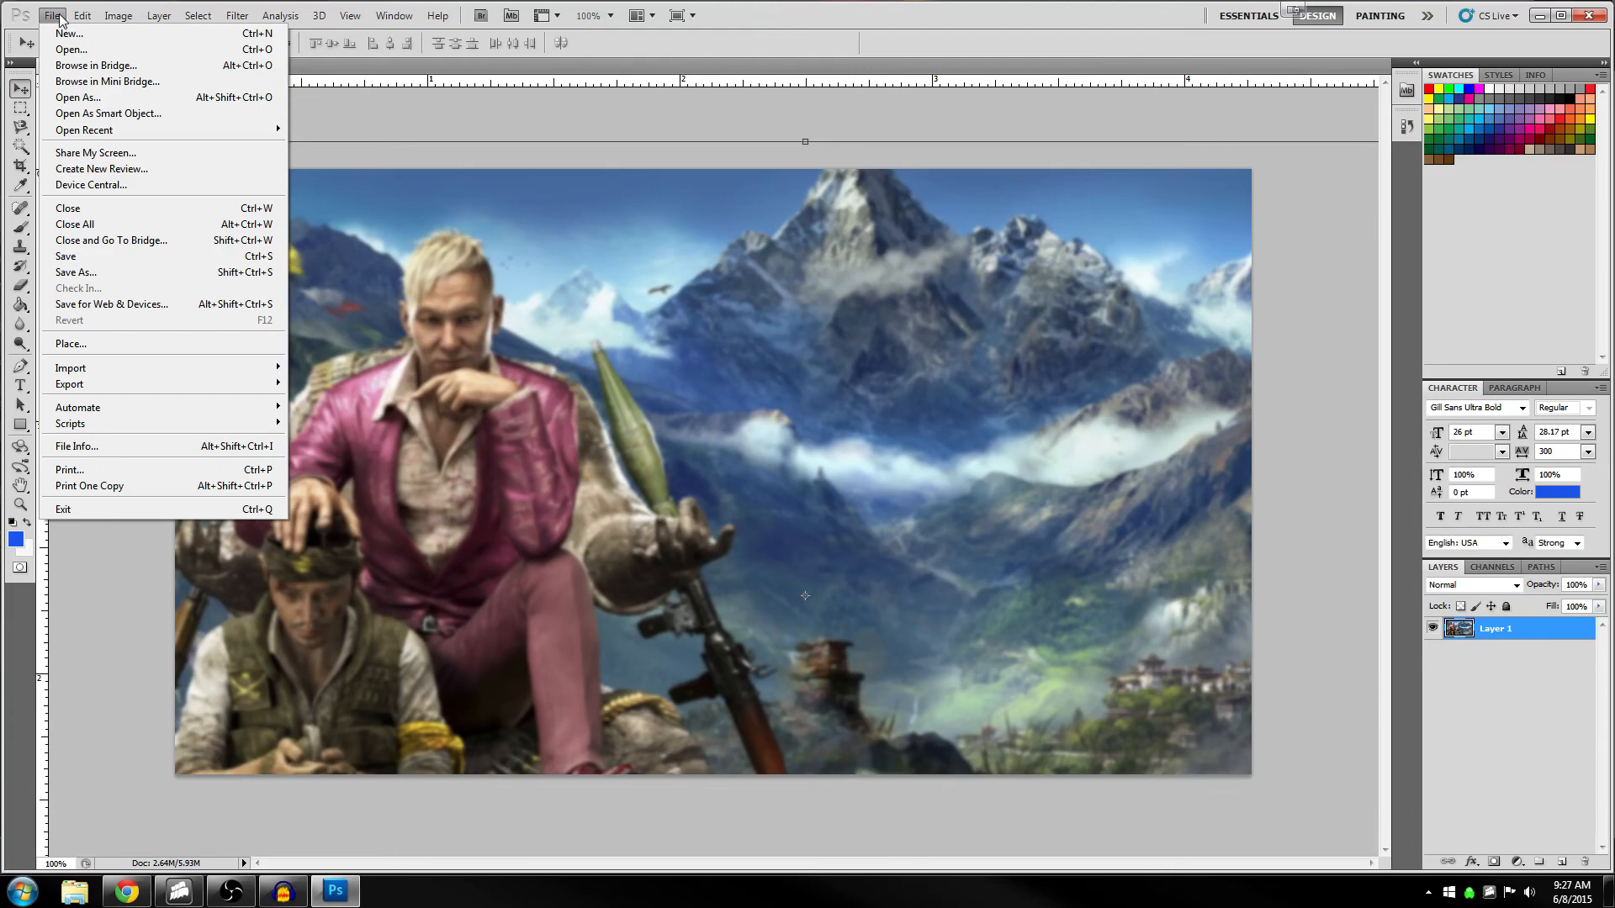
{"action": "left_click", "coordinate": [72, 49]}
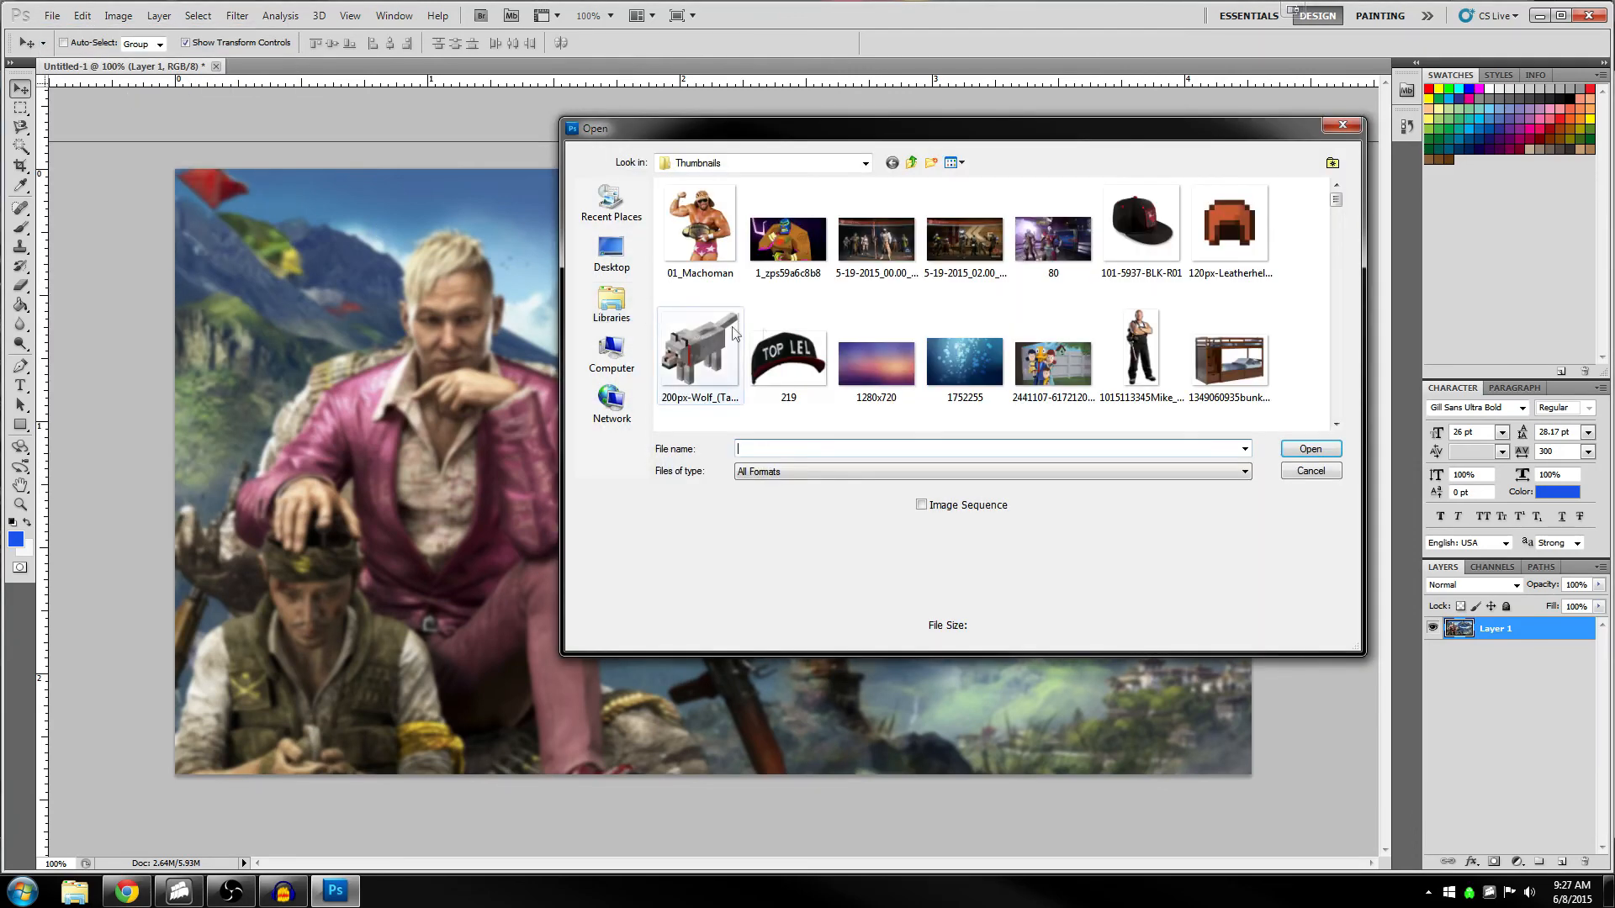
{"action": "left_click", "coordinate": [865, 360]}
{"action": "left_click", "coordinate": [1311, 450]}
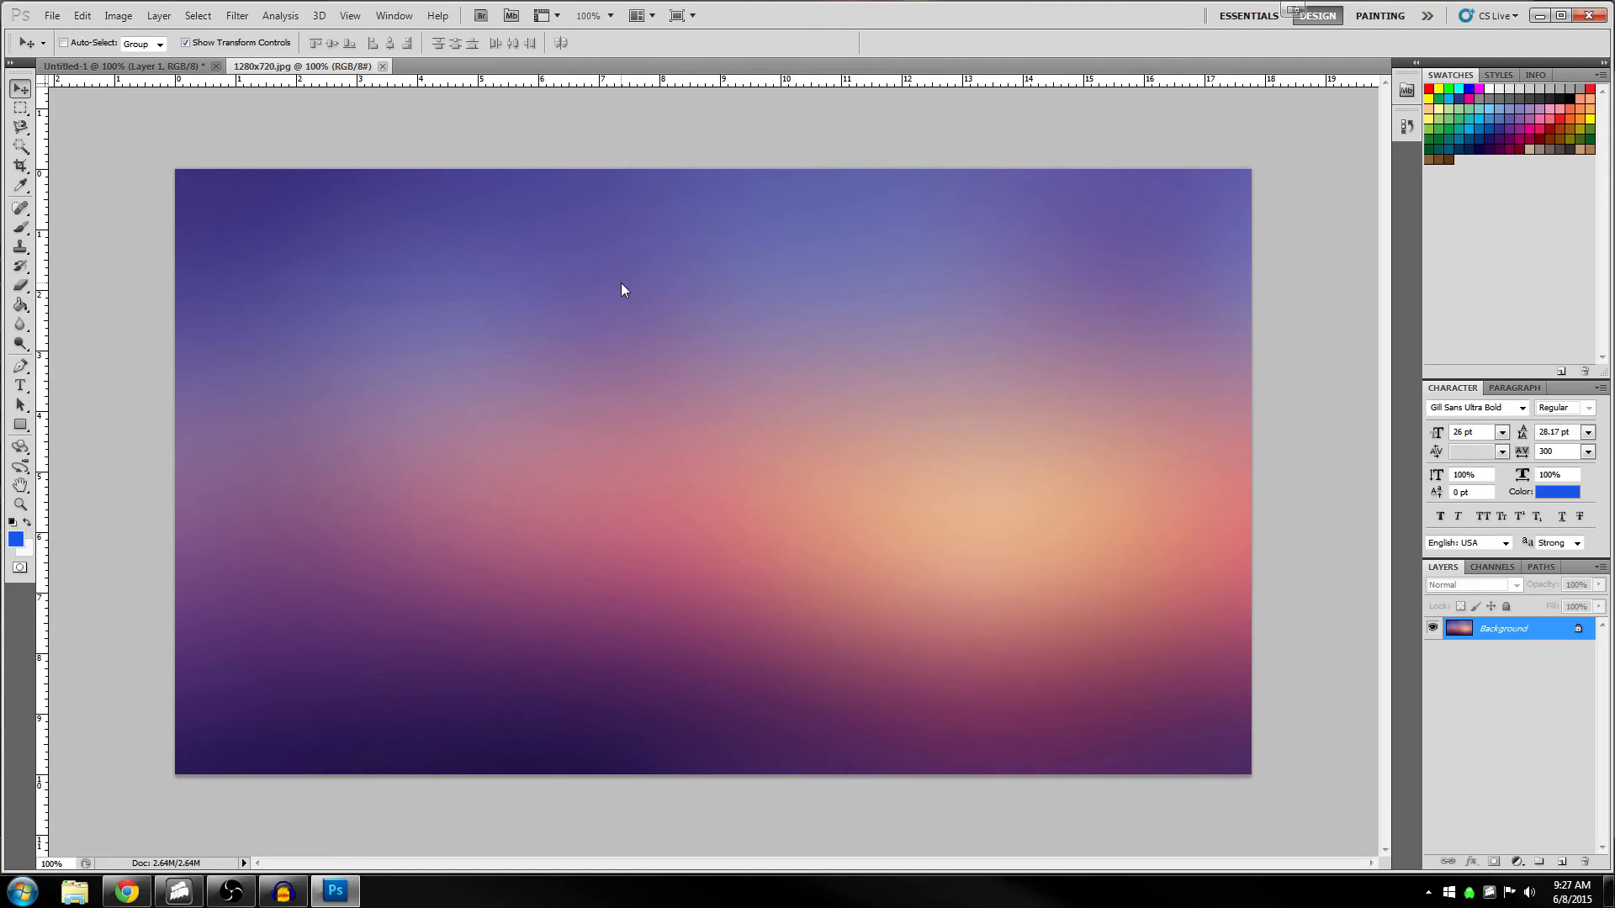
Copy the entire gradient image into Untitled-1 as a new layer aligned with the canvas above the Far Cry 4 picture
{"action": "left_click", "coordinate": [21, 108]}
{"action": "left_click_drag", "start_coordinate": [120, 126], "coordinate": [1322, 825]}
{"action": "left_click", "coordinate": [21, 89]}
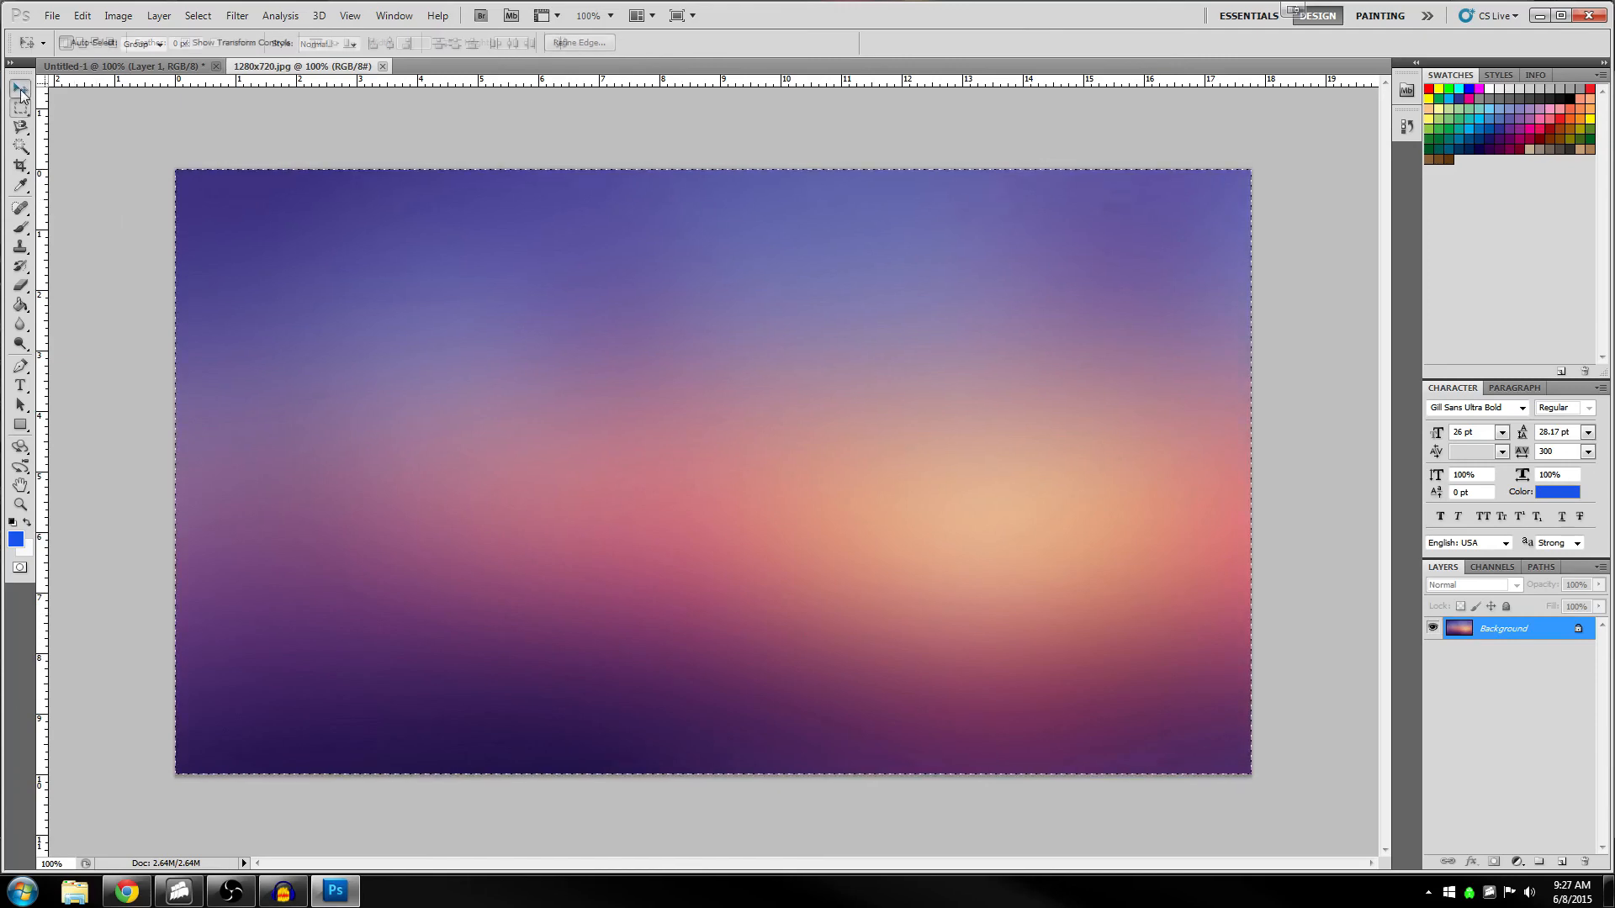
{"action": "left_click_drag", "start_coordinate": [346, 260], "coordinate": [360, 305]}
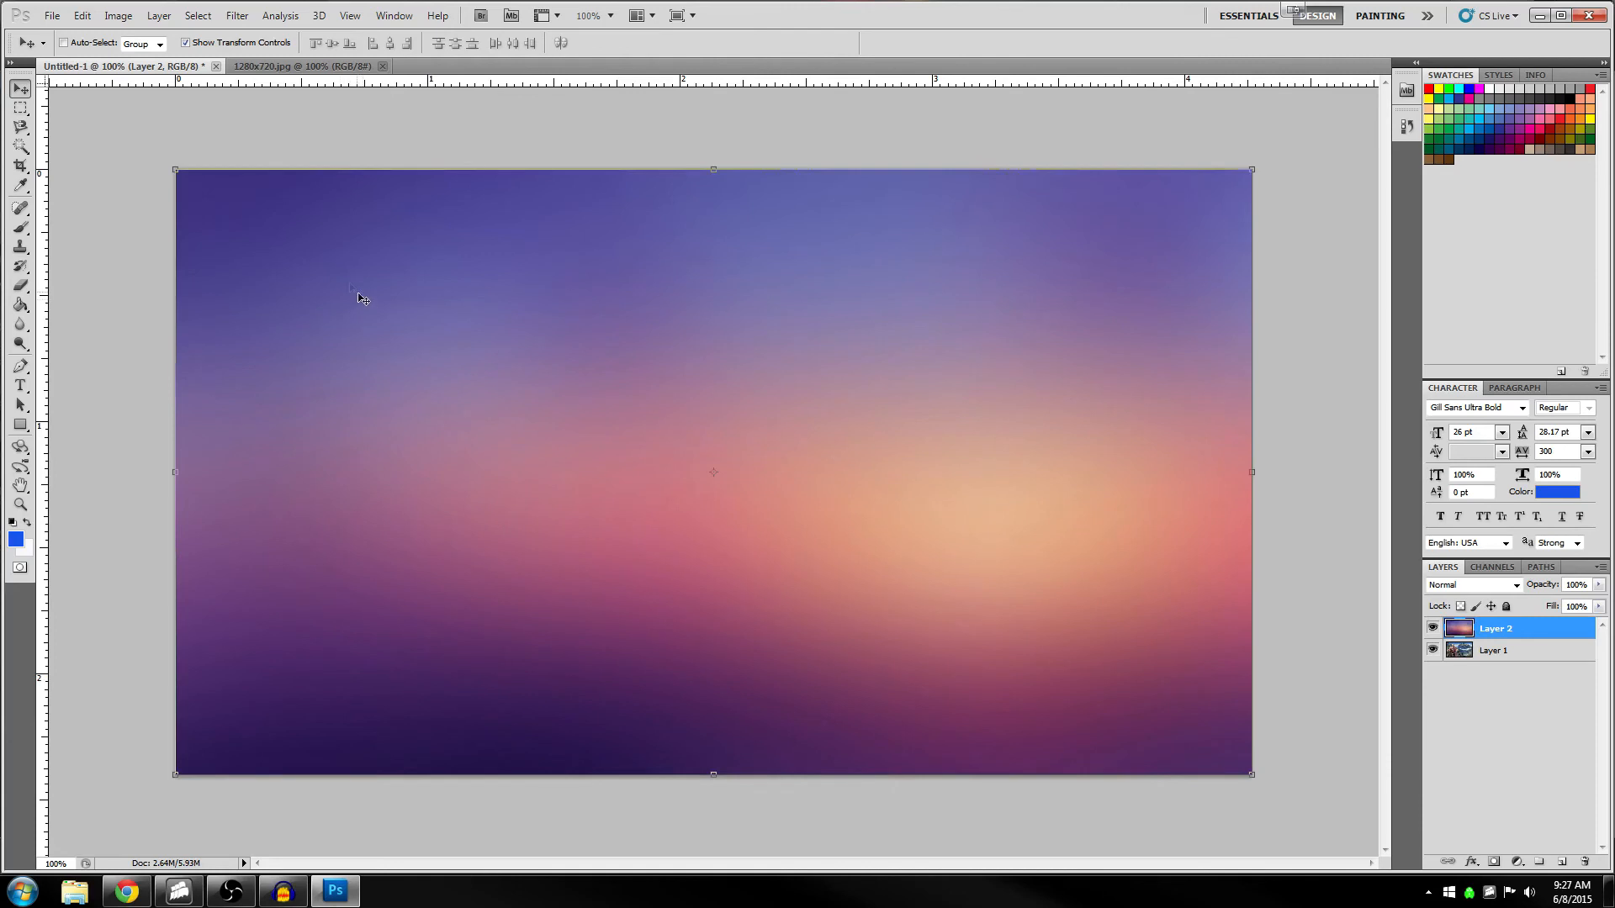
Flip the gradient layer horizontally and vertically so its orange glow sits over the upper-left area of the canvas
{"action": "left_click", "coordinate": [84, 17]}
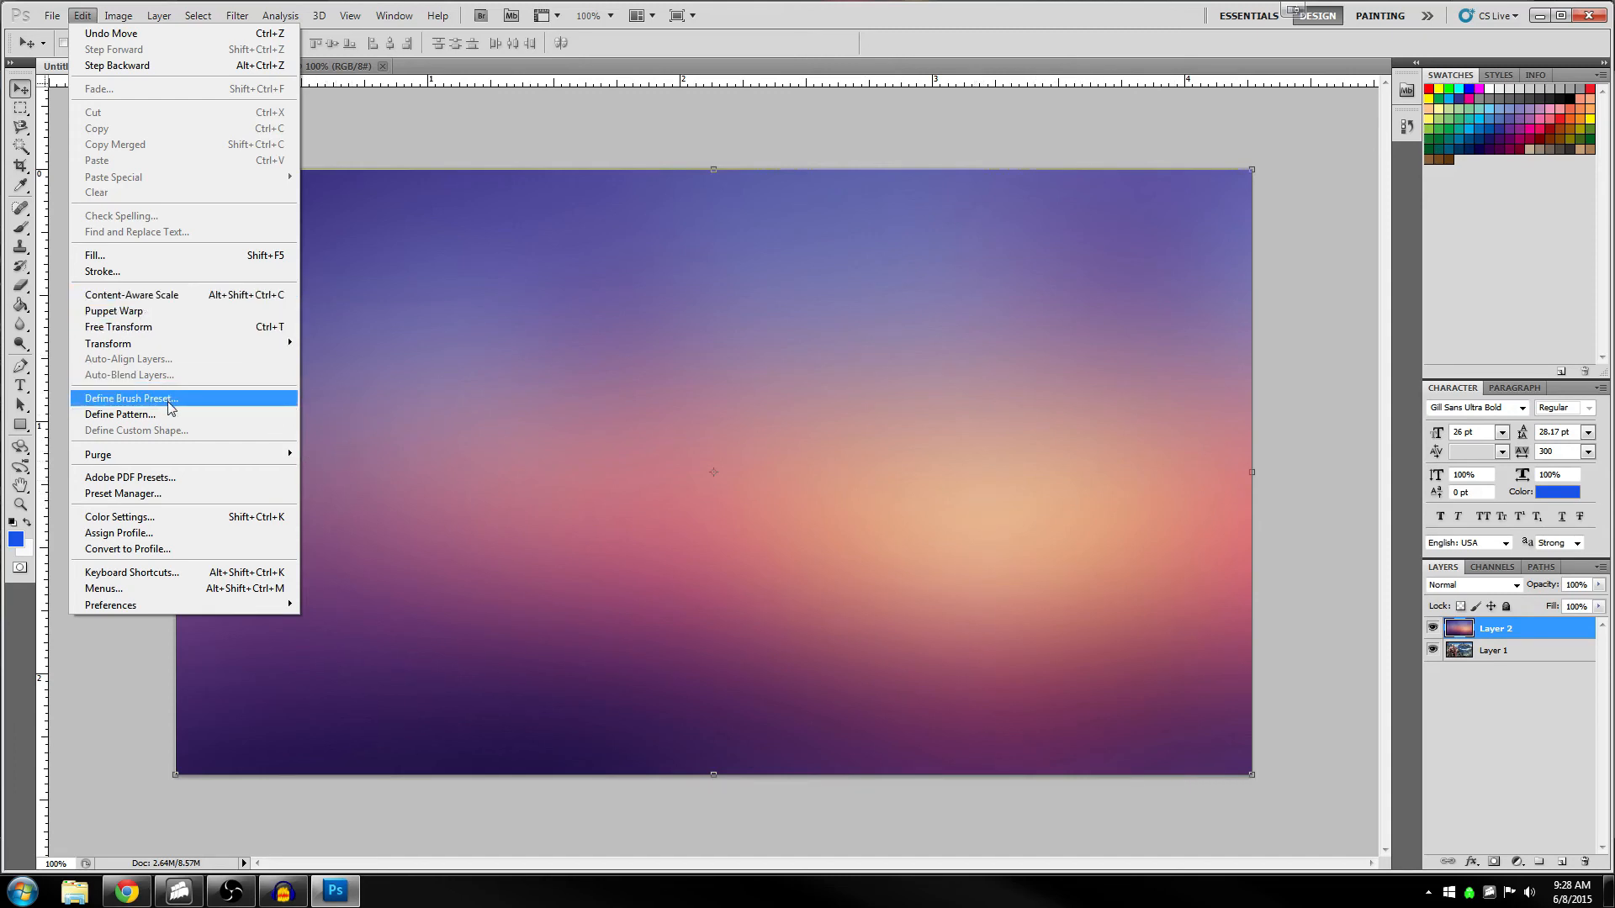
{"action": "mouse_move", "coordinate": [173, 344]}
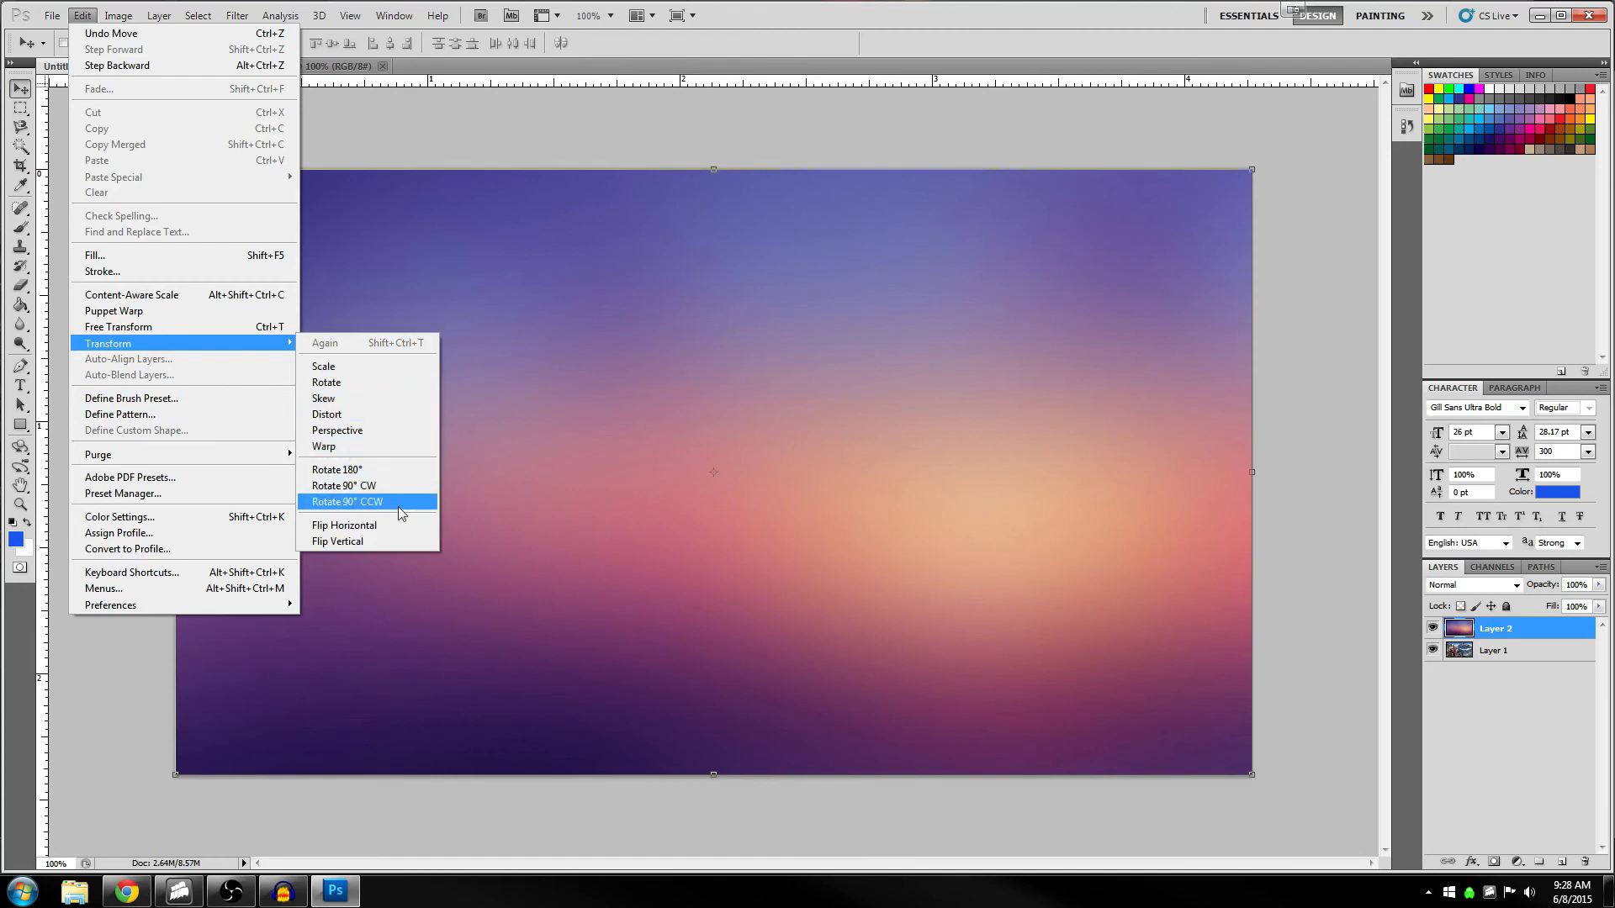
{"action": "left_click", "coordinate": [396, 523]}
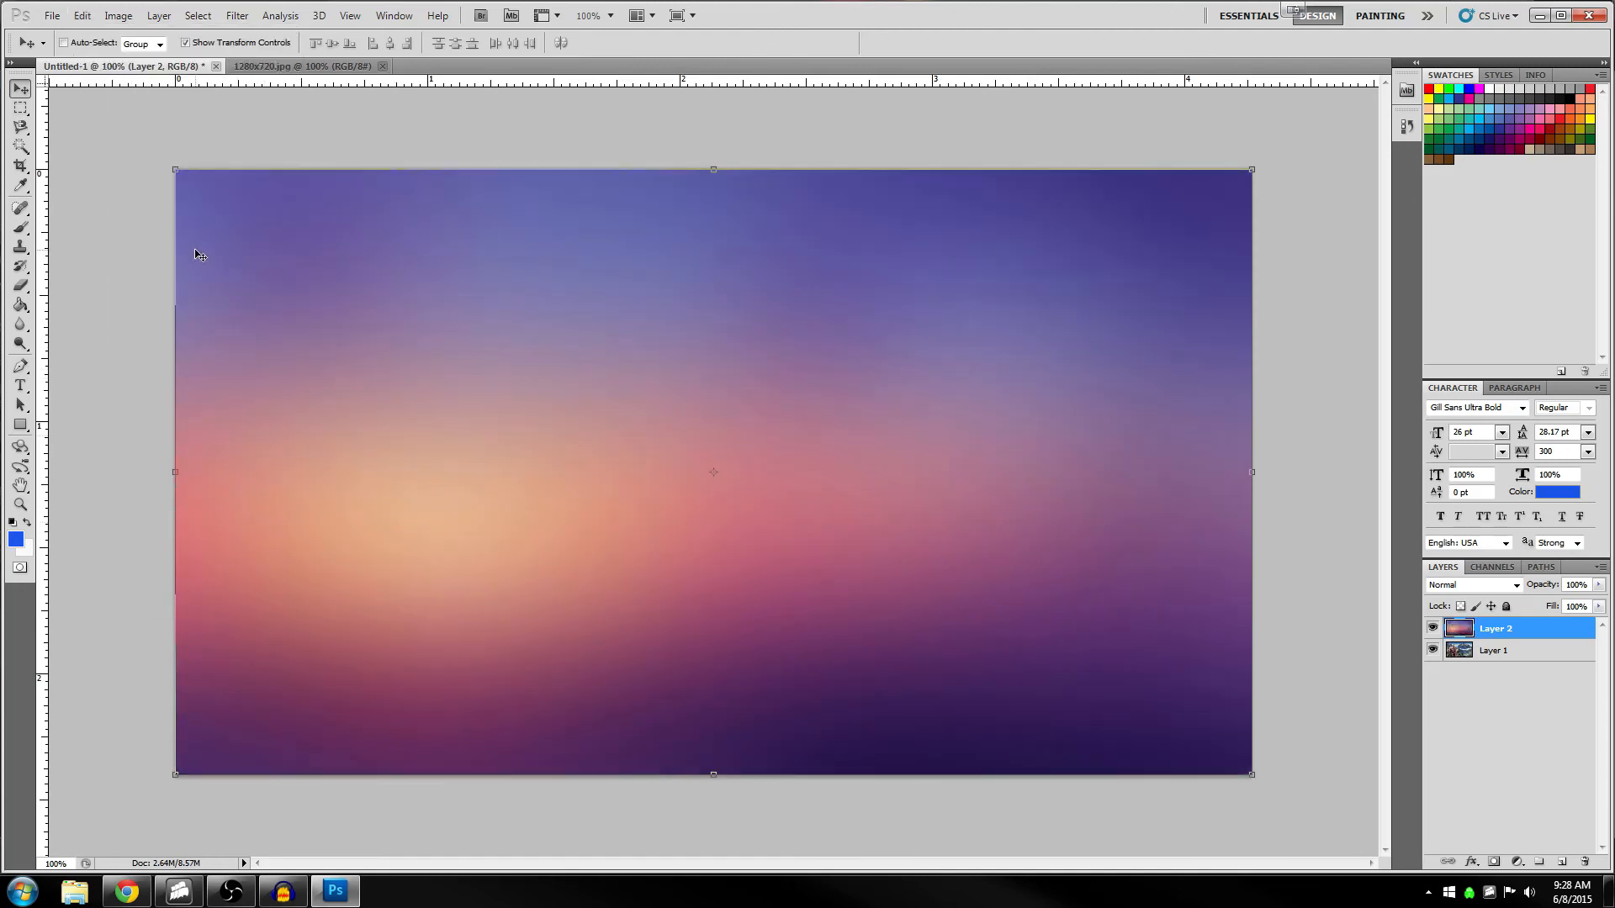
{"action": "left_click", "coordinate": [81, 17]}
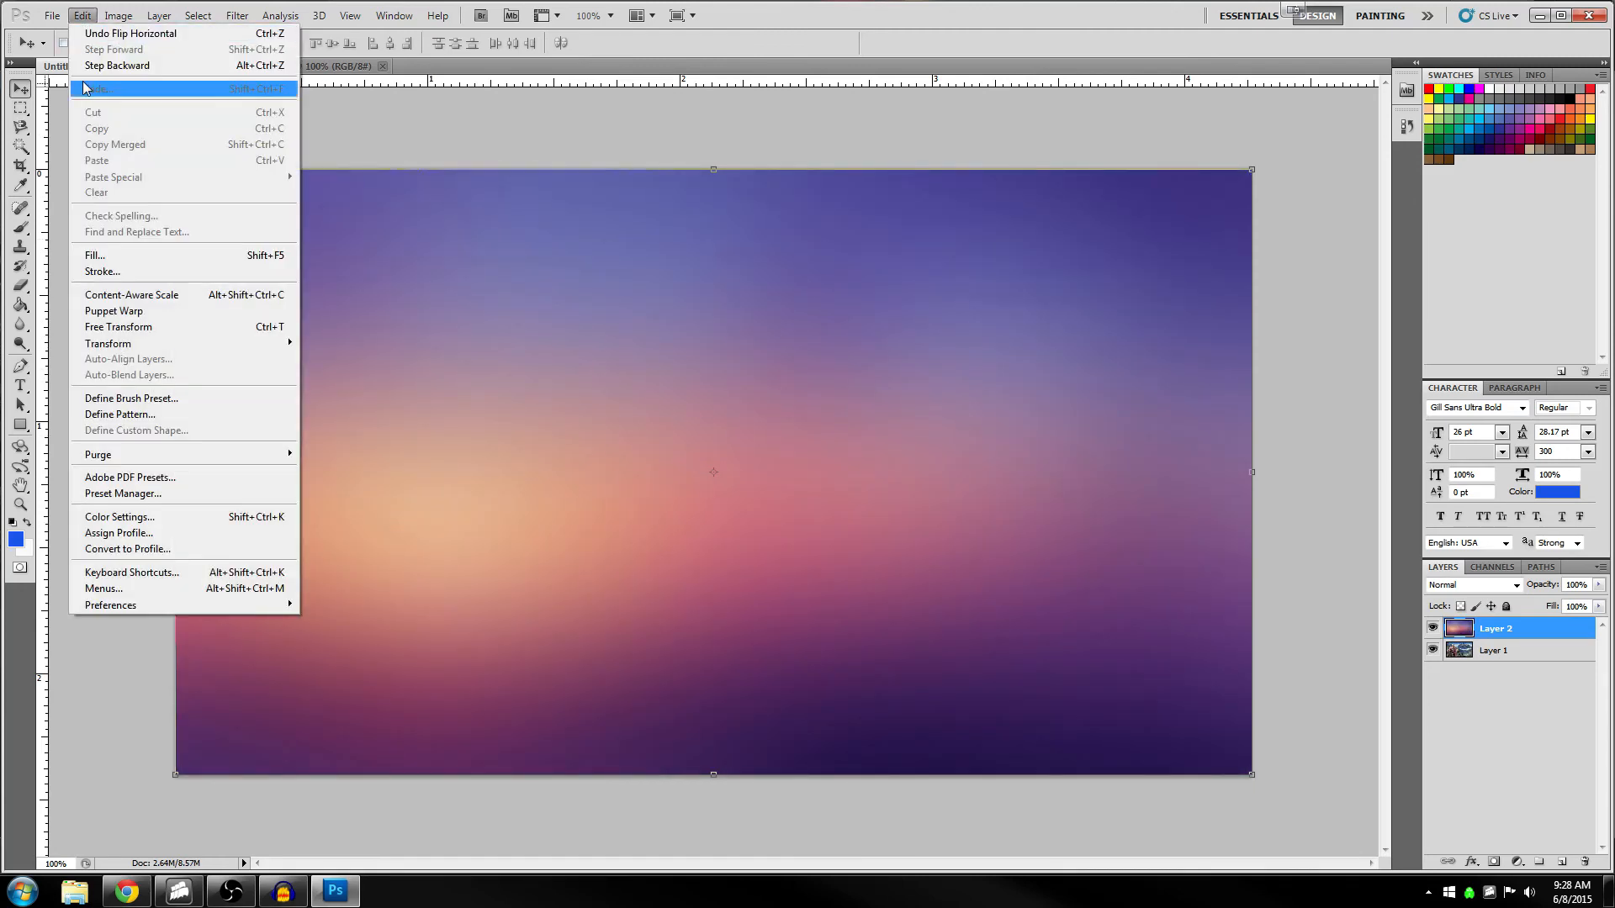
{"action": "mouse_move", "coordinate": [237, 345]}
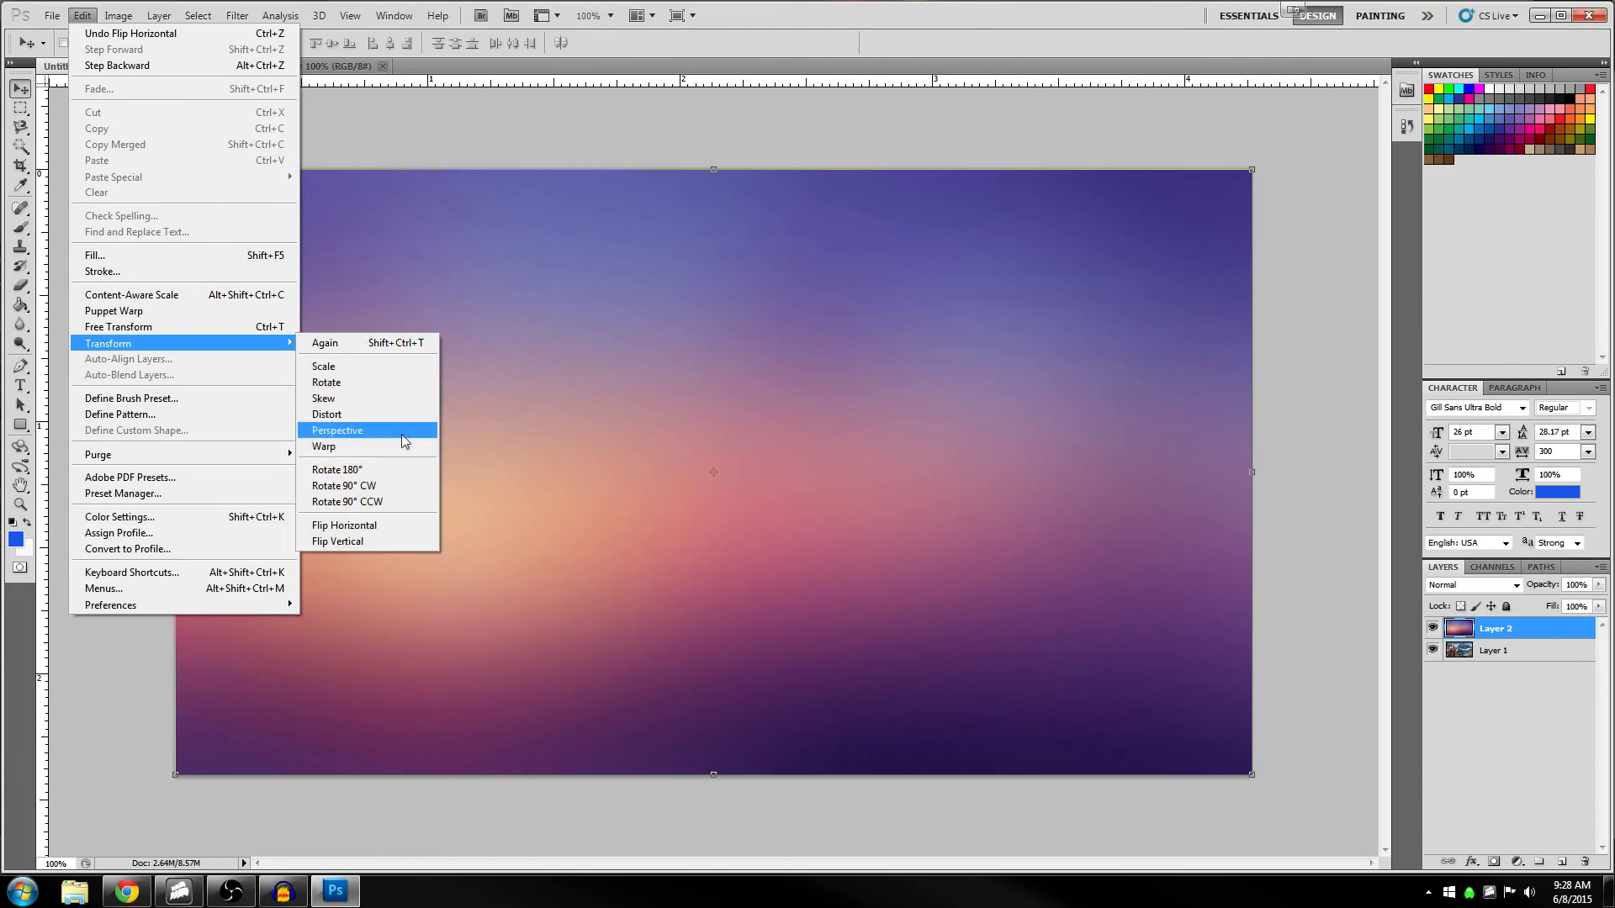
{"action": "left_click", "coordinate": [371, 542]}
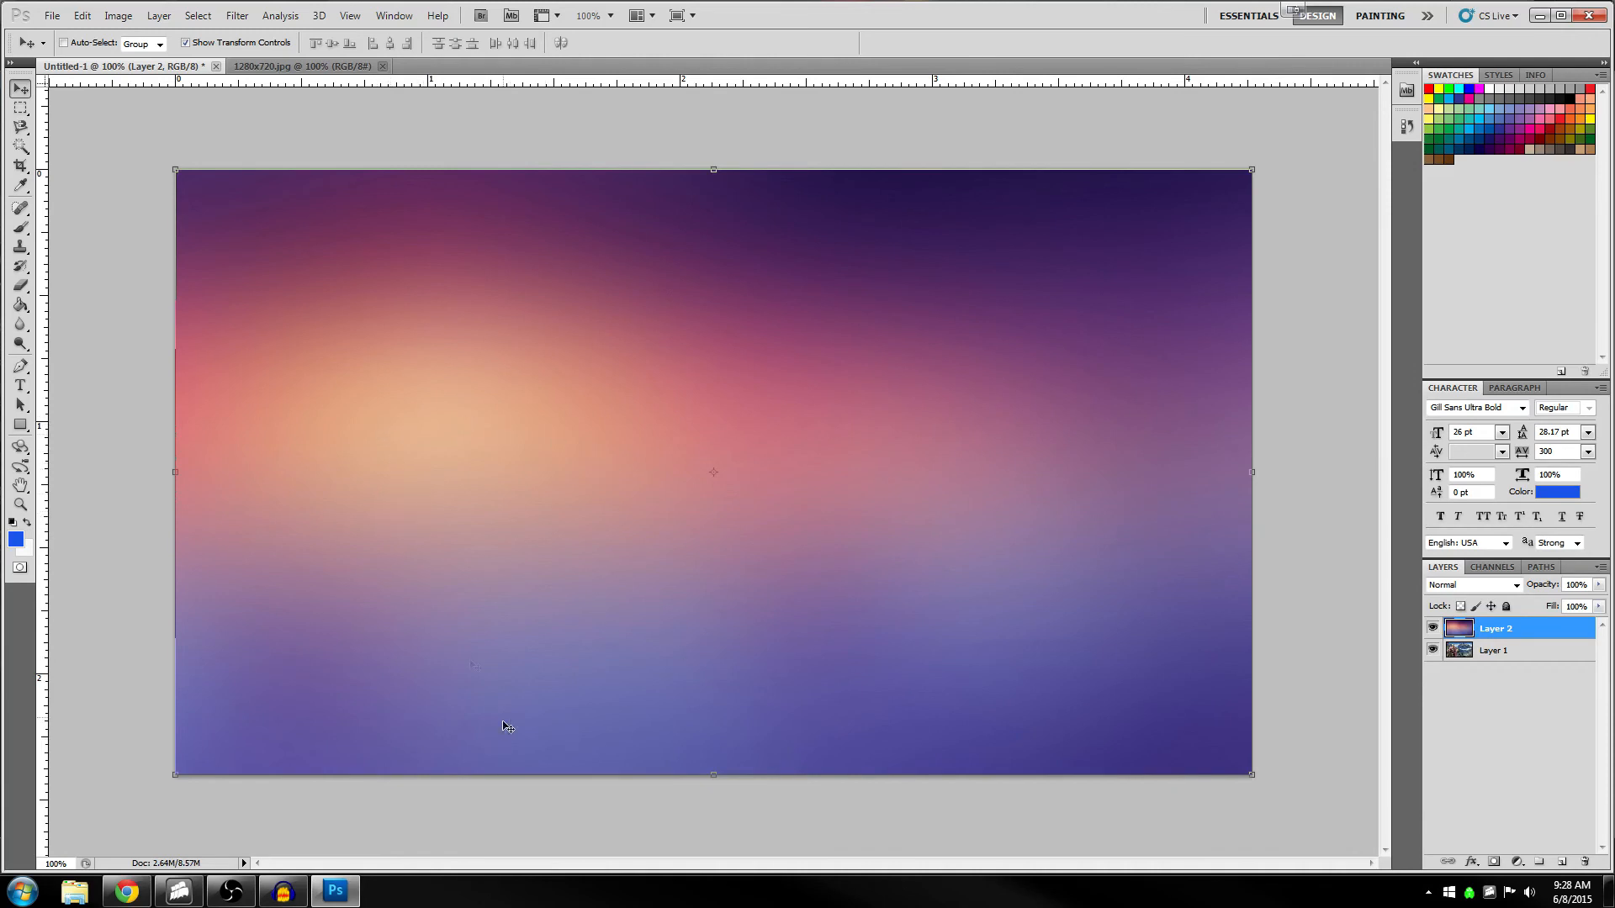
Open the Blending Options of the gradient layer and preview the blend modes one after another from Dissolve through Hard Mix
{"action": "right_click", "coordinate": [1511, 632]}
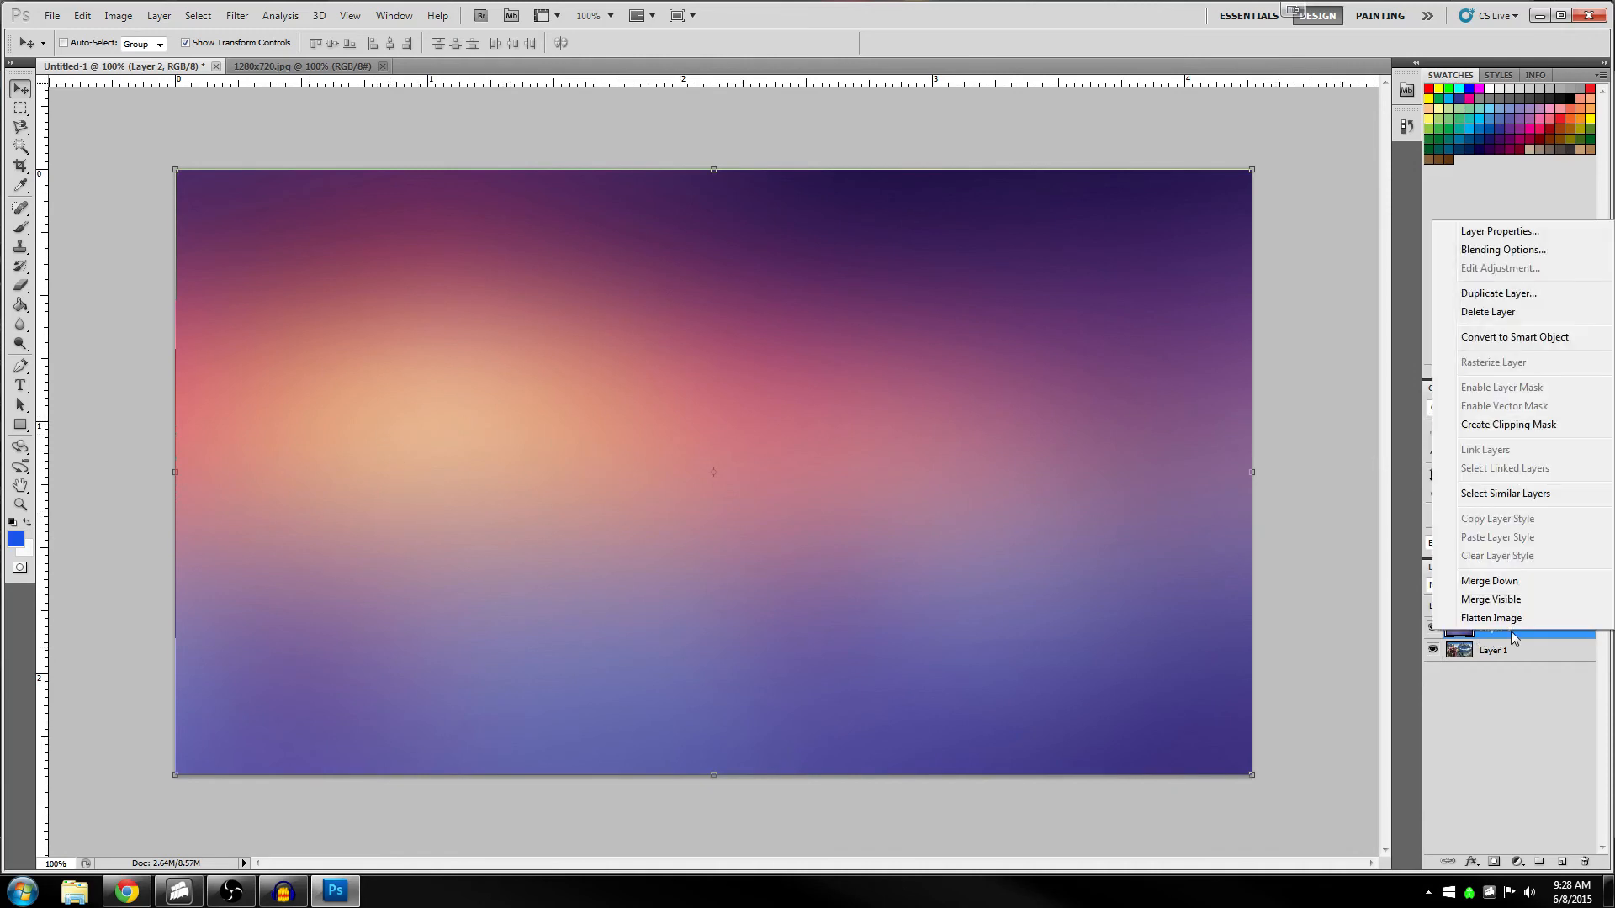
{"action": "left_click", "coordinate": [1516, 253]}
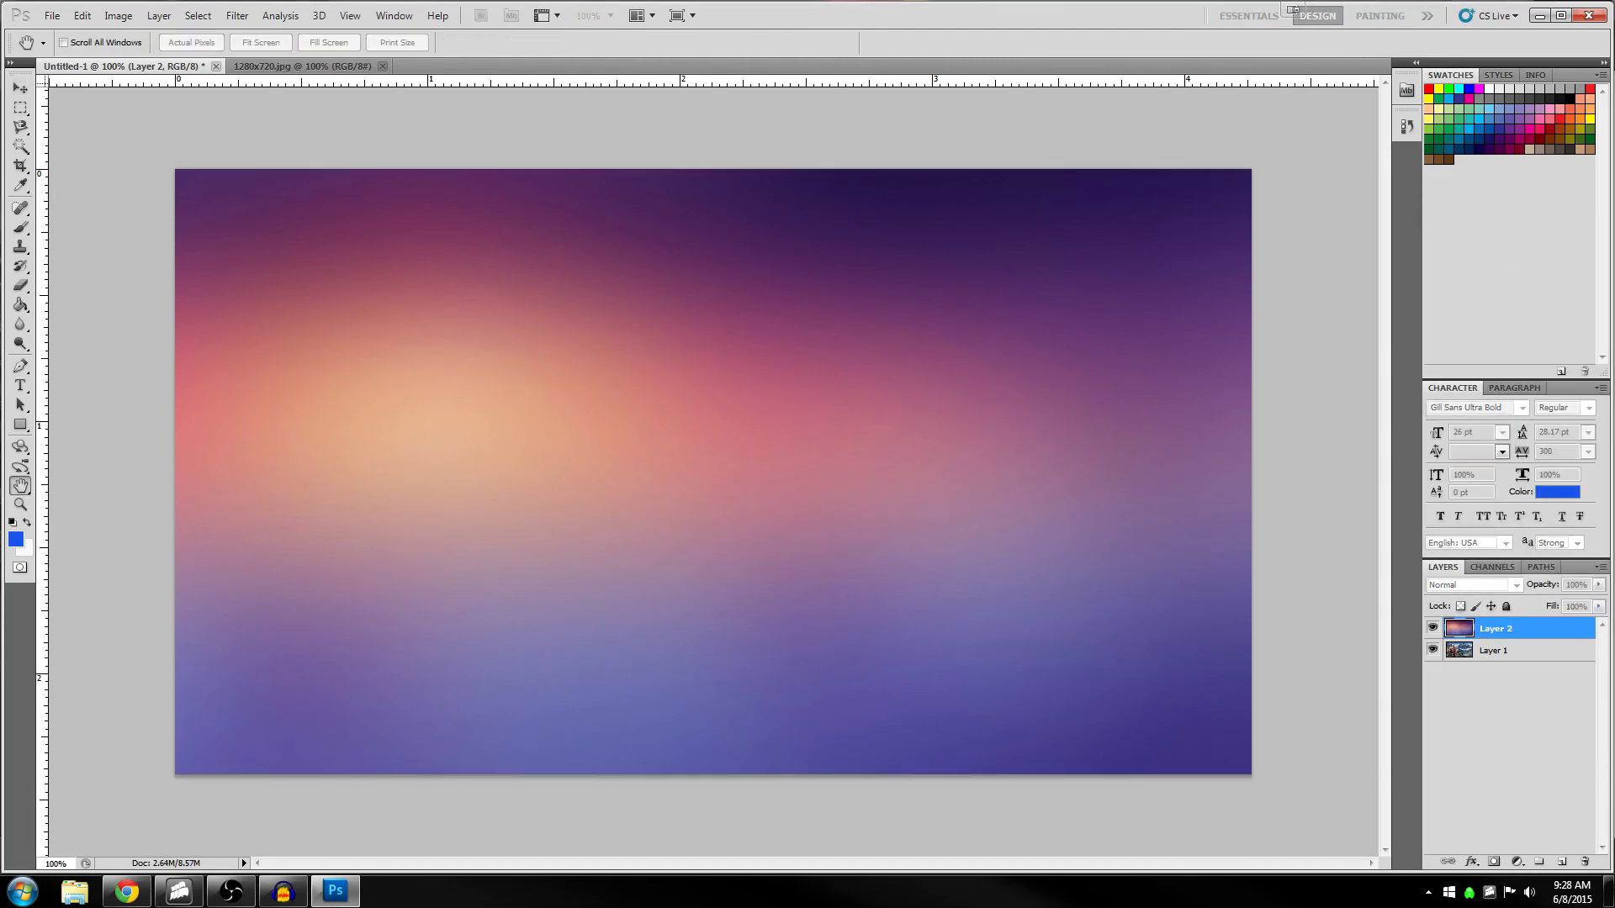
{"action": "left_click_drag", "start_coordinate": [1598, 151], "coordinate": [1382, 113]}
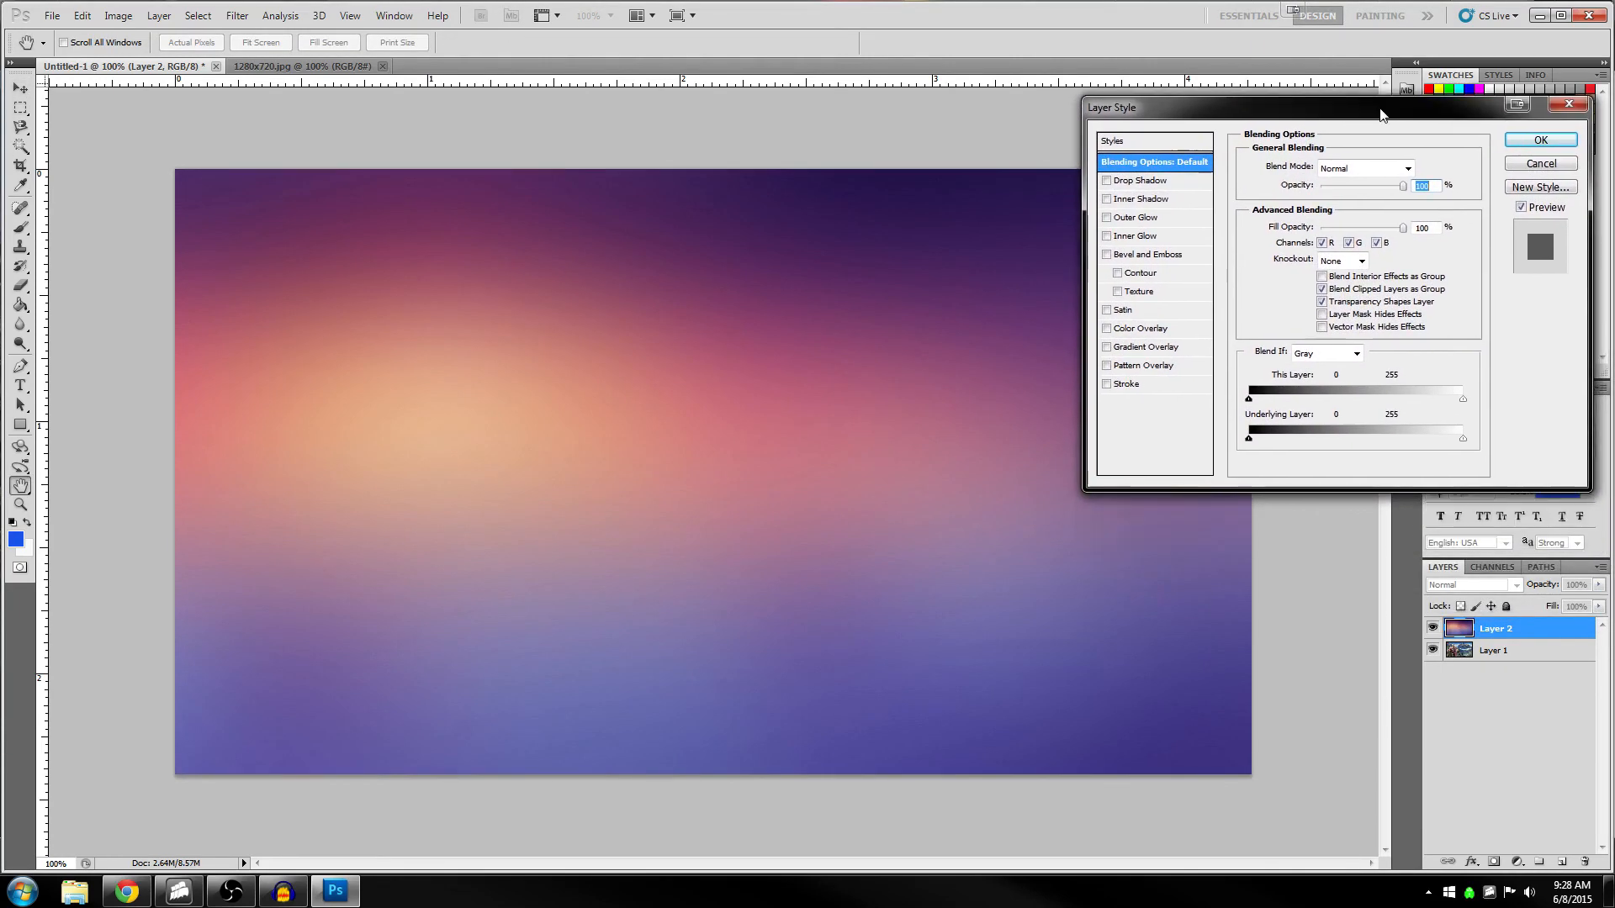
{"action": "left_click", "coordinate": [1409, 171]}
{"action": "left_click", "coordinate": [1409, 170]}
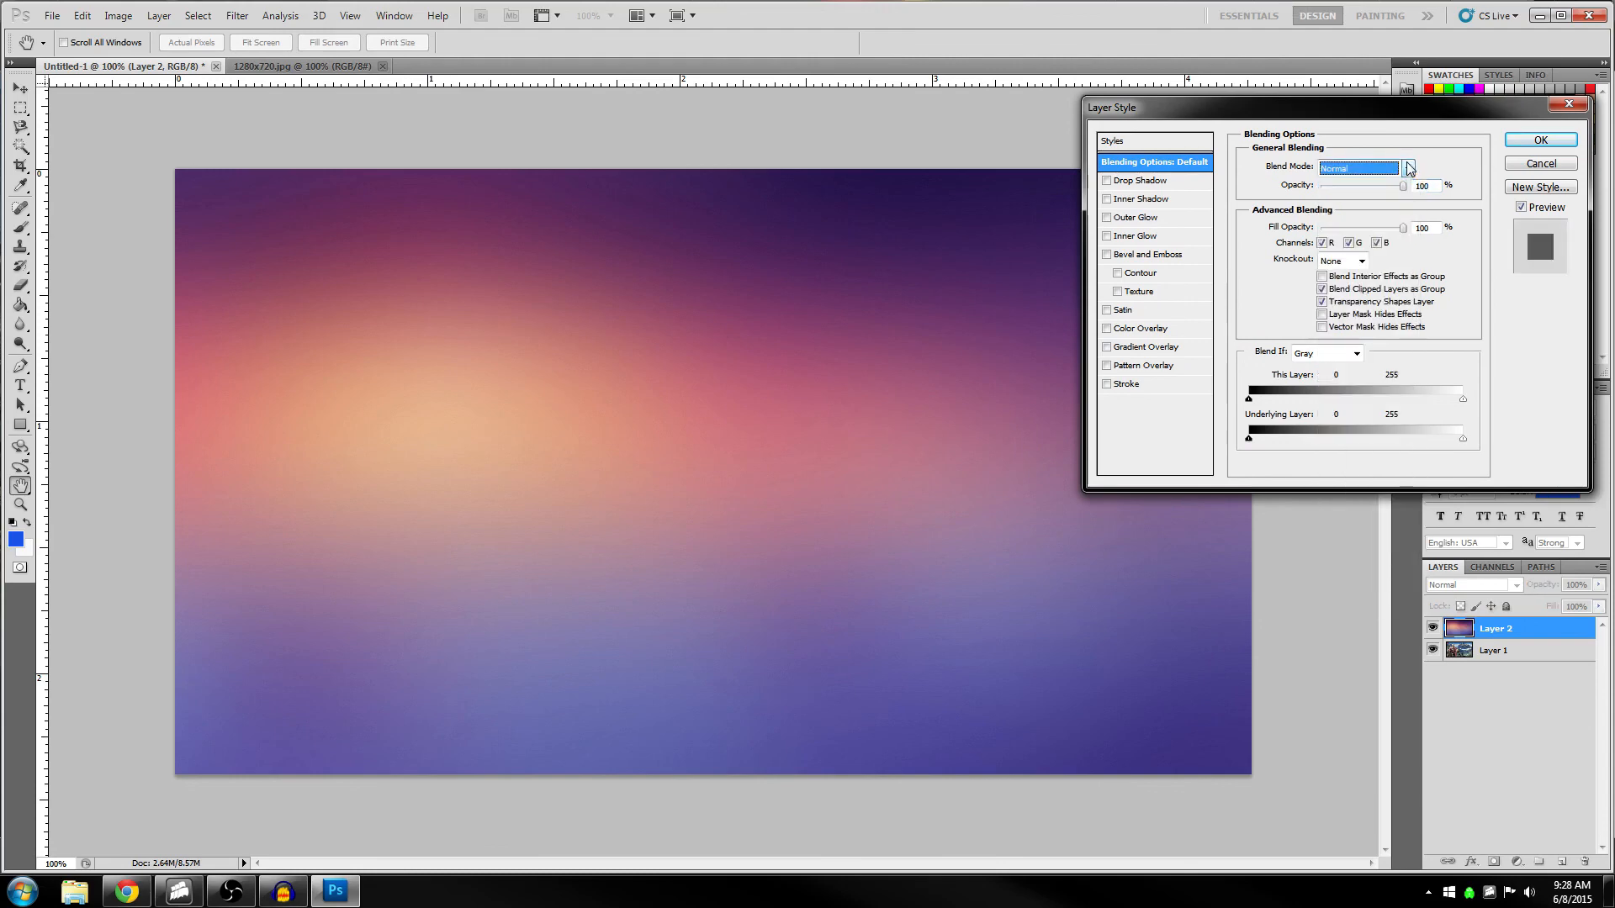
{"action": "key", "text": "Down"}
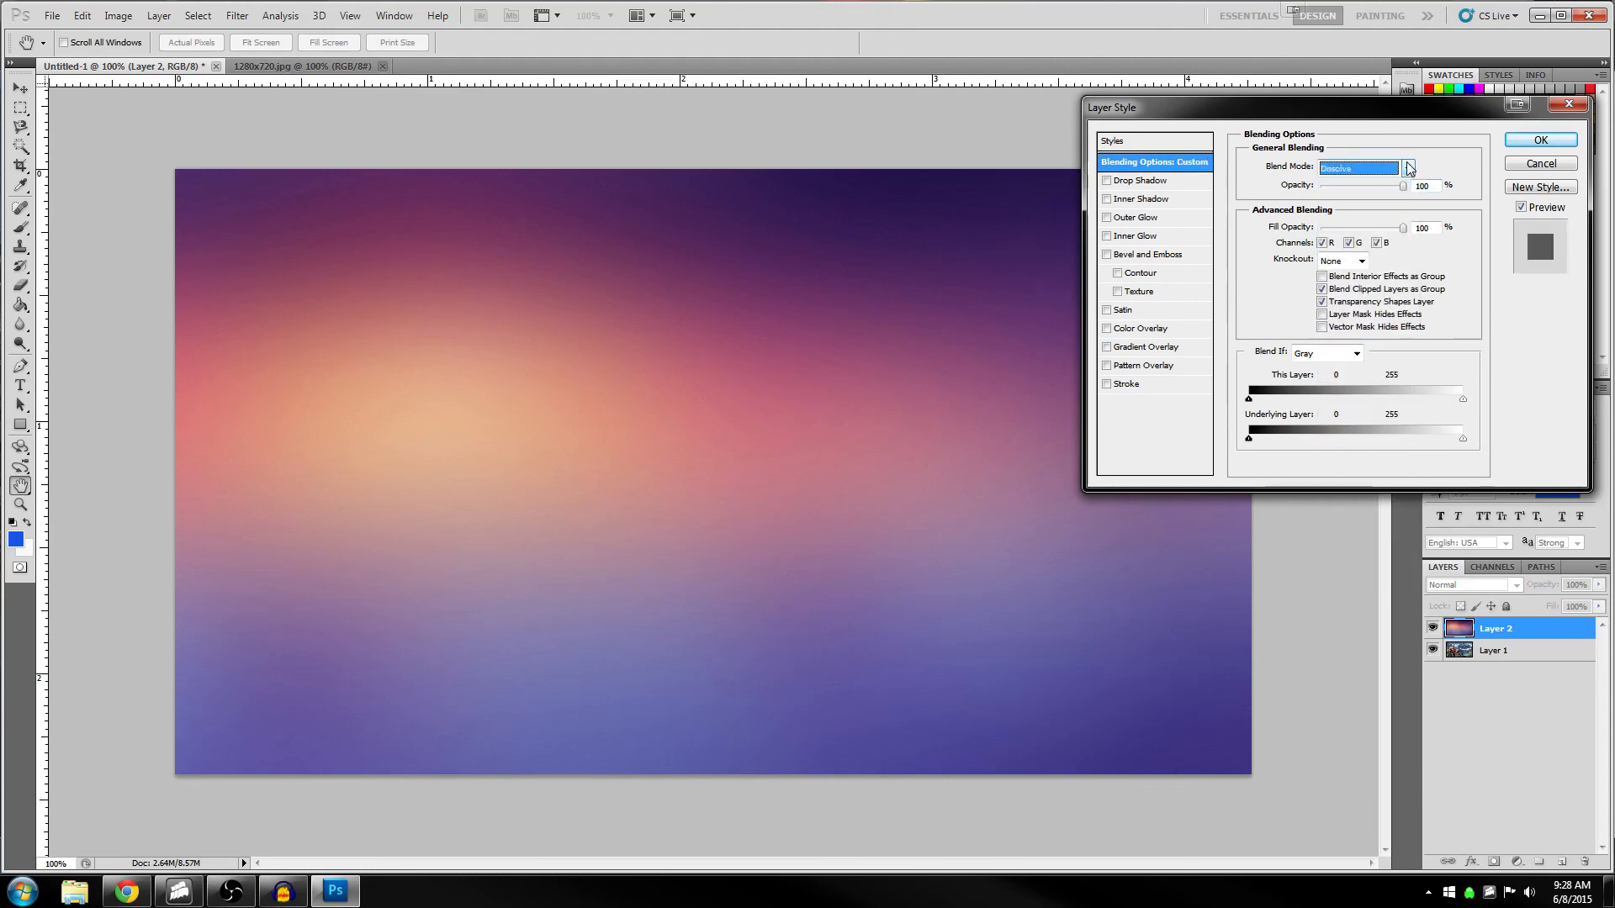
{"action": "key", "text": "Down"}
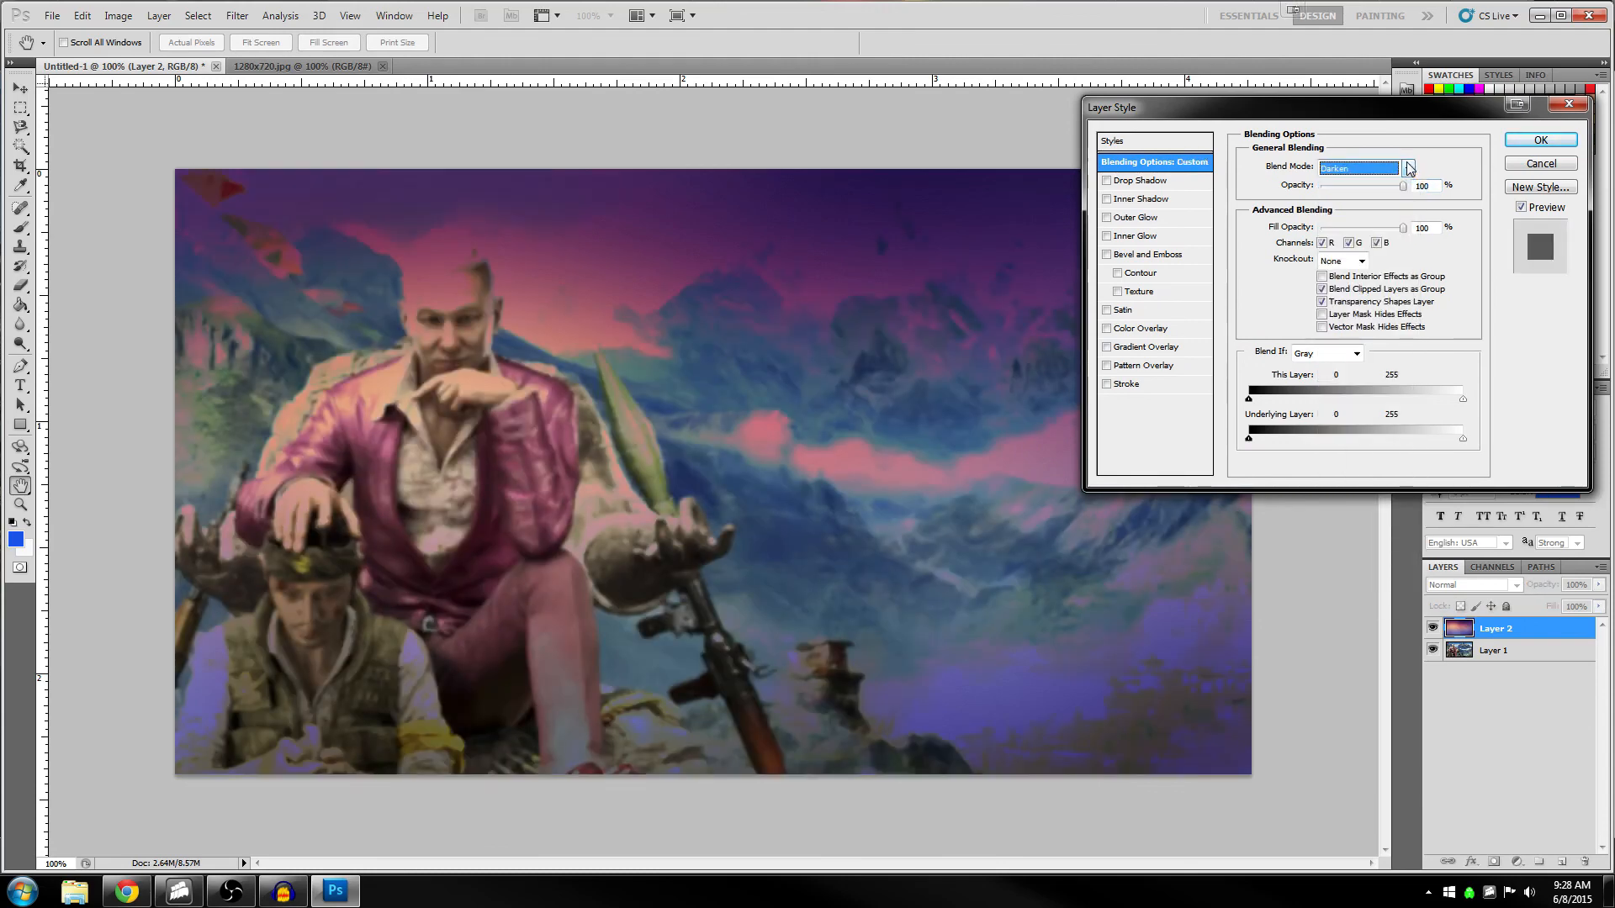
{"action": "key", "text": "Down"}
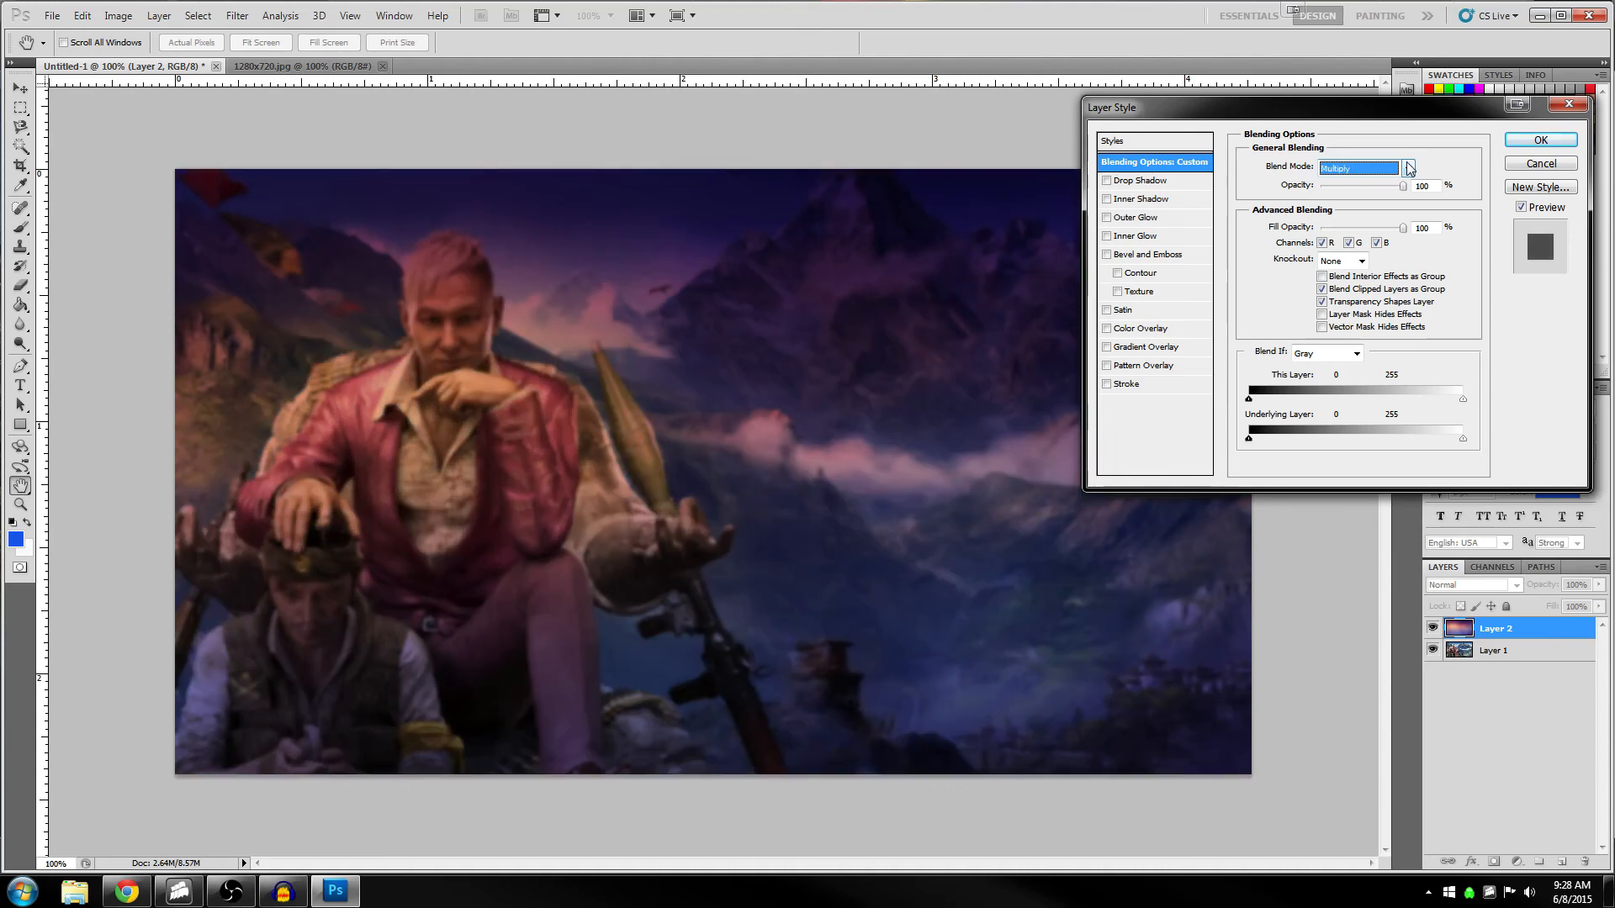
{"action": "key", "text": "Down"}
{"action": "key", "text": "Down"}
{"action": "key", "text": "Down"}
{"action": "key", "text": "Down"}
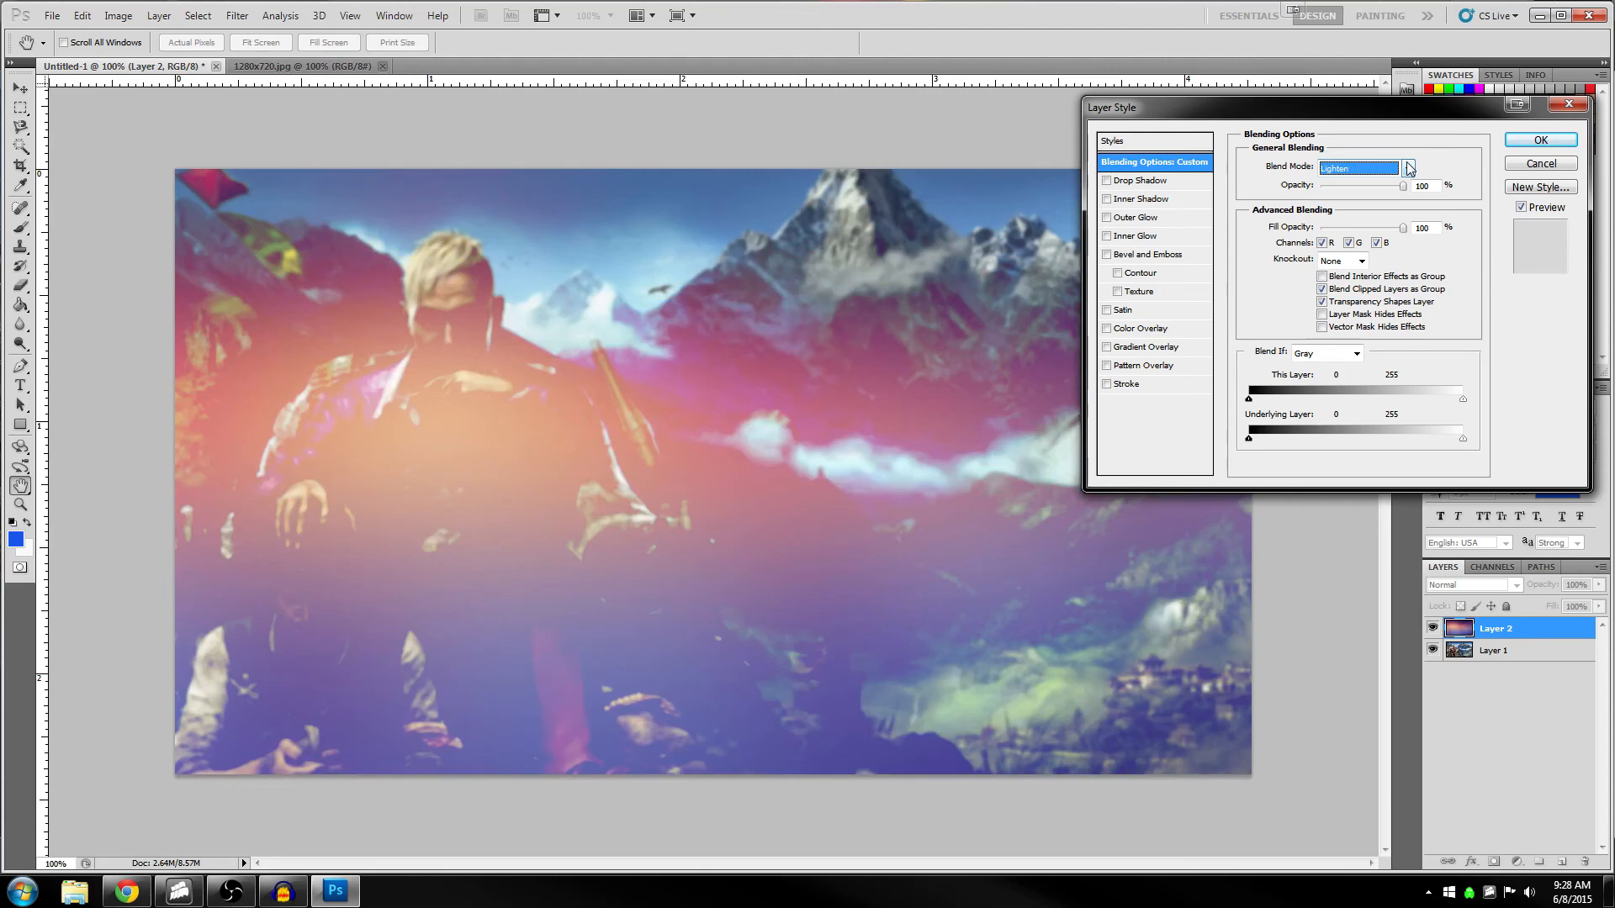
{"action": "key", "text": "Down"}
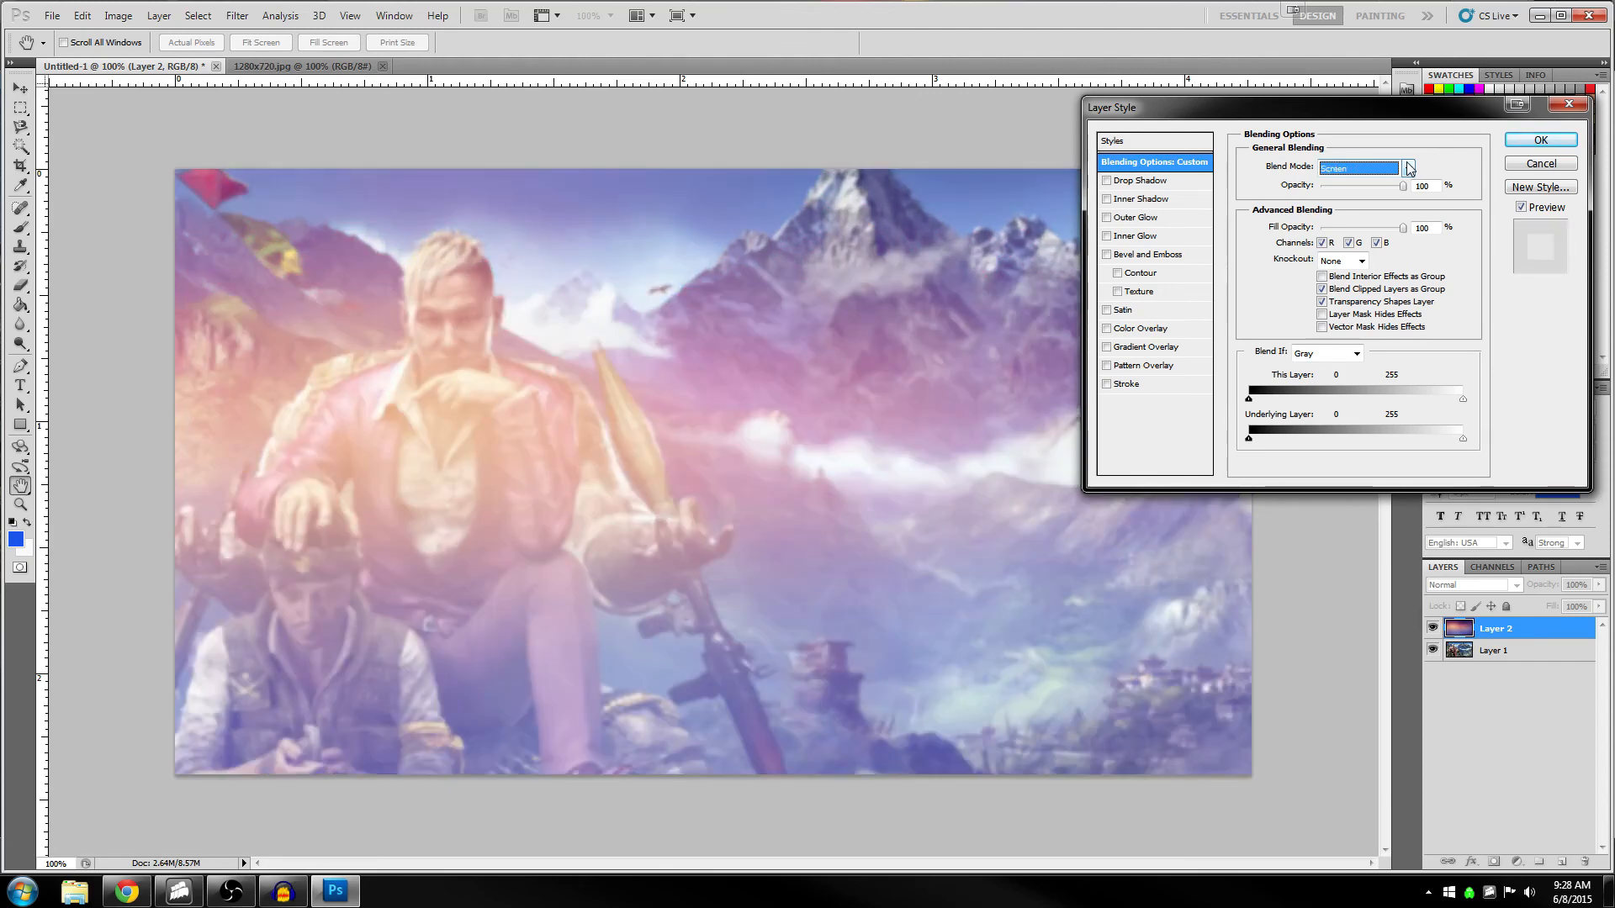
{"action": "key", "text": "Down"}
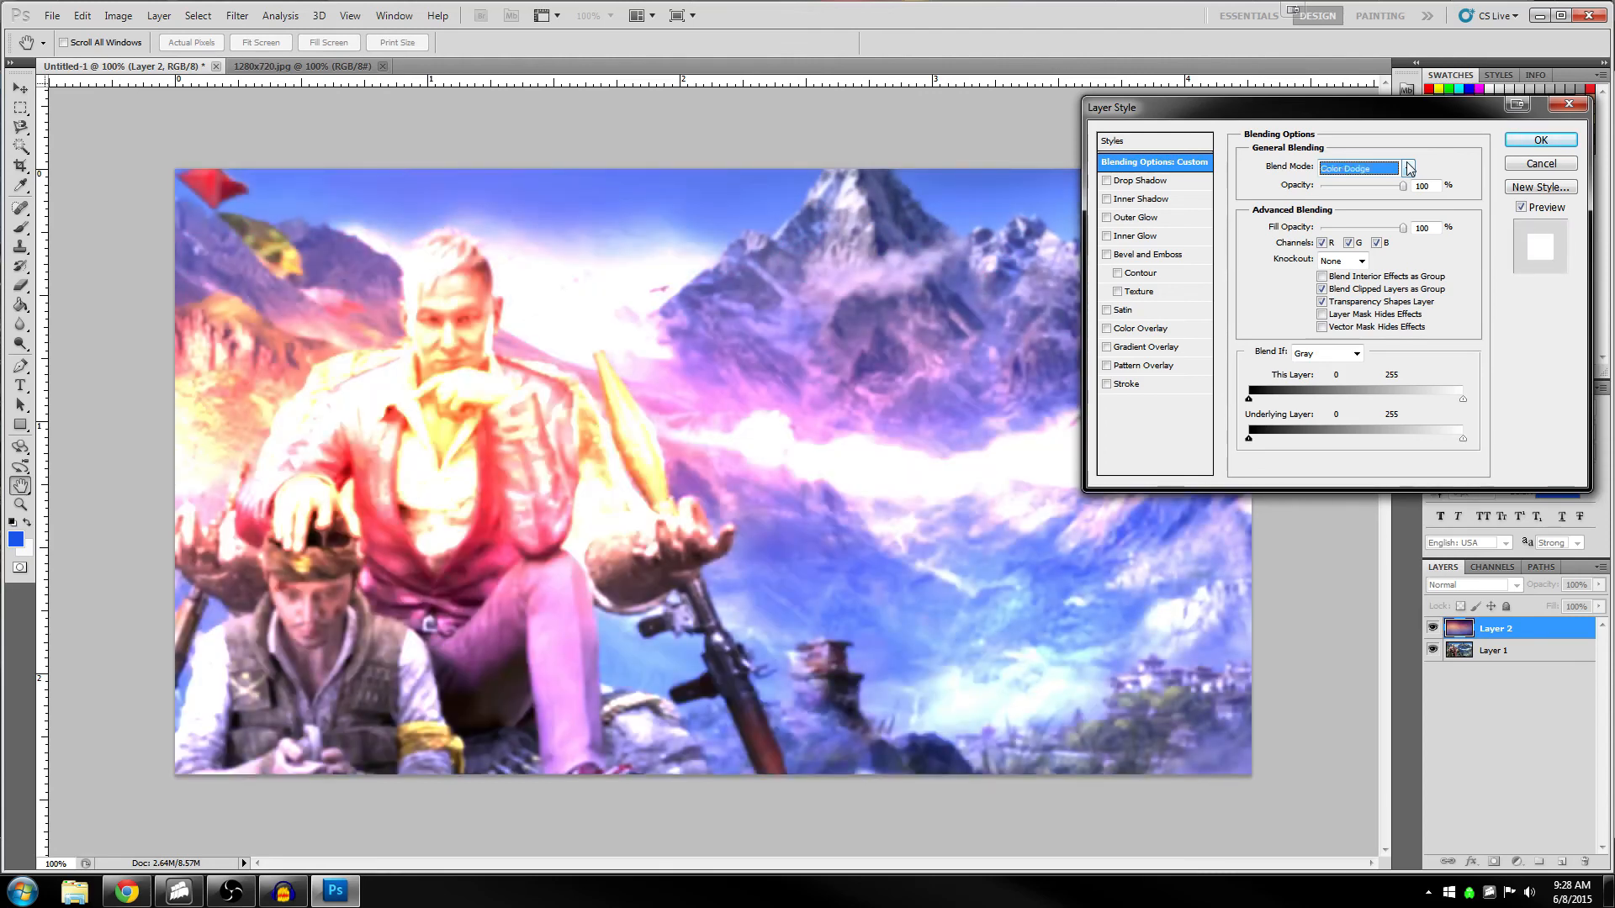
{"action": "key", "text": "Down"}
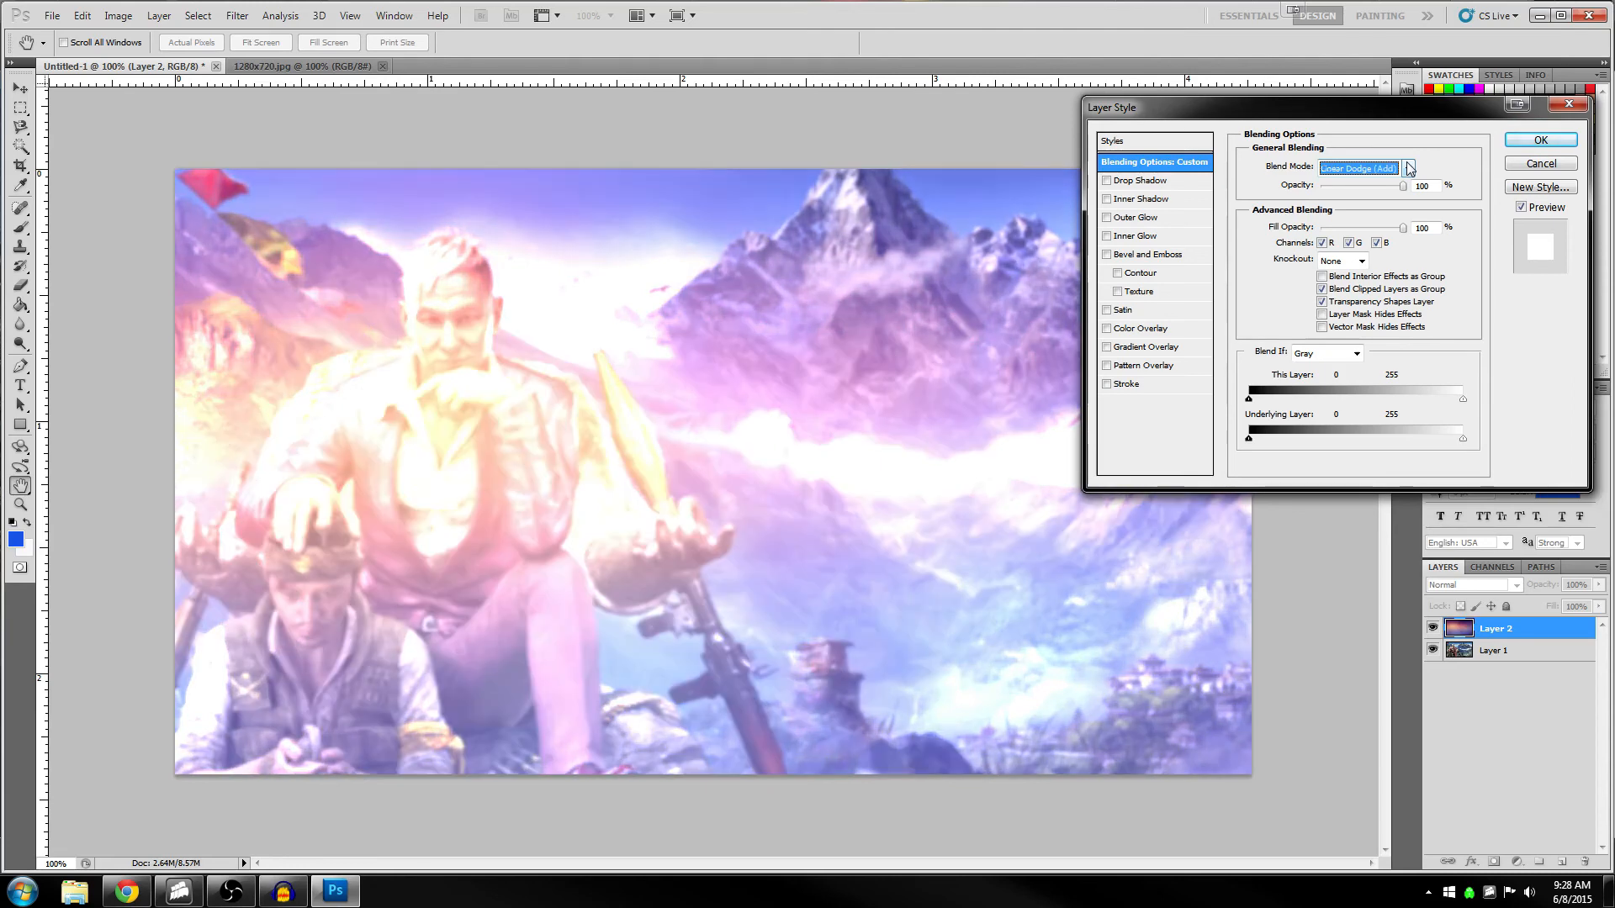
{"action": "key", "text": "Down"}
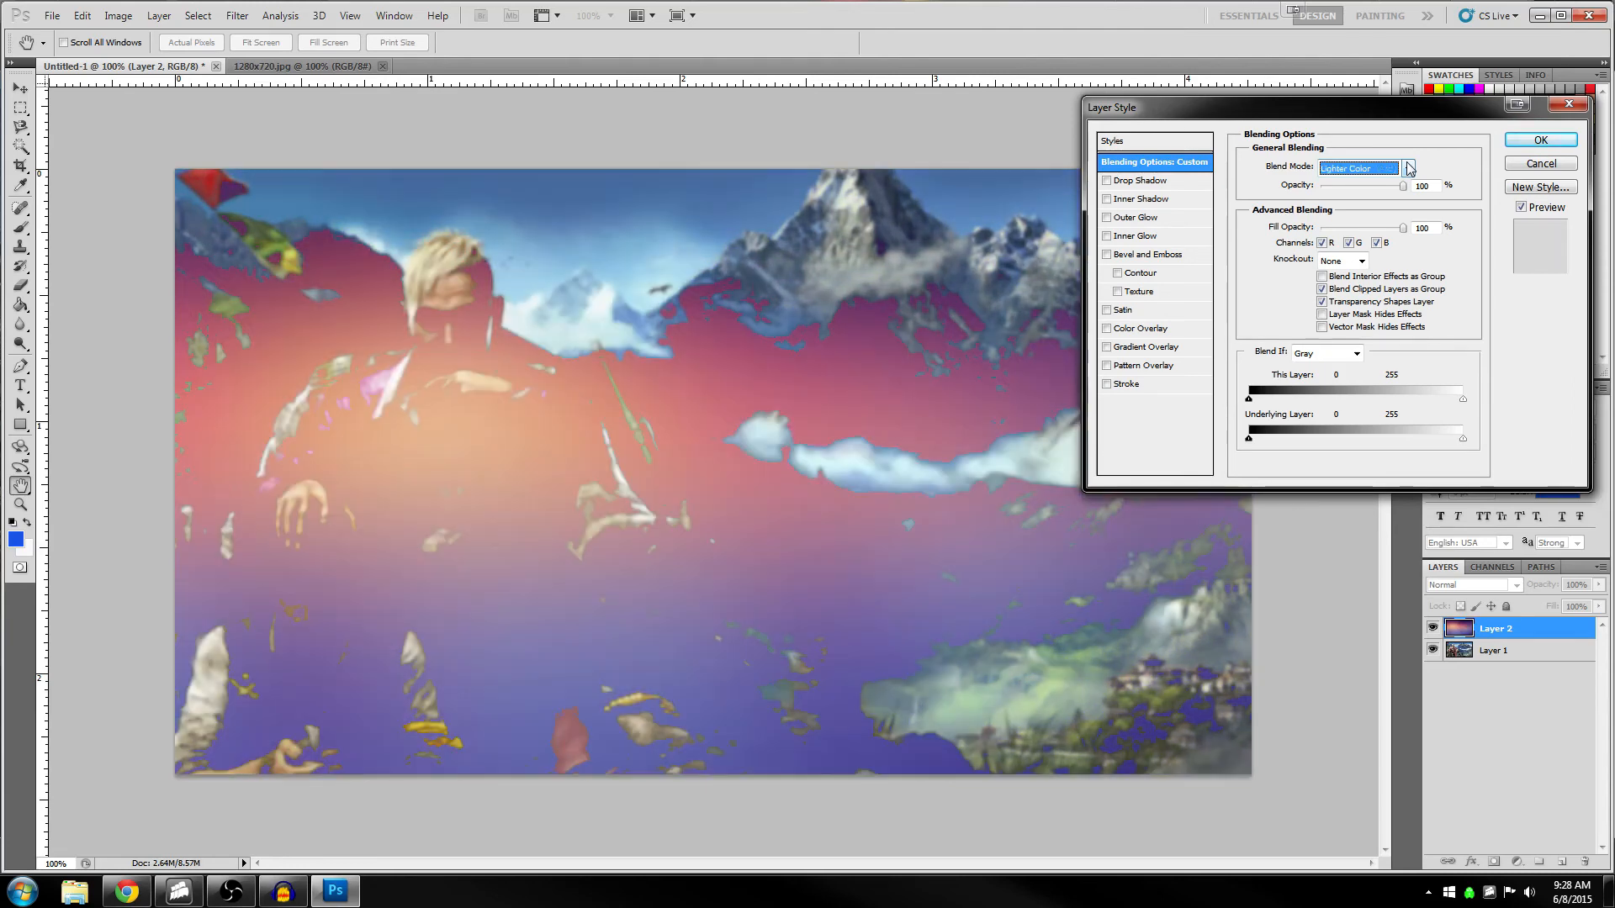
{"action": "key", "text": "Down"}
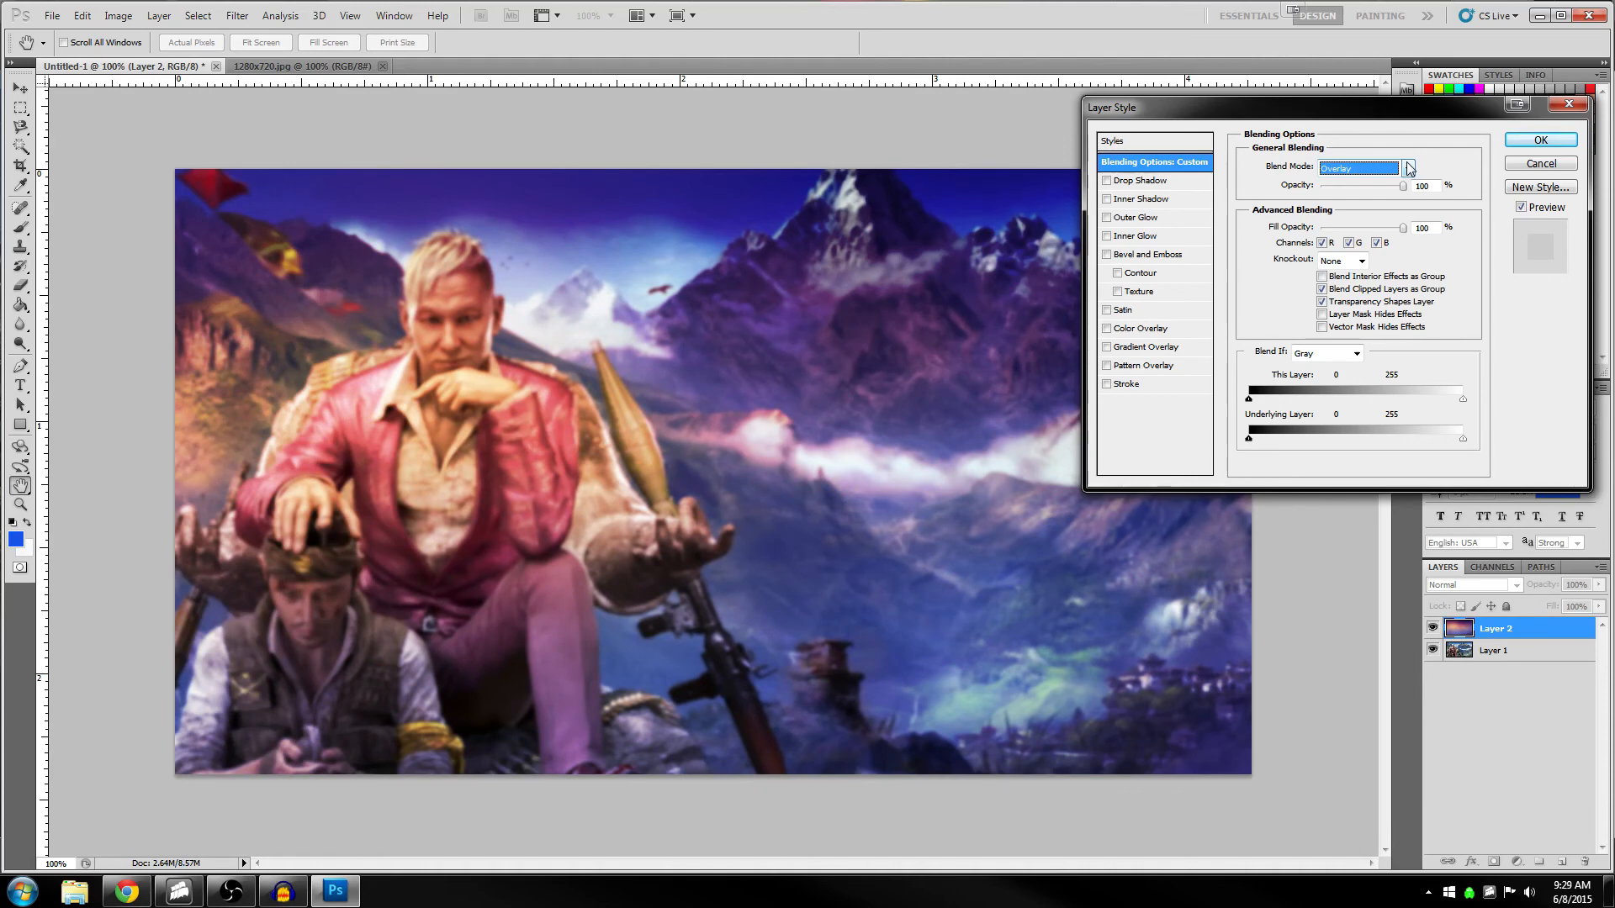
{"action": "key", "text": "Down"}
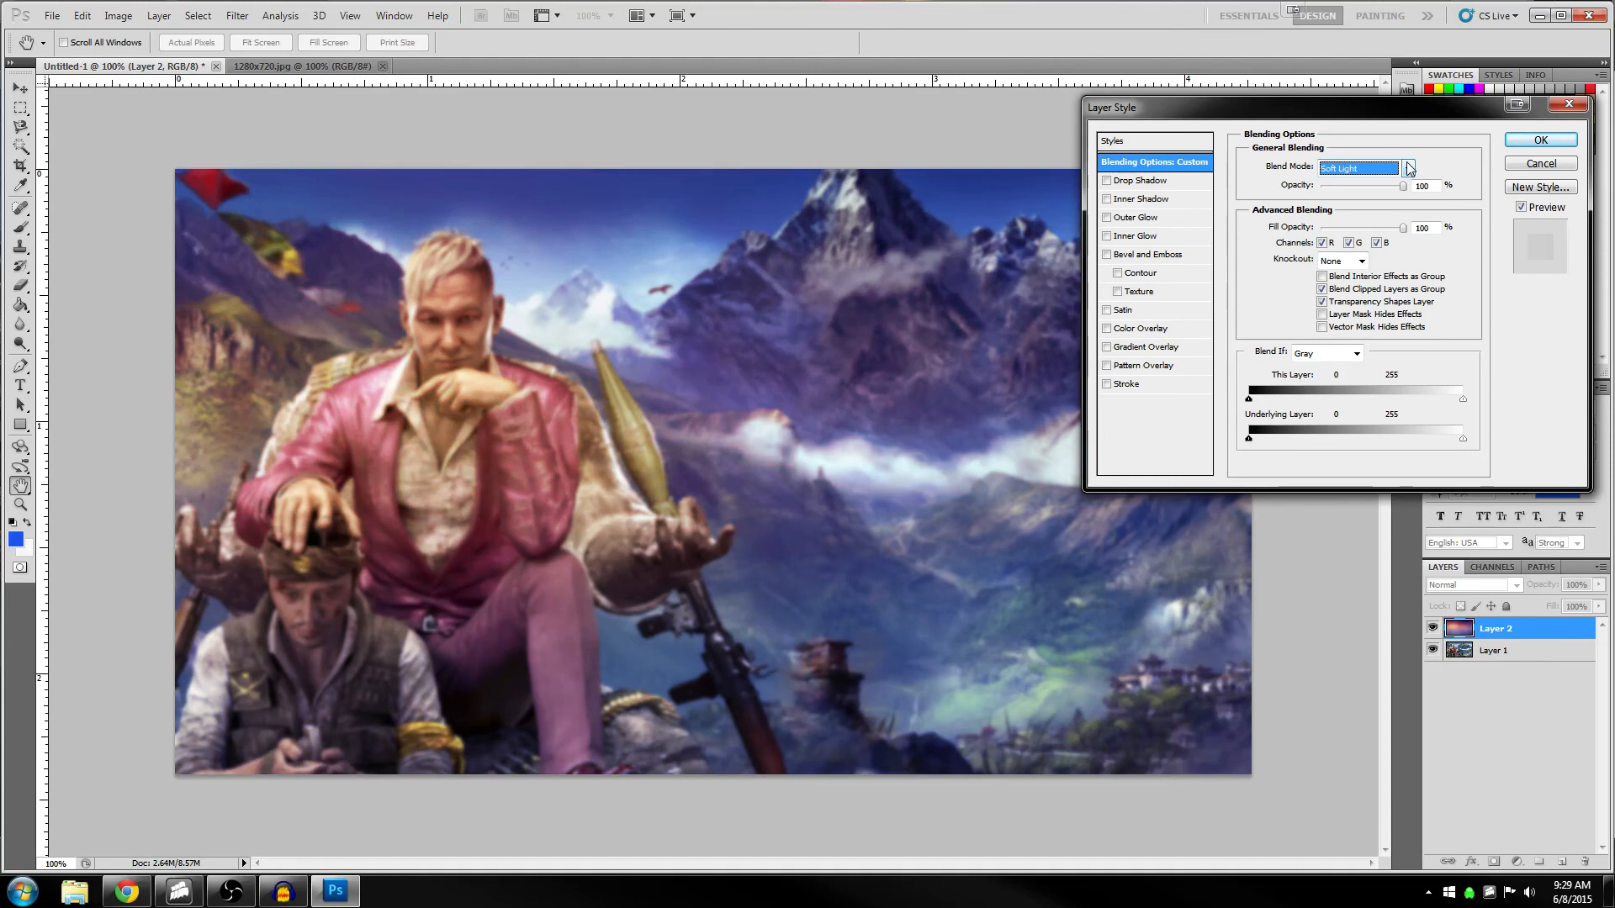
{"action": "key", "text": "Down"}
{"action": "key", "text": "Up"}
{"action": "key", "text": "Down"}
{"action": "key", "text": "Down"}
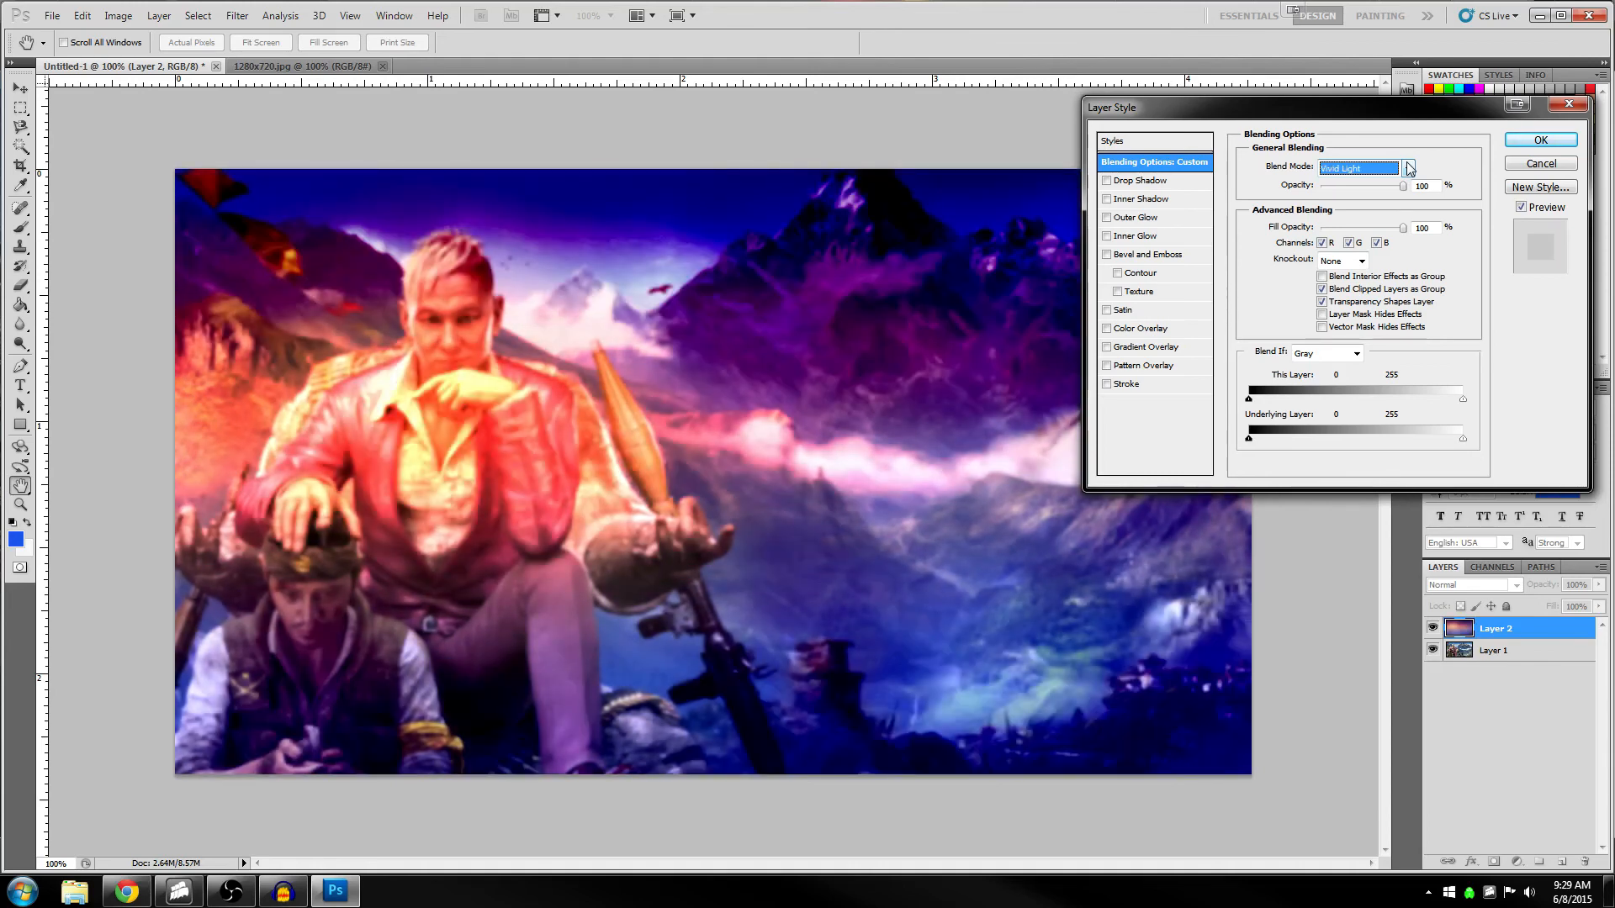
{"action": "key", "text": "Down"}
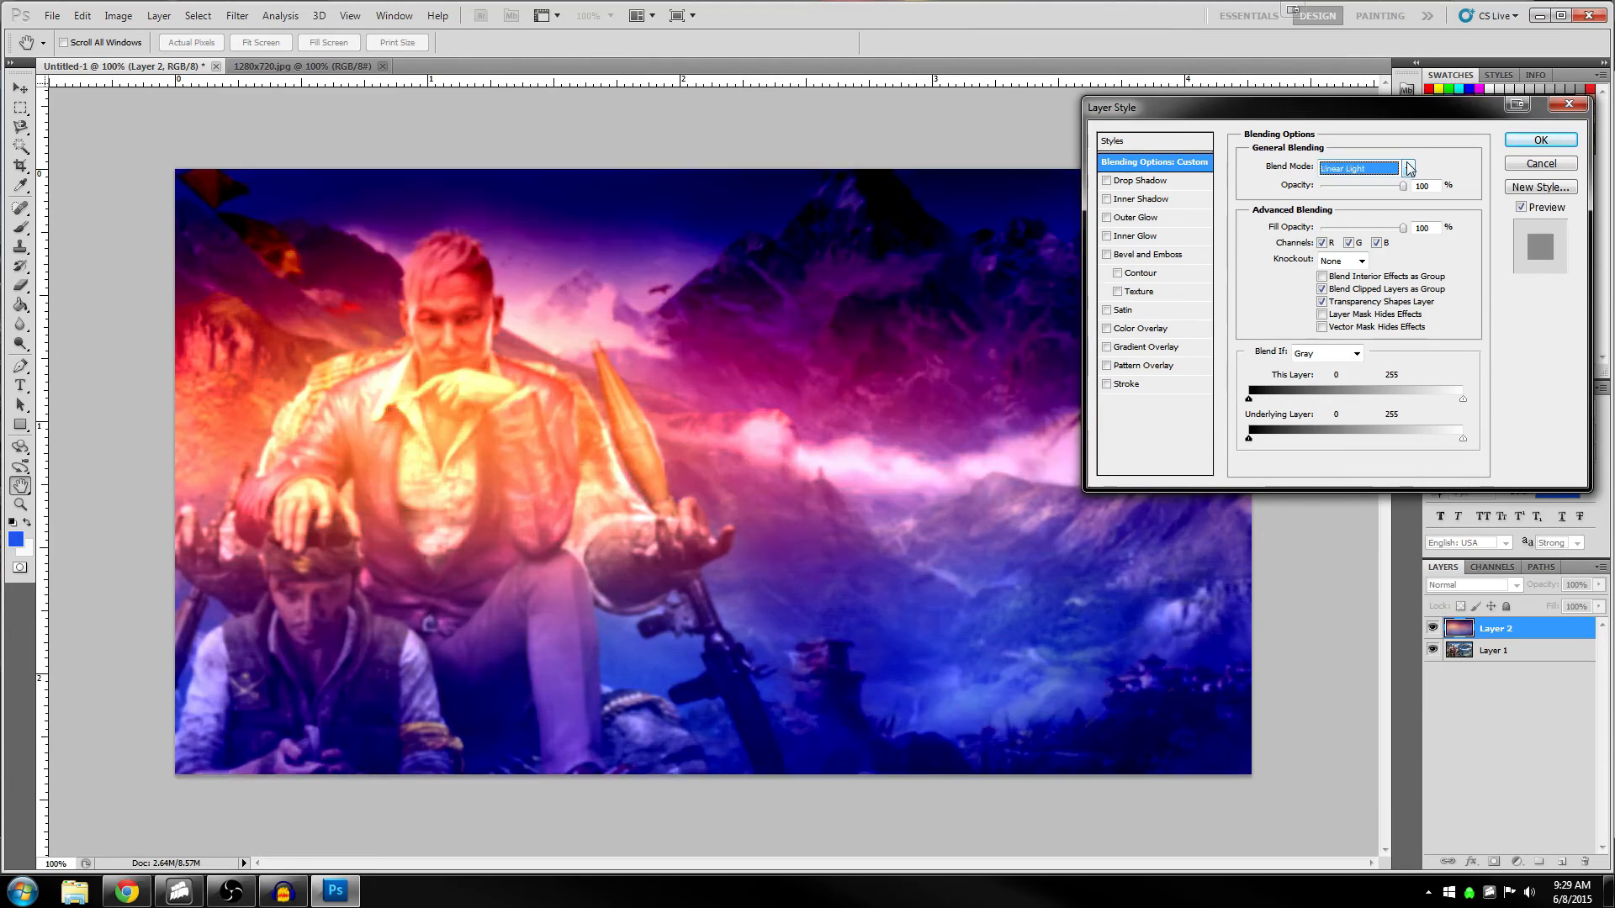
{"action": "key", "text": "Down"}
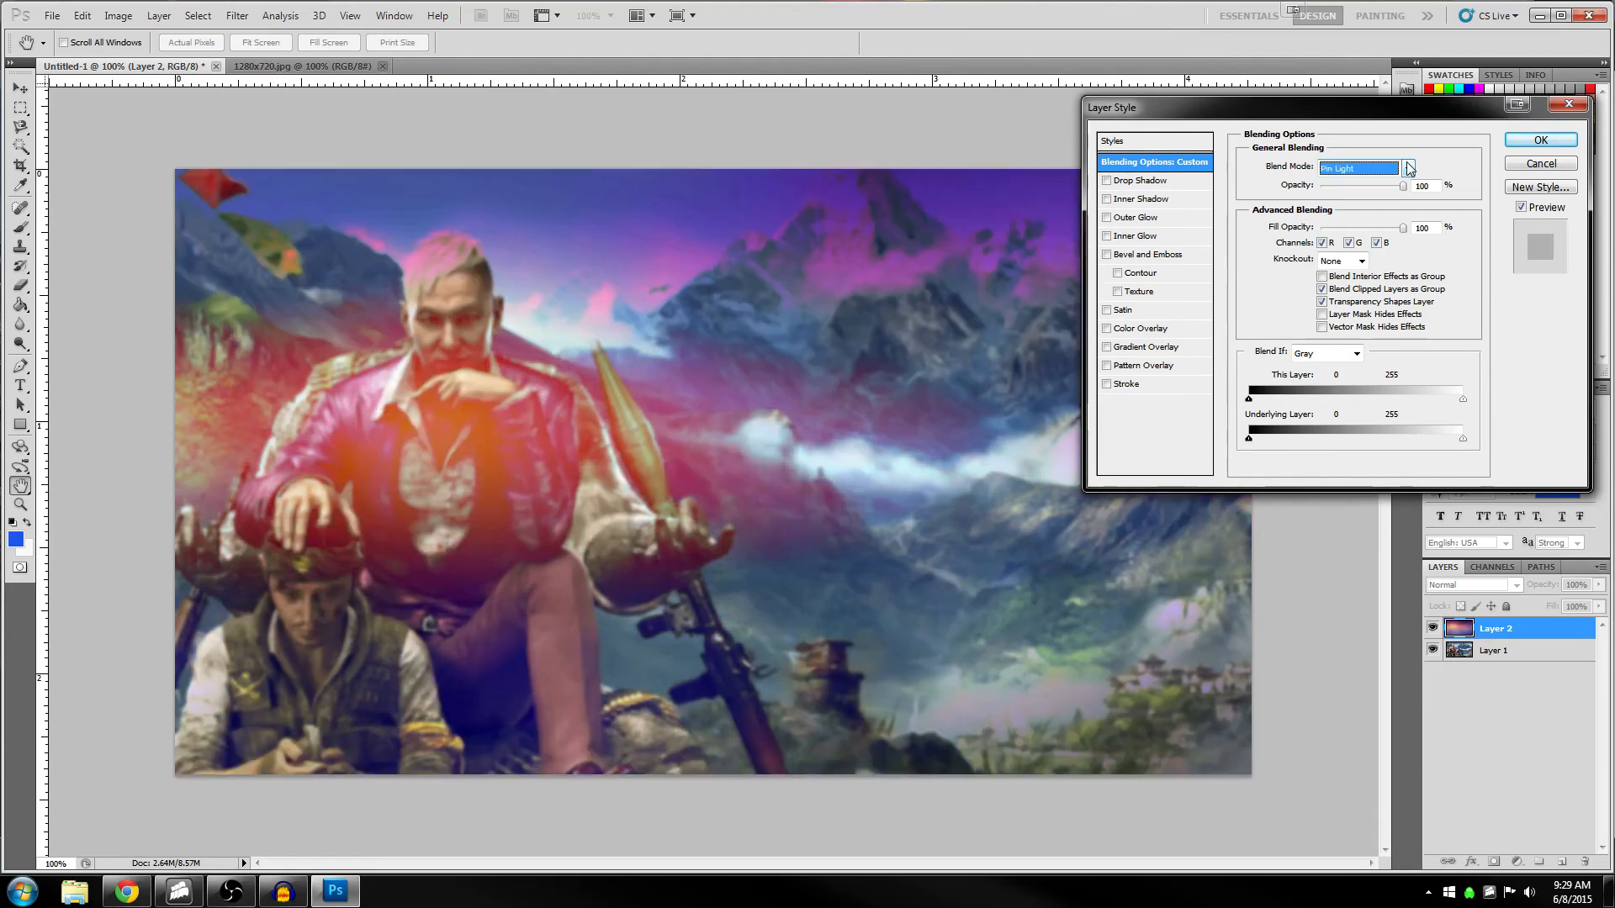
{"action": "key", "text": "Down"}
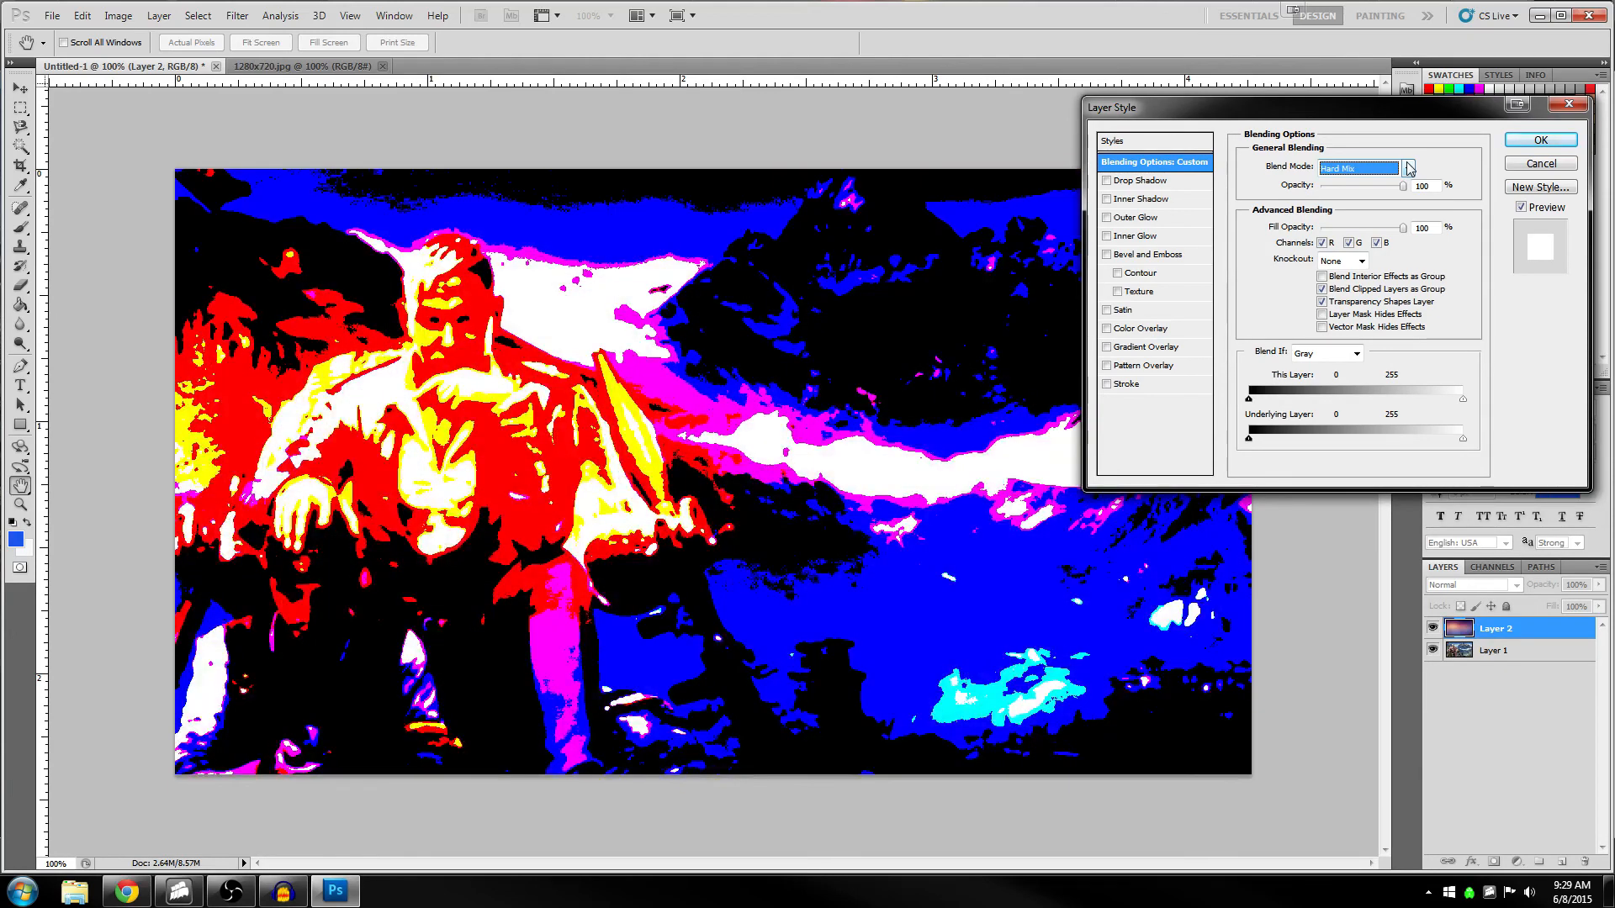
{"action": "key", "text": "Down"}
Set the gradient layer's blend mode to Overlay, keep its opacity at 100%, and apply the layer style
{"action": "key", "text": "Up"}
{"action": "key", "text": "Up"}
{"action": "key", "text": "Up"}
{"action": "key", "text": "Up"}
{"action": "key", "text": "Up"}
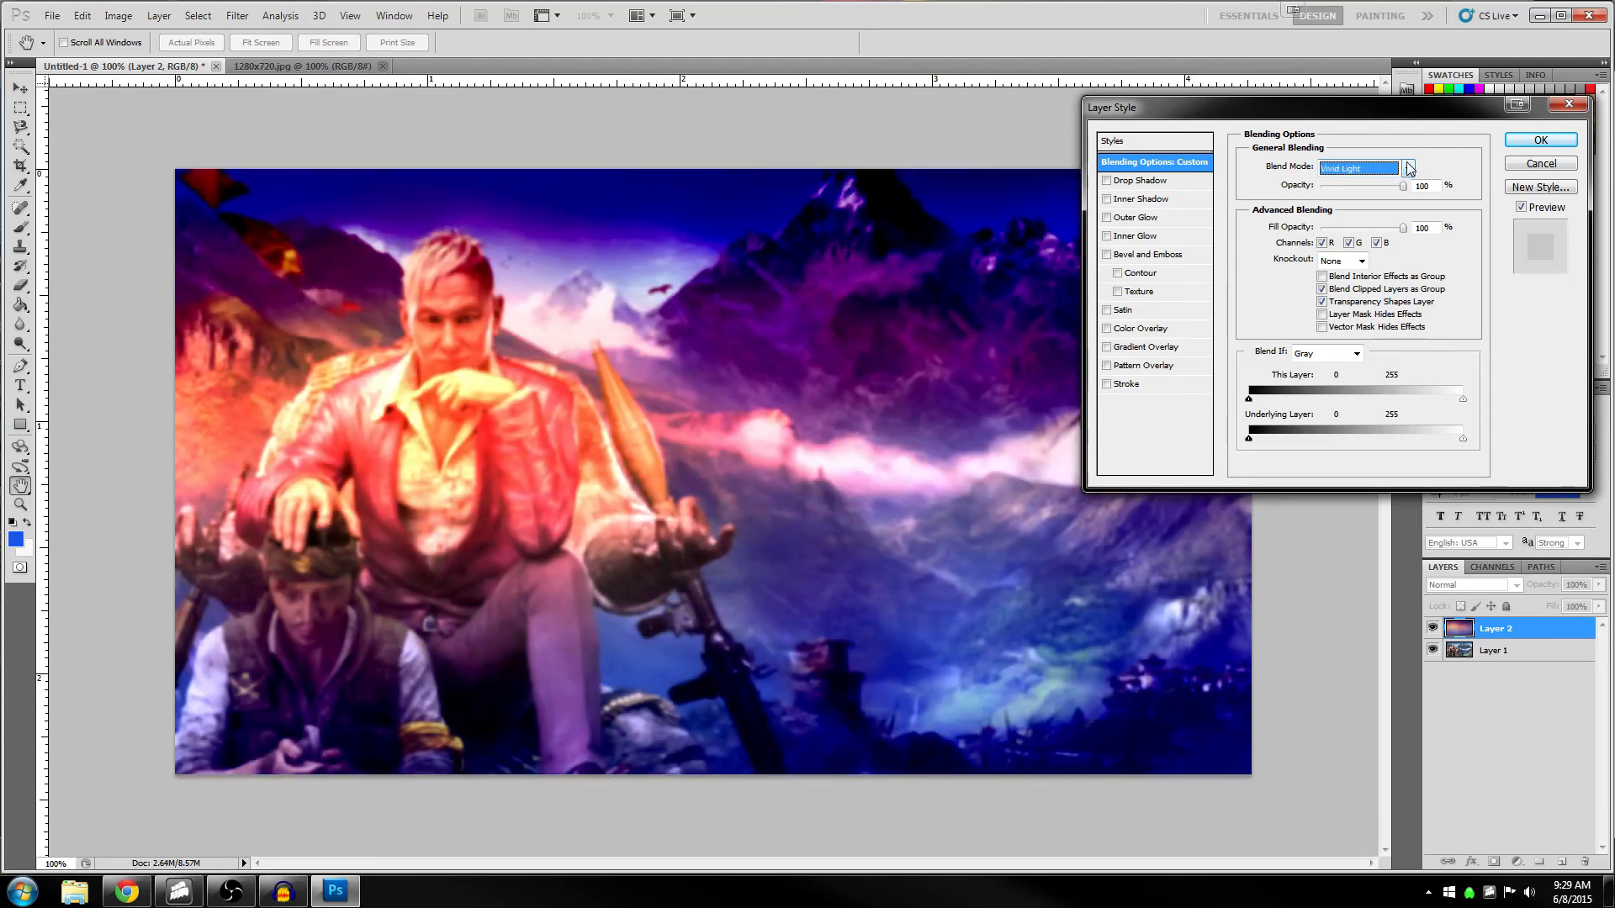
{"action": "key", "text": "Up"}
{"action": "key", "text": "Up"}
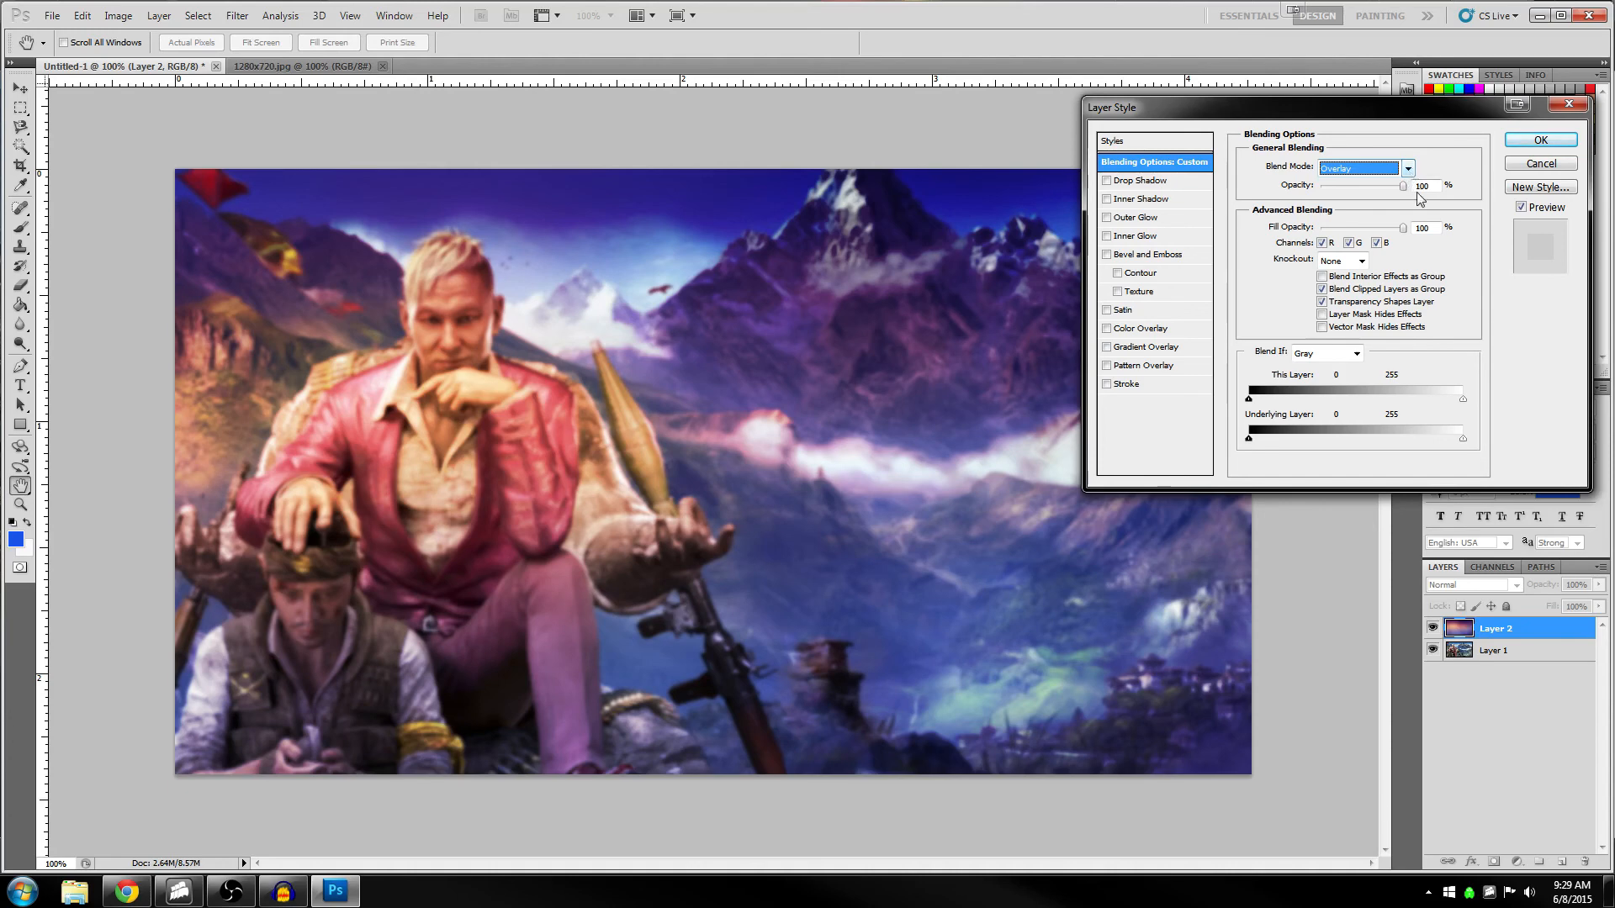
{"action": "mouse_move", "coordinate": [1402, 185]}
{"action": "left_mouse_down"}
{"action": "mouse_move", "coordinate": [1288, 192]}
{"action": "mouse_move", "coordinate": [1427, 197]}
{"action": "left_mouse_up"}
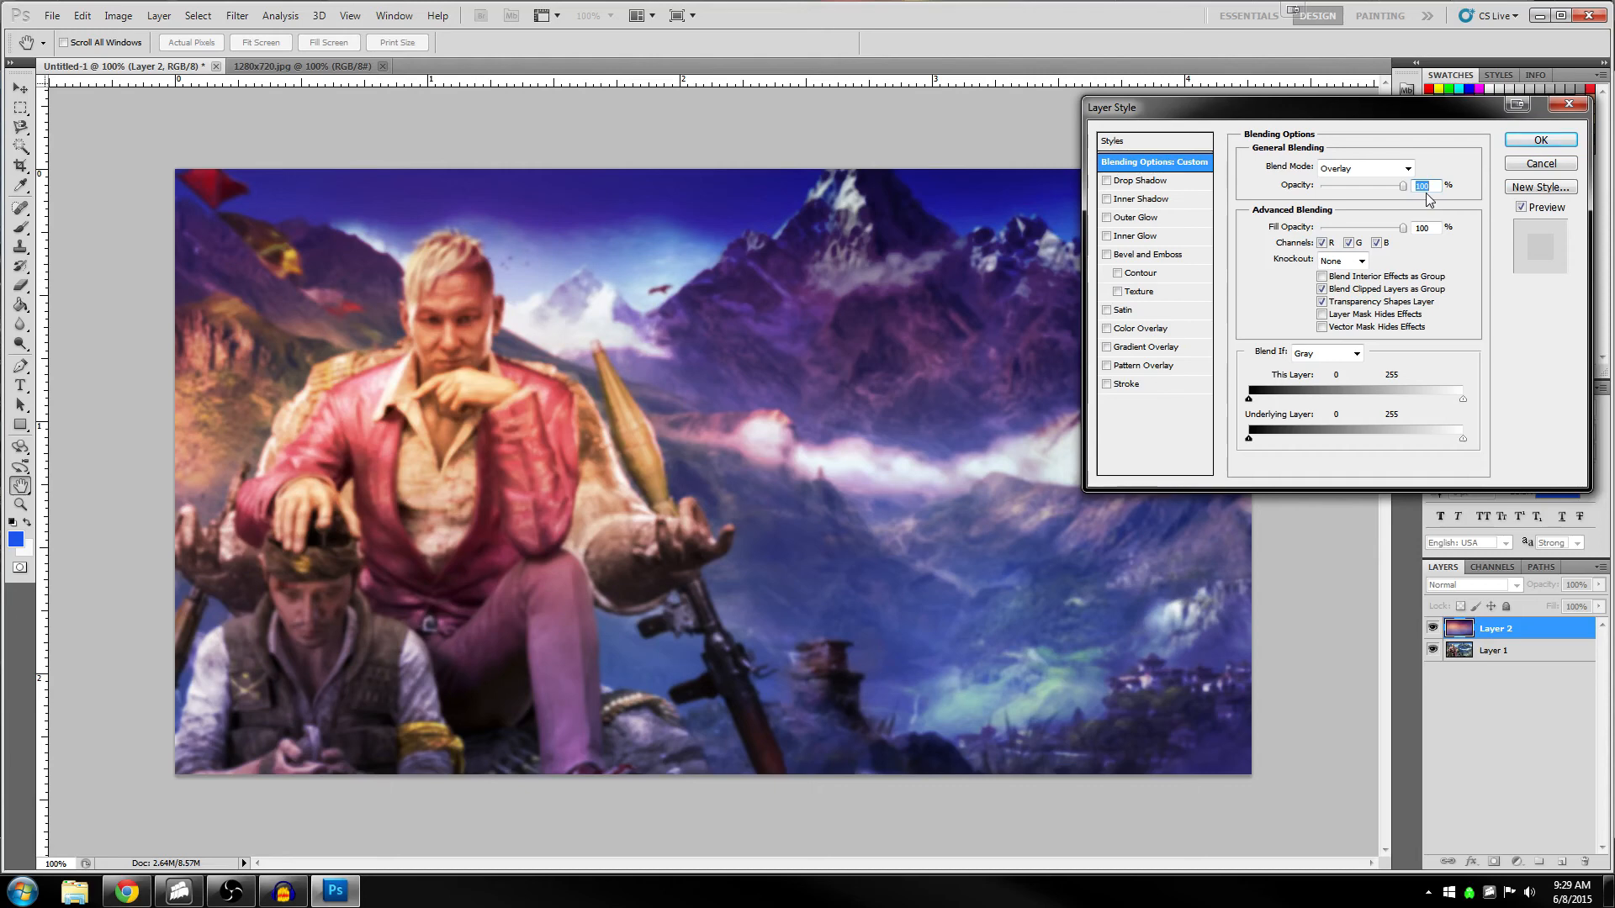
{"action": "left_click", "coordinate": [1541, 141]}
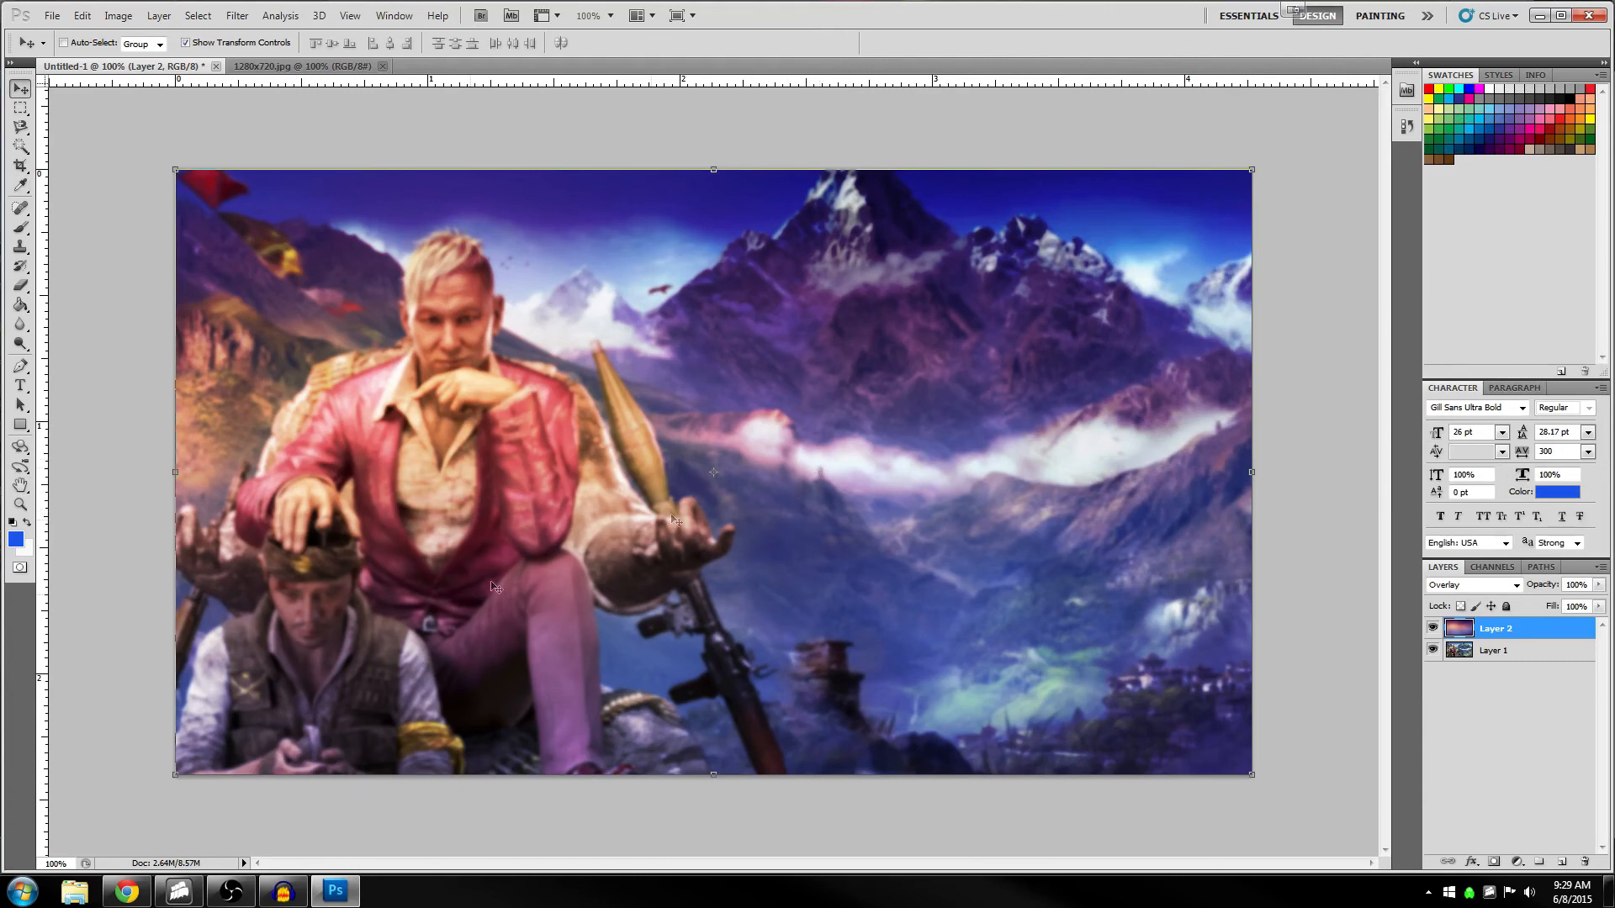
Switch to Chrome, search Google Images for "far cry 4 logo png", and preview the black and orange Far Cry 4 logo from radicalexploits.com
{"action": "left_click", "coordinate": [126, 891]}
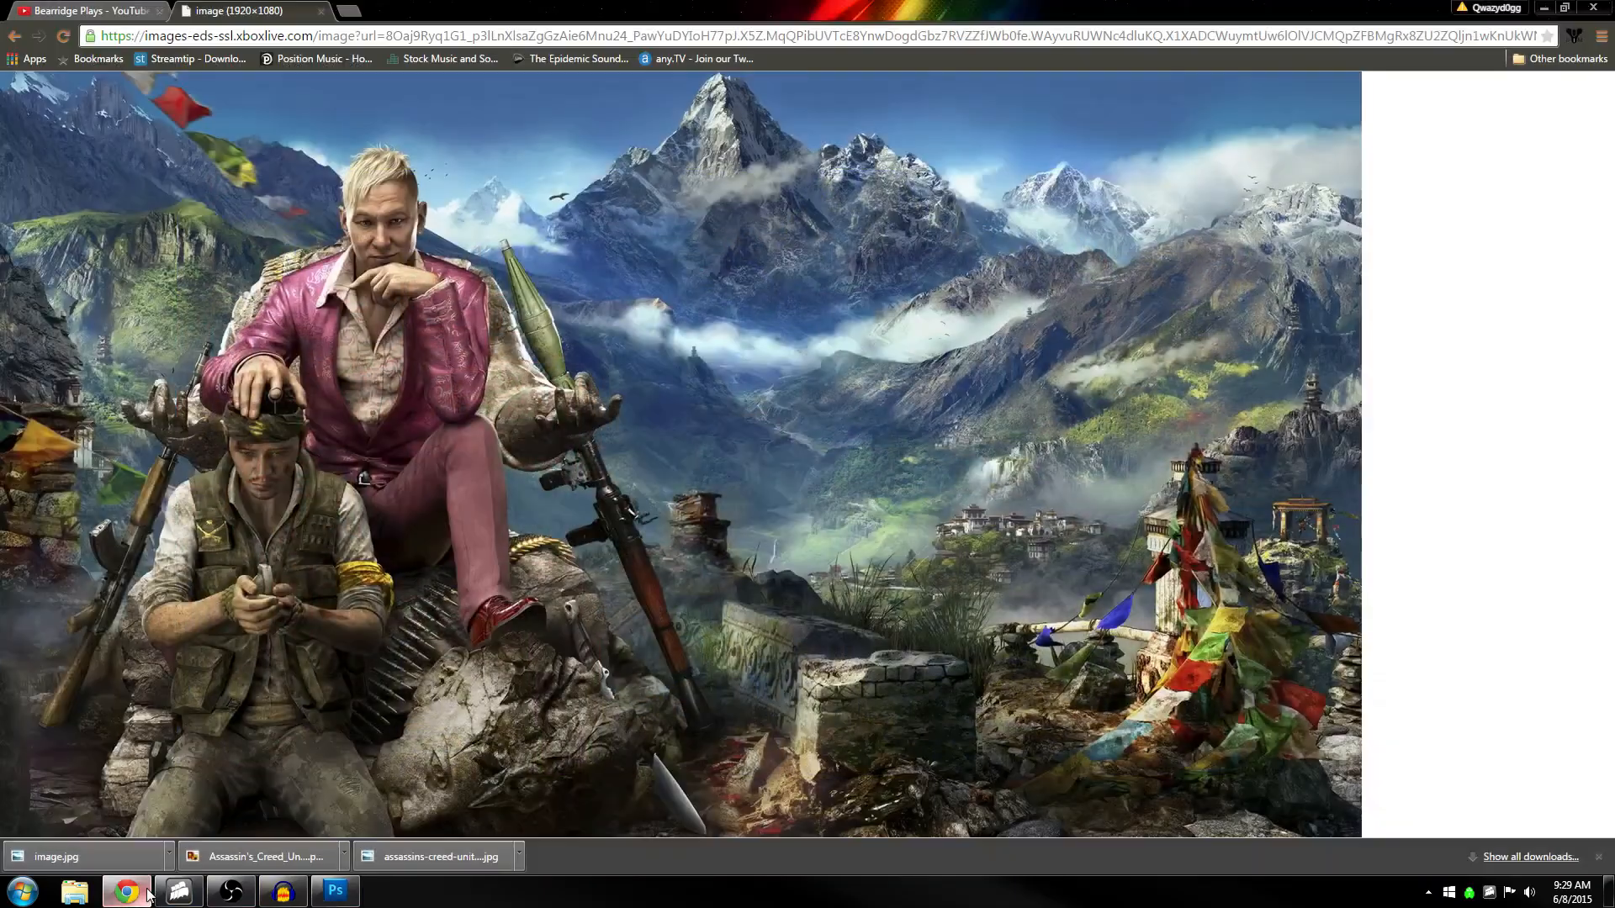
{"action": "left_click", "coordinate": [14, 37]}
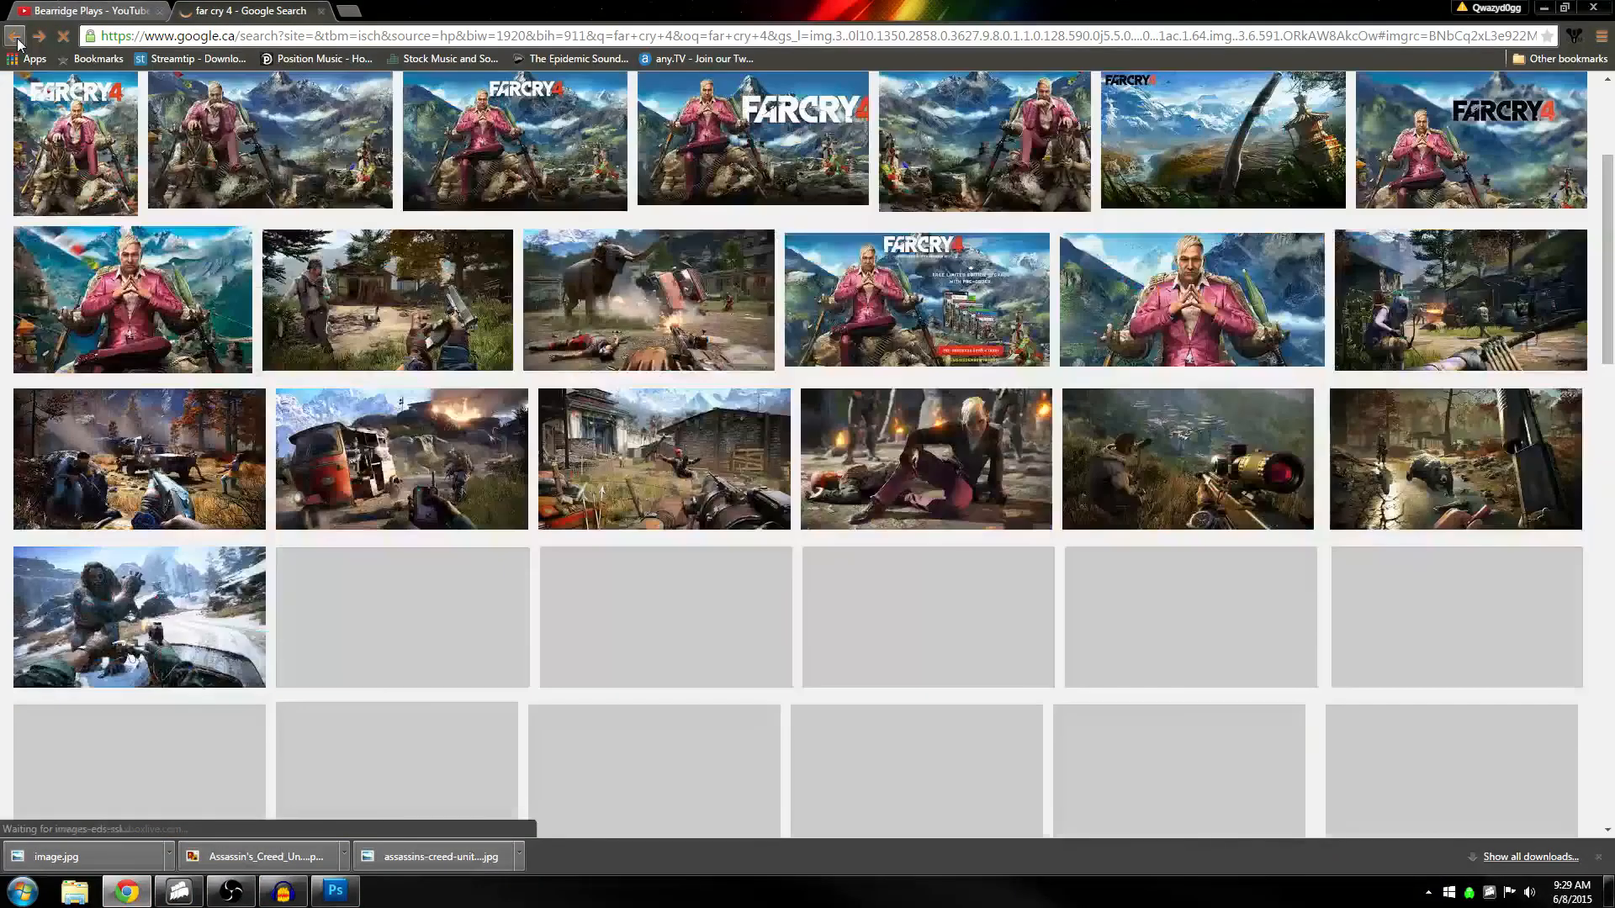
{"action": "scroll", "coordinate": [395, 425], "scroll_direction": "up", "scroll_amount": 3}
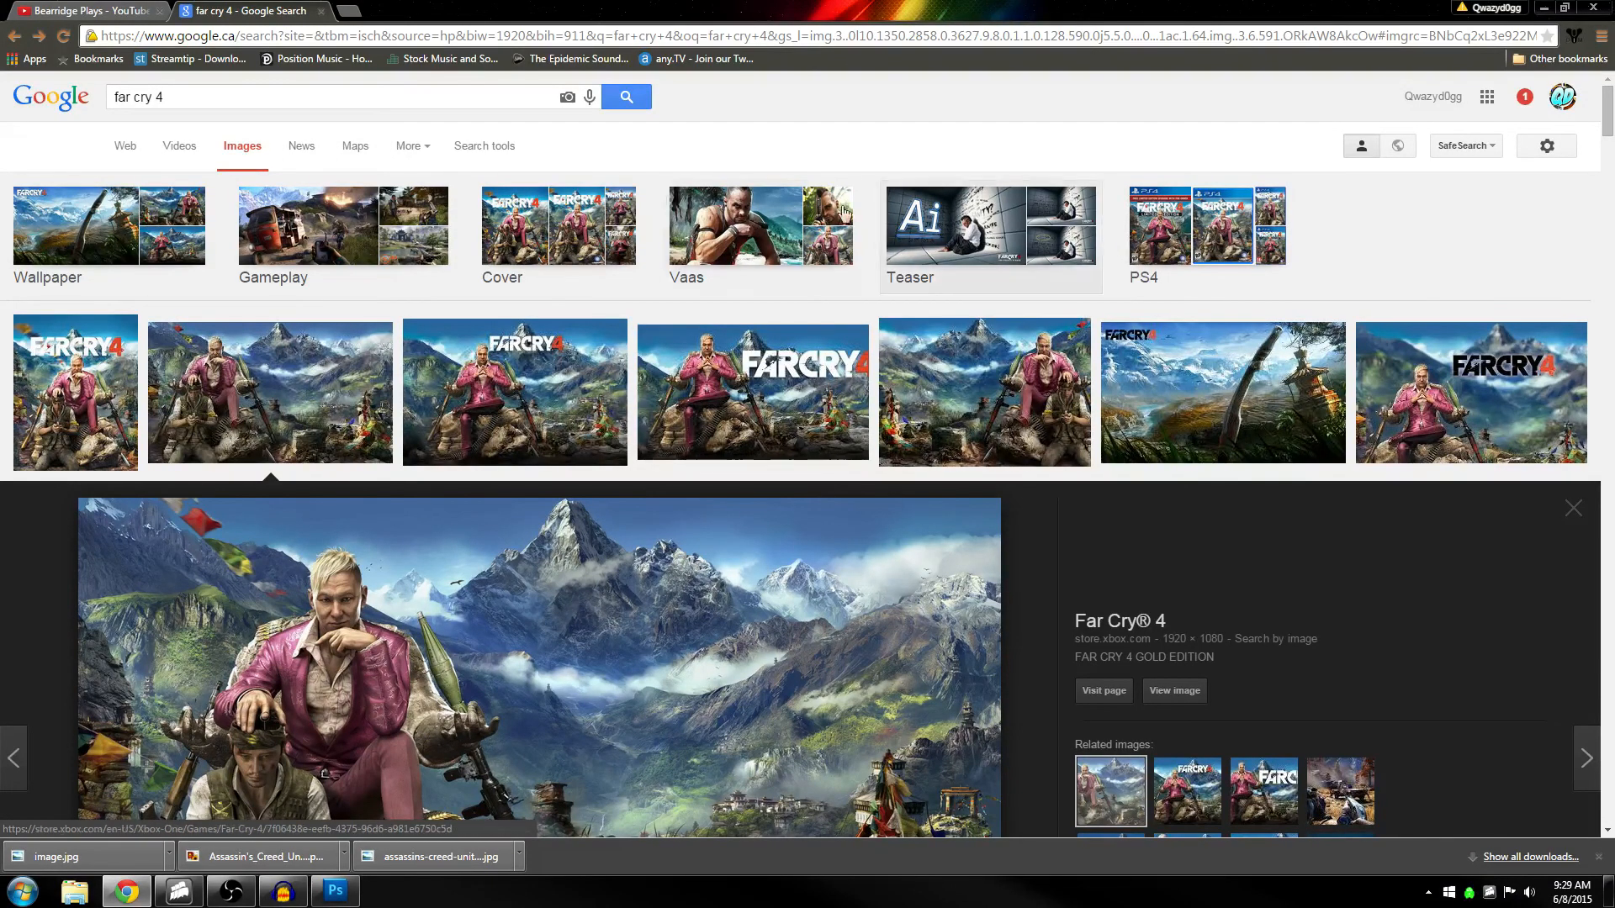
{"action": "left_click", "coordinate": [308, 96]}
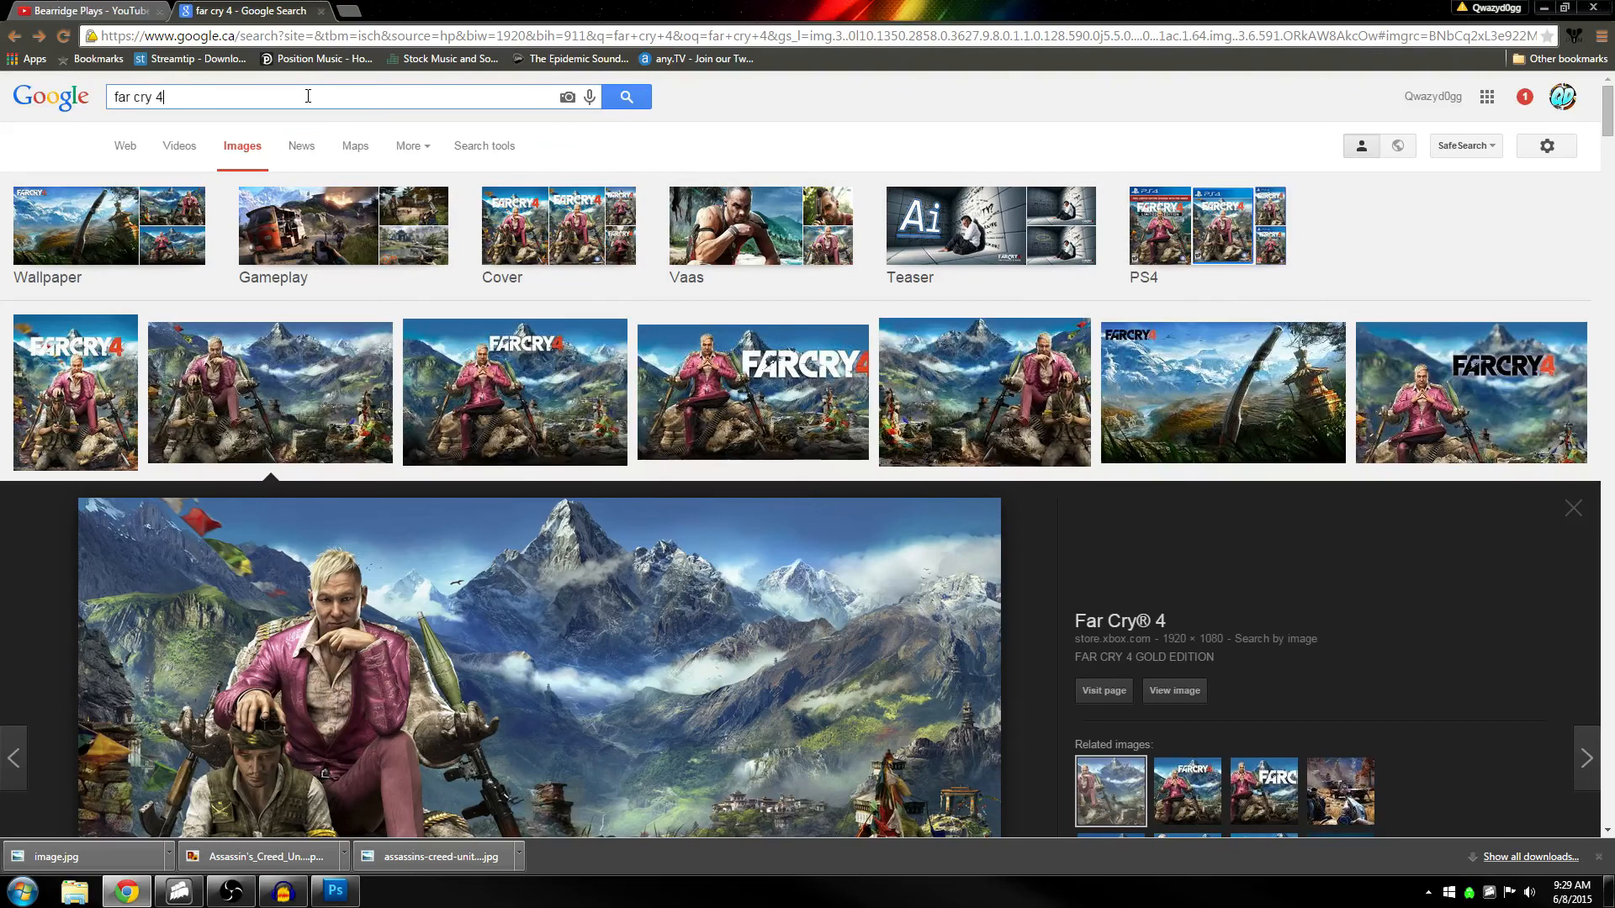
{"action": "type", "text": "logo pn"}
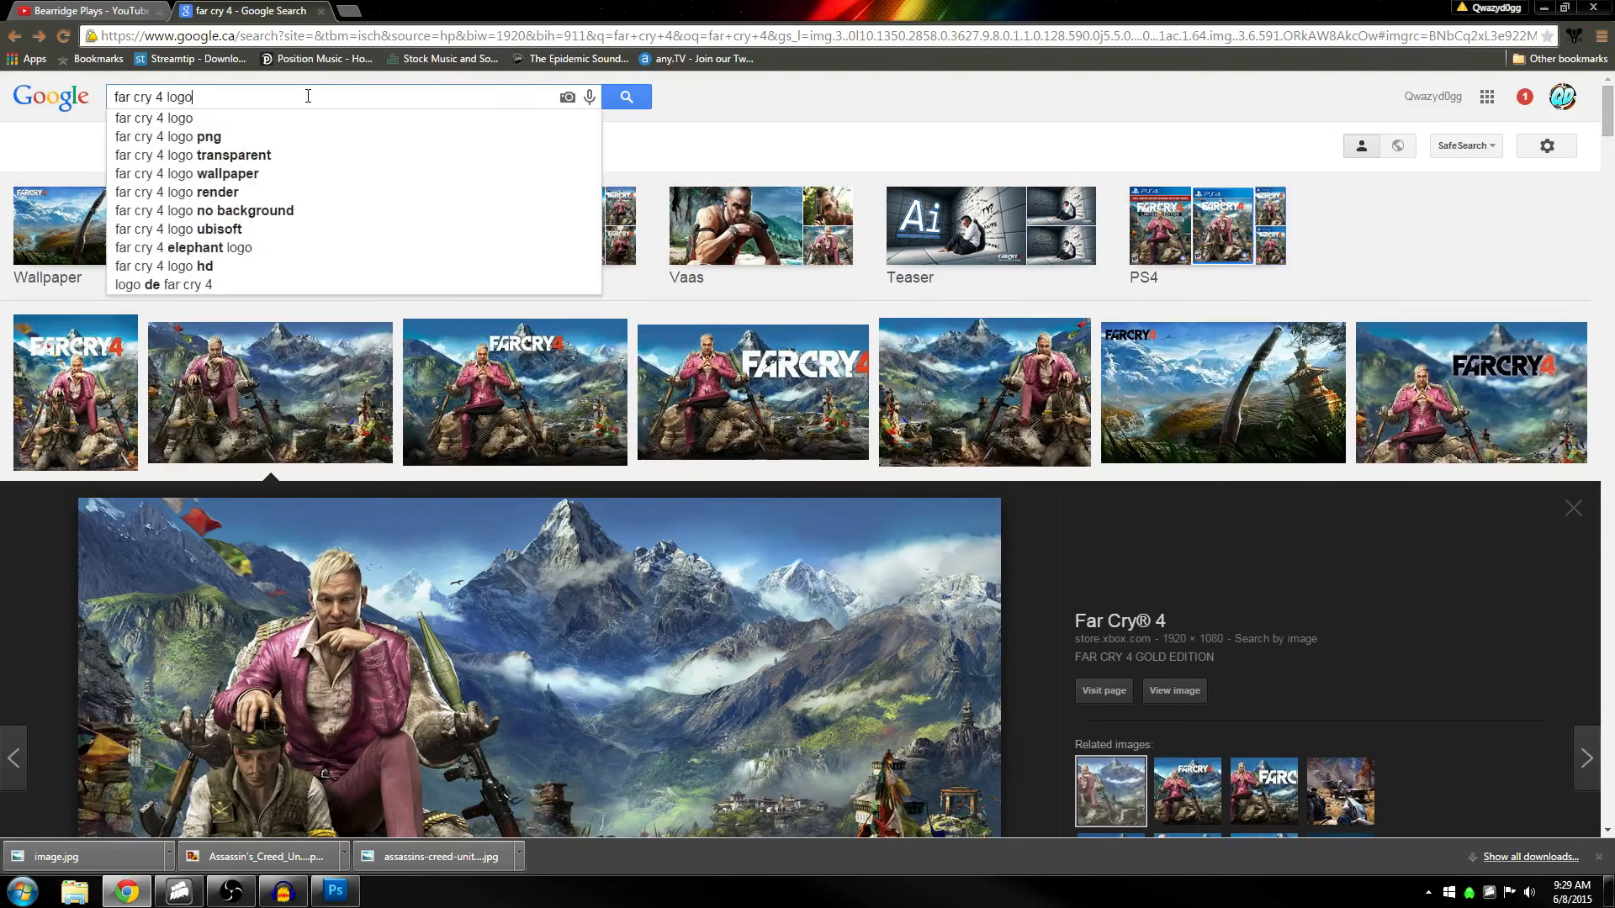
{"action": "type", "text": "g"}
{"action": "key", "text": "Return"}
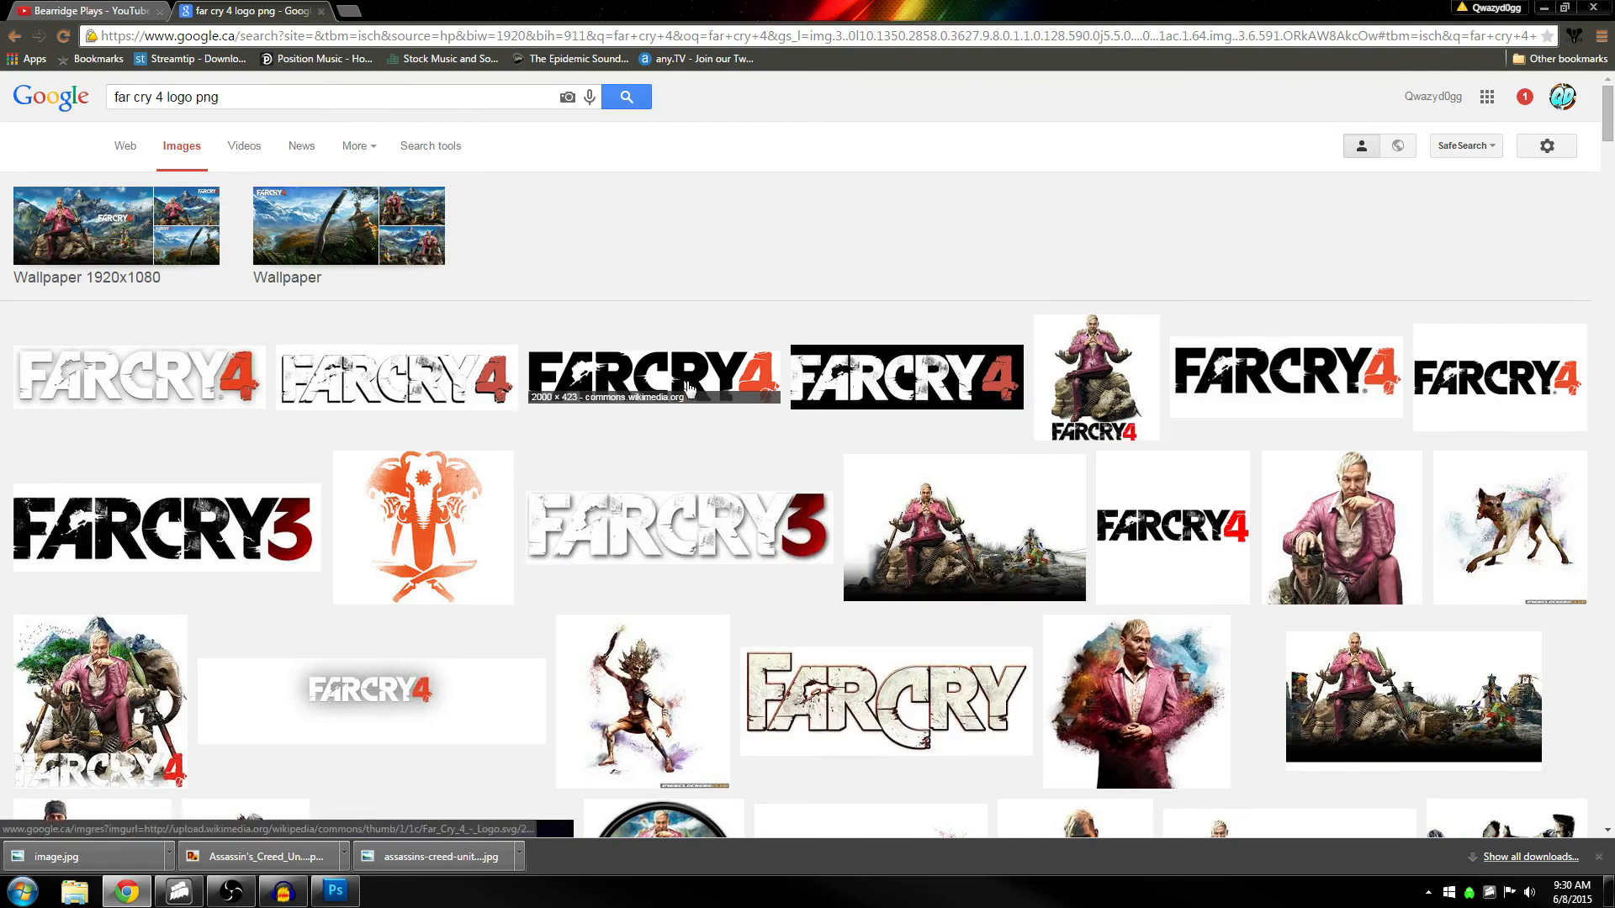
{"action": "left_click", "coordinate": [1230, 361]}
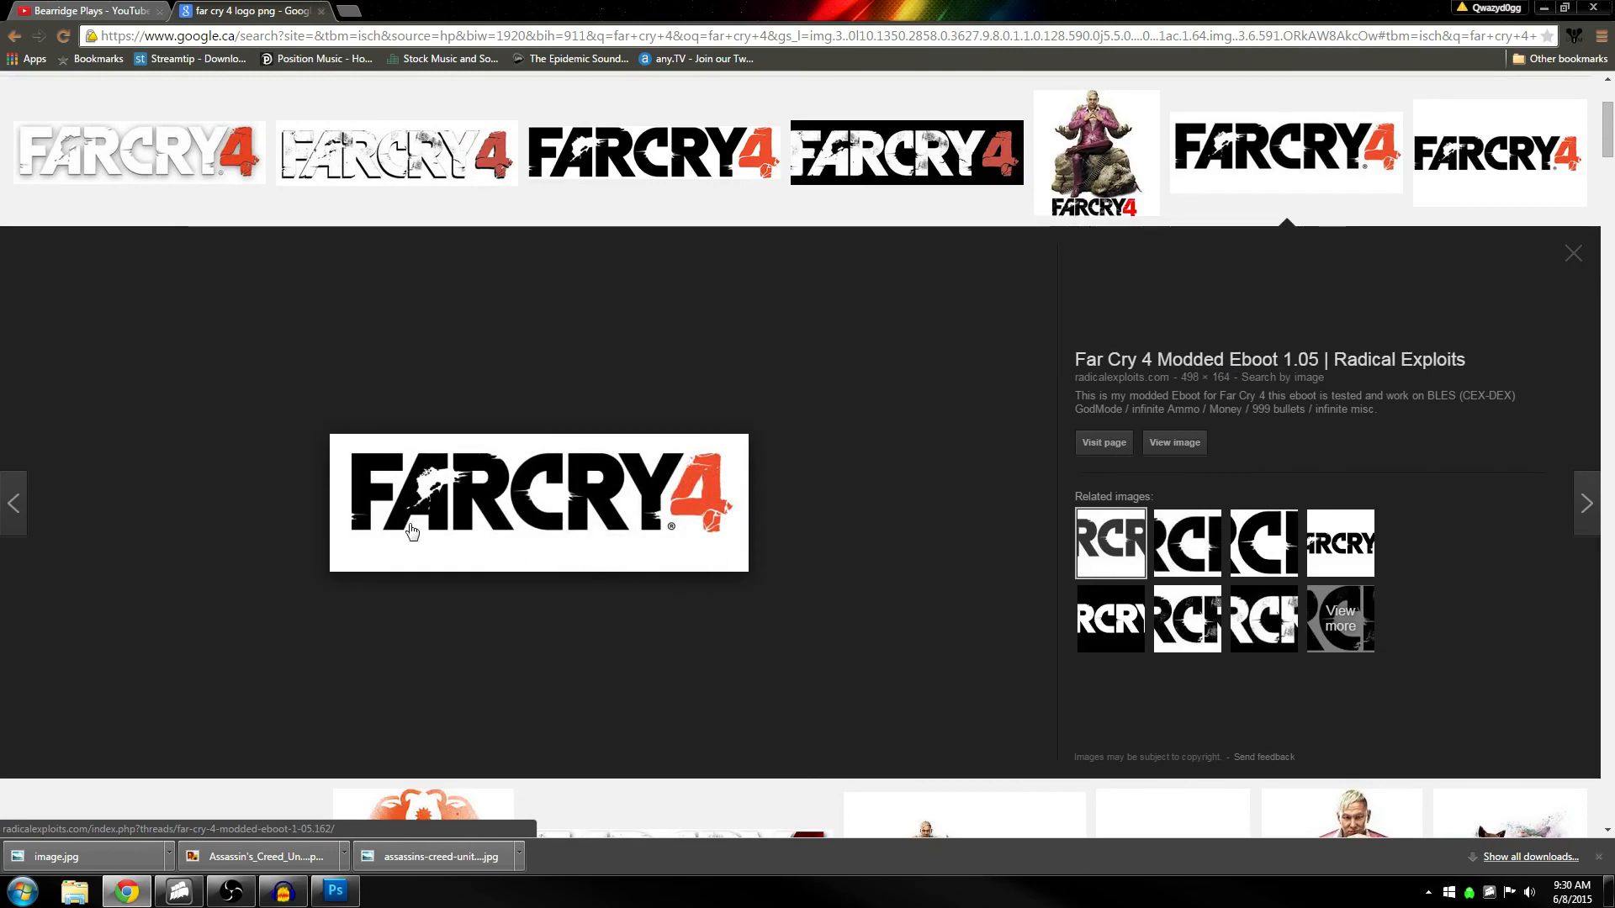
Open the white and orange Far Cry 4 logo from far-cry.ubi.com at full size and save it as fc4-global-header-logo_142138.png
{"action": "left_click", "coordinate": [193, 151]}
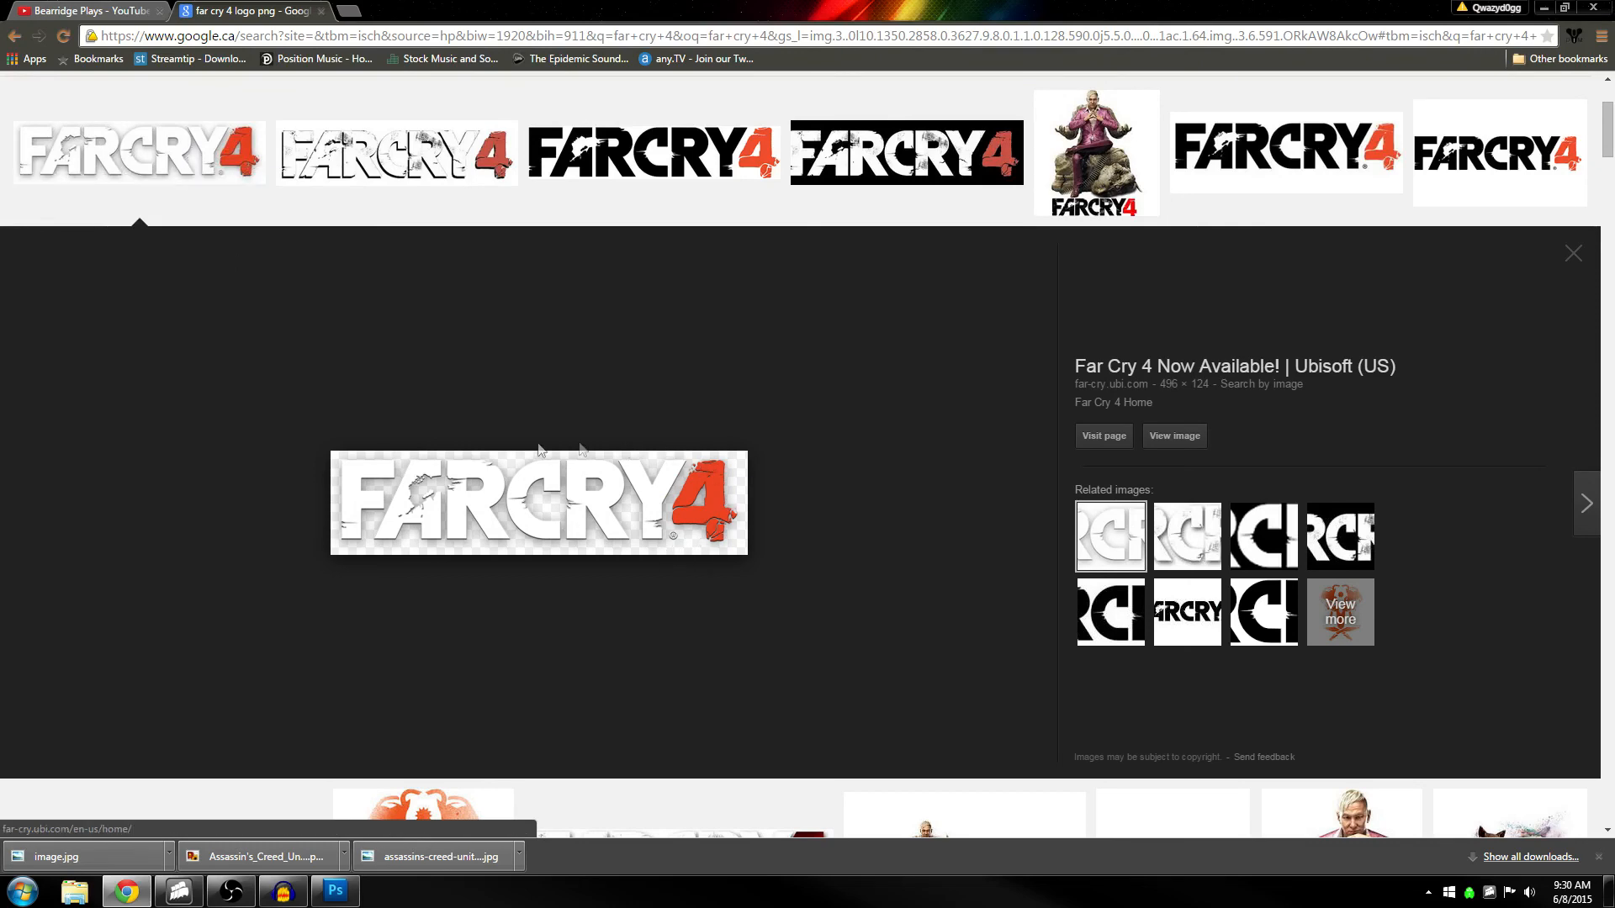
{"action": "left_click", "coordinate": [1174, 435]}
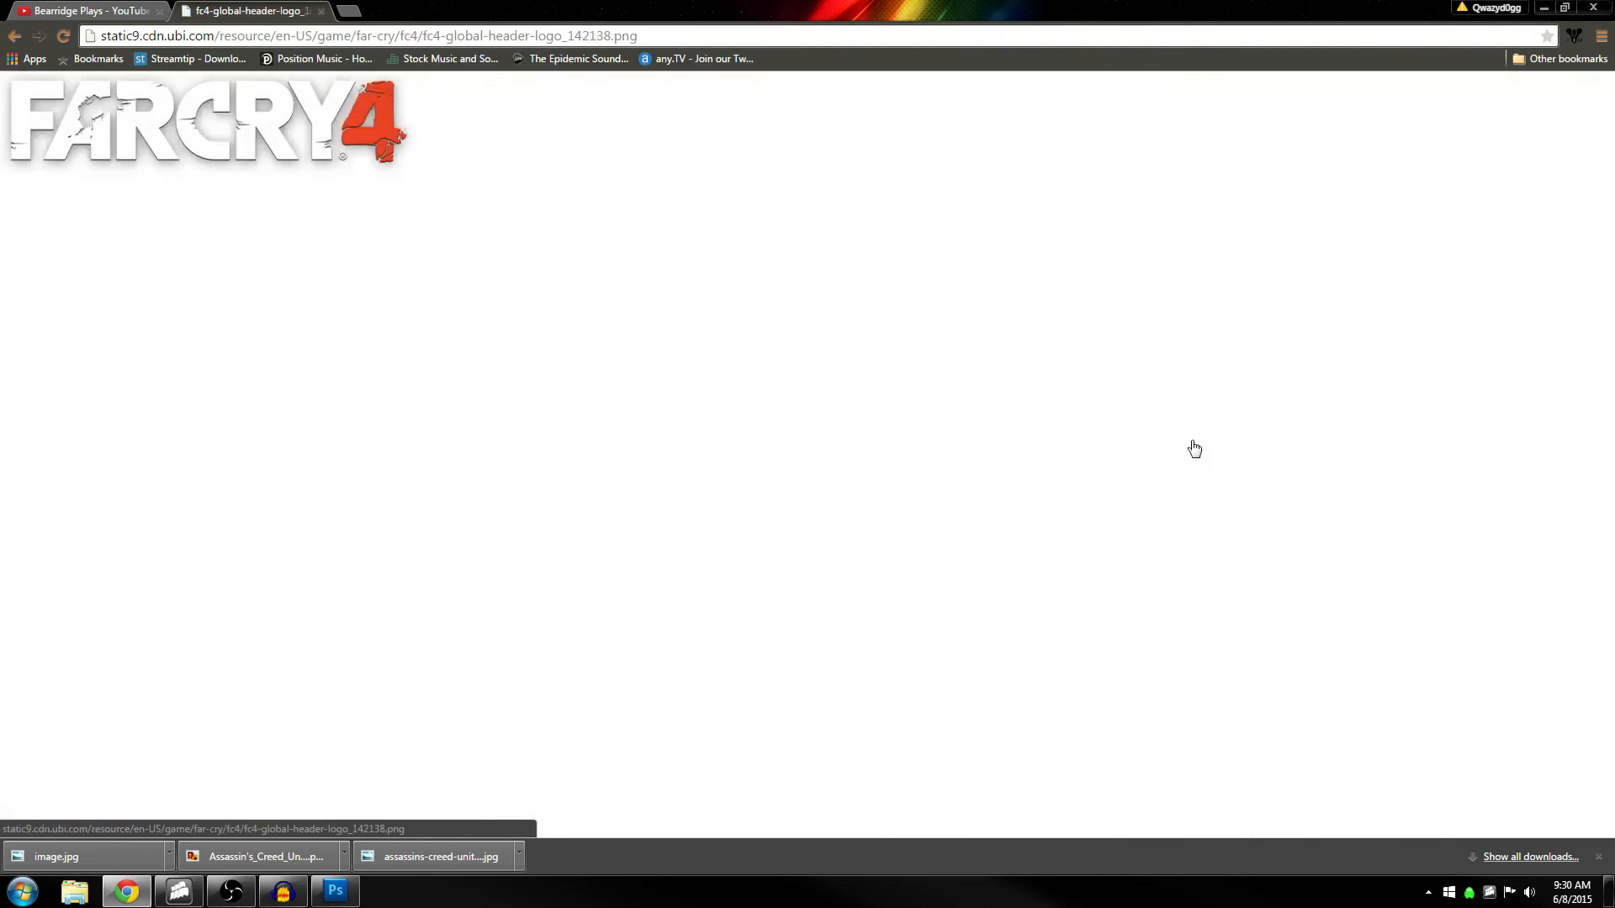
{"action": "right_click", "coordinate": [269, 118]}
{"action": "left_click", "coordinate": [322, 126]}
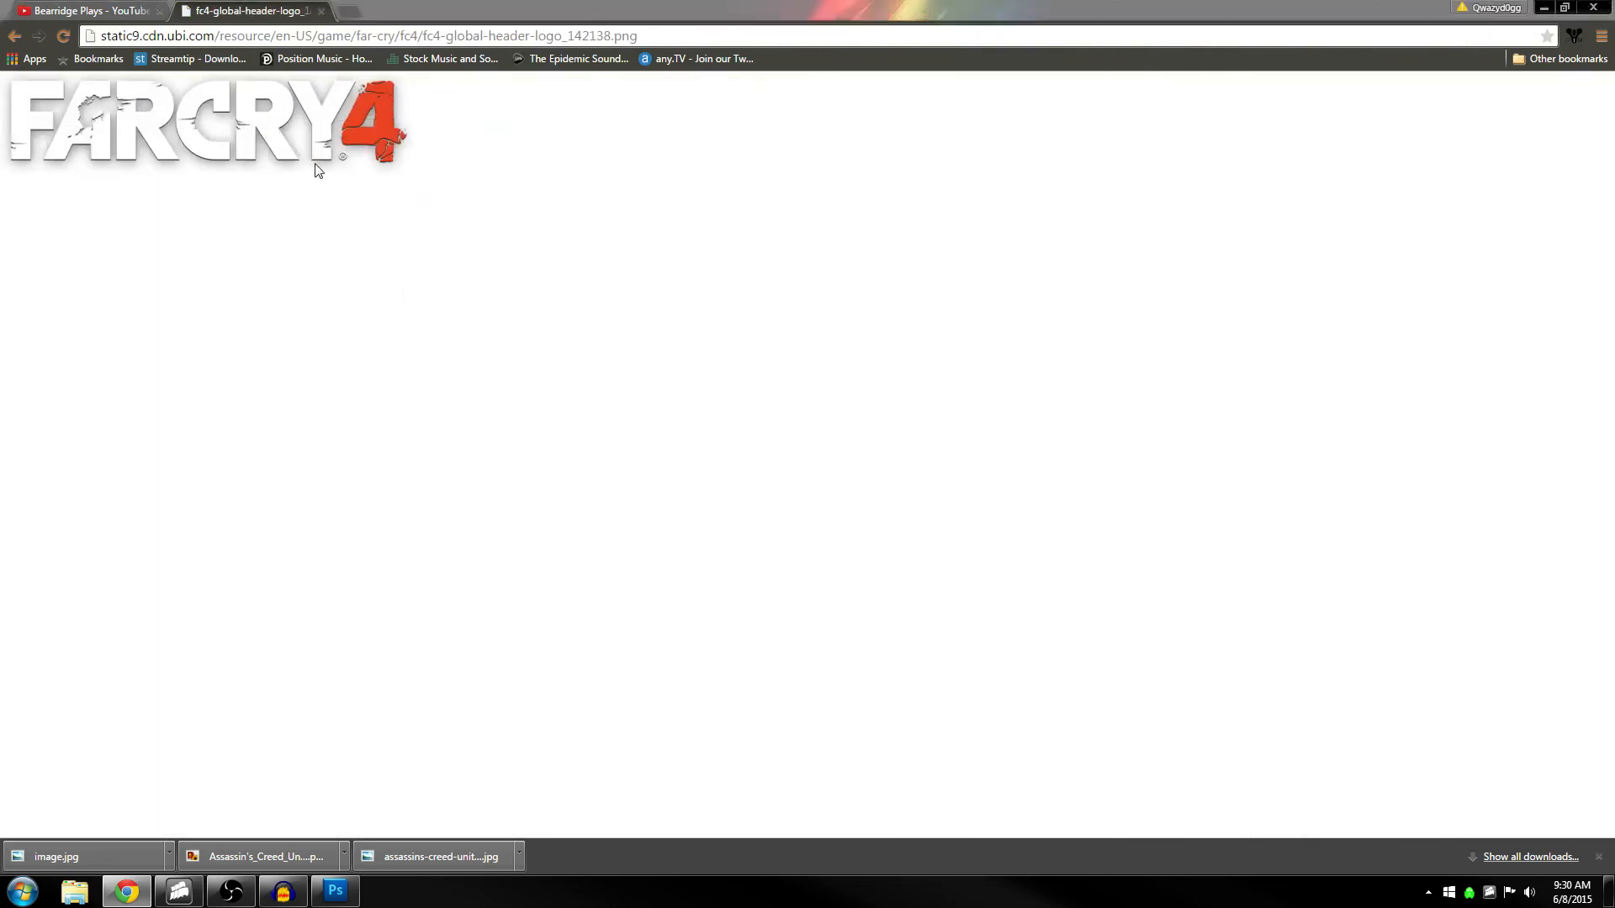
{"action": "left_click", "coordinate": [867, 429]}
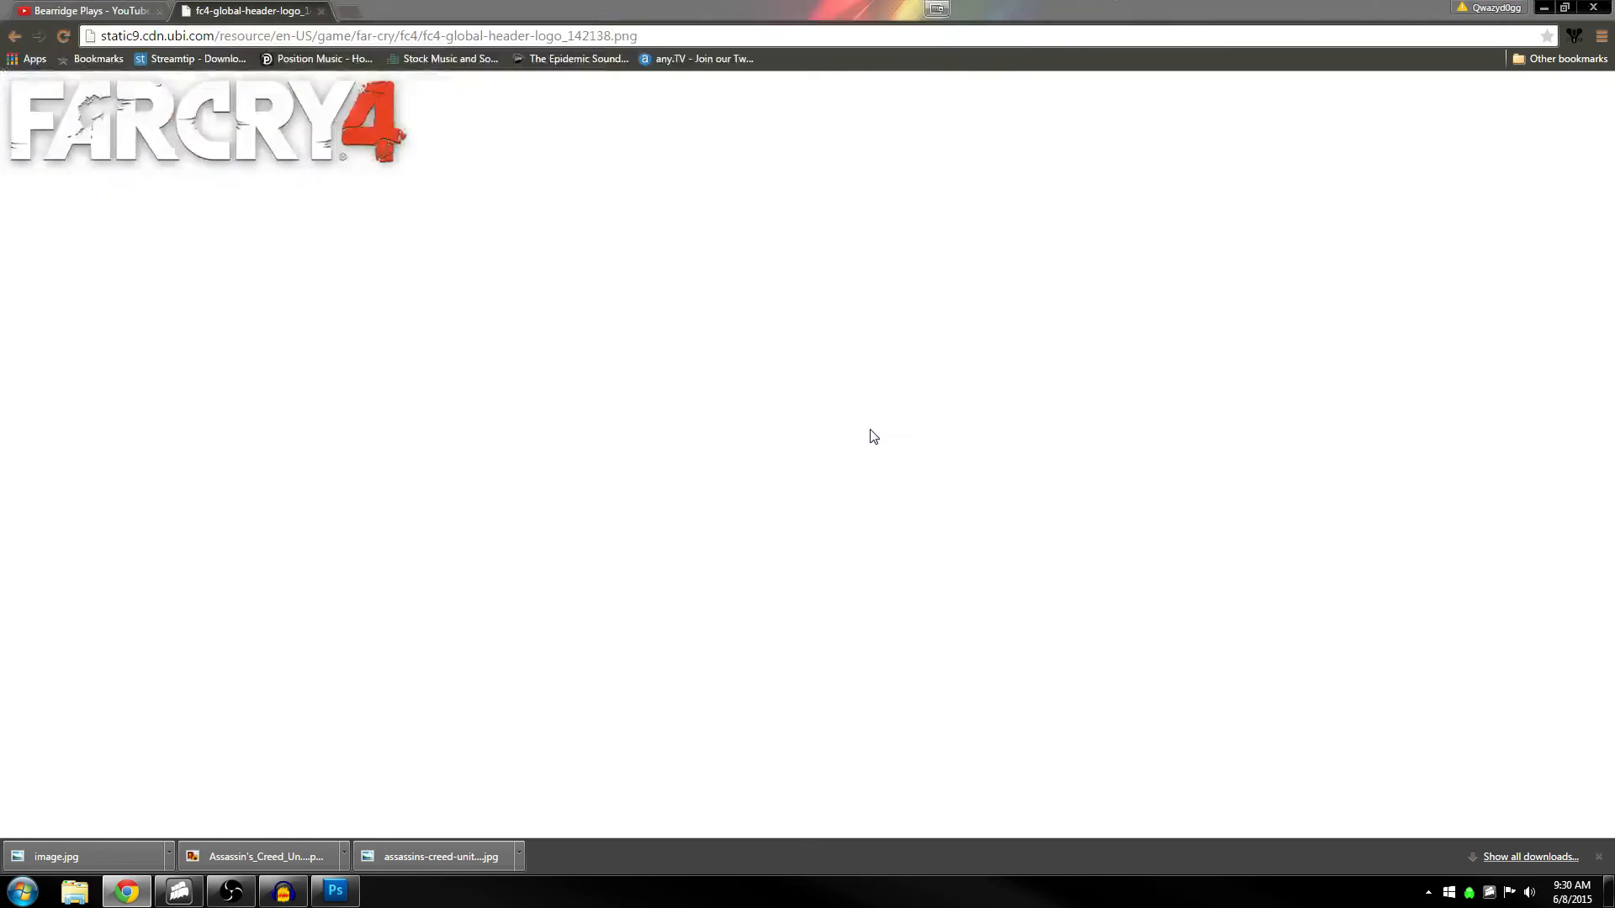
Switch to Photoshop, open fc4-global-header-logo_142138 from the Thumbnails folder, and bring the logo into the Untitled-1 document
{"action": "left_click", "coordinate": [334, 891]}
{"action": "left_click", "coordinate": [53, 16]}
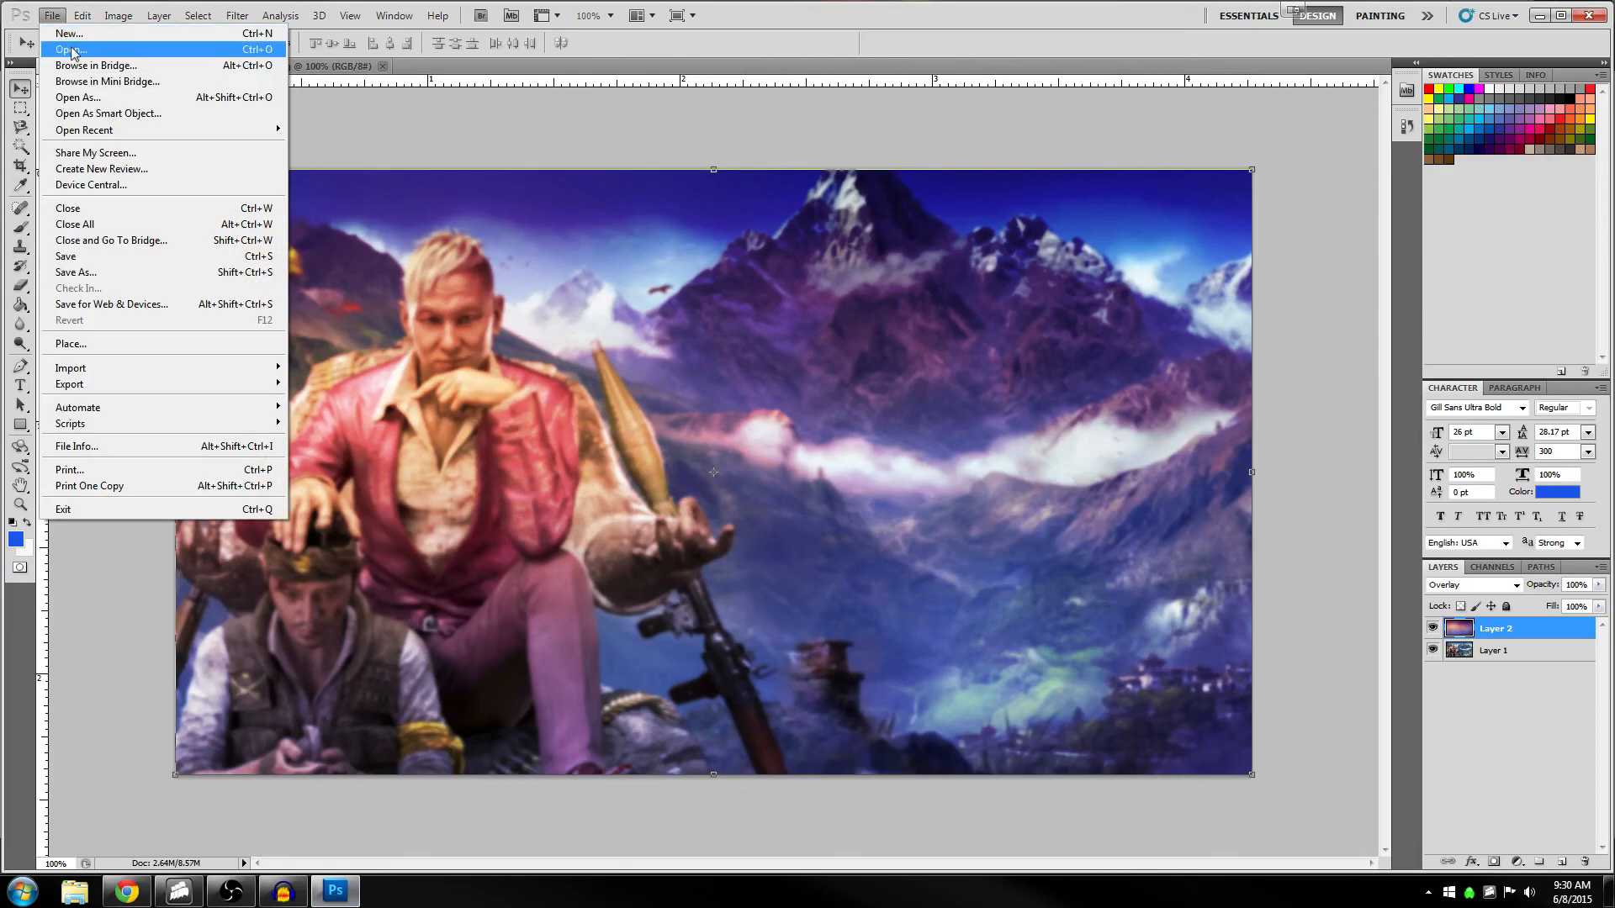
{"action": "left_click", "coordinate": [72, 49]}
{"action": "left_click_drag", "start_coordinate": [1334, 203], "coordinate": [1337, 280]}
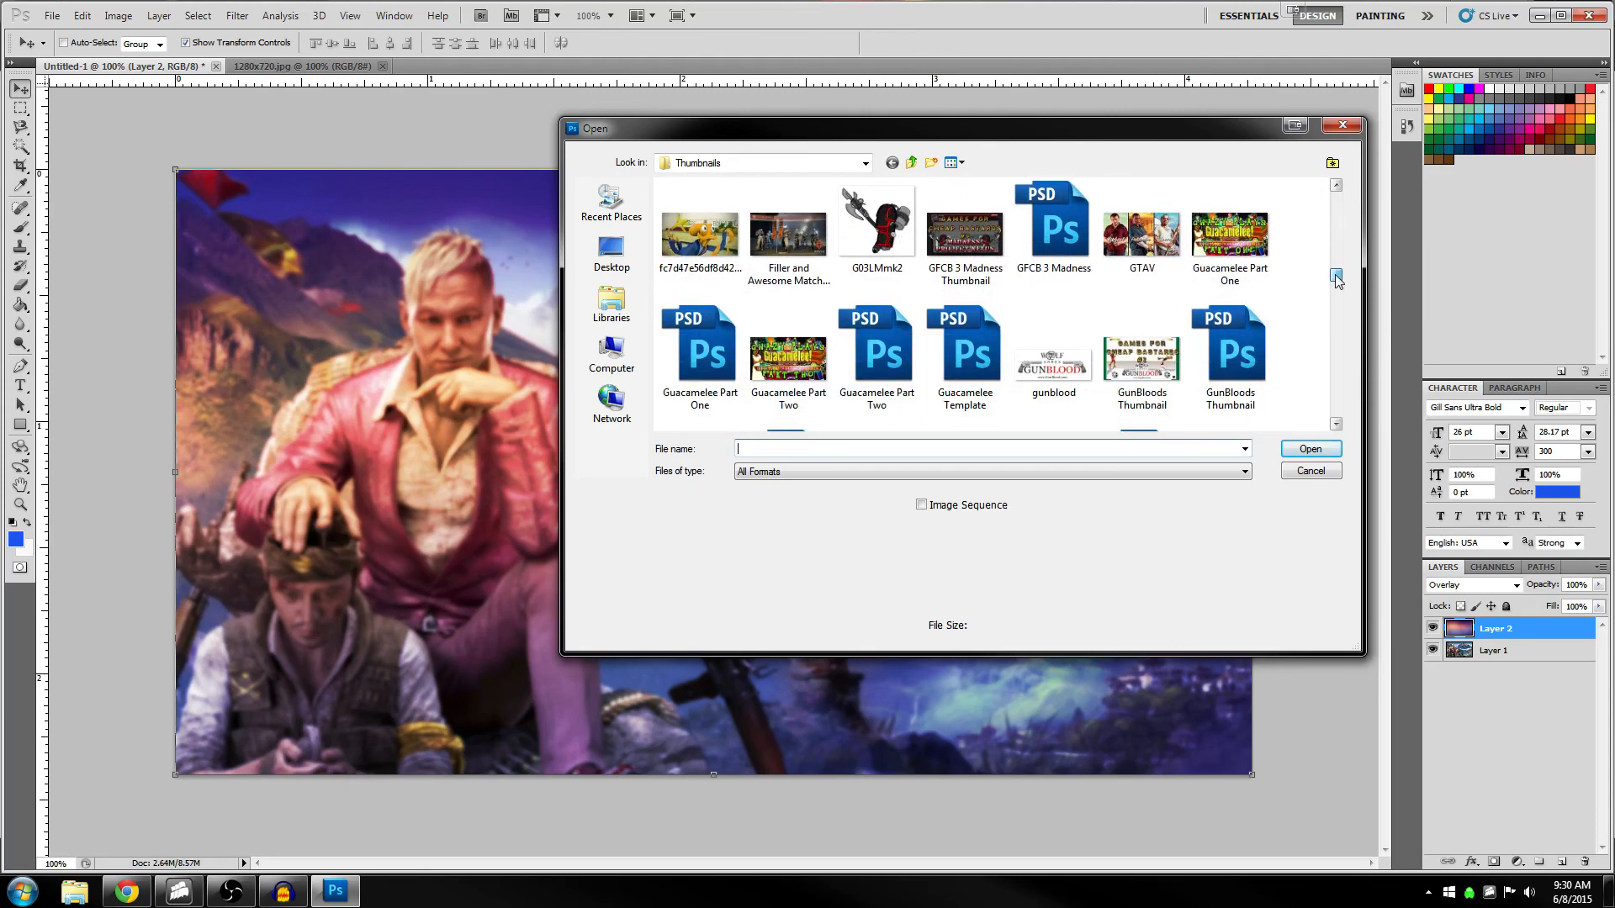
{"action": "left_click_drag", "start_coordinate": [1337, 281], "coordinate": [1337, 273]}
{"action": "left_click", "coordinate": [1230, 240]}
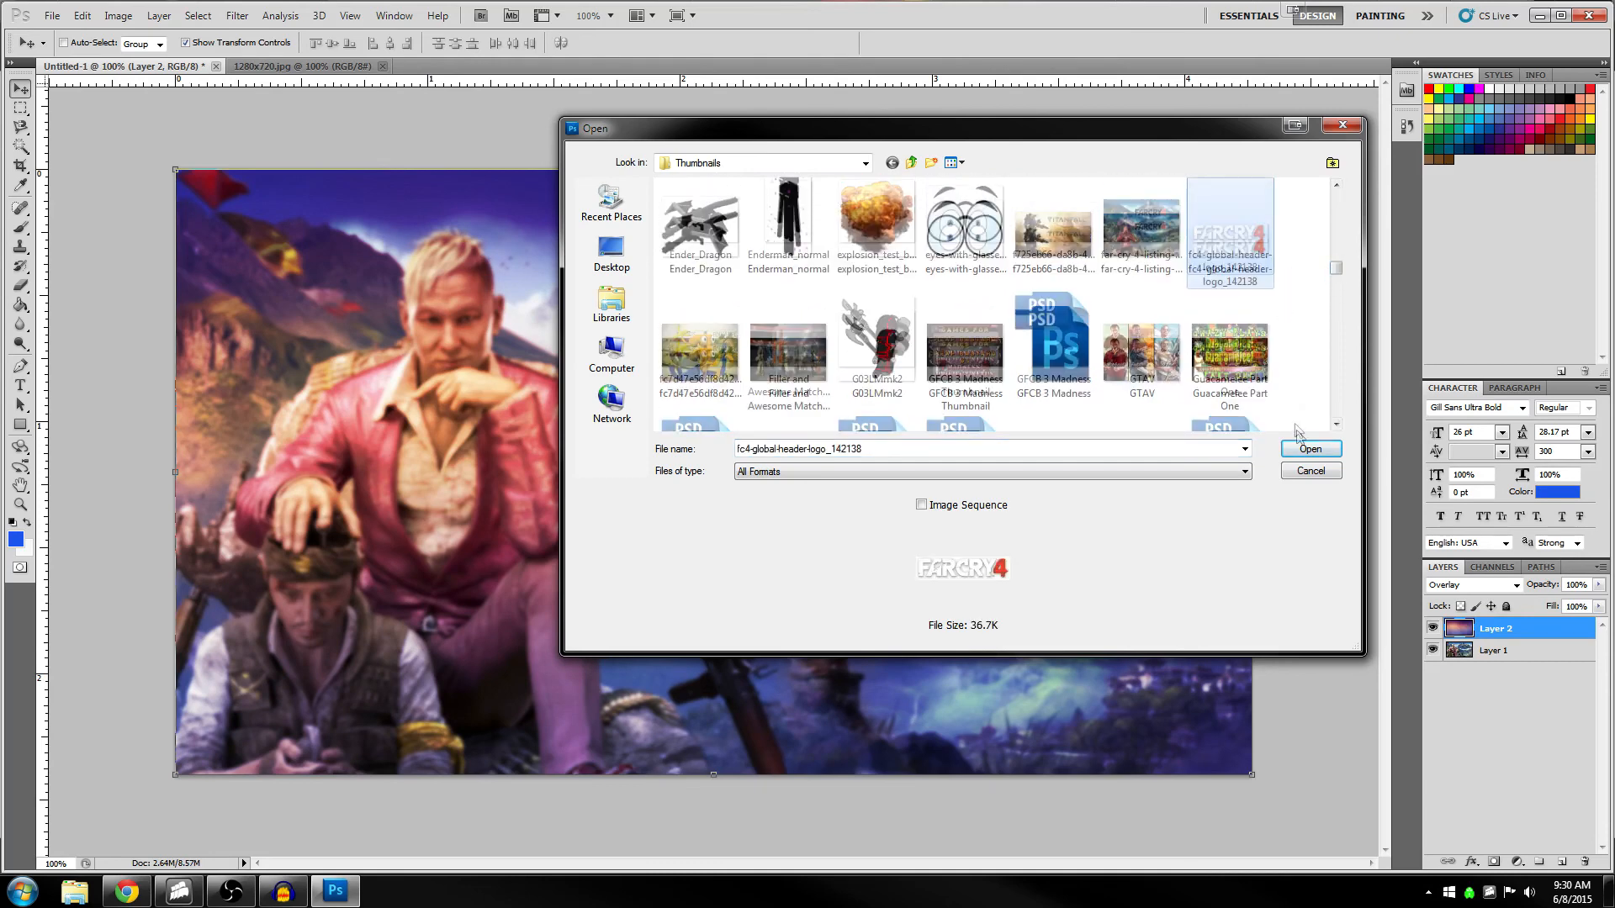
{"action": "left_click", "coordinate": [1310, 449]}
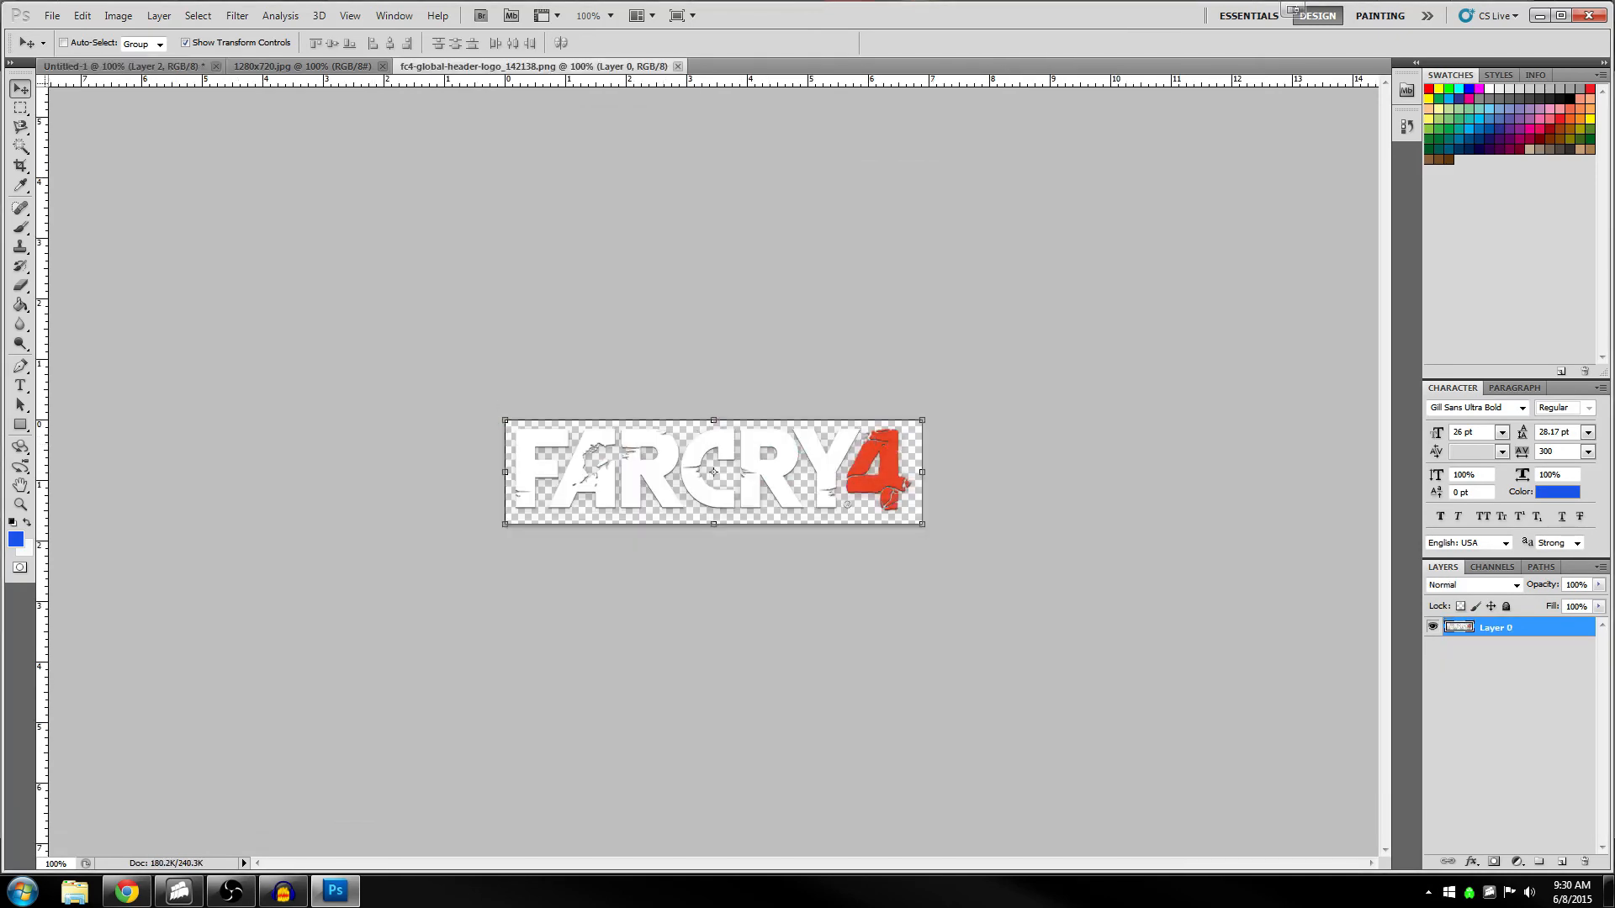
{"action": "left_click_drag", "start_coordinate": [556, 381], "coordinate": [510, 339]}
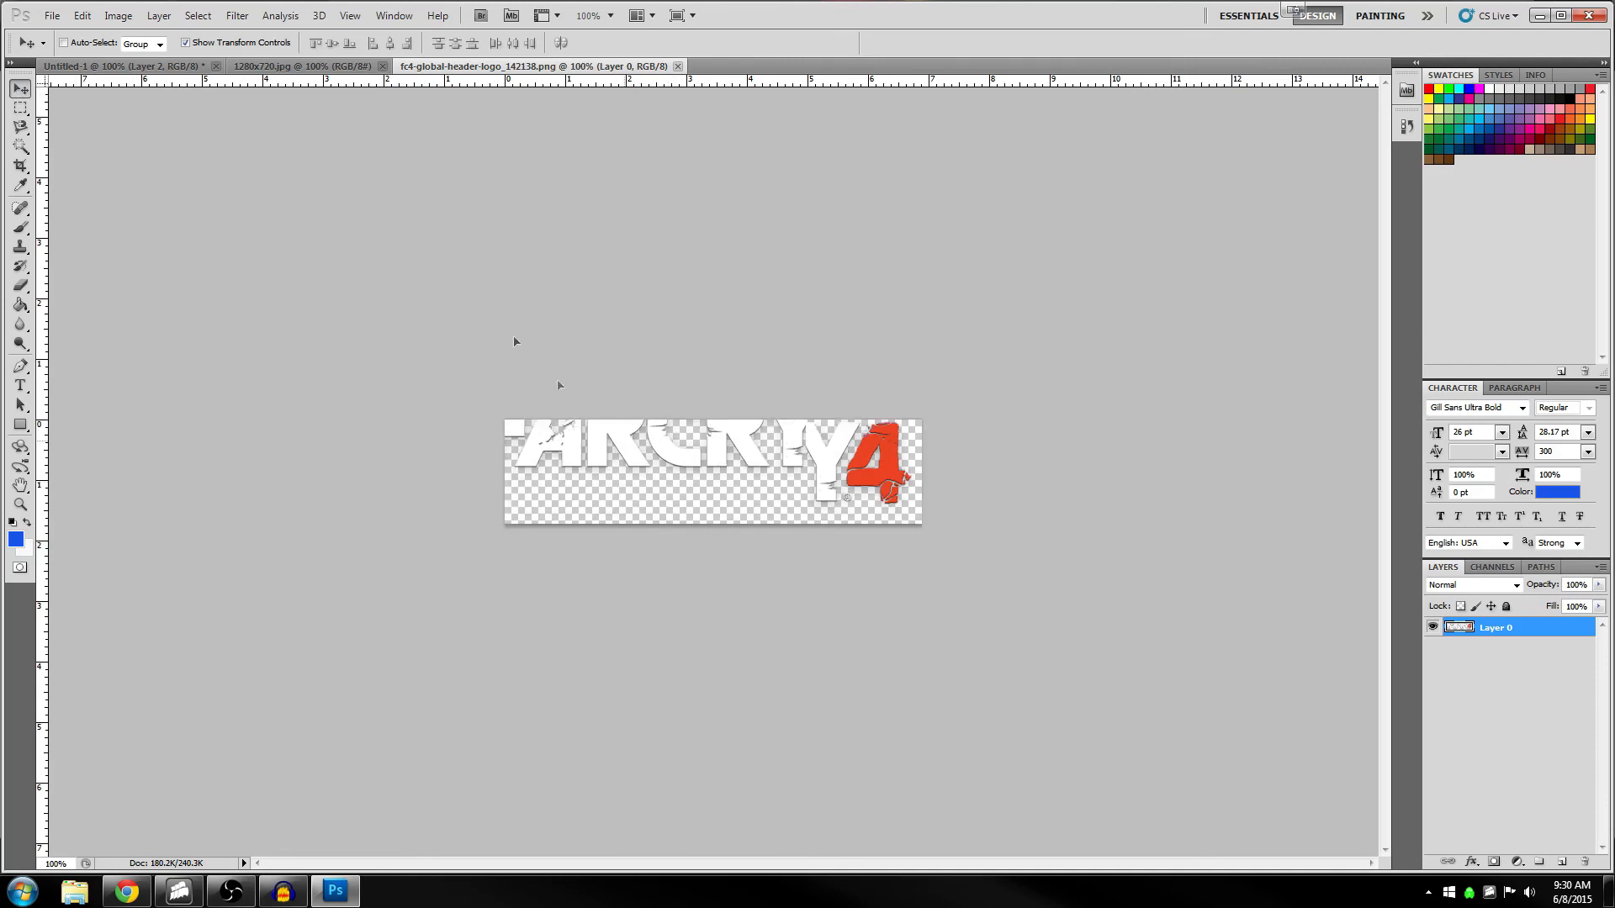
{"action": "left_click_drag", "start_coordinate": [172, 66], "coordinate": [835, 531]}
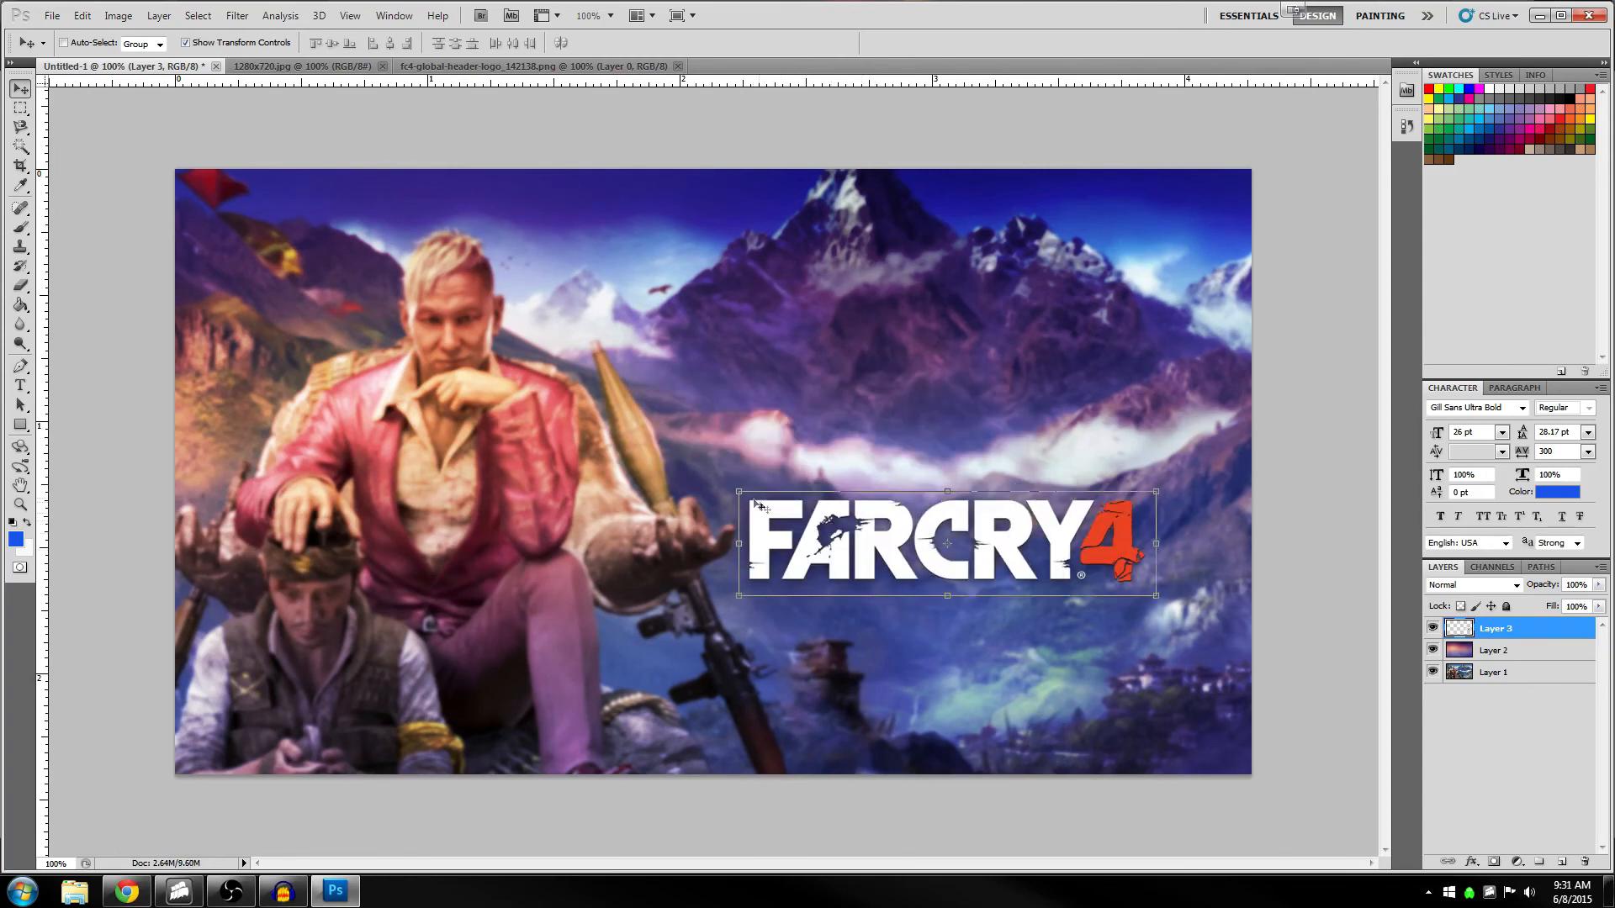
Scale the logo proportionally to about 125% and move it up over the mountains beside the seated man
{"action": "left_click_drag", "start_coordinate": [737, 493], "coordinate": [644, 439]}
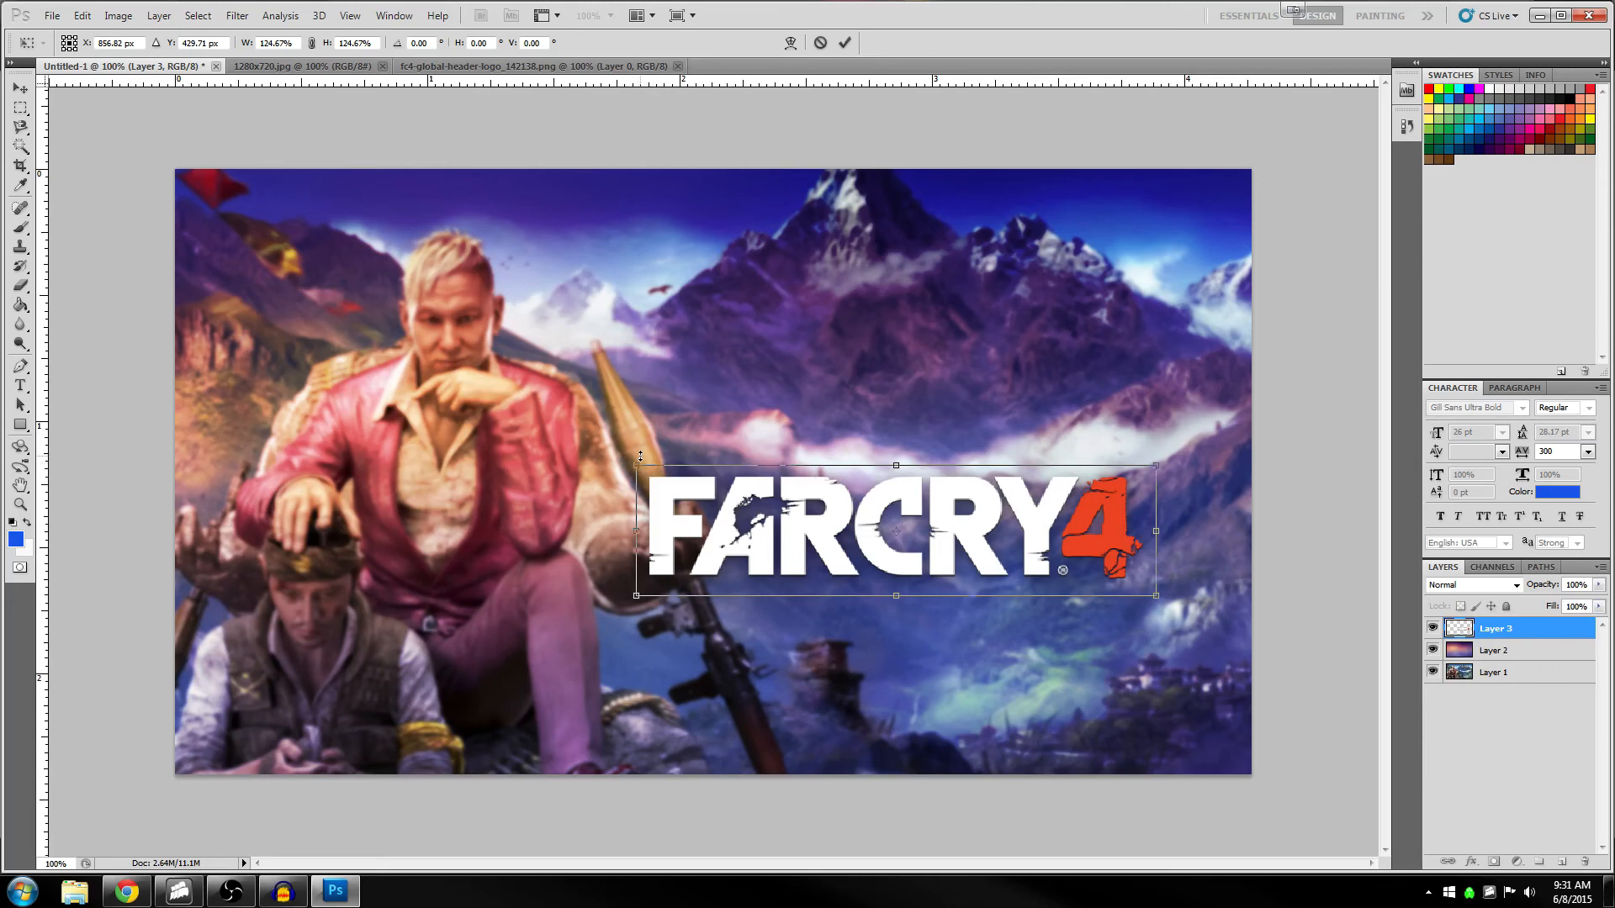
{"action": "key", "text": "Return"}
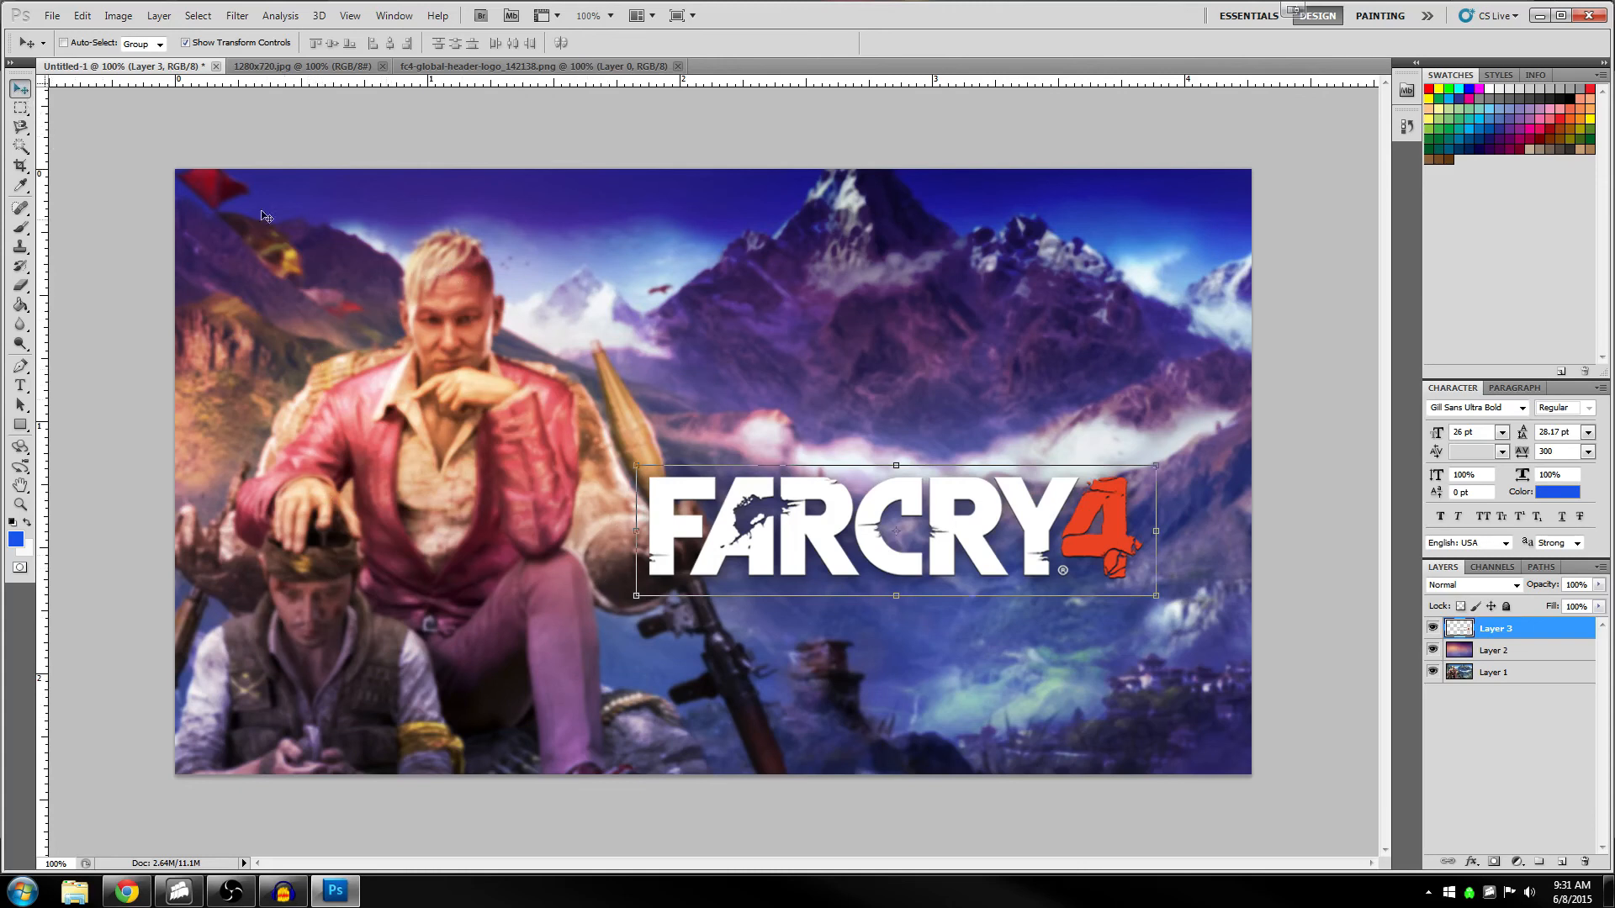
{"action": "left_click", "coordinate": [825, 540]}
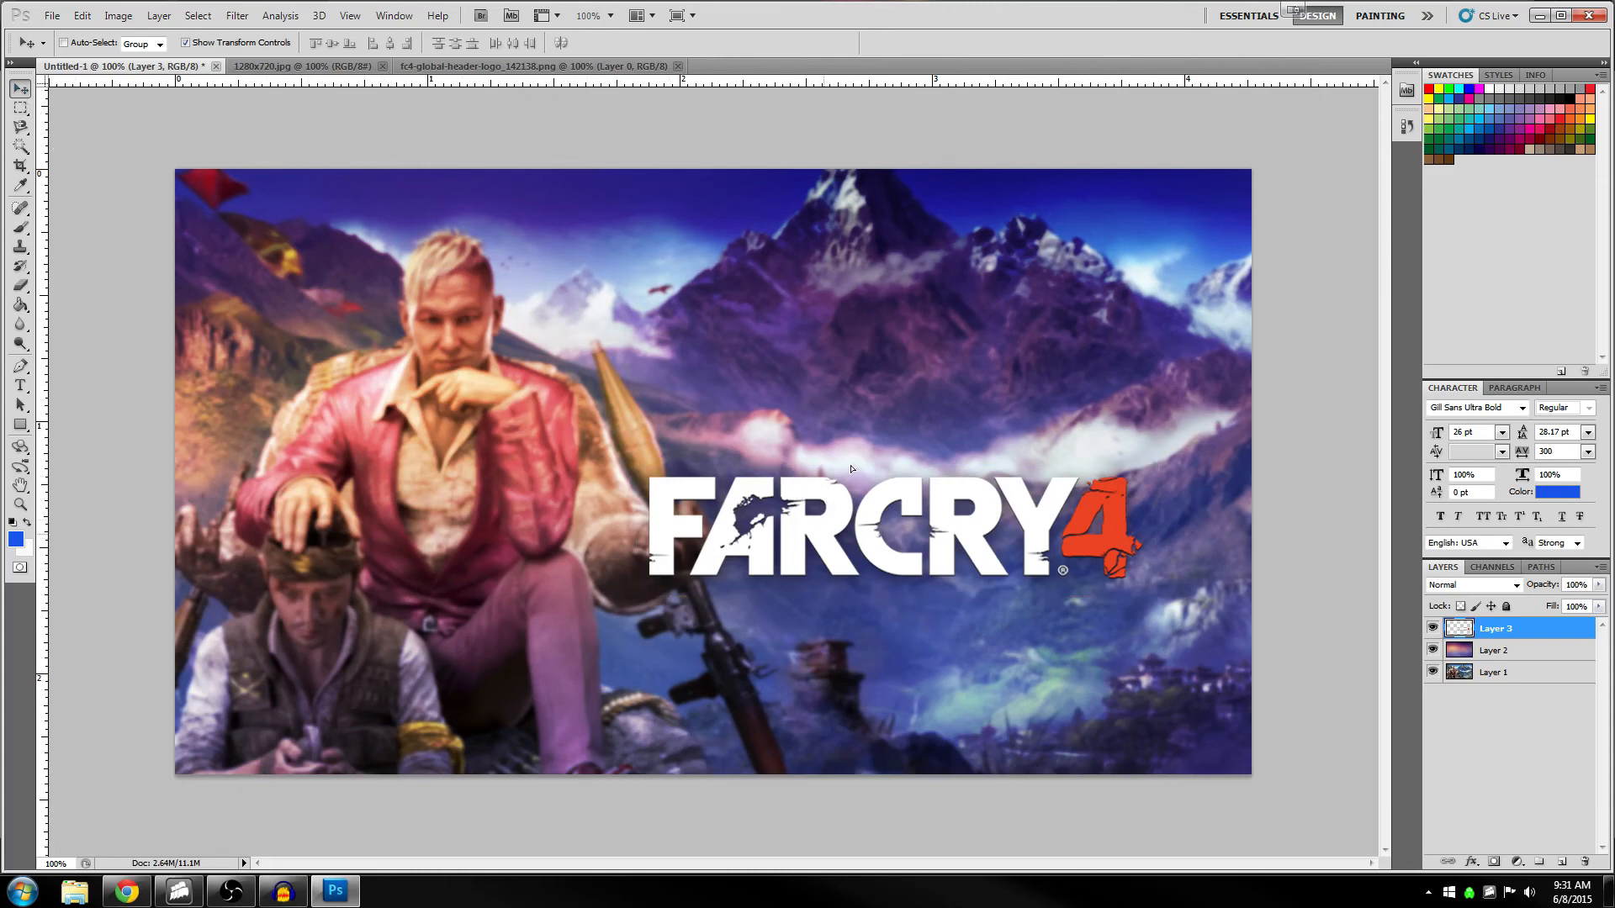
{"action": "left_click_drag", "start_coordinate": [863, 460], "coordinate": [838, 460]}
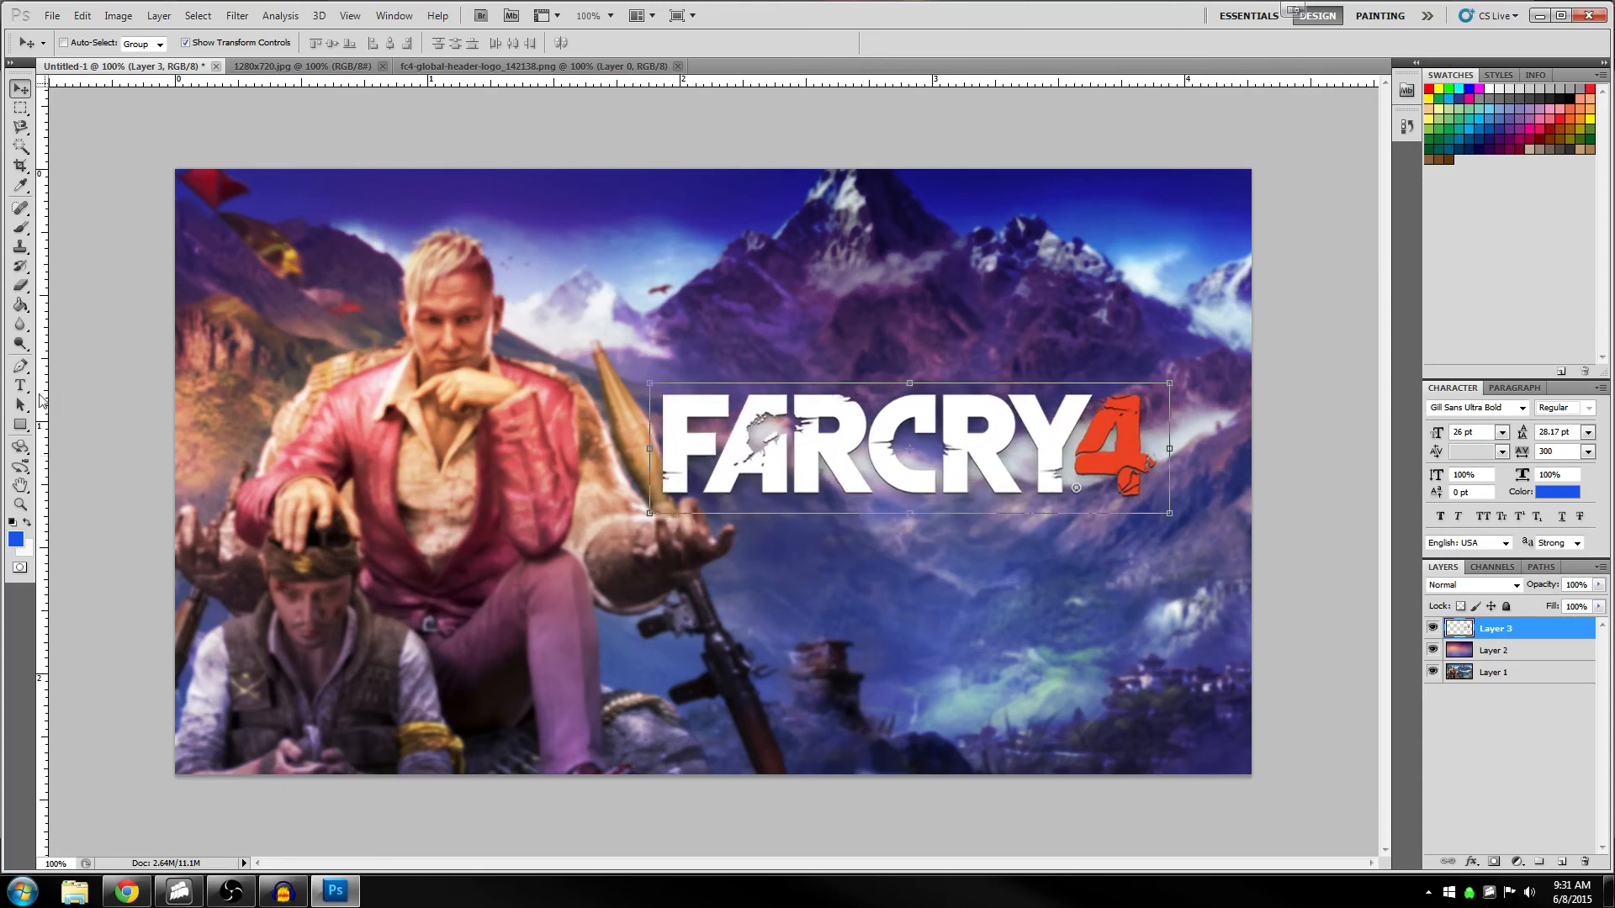
Switch to Chrome and open dafont.com in a new tab
{"action": "left_click", "coordinate": [20, 389]}
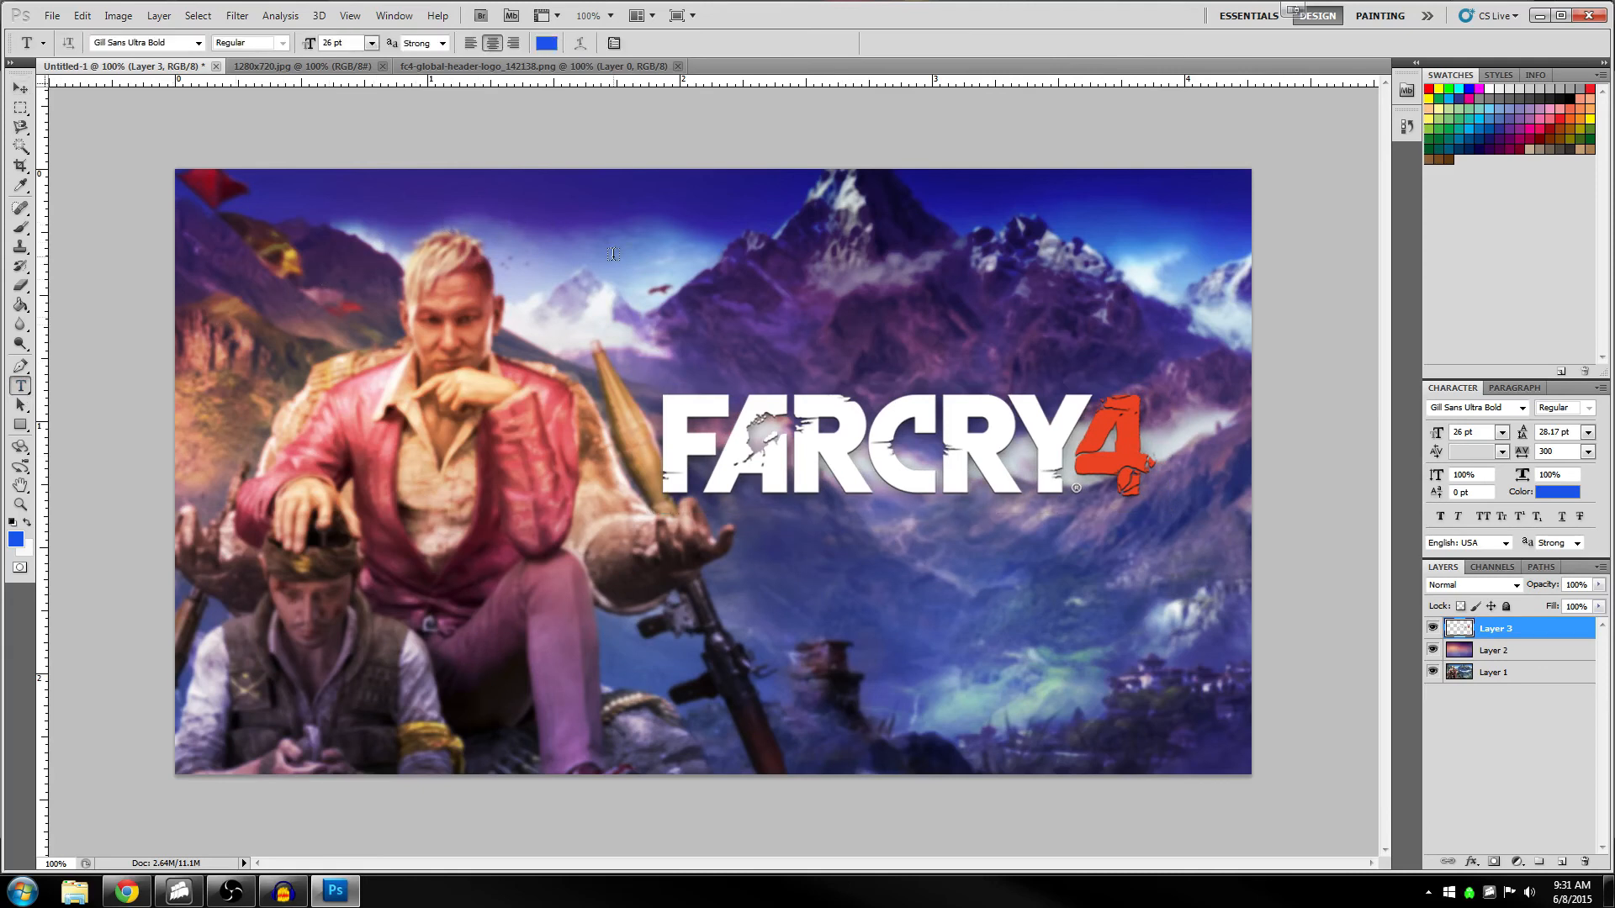
{"action": "left_click", "coordinate": [127, 891]}
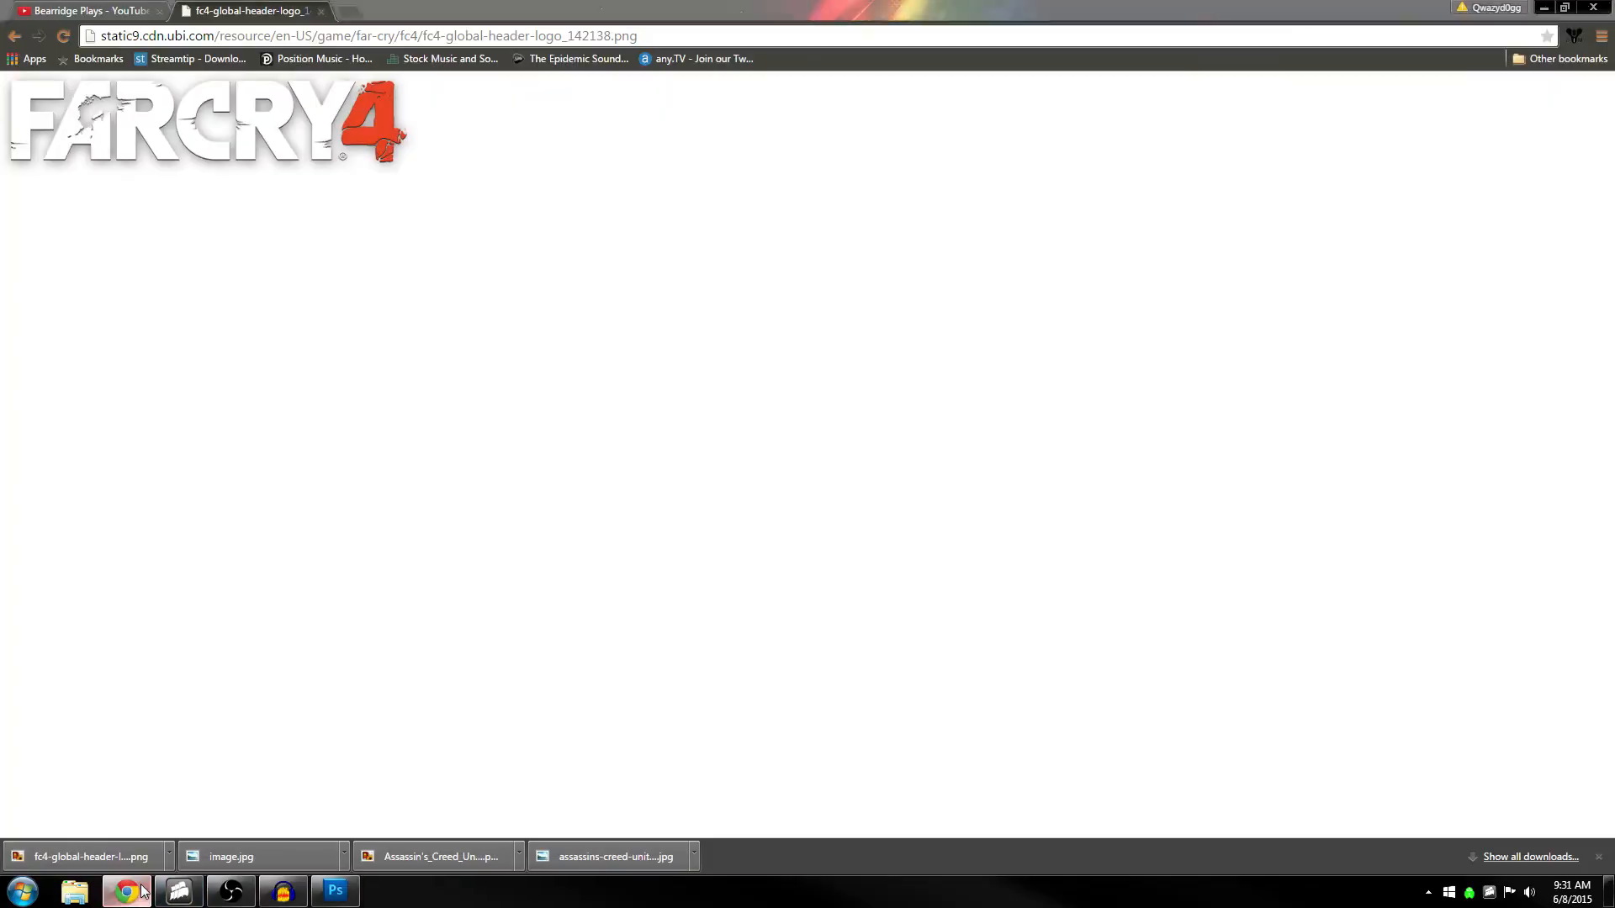
{"action": "left_click", "coordinate": [346, 15]}
{"action": "type", "text": "dafont.s"}
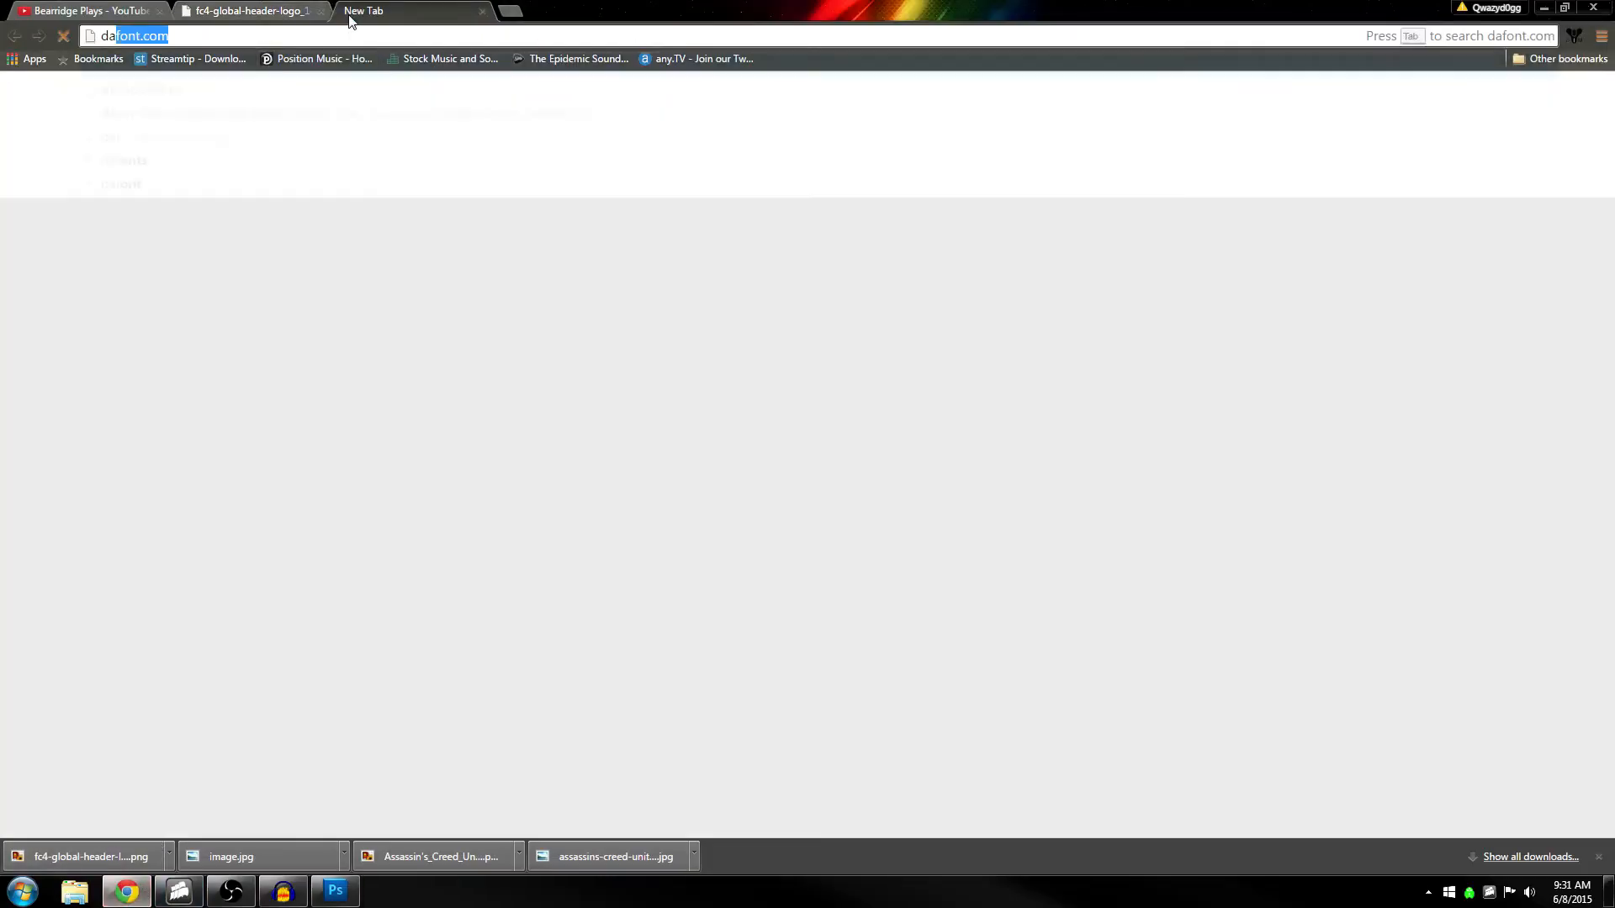
{"action": "key", "text": "BackSpace"}
{"action": "key", "text": "BackSpace"}
{"action": "type", "text": "s"}
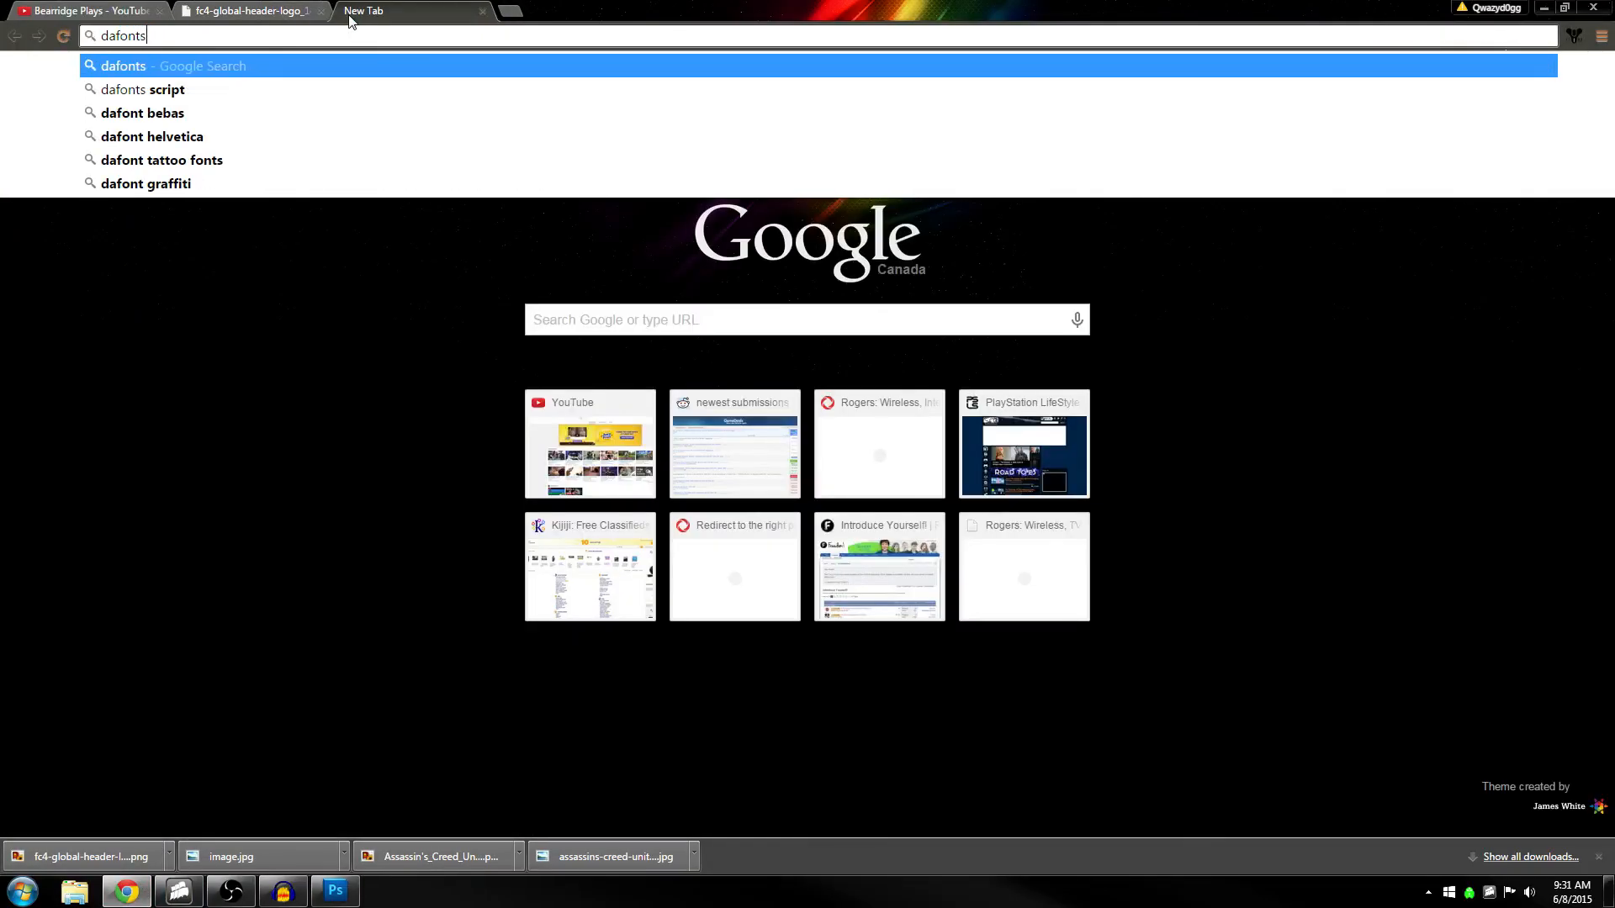
{"action": "key", "text": "BackSpace"}
{"action": "type", "text": ".com"}
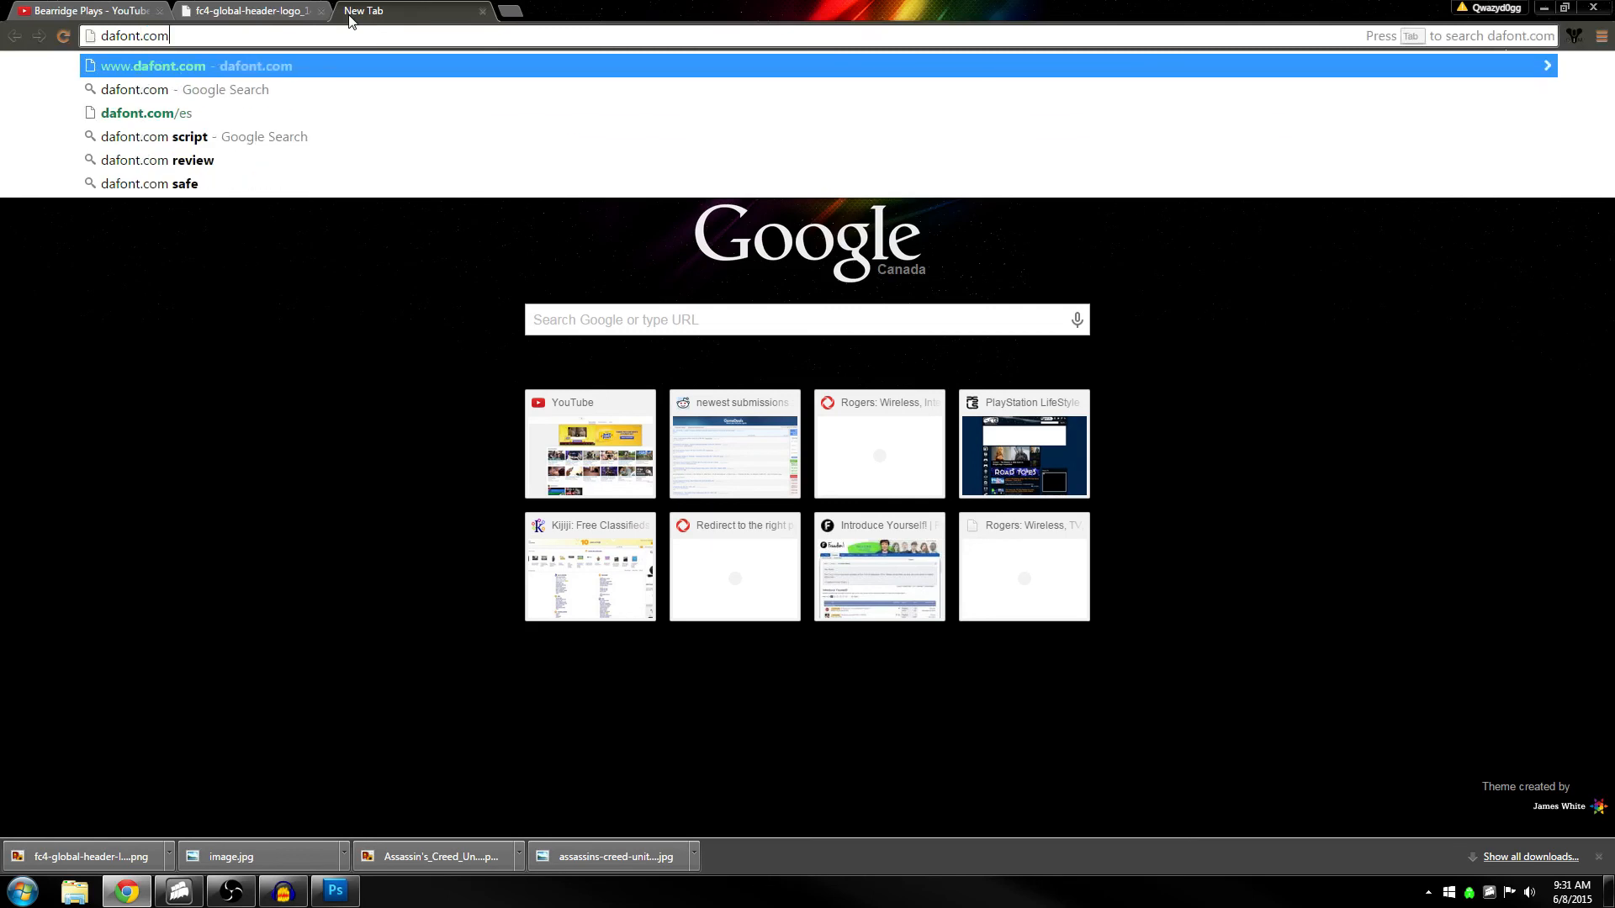
{"action": "key", "text": "Return"}
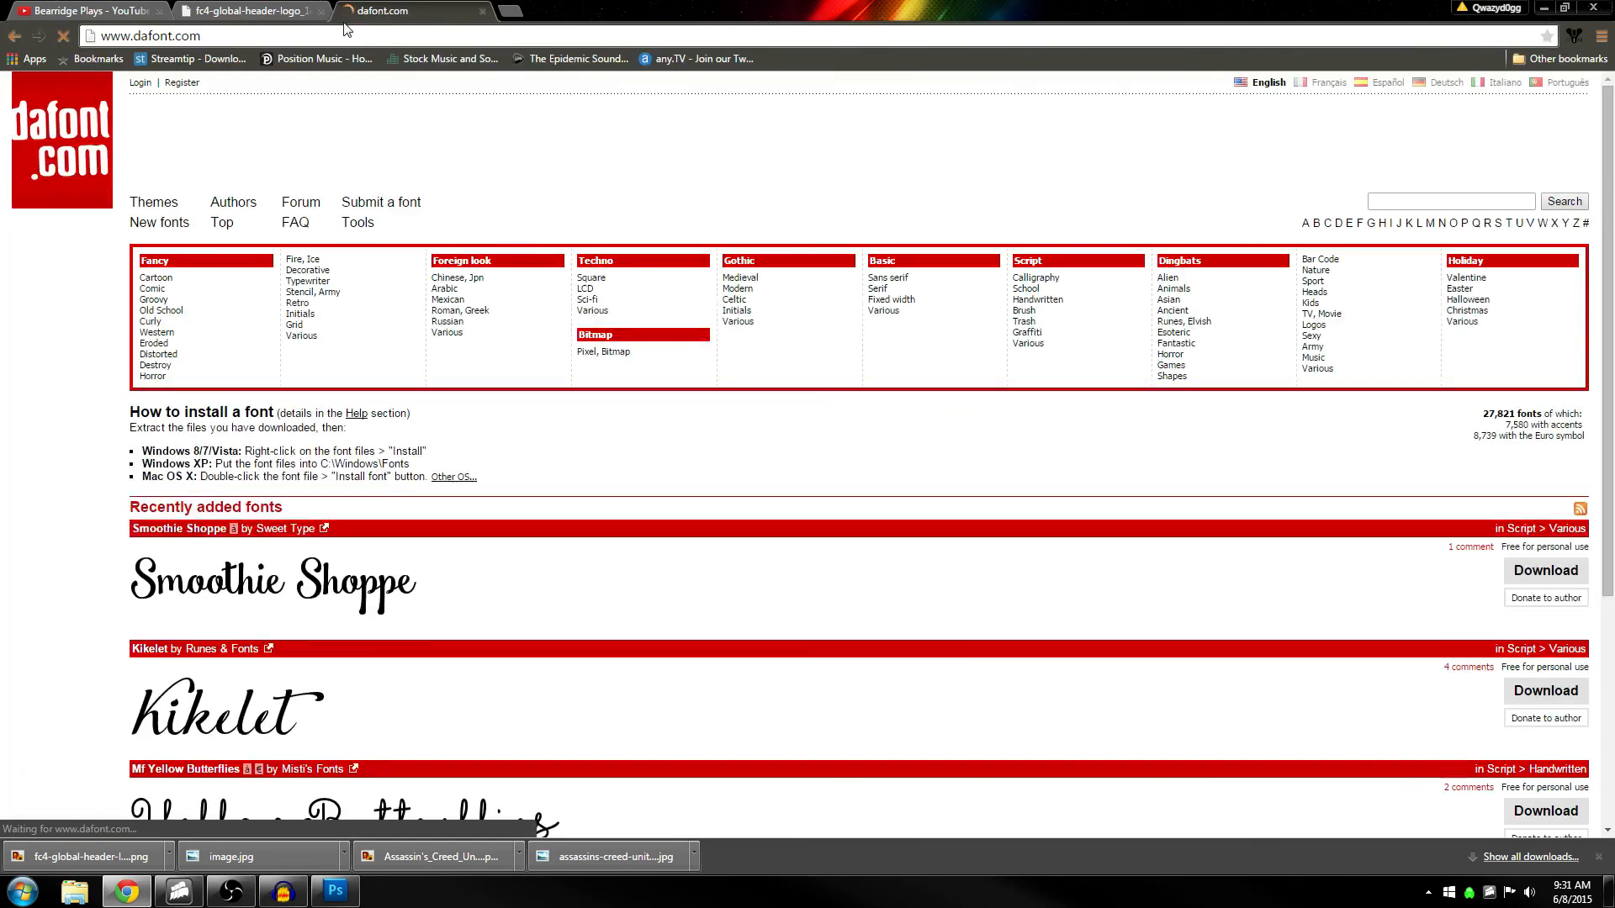
Search dafont.com for "farcry" and download the FarCry font
{"action": "left_click", "coordinate": [1386, 201]}
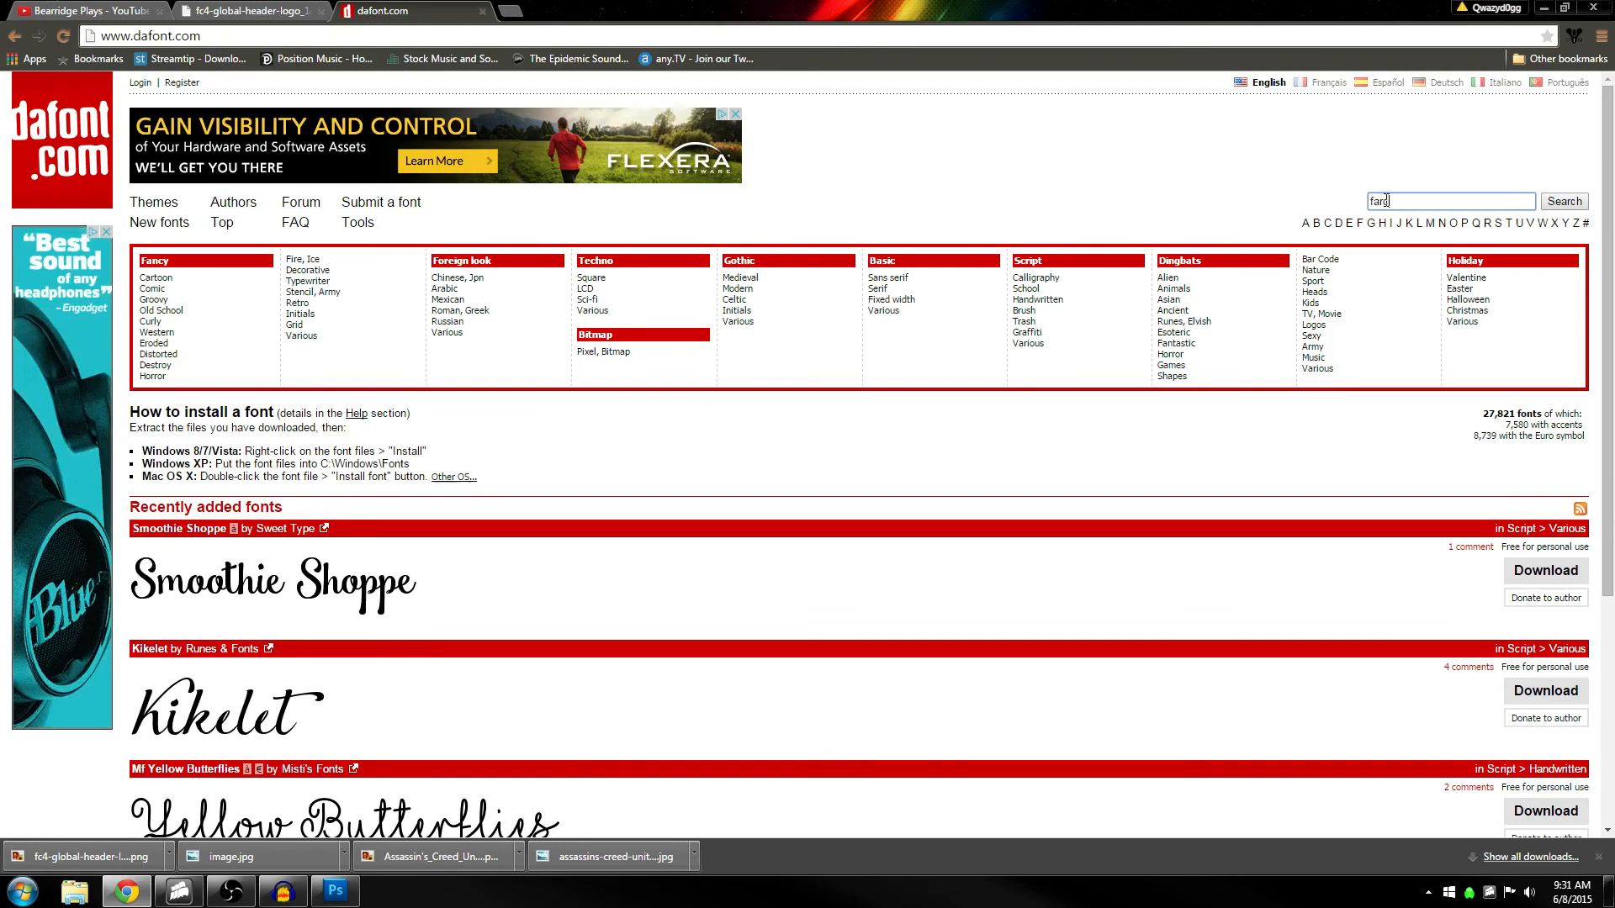
{"action": "type", "text": "farcry"}
{"action": "key", "text": "Return"}
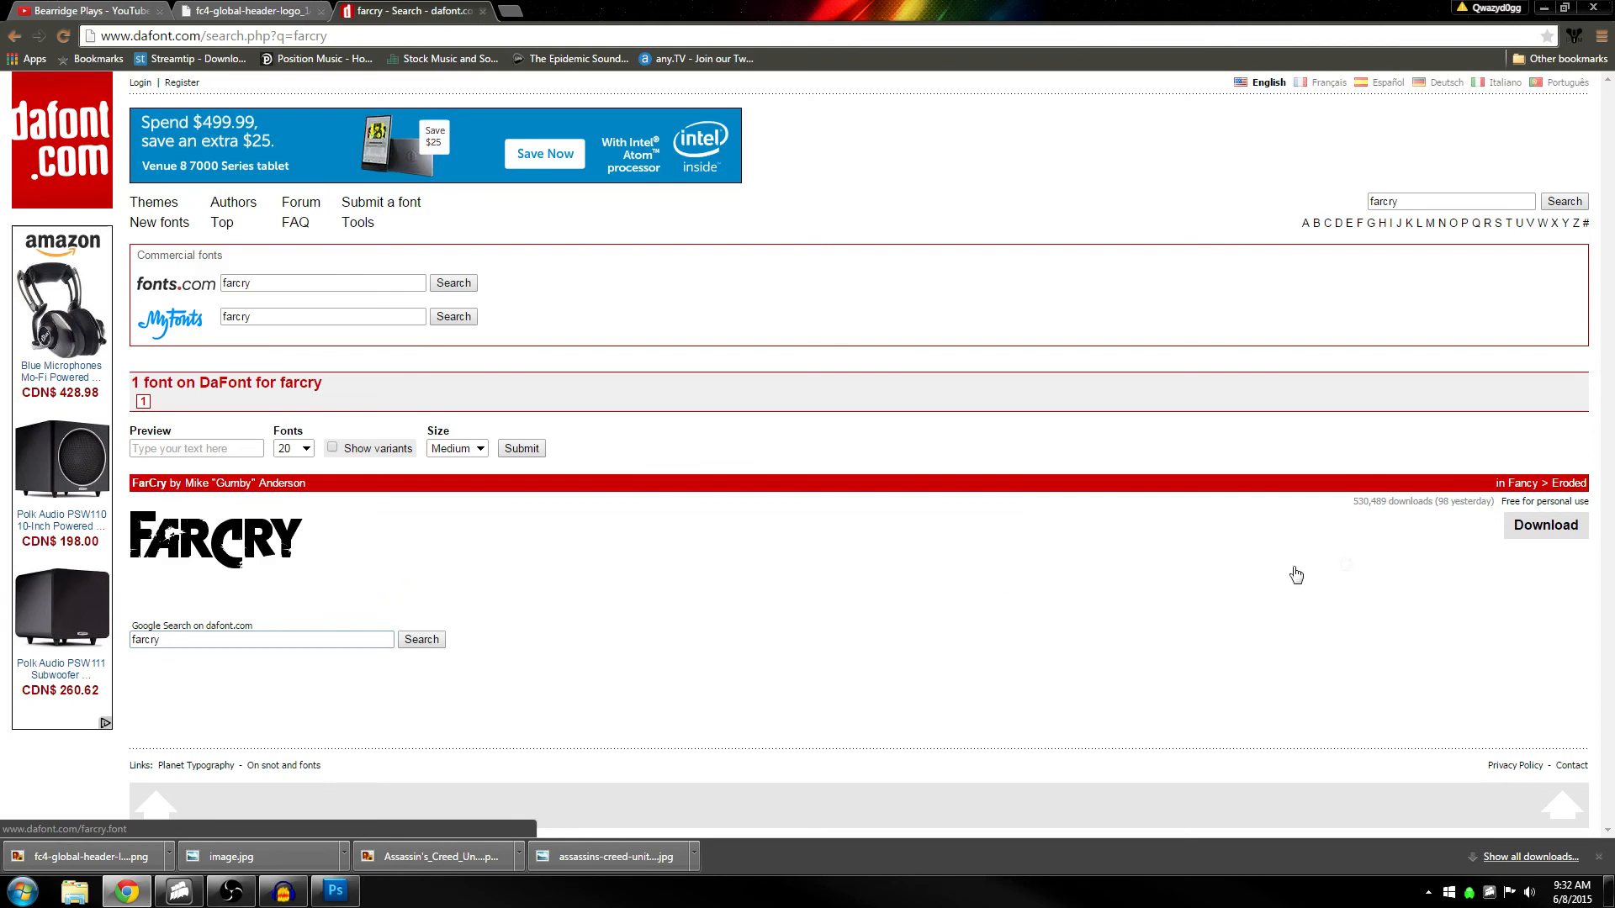
{"action": "left_click", "coordinate": [1544, 526]}
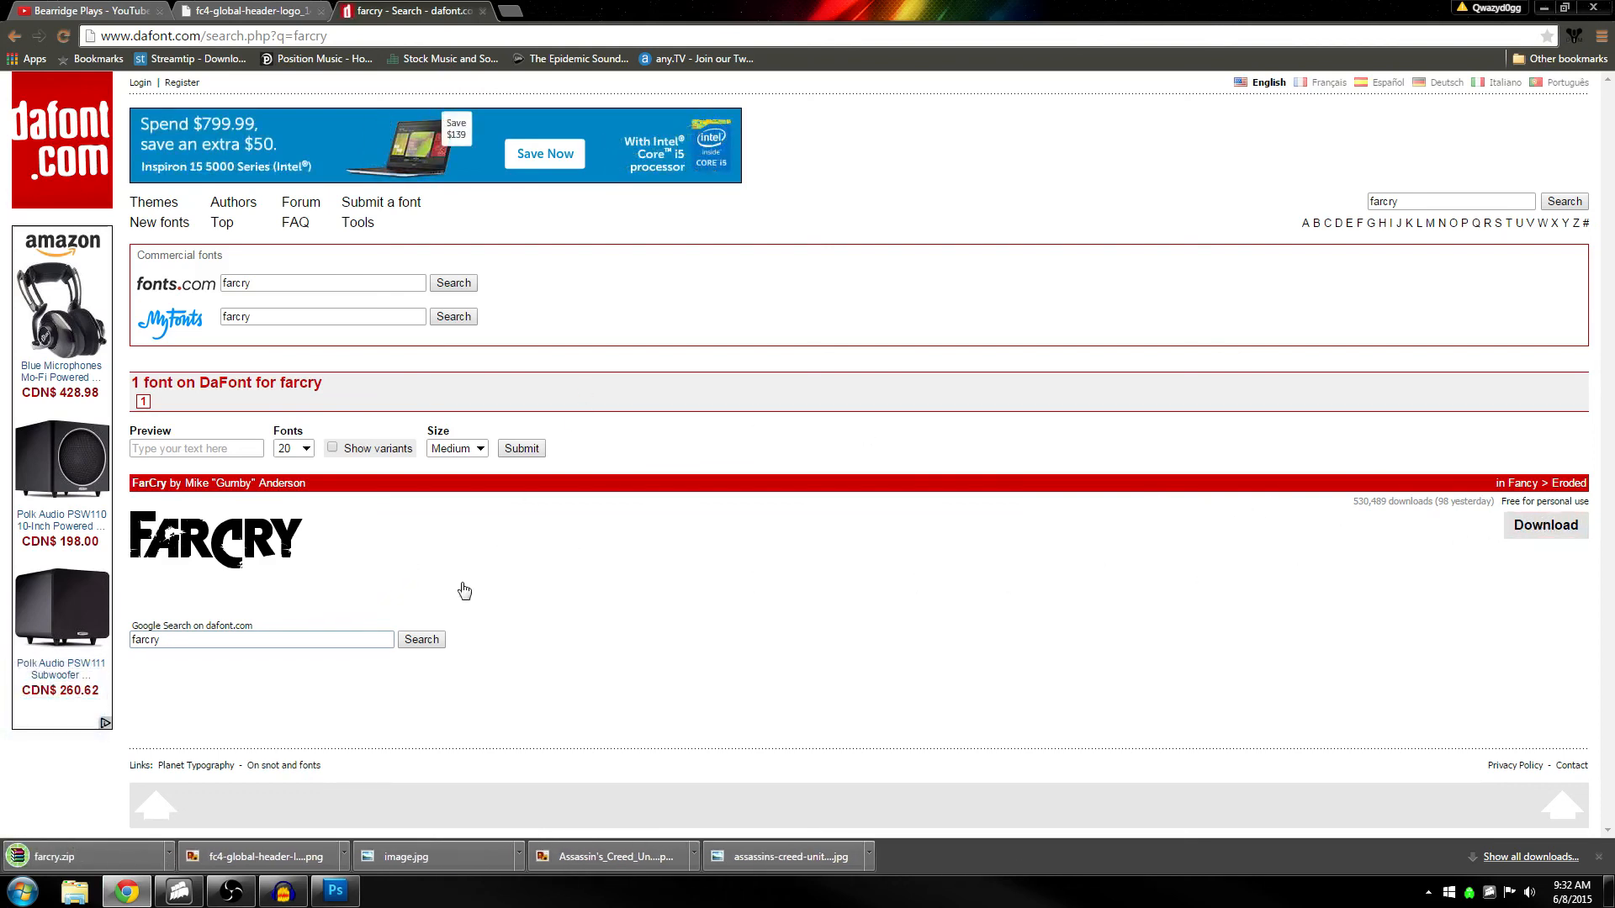
Open the downloaded farcry.zip, install the font from FARCEB__.TTF, and close the font preview and the archive
{"action": "left_click", "coordinate": [92, 851]}
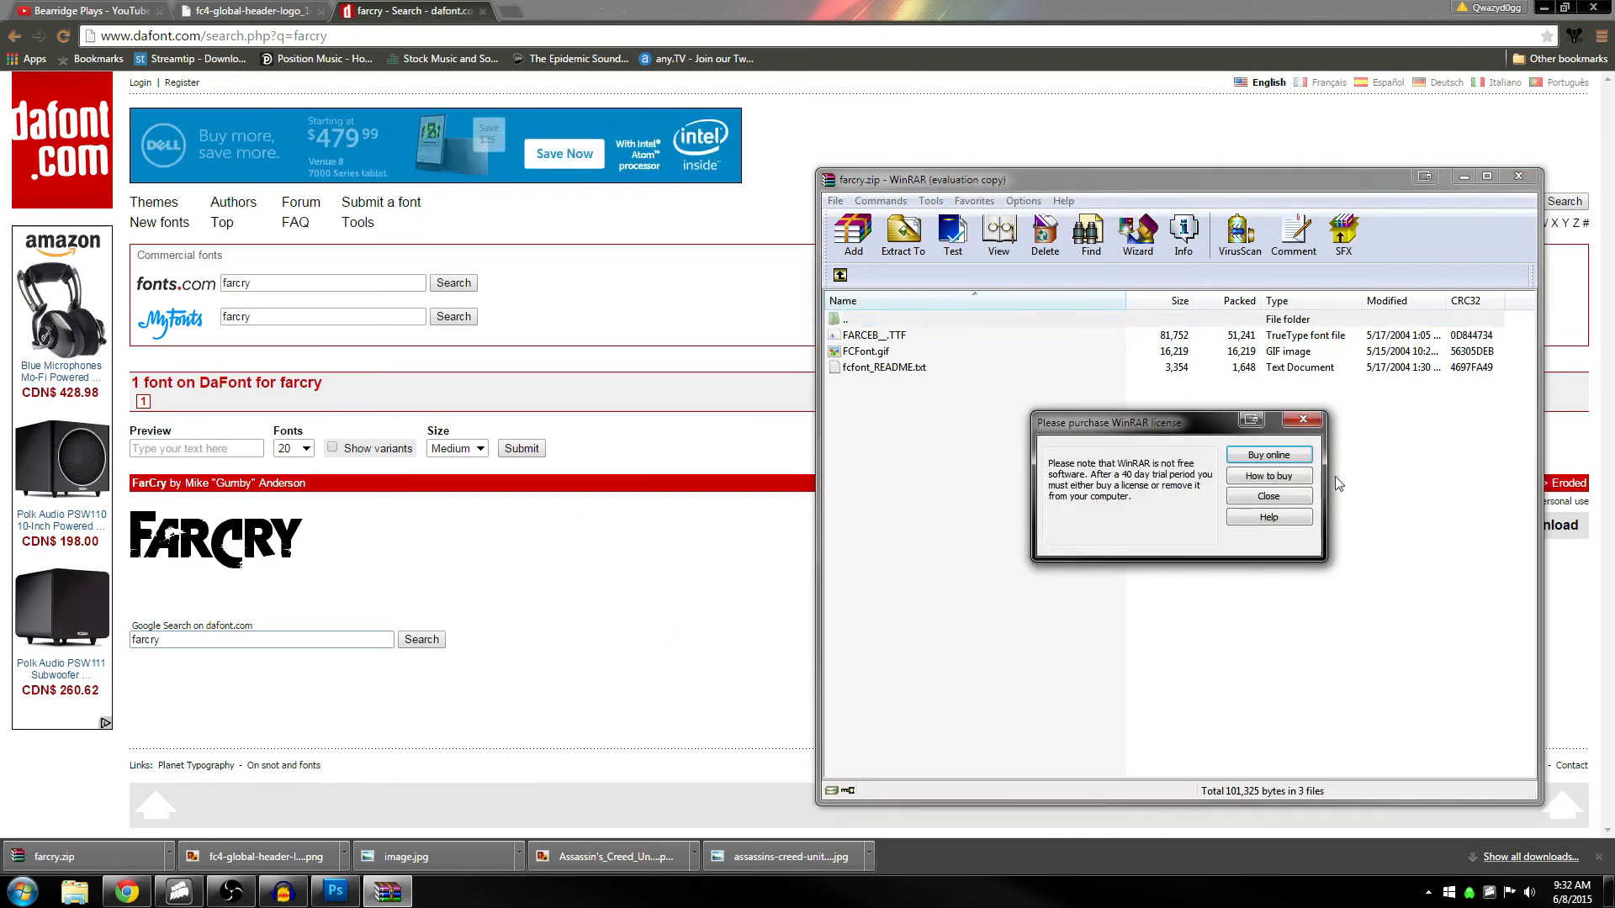
{"action": "left_click", "coordinate": [1268, 496]}
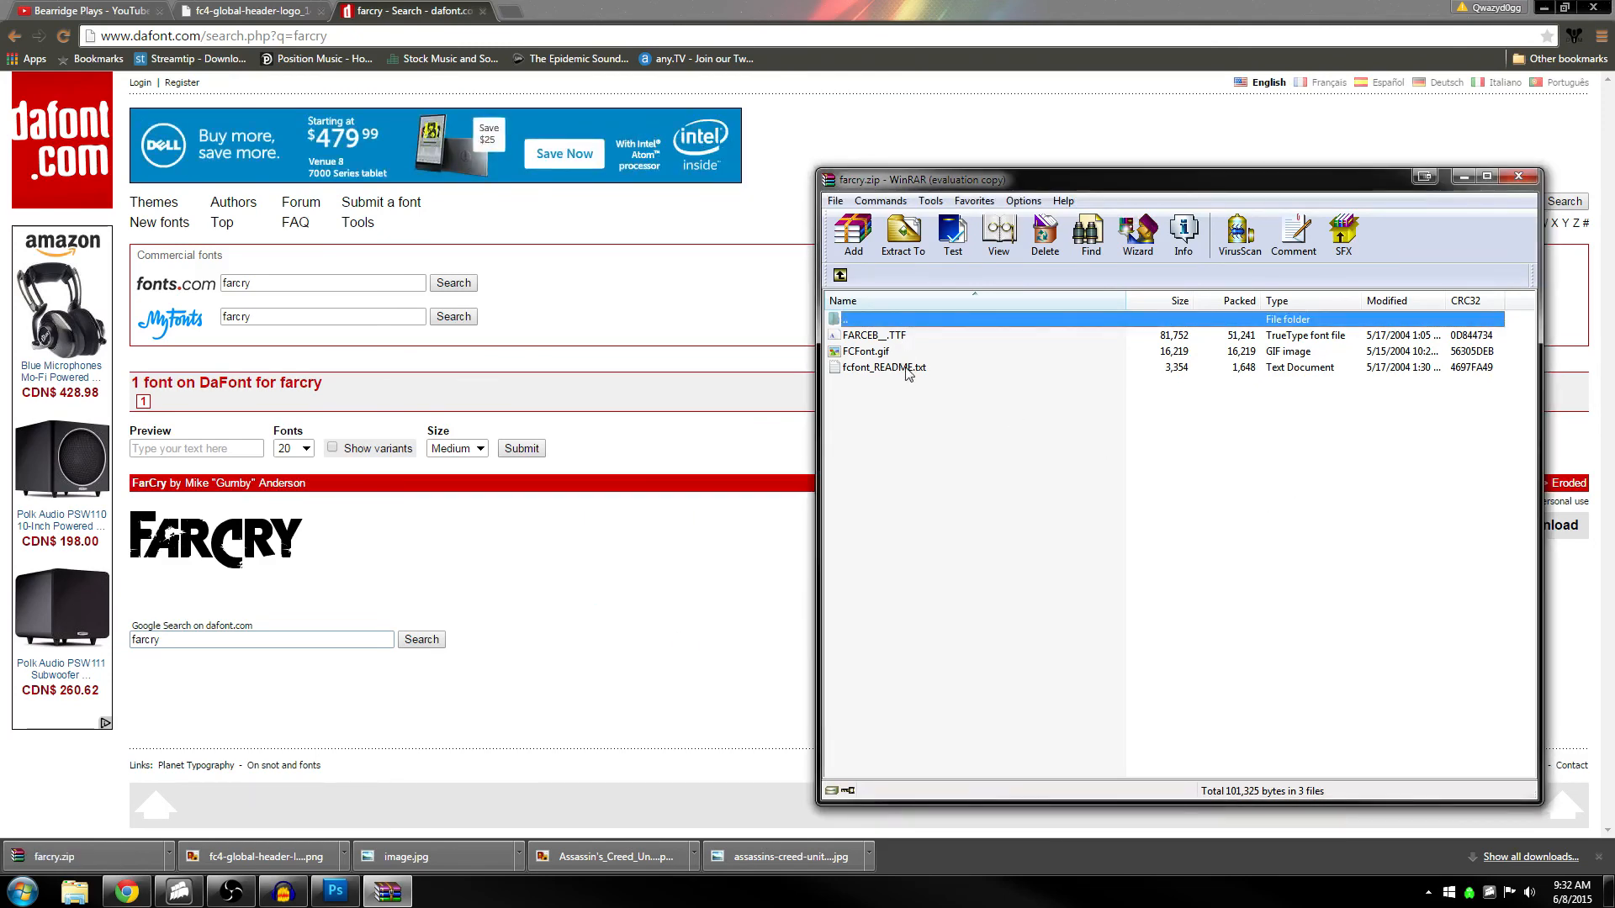
{"action": "double_click", "coordinate": [898, 337]}
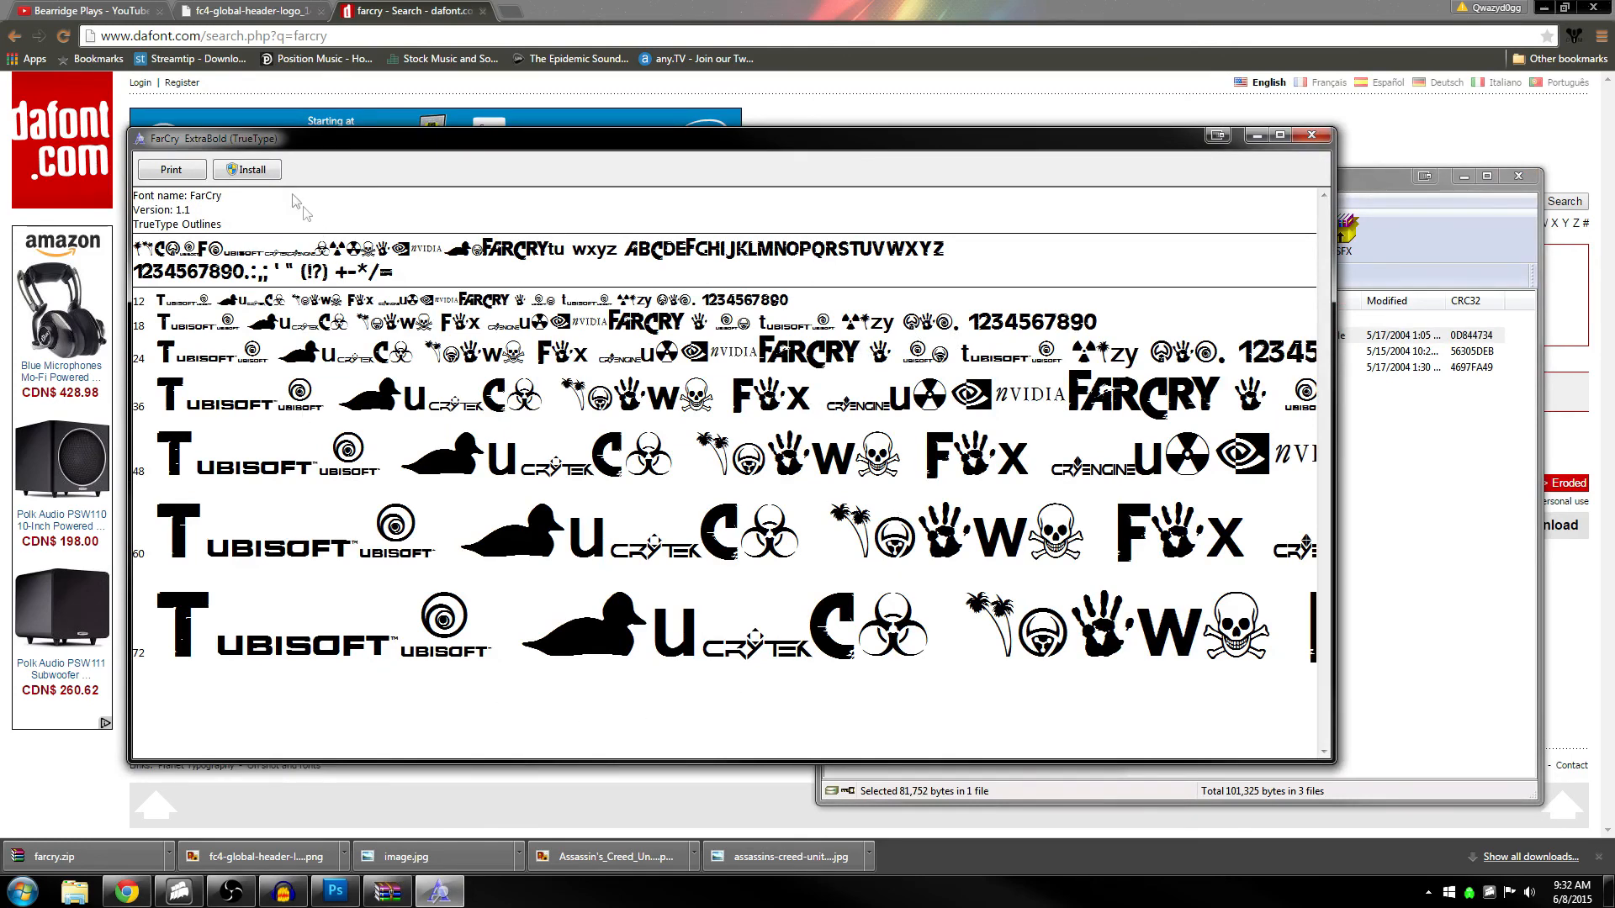
{"action": "left_click", "coordinate": [248, 170]}
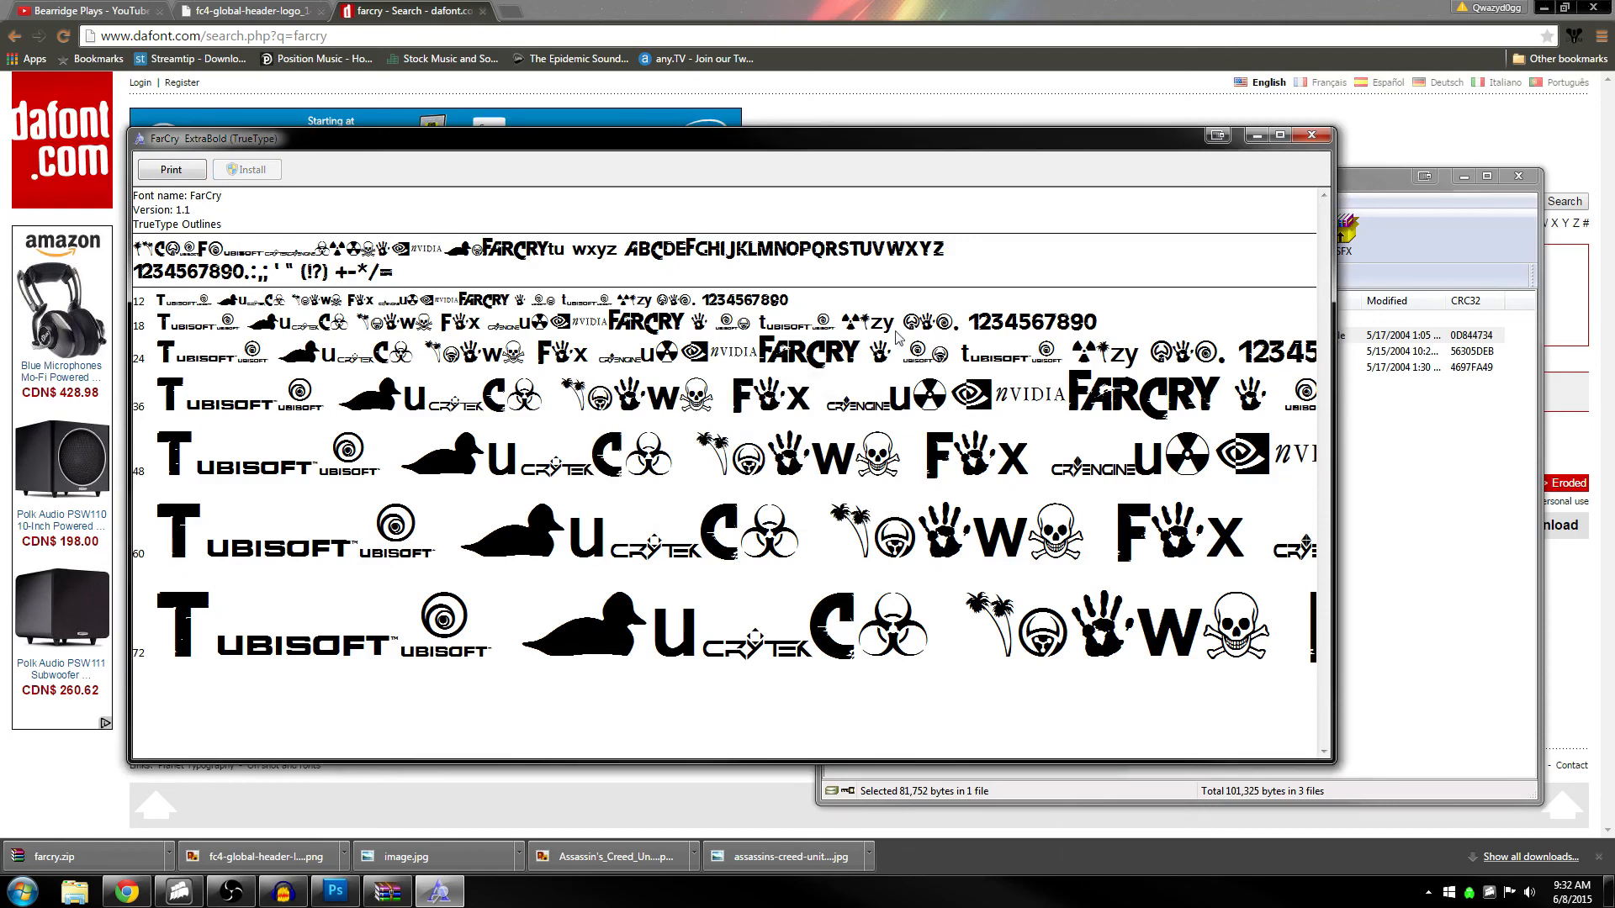
{"action": "left_click", "coordinate": [1311, 135]}
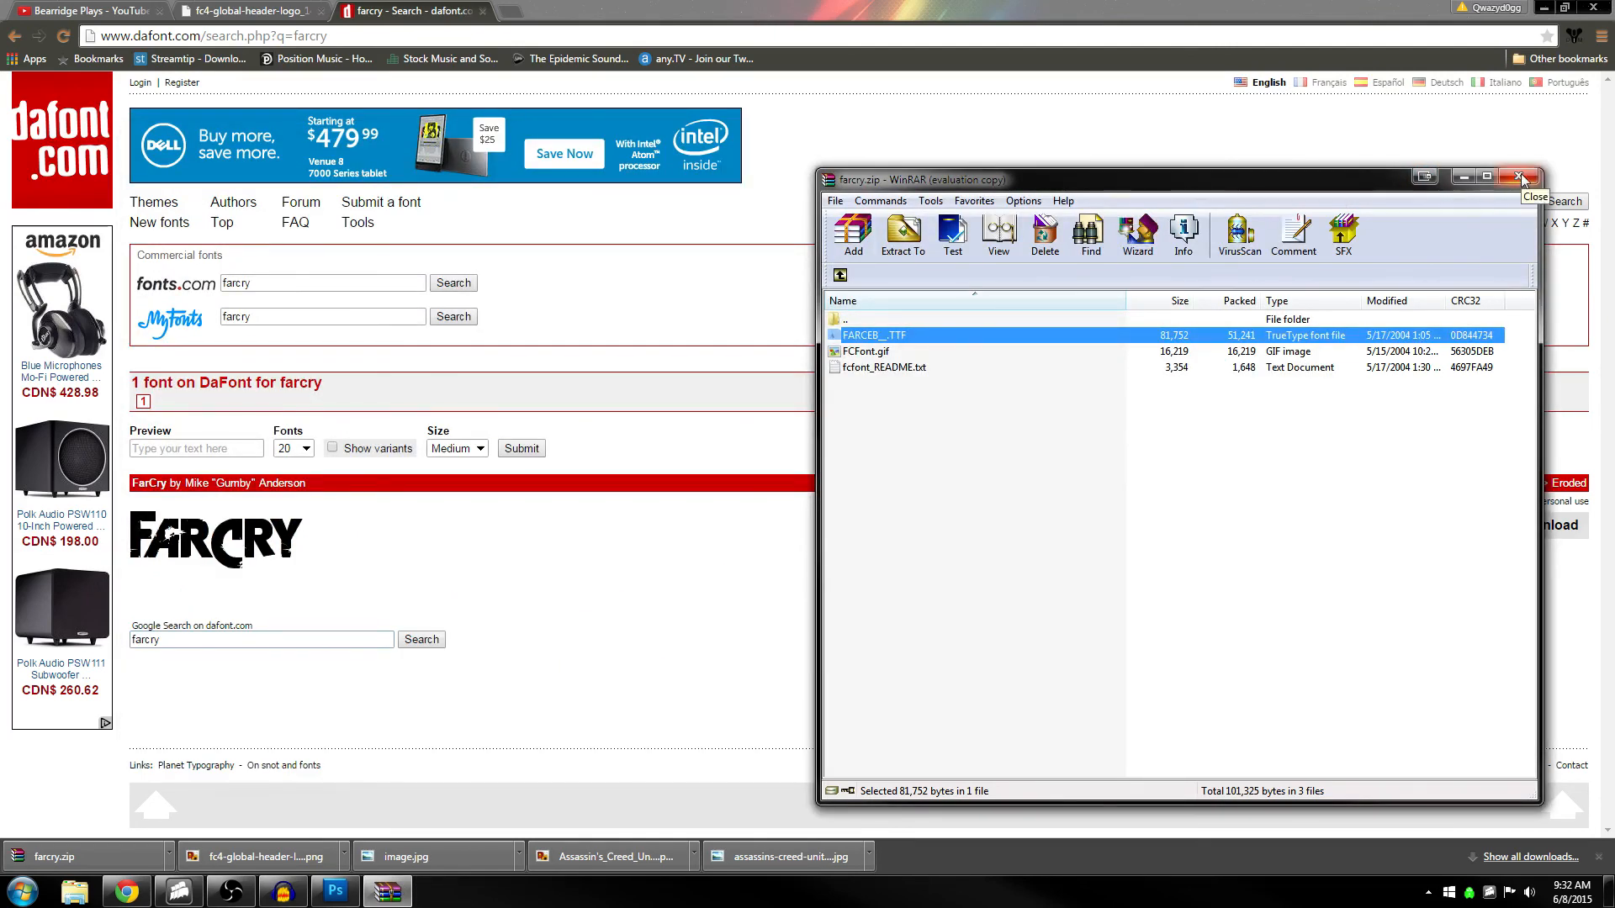
{"action": "left_click", "coordinate": [1519, 176]}
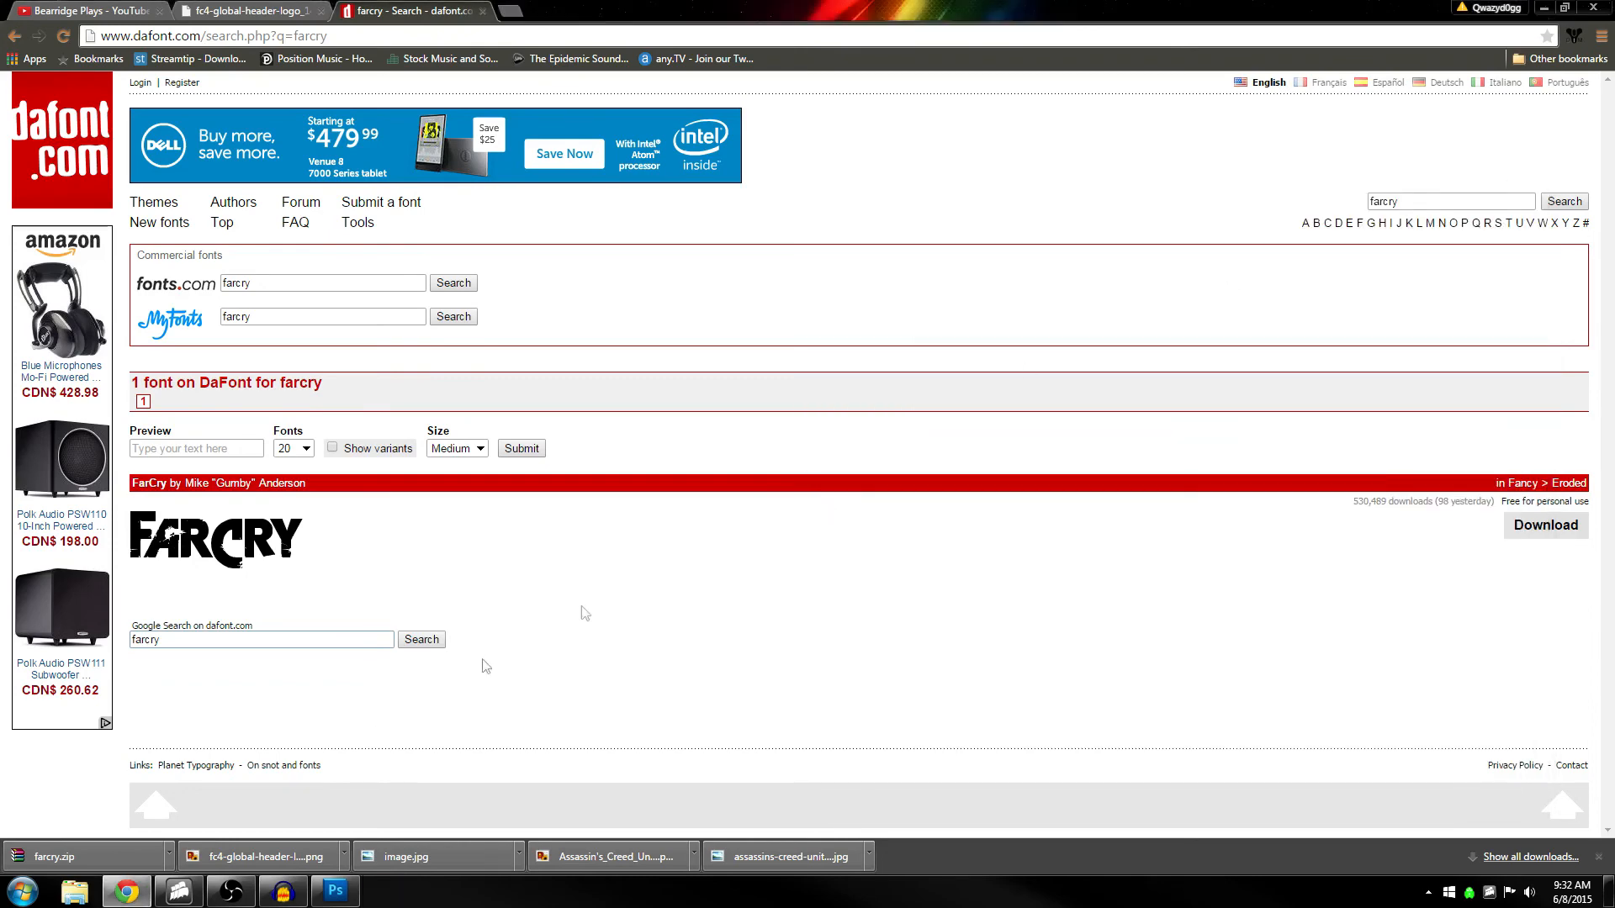
Switch to Photoshop, start a text line in the sky above the logo, and set its font to FarCry
{"action": "left_click", "coordinate": [337, 889]}
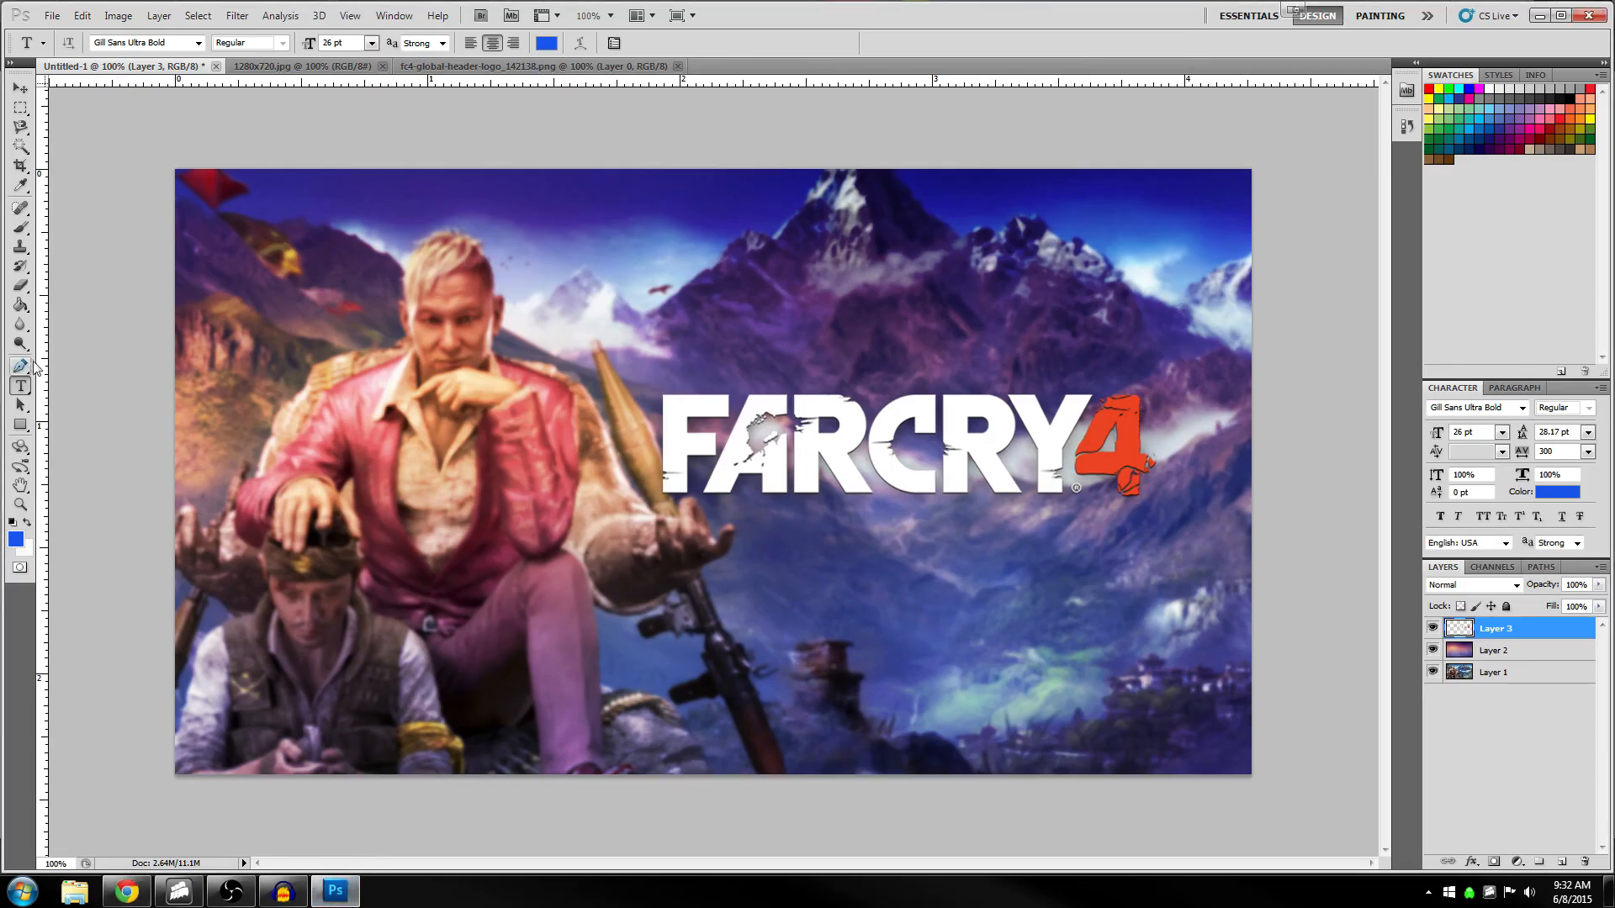
{"action": "left_click", "coordinate": [620, 266]}
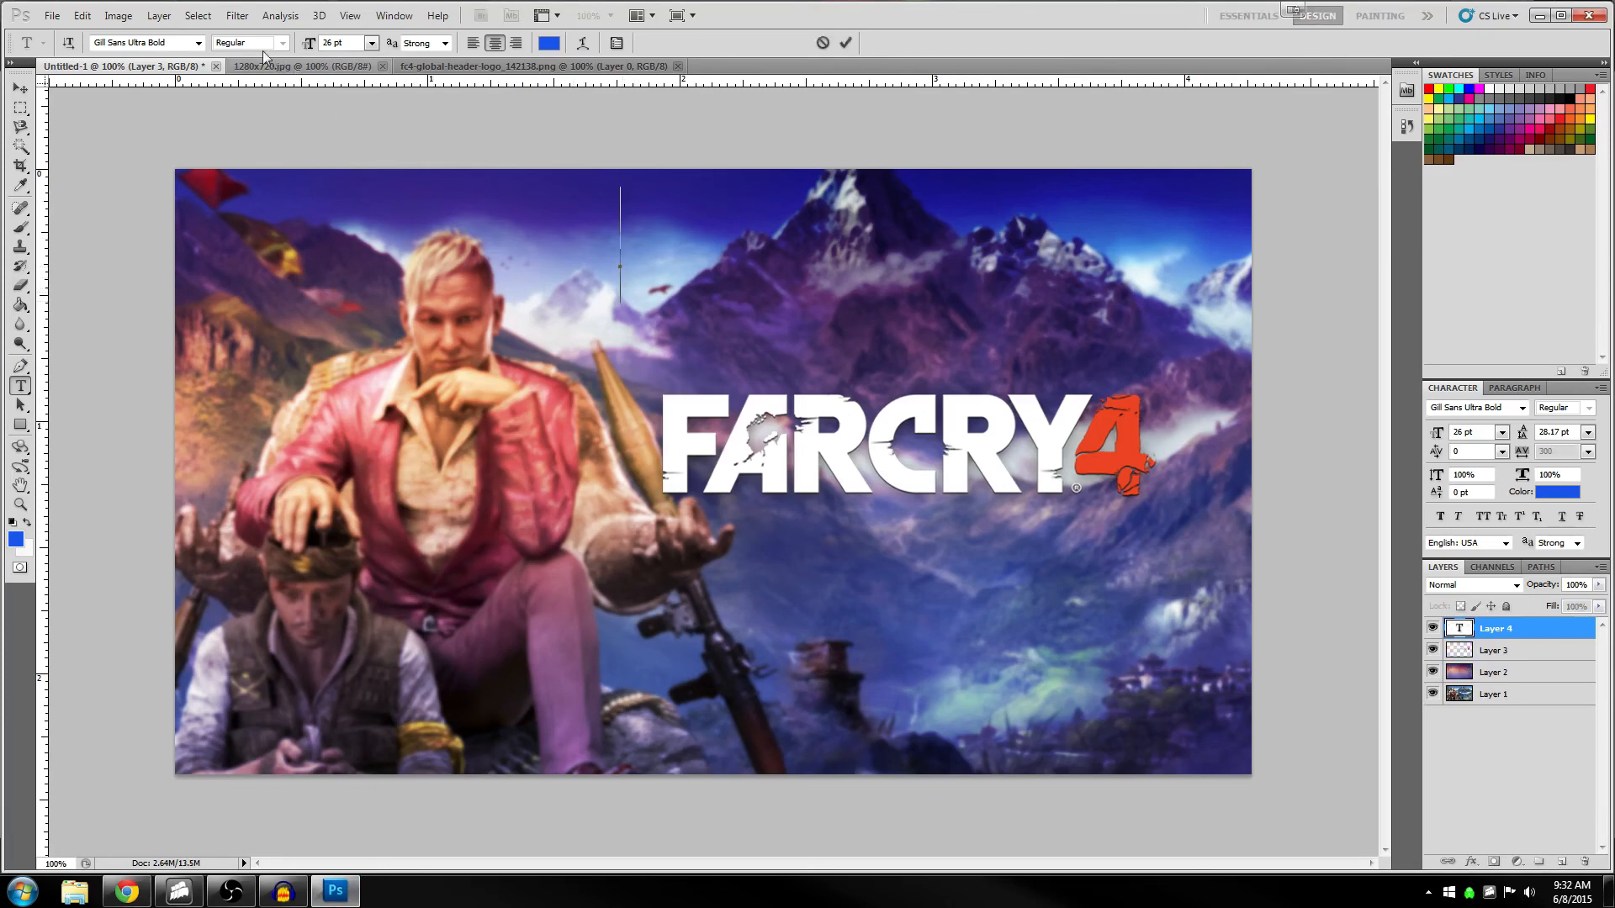
{"action": "left_click", "coordinate": [199, 42]}
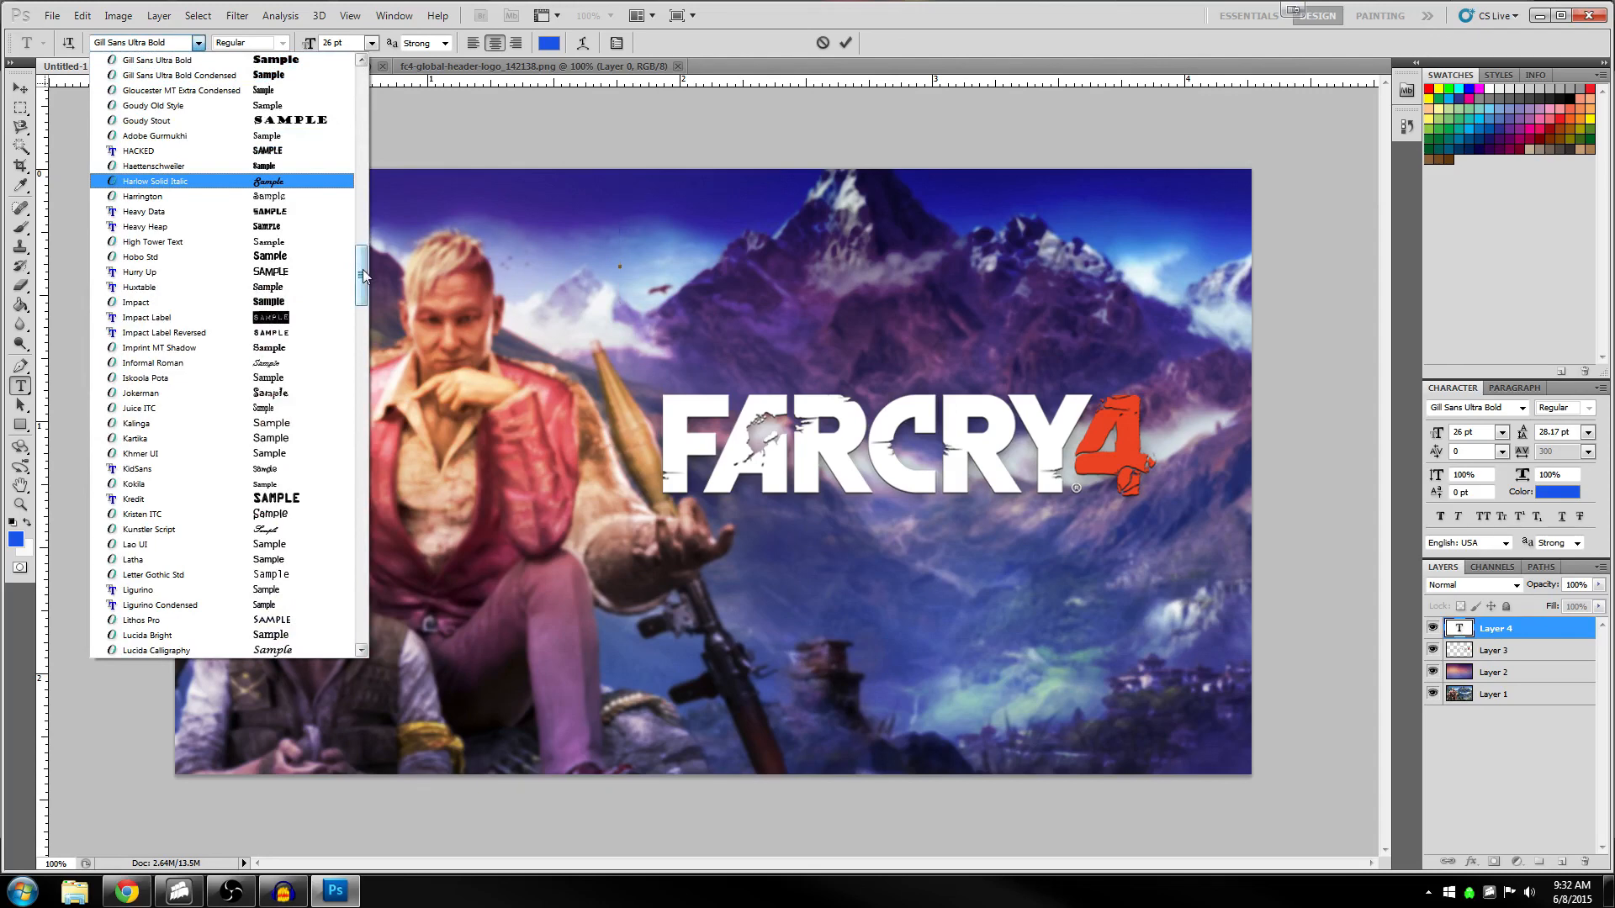
{"action": "scroll", "coordinate": [362, 269], "scroll_direction": "up", "scroll_amount": 5}
{"action": "left_click_drag", "start_coordinate": [362, 252], "coordinate": [359, 225]}
{"action": "left_click", "coordinate": [253, 120]}
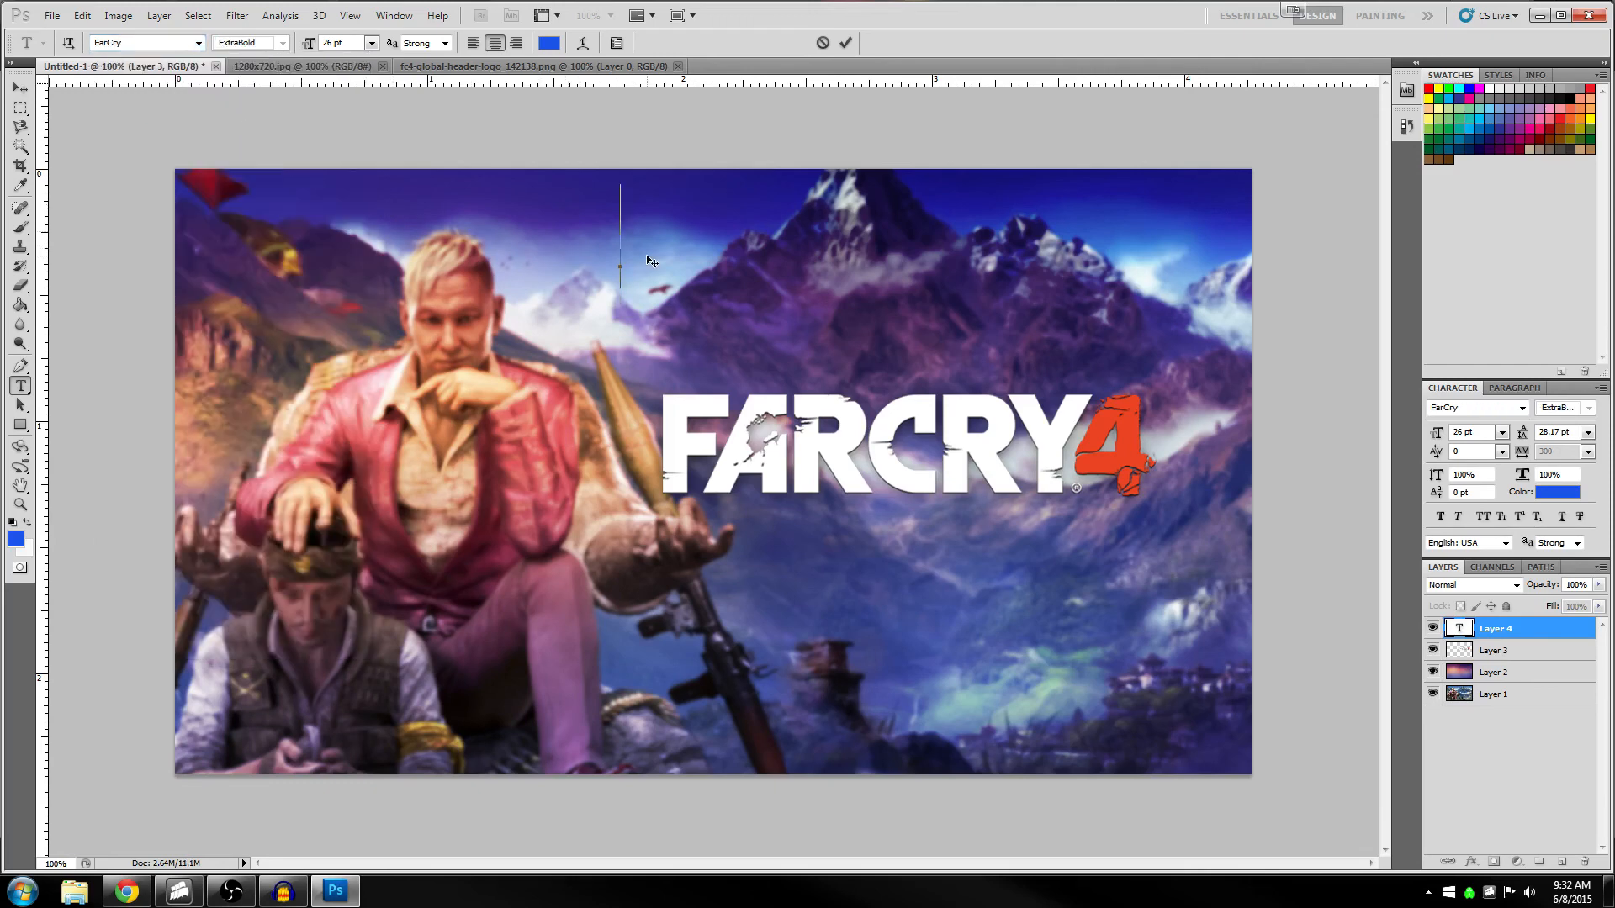
Try out the FarCry font with a first name in mixed case, then erase the text
{"action": "type", "text": "Brett"}
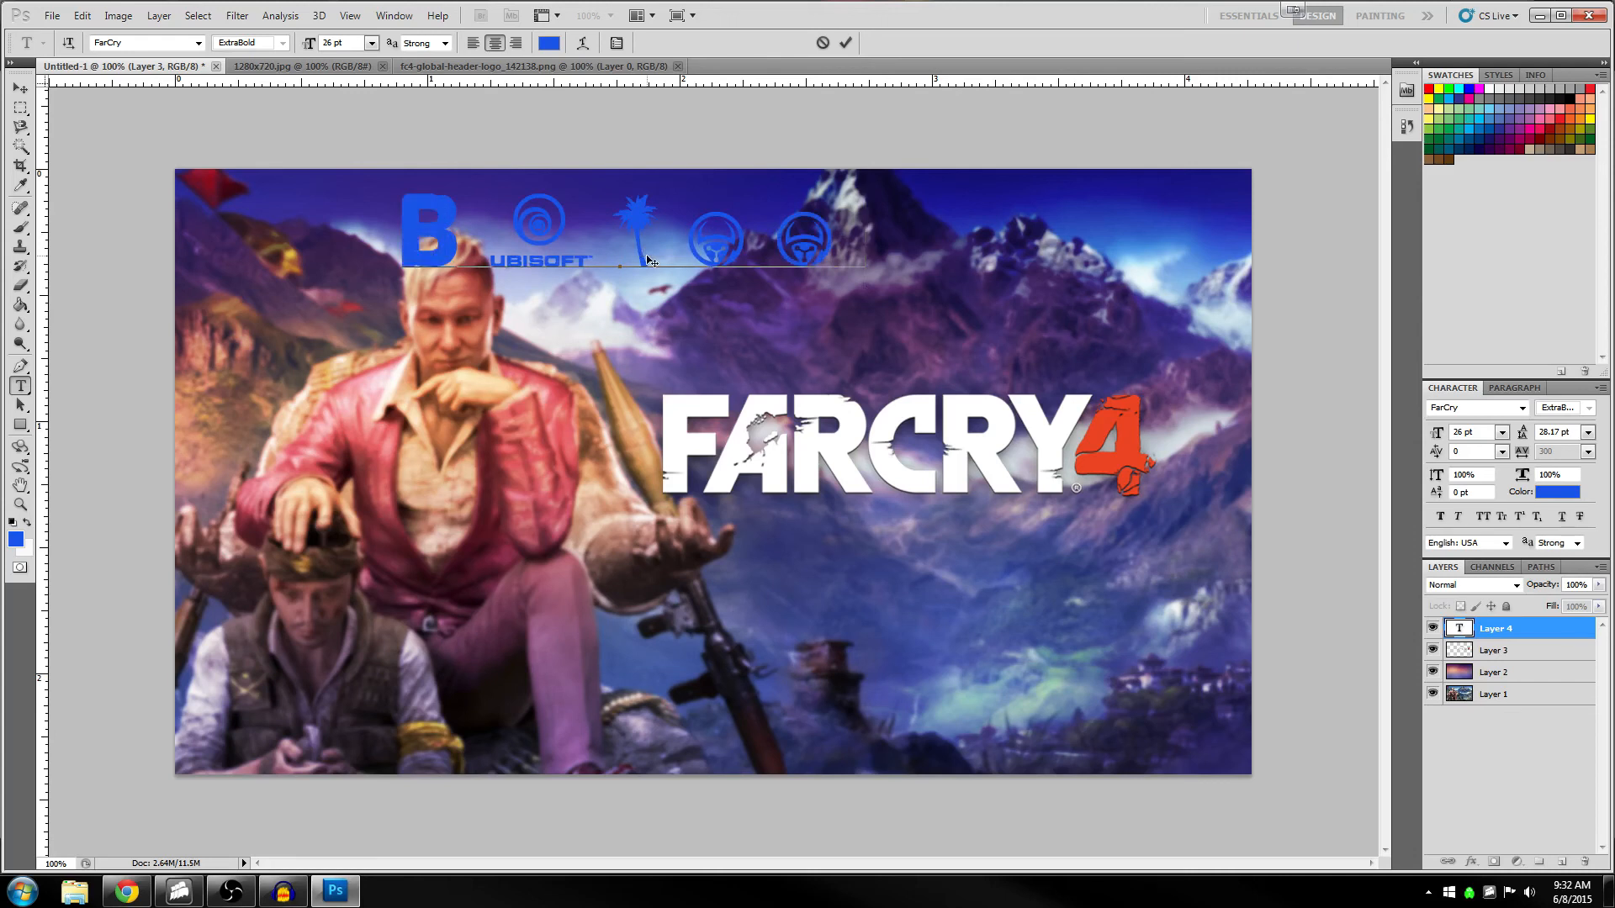
{"action": "key", "text": "BackSpace"}
{"action": "key", "text": "BackSpace"}
{"action": "key", "text": "BackSpace"}
{"action": "key", "text": "BackSpace"}
{"action": "key", "text": "BackSpace"}
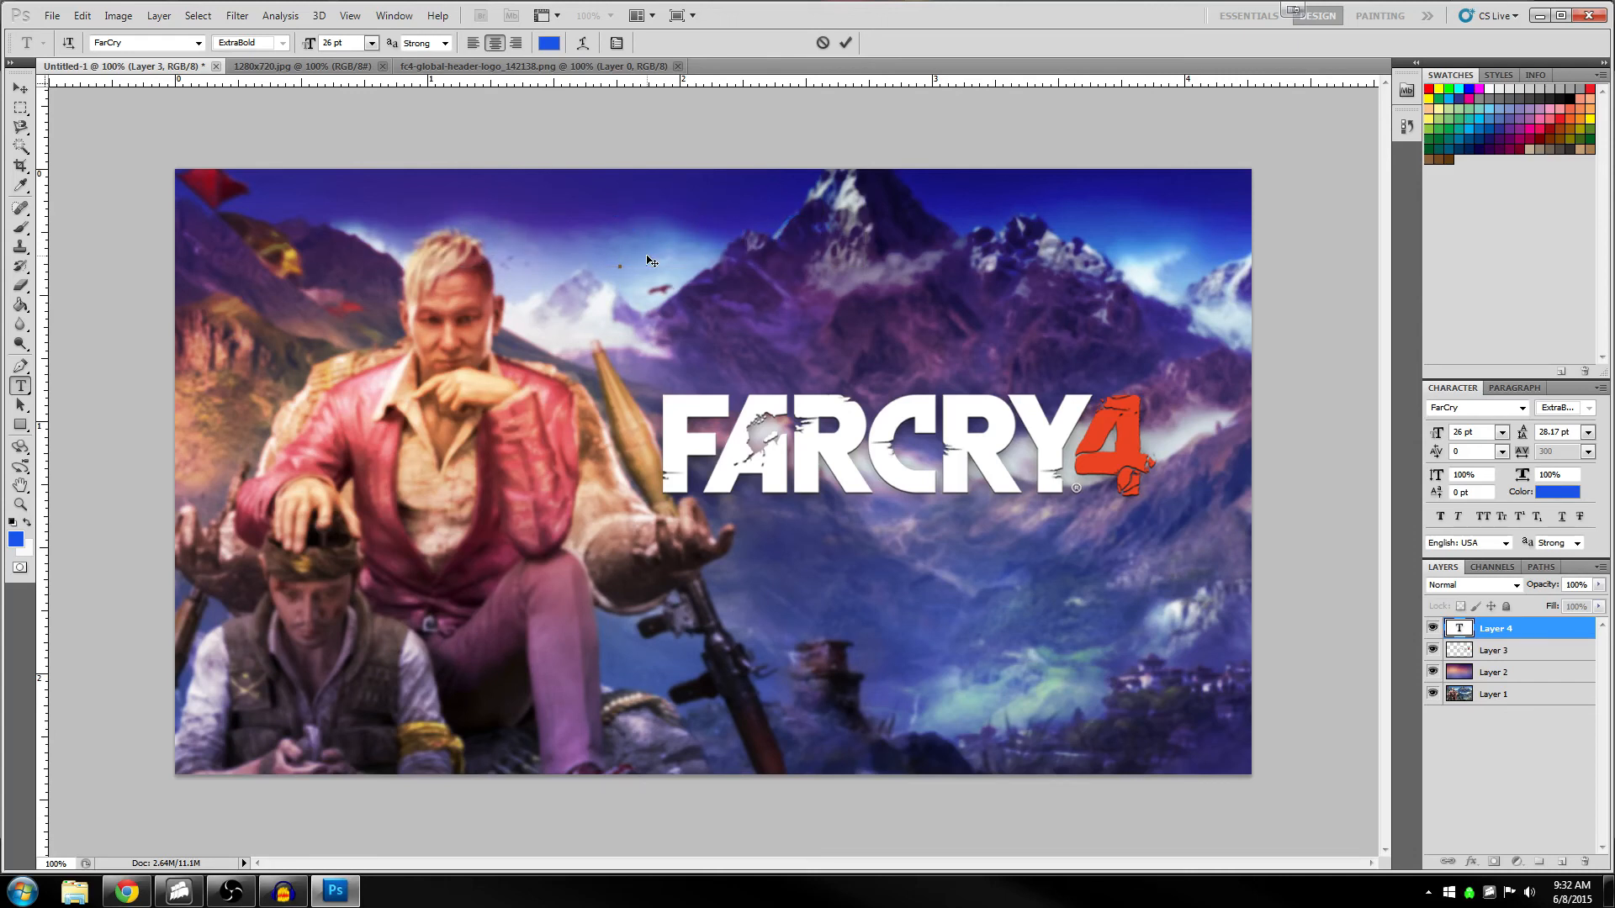
Change the font of the empty text line above the logo to Impact
{"action": "left_click", "coordinate": [200, 42]}
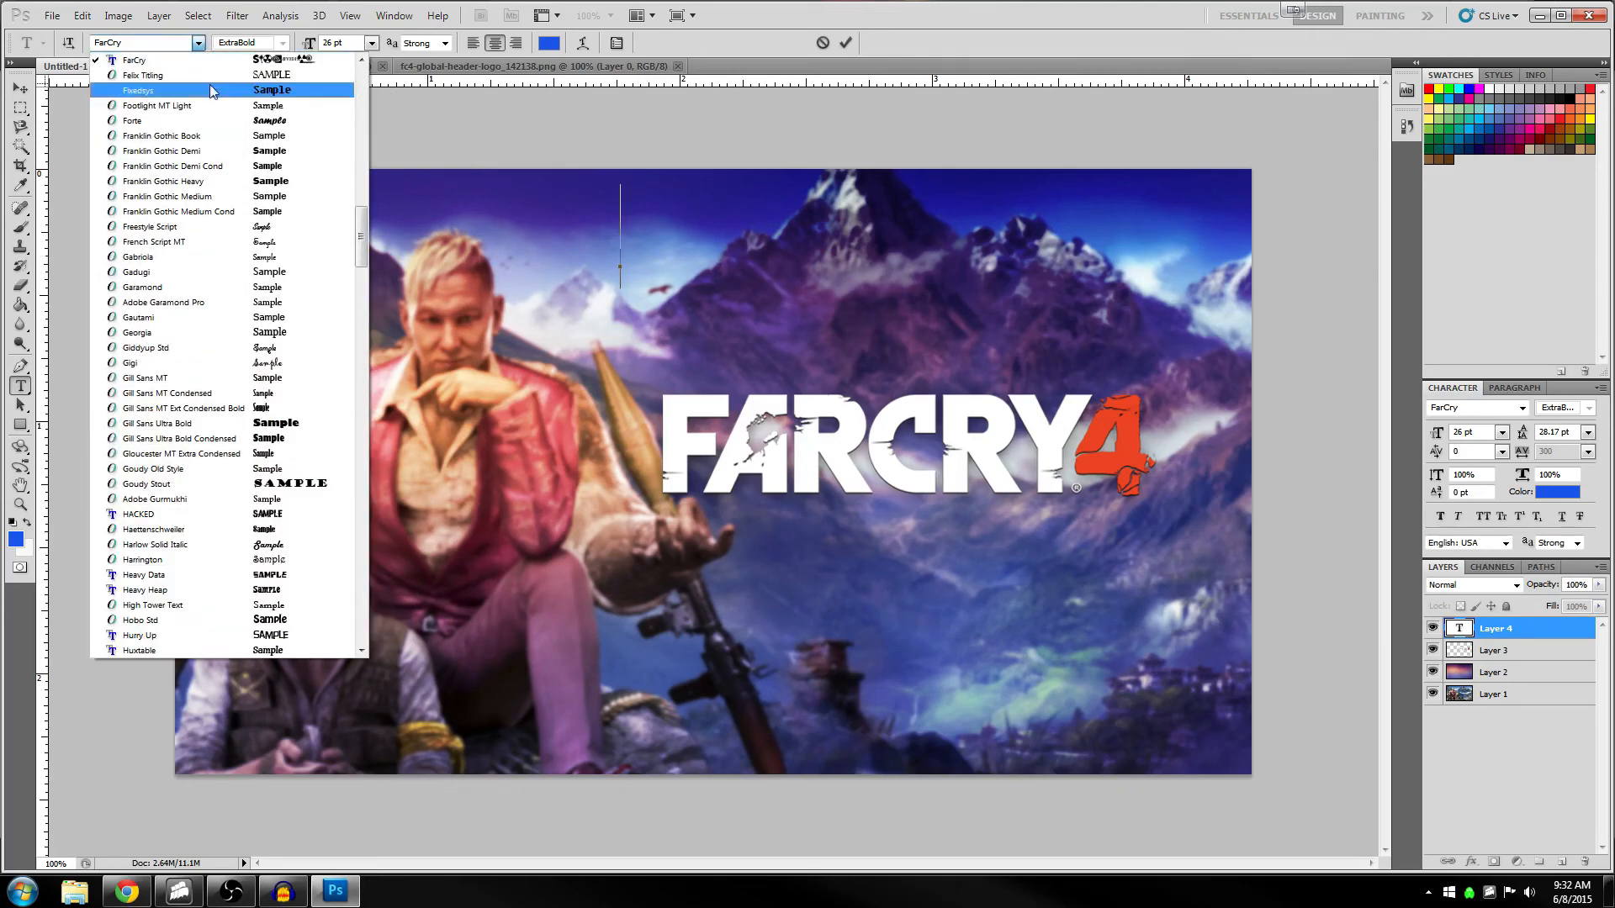
{"action": "scroll", "coordinate": [366, 240], "scroll_direction": "down", "scroll_amount": 1}
{"action": "left_click_drag", "start_coordinate": [365, 240], "coordinate": [375, 290]}
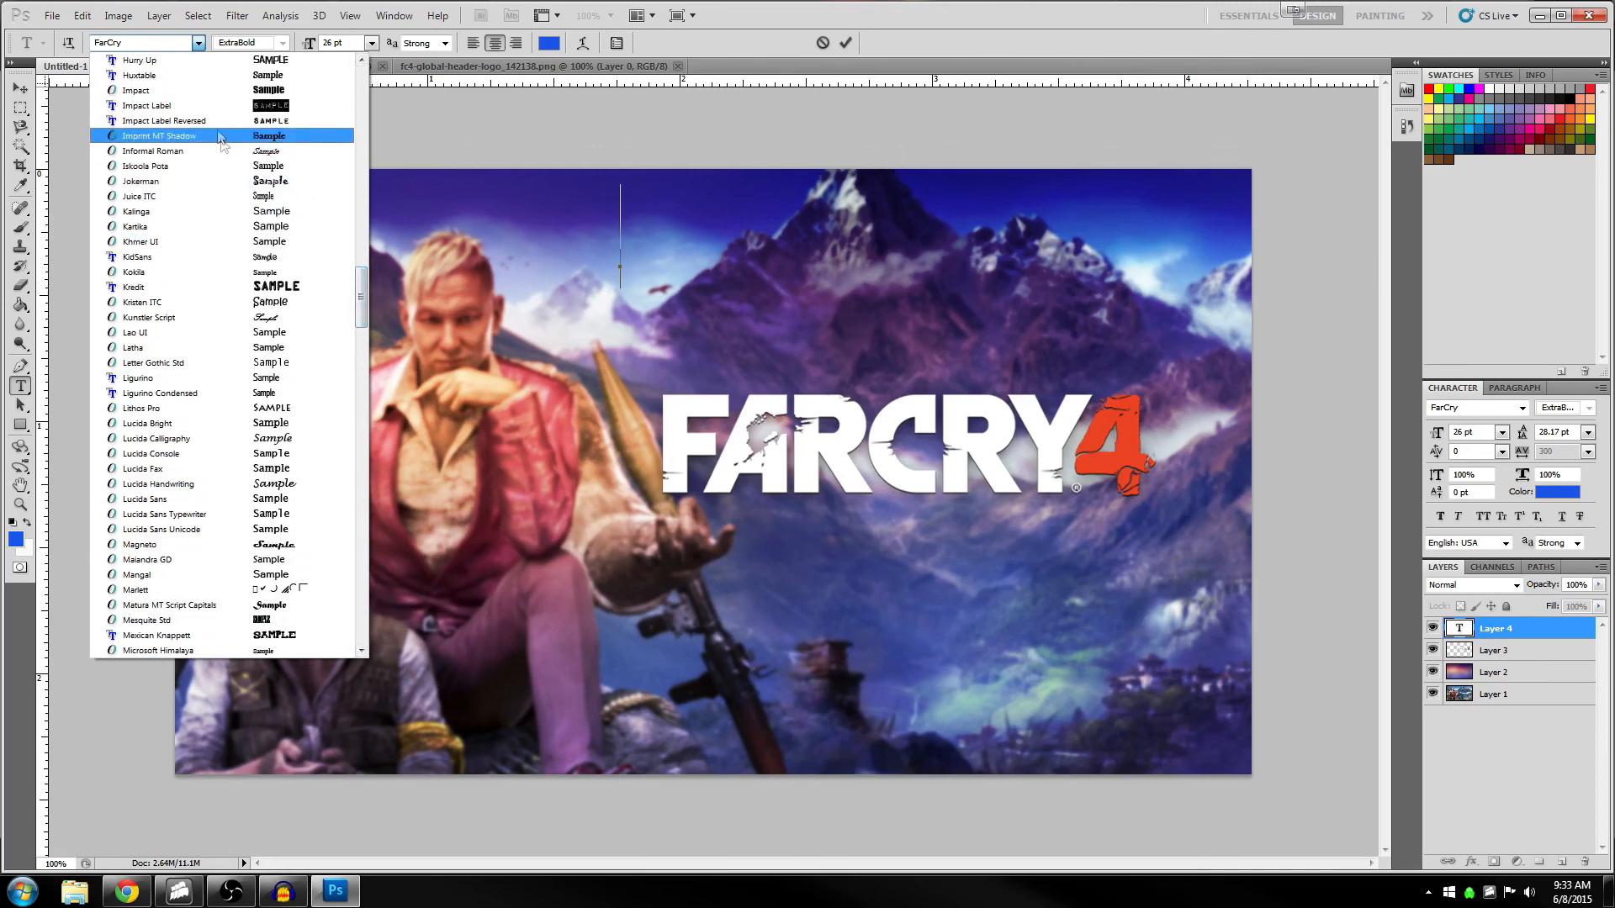
{"action": "left_click", "coordinate": [235, 90]}
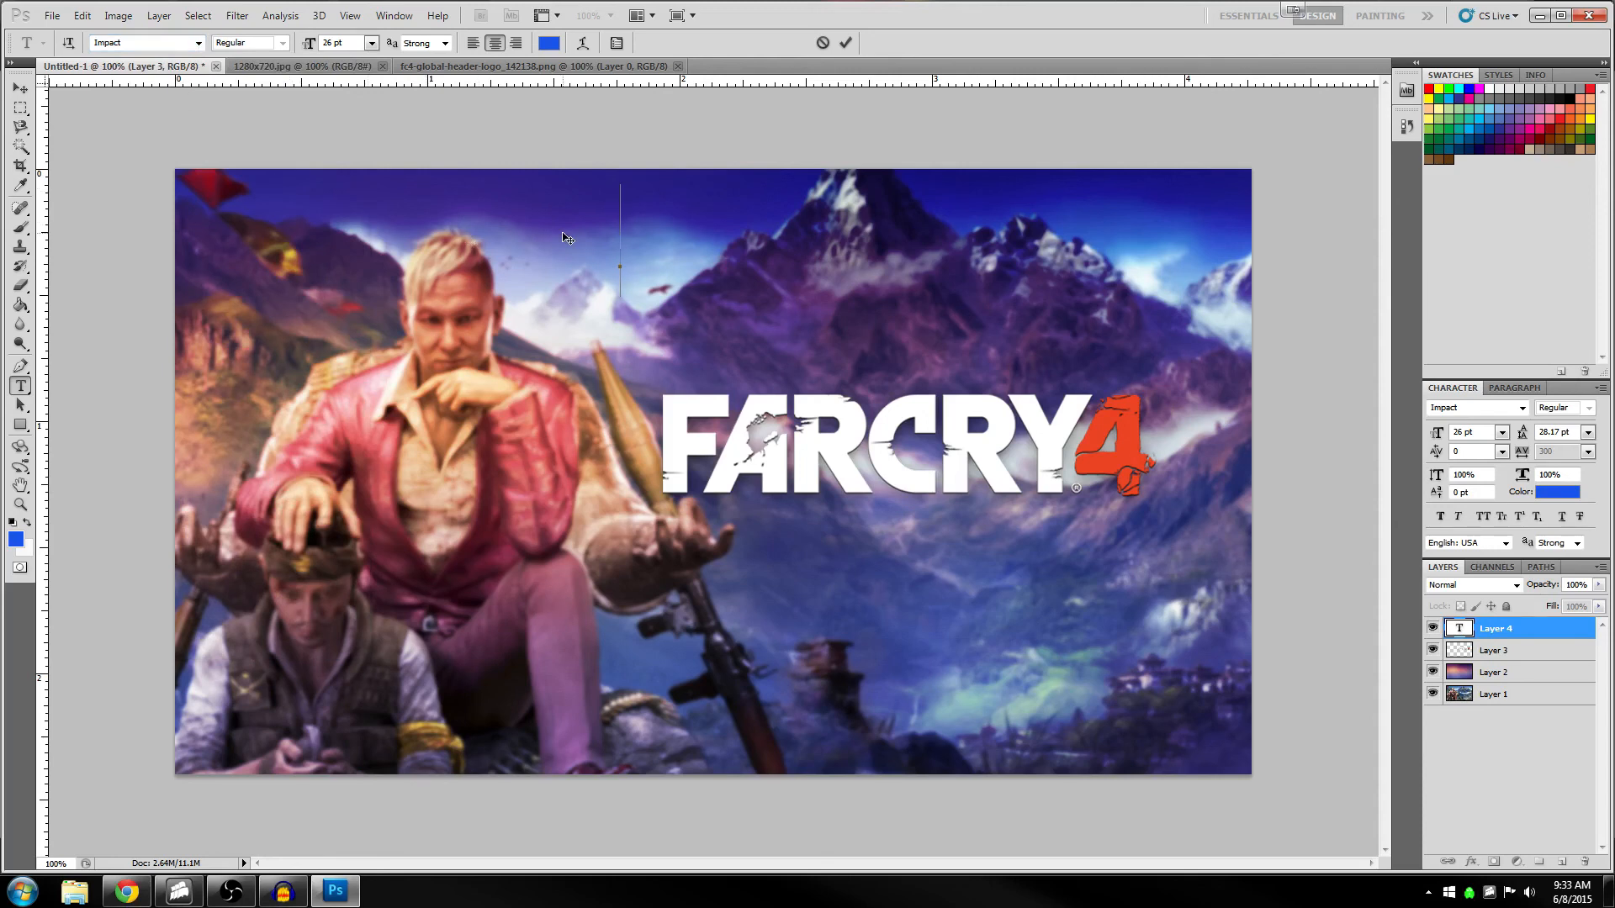
Enter "Bearridge Plays" as the text, checking the channel name's spelling on its YouTube page in the browser
{"action": "type", "text": "B"}
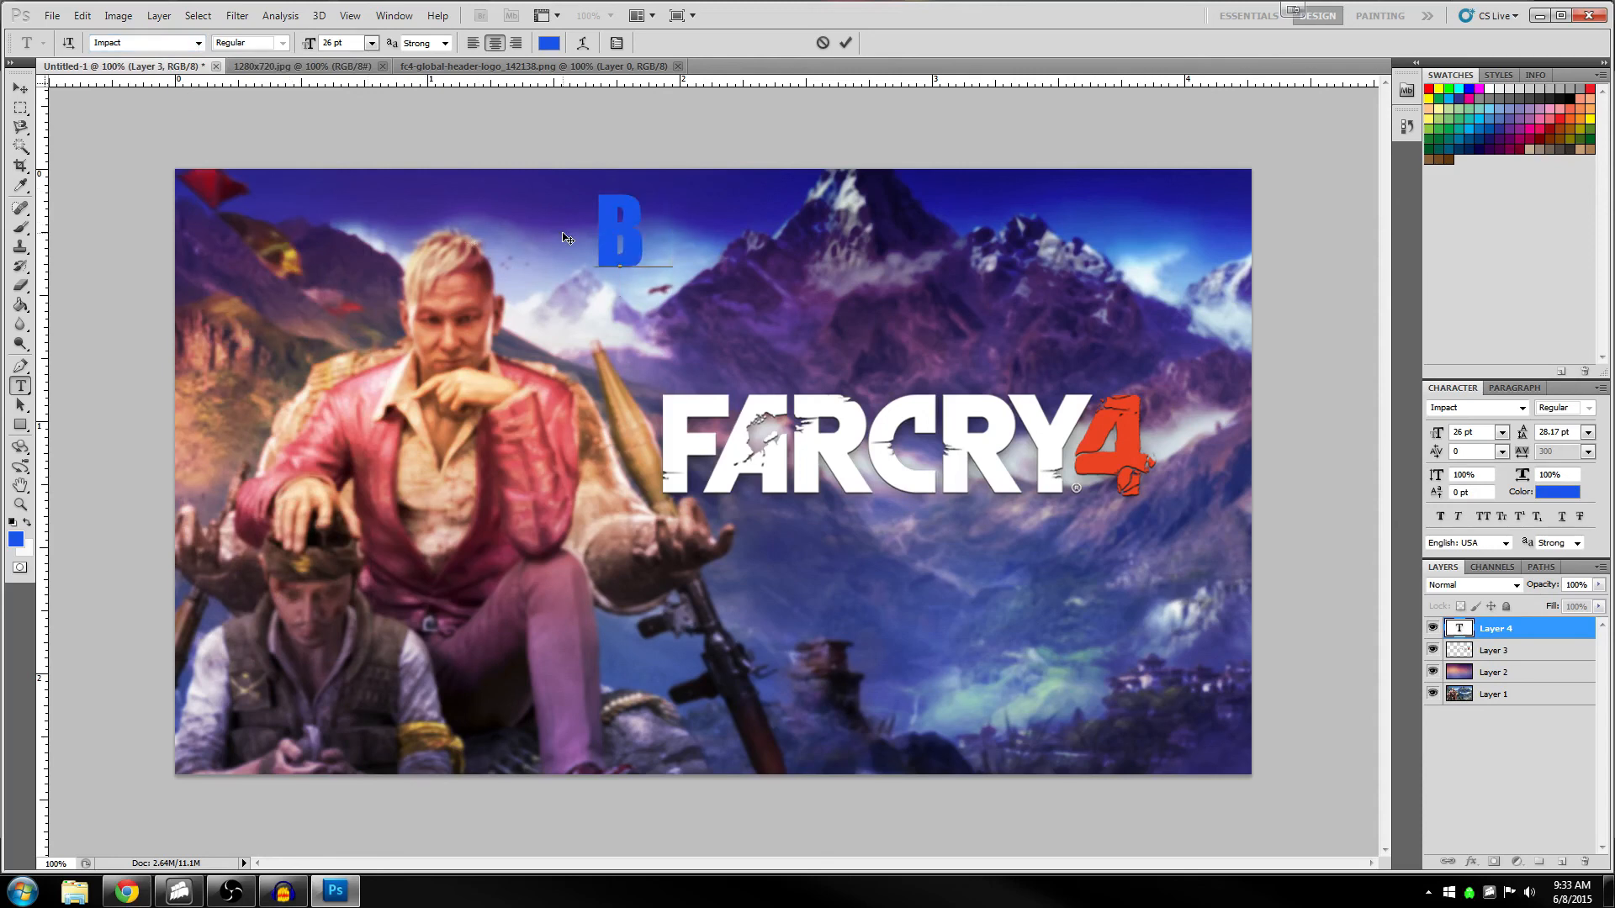
{"action": "type", "text": "earring"}
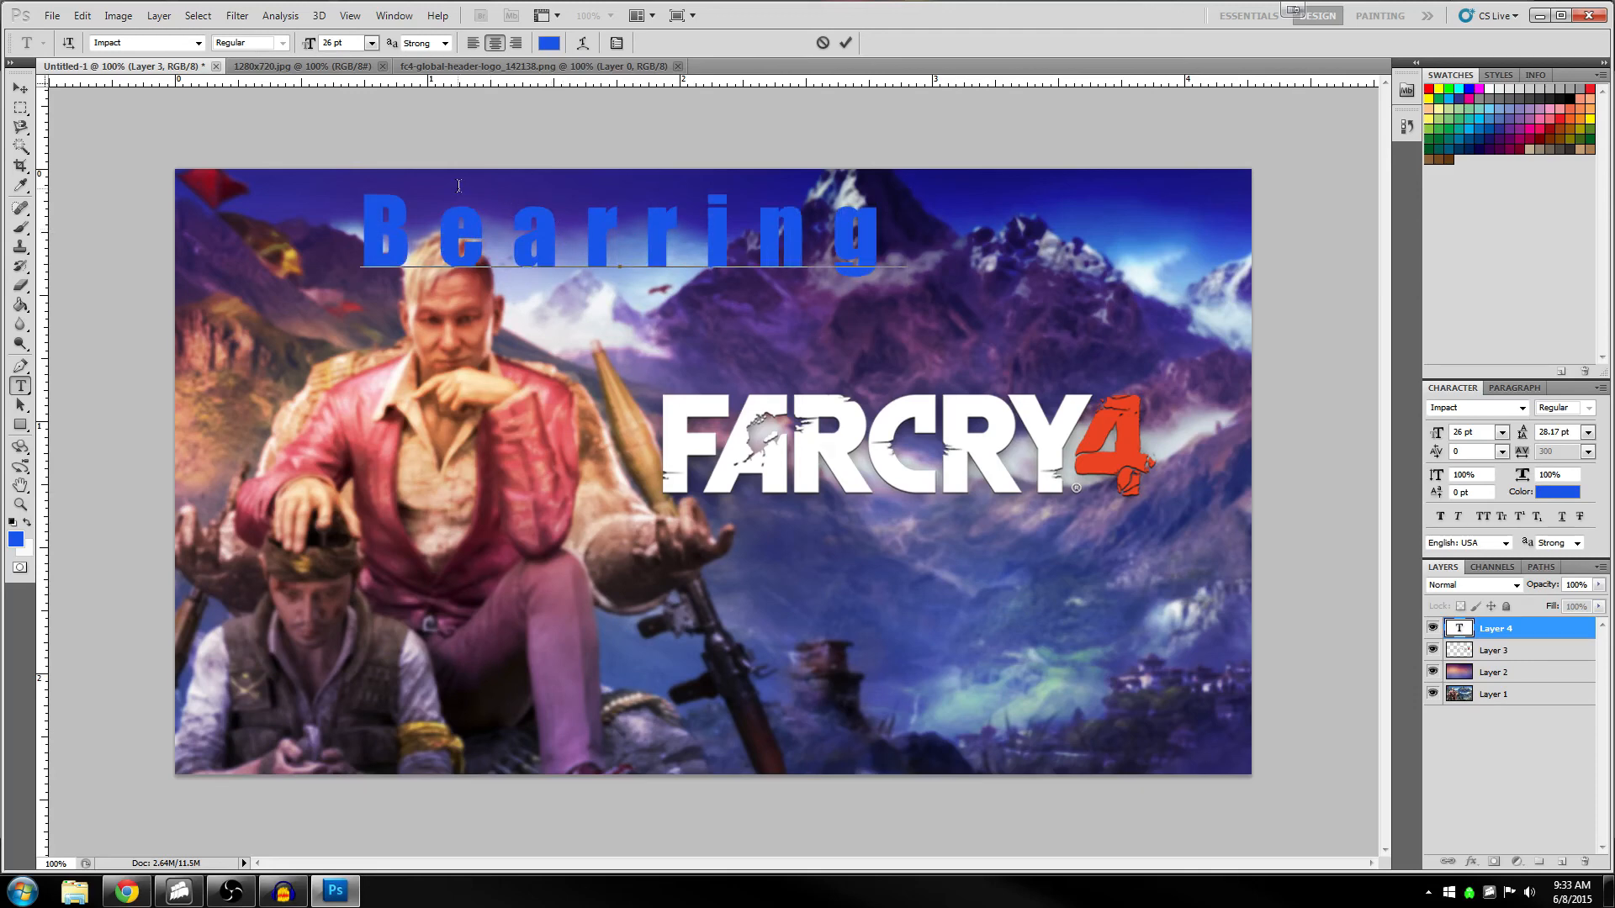
{"action": "key", "text": "alt+Tab"}
{"action": "left_click", "coordinate": [121, 10]}
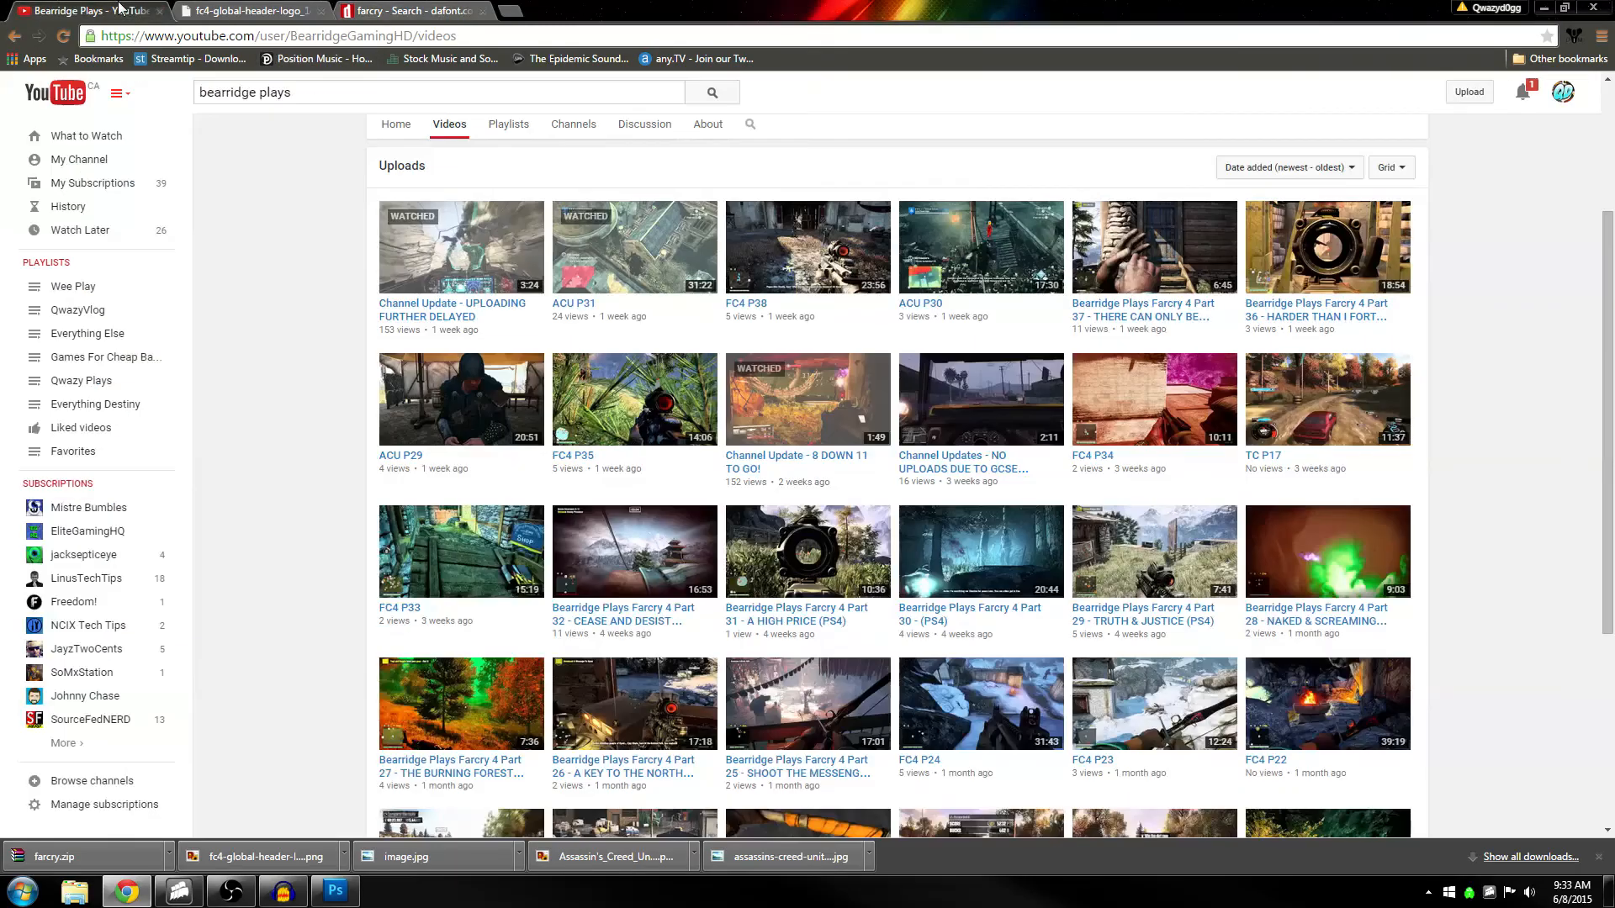
{"action": "key", "text": "alt+Tab"}
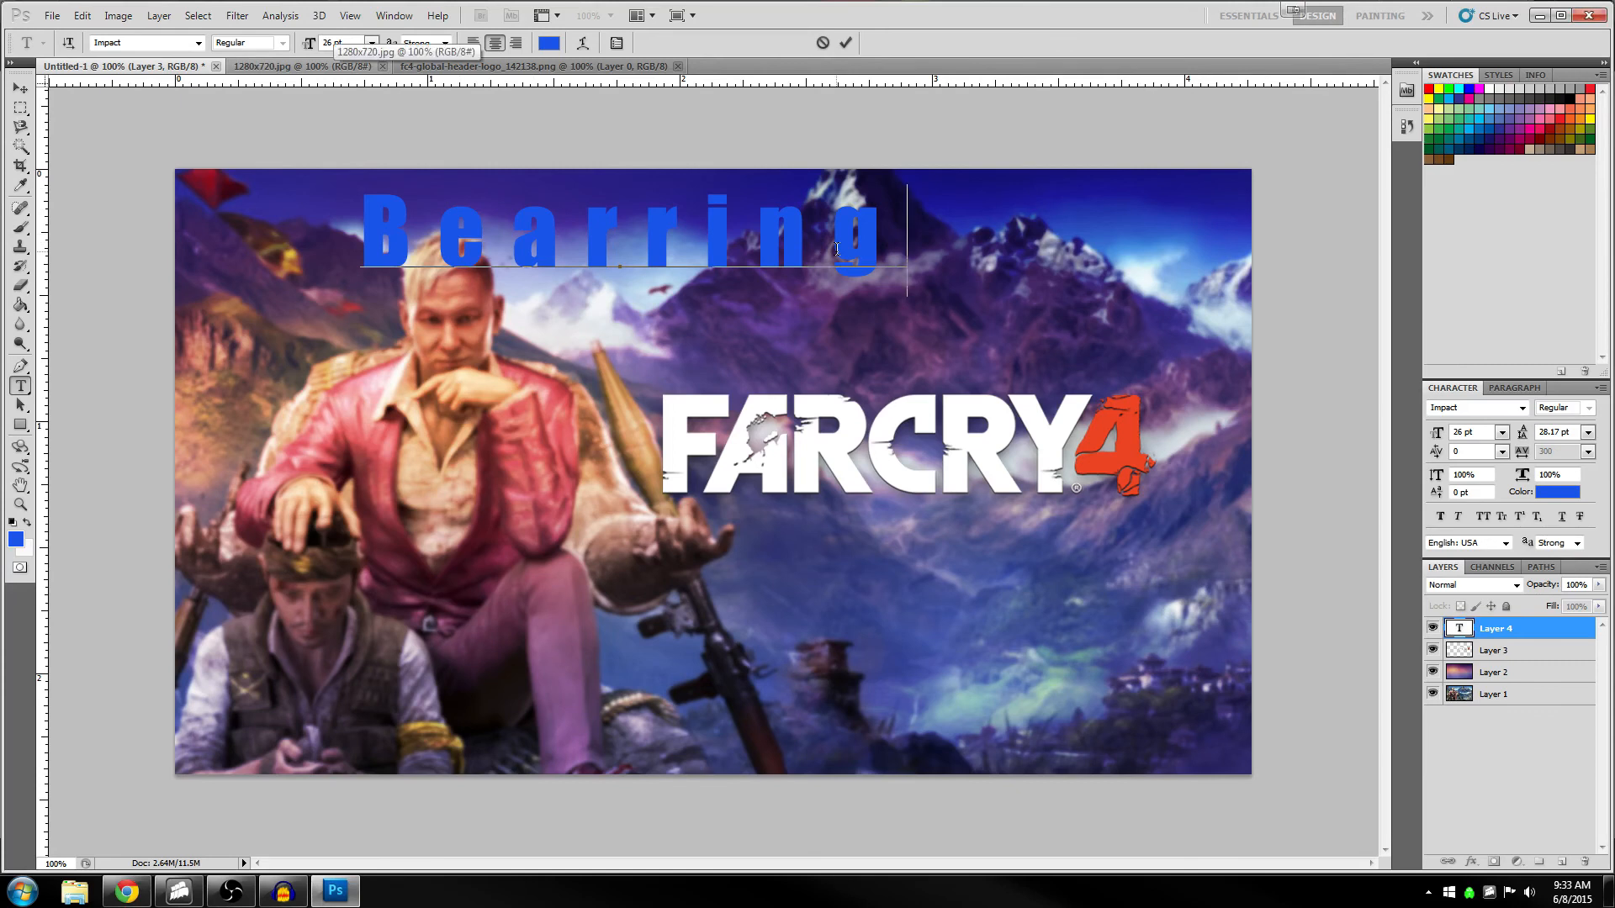
{"action": "key", "text": "BackSpace"}
{"action": "key", "text": "BackSpace"}
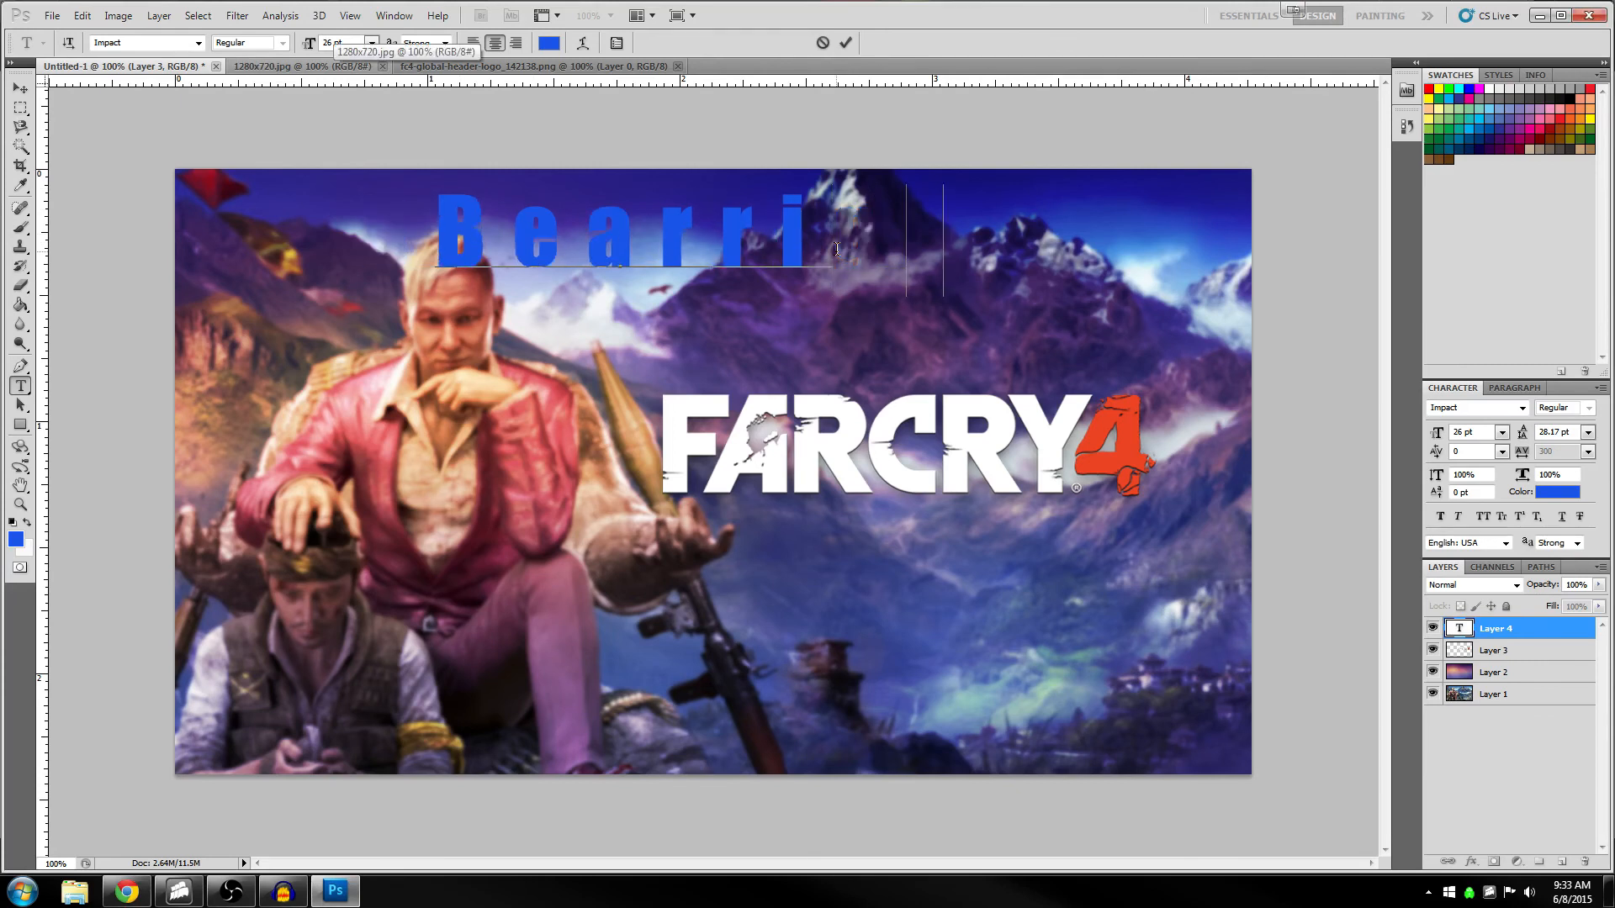
{"action": "type", "text": "dge Plays"}
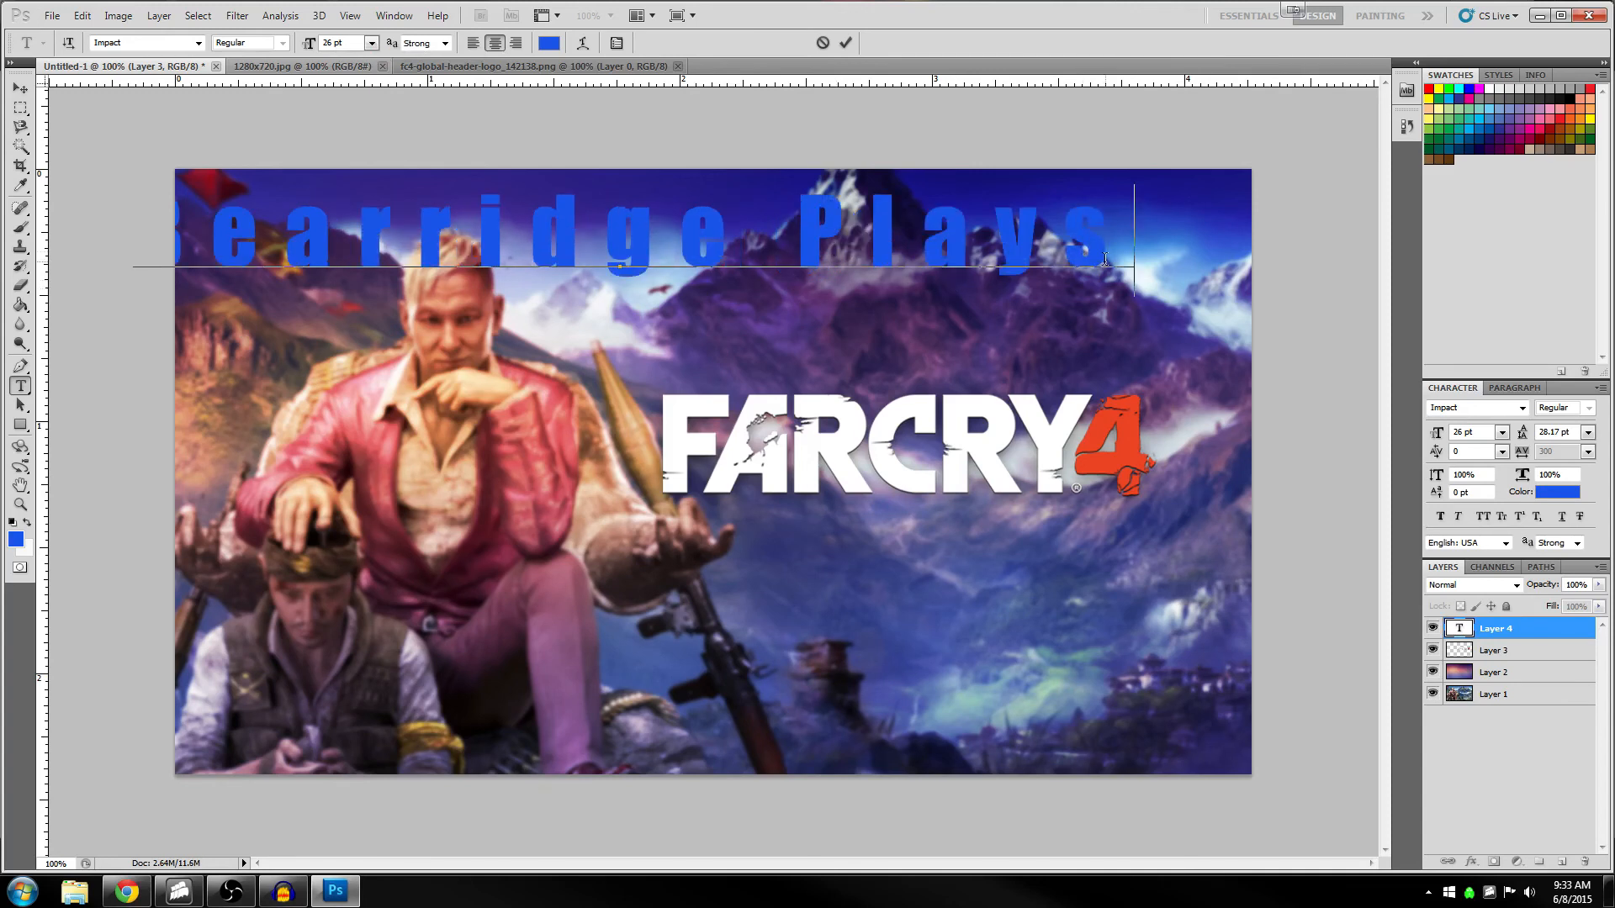
Tighten the word "Plays" by setting the kerning between its letters to -250, one letter pair at a time
{"action": "left_click", "coordinate": [1438, 457]}
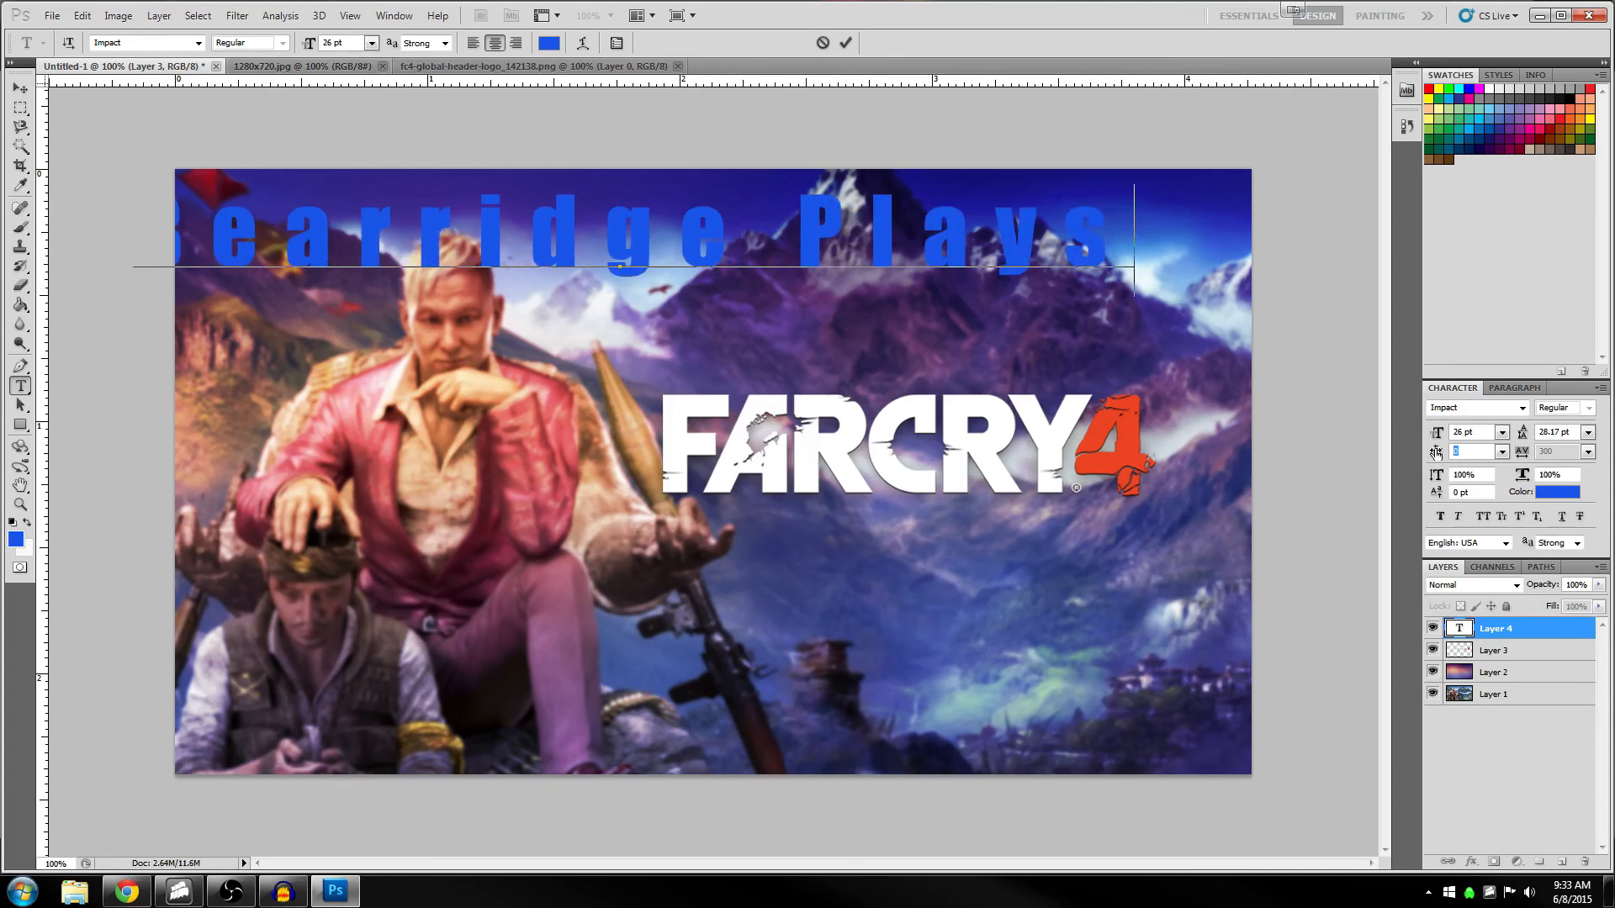
{"action": "type", "text": "-250"}
{"action": "key", "text": "Return"}
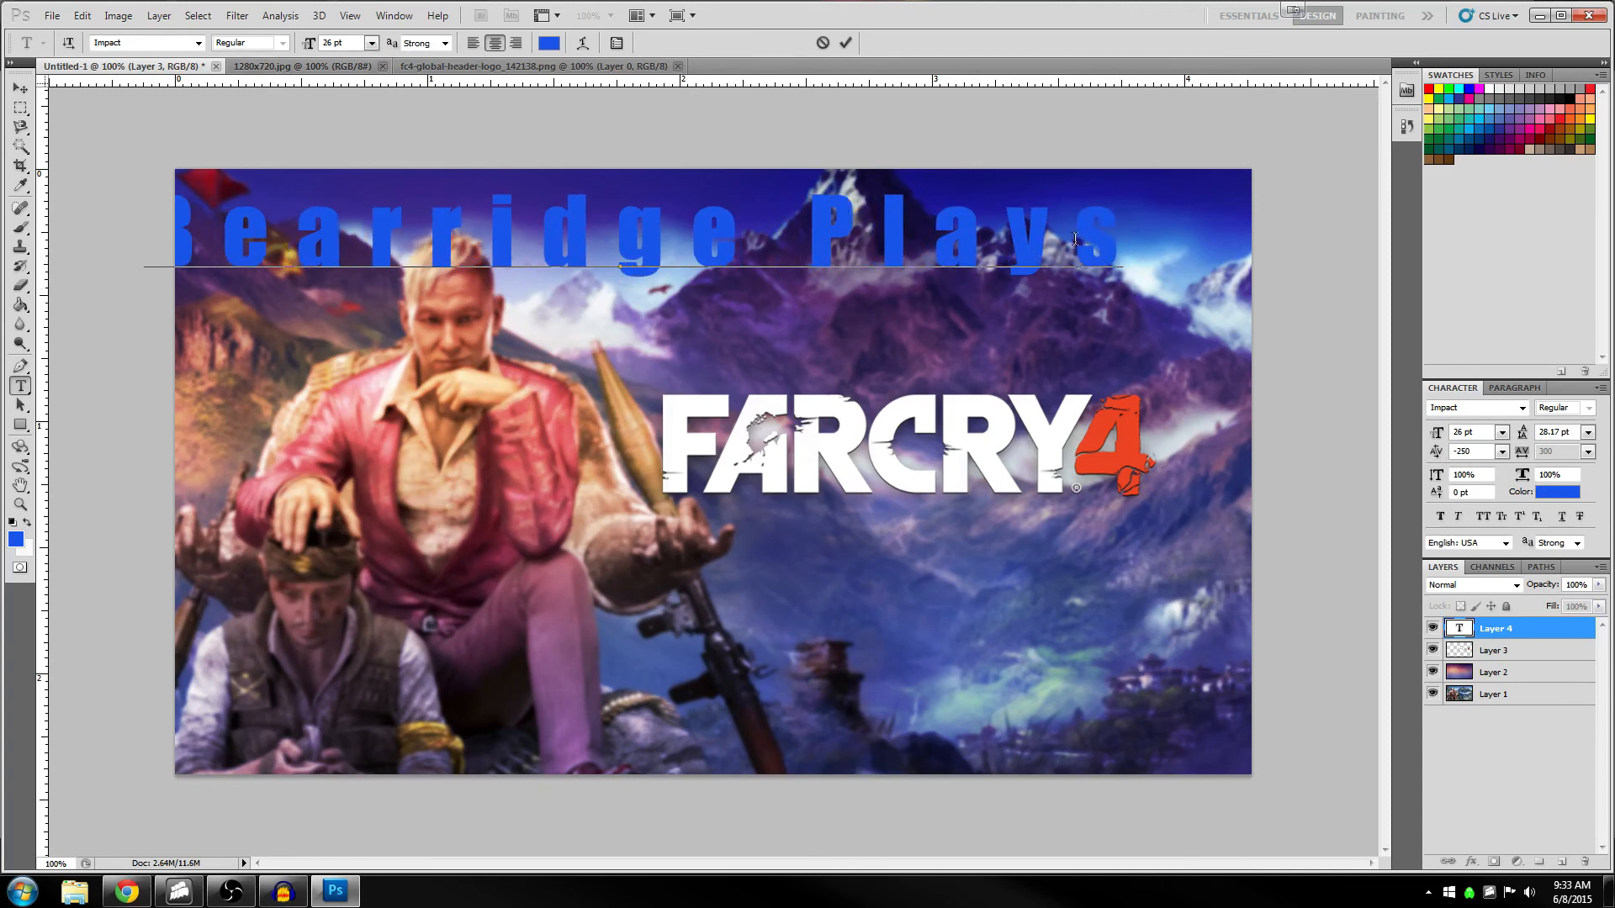
{"action": "left_click", "coordinate": [1075, 238]}
{"action": "left_click", "coordinate": [1019, 242]}
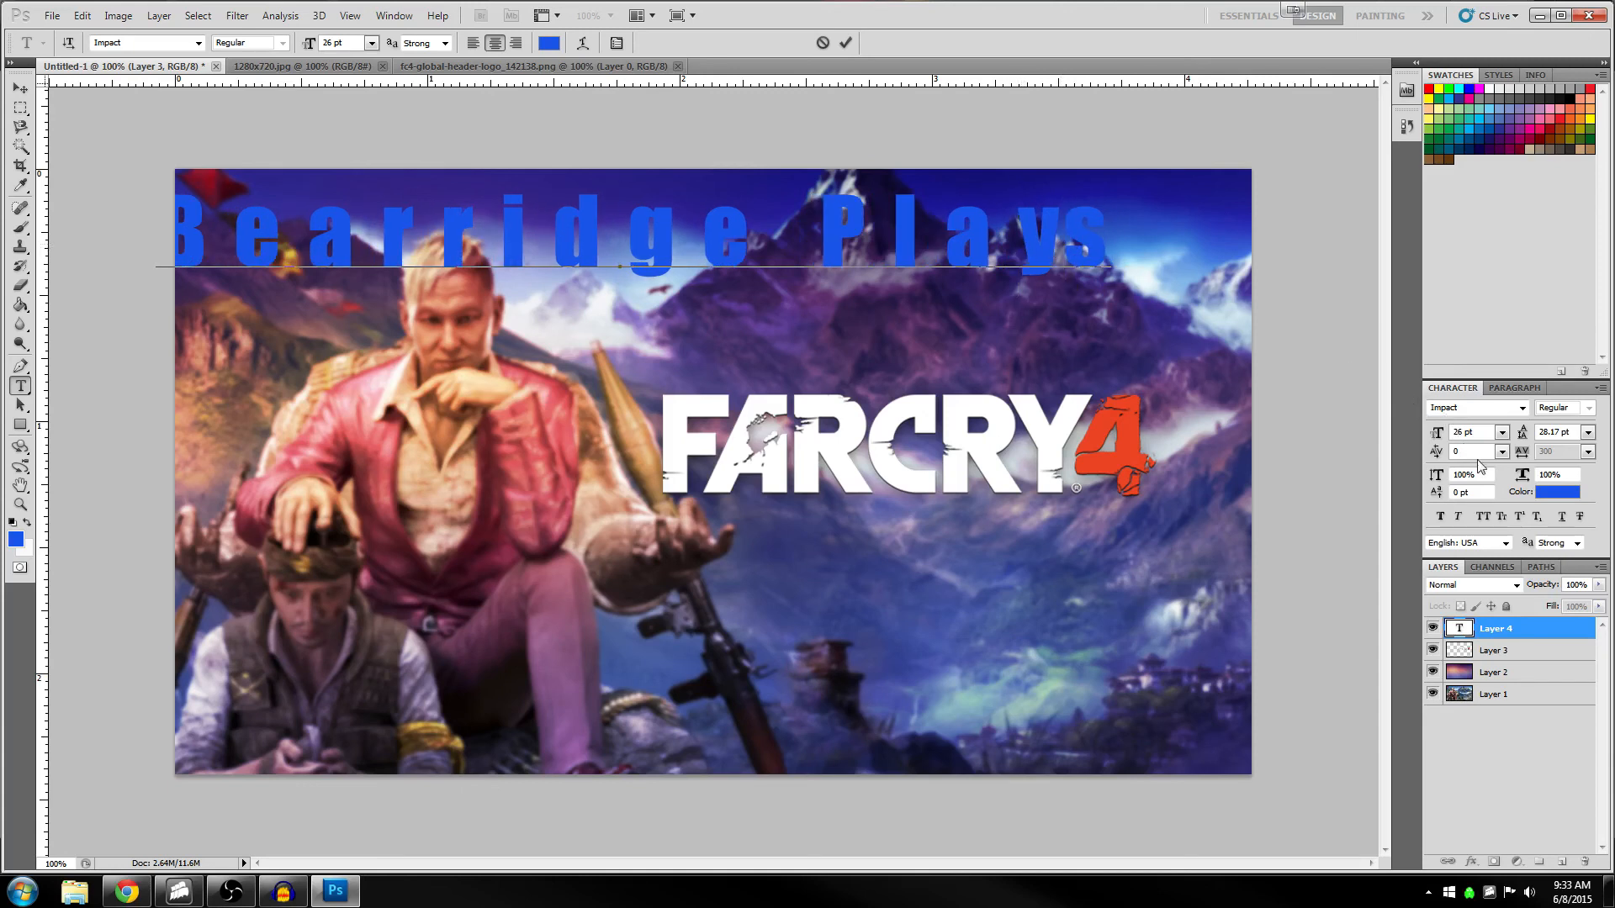
{"action": "type", "text": "-250"}
{"action": "key", "text": "Return"}
{"action": "left_click", "coordinate": [958, 248]}
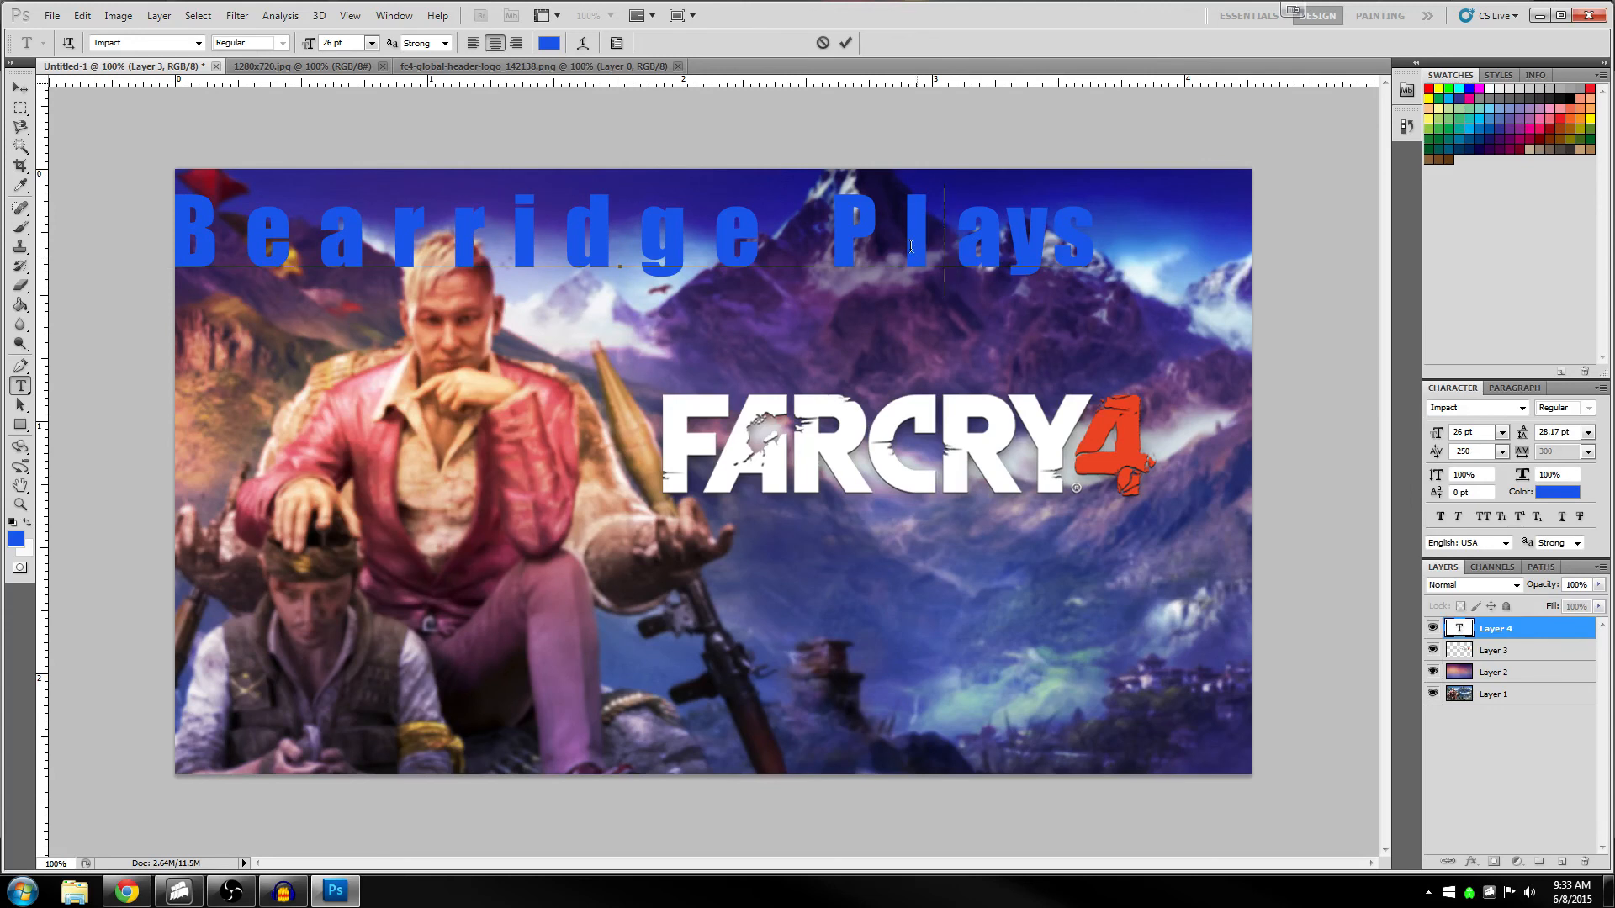
{"action": "left_click", "coordinate": [914, 245]}
{"action": "left_click", "coordinate": [1473, 447]}
{"action": "left_click_drag", "start_coordinate": [1471, 448], "coordinate": [1420, 441]}
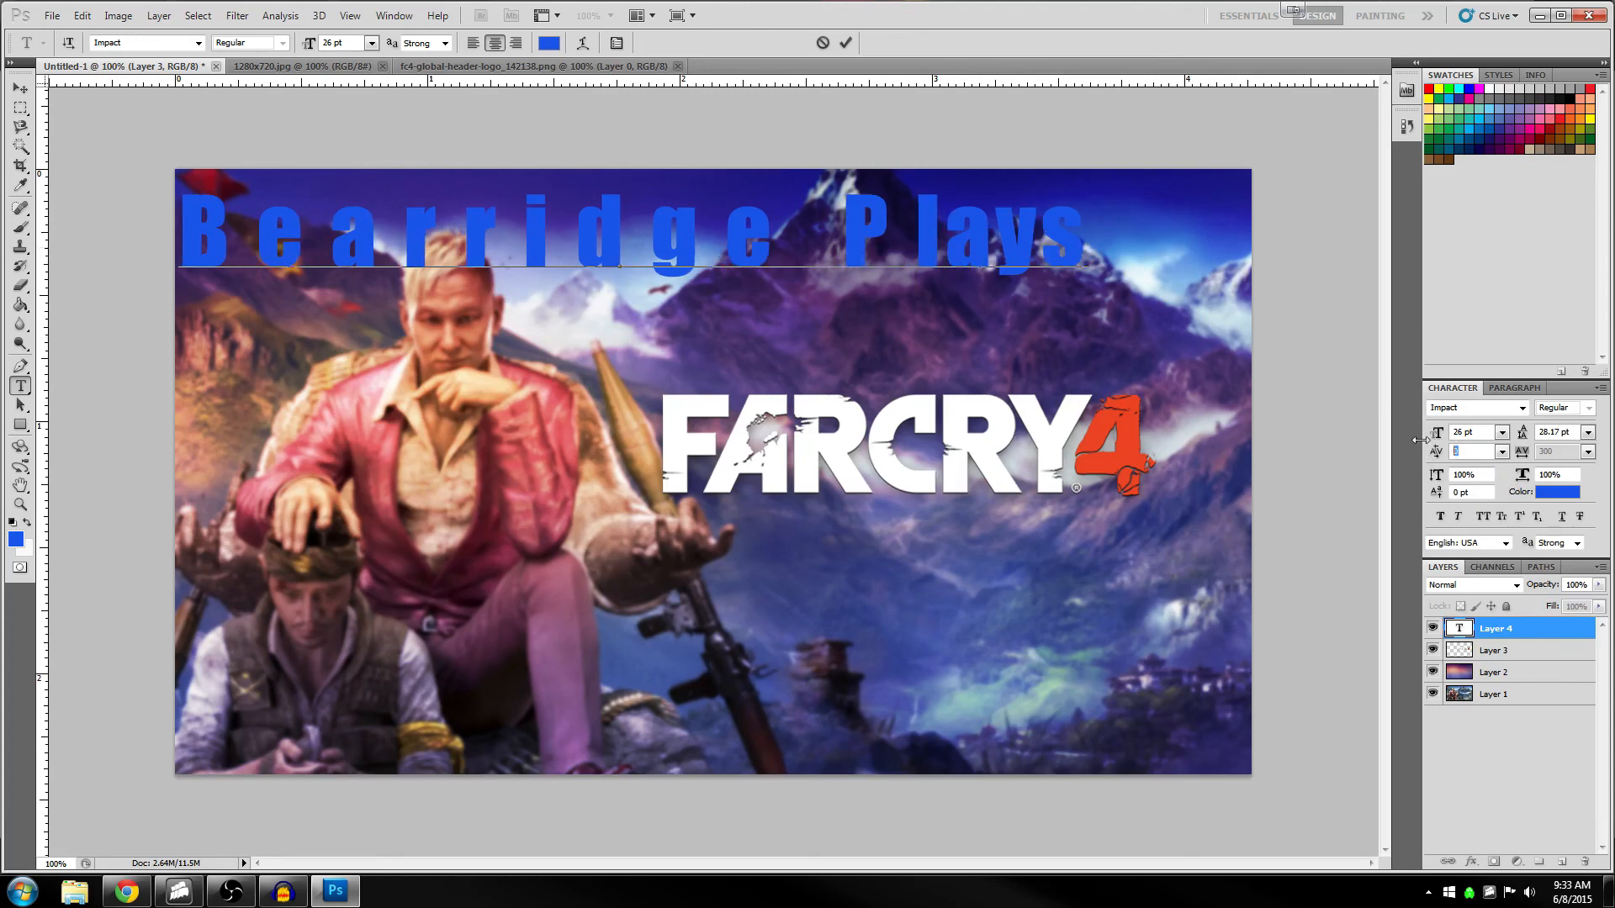
{"action": "key", "text": "Return"}
{"action": "left_click", "coordinate": [845, 235]}
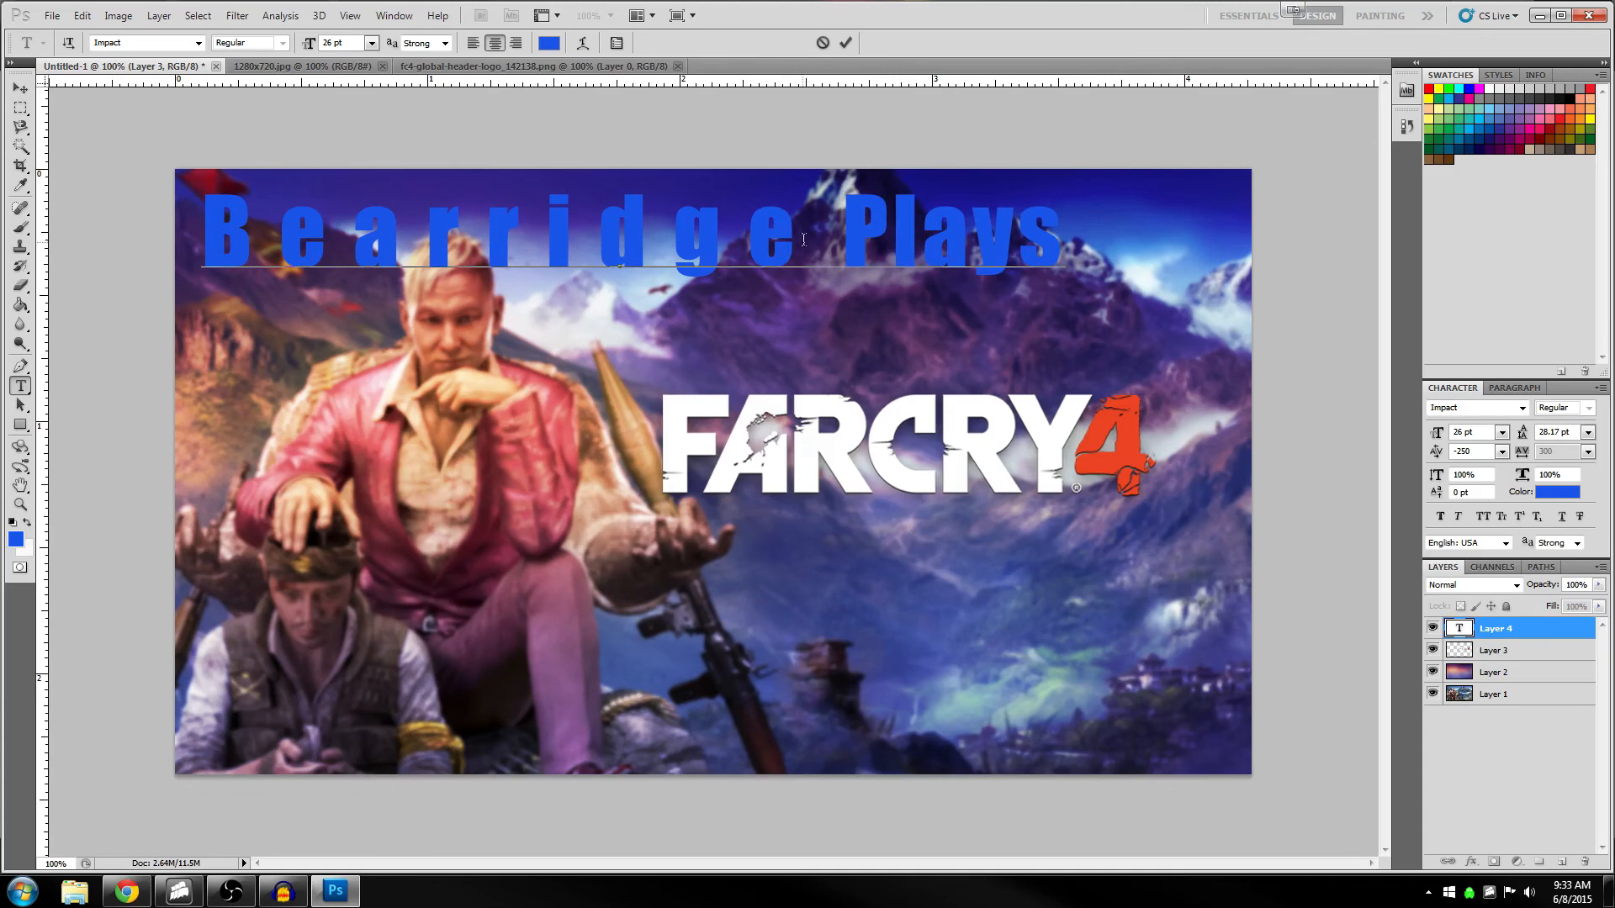
Set the kerning to -250 between the letters of "ridge" in "Bearridge" and at the gap following that word
{"action": "left_click", "coordinate": [803, 240]}
{"action": "type", "text": "-250"}
{"action": "key", "text": "Return"}
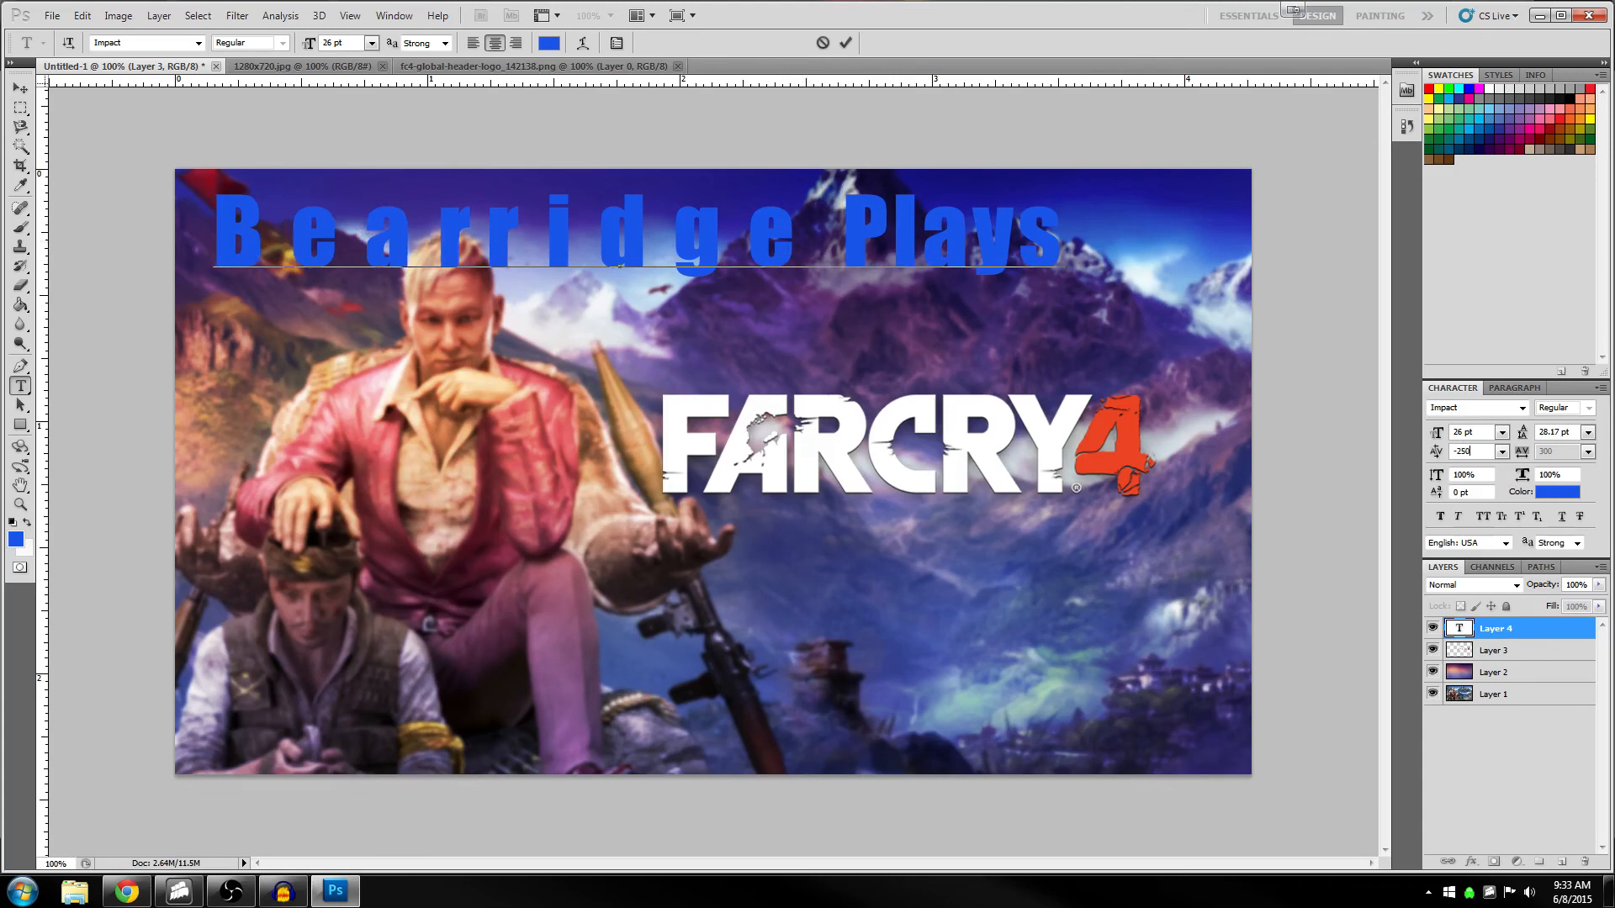
{"action": "key", "text": "Return"}
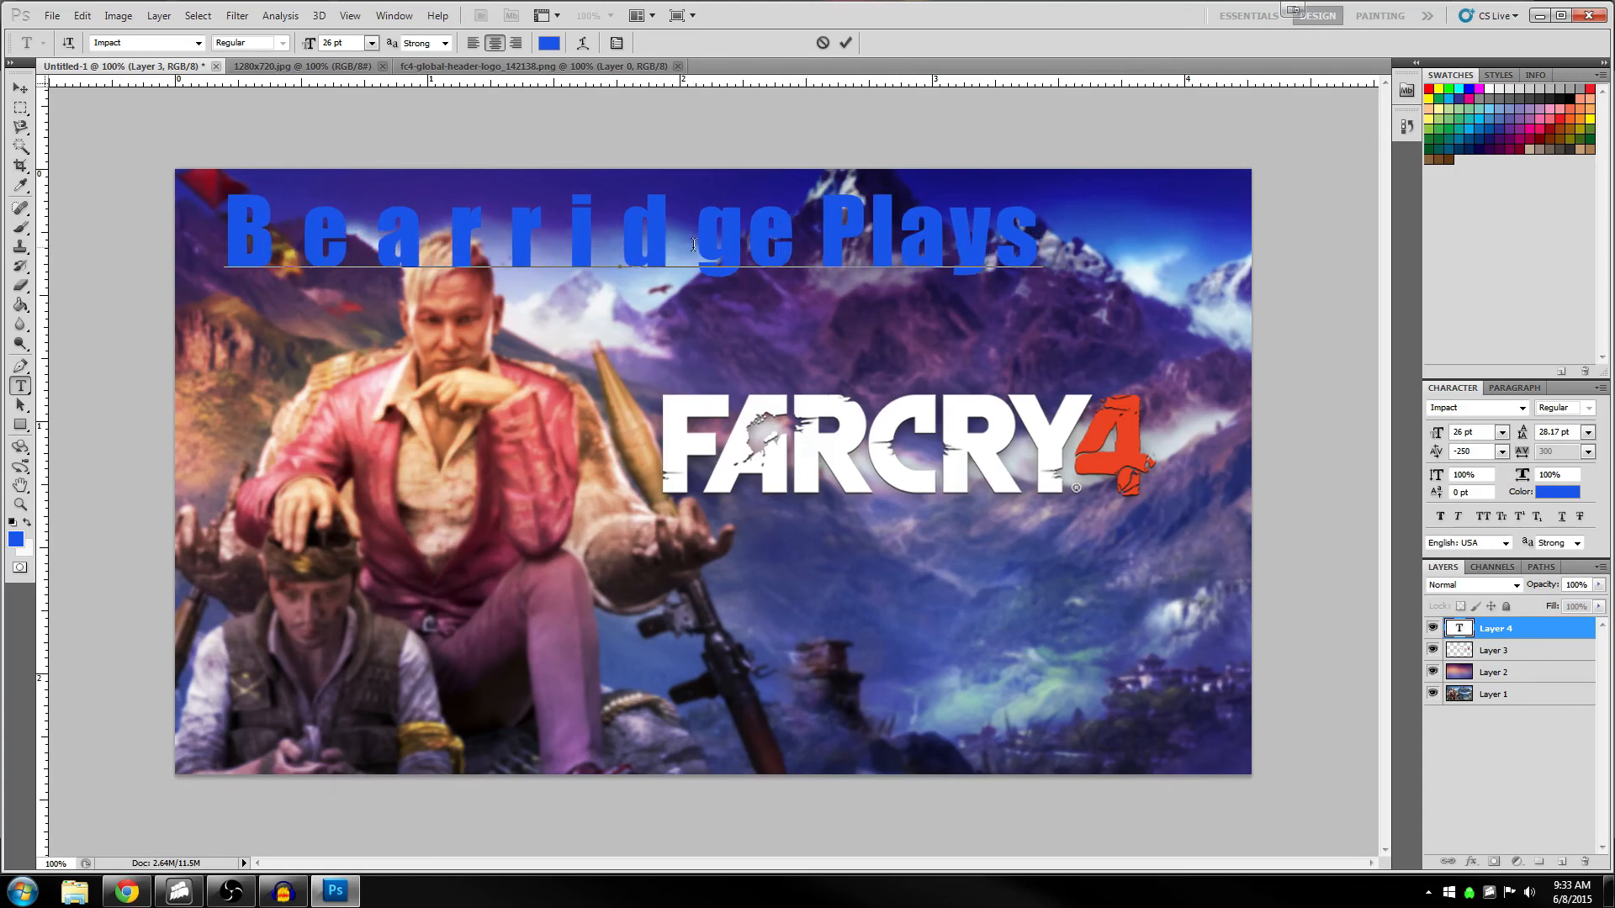
{"action": "left_click", "coordinate": [704, 245]}
{"action": "left_click", "coordinate": [1451, 451]}
{"action": "type", "text": "-250"}
{"action": "key", "text": "Return"}
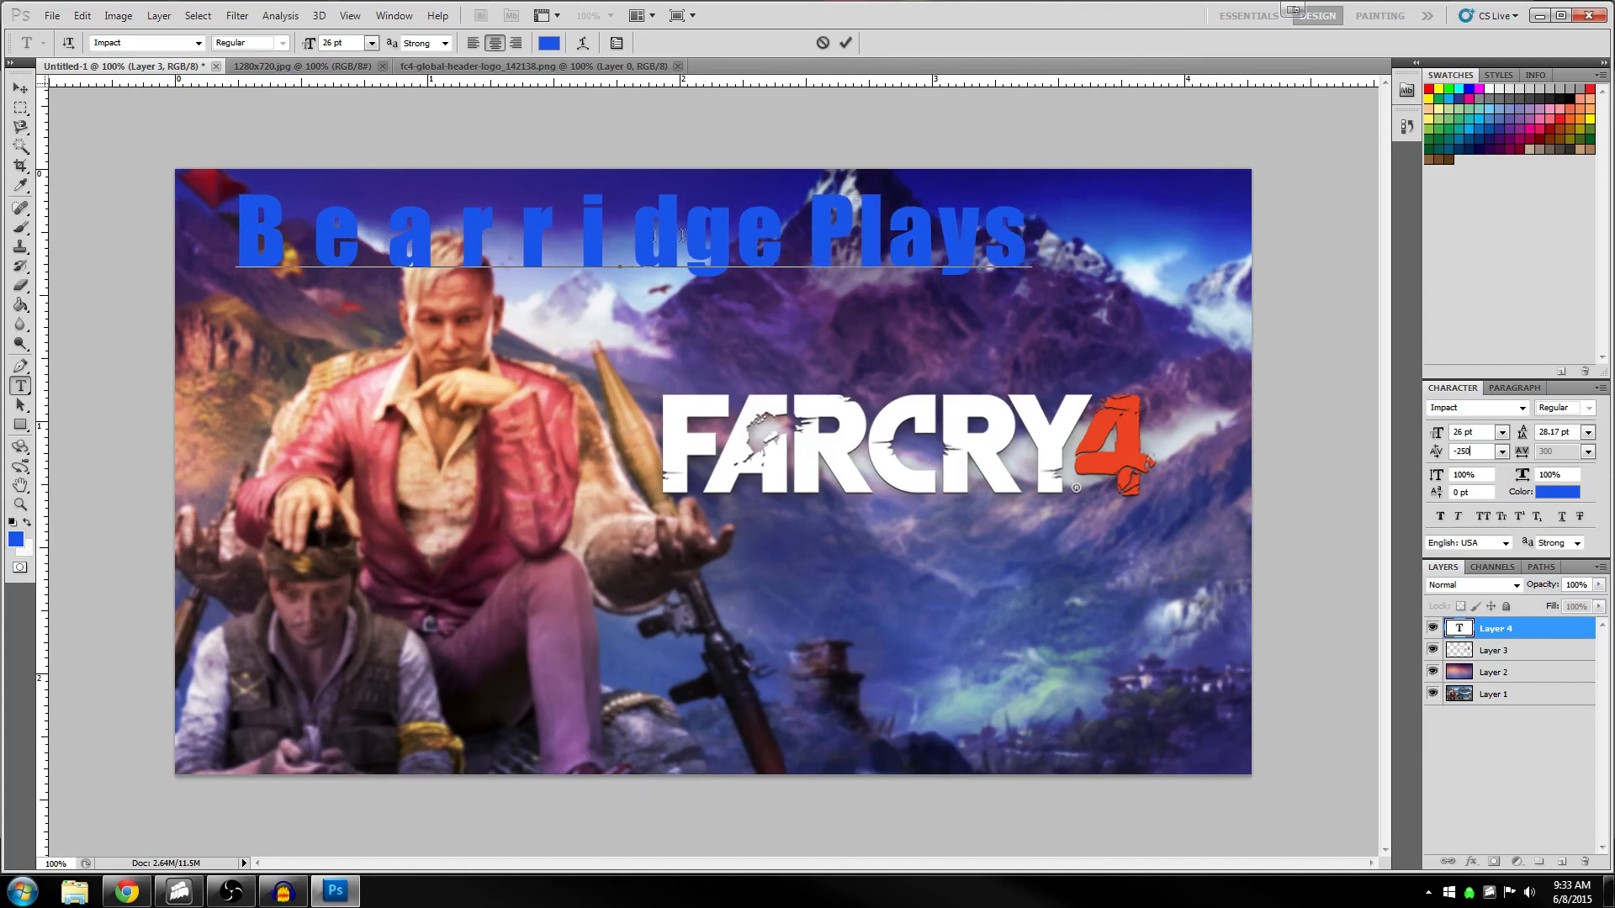
{"action": "left_click", "coordinate": [637, 240]}
{"action": "left_click", "coordinate": [607, 249]}
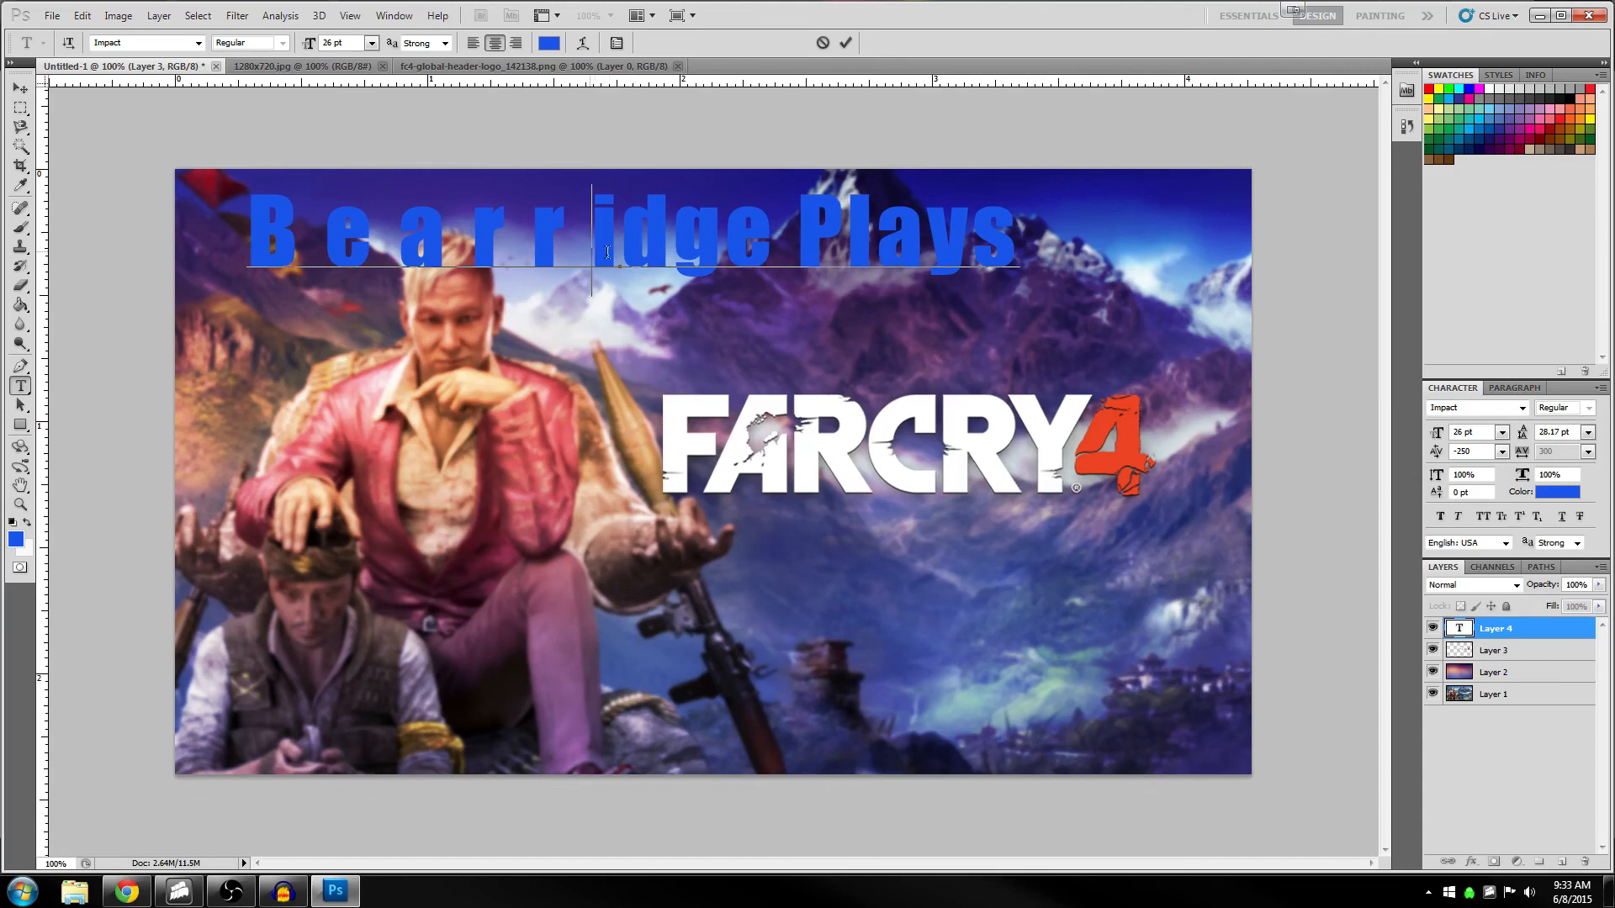
{"action": "left_click", "coordinate": [1438, 445]}
{"action": "type", "text": "-250"}
{"action": "key", "text": "Return"}
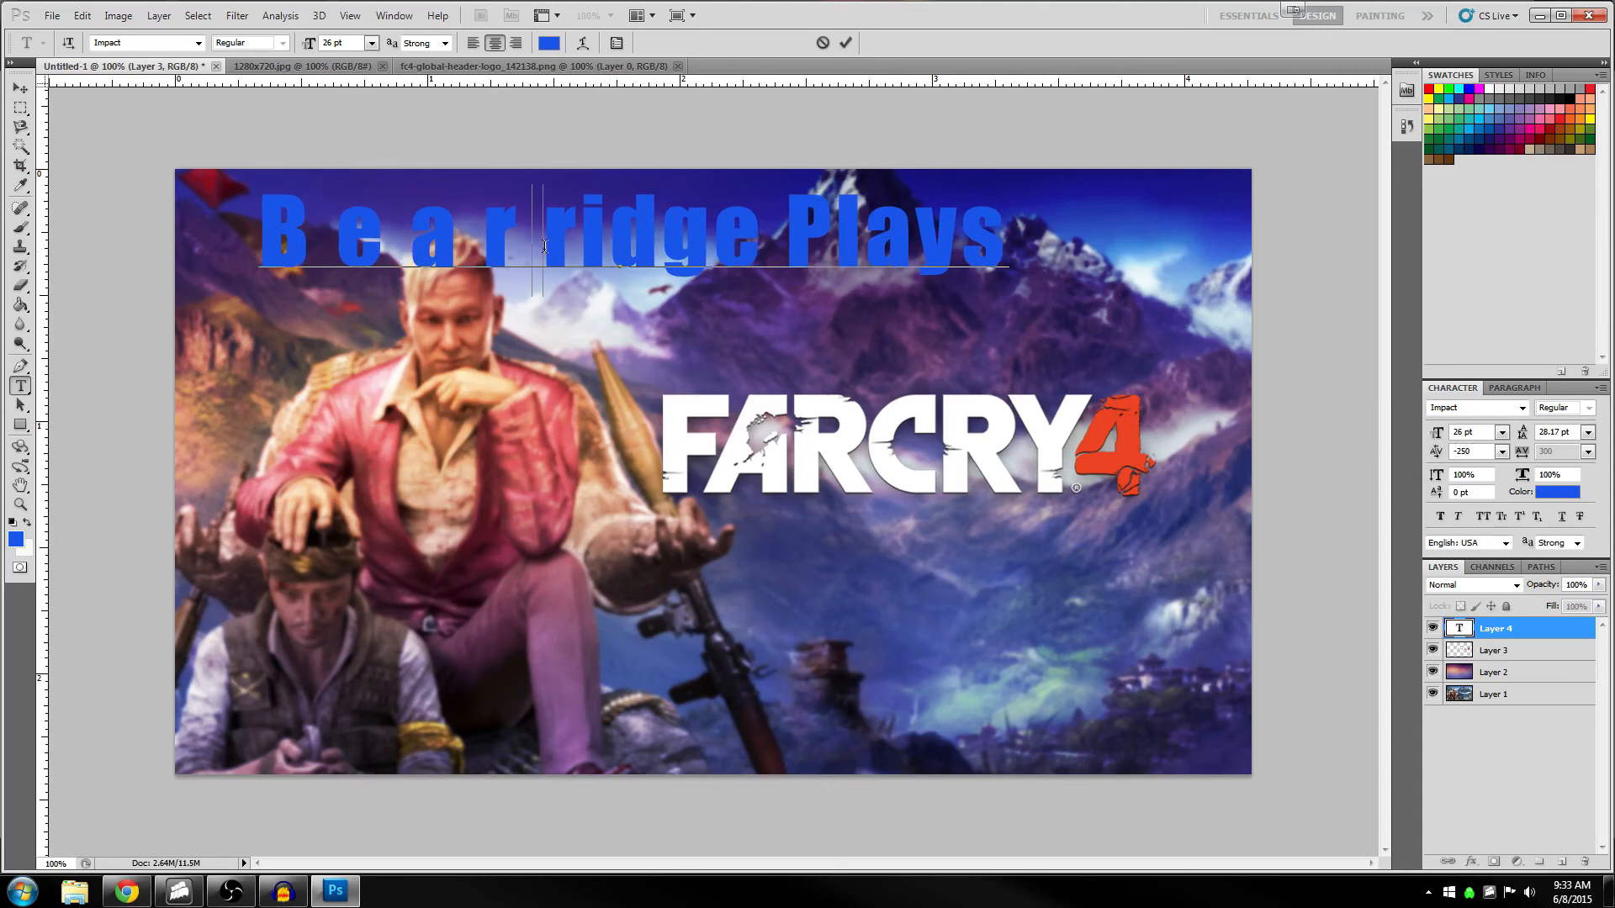
Set the kerning to -250 between the remaining widely spaced letters at the start of "Bearridge"
{"action": "key", "text": "BackSpace"}
{"action": "left_click", "coordinate": [1474, 451]}
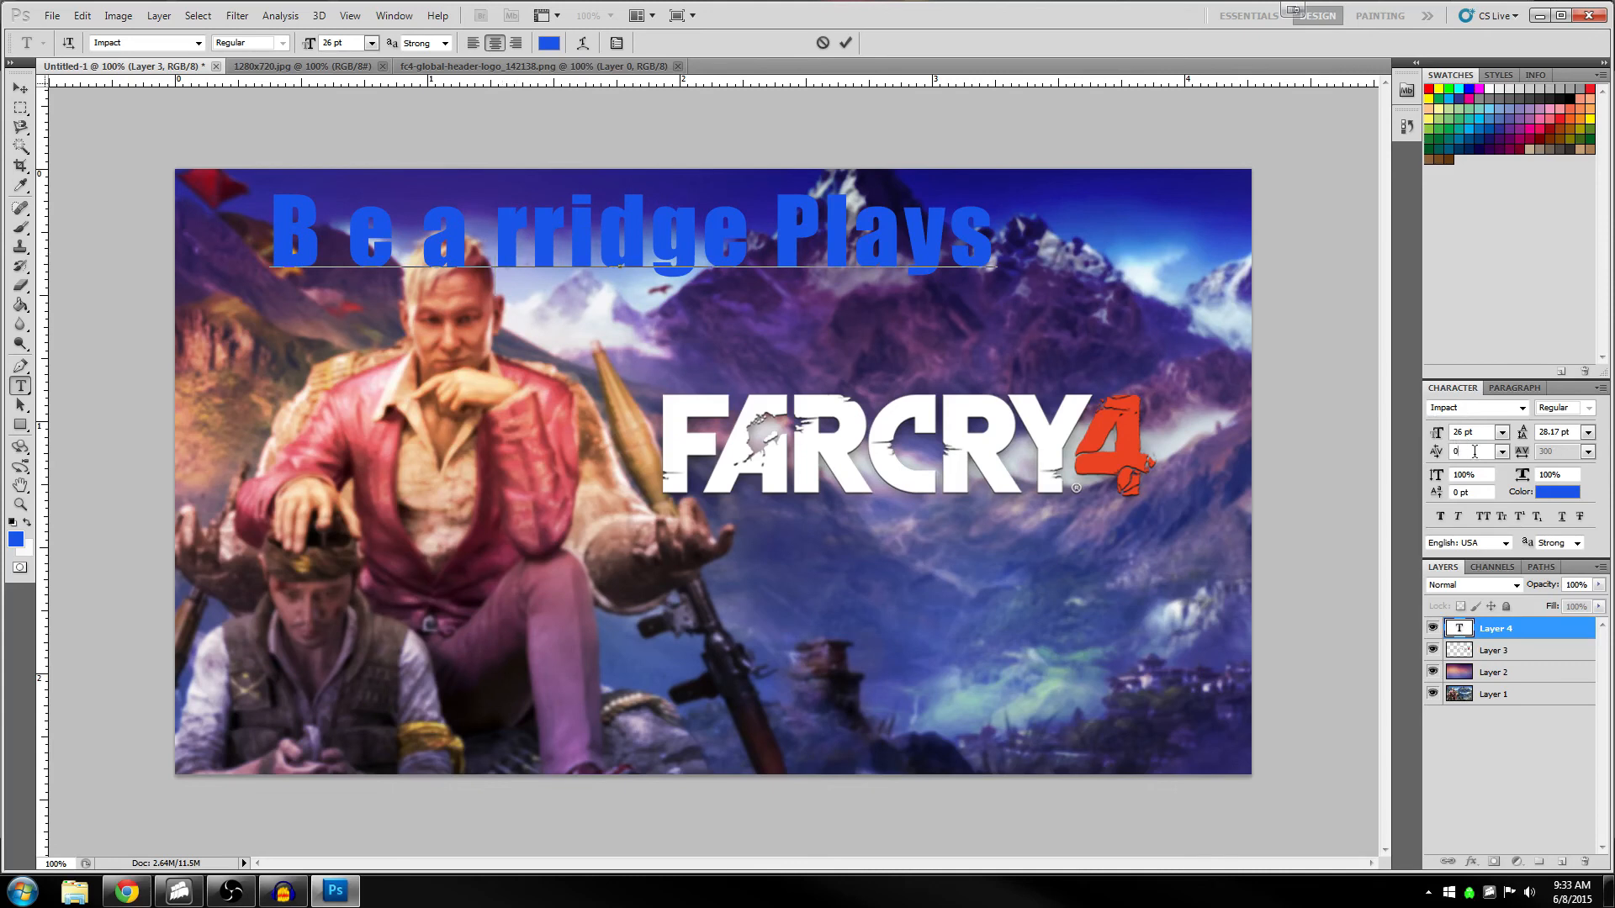
{"action": "type", "text": "-250"}
{"action": "key", "text": "Return"}
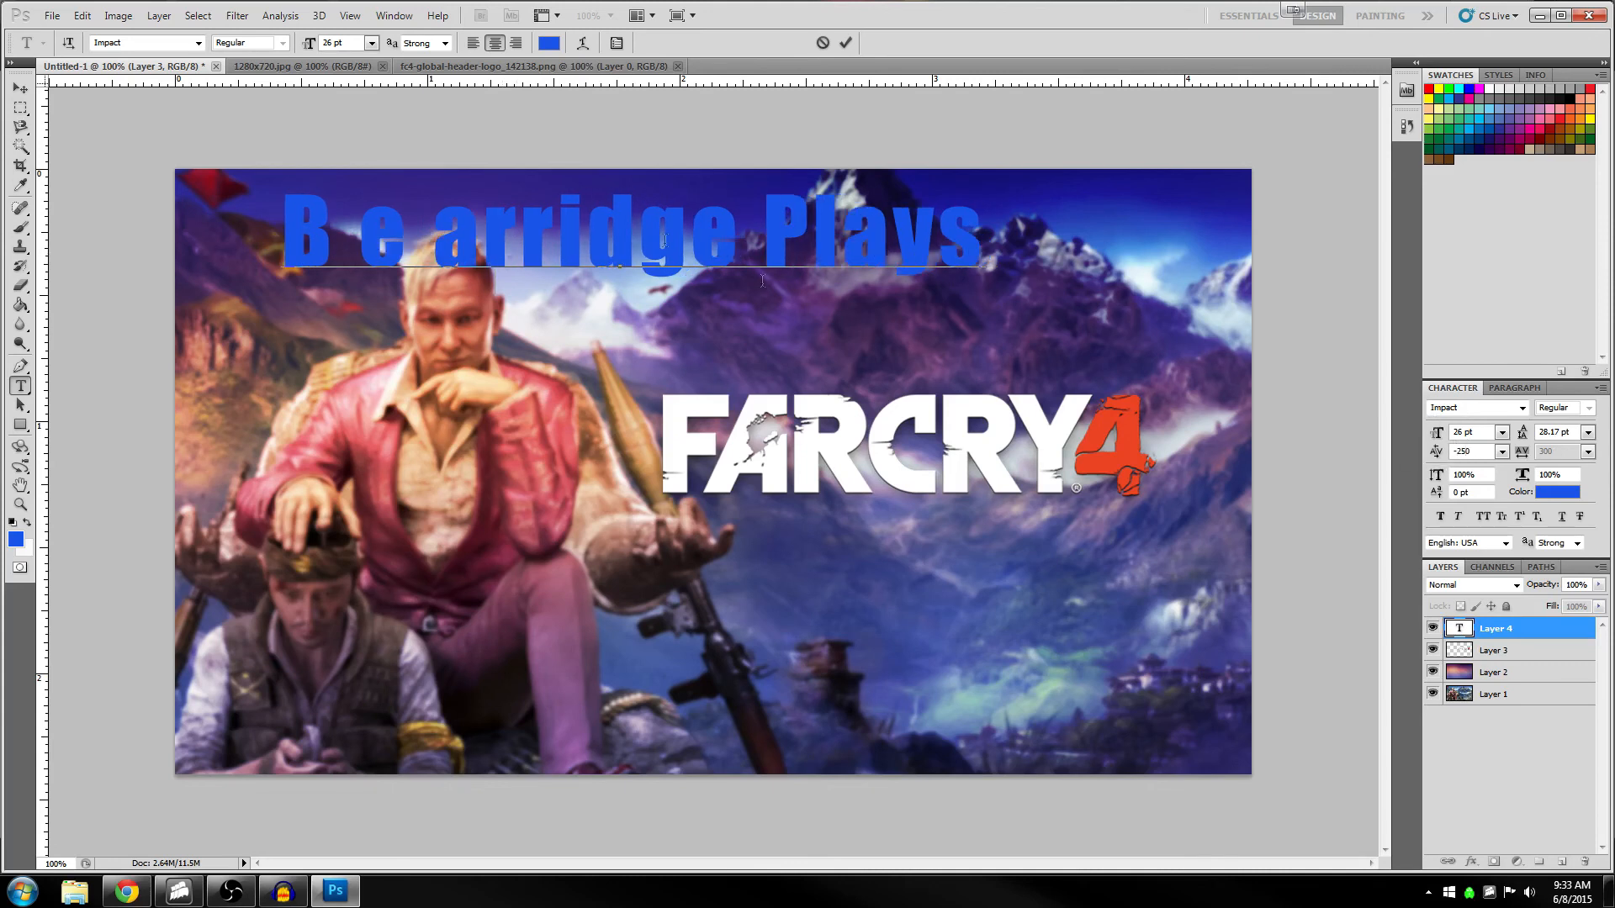
{"action": "left_click", "coordinate": [433, 244]}
{"action": "key", "text": "BackSpace"}
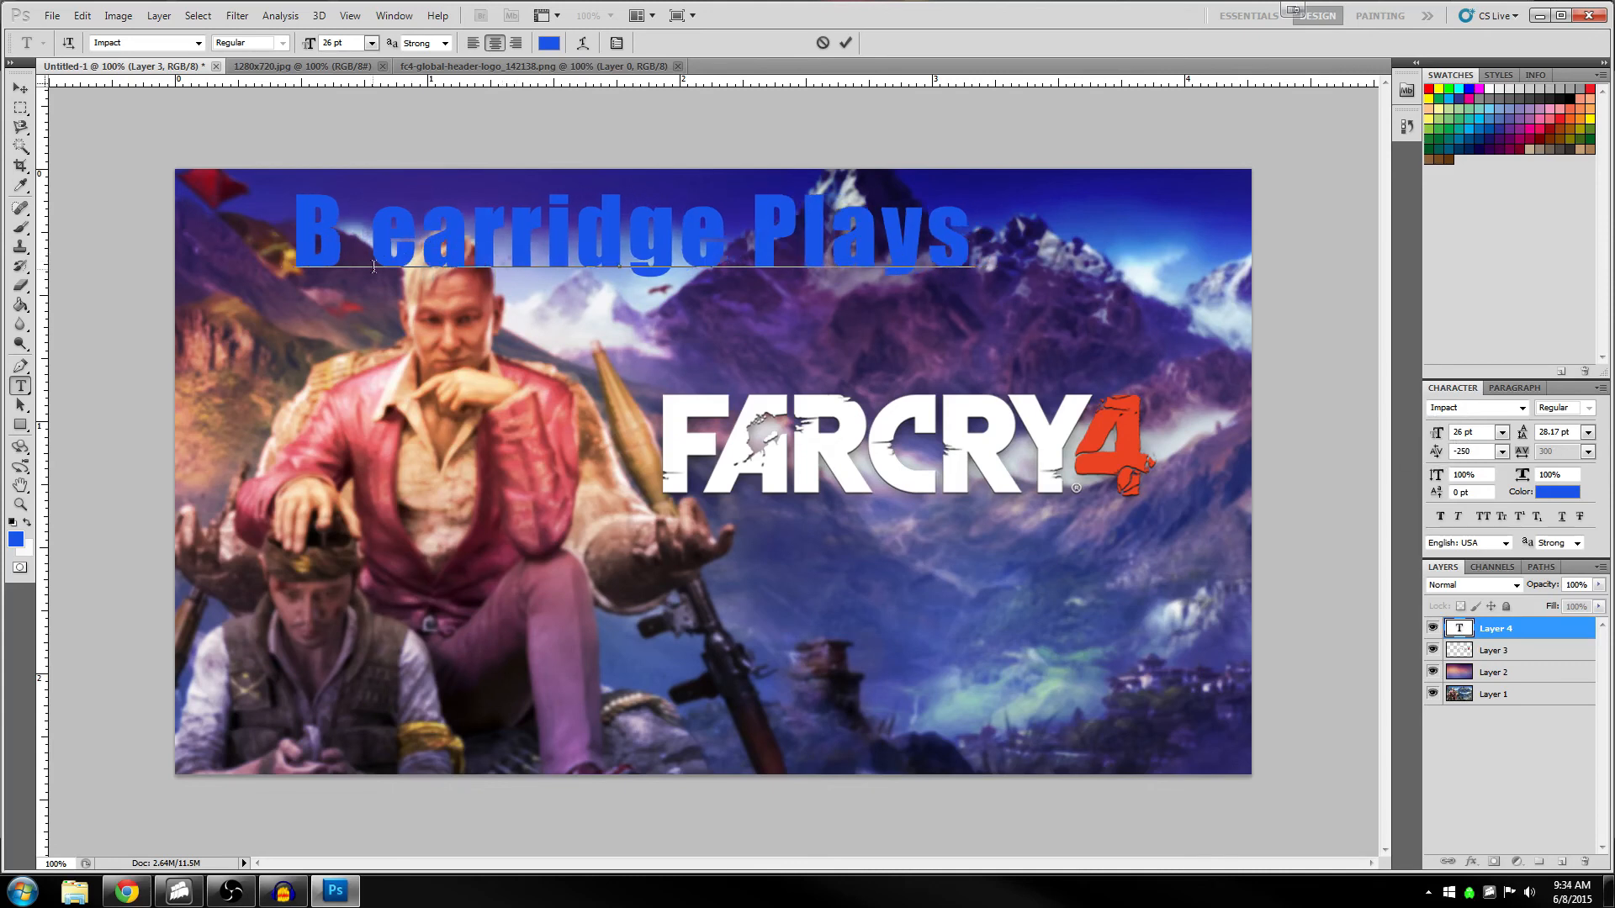
{"action": "left_click", "coordinate": [371, 252]}
{"action": "type", "text": "-250"}
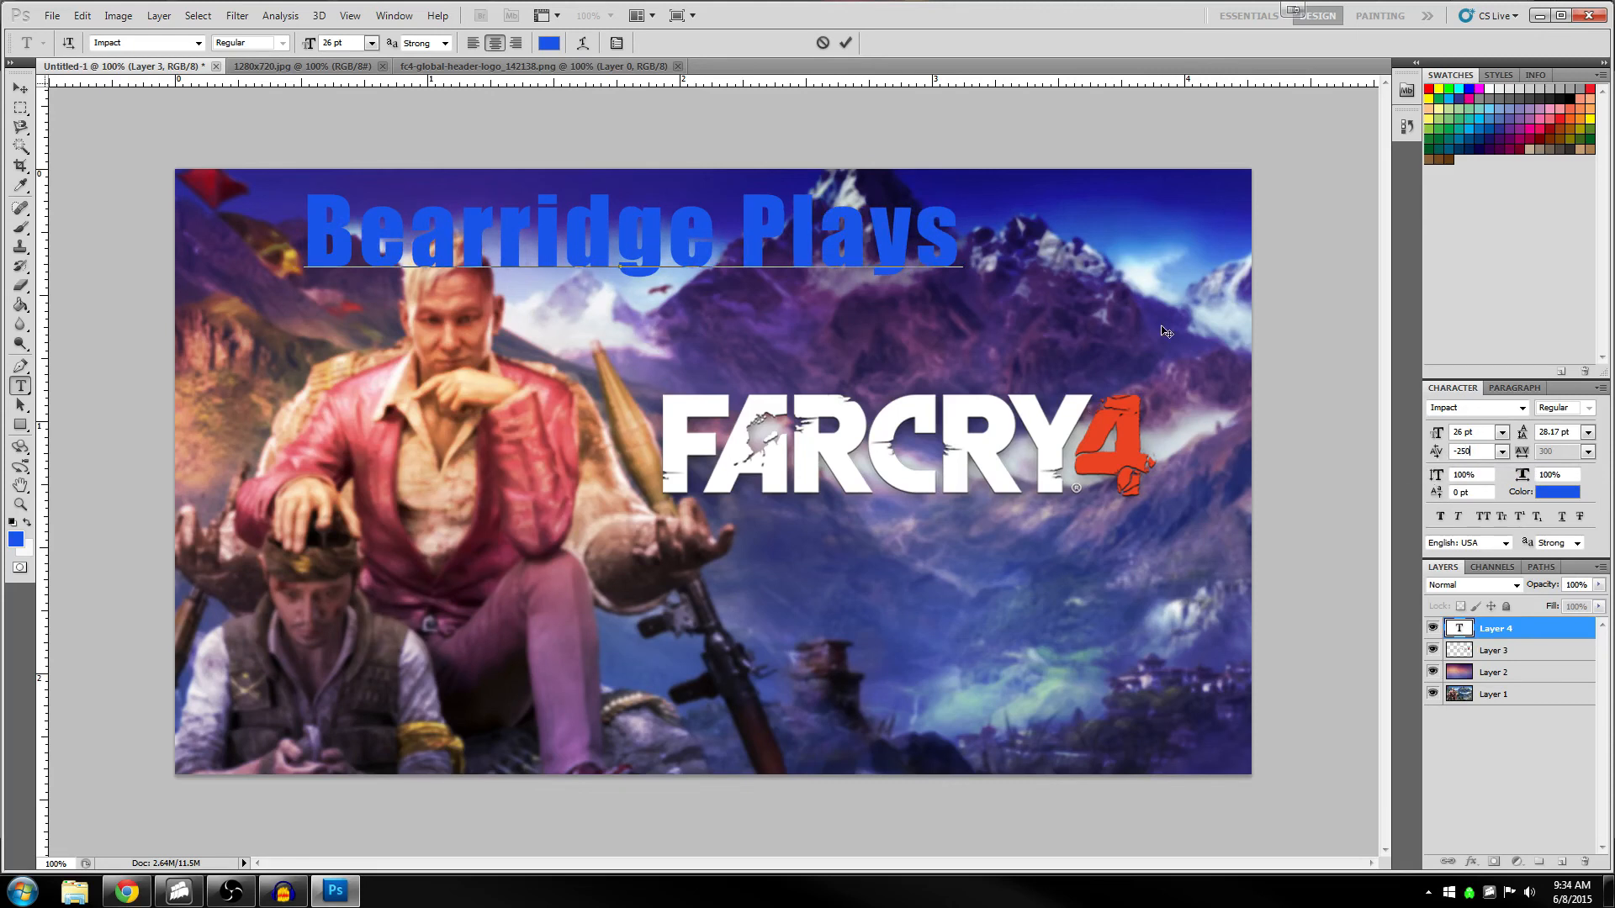
Move the "Bearridge Plays" text down and to the right, just above the Far Cry 4 logo
{"action": "left_click", "coordinate": [21, 87]}
{"action": "mouse_move", "coordinate": [798, 275]}
{"action": "left_mouse_down"}
{"action": "mouse_move", "coordinate": [936, 292]}
{"action": "mouse_move", "coordinate": [792, 296]}
{"action": "left_mouse_up"}
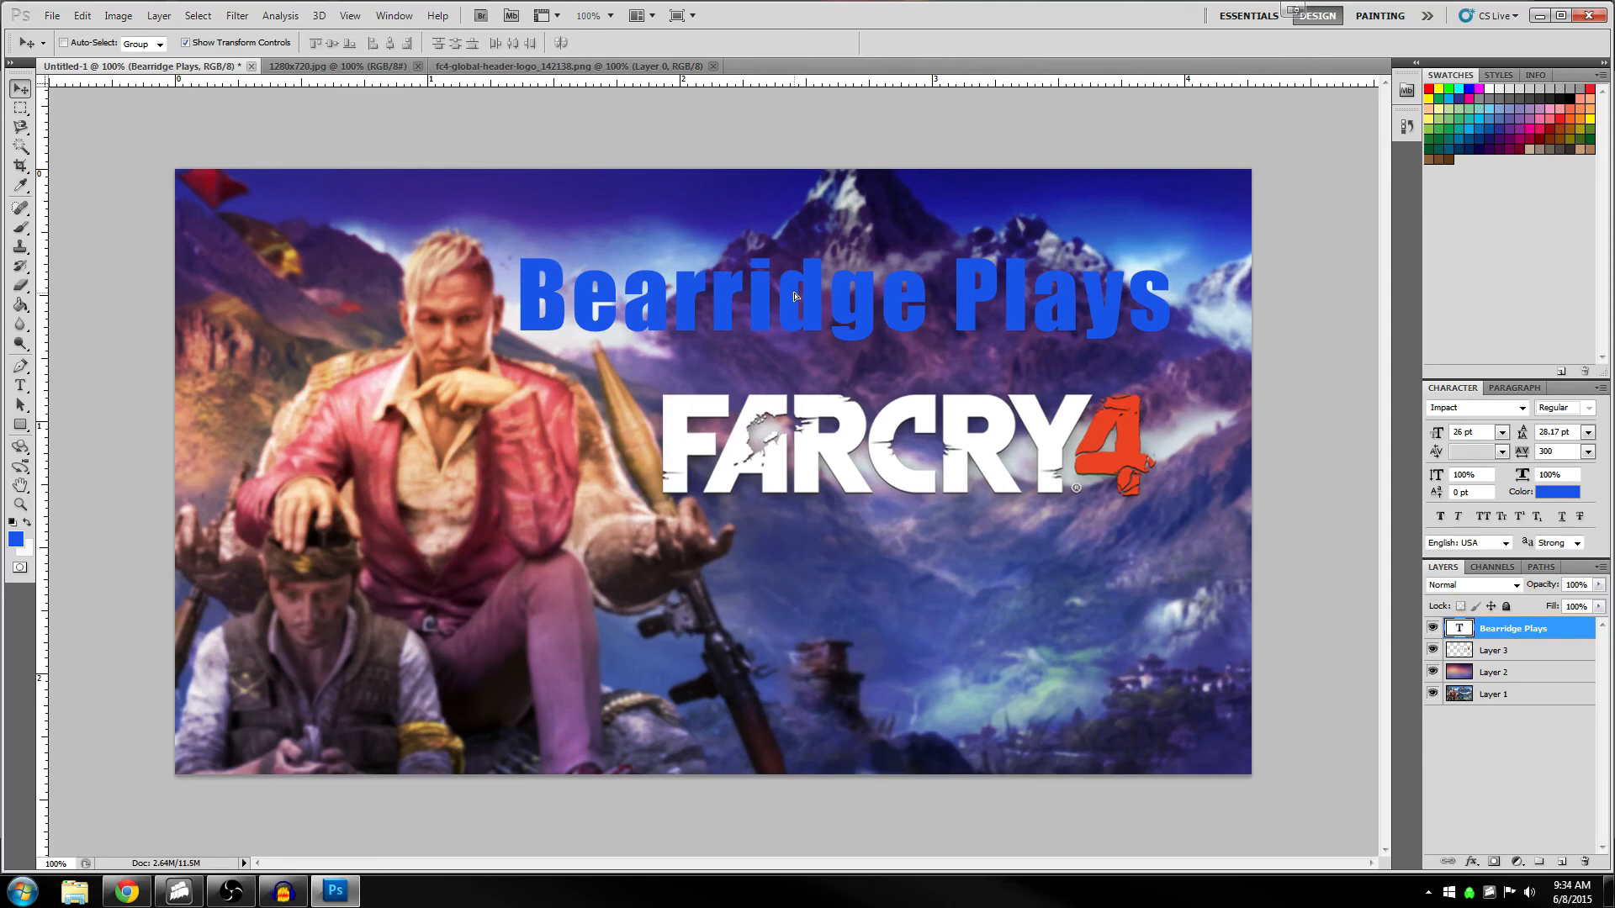
{"action": "left_click_drag", "start_coordinate": [794, 296], "coordinate": [795, 296]}
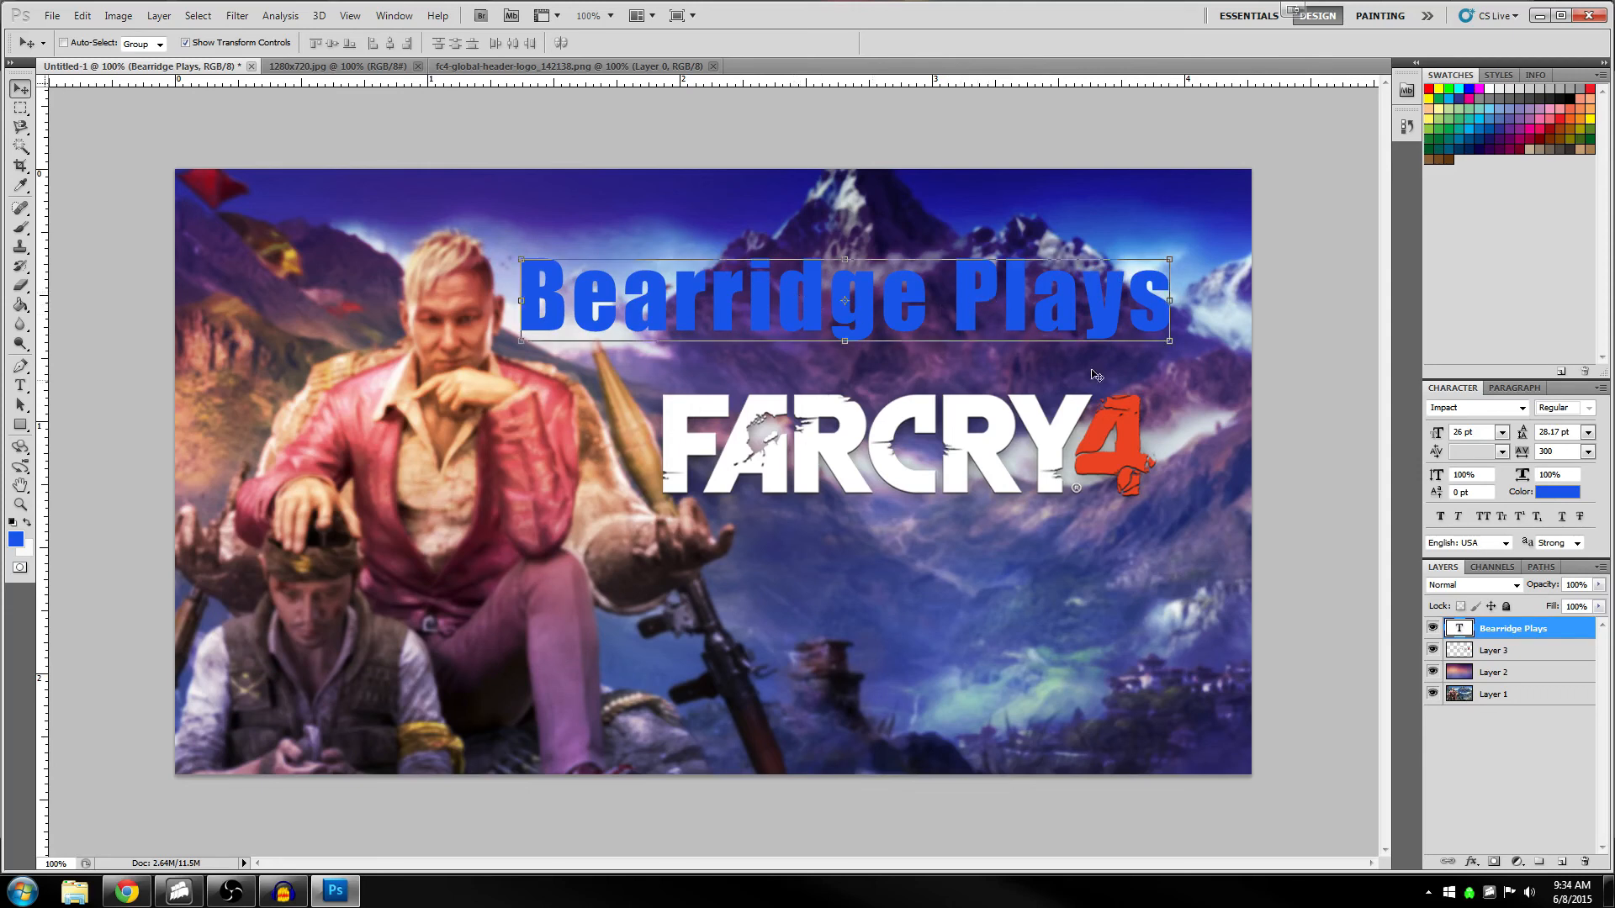
Add a black outside stroke to the "Bearridge Plays" text, trying sizes of 4 and 15 px before setting 3 px
{"action": "left_click", "coordinate": [1470, 863]}
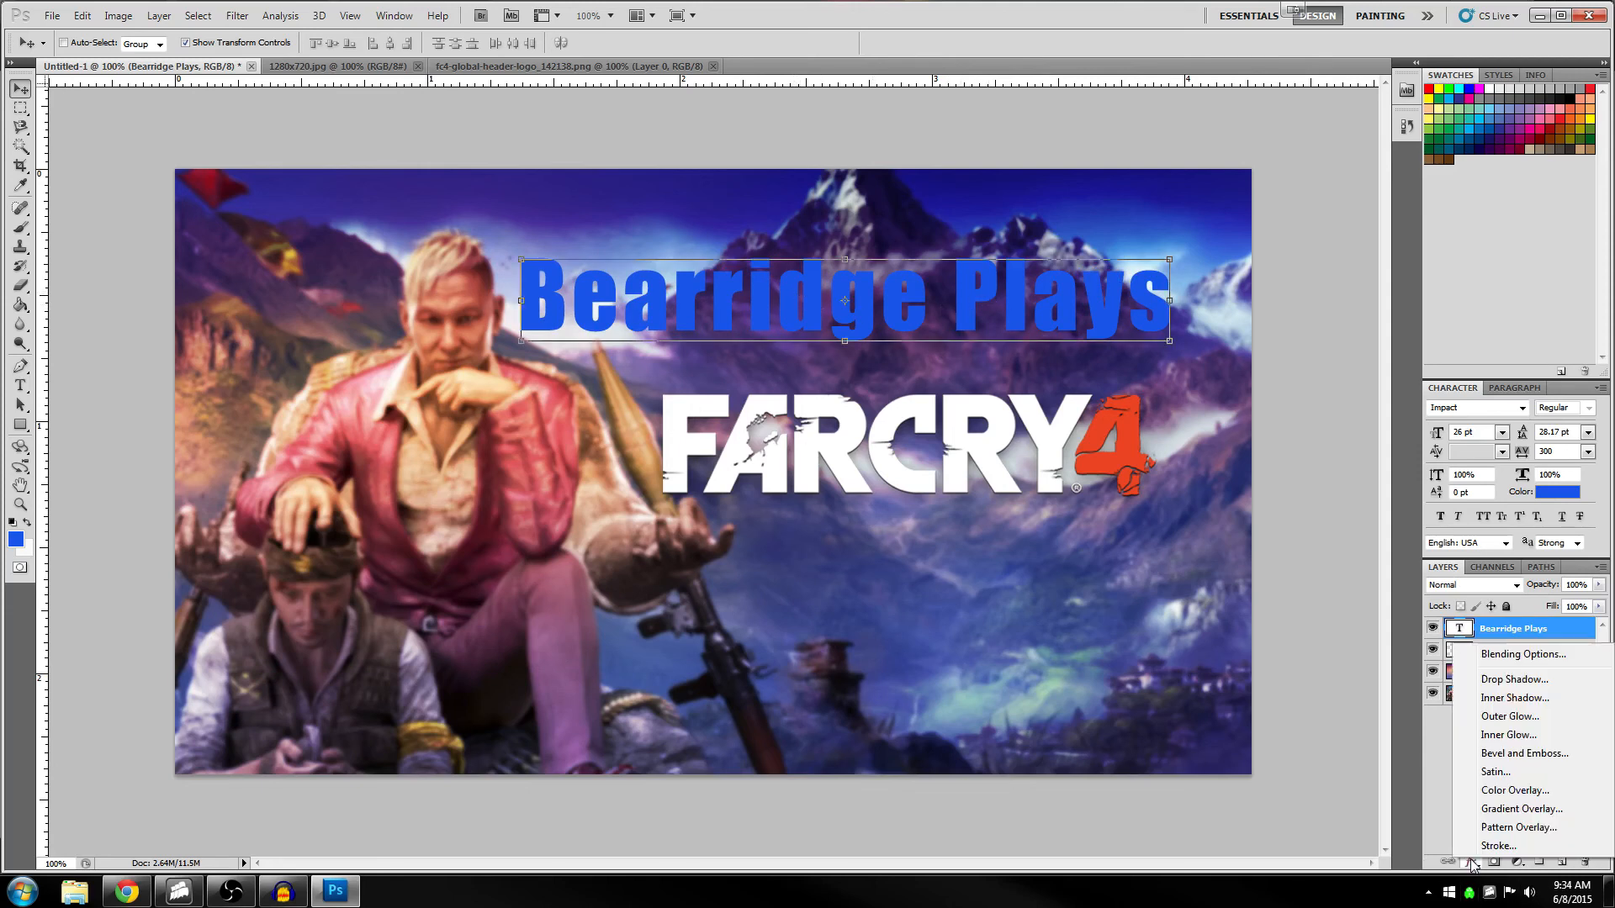
{"action": "left_click", "coordinate": [1506, 847]}
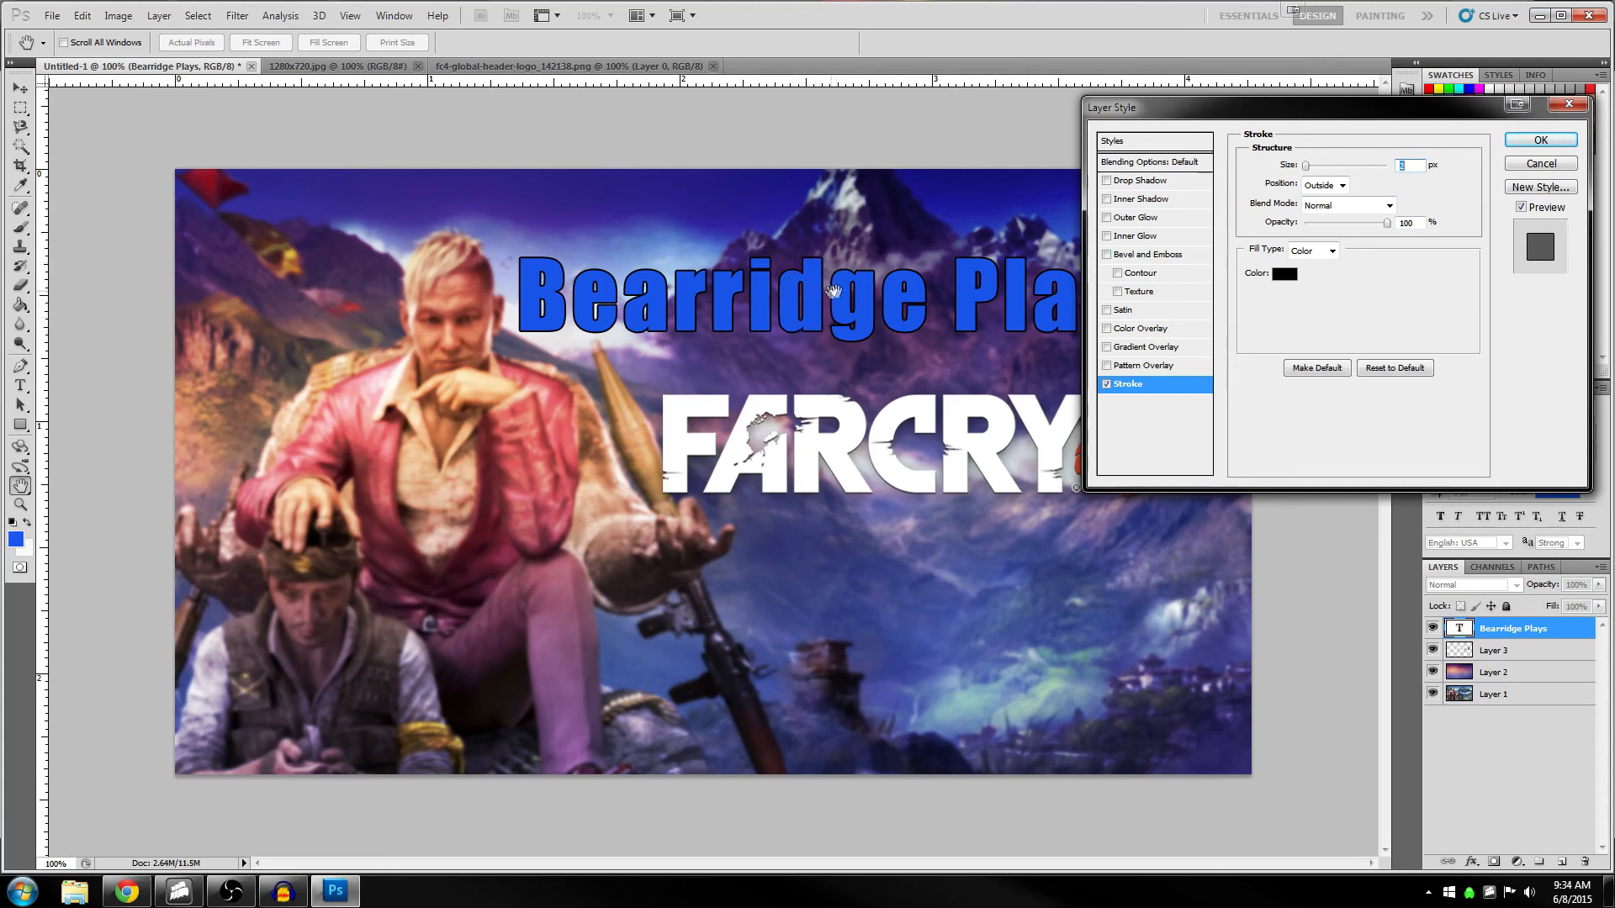
{"action": "type", "text": "4"}
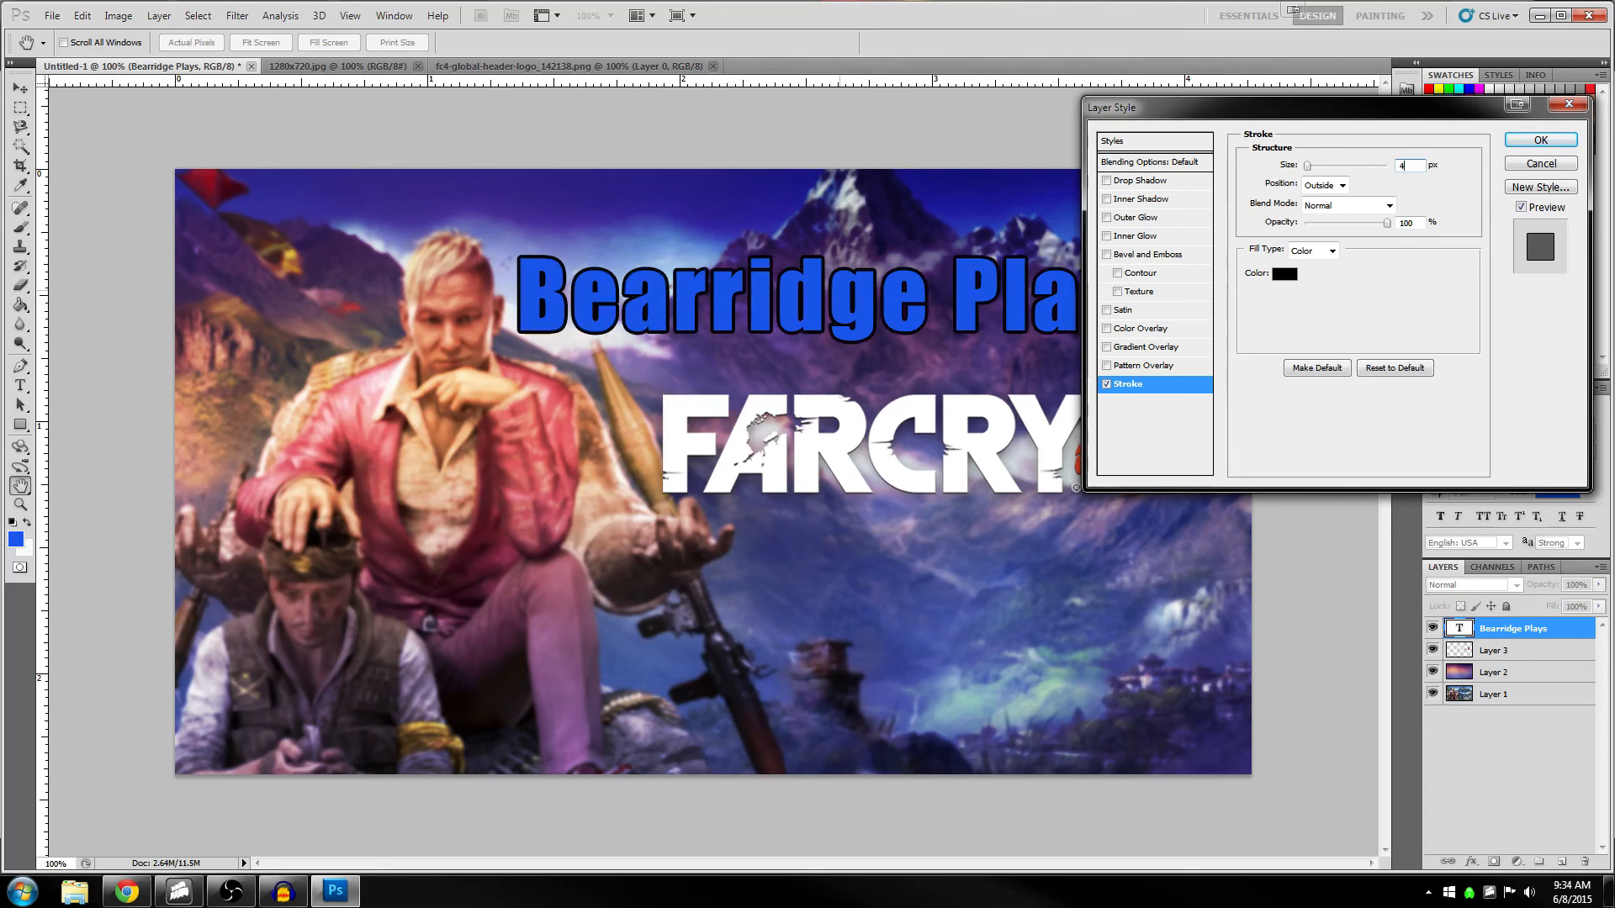
{"action": "double_click", "coordinate": [1392, 166]}
{"action": "type", "text": "15"}
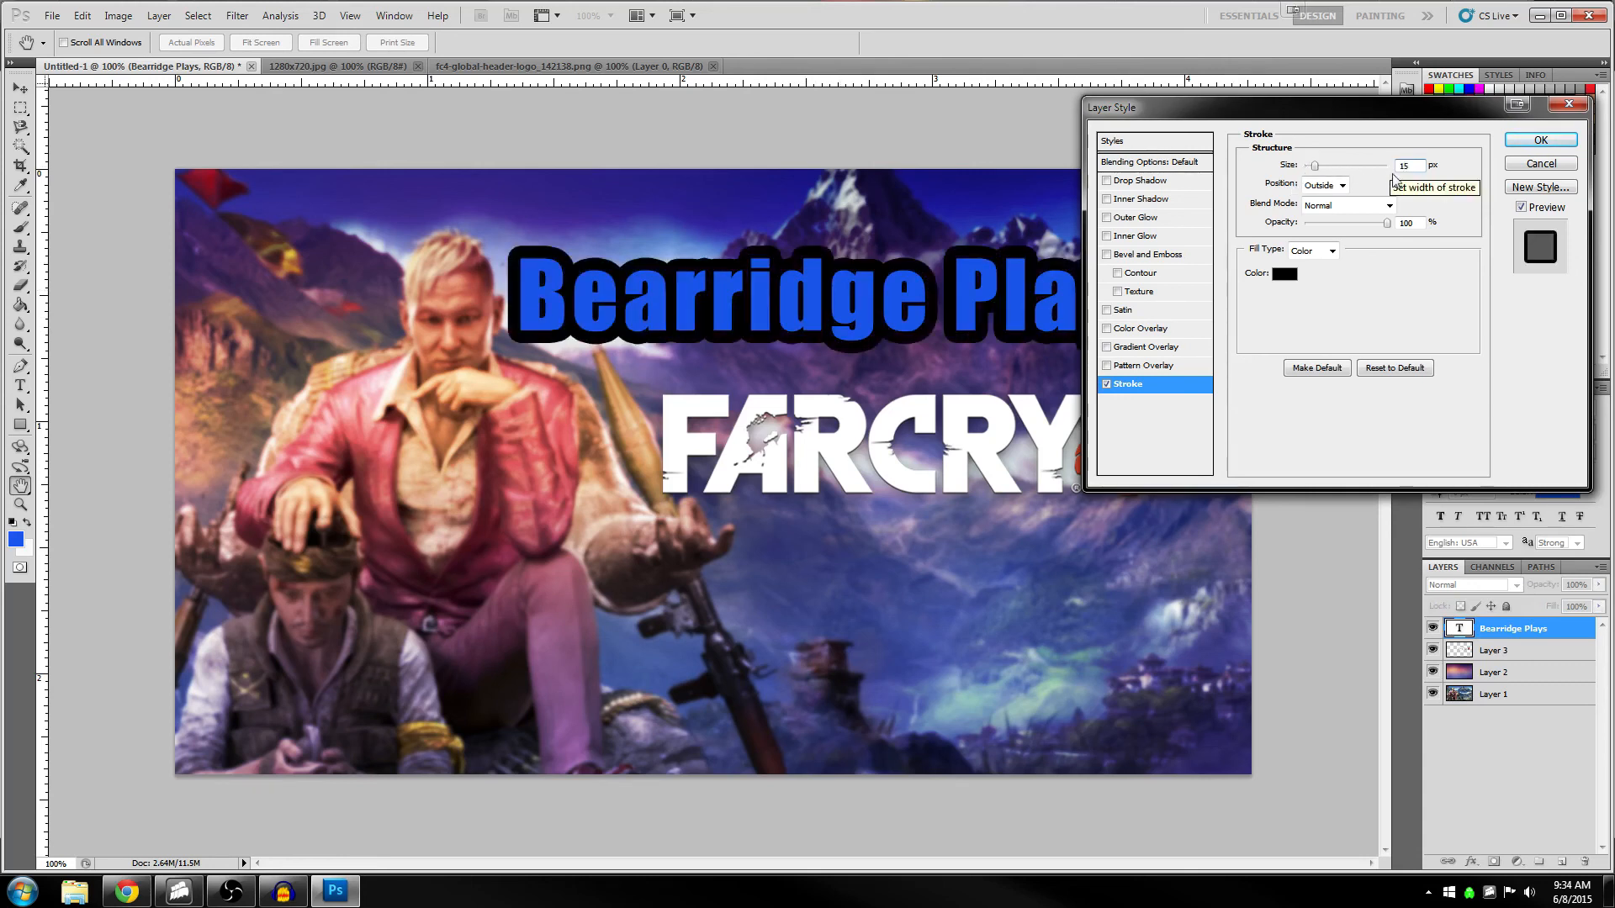
{"action": "double_click", "coordinate": [1402, 166]}
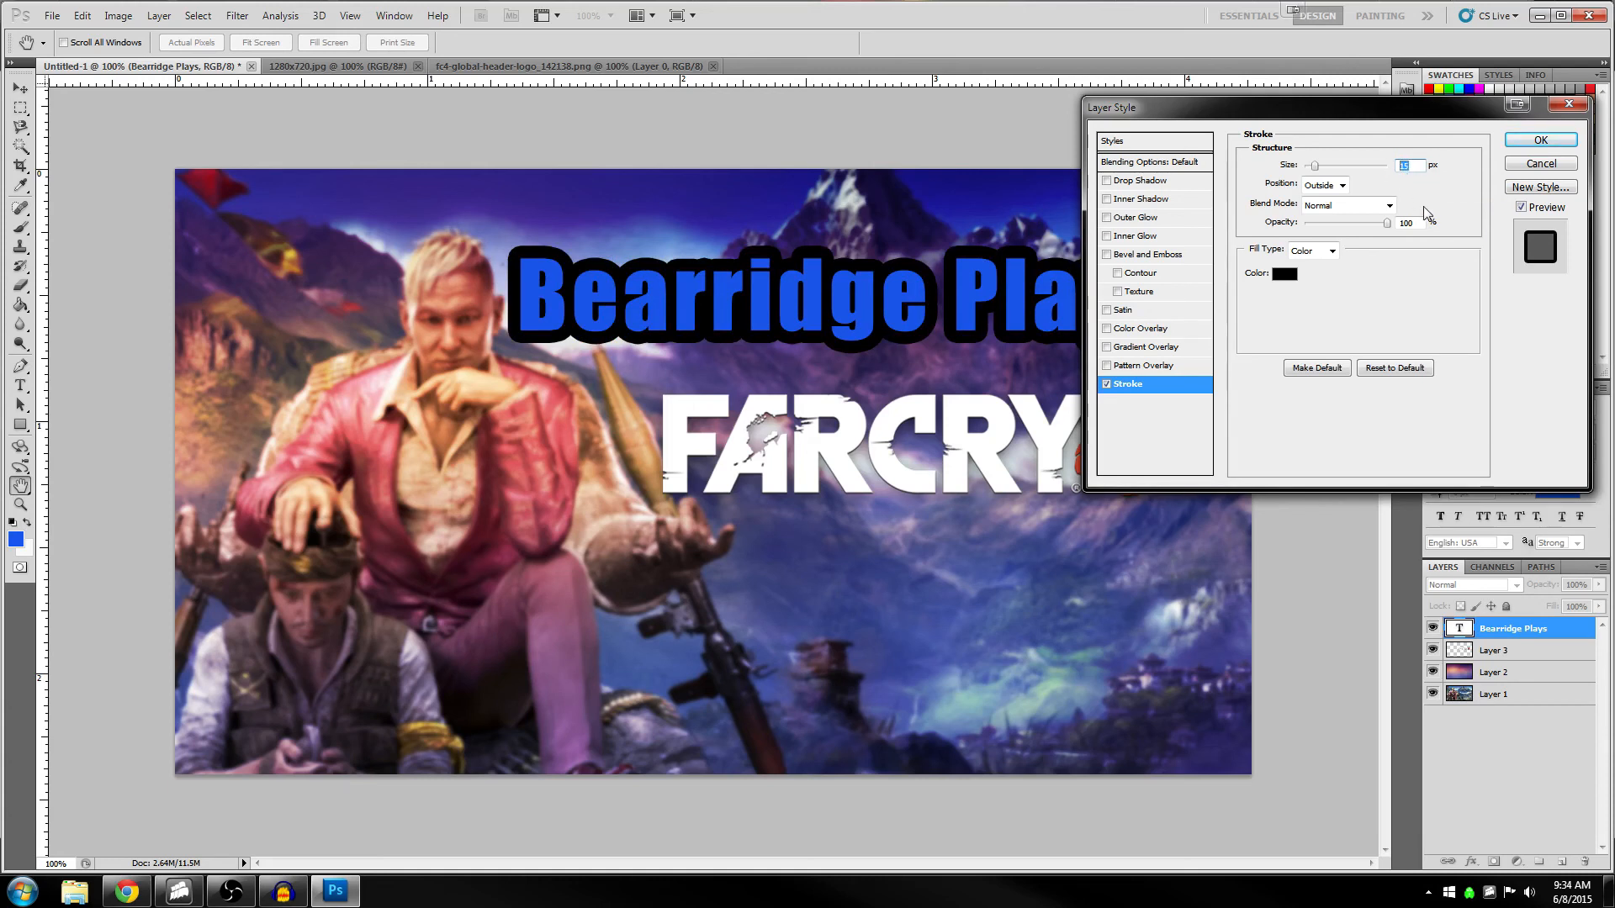
{"action": "type", "text": "3"}
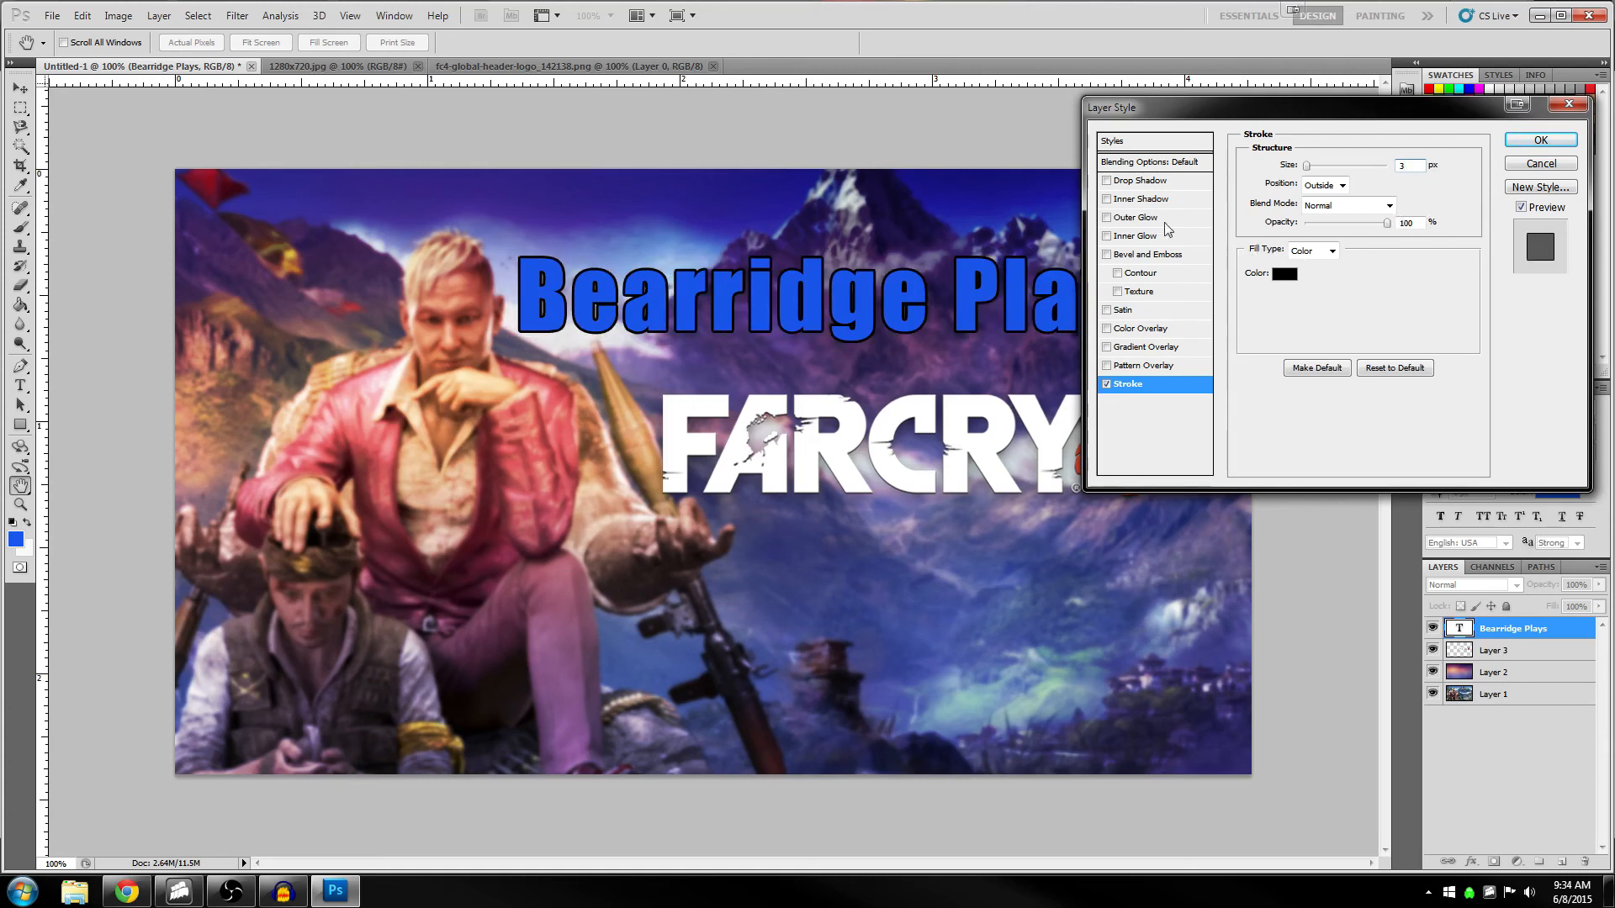
Add a drop shadow with a slightly increased distance to the text, and try an inner shadow before turning it off
{"action": "left_click", "coordinate": [1107, 180]}
{"action": "left_click", "coordinate": [1175, 182]}
{"action": "left_click_drag", "start_coordinate": [1309, 236], "coordinate": [1317, 238]}
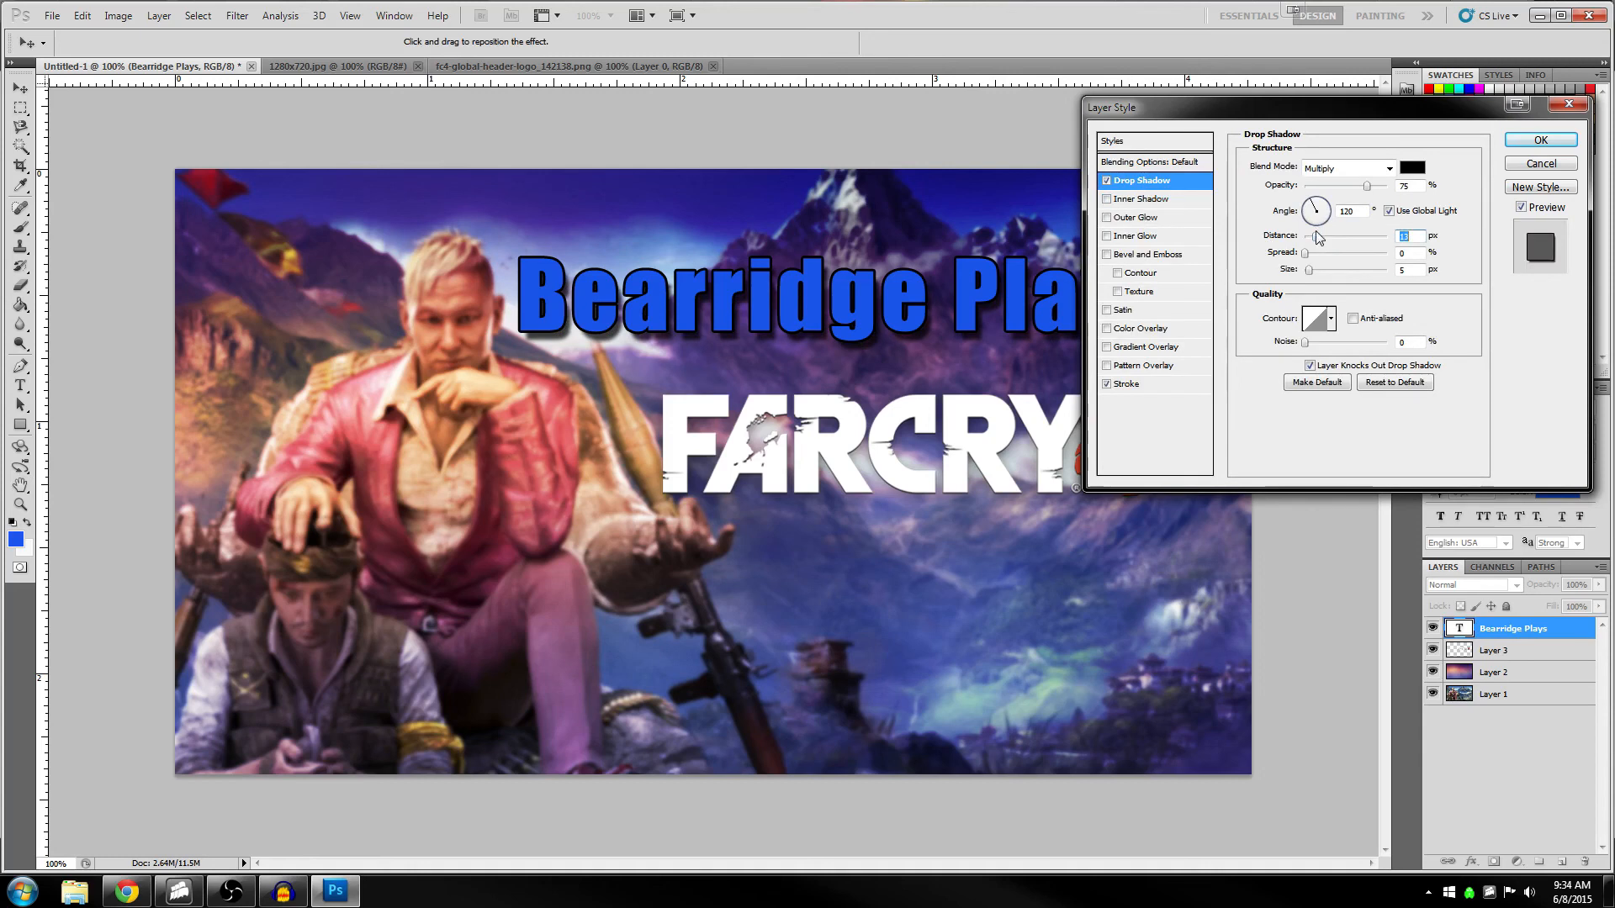
{"action": "left_click", "coordinate": [1107, 200]}
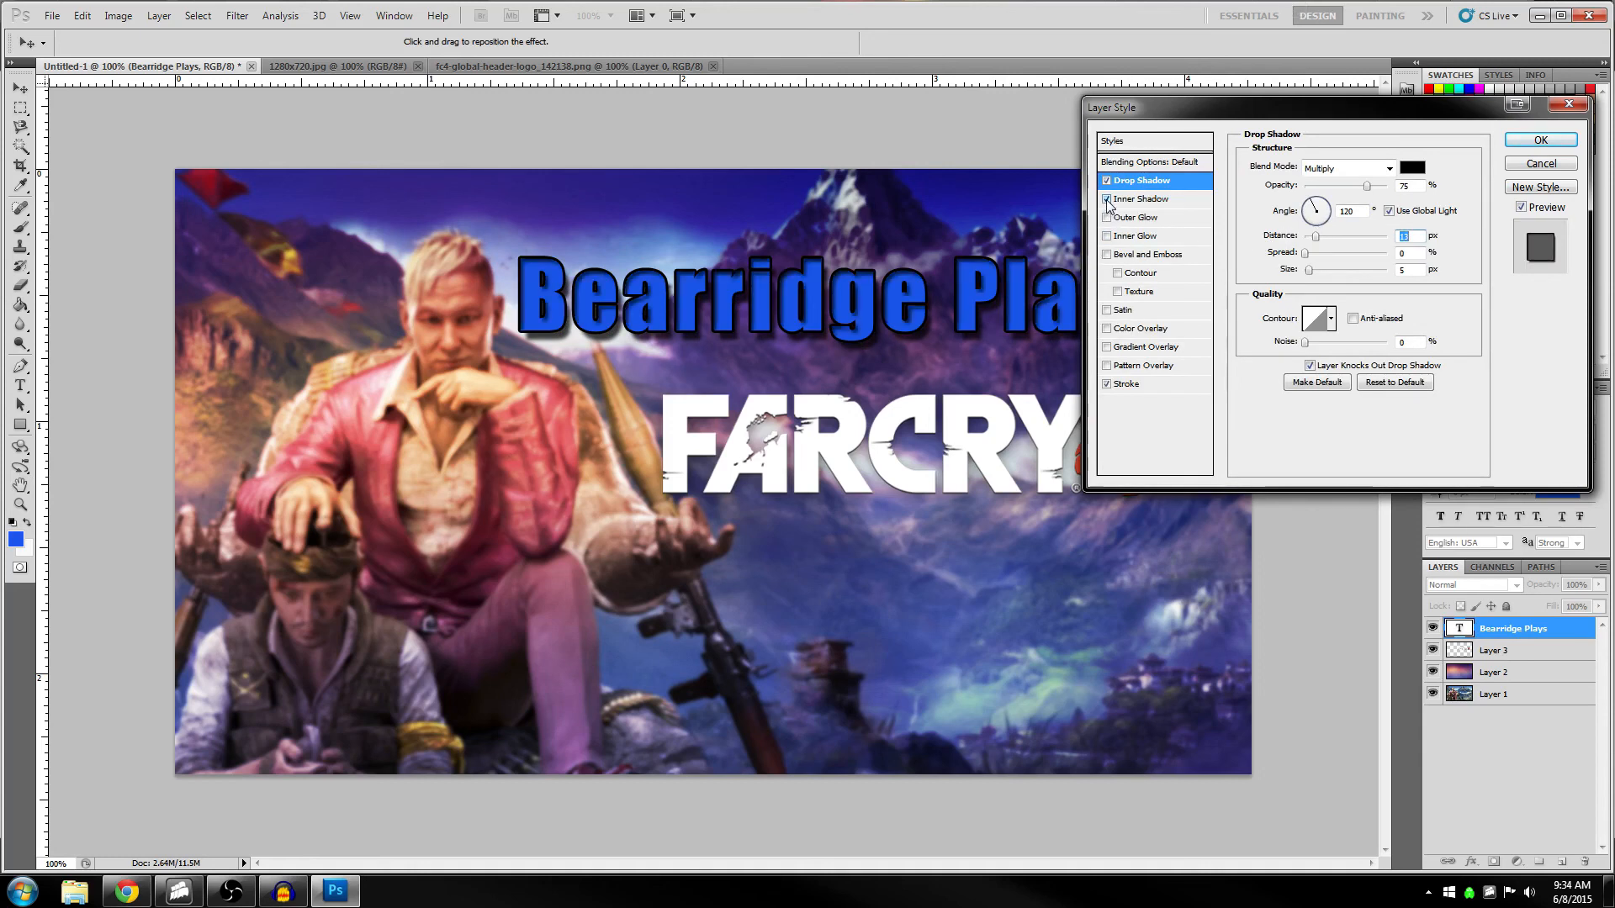
{"action": "left_click", "coordinate": [1106, 200]}
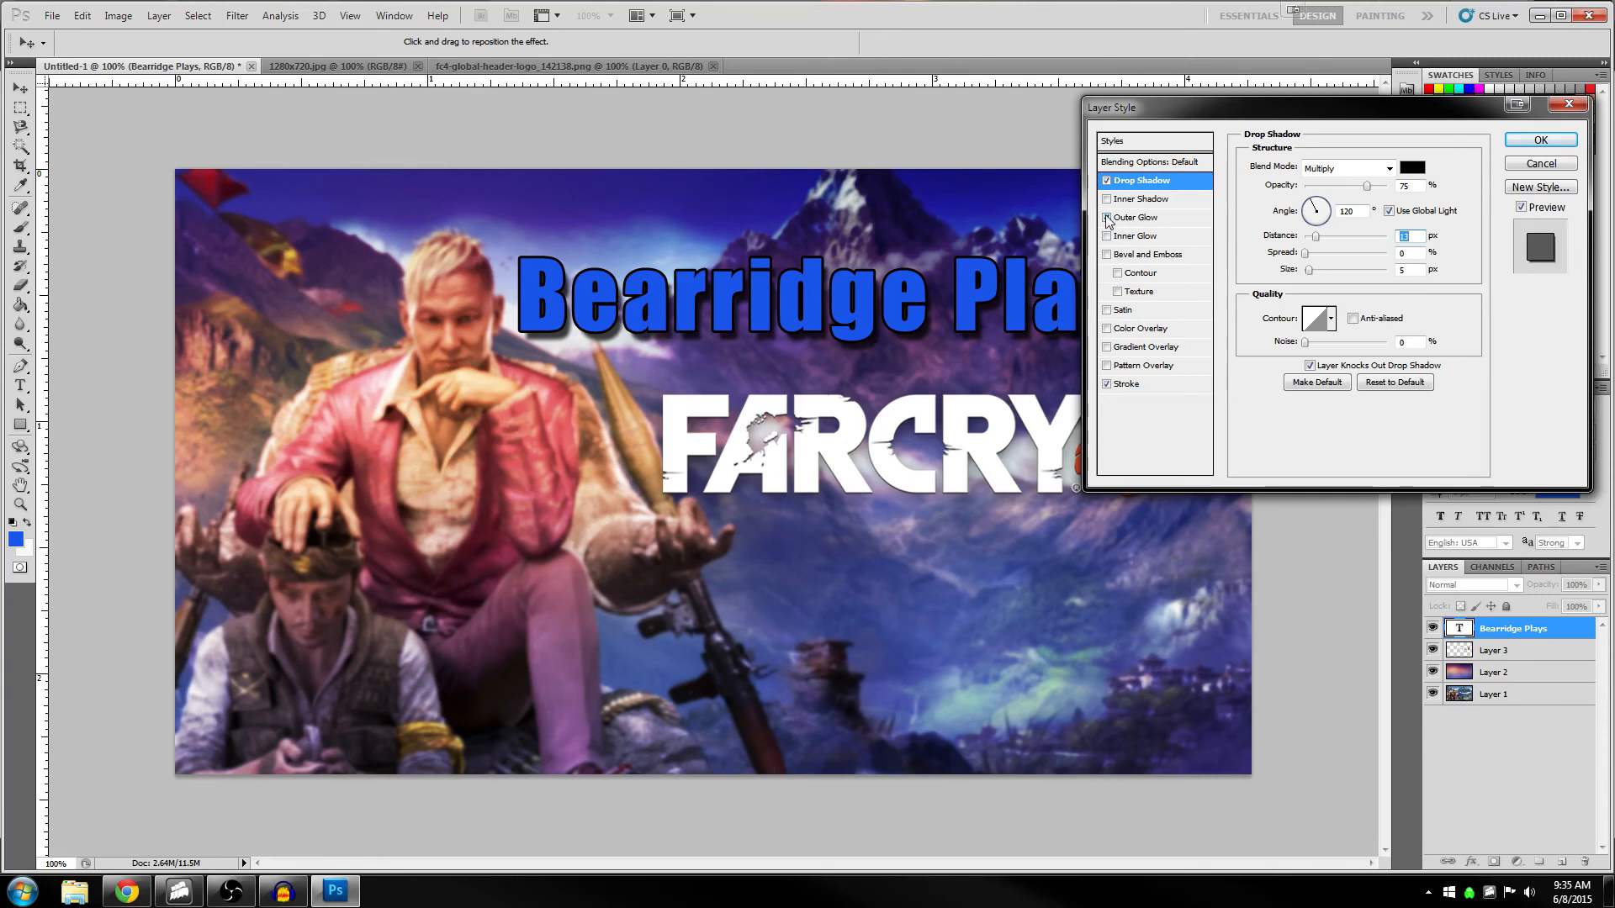
Try an inner glow and a bevel and emboss on the "Bearridge Plays" text
{"action": "left_click", "coordinate": [1106, 236]}
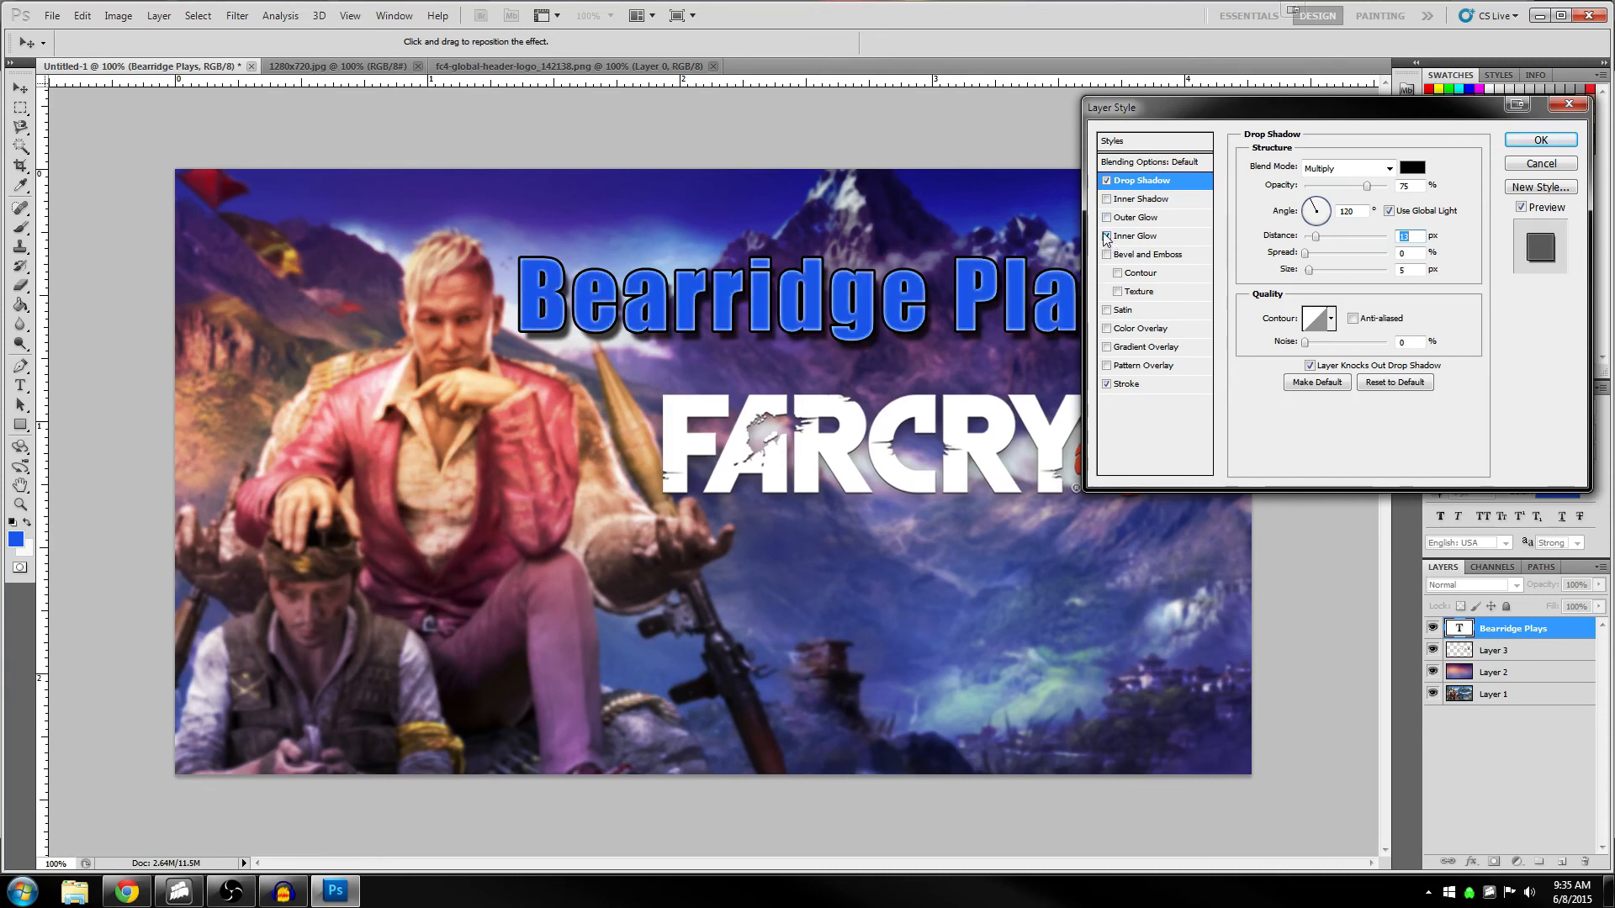
{"action": "left_click", "coordinate": [1107, 237]}
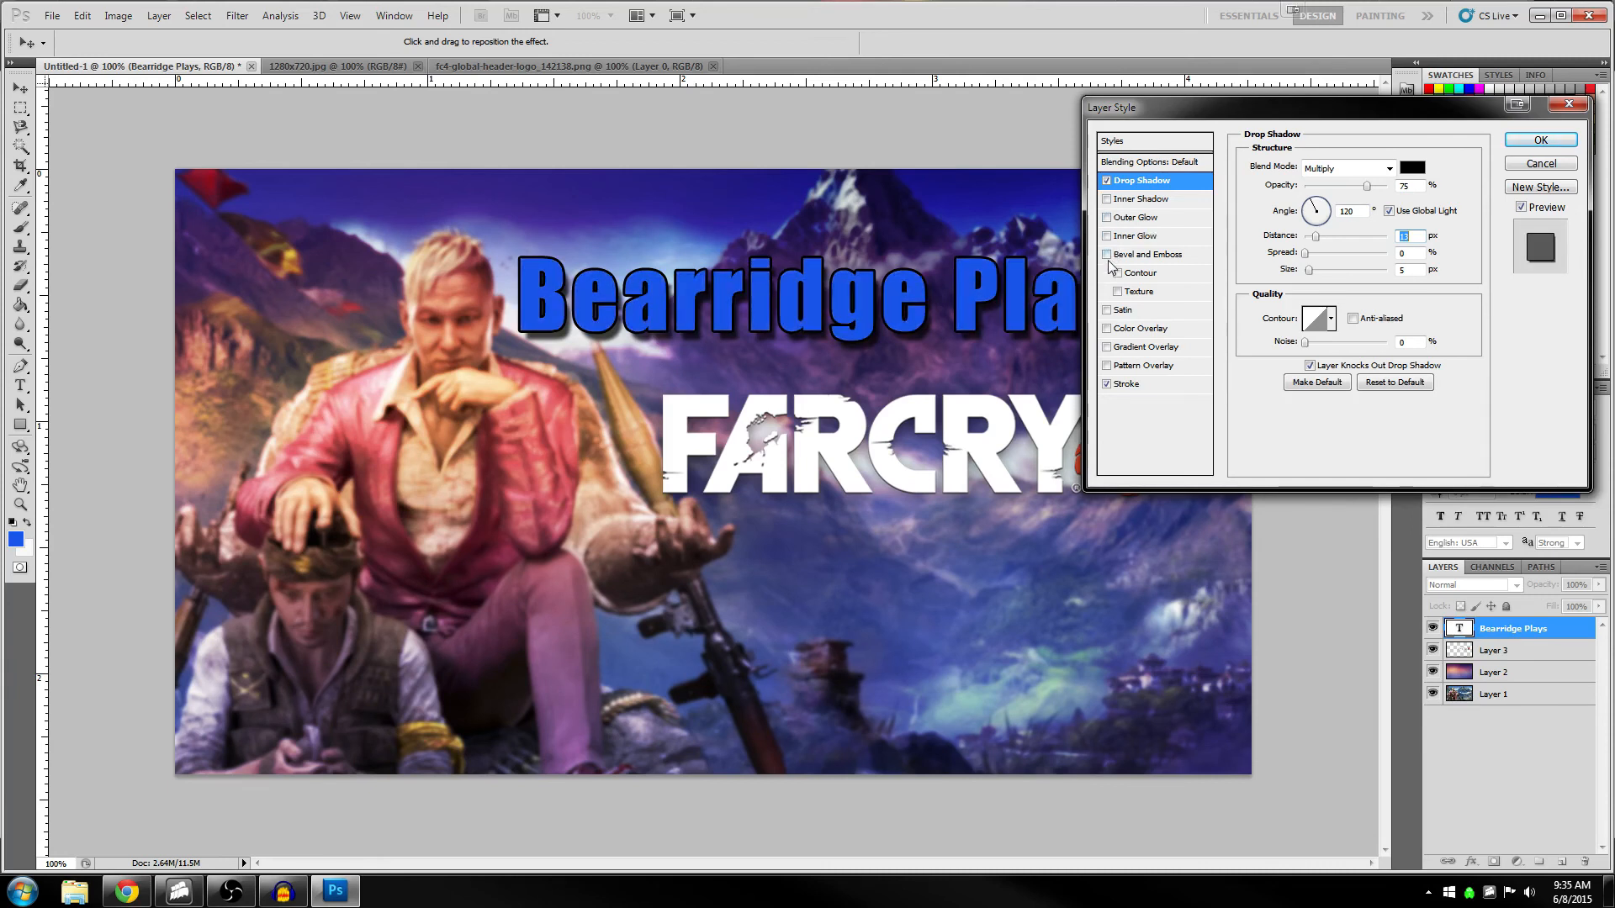
{"action": "left_click", "coordinate": [1106, 256]}
{"action": "left_click", "coordinate": [1106, 255]}
Add a white color overlay to the "Bearridge Plays" text, sampled from the Far Cry 4 logo, and apply the layer style
{"action": "left_click", "coordinate": [1107, 329]}
{"action": "left_click", "coordinate": [1138, 338]}
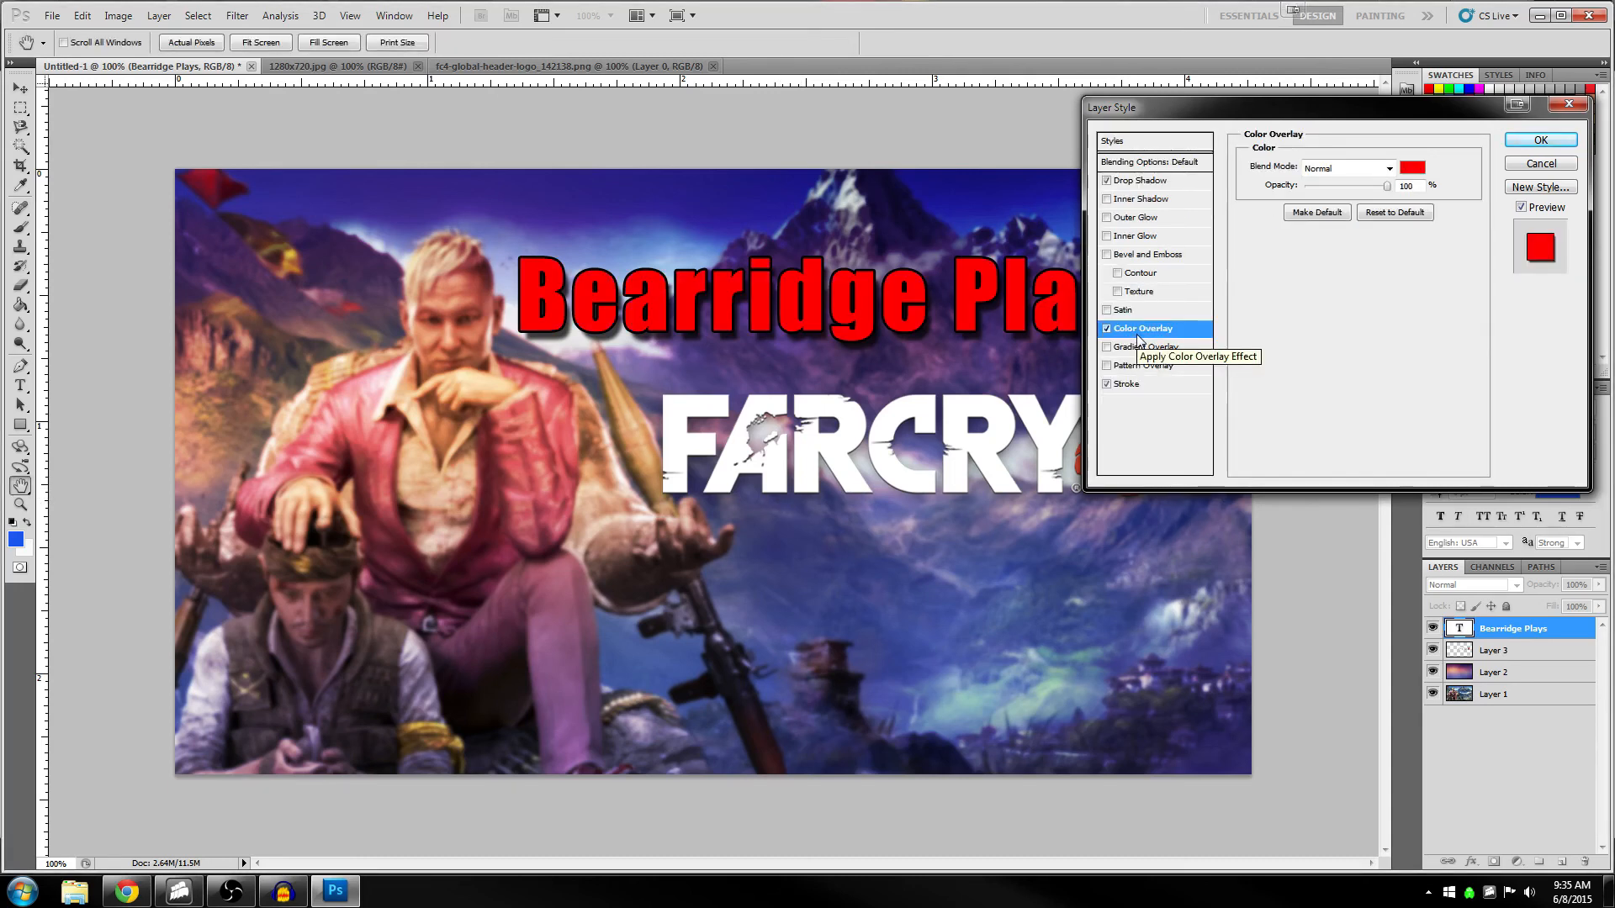
{"action": "left_click_drag", "start_coordinate": [1209, 103], "coordinate": [1330, 79]}
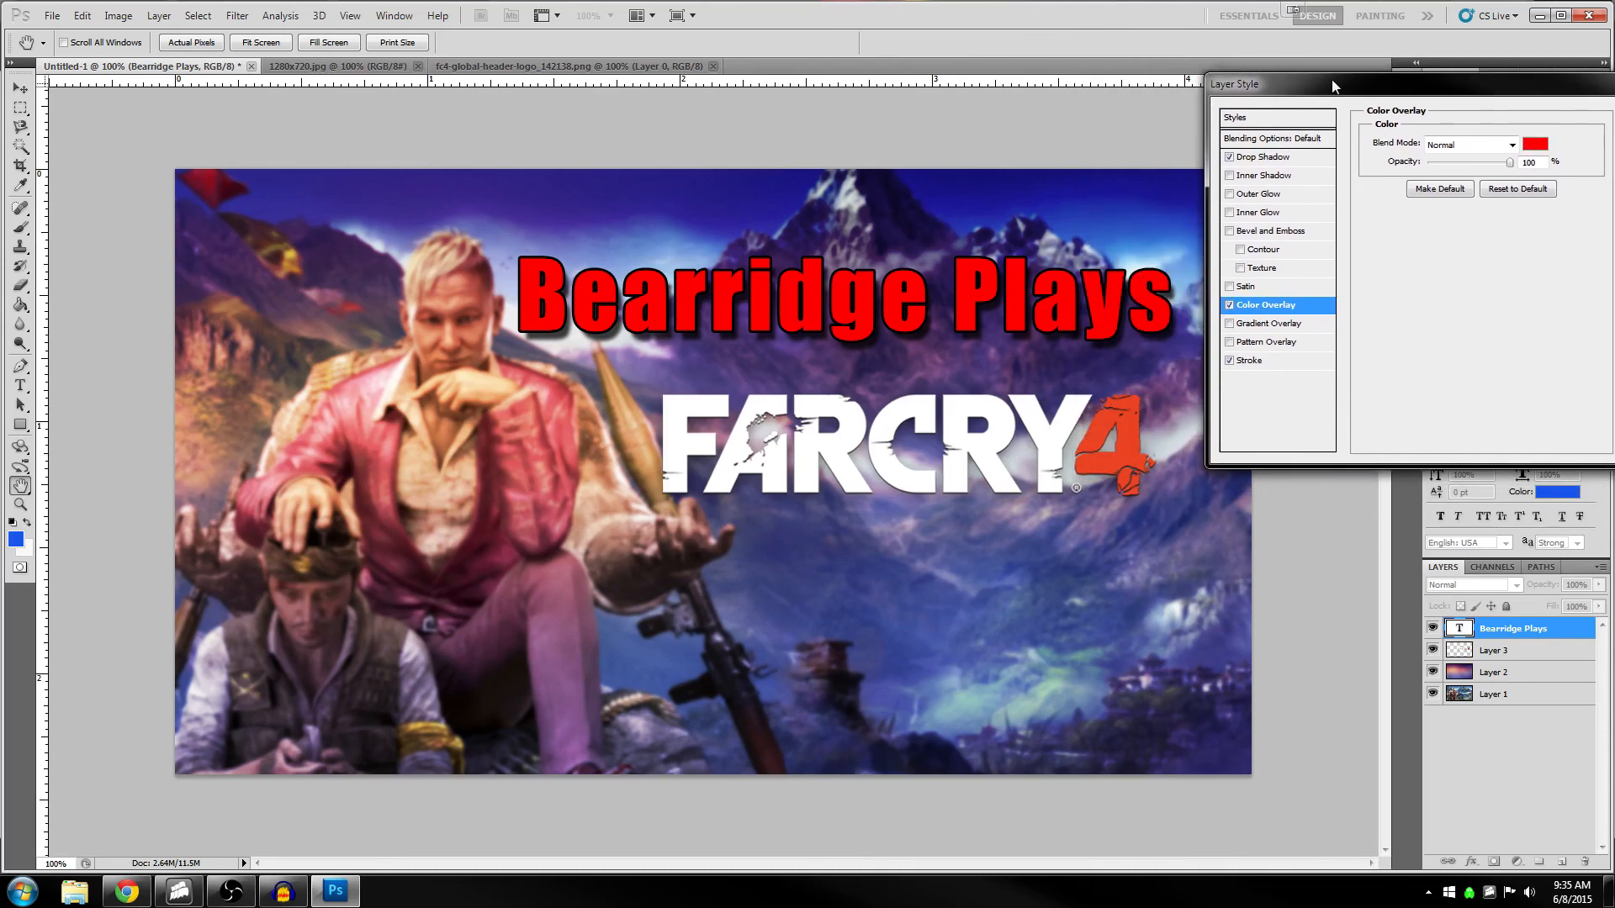
{"action": "left_click", "coordinate": [1003, 431]}
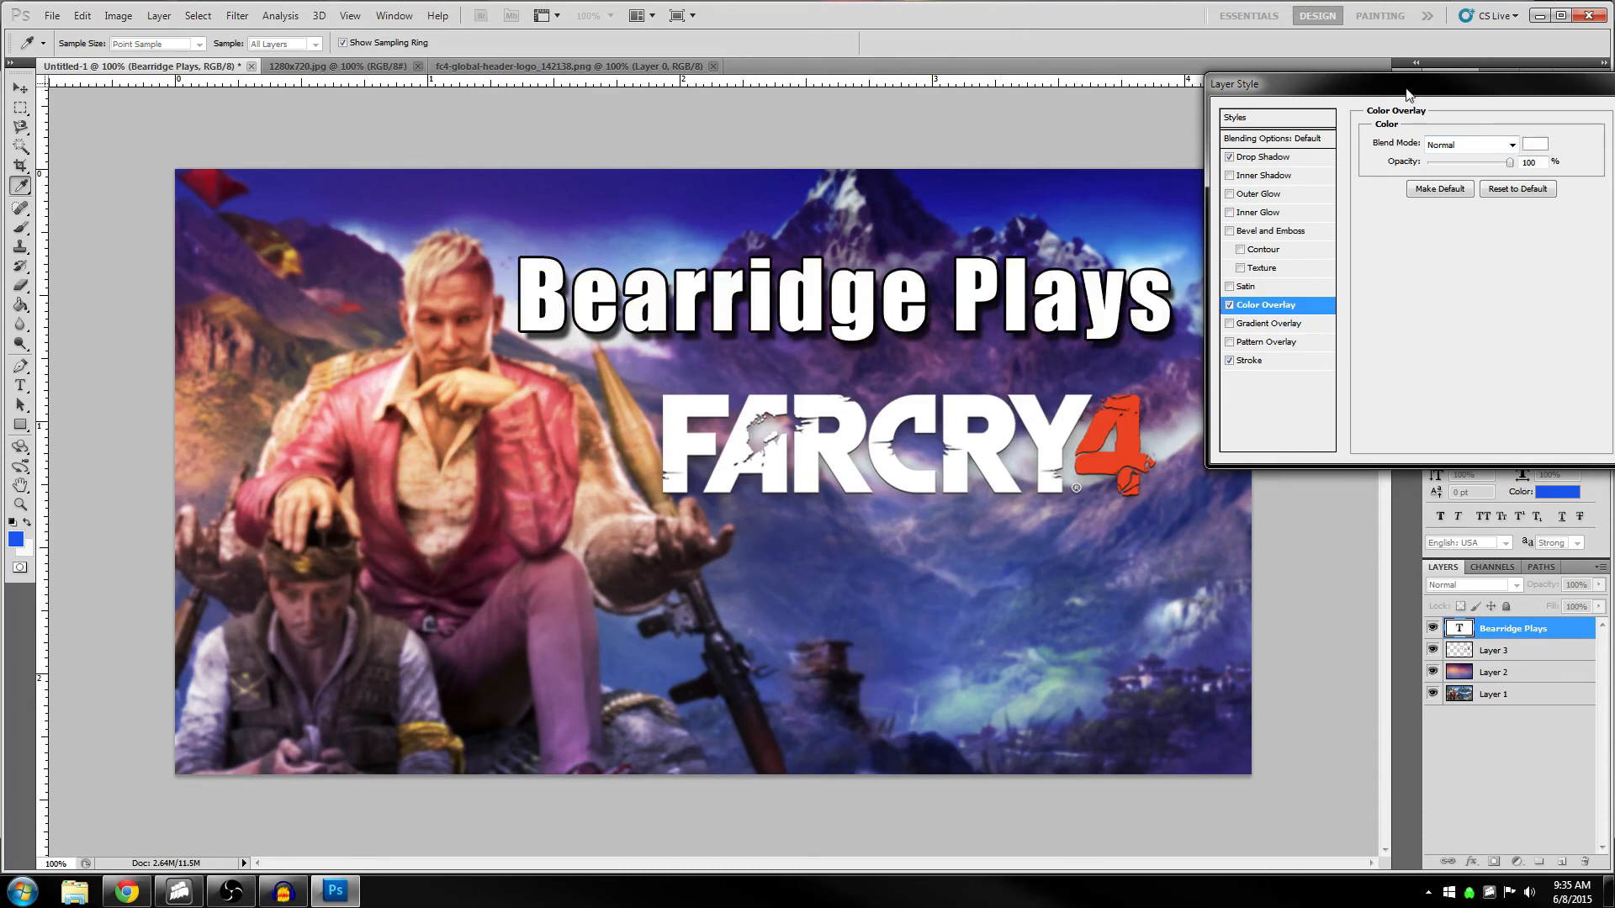
{"action": "key", "text": "Return"}
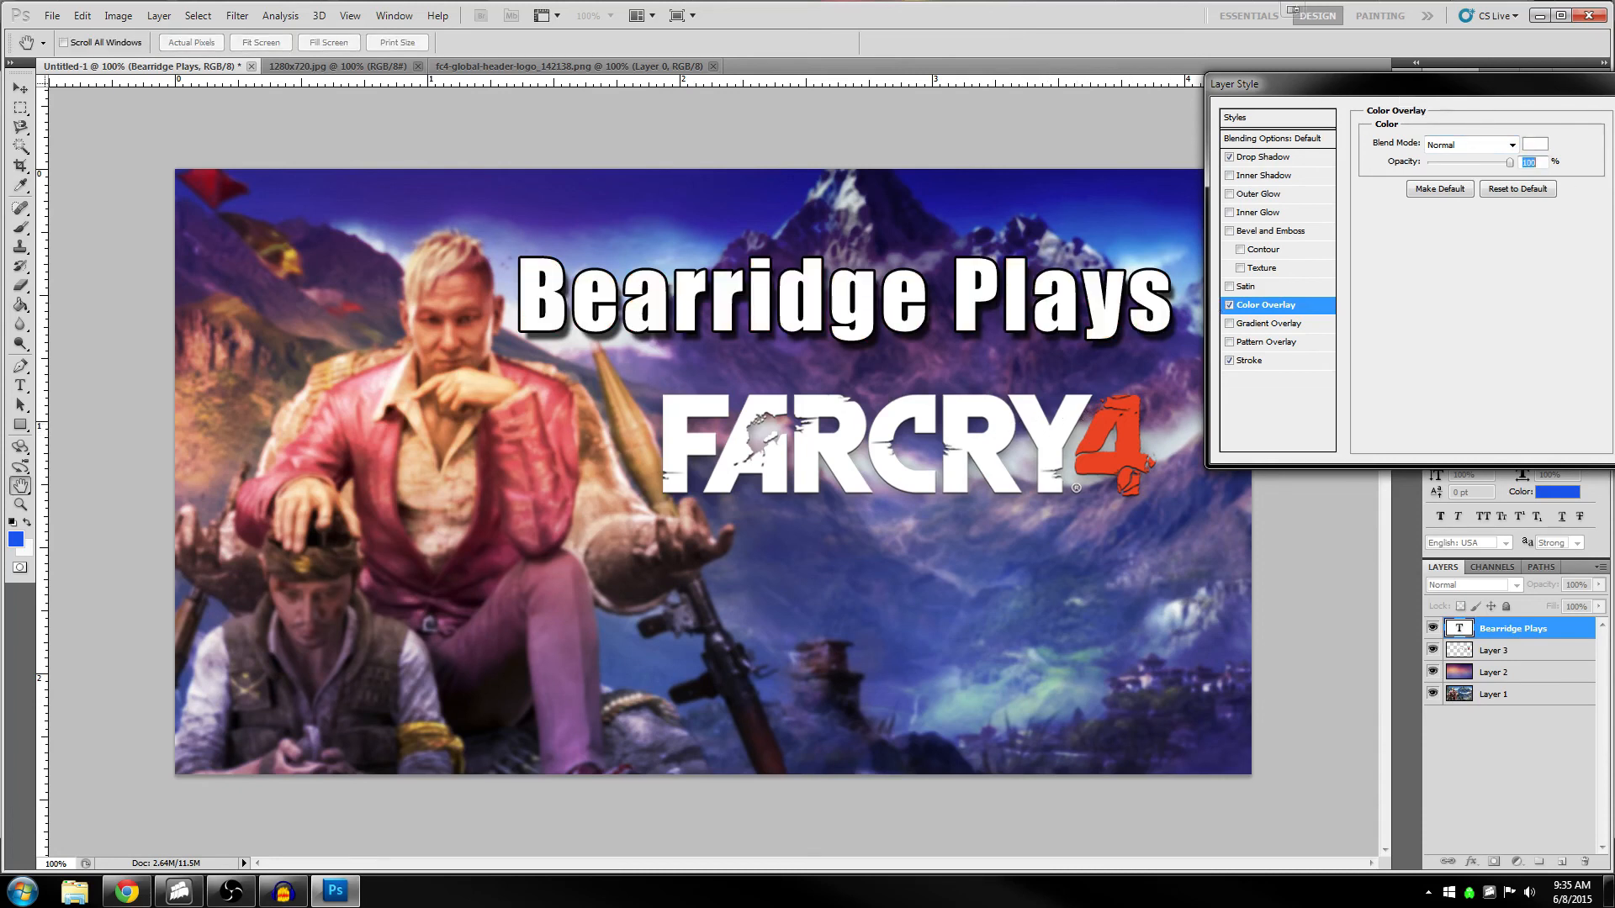
{"action": "key", "text": "Return"}
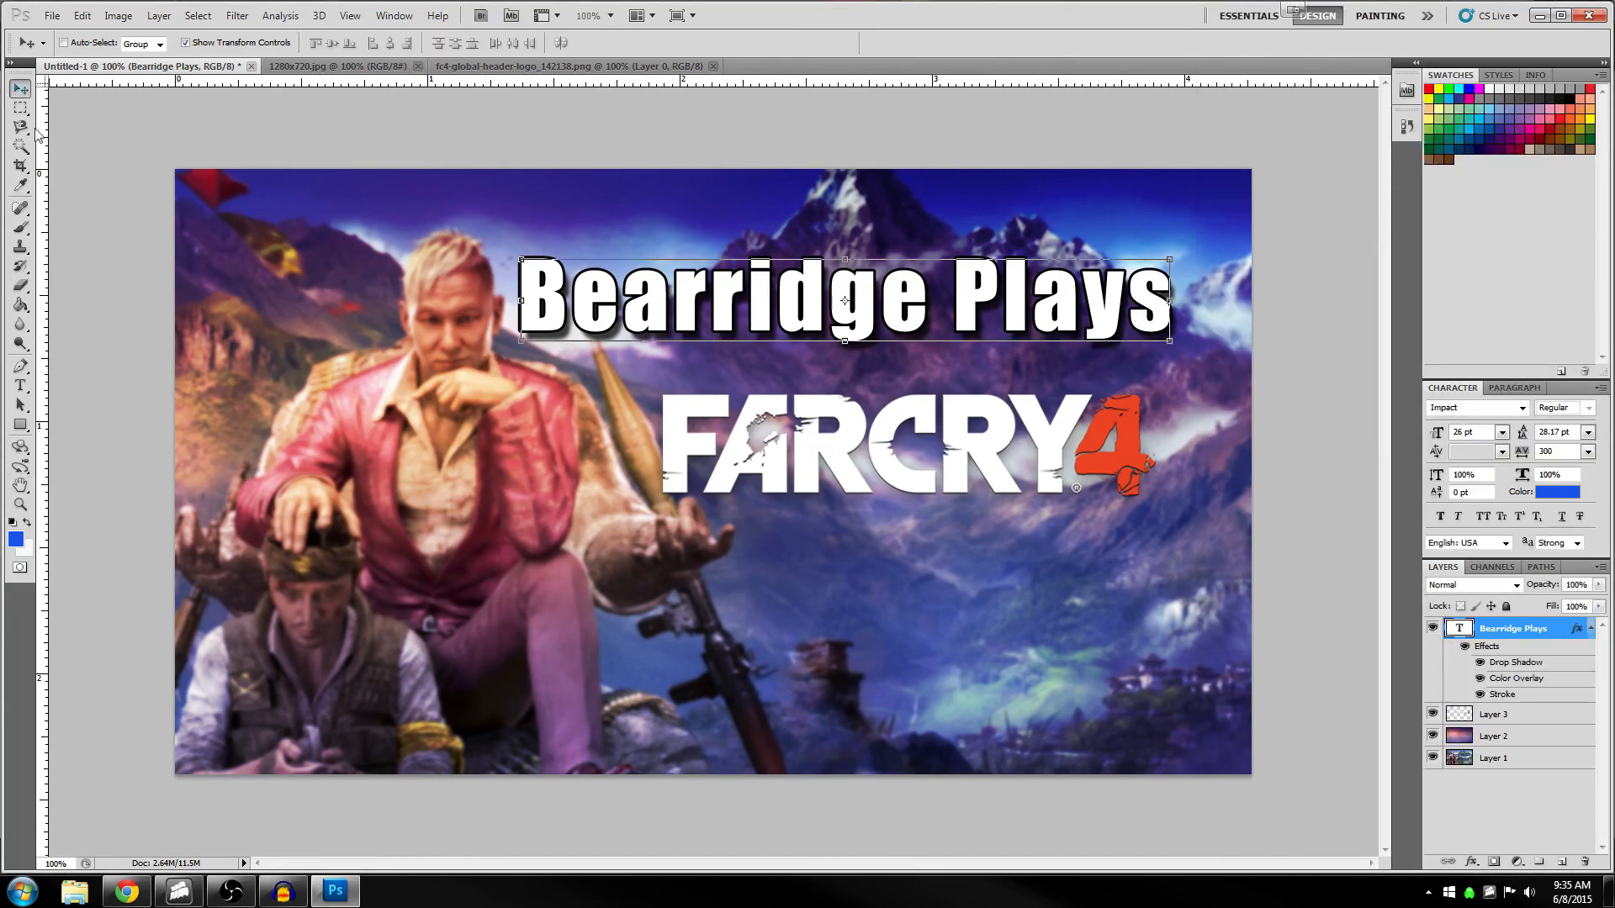
Add the text "Part 38" below the Far Cry 4 logo, checking the latest part number among the YouTube channel's uploads
{"action": "left_click", "coordinate": [20, 385]}
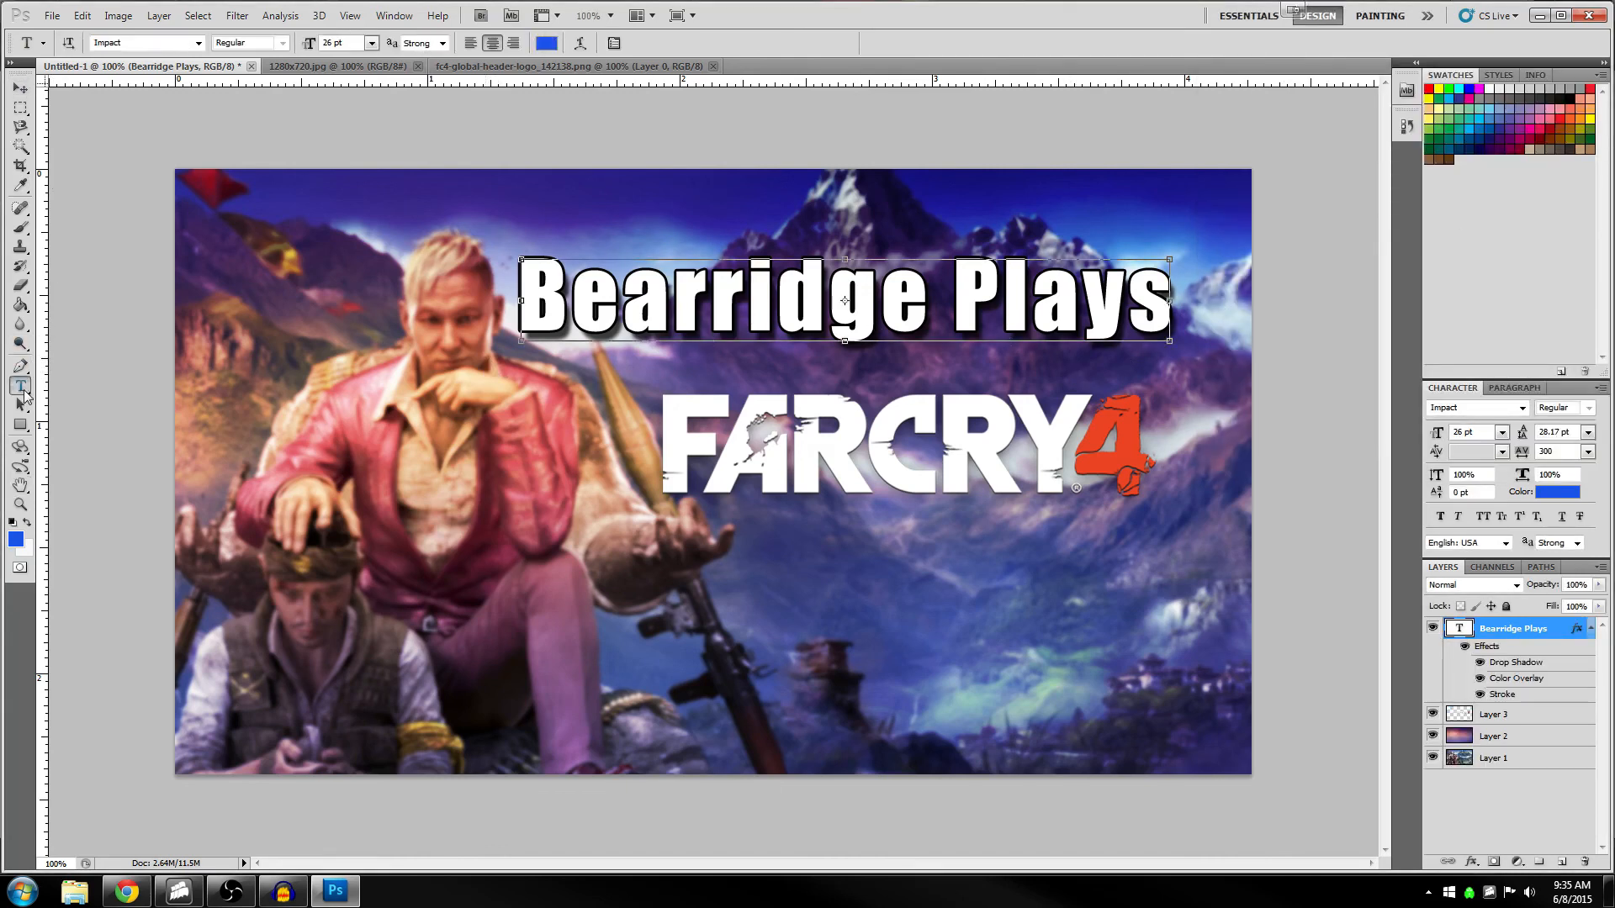
{"action": "left_click", "coordinate": [915, 582]}
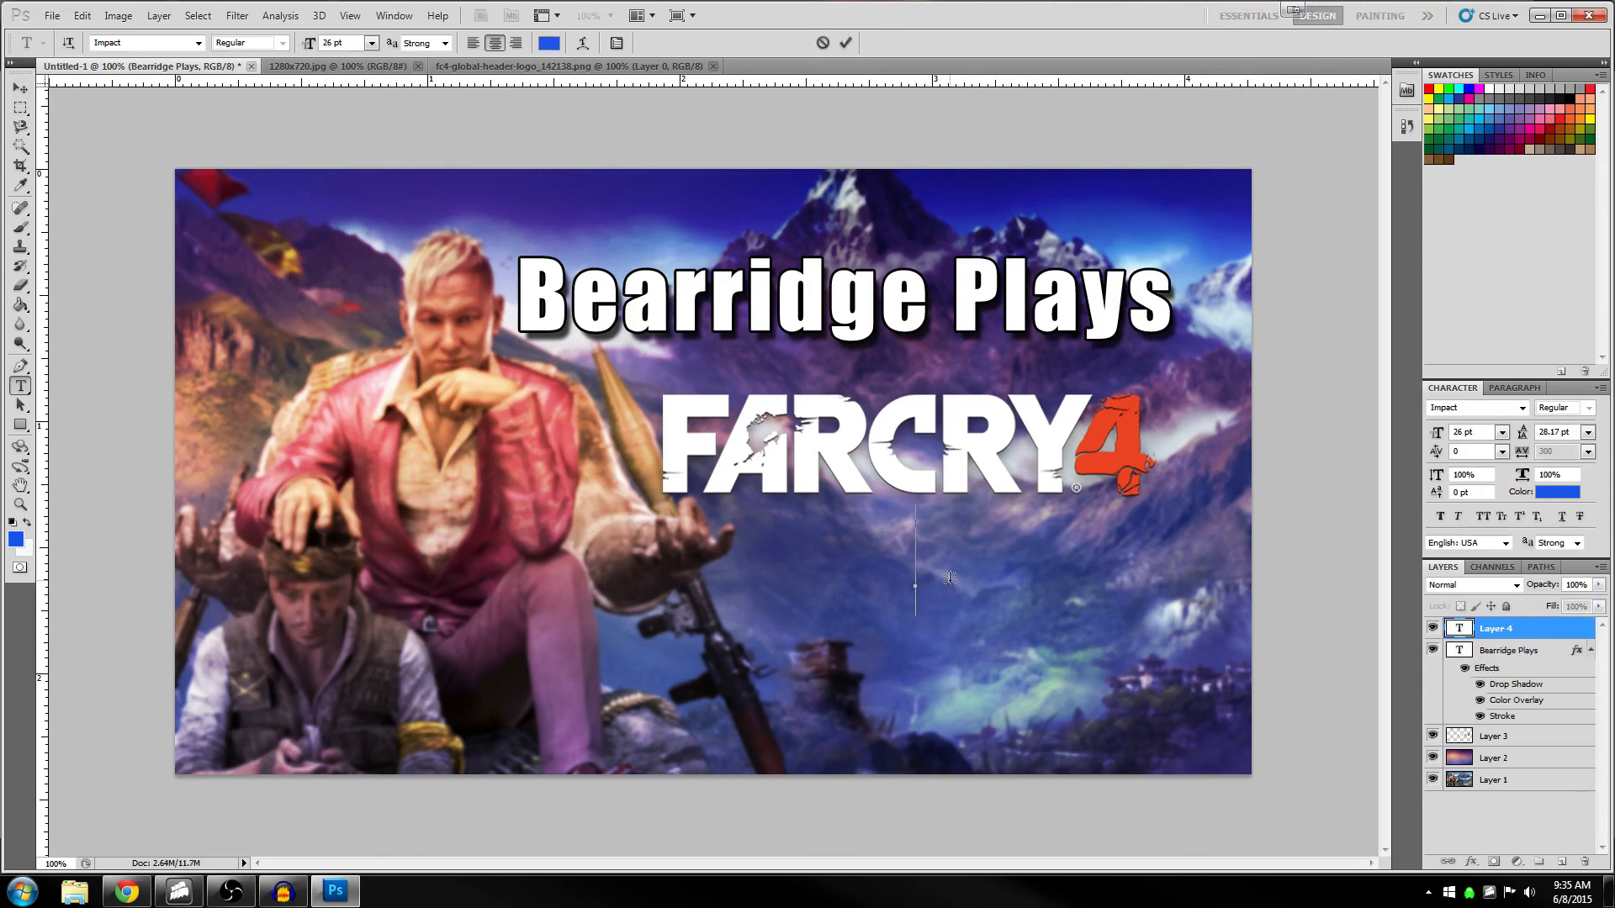
{"action": "type", "text": "P a r t"}
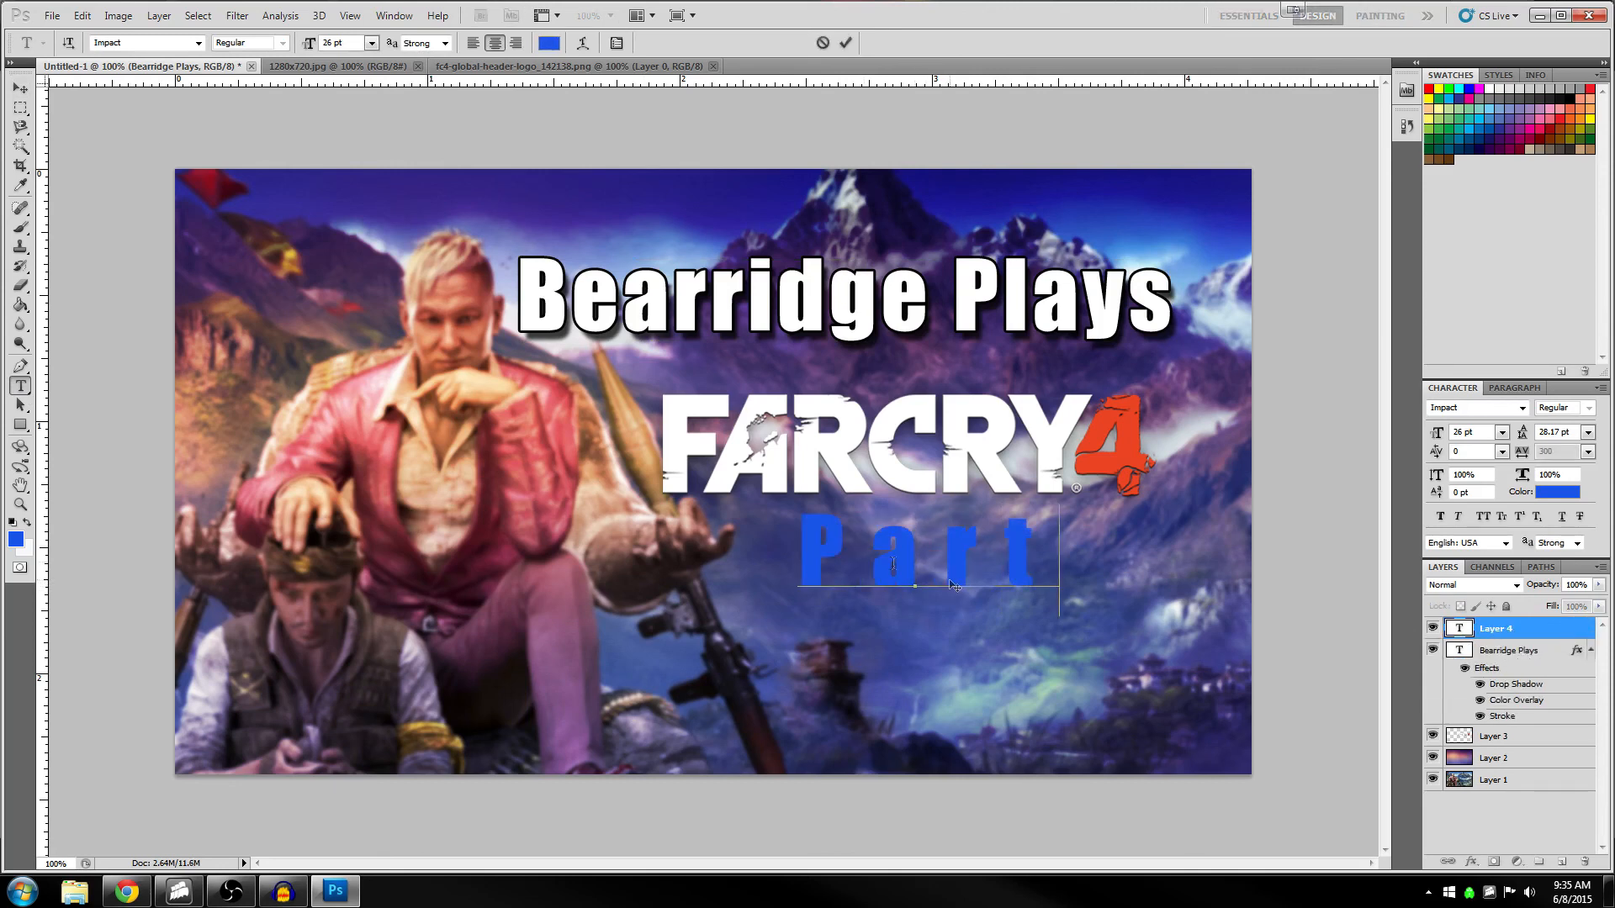
{"action": "left_click", "coordinate": [123, 896]}
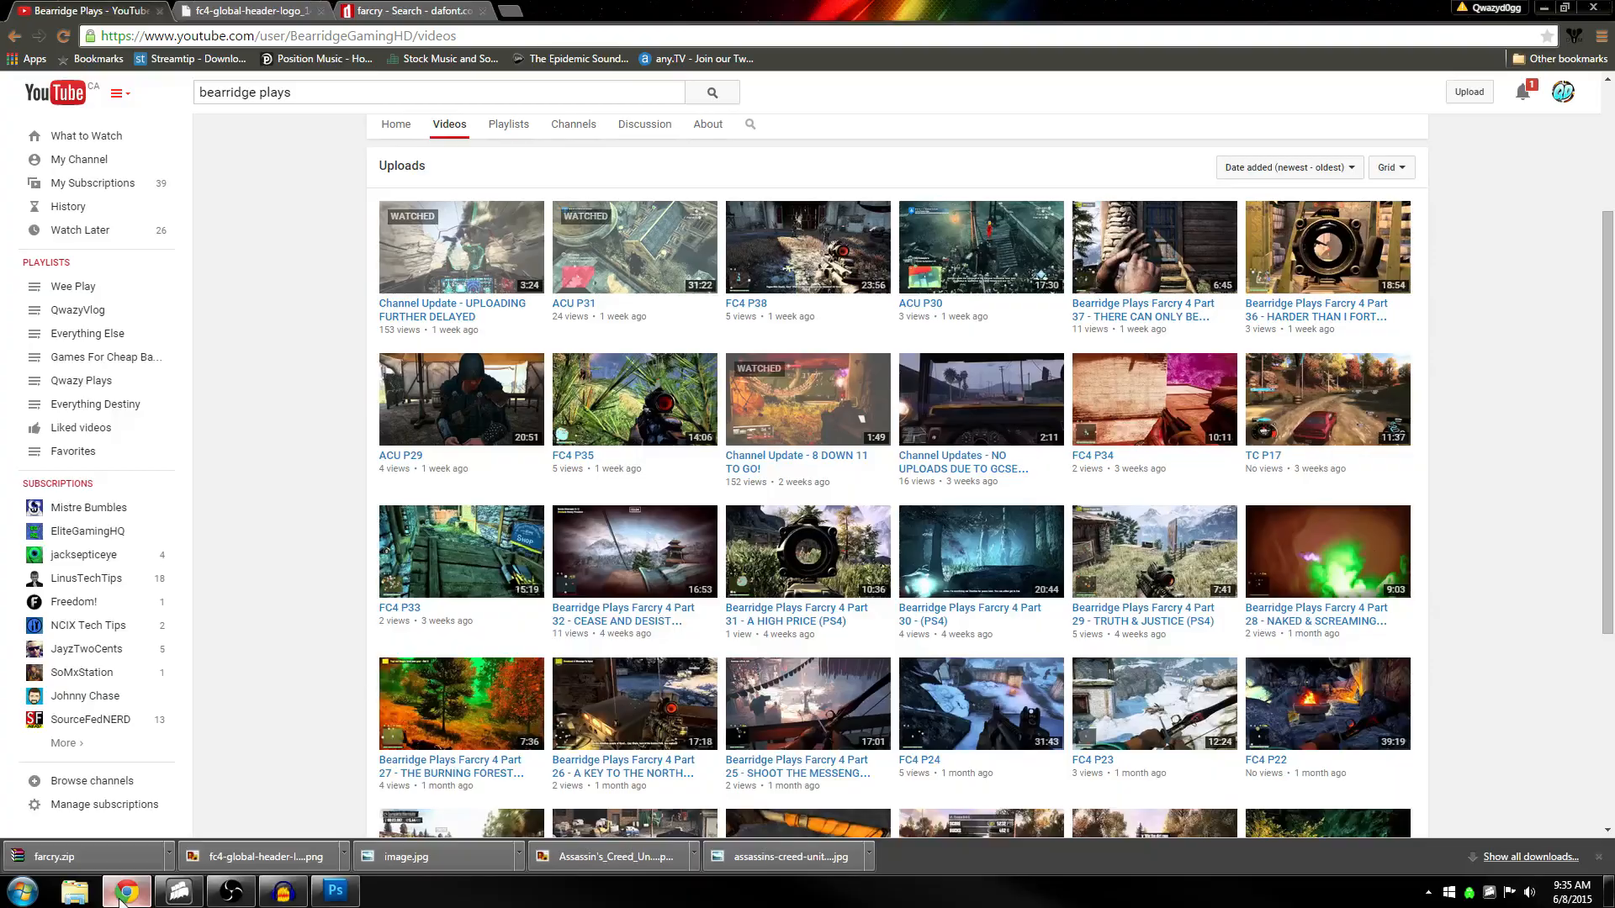
{"action": "left_click", "coordinate": [123, 896]}
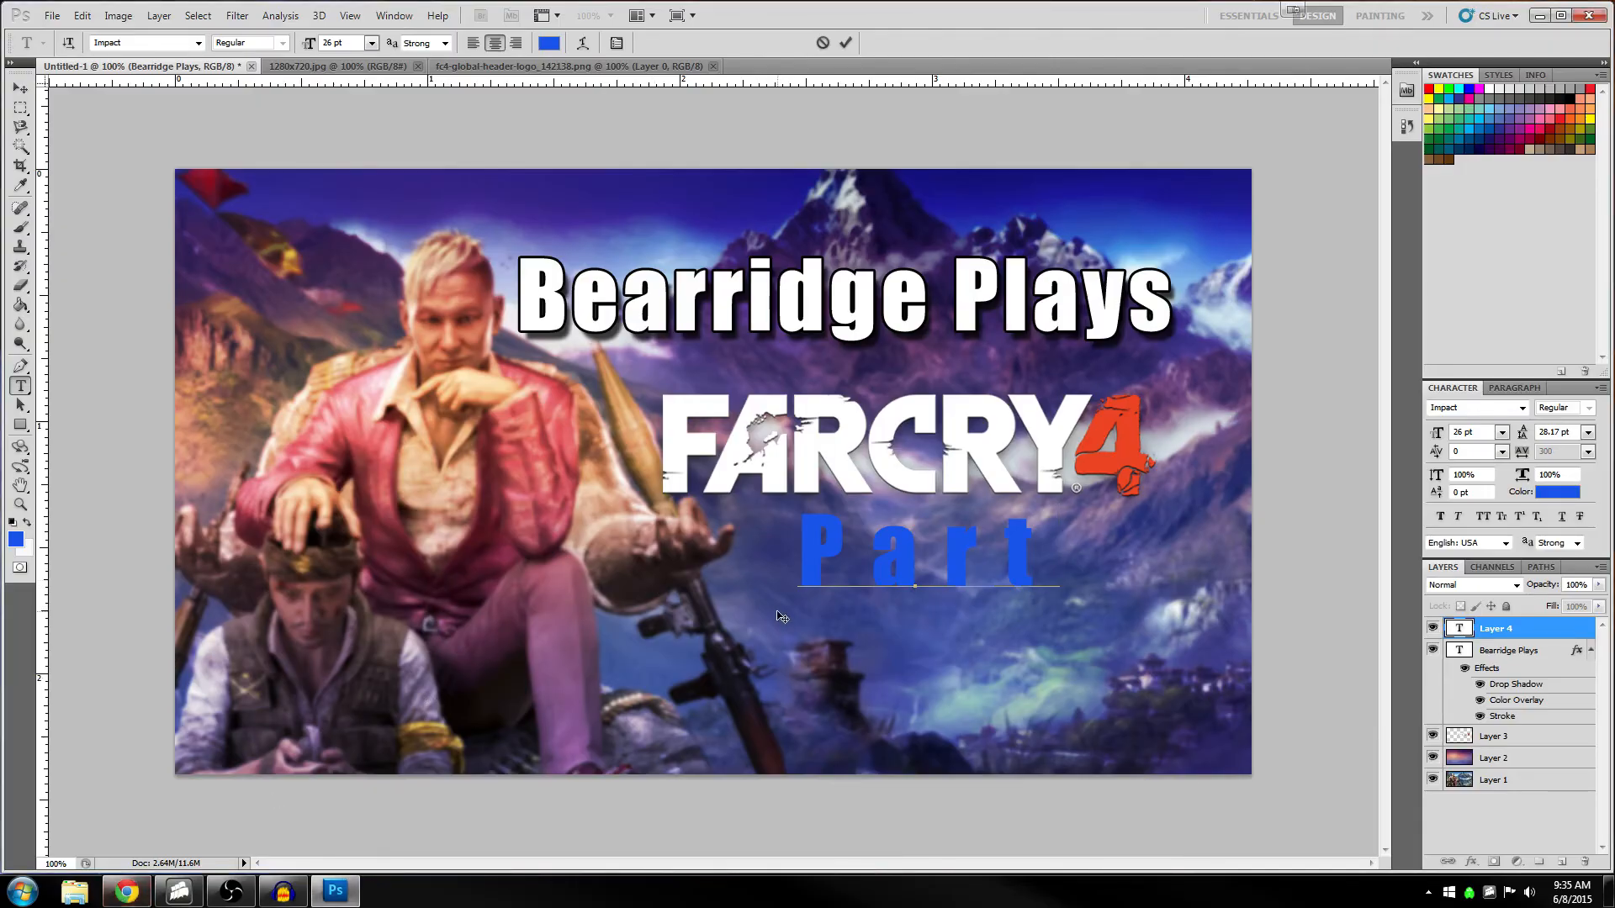
{"action": "type", "text": "3 8"}
{"action": "left_click", "coordinate": [1001, 574]}
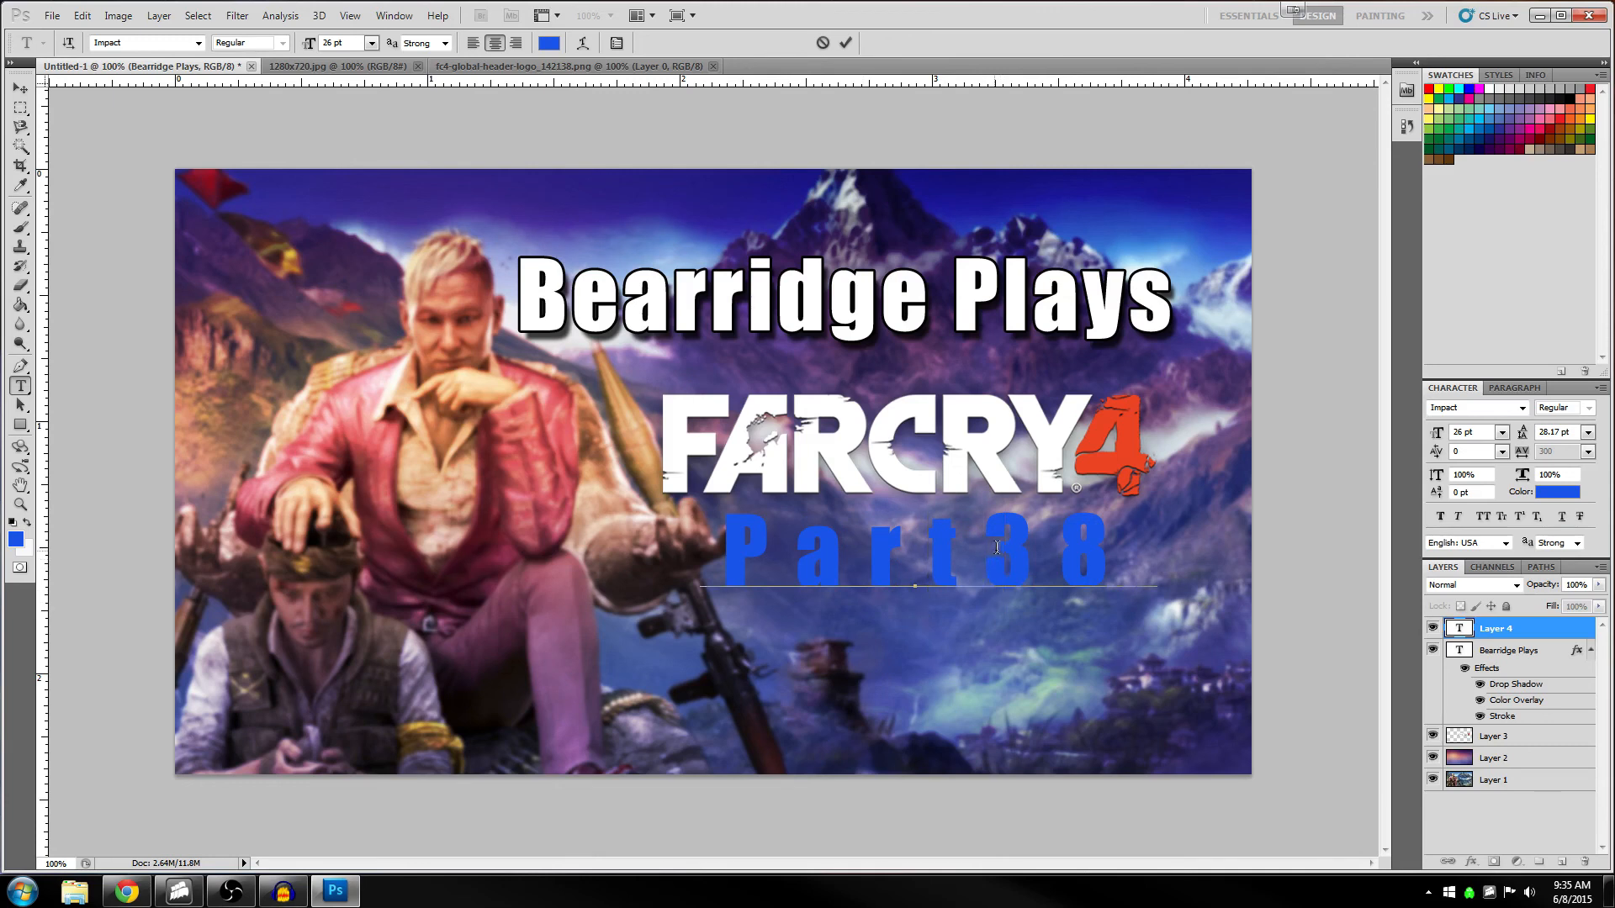
Set the kerning to -250 between the "3" and "8" and around the space before them
{"action": "left_click", "coordinate": [1482, 451]}
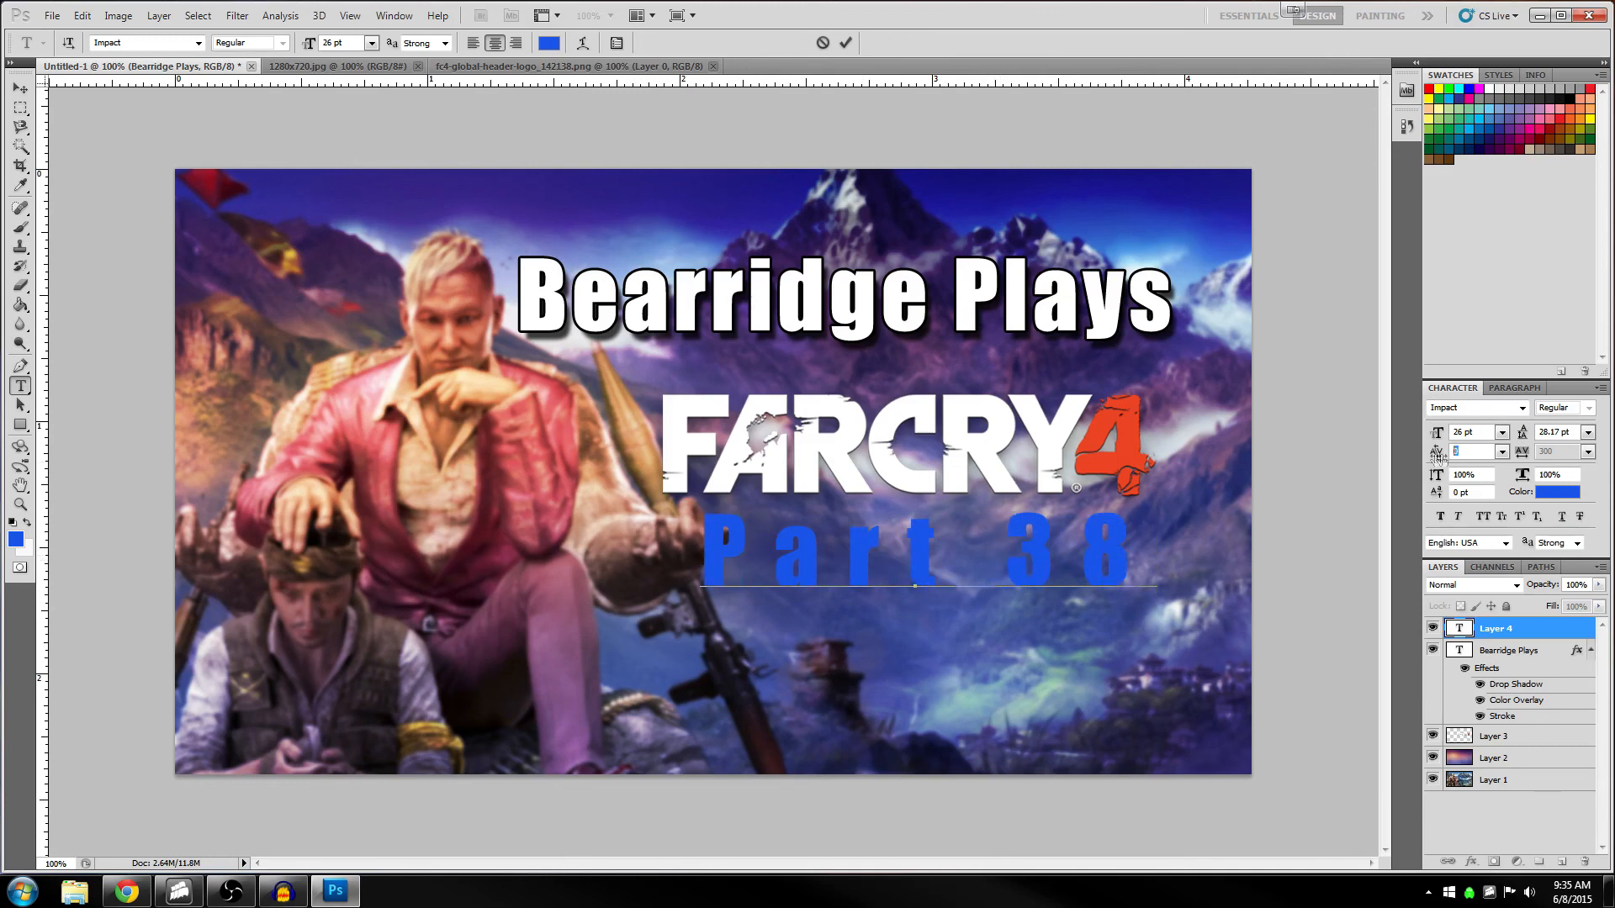
{"action": "type", "text": "-250"}
{"action": "key", "text": "Return"}
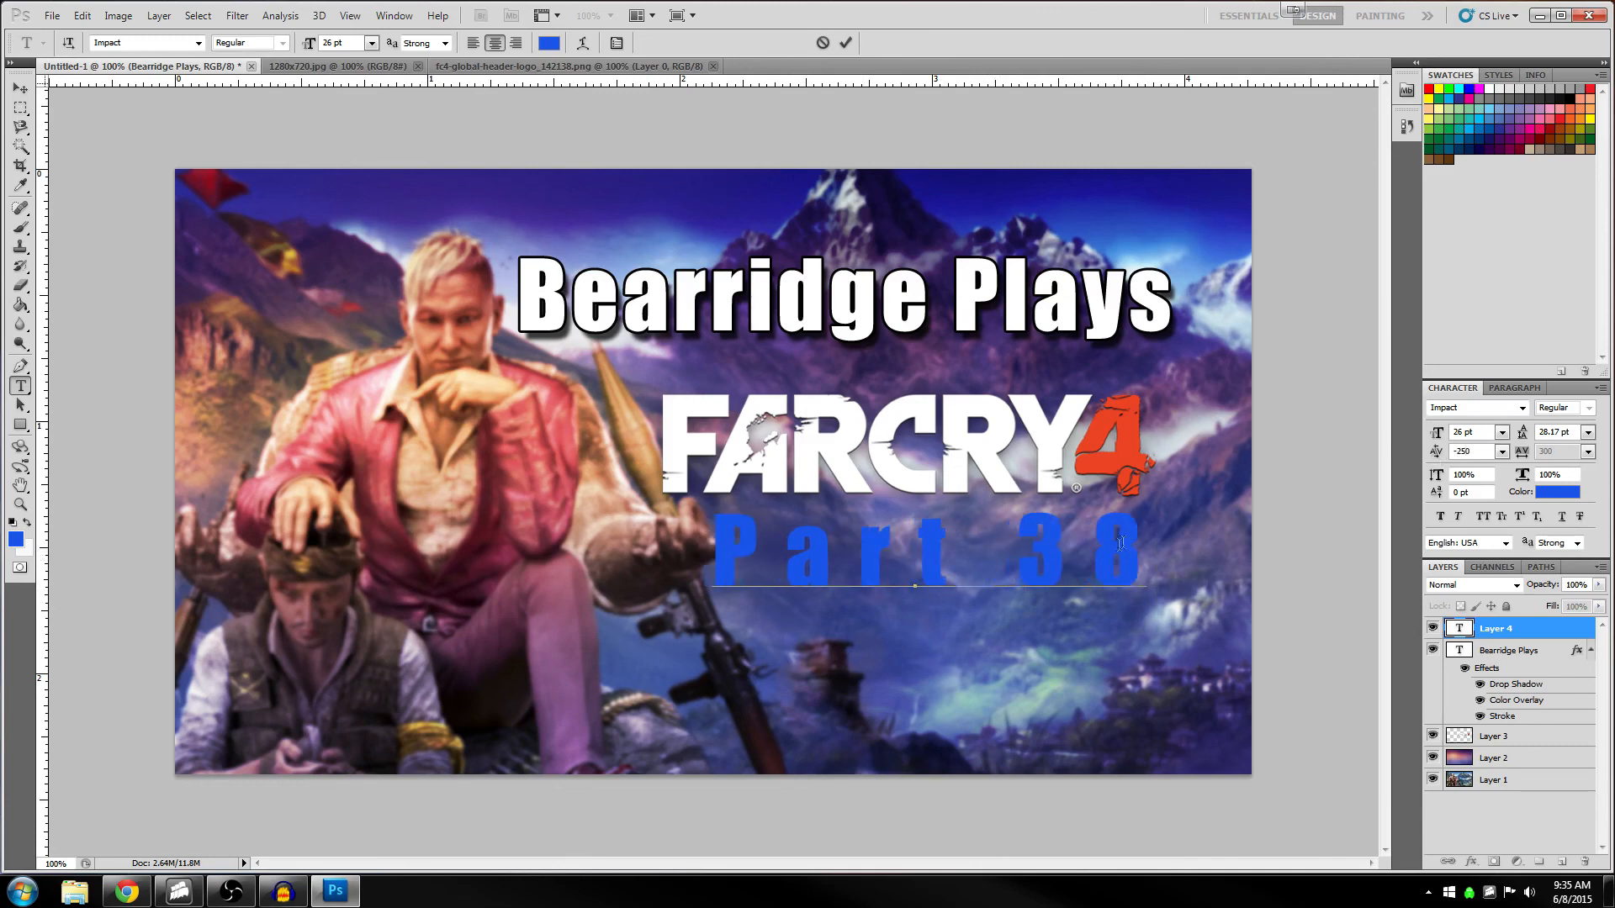
{"action": "left_click", "coordinate": [1094, 551]}
{"action": "key", "text": "BackSpace"}
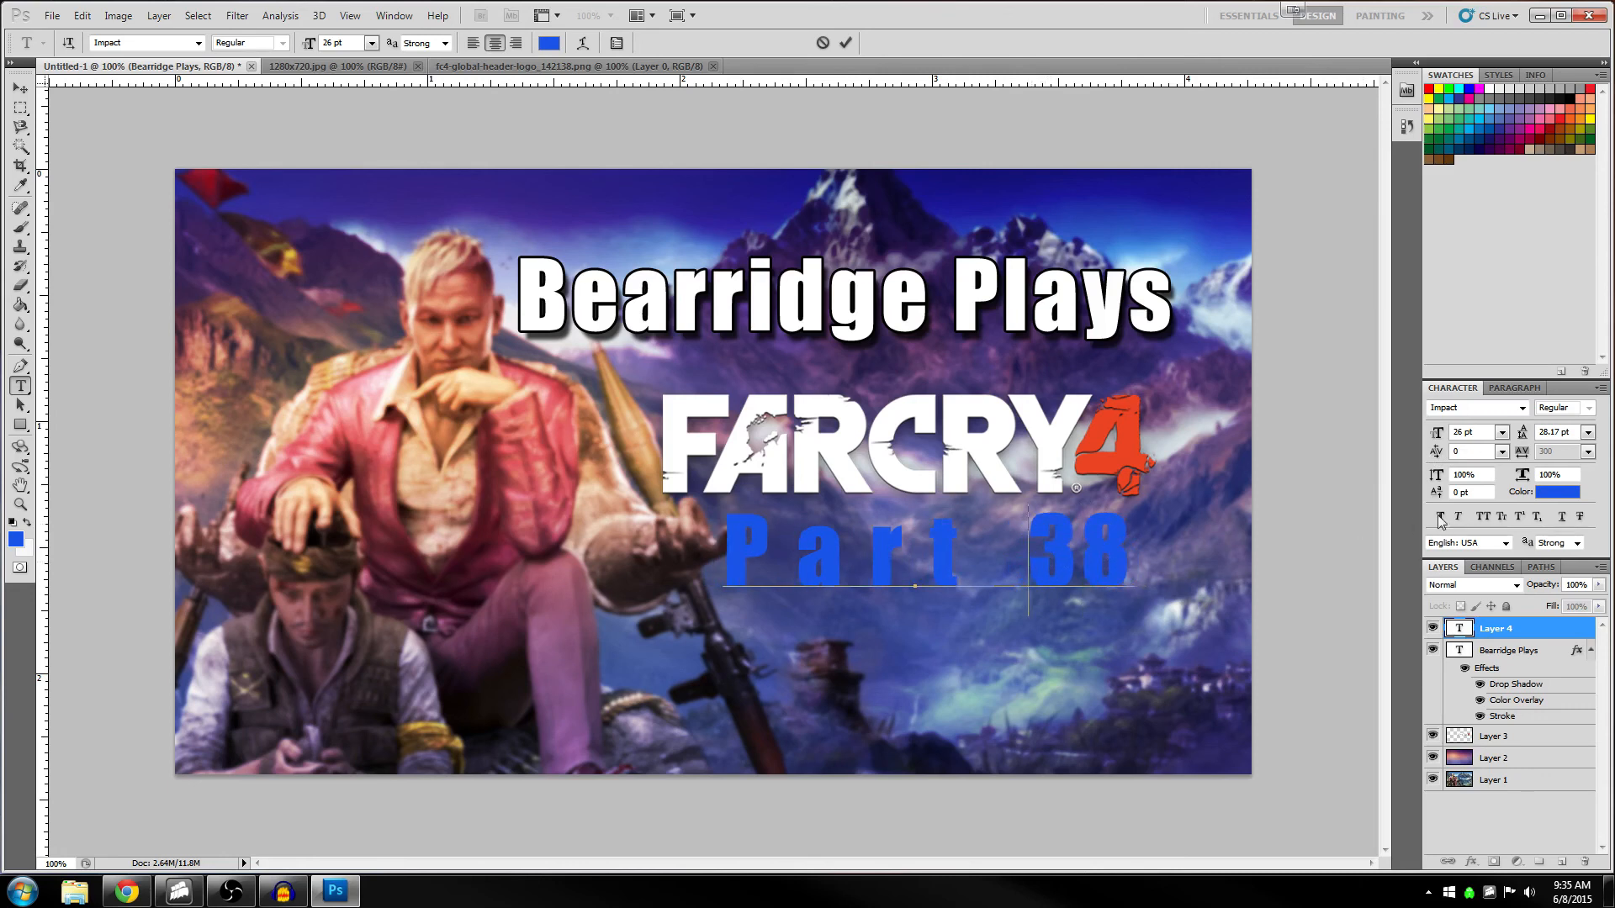
{"action": "type", "text": "-250"}
{"action": "key", "text": "Return"}
{"action": "left_click", "coordinate": [980, 553]}
{"action": "key", "text": "BackSpace"}
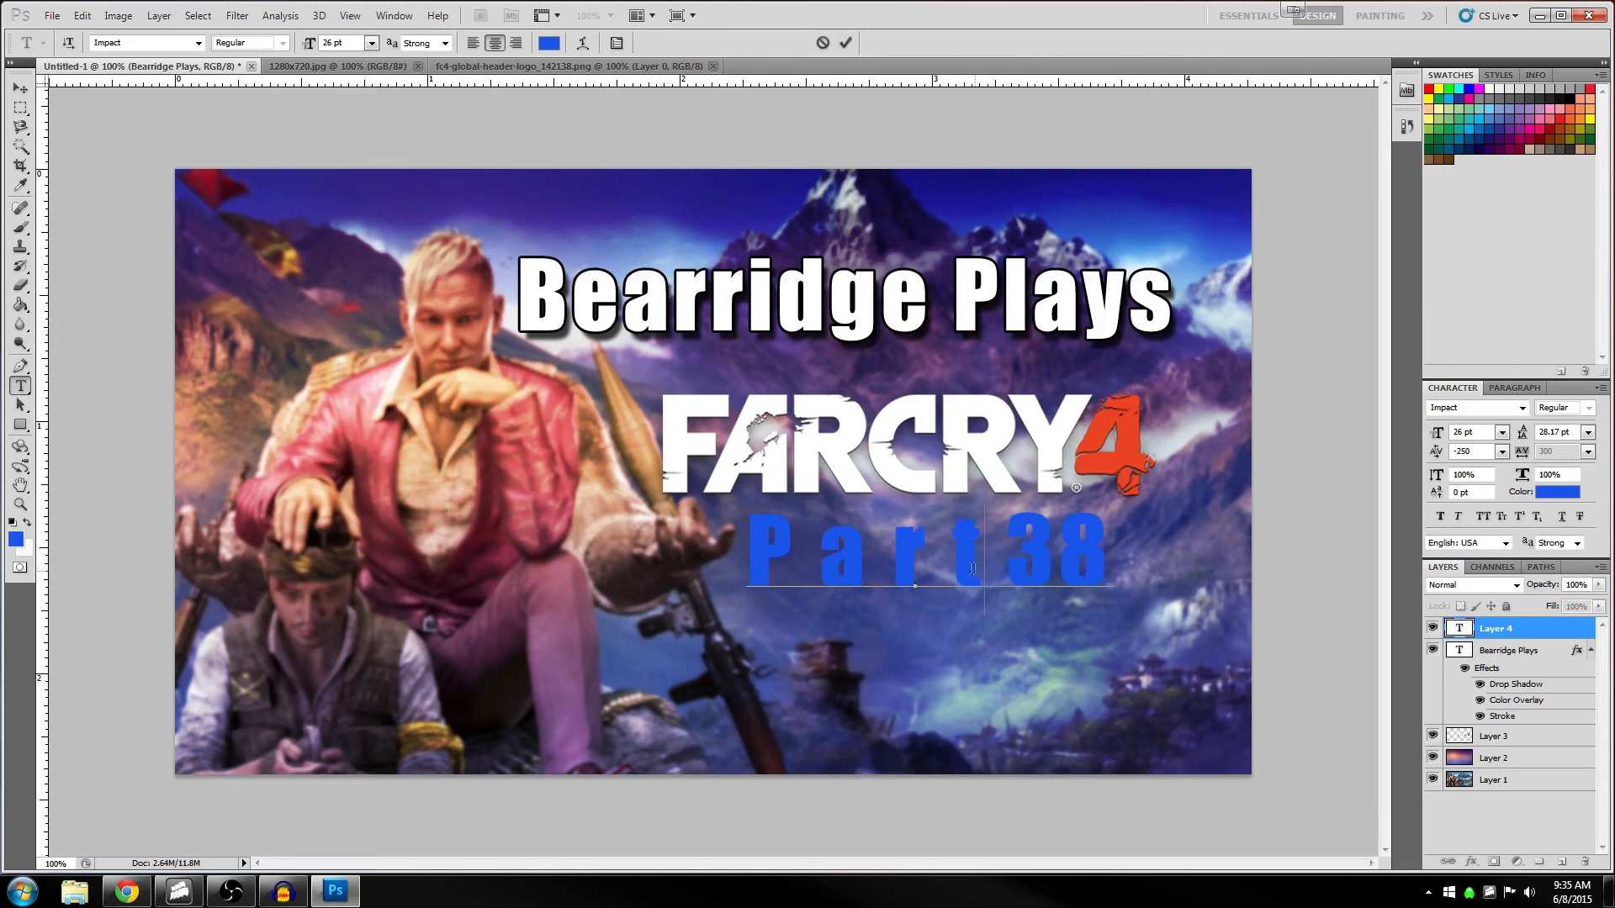
Set the kerning to -250 between the letters of "Part" and before the "P"
{"action": "left_click", "coordinate": [1470, 453]}
{"action": "type", "text": "0"}
{"action": "key", "text": "Return"}
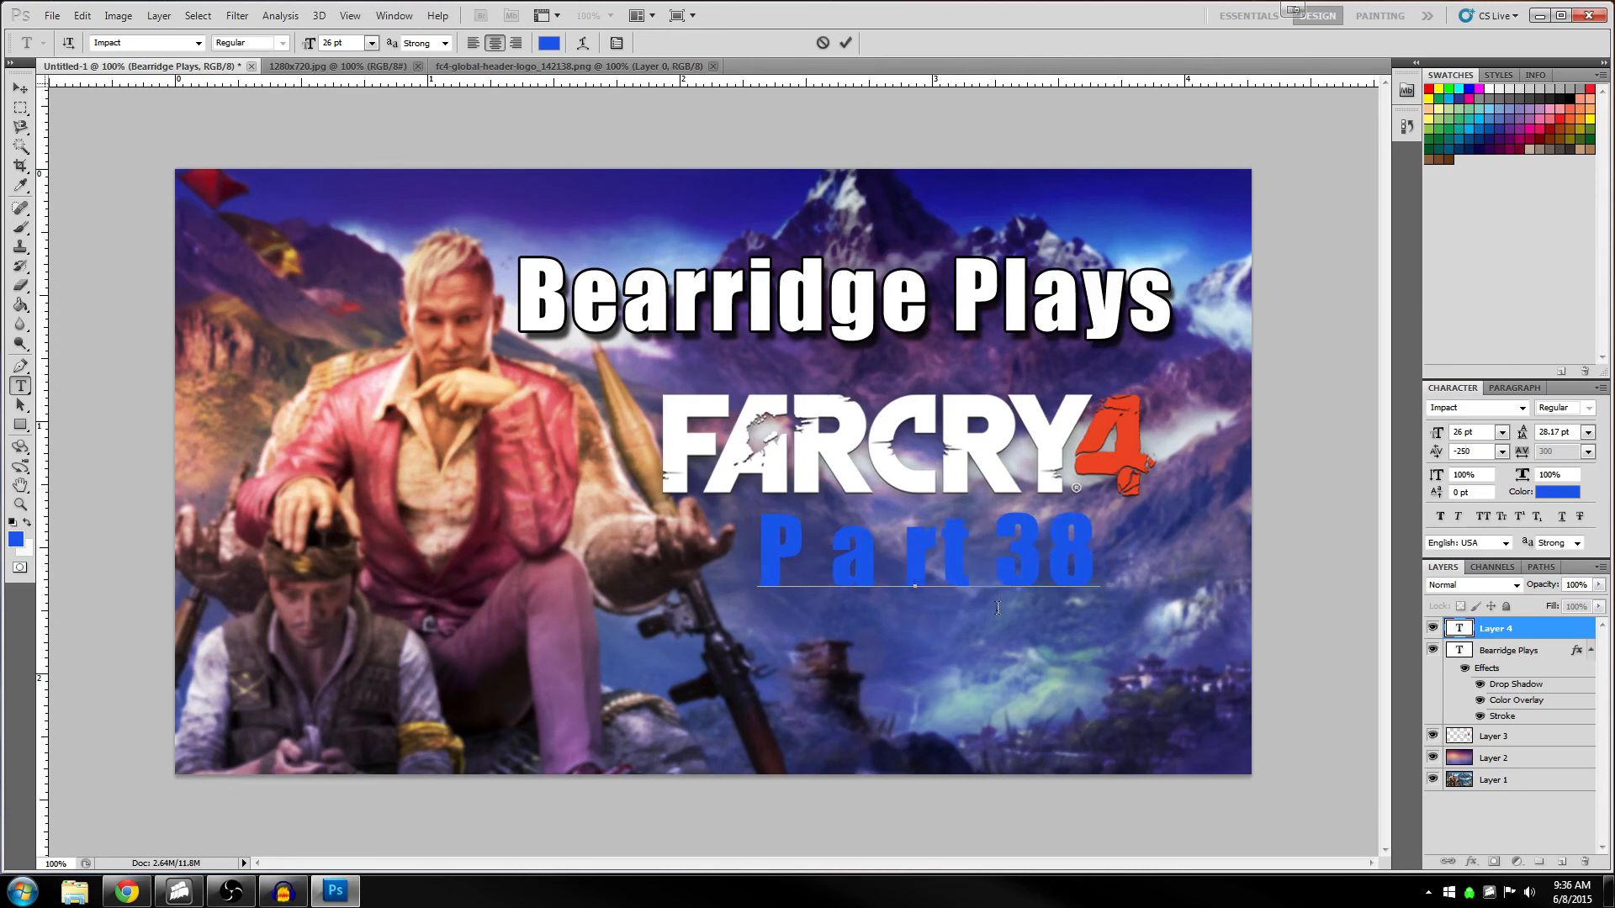
{"action": "left_click", "coordinate": [904, 570]}
{"action": "key", "text": "BackSpace"}
{"action": "left_click", "coordinate": [844, 573]}
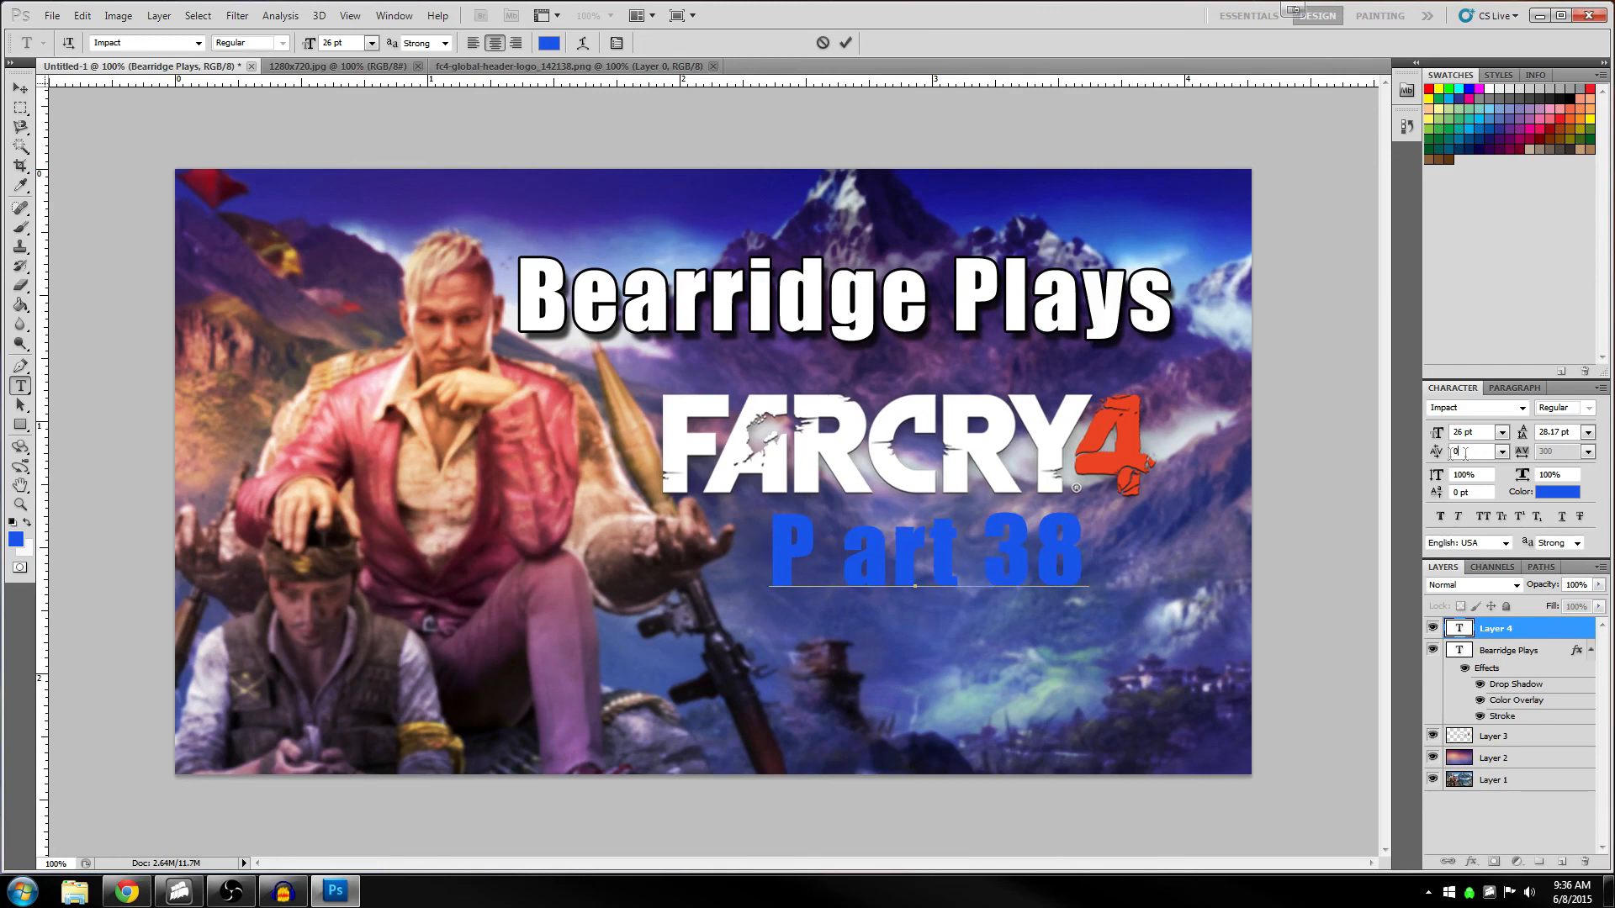
{"action": "left_click", "coordinate": [1464, 453]}
{"action": "key", "text": "Return"}
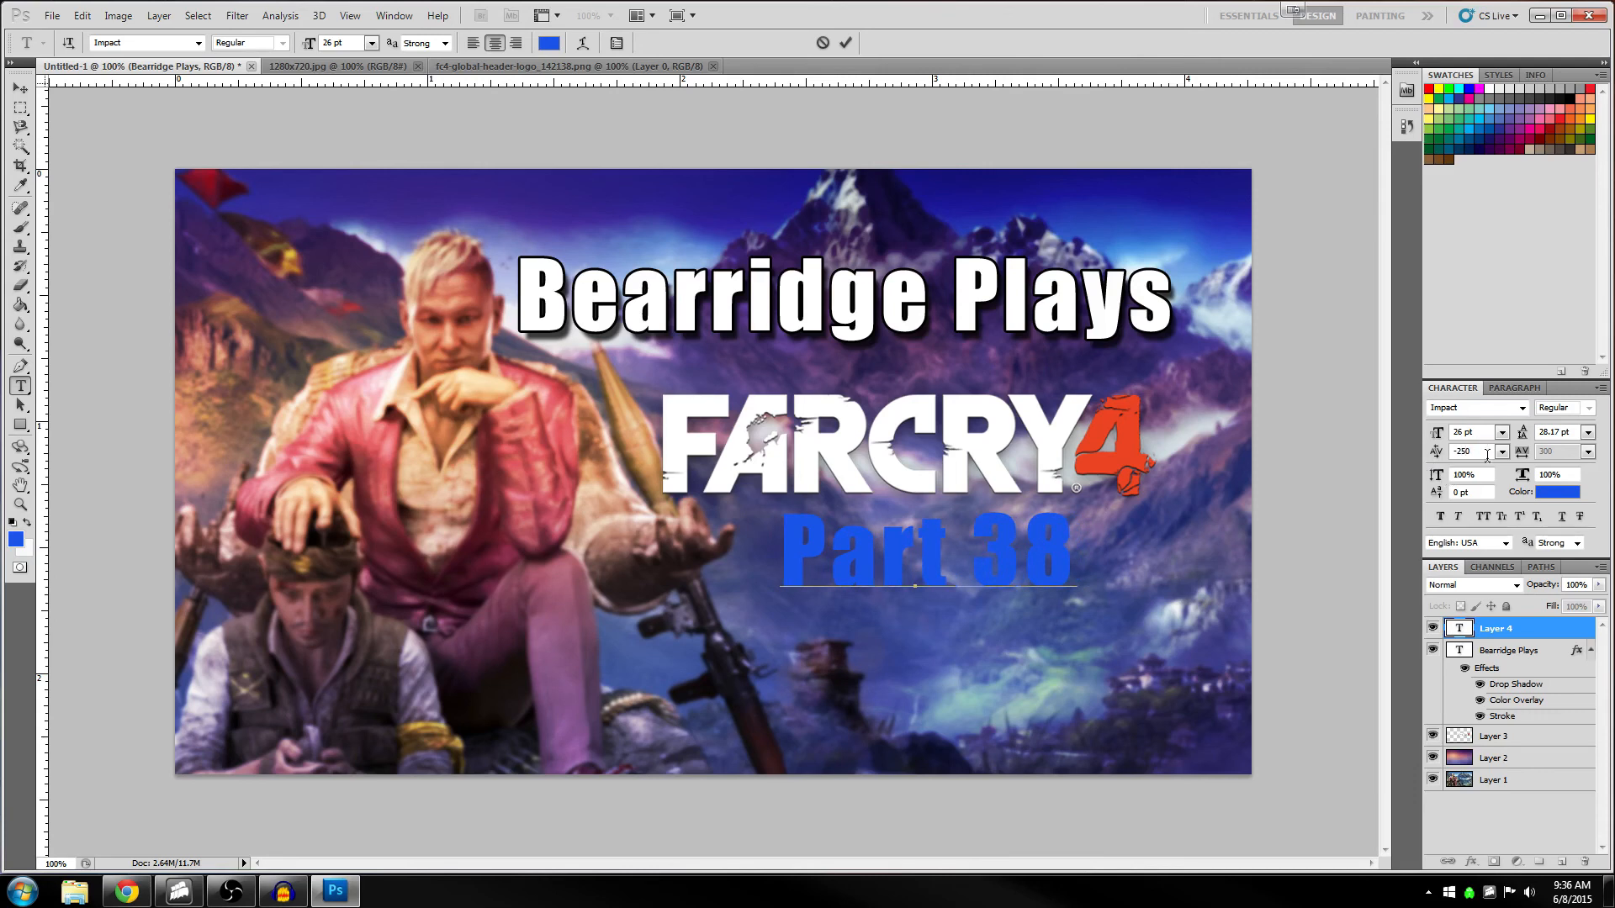
{"action": "left_click", "coordinate": [782, 567]}
{"action": "key", "text": "BackSpace"}
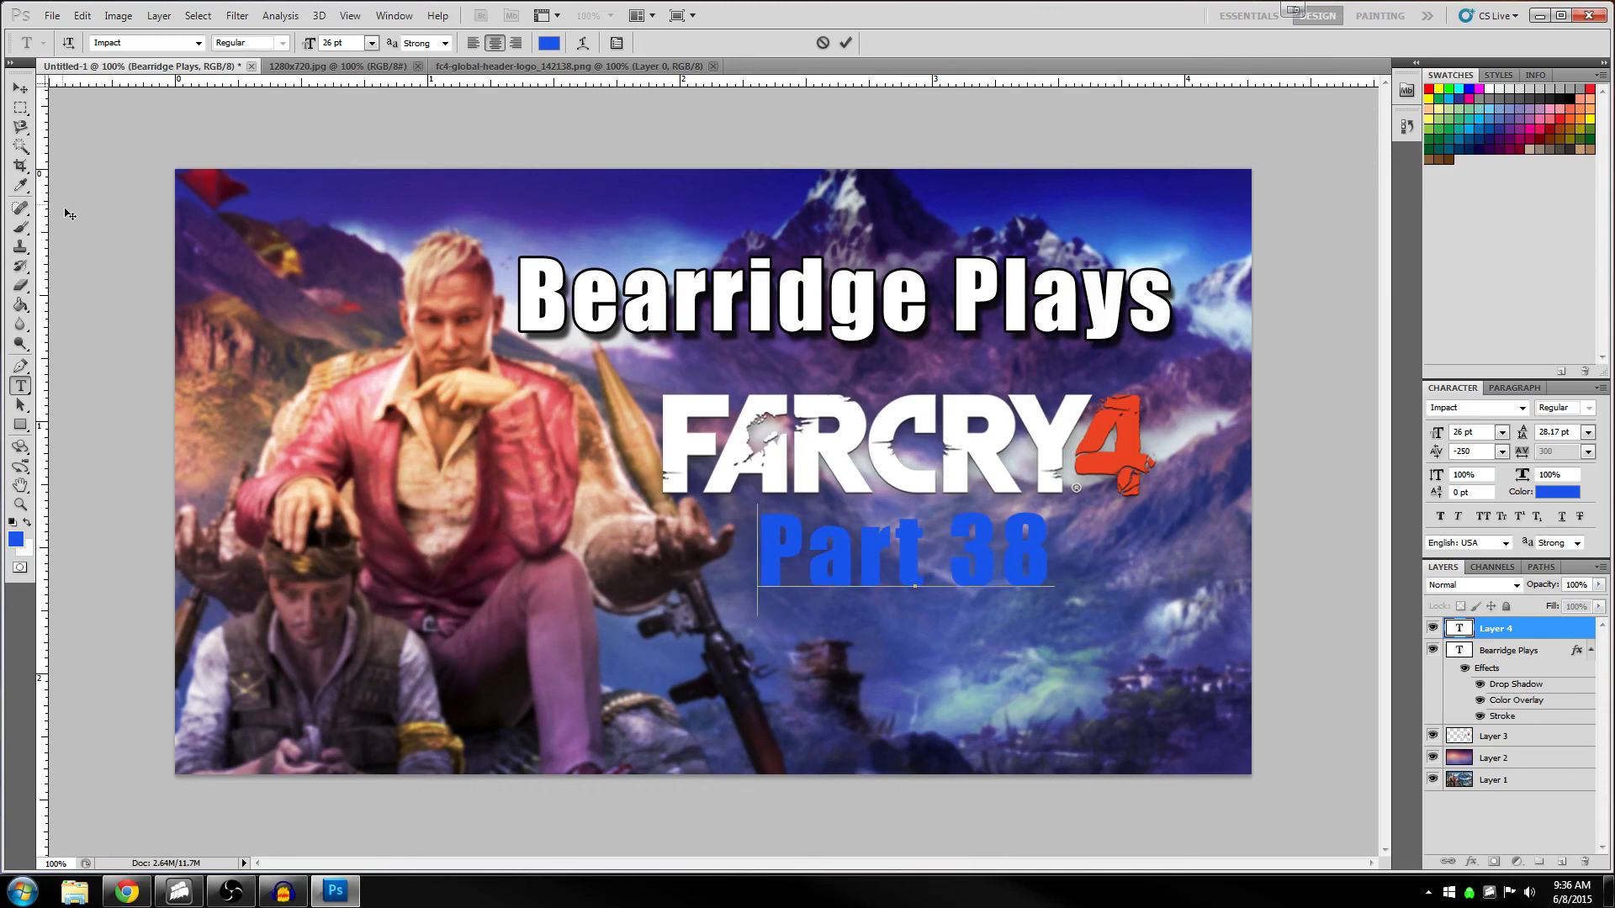
Move the "Part 38" text slightly down and to the left, leaving a gap beneath the Far Cry 4 logo
{"action": "left_click", "coordinate": [21, 88]}
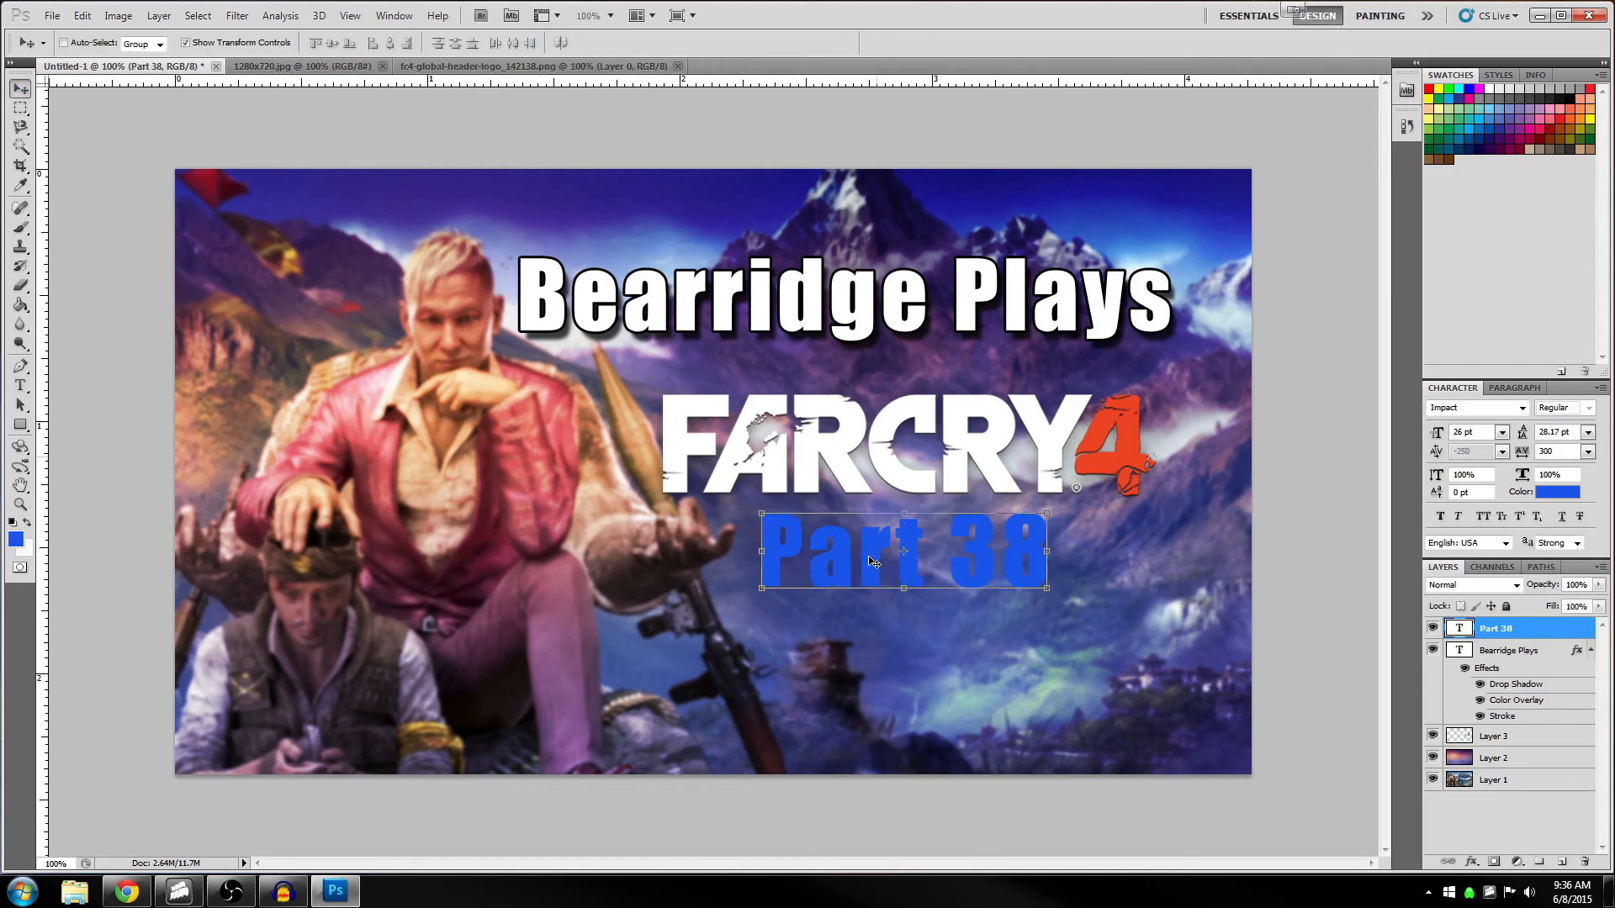
{"action": "left_click_drag", "start_coordinate": [870, 560], "coordinate": [845, 599]}
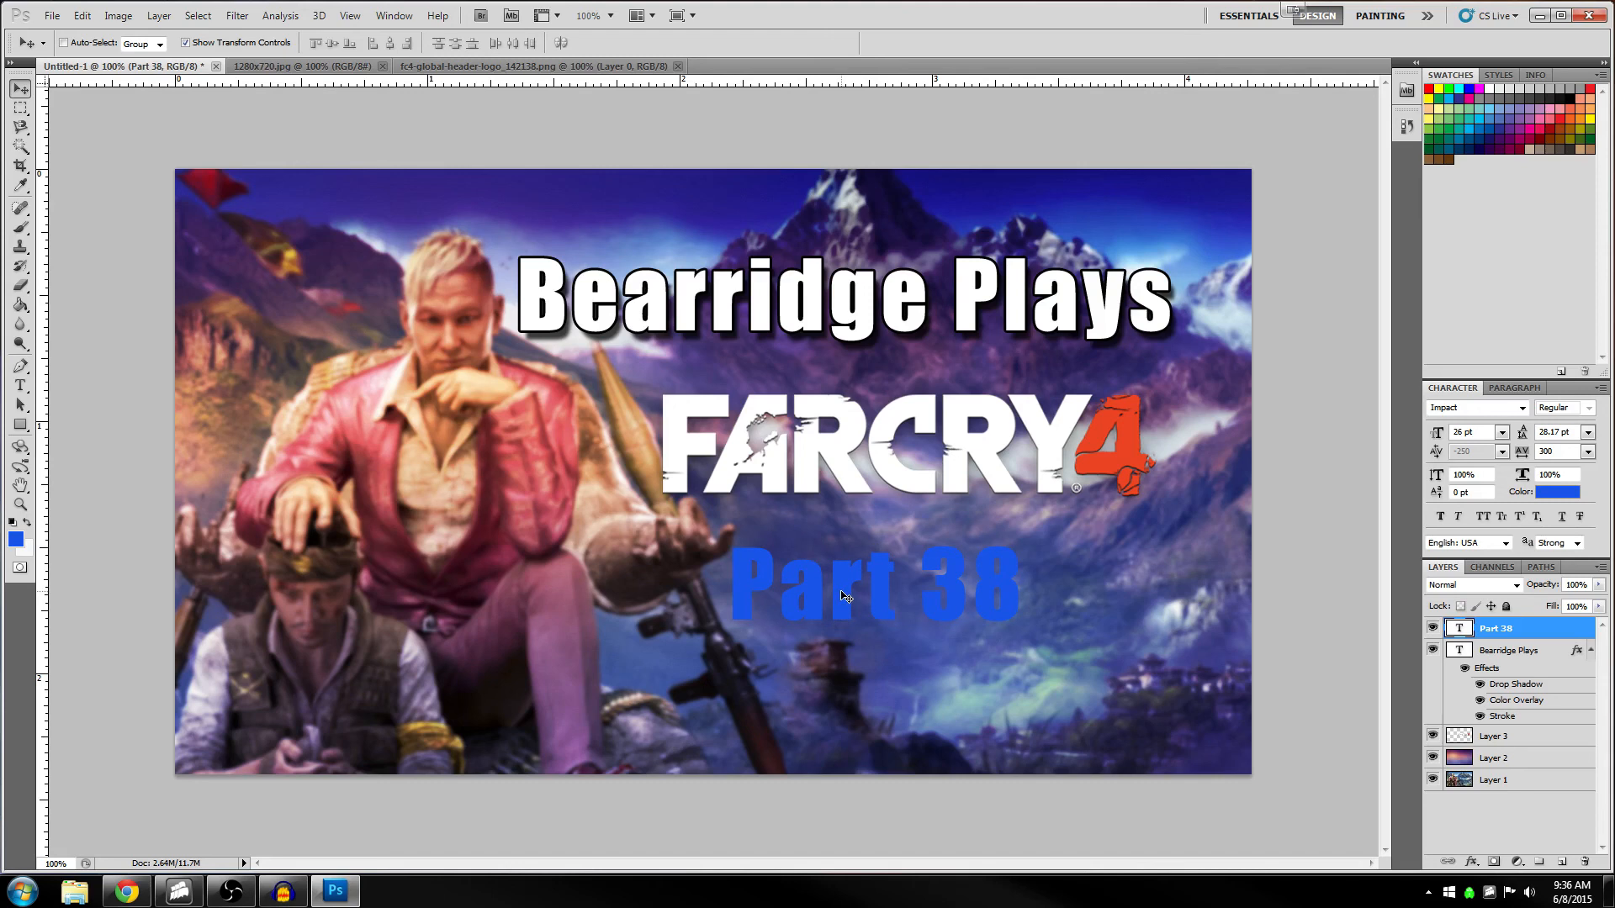
{"action": "left_click_drag", "start_coordinate": [845, 596], "coordinate": [845, 596]}
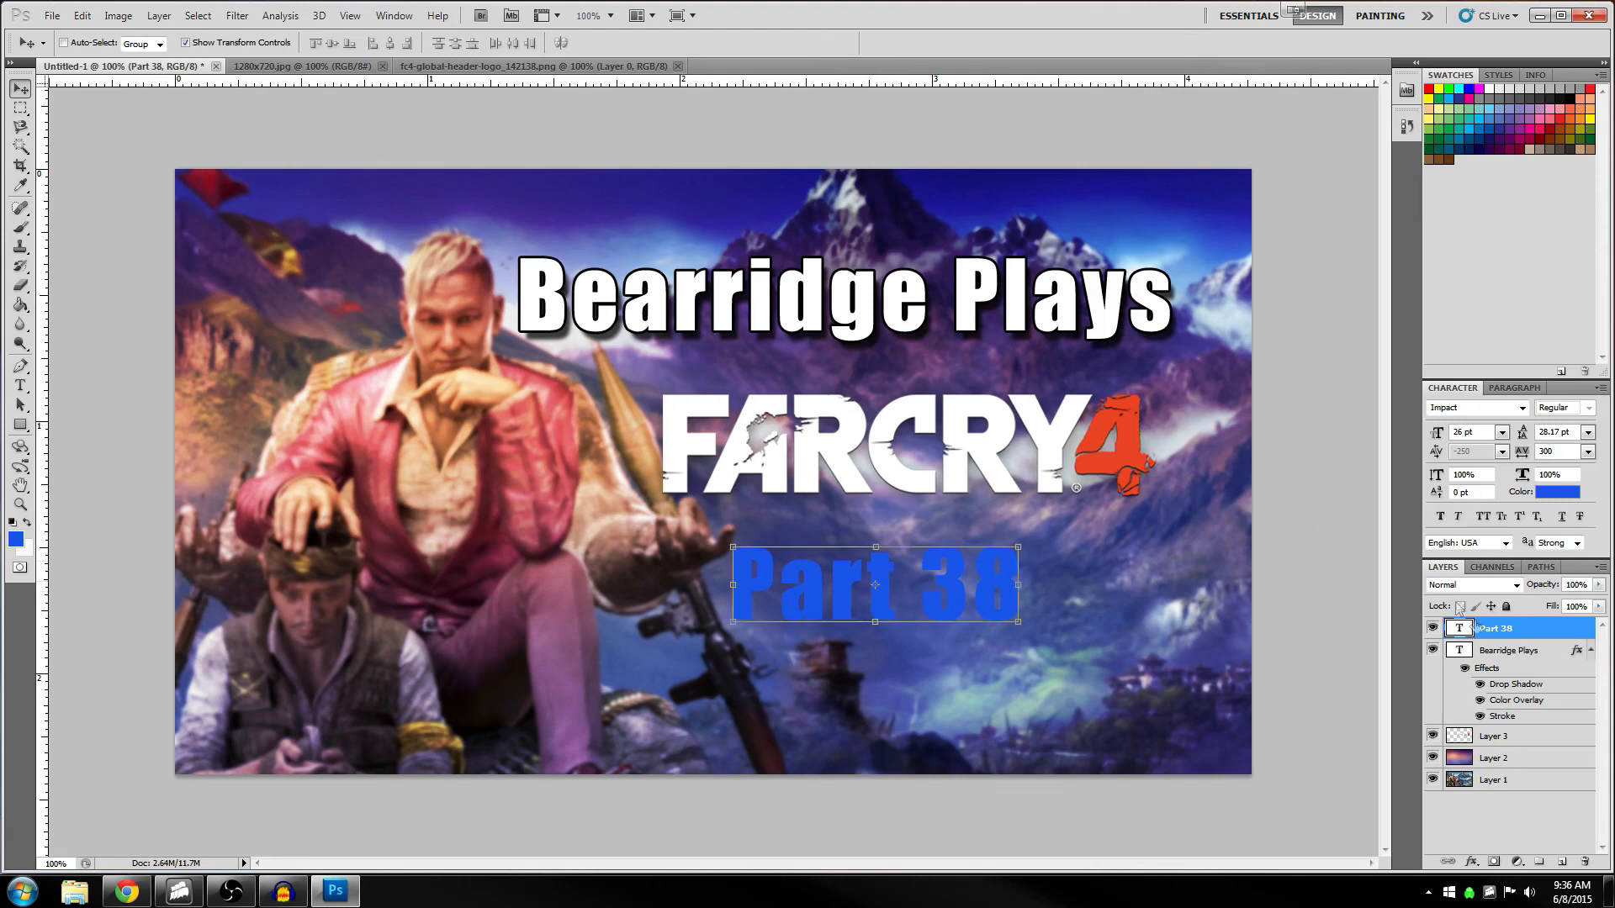
Copy the layer style of the "Bearridge Plays" text onto the "Part 38" layer
{"action": "left_click", "coordinate": [1505, 656]}
{"action": "right_click", "coordinate": [1505, 654]}
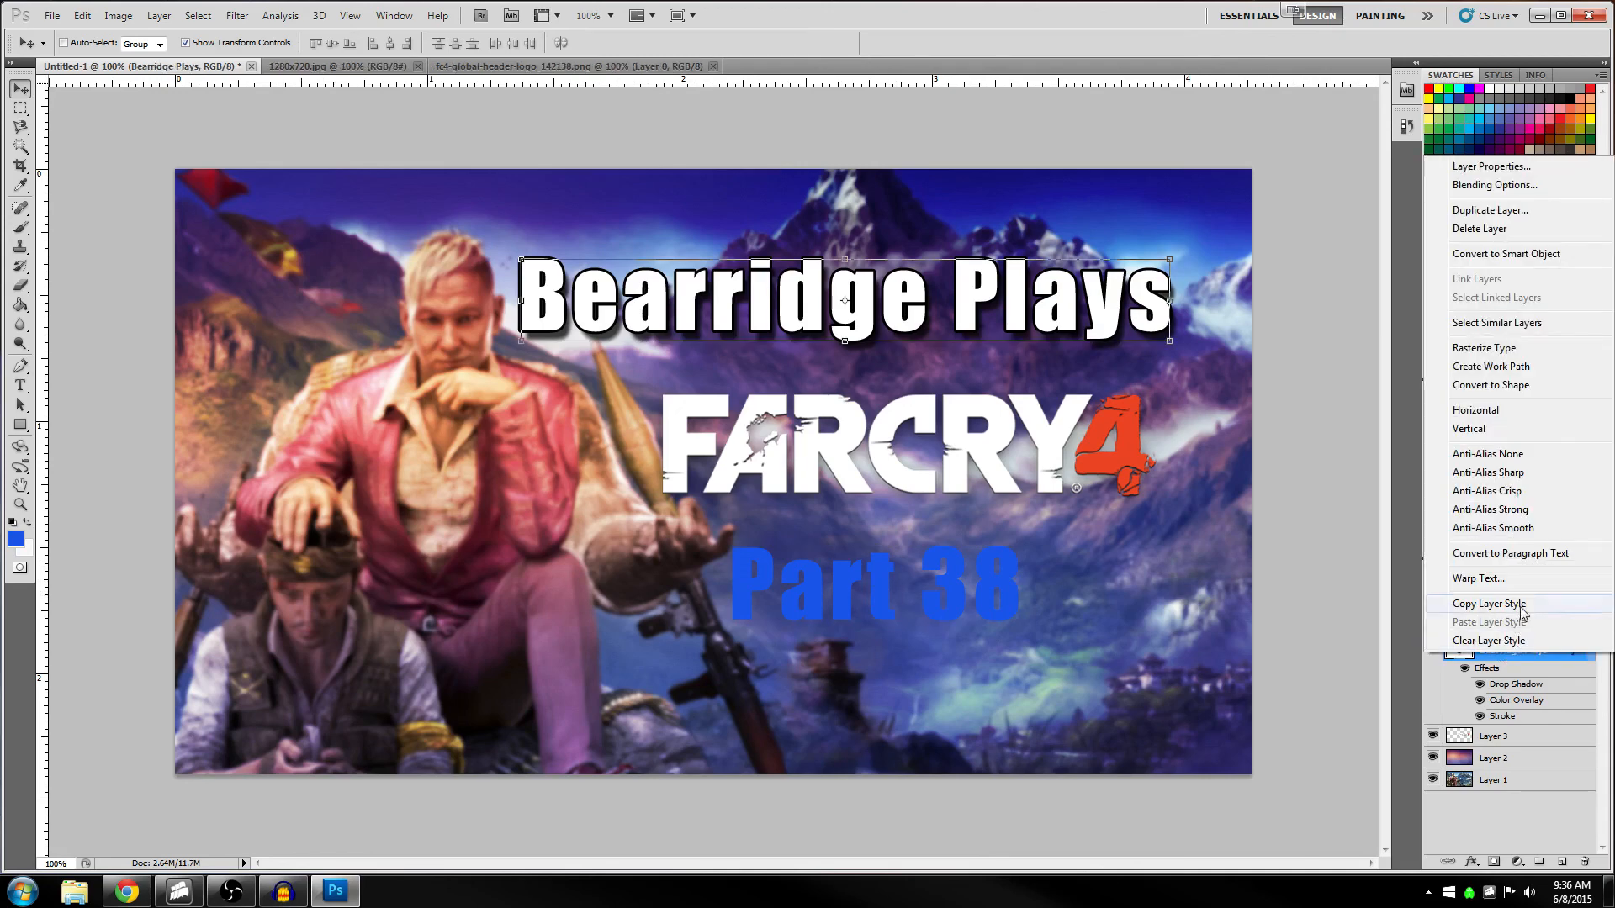
{"action": "left_click", "coordinate": [1521, 604]}
{"action": "right_click", "coordinate": [1484, 631]}
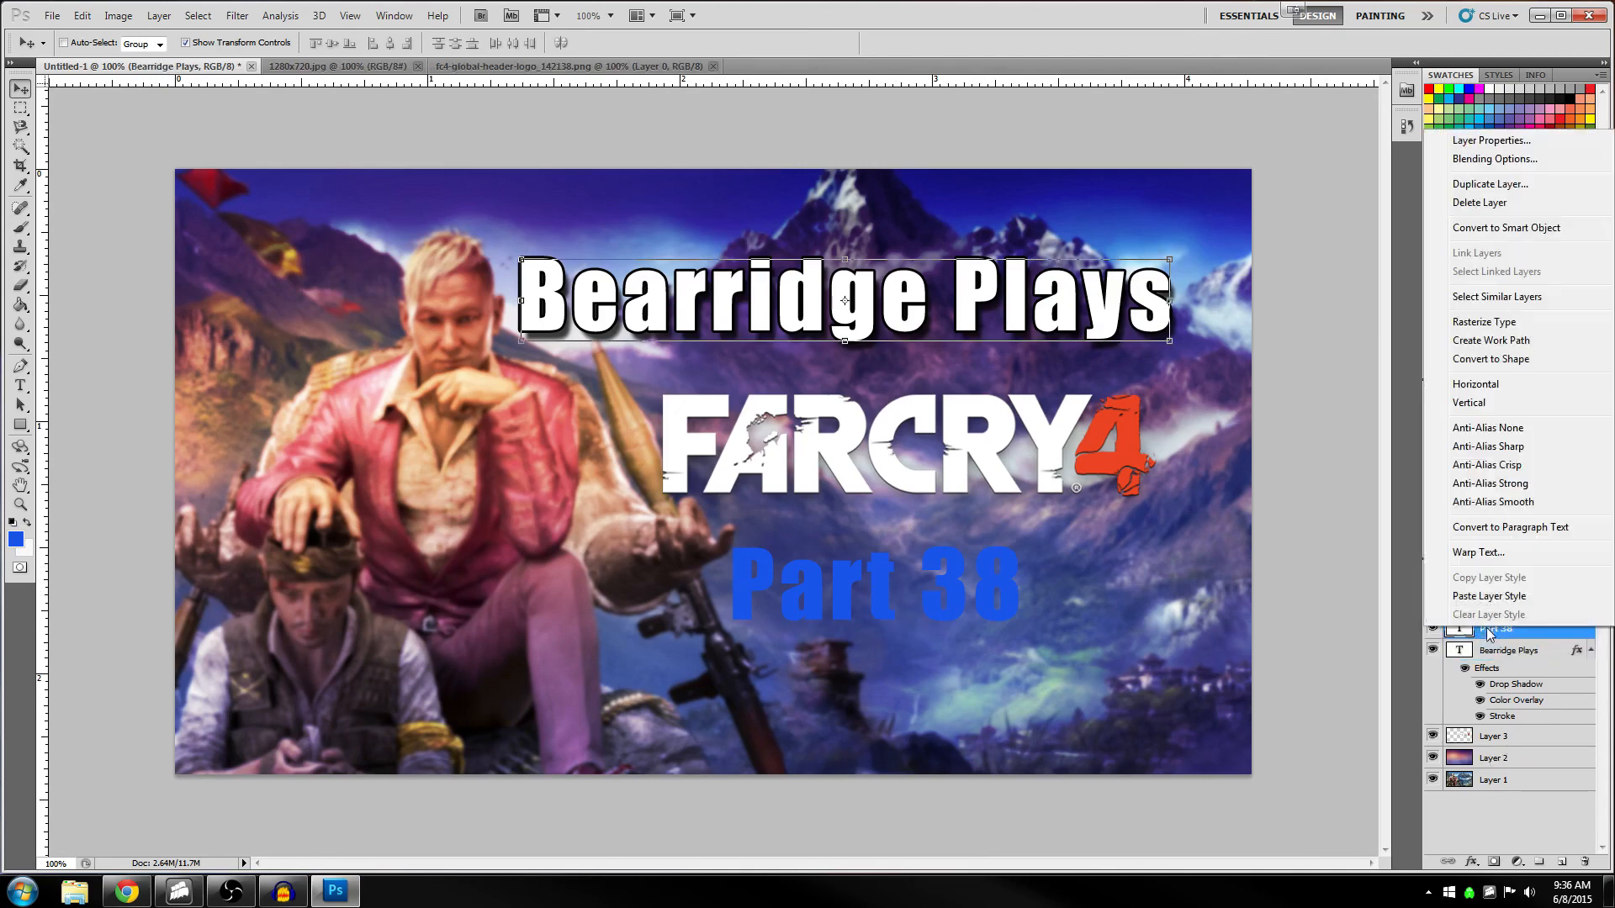
{"action": "left_click", "coordinate": [1503, 598]}
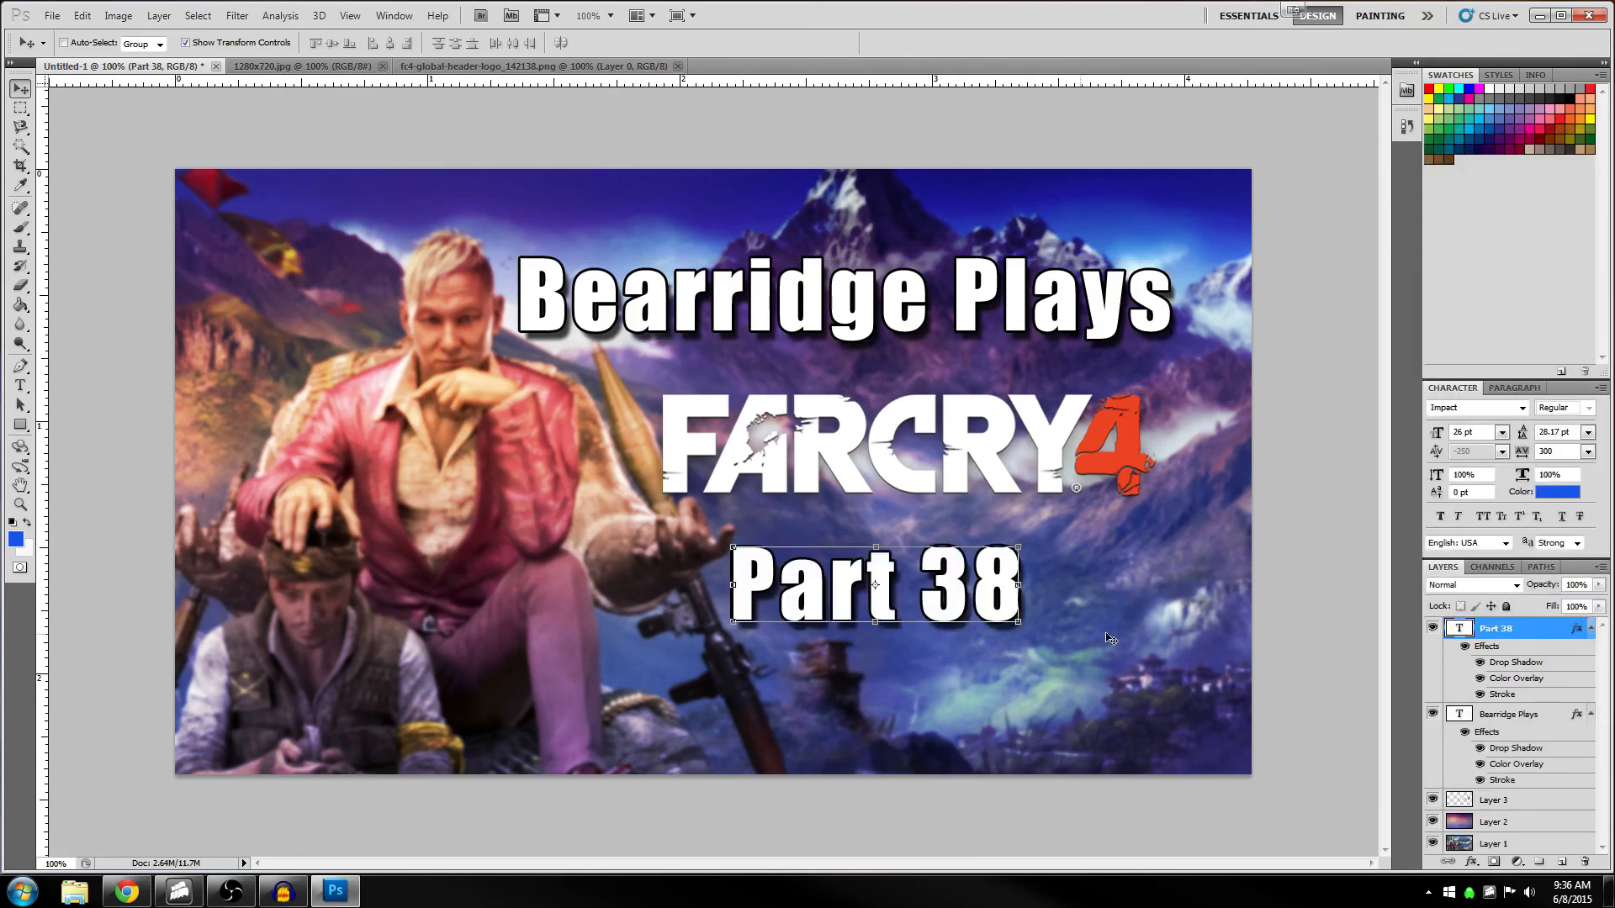
Try an orange-red color overlay on "Part 38", sampled from the "4" in the logo
{"action": "left_click", "coordinate": [1471, 862]}
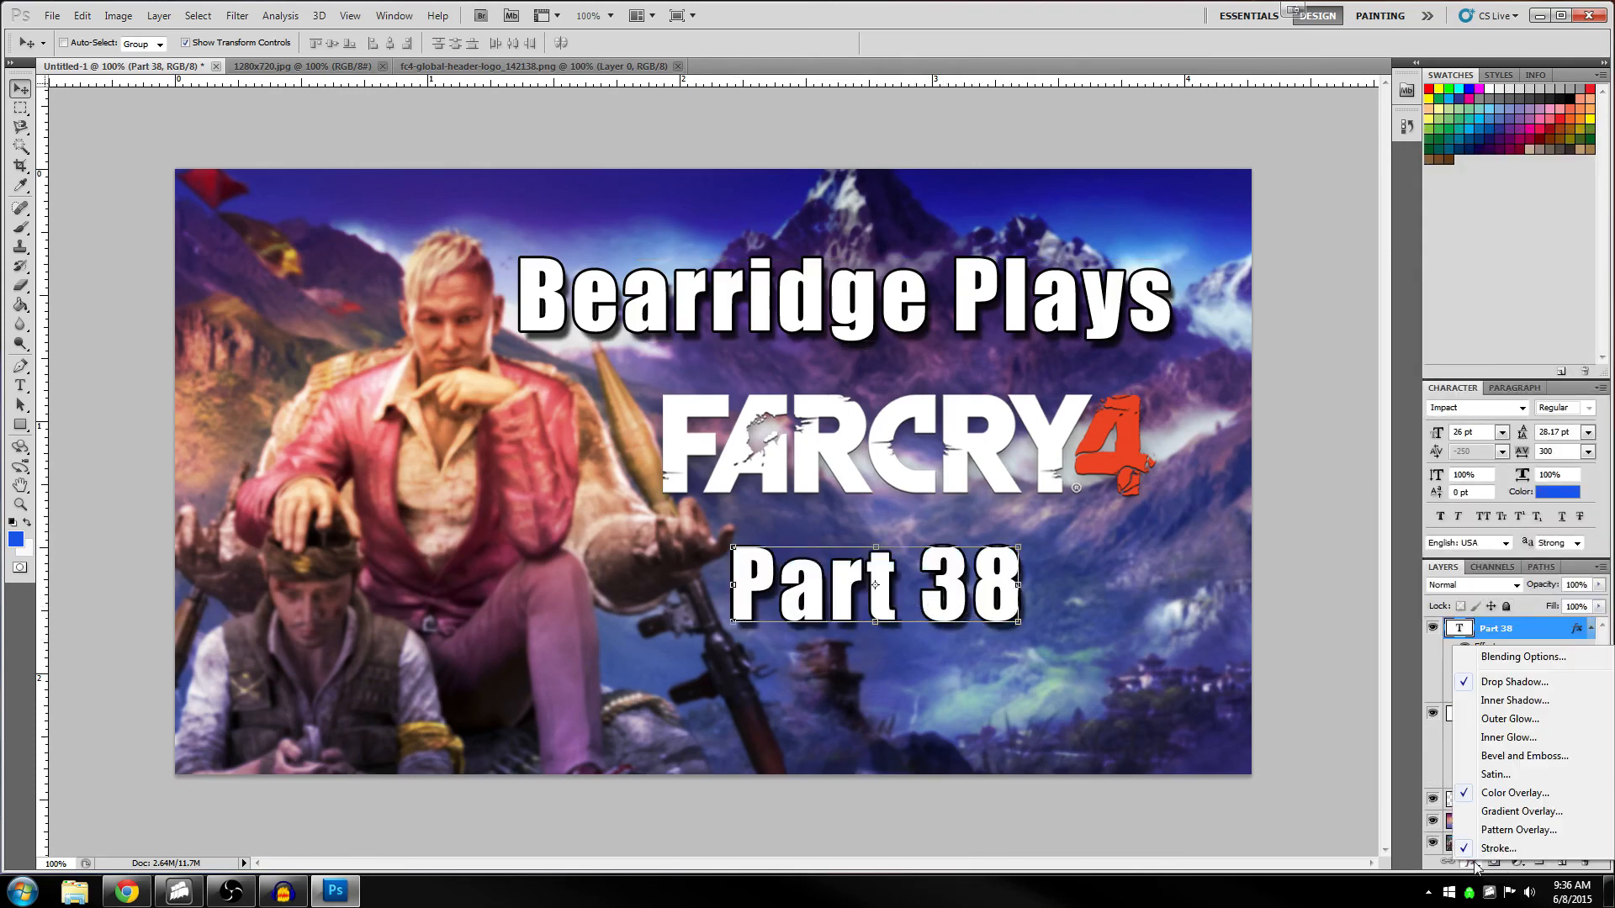
{"action": "left_click", "coordinate": [1523, 798]}
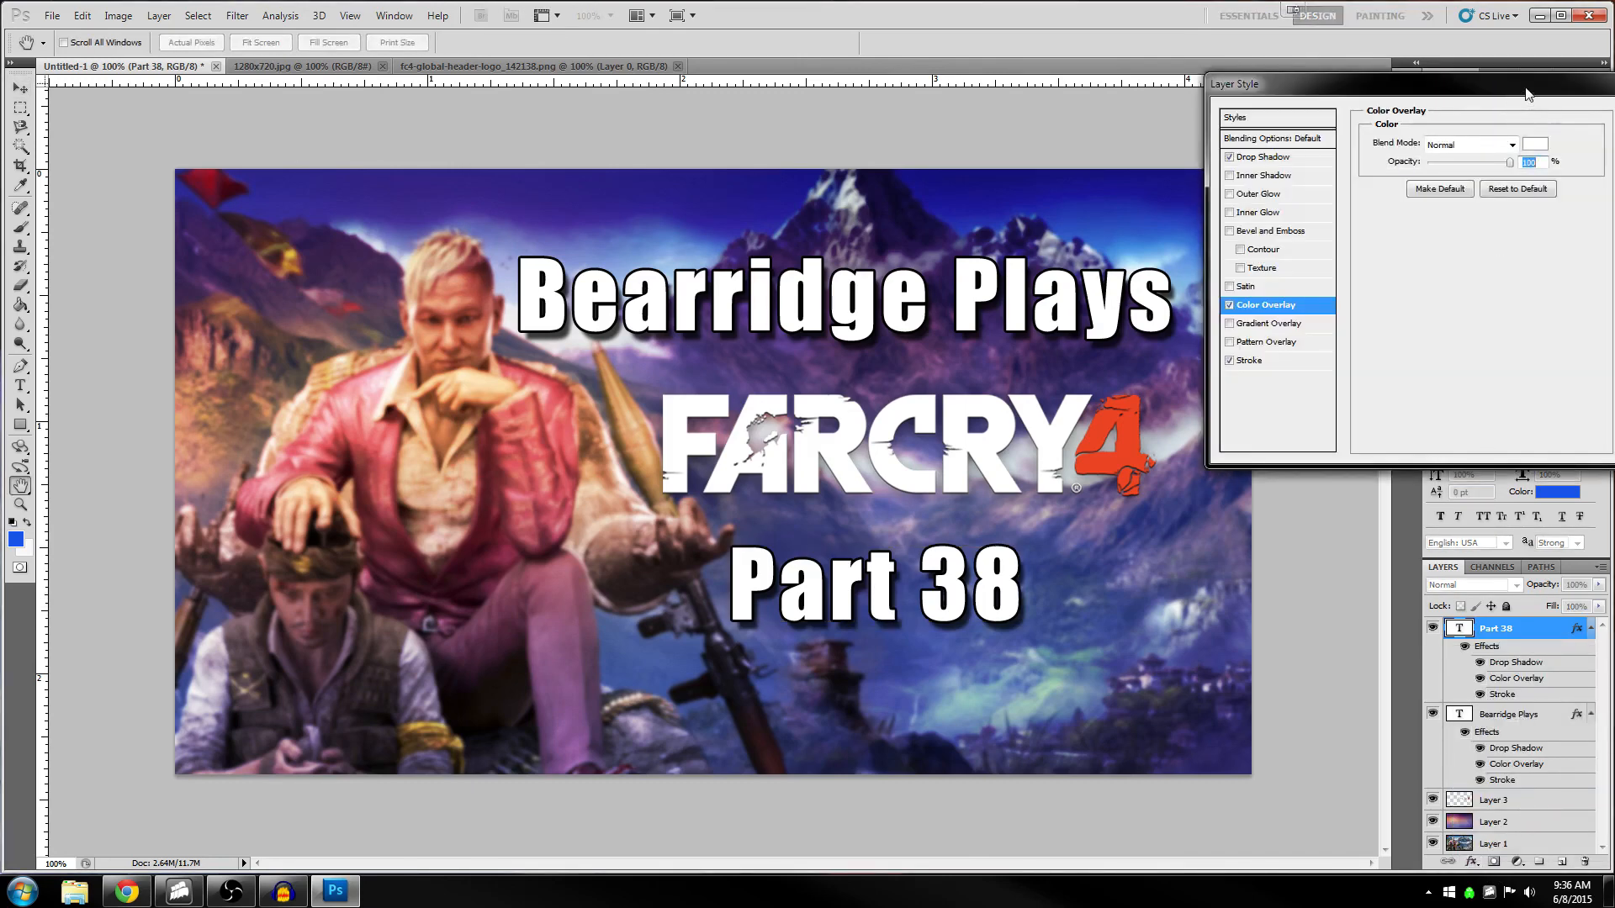
{"action": "left_click_drag", "start_coordinate": [1525, 85], "coordinate": [1470, 72]}
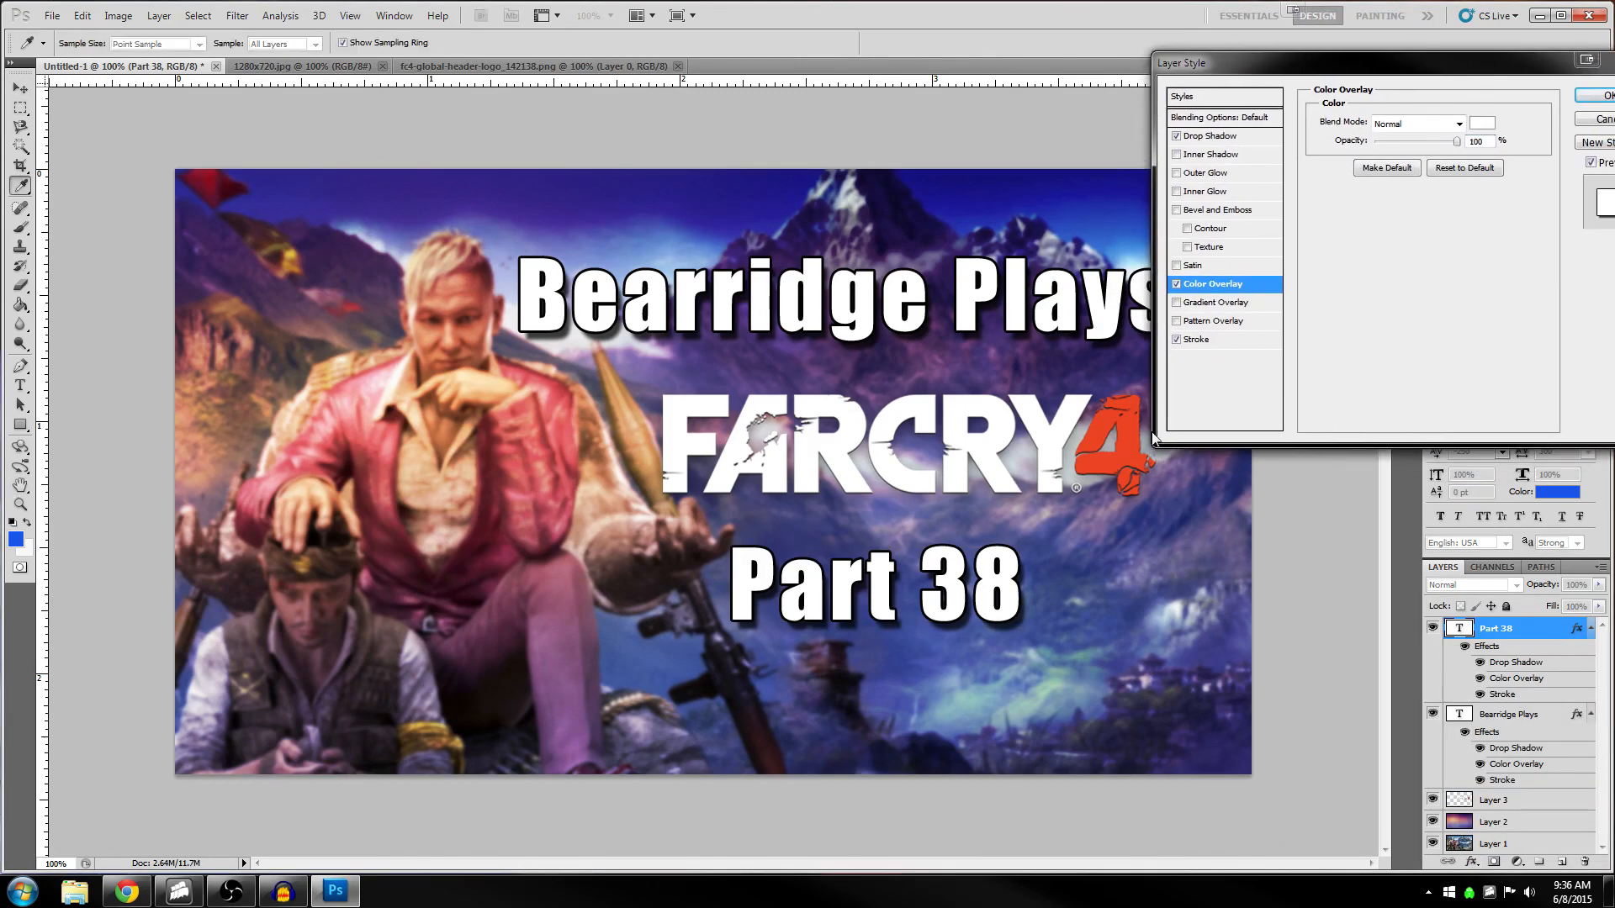
{"action": "left_click", "coordinate": [1130, 460]}
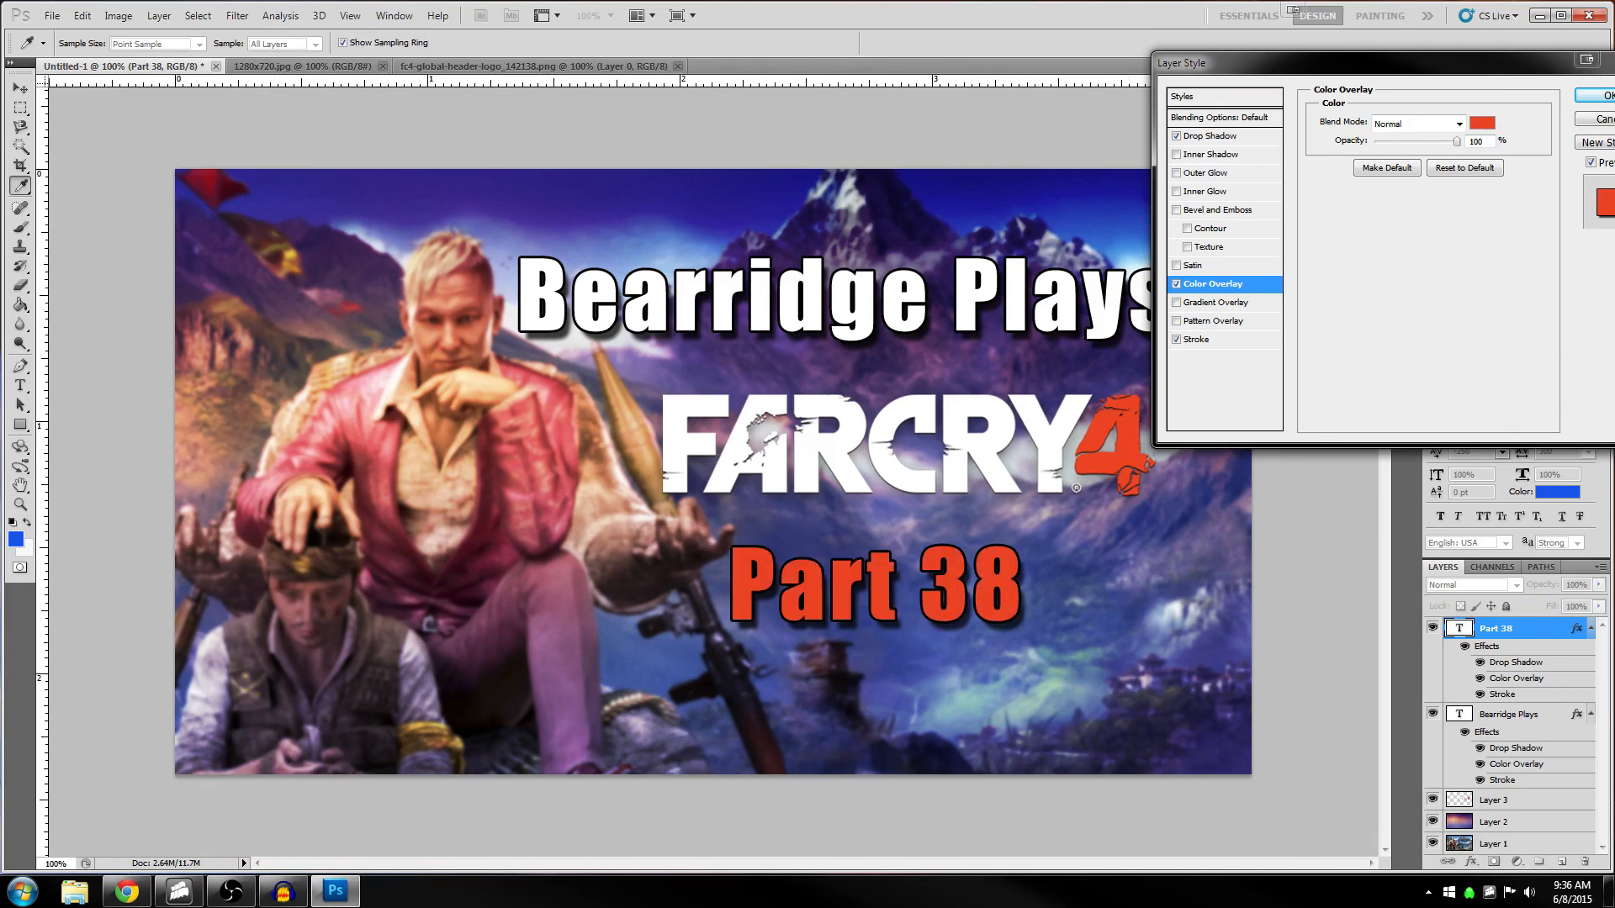
{"action": "left_click_drag", "start_coordinate": [1511, 67], "coordinate": [1289, 88]}
{"action": "left_click", "coordinate": [1417, 70]}
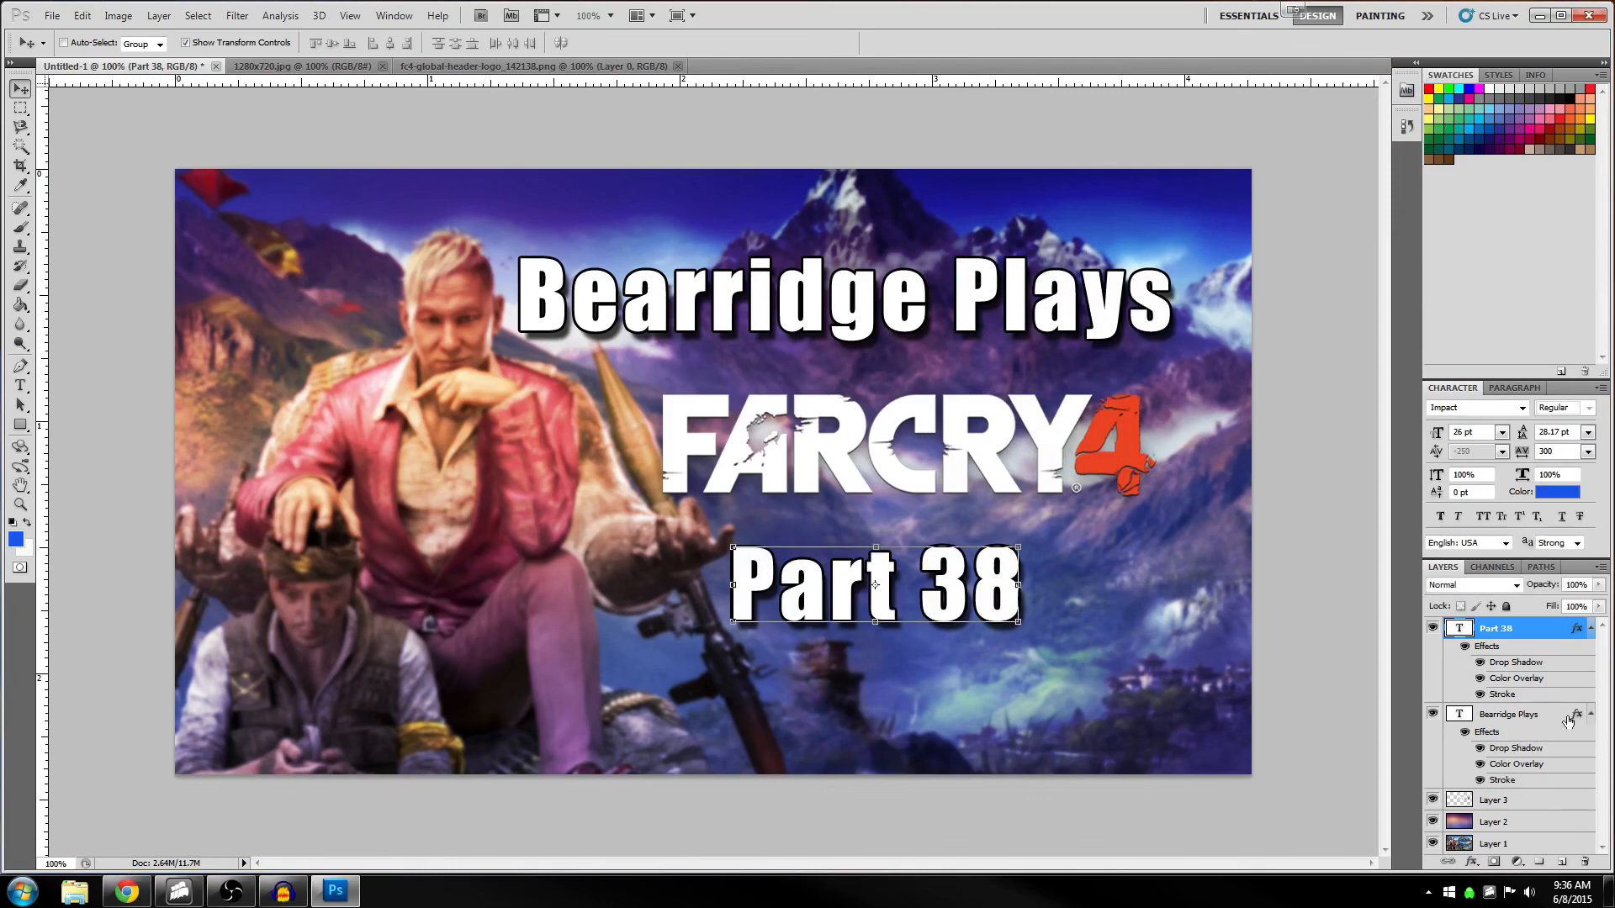
Paste the copied layer style onto the Far Cry 4 logo's Layer 3 and hide its color overlay
{"action": "left_click", "coordinate": [1522, 810]}
{"action": "right_click", "coordinate": [1524, 808]}
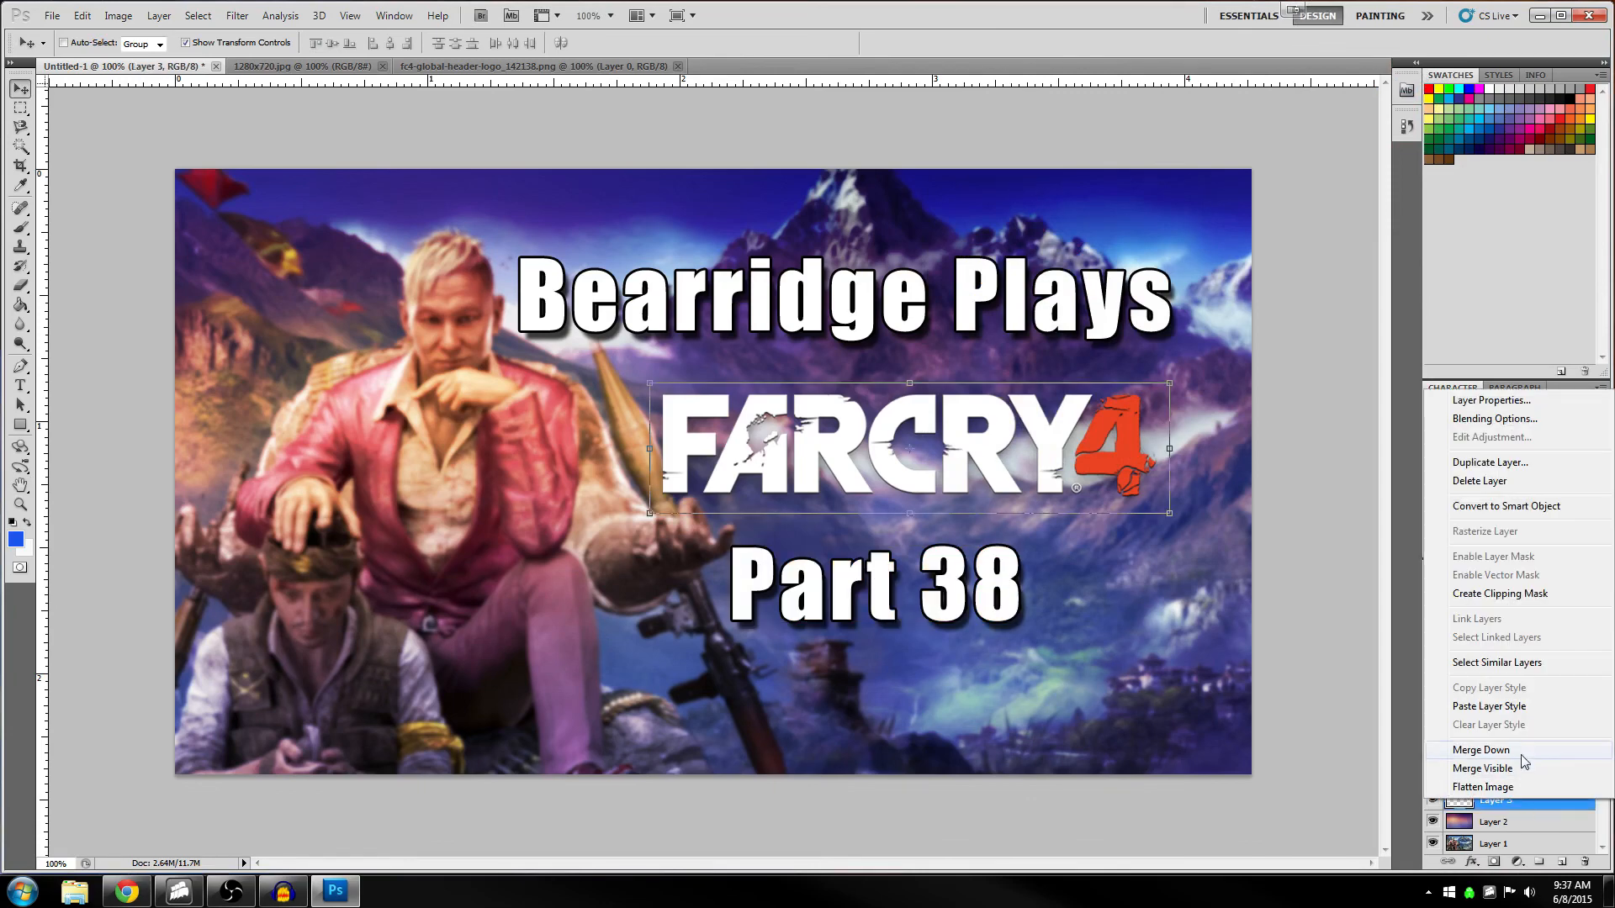
{"action": "left_click", "coordinate": [1540, 712]}
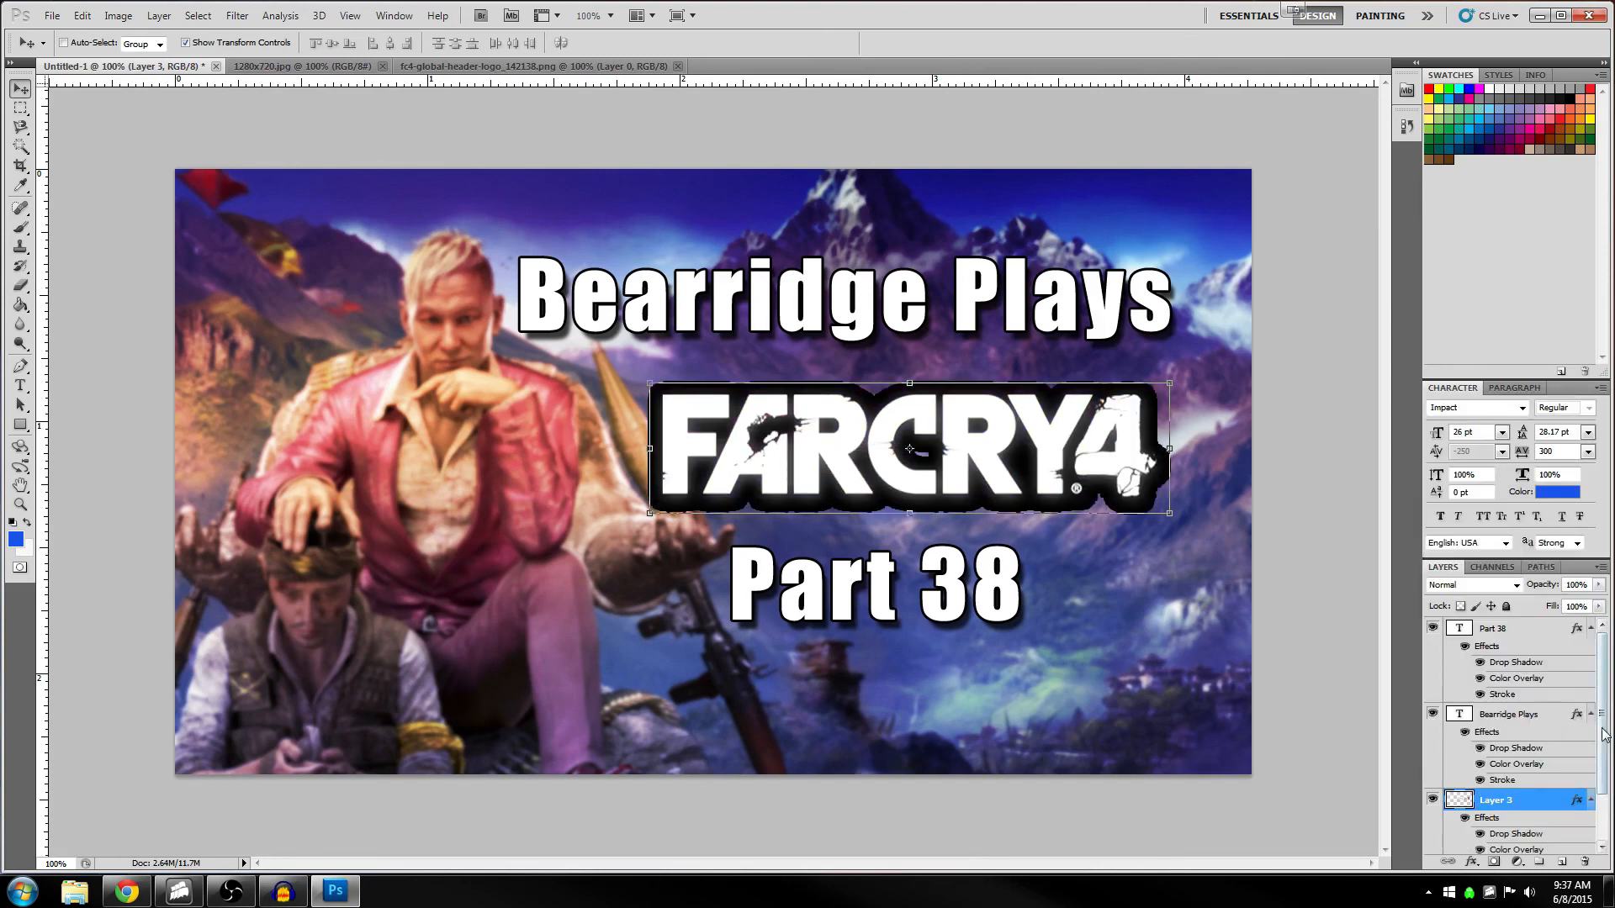
{"action": "left_click_drag", "start_coordinate": [1603, 734], "coordinate": [1603, 791]}
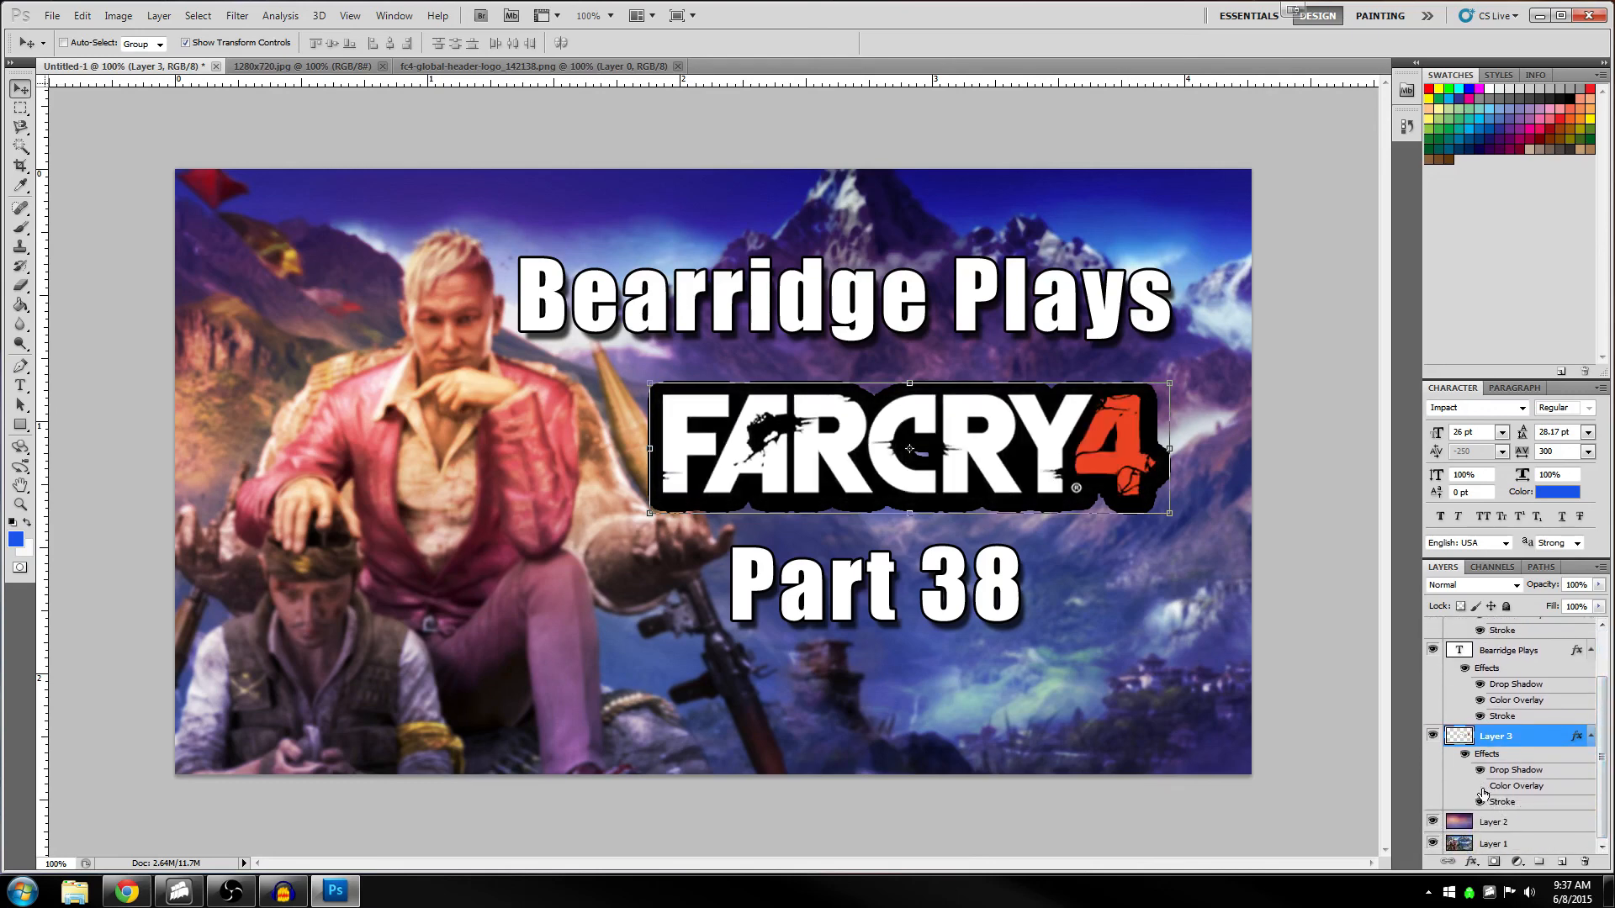
{"action": "left_click", "coordinate": [1472, 861]}
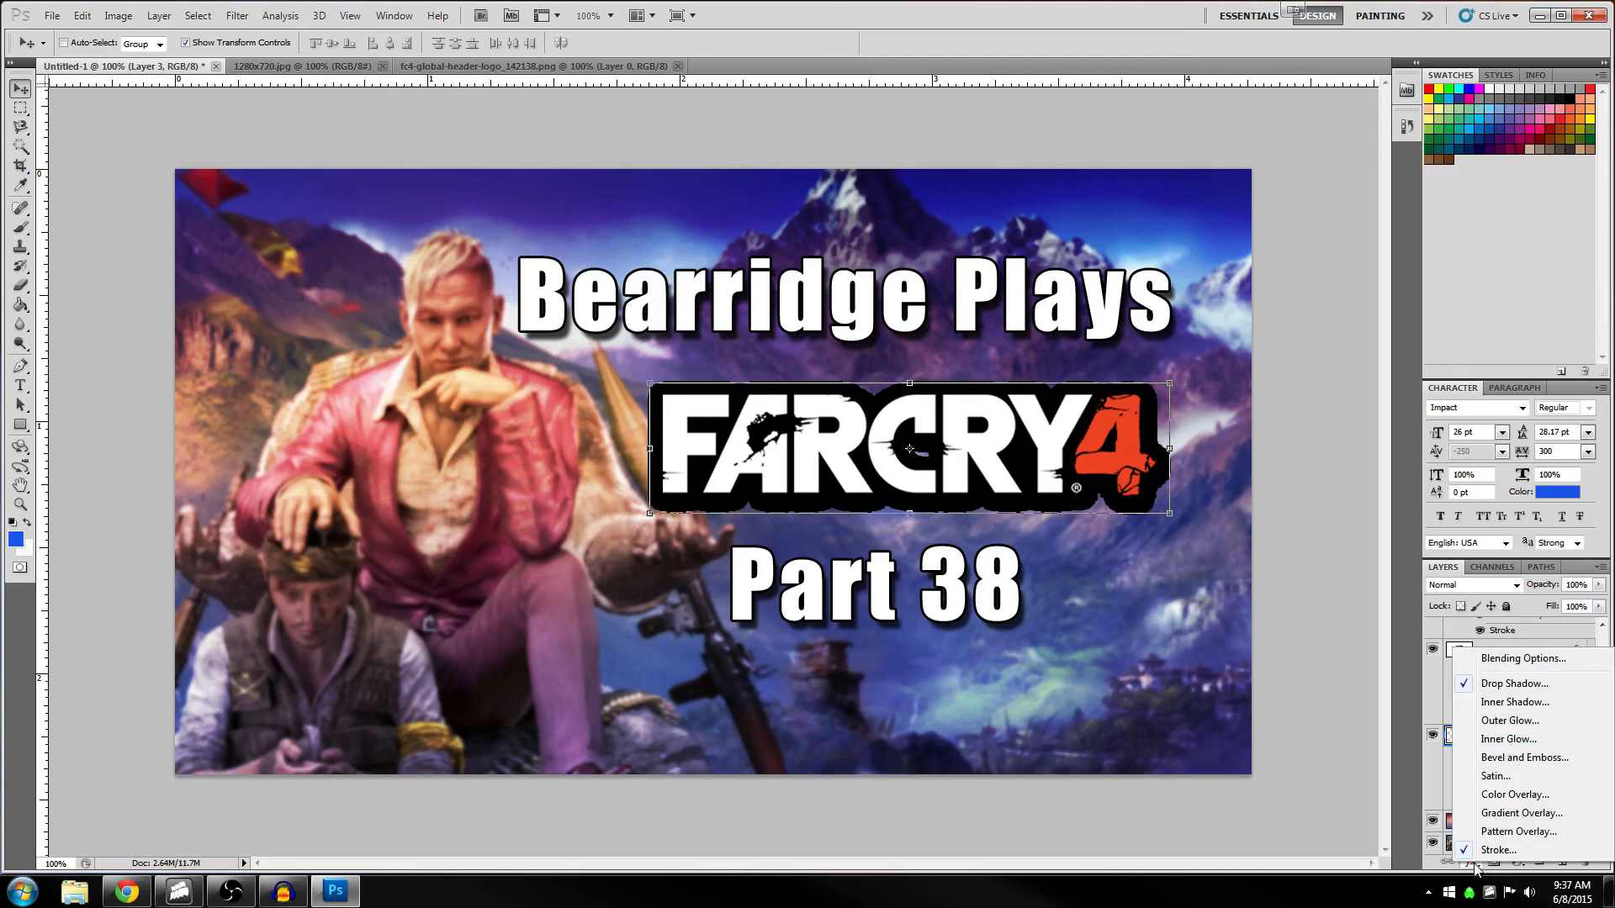
{"action": "left_click", "coordinate": [1517, 850]}
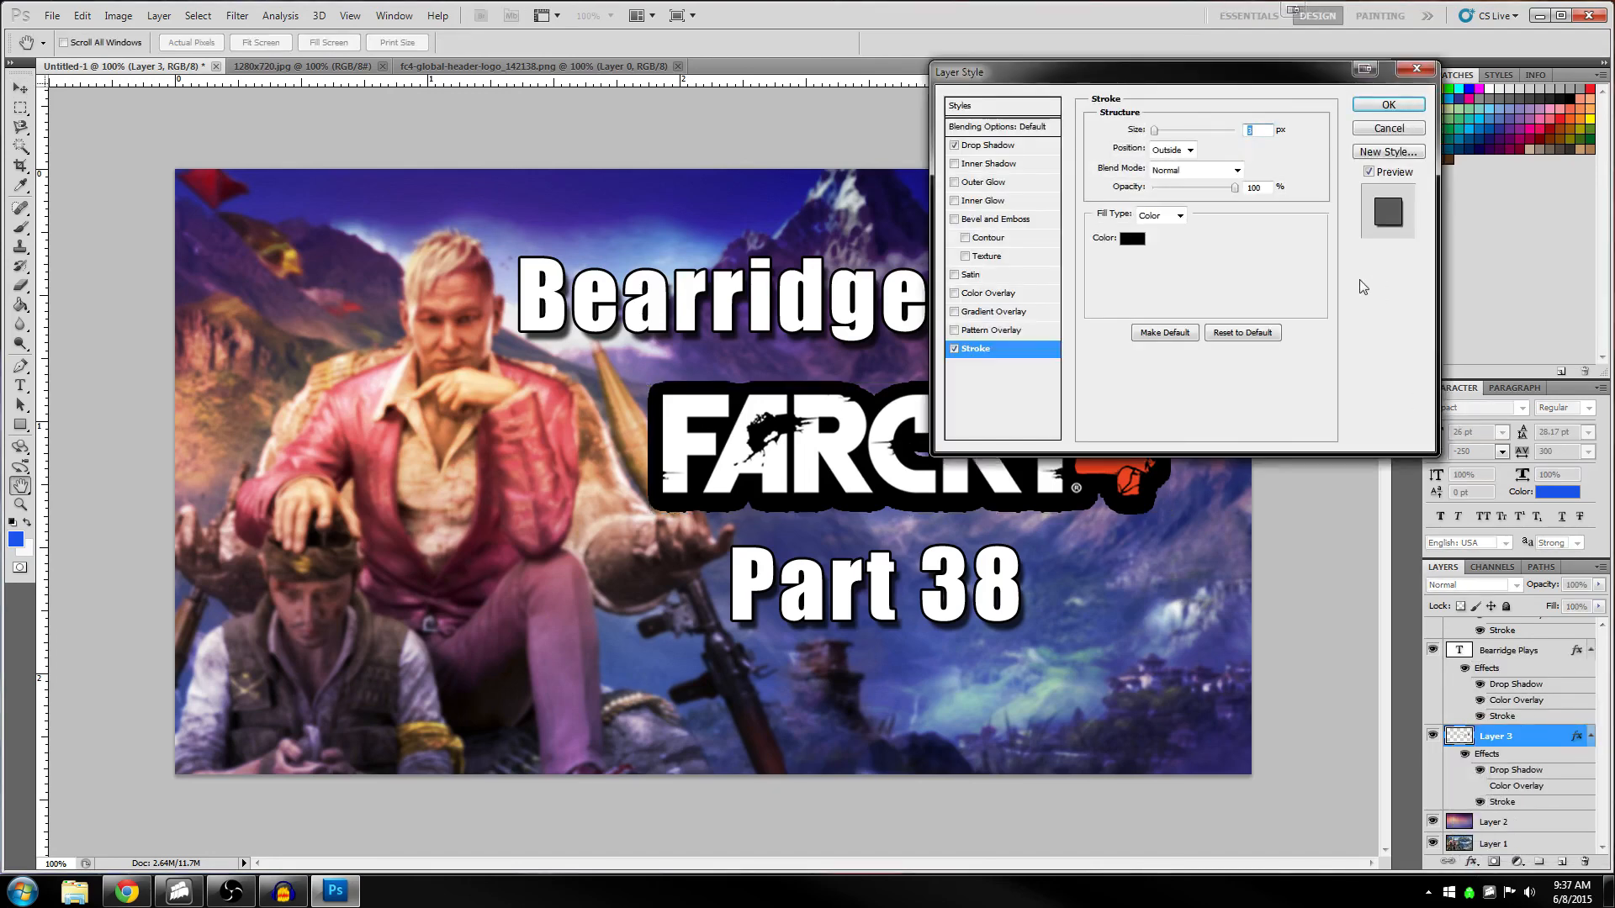
{"action": "left_click", "coordinate": [1359, 130]}
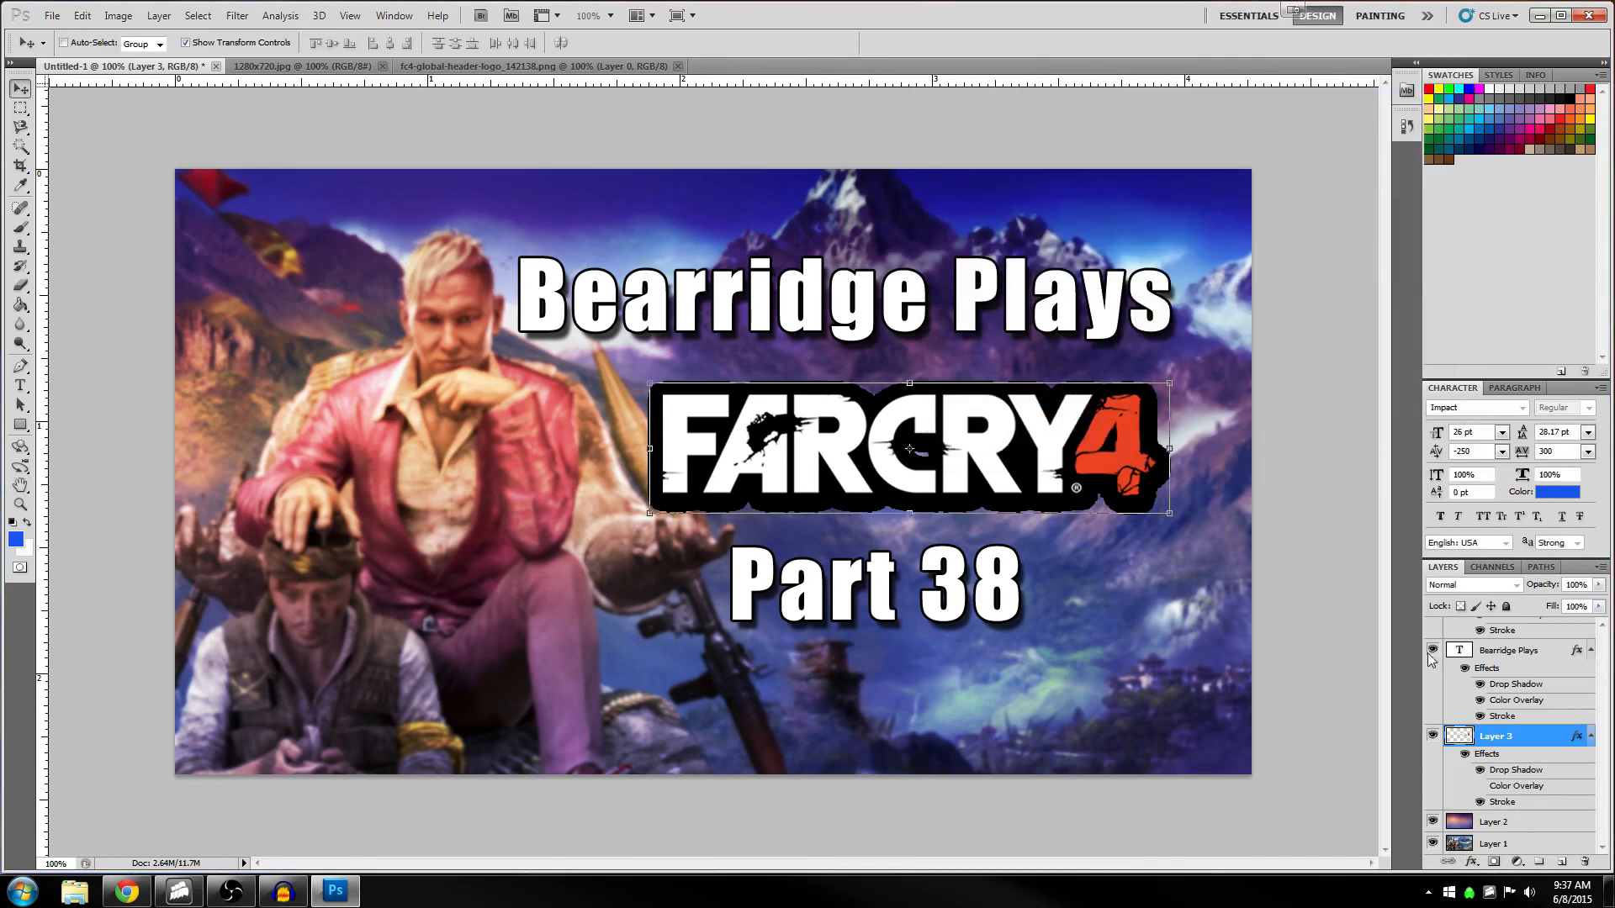
{"action": "left_click", "coordinate": [1433, 735]}
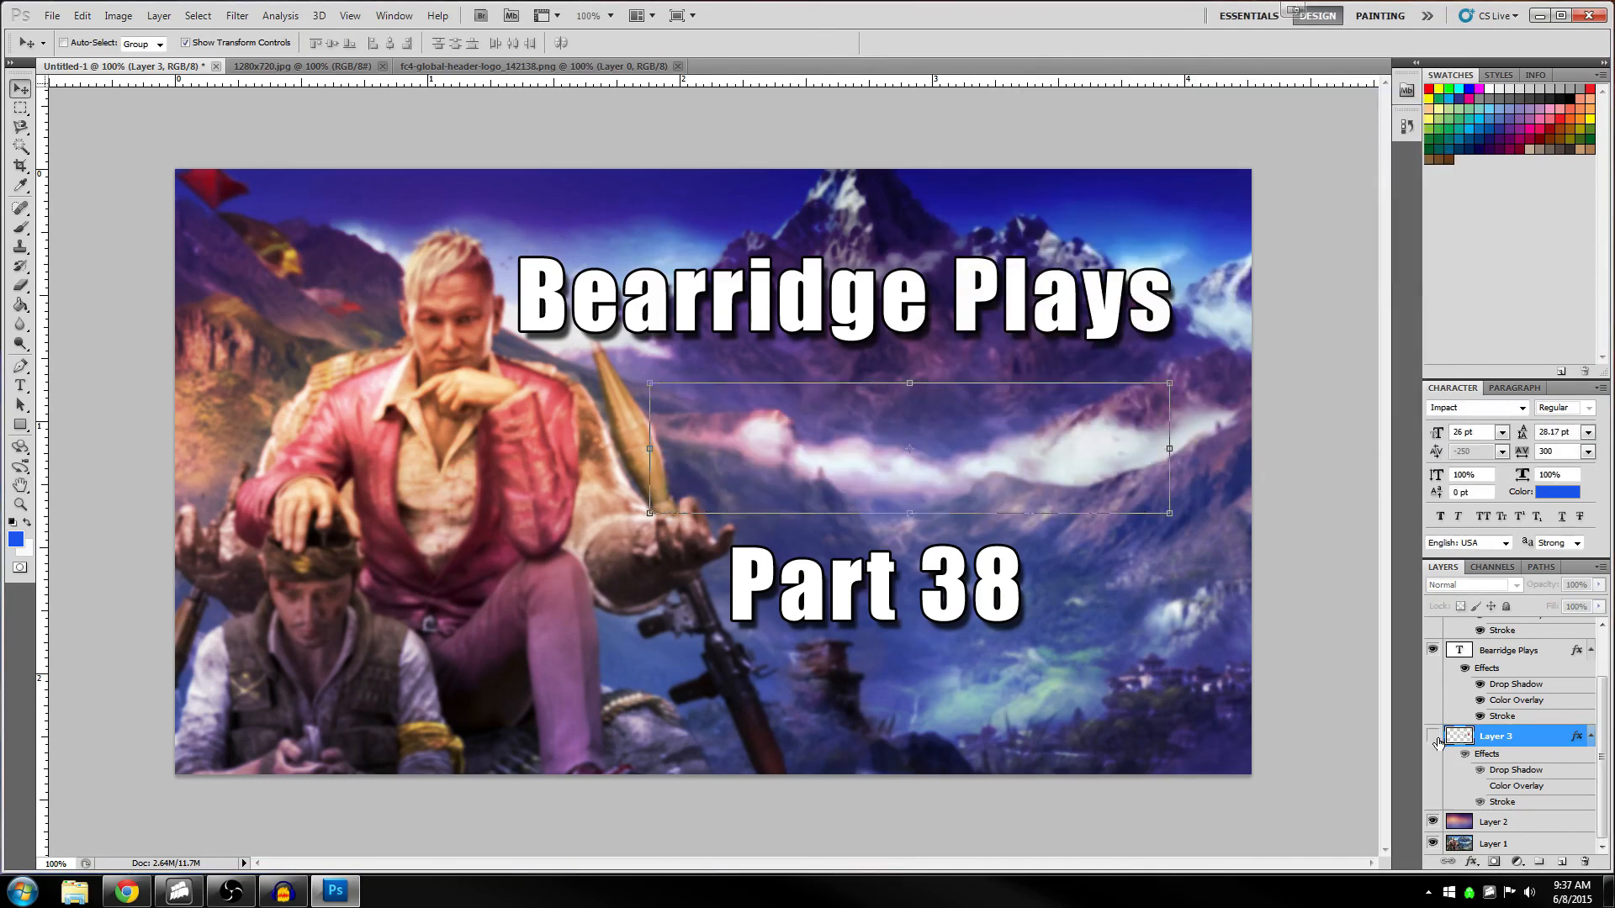
{"action": "left_click", "coordinate": [1433, 736]}
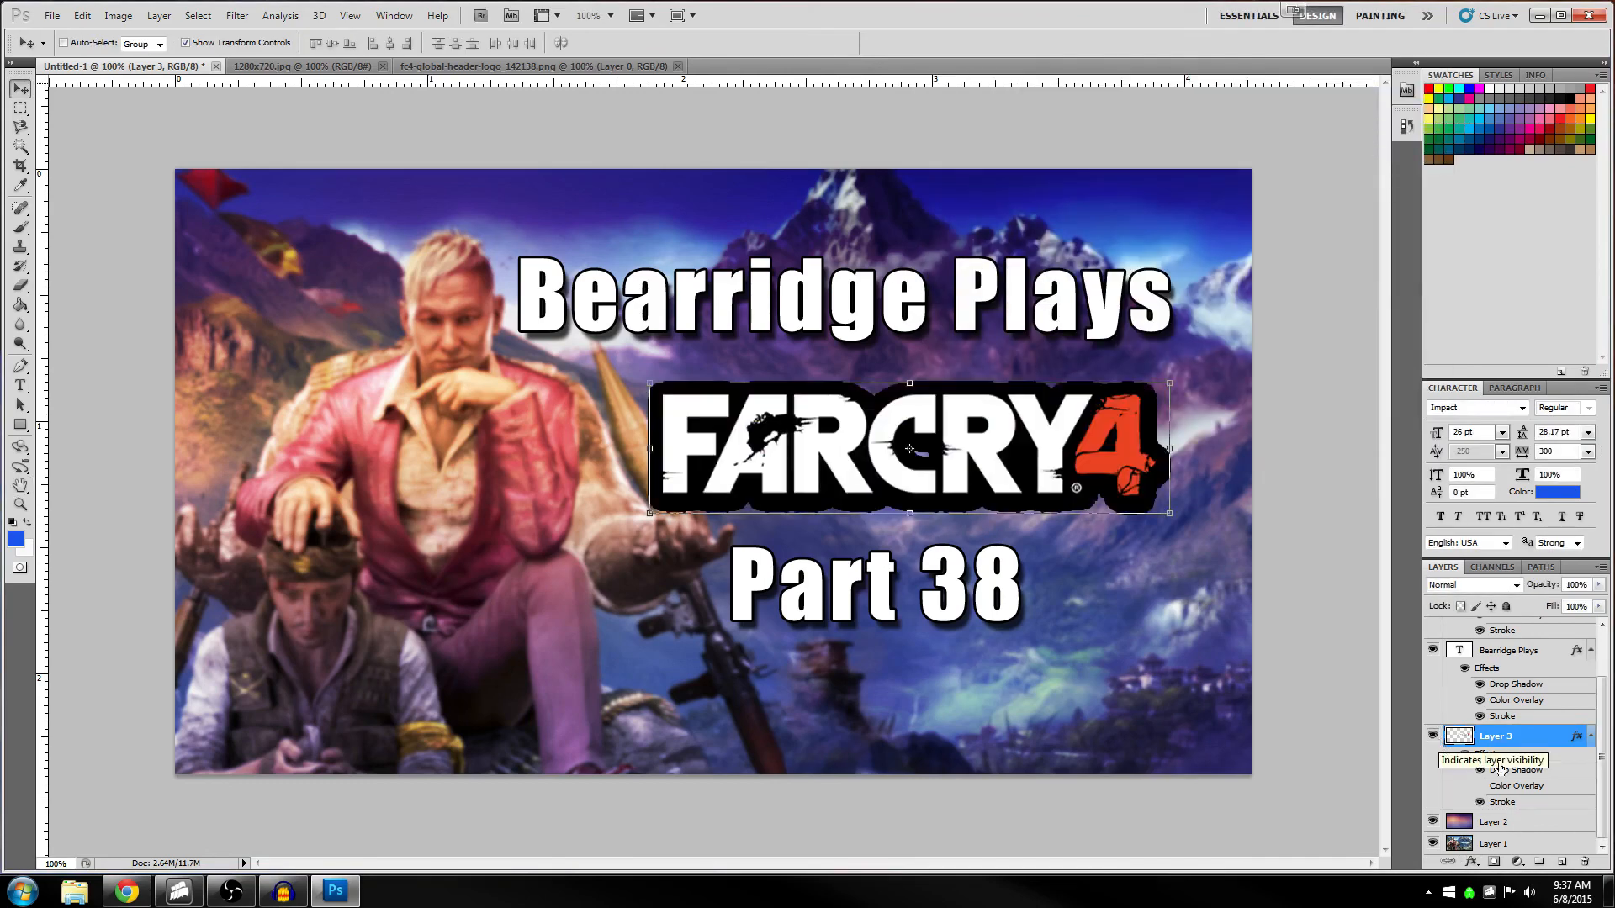
Compare the Far Cry 4 logo with and without its stroke effect, leaving the stroke on Layer 3 hidden
{"action": "left_click", "coordinate": [1480, 803]}
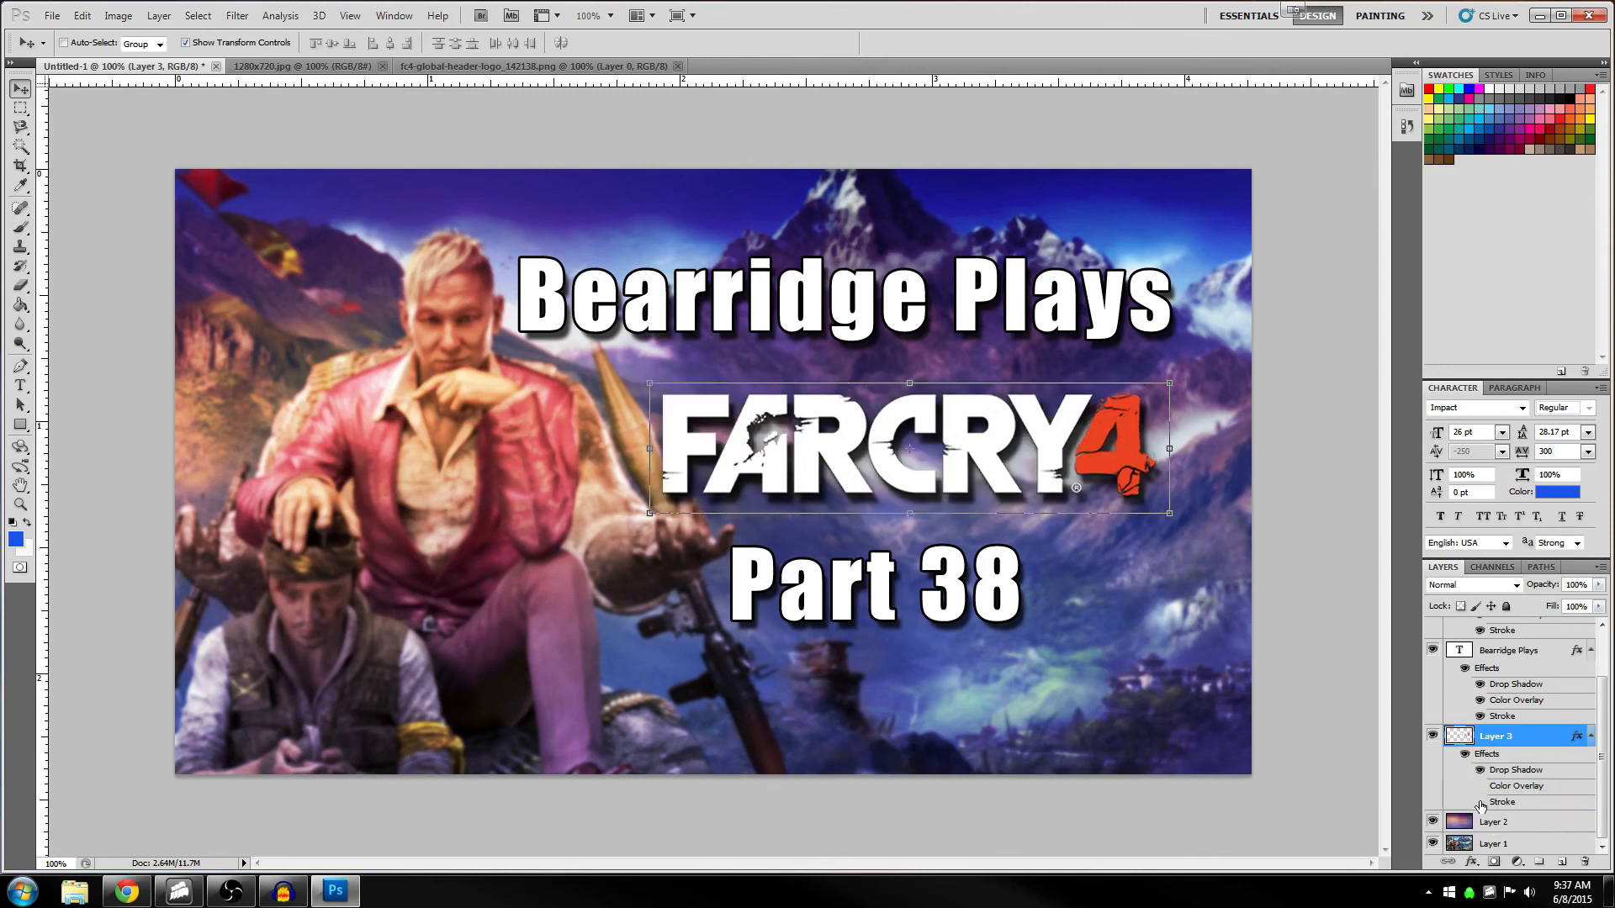
{"action": "left_click", "coordinate": [1480, 803]}
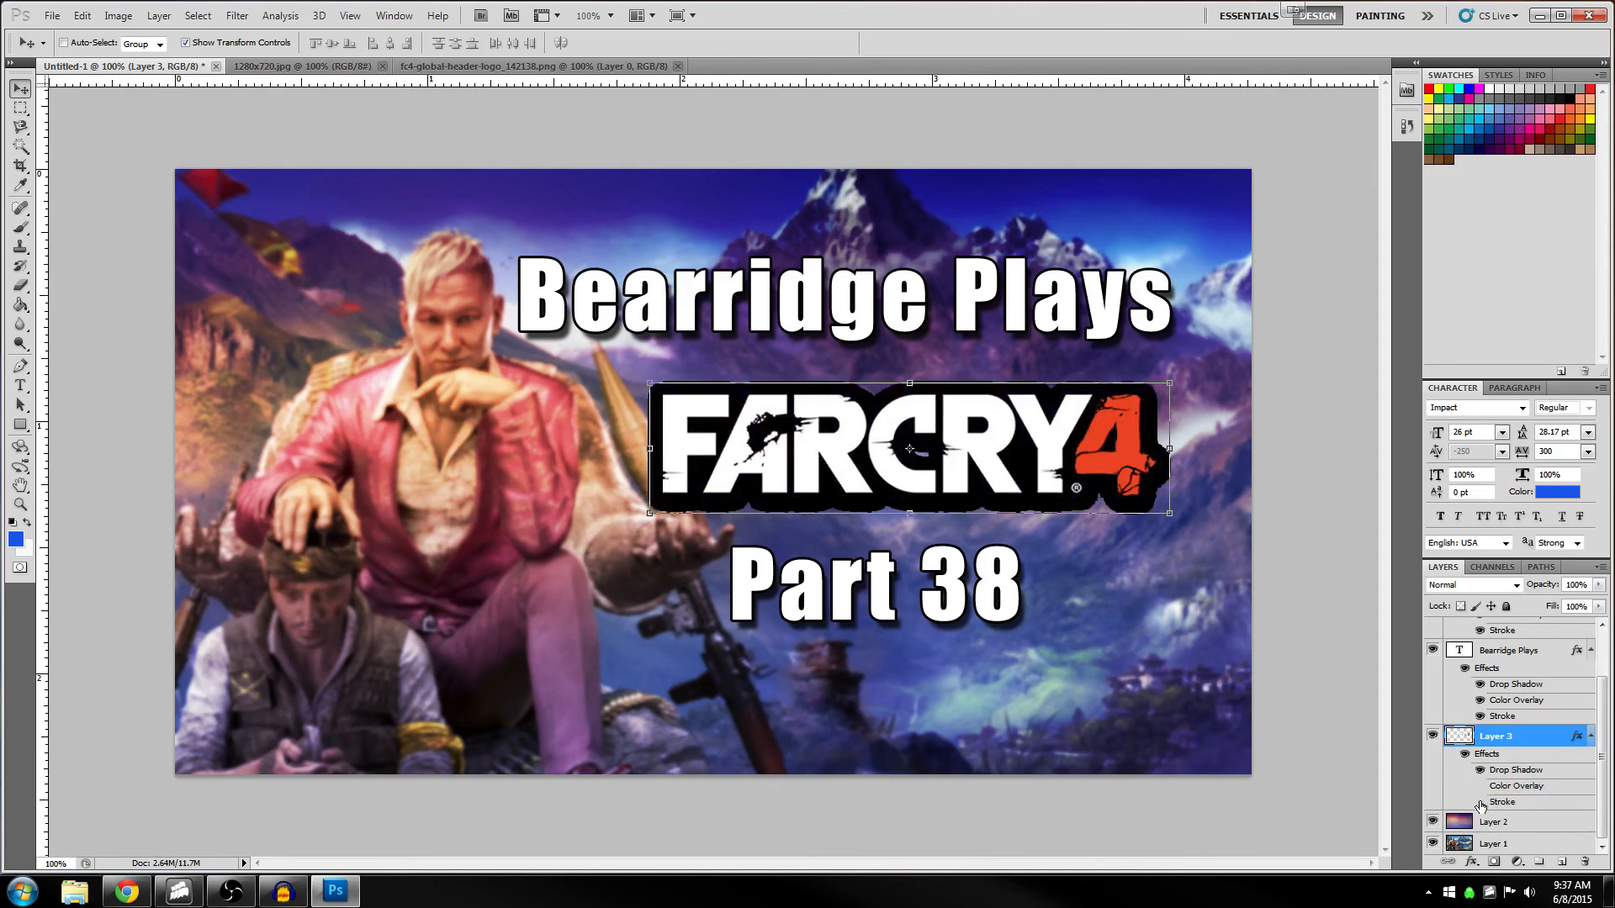
{"action": "left_click", "coordinate": [1480, 803]}
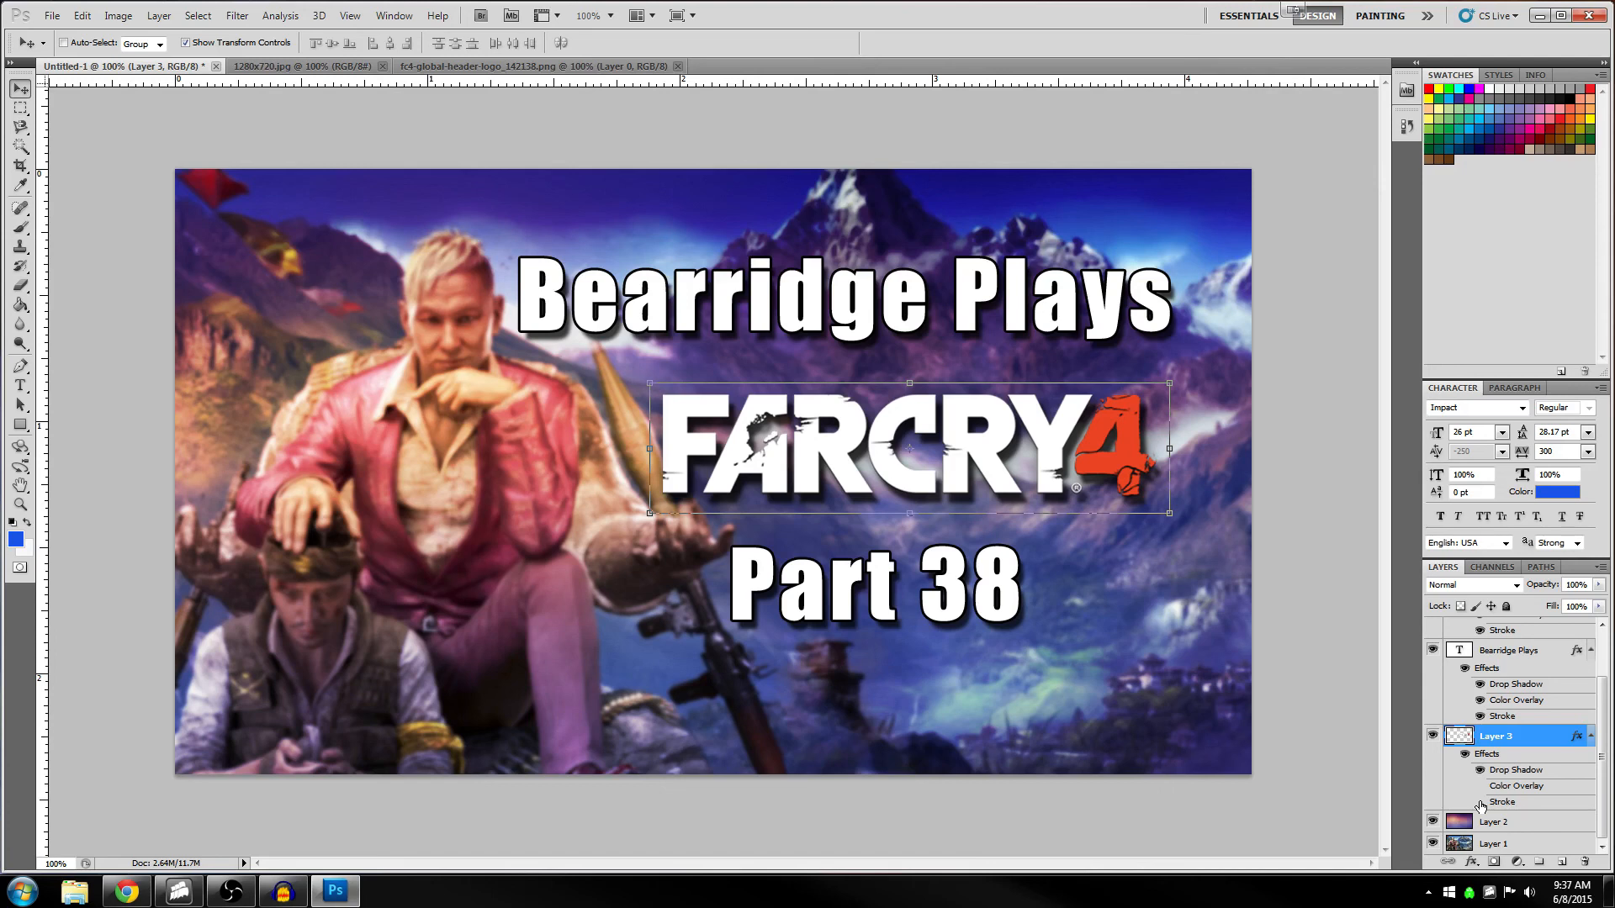
{"action": "left_click", "coordinate": [1480, 803]}
{"action": "left_click", "coordinate": [1480, 803]}
{"action": "right_click", "coordinate": [1510, 744]}
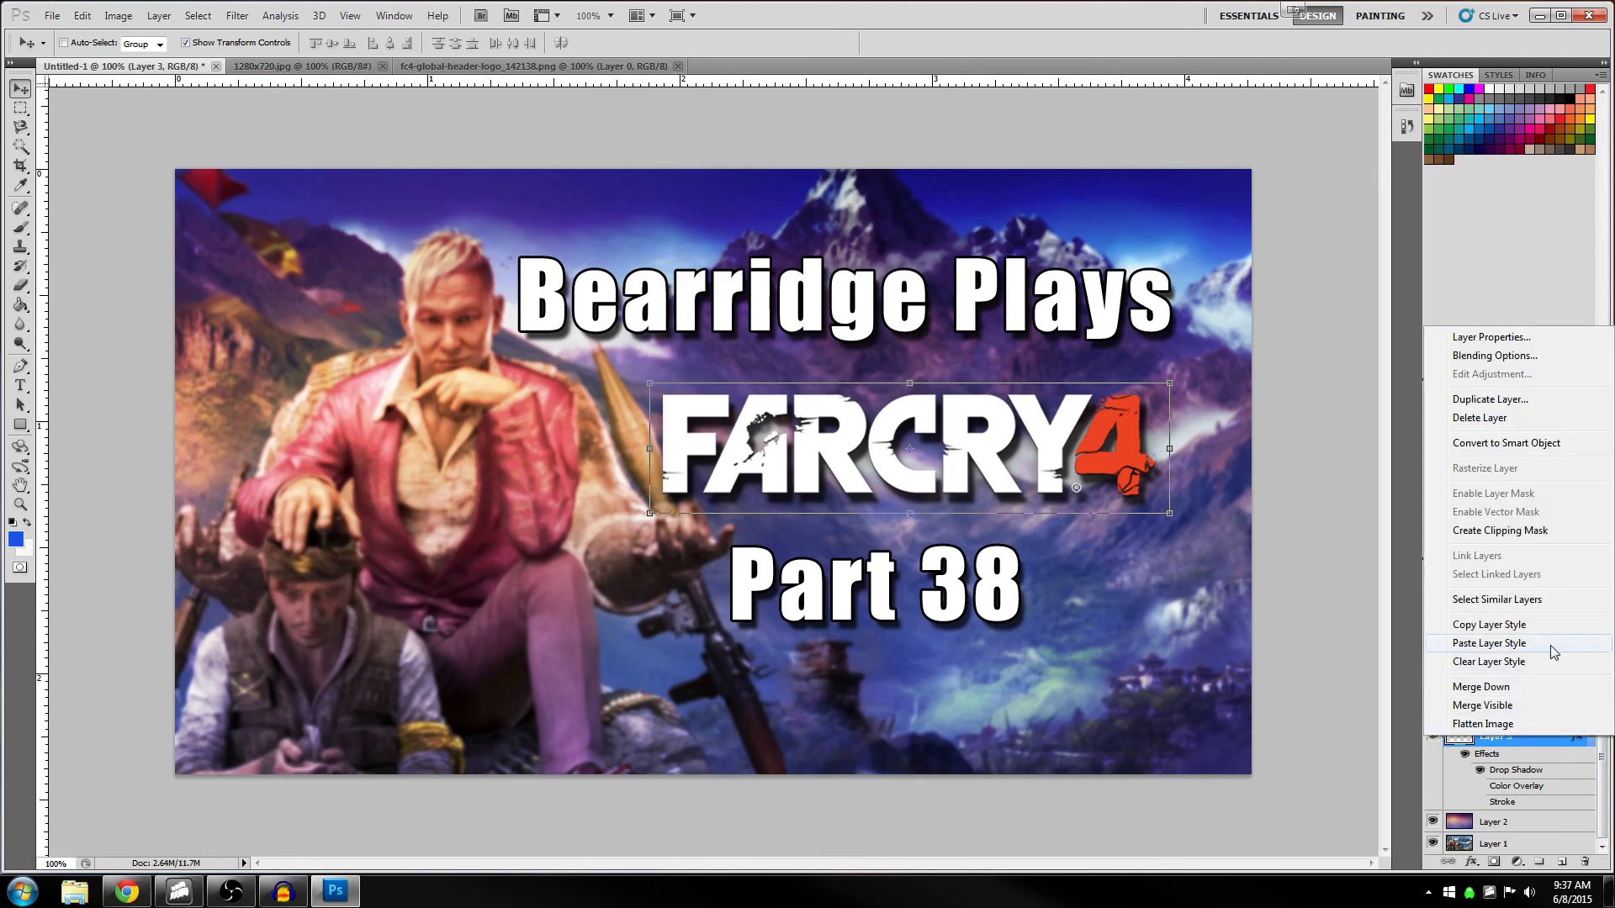
{"action": "left_click", "coordinate": [1336, 693]}
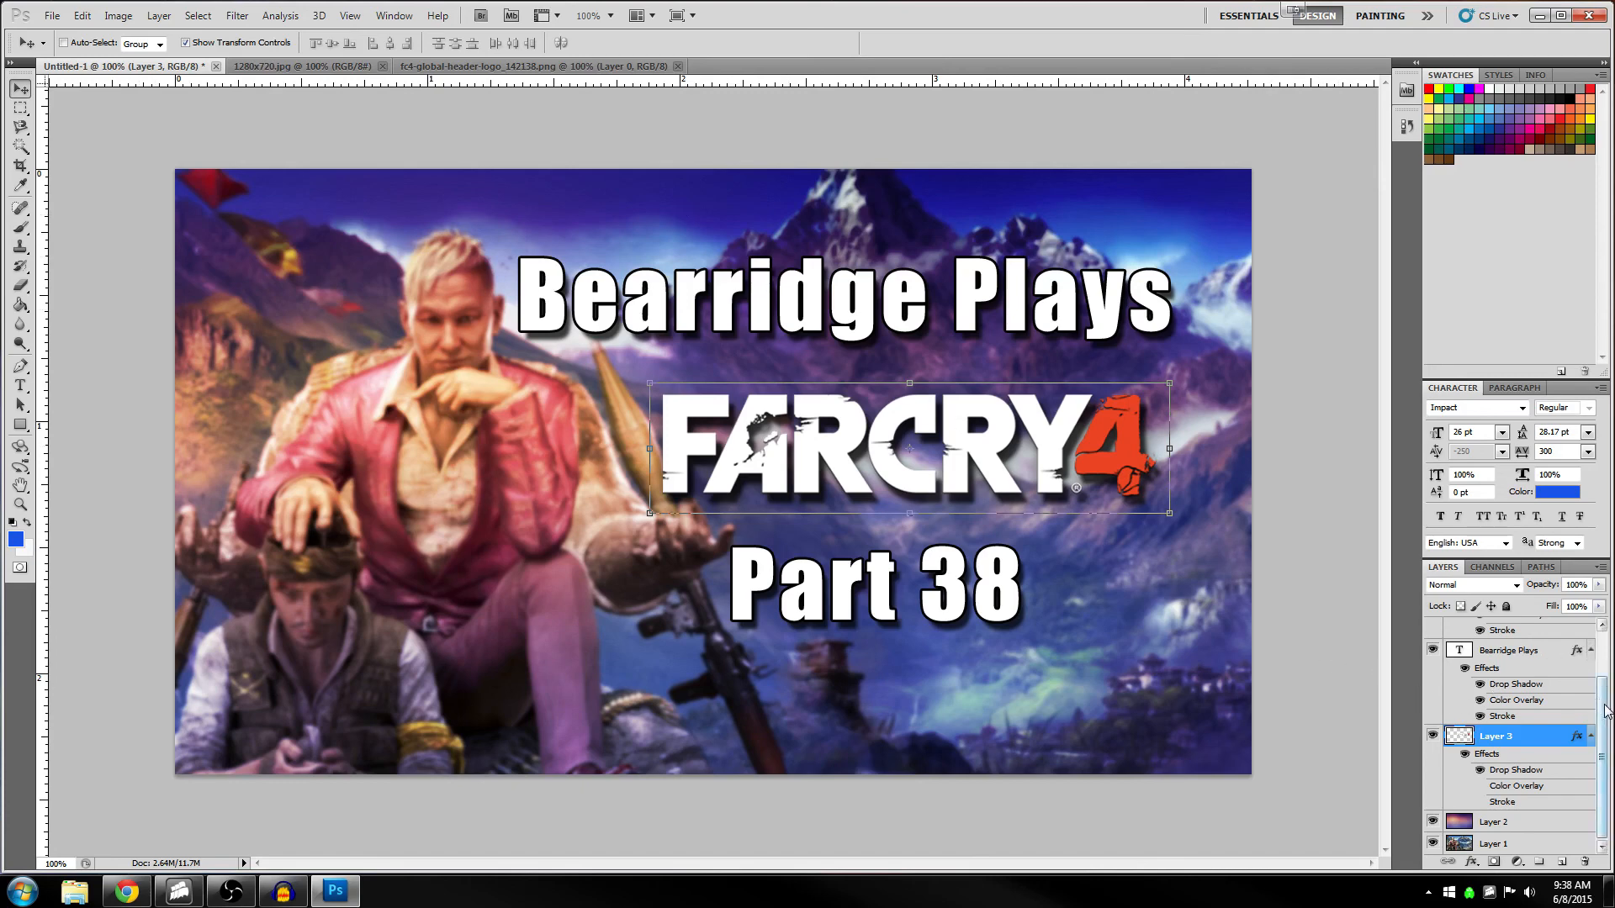
Set the color overlay of the "Part 38" text to the orange-red sampled from the "4" in the logo
{"action": "left_click_drag", "start_coordinate": [1606, 711], "coordinate": [1602, 666]}
{"action": "left_click", "coordinate": [1501, 628]}
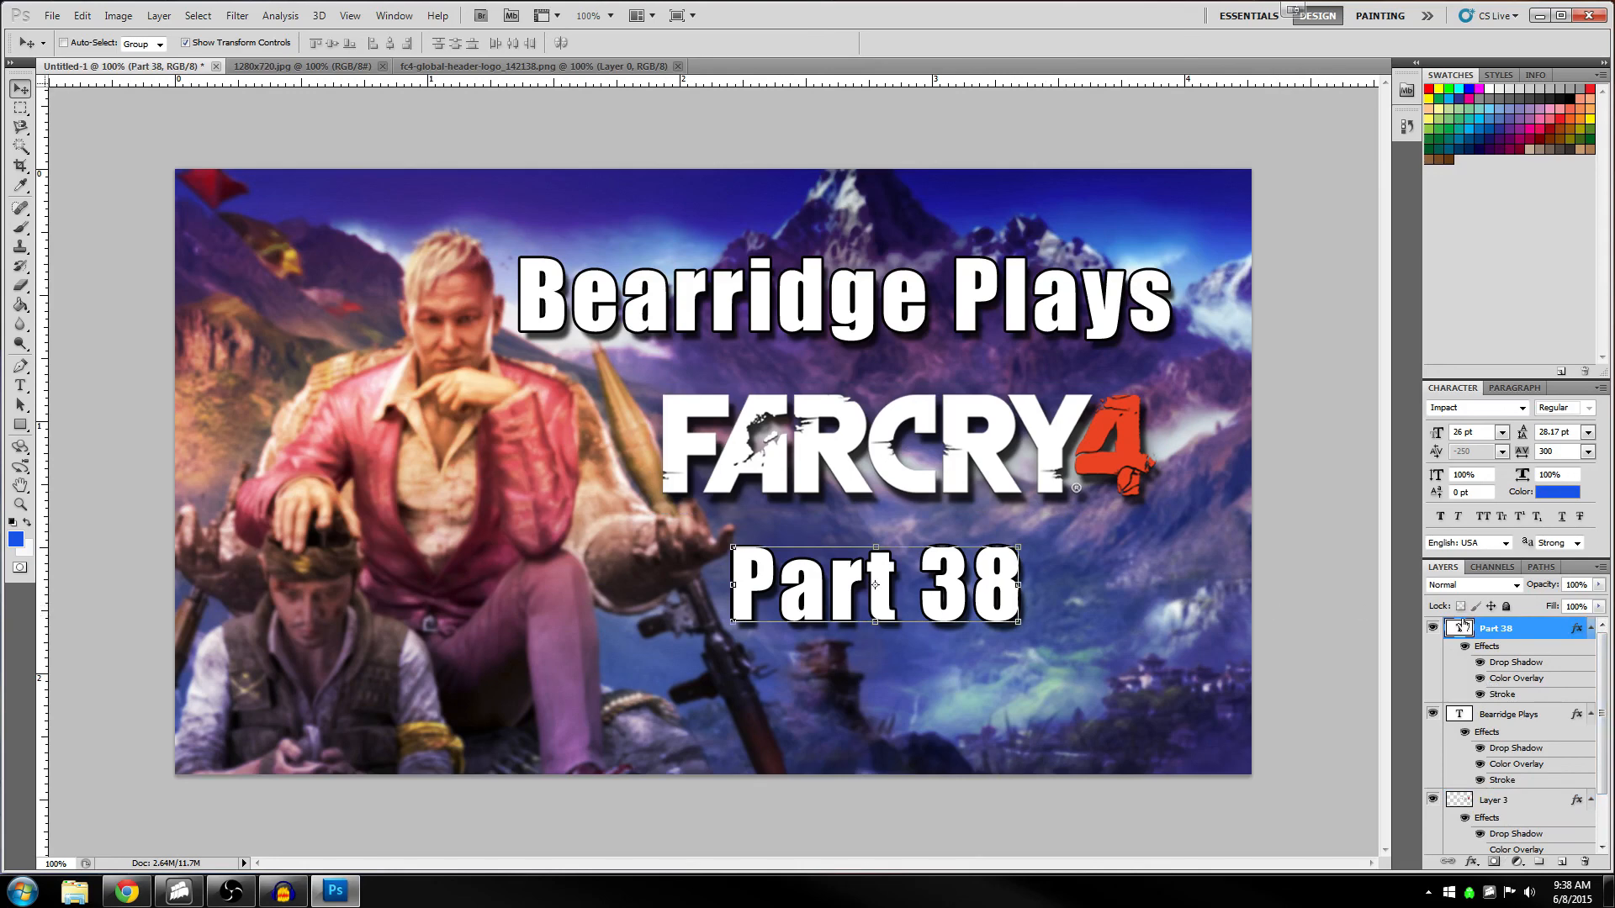
{"action": "right_click", "coordinate": [1512, 633]}
{"action": "left_click", "coordinate": [1476, 873]}
{"action": "left_click", "coordinate": [1471, 863]}
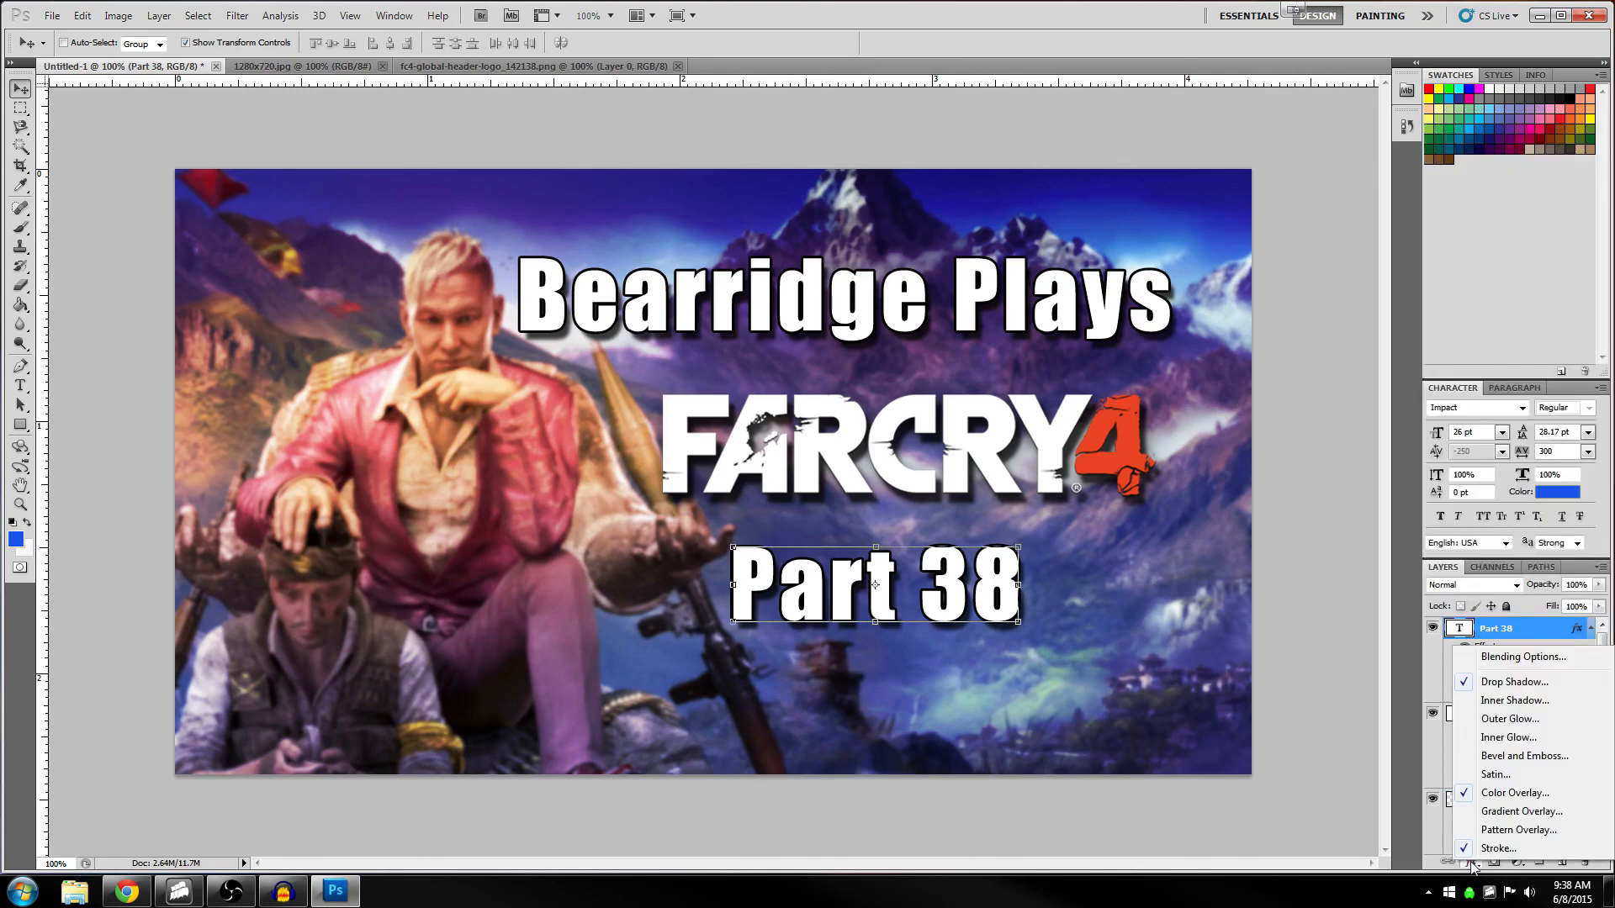
{"action": "left_click", "coordinate": [1515, 793]}
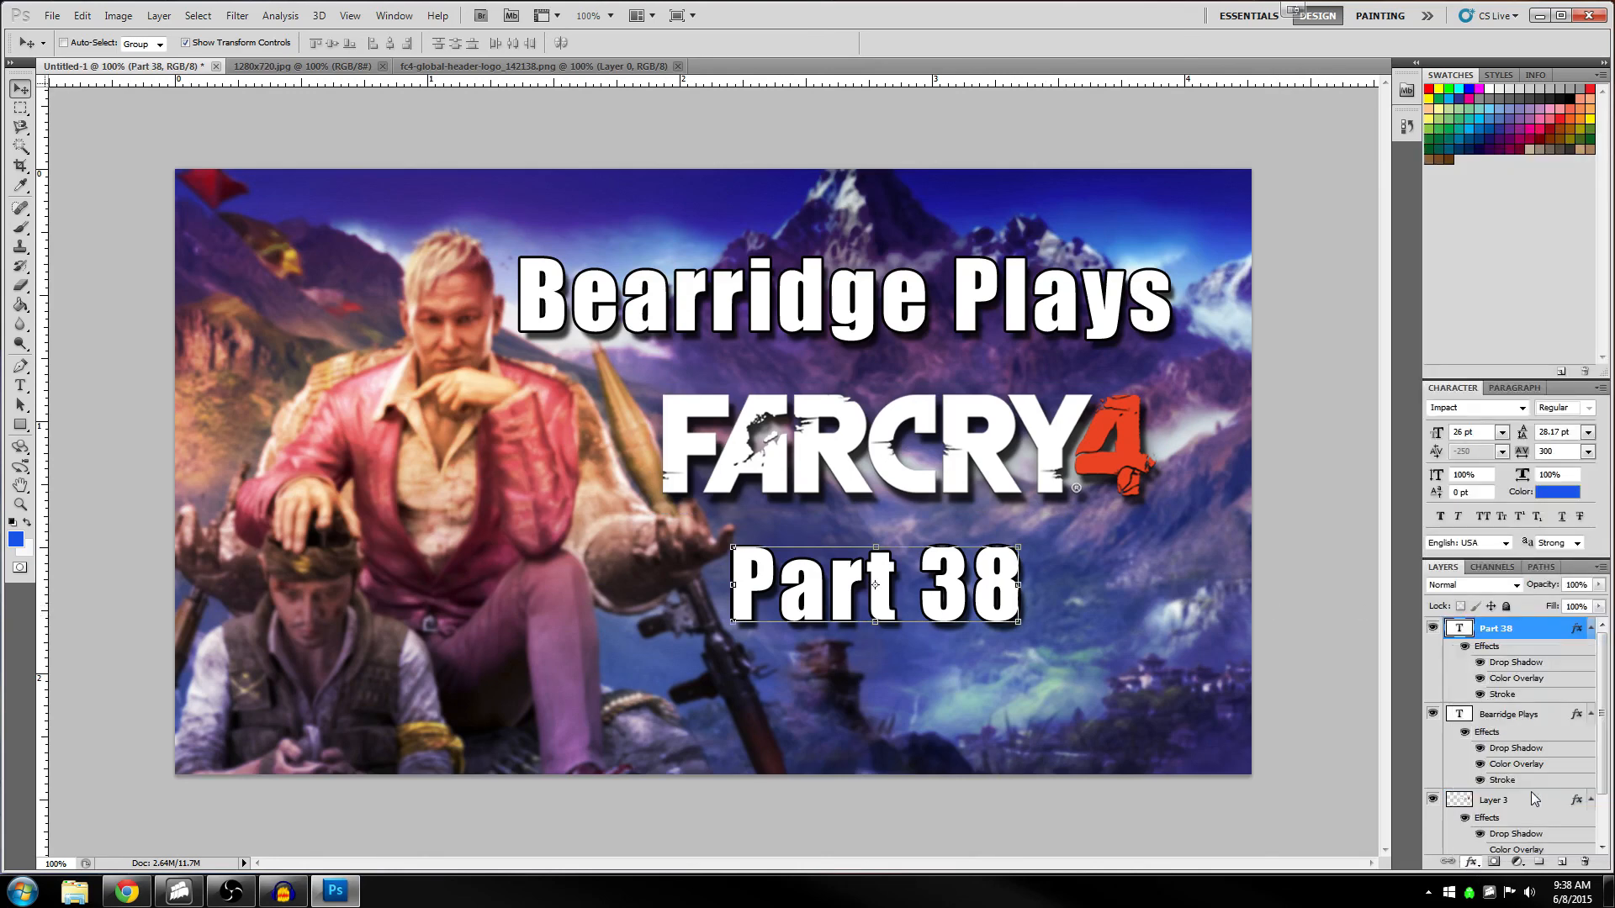
{"action": "left_click", "coordinate": [1258, 132]}
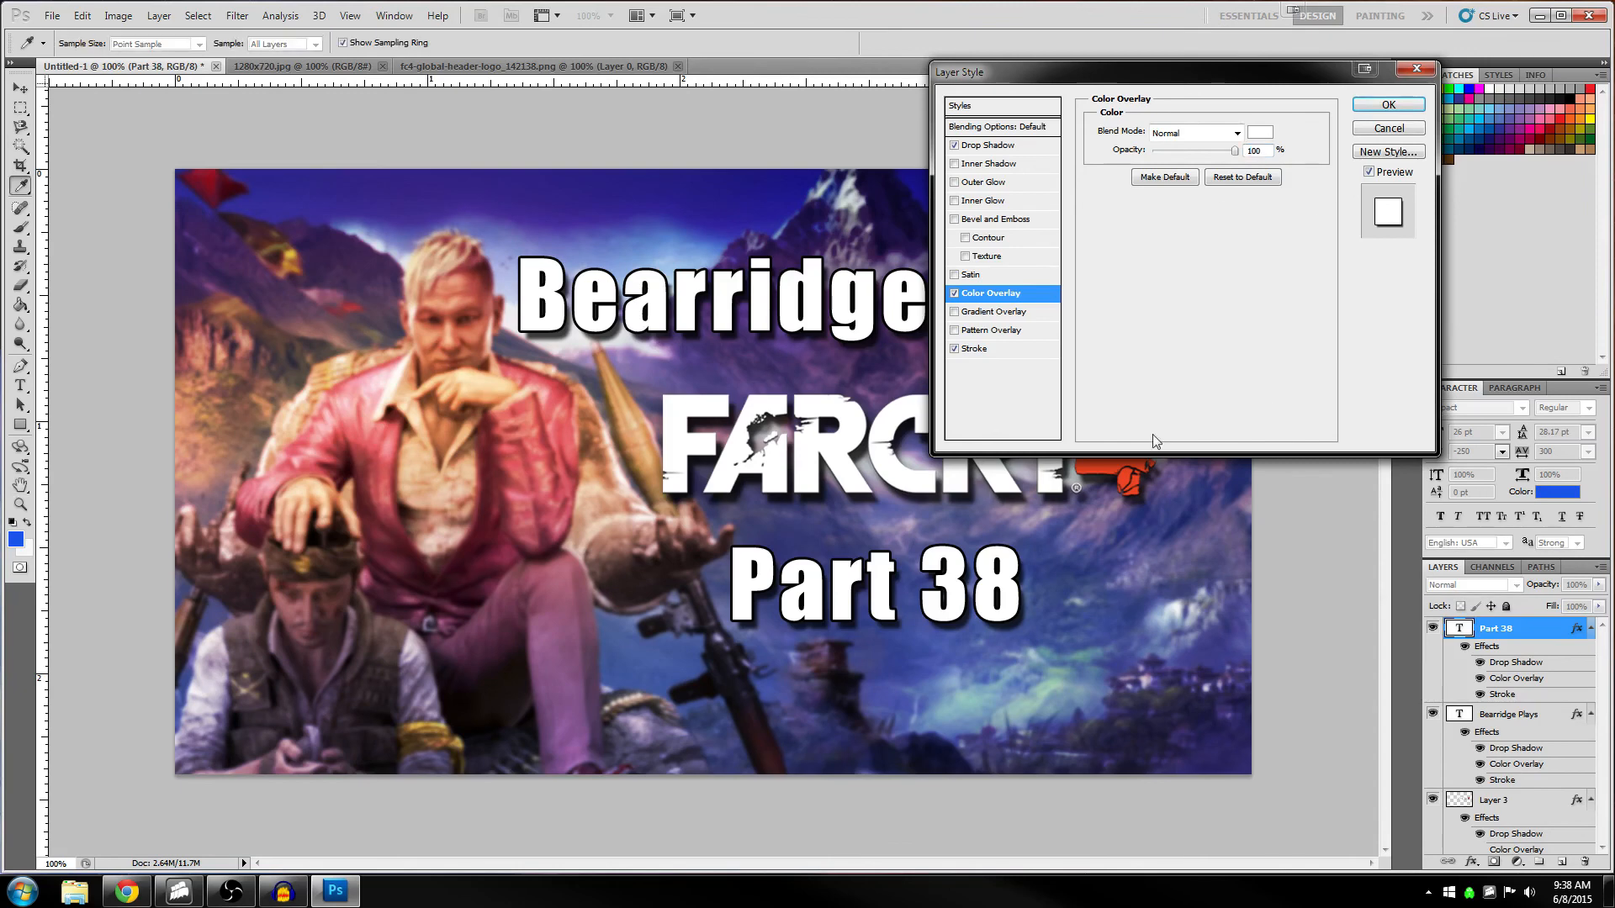
{"action": "left_click", "coordinate": [1100, 462]}
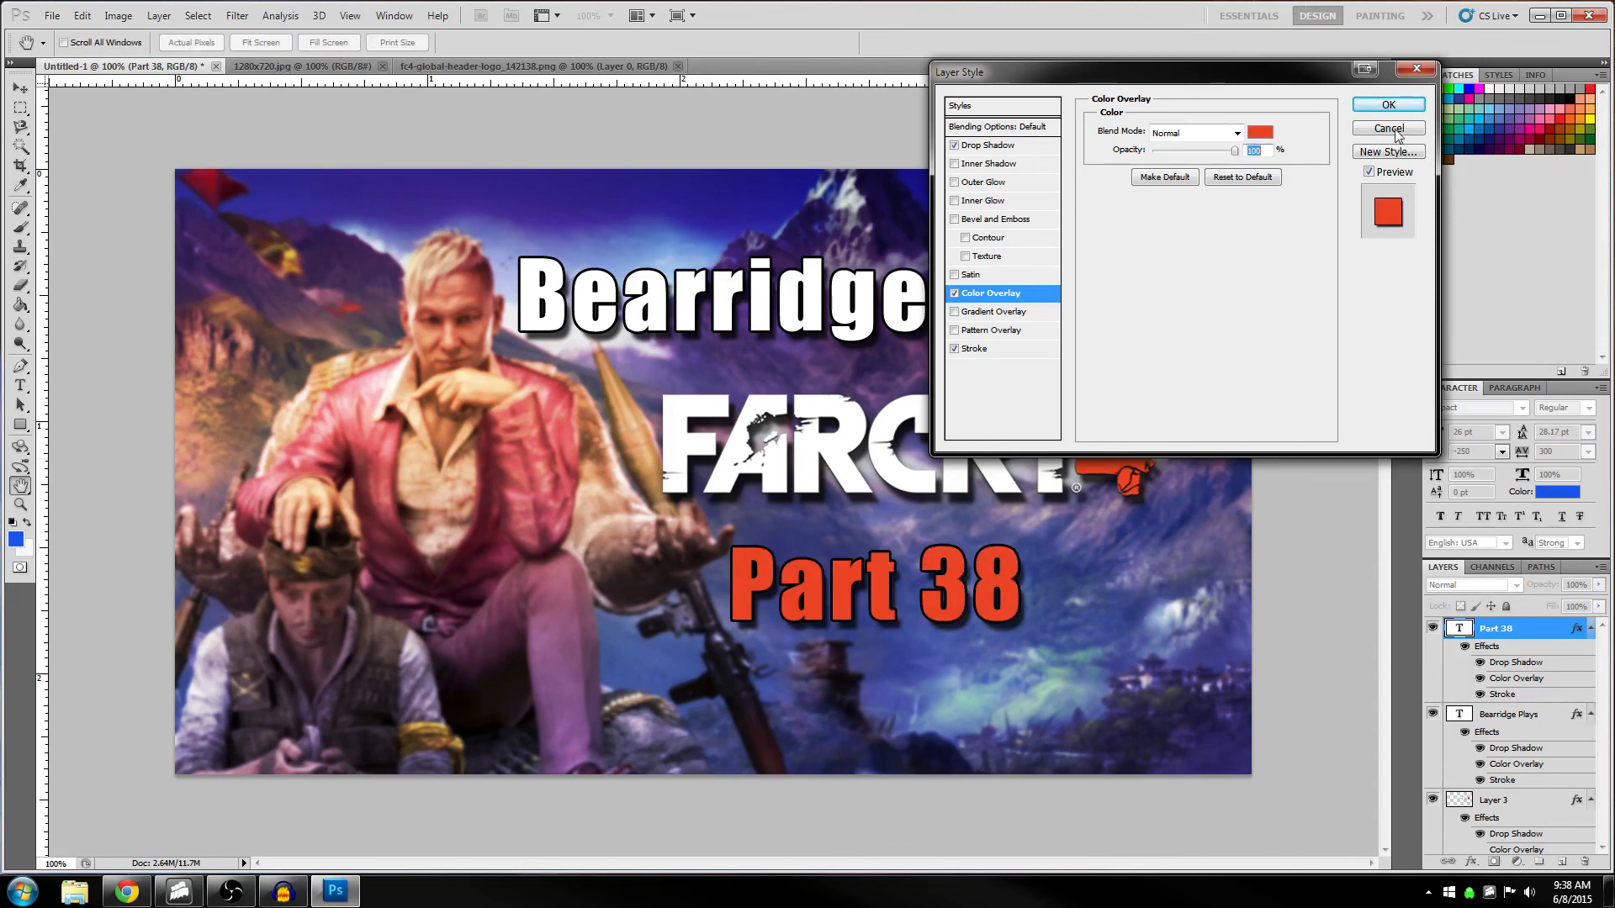
{"action": "left_click", "coordinate": [1389, 105]}
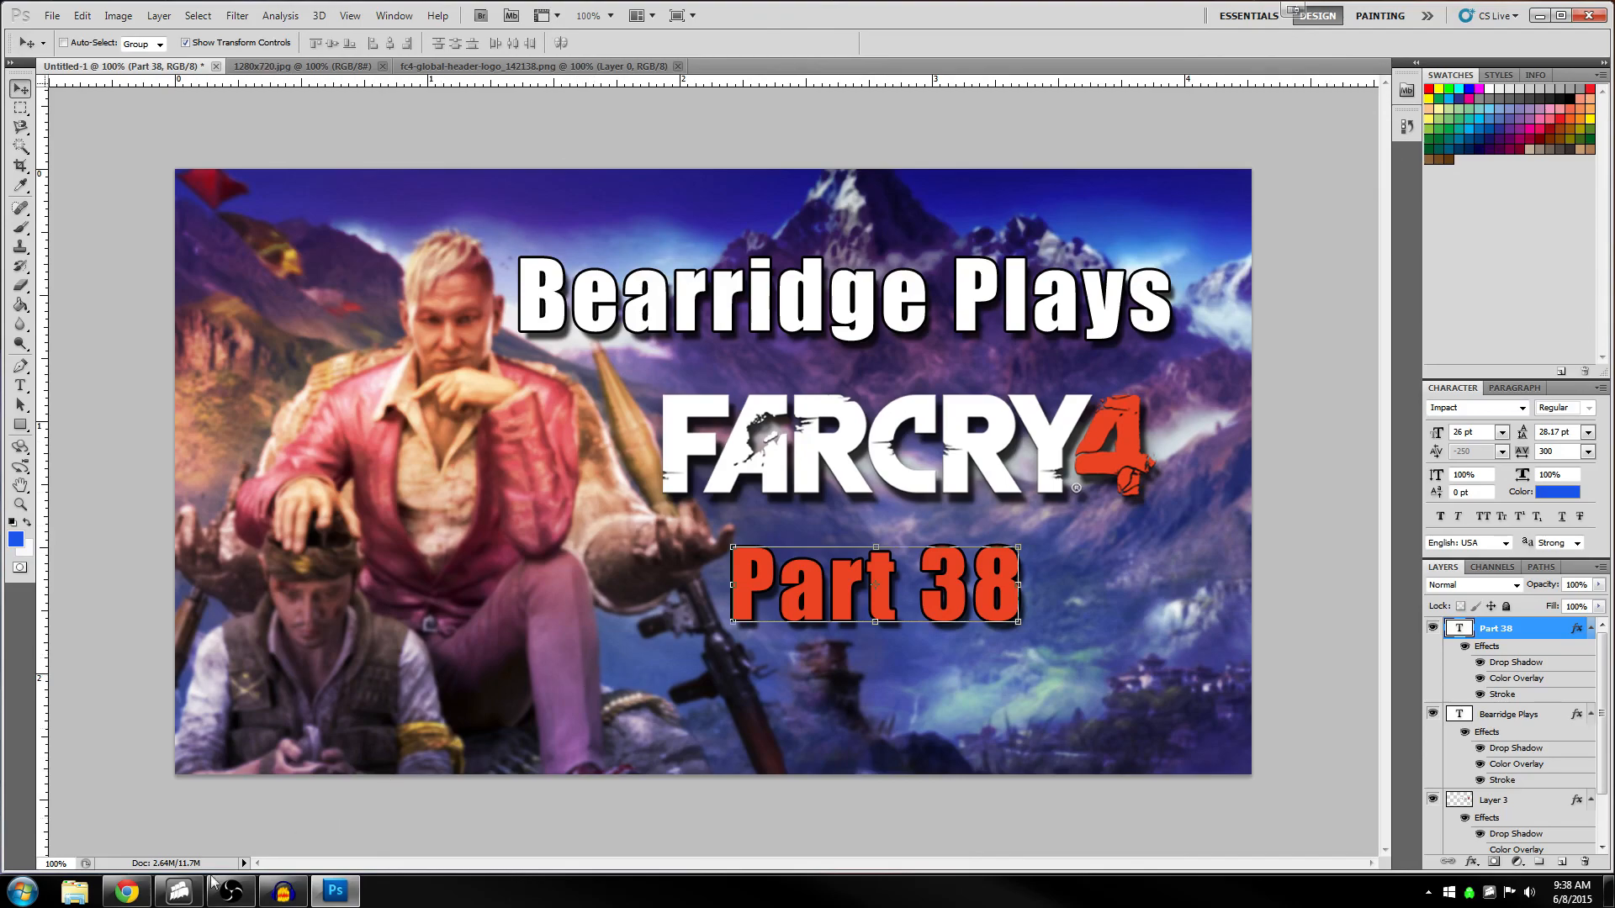
Close the Untitled-1 thumbnail without saving and create a new 1280 × 720 pixel document at 300 pixels/inch with transparent background
{"action": "left_click", "coordinate": [127, 891]}
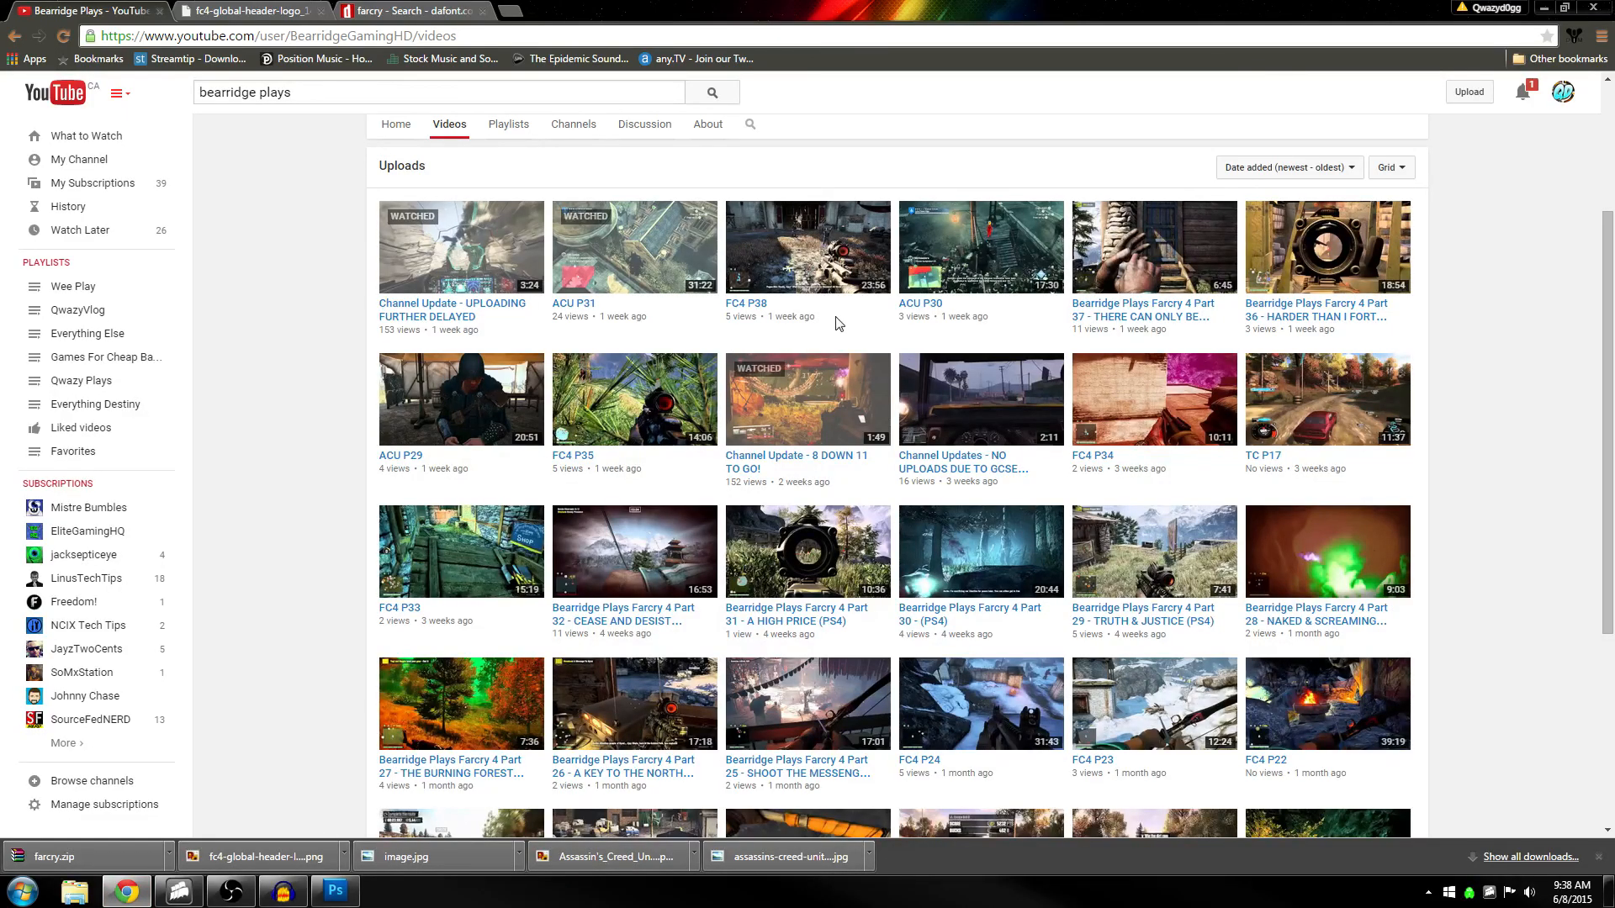
{"action": "left_click", "coordinate": [335, 892]}
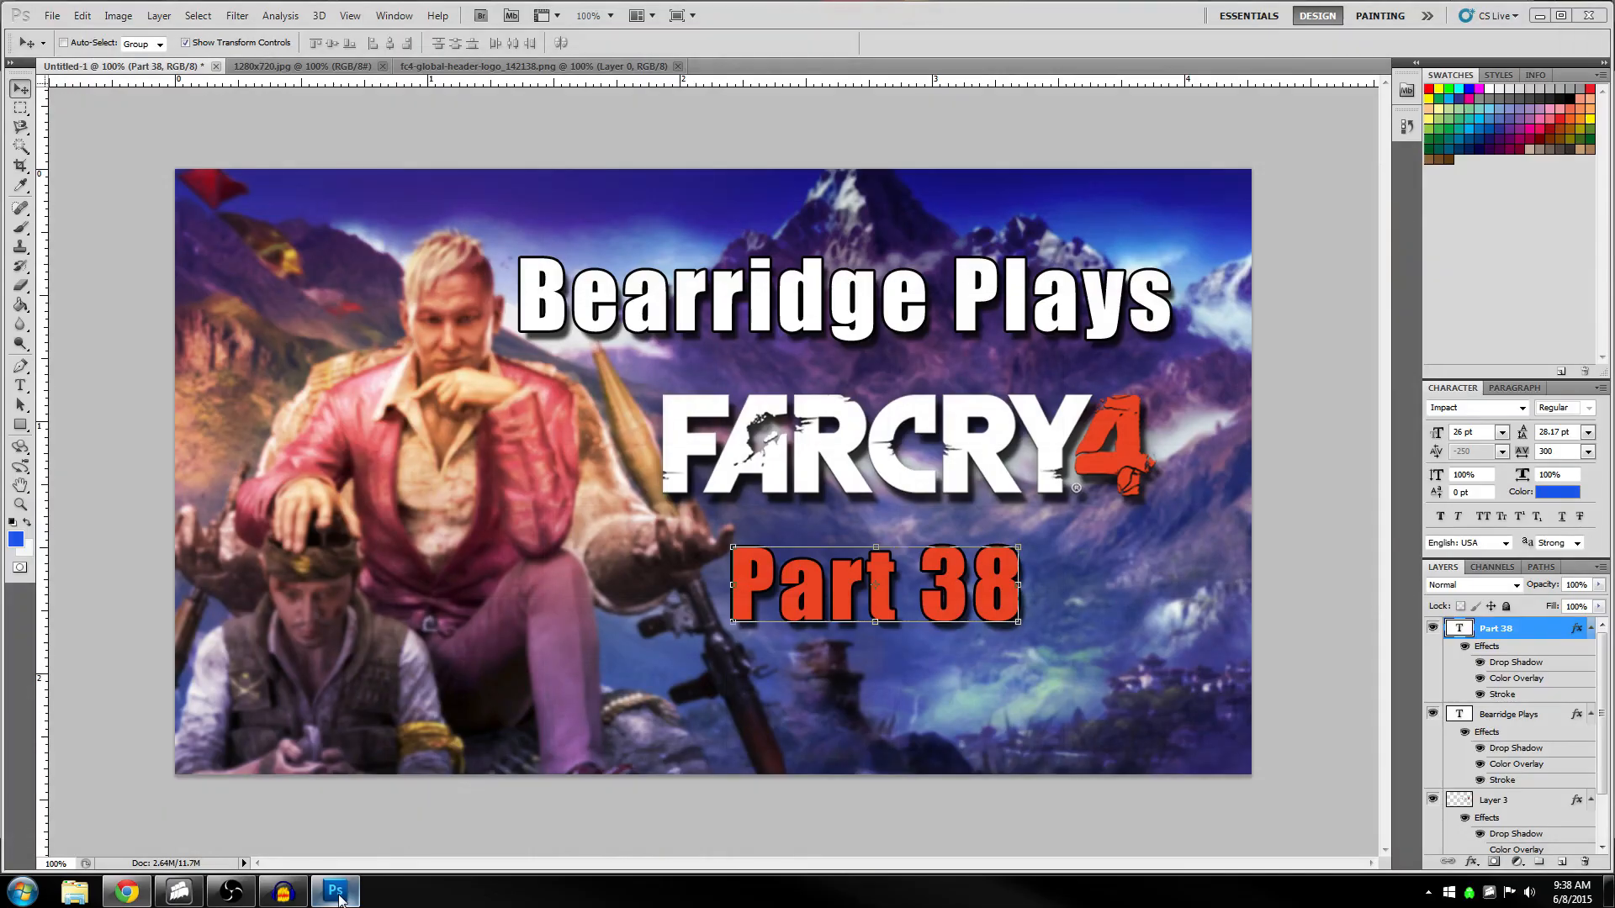
{"action": "left_click", "coordinate": [216, 67]}
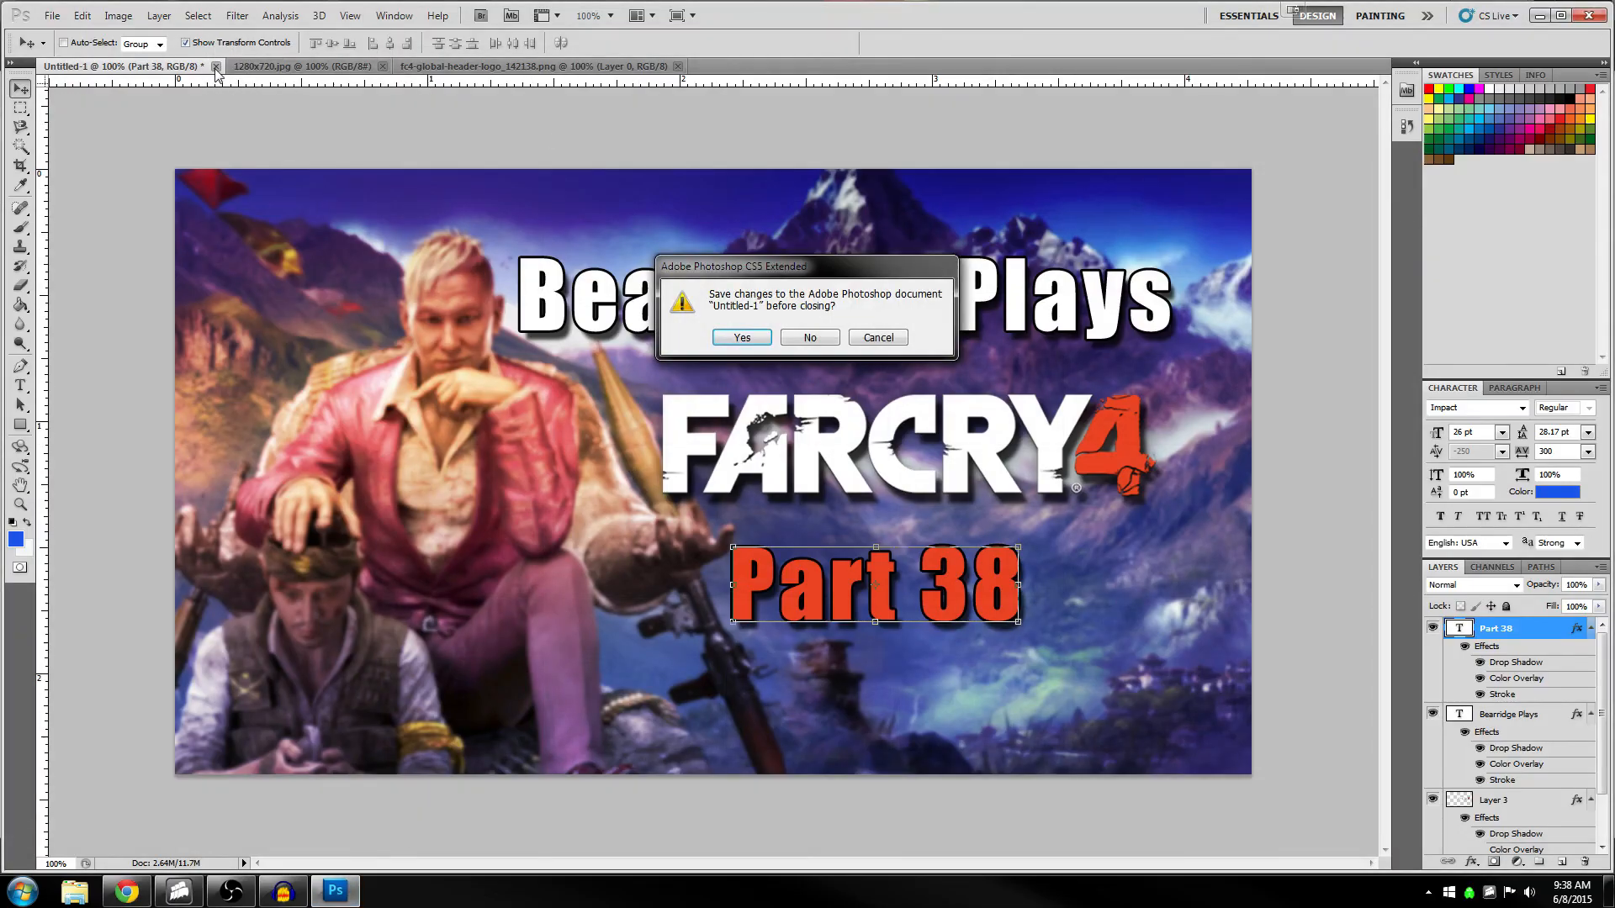
{"action": "left_click", "coordinate": [809, 338]}
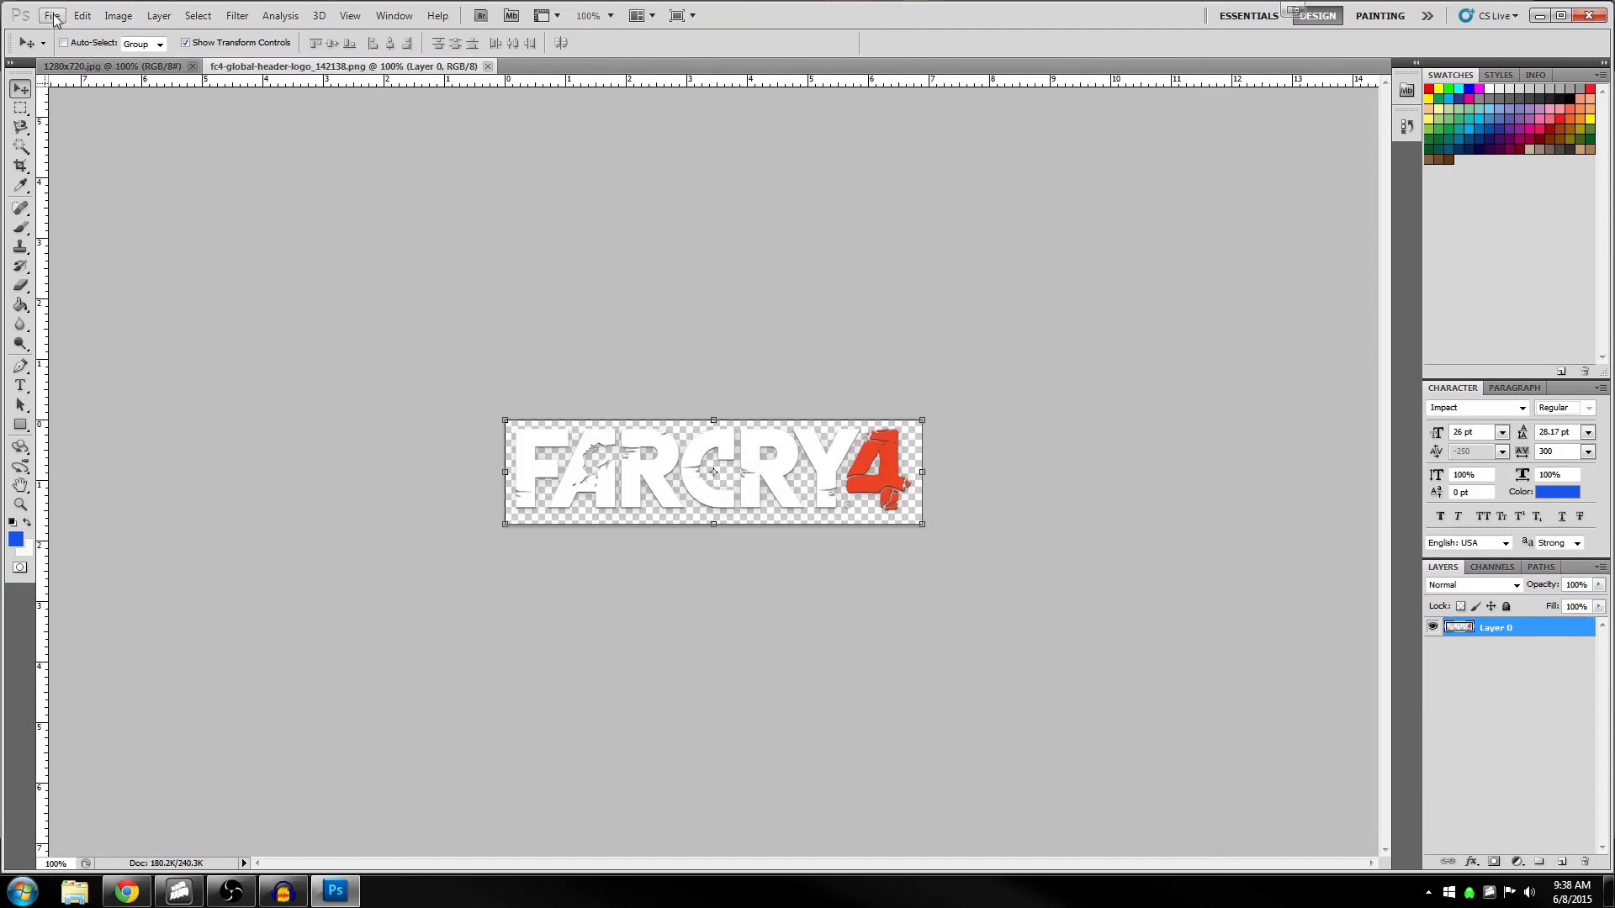
{"action": "left_click", "coordinate": [52, 15]}
{"action": "left_click", "coordinate": [66, 33]}
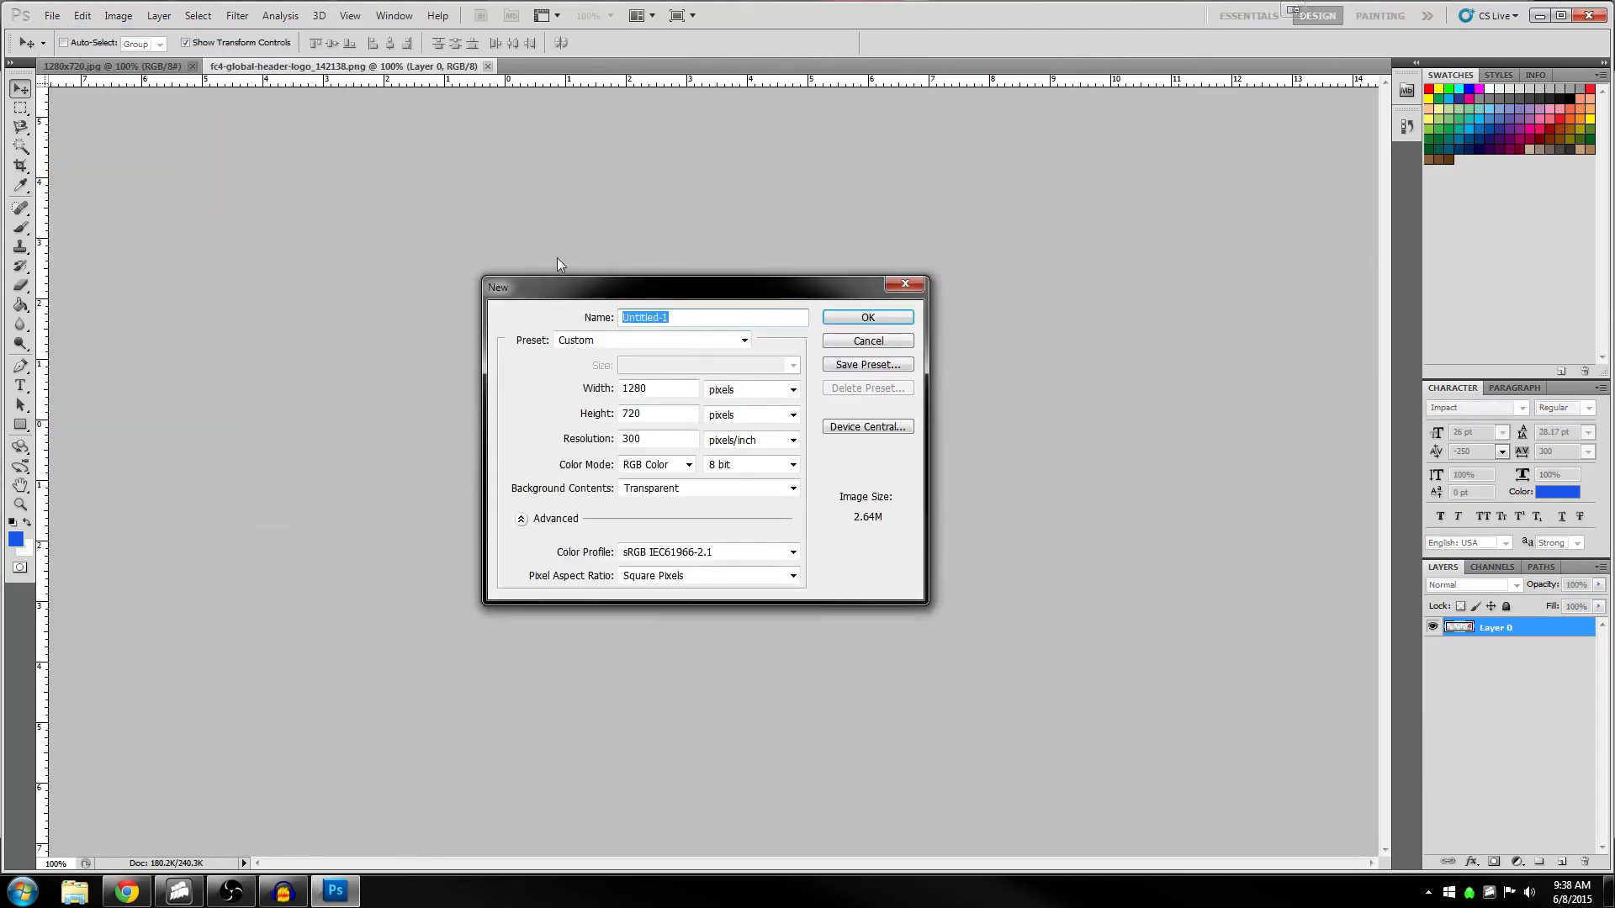
{"action": "left_click", "coordinate": [866, 321]}
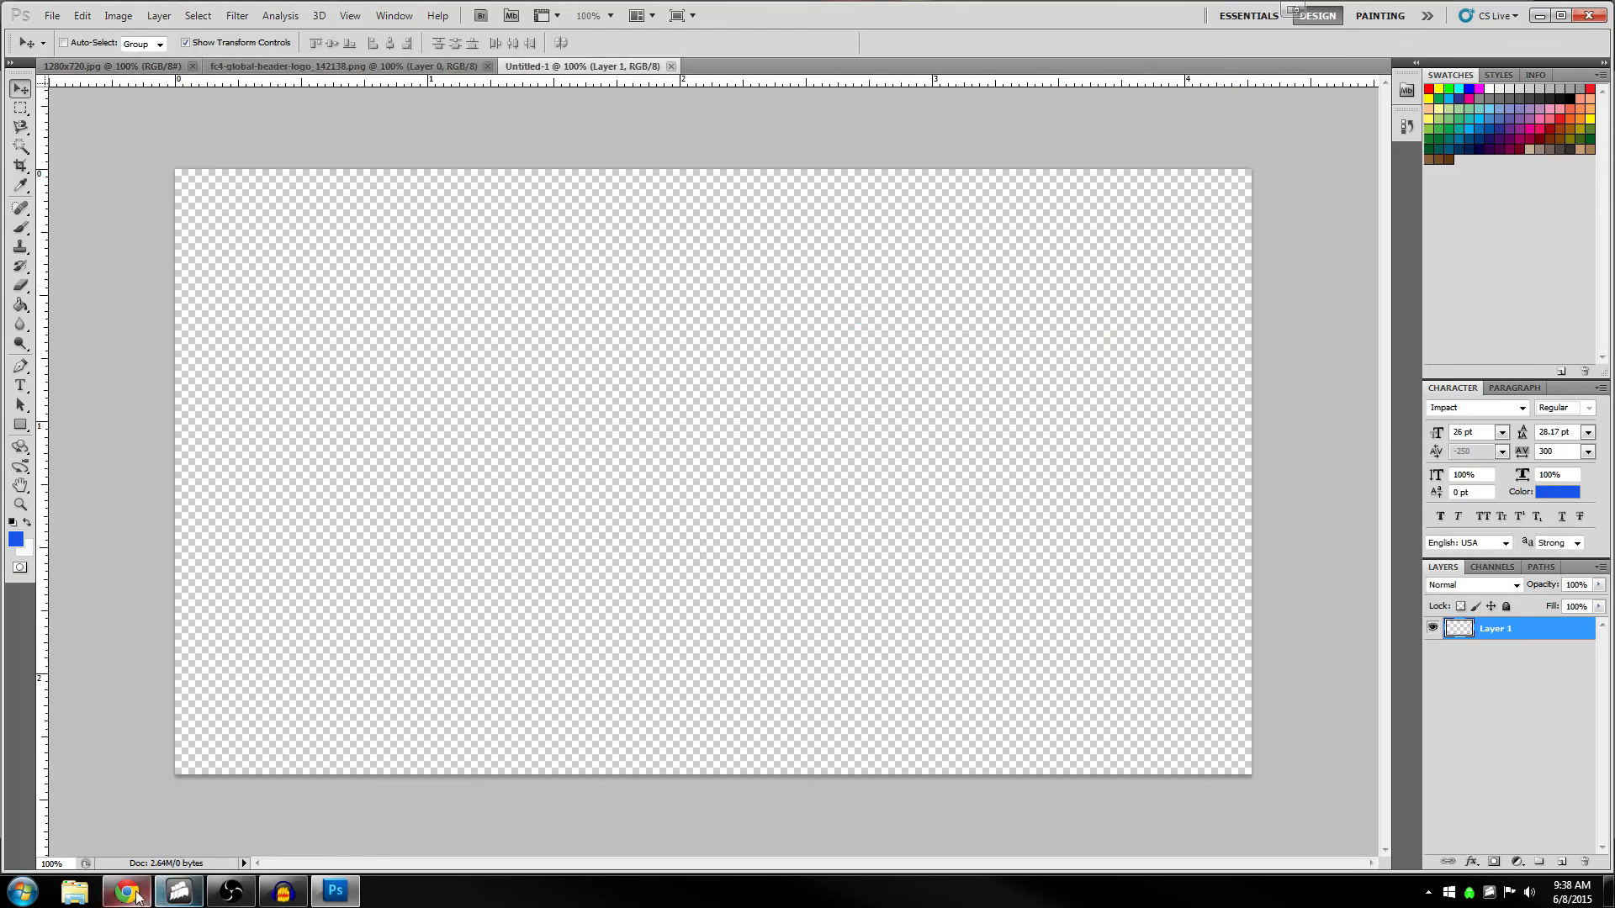
Switch to Chrome and load images.google.ca in place of the dafont search page
{"action": "mouse_move", "coordinate": [137, 898]}
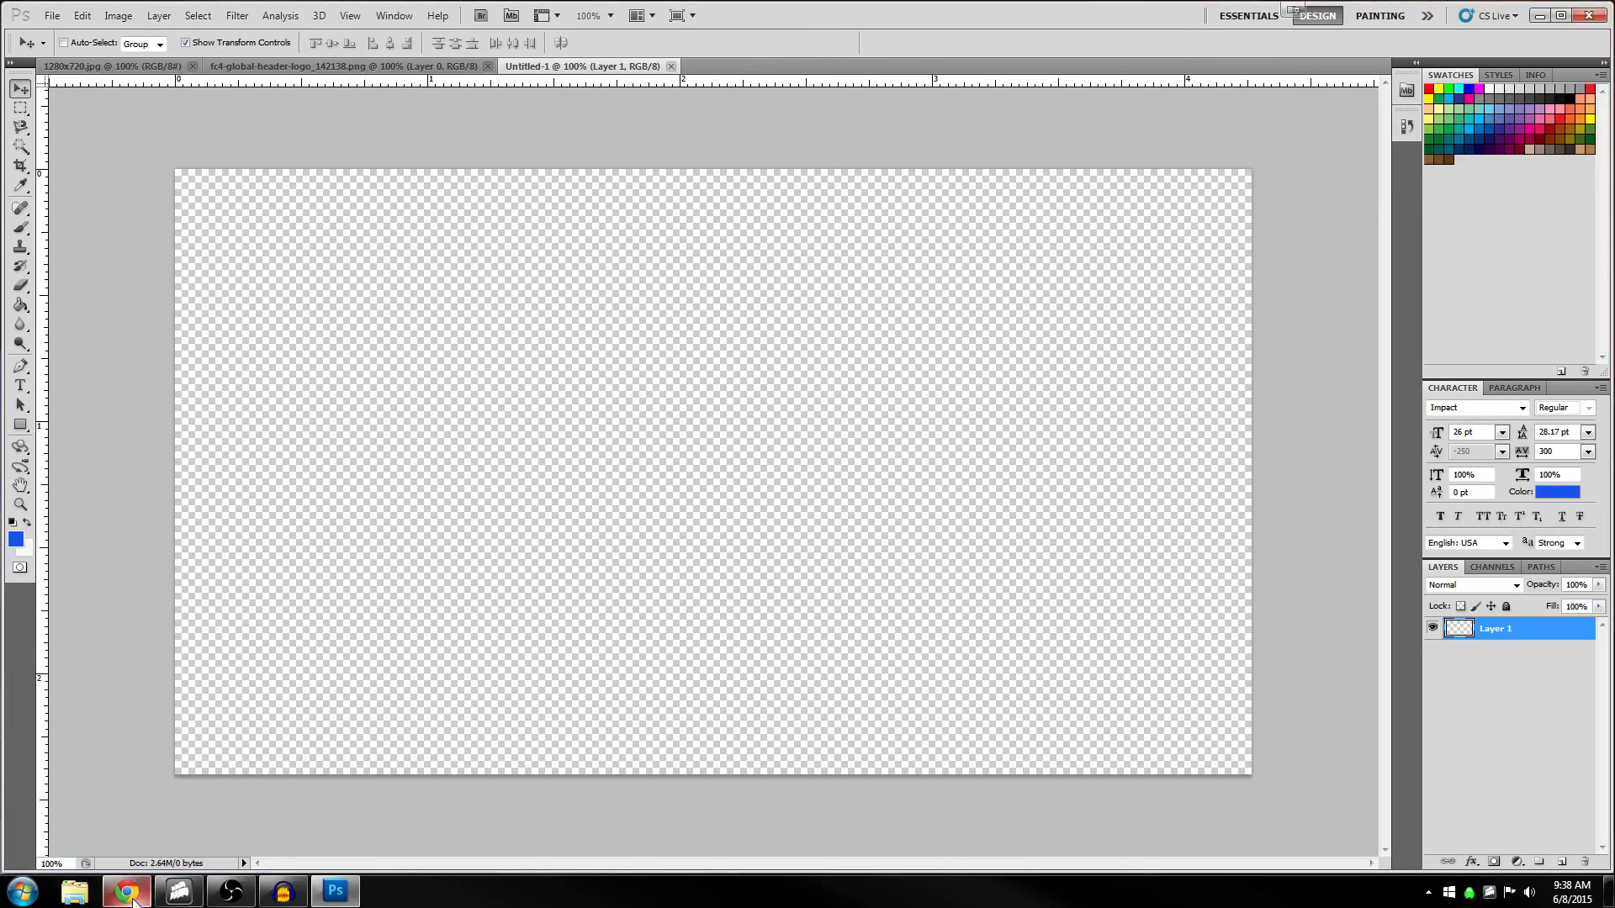
{"action": "left_click", "coordinate": [134, 893]}
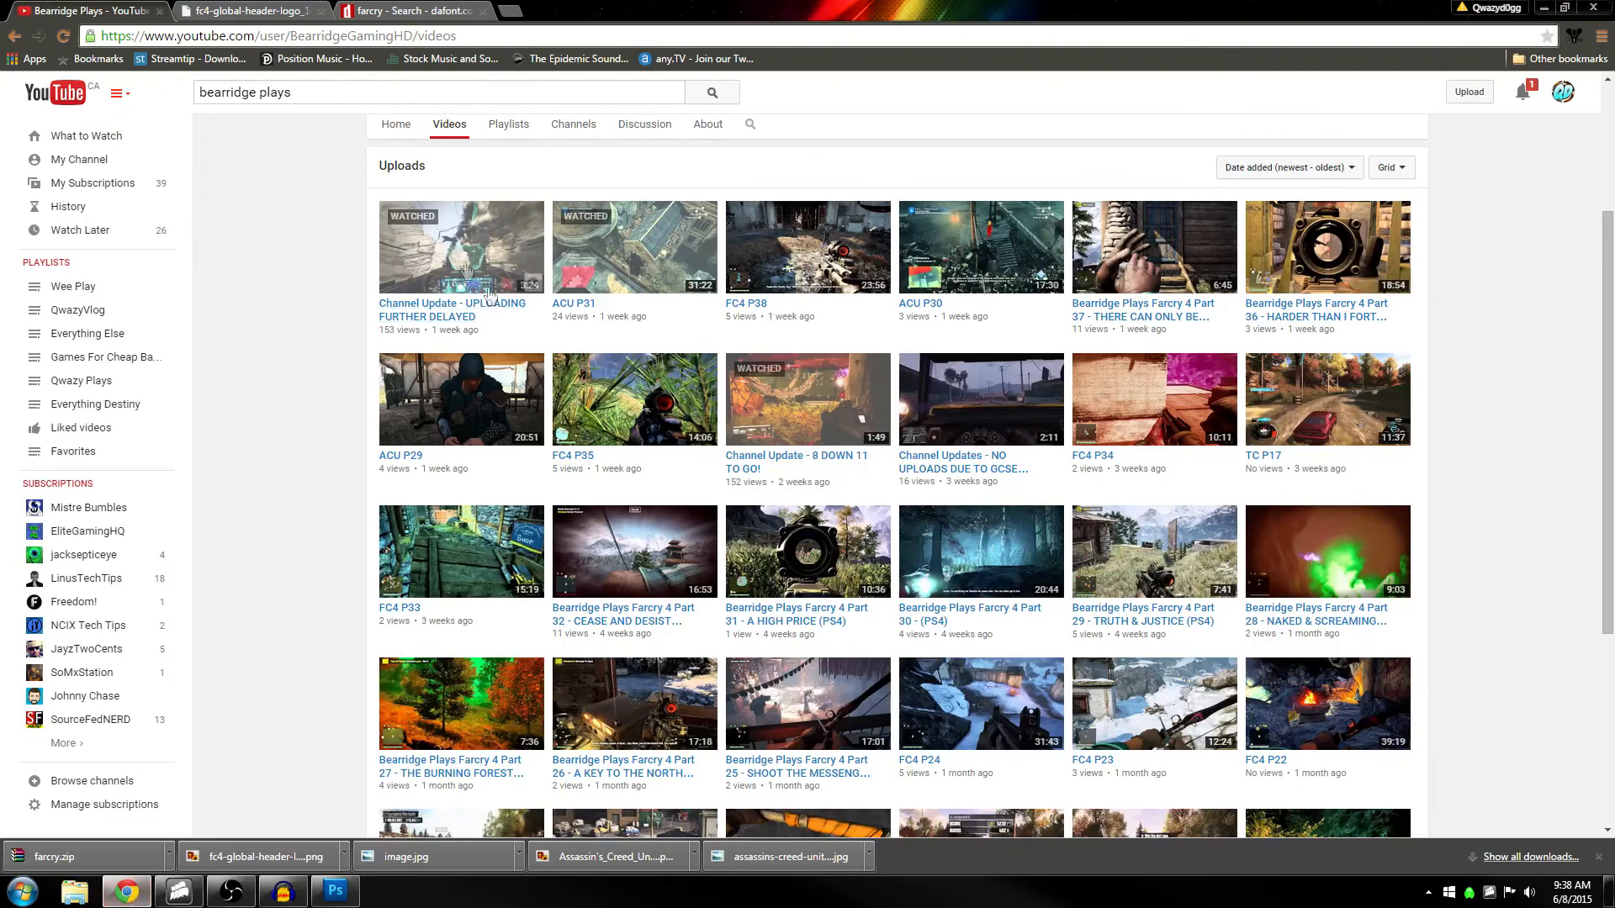
{"action": "left_click", "coordinate": [311, 13]}
{"action": "key", "text": "alt+Left"}
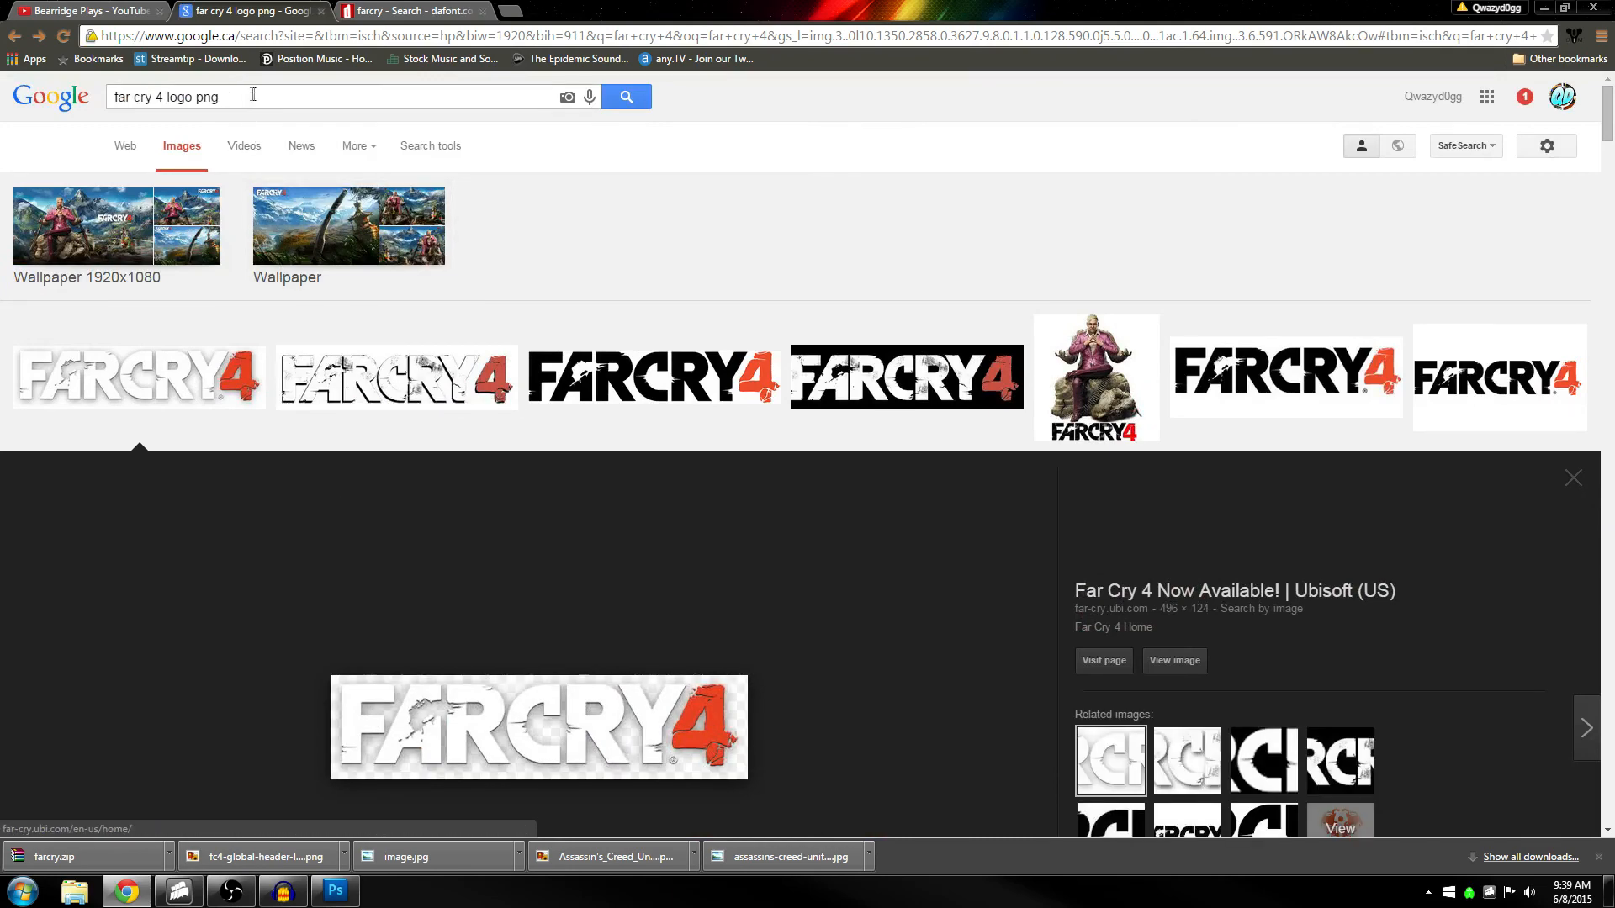
{"action": "left_click", "coordinate": [404, 12]}
{"action": "left_click", "coordinate": [401, 33]}
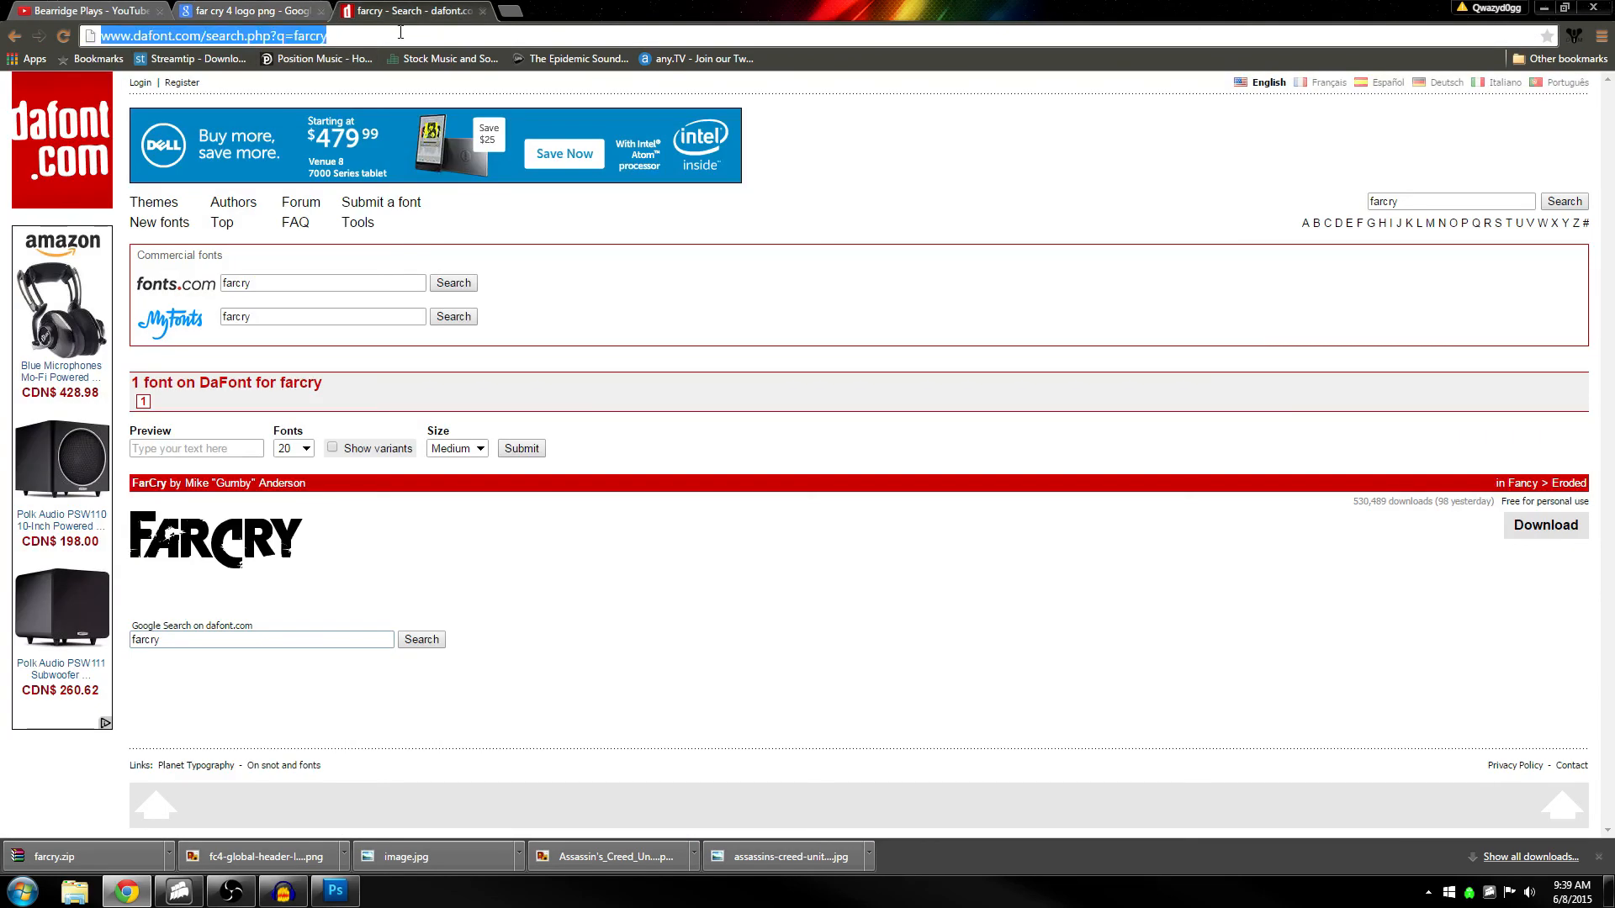
{"action": "type", "text": "images.google.ca"}
{"action": "key", "text": "Return"}
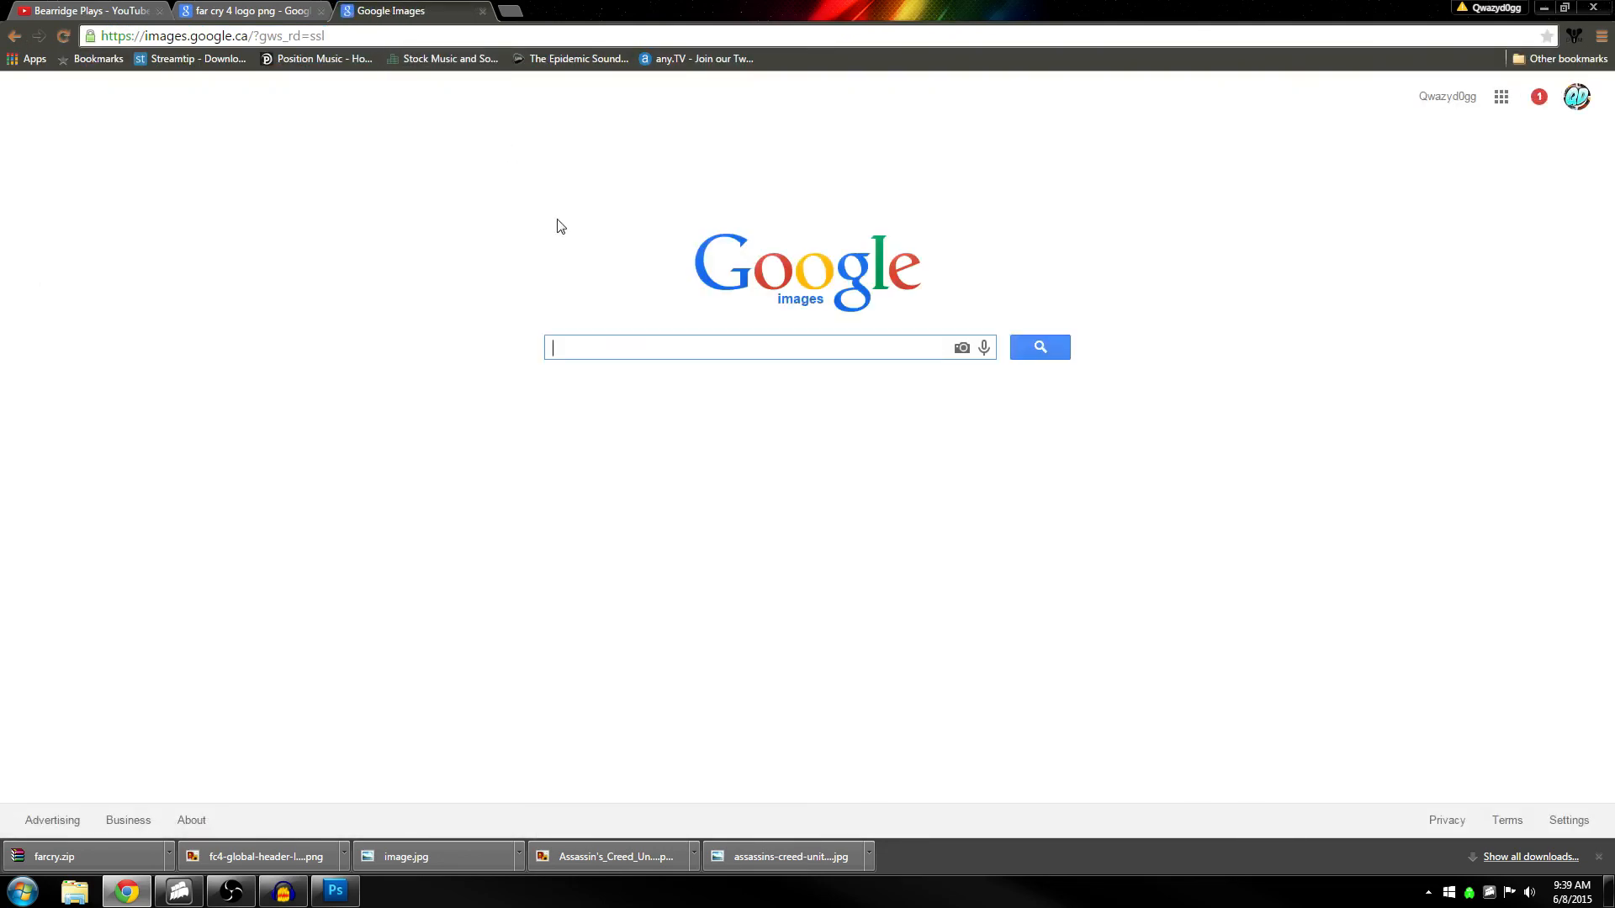
Search Google Images for "color background rays" and limit the results to Large size
{"action": "type", "text": "color back"}
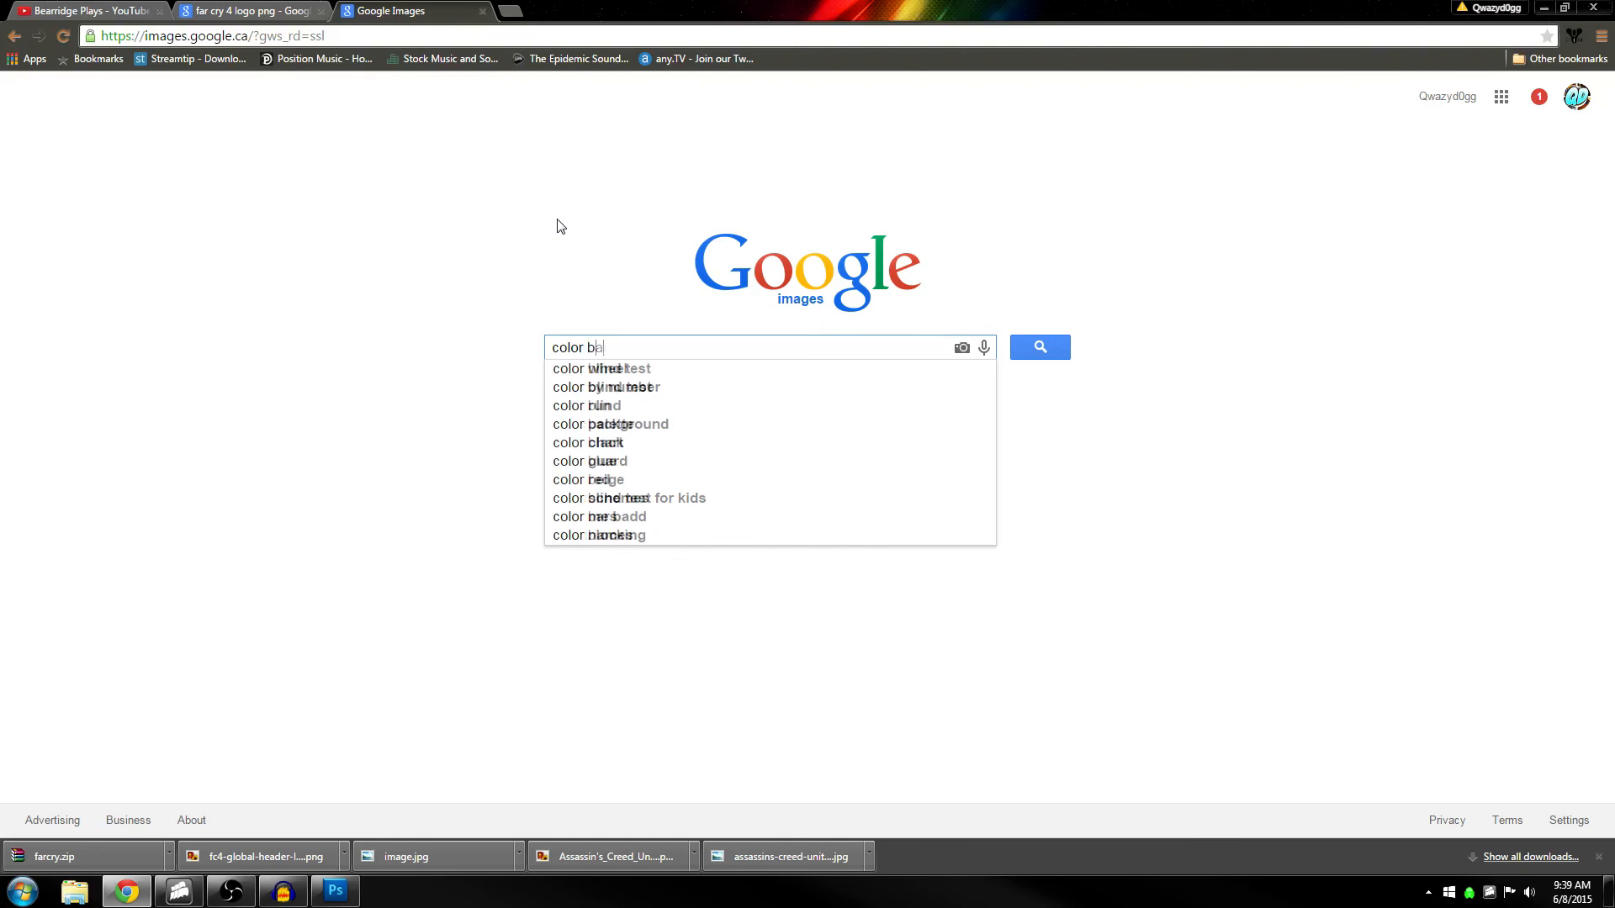
{"action": "type", "text": "ground rays"}
{"action": "key", "text": "Return"}
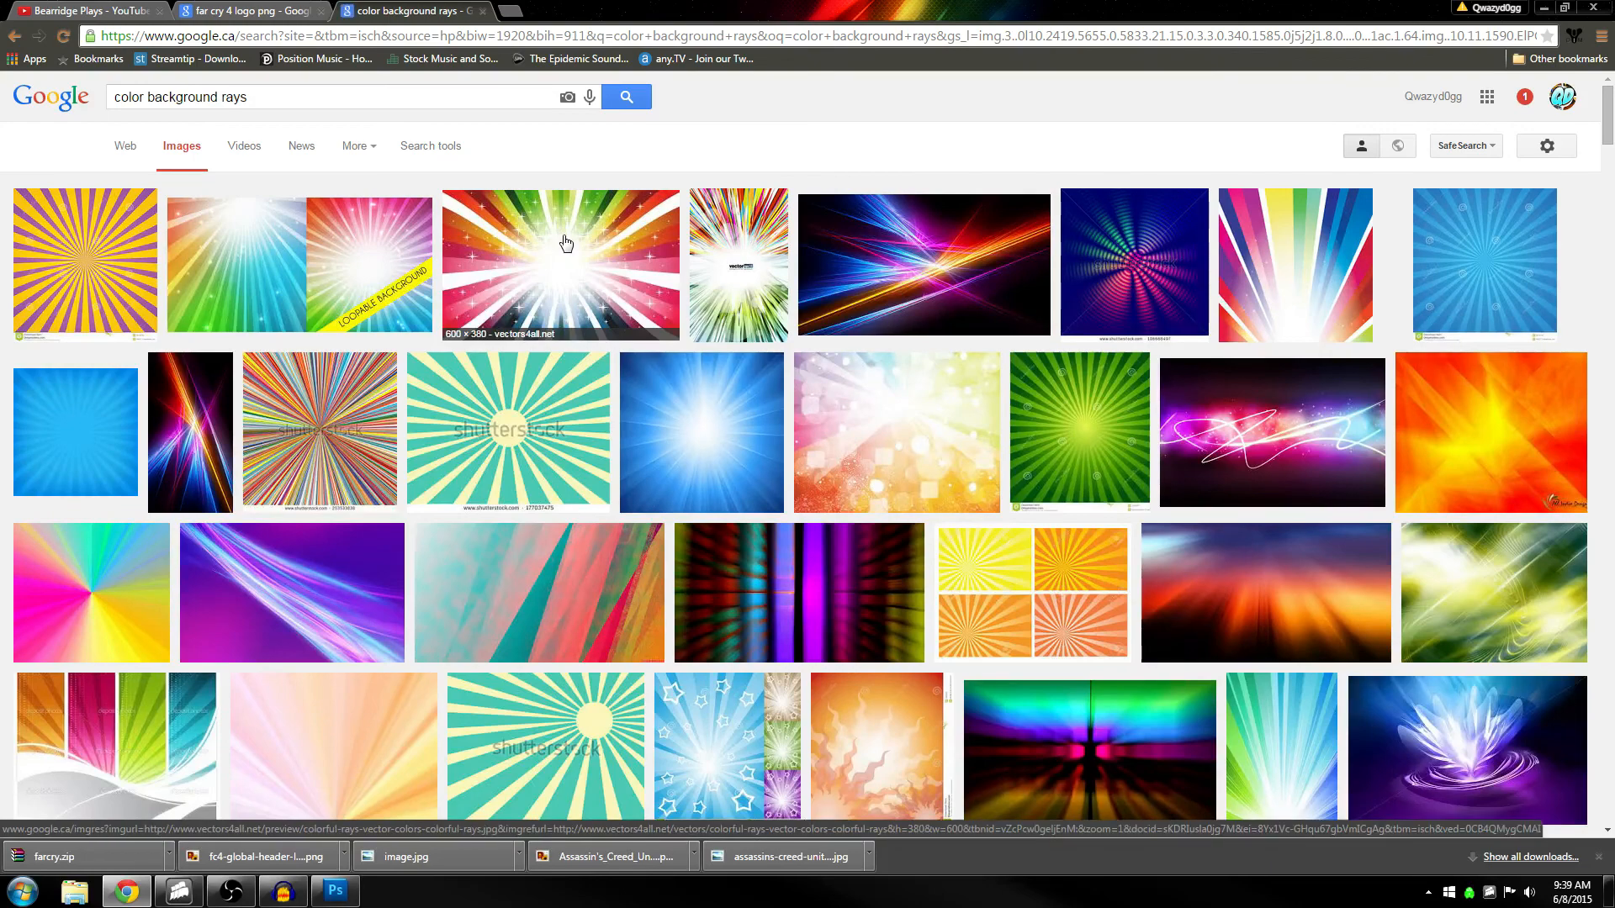
{"action": "left_click", "coordinate": [185, 152]}
{"action": "left_click", "coordinate": [420, 145]}
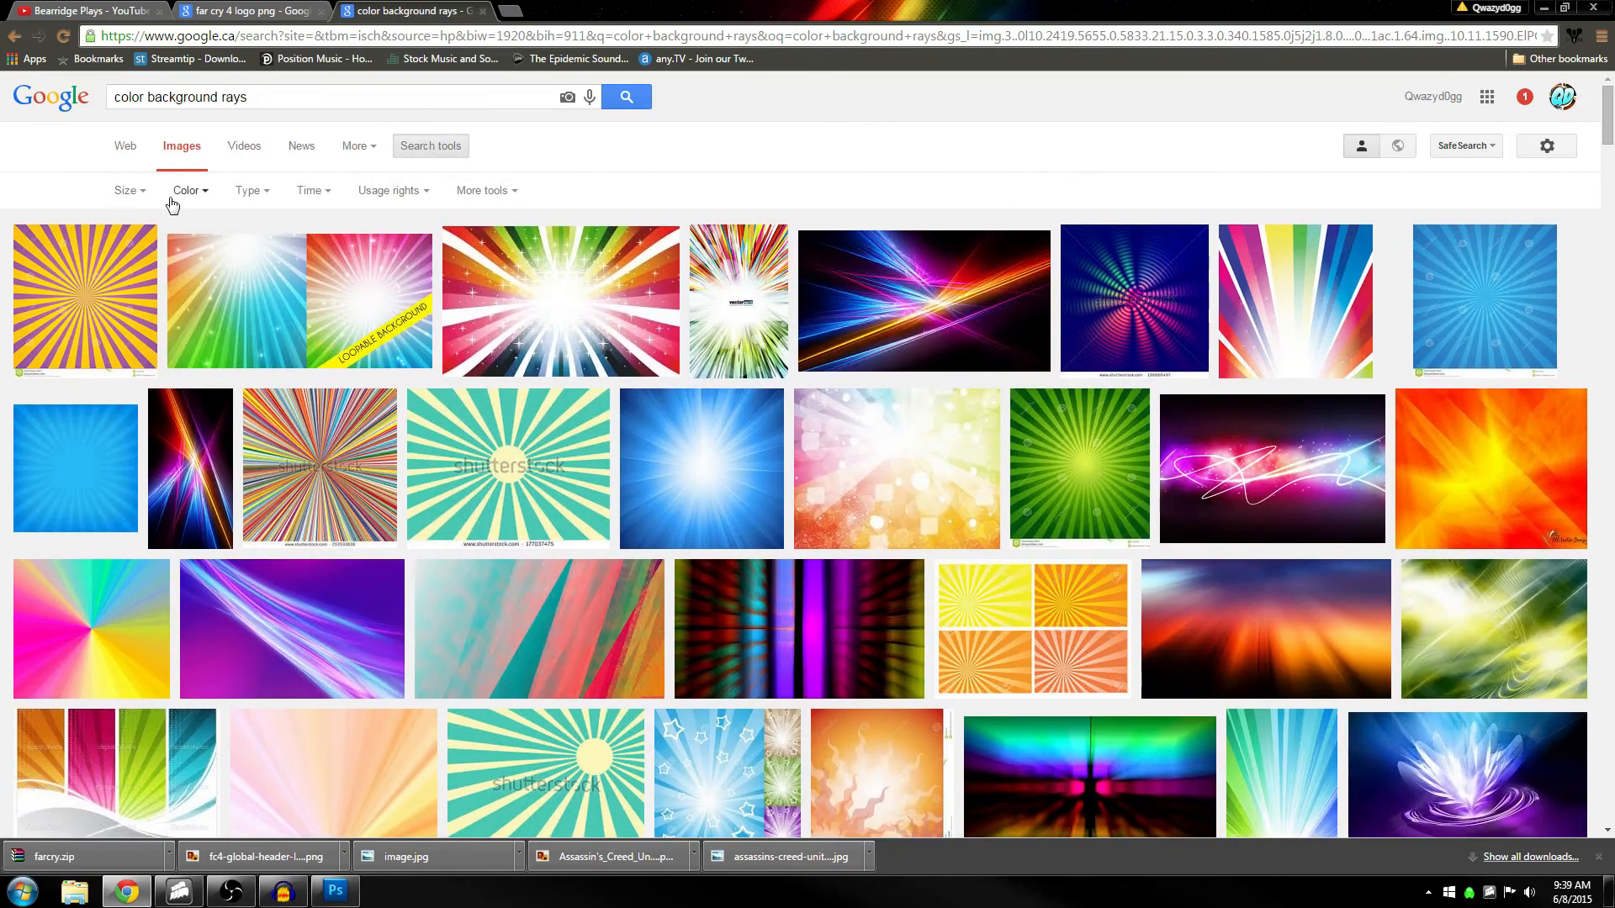
{"action": "left_click", "coordinate": [142, 192]}
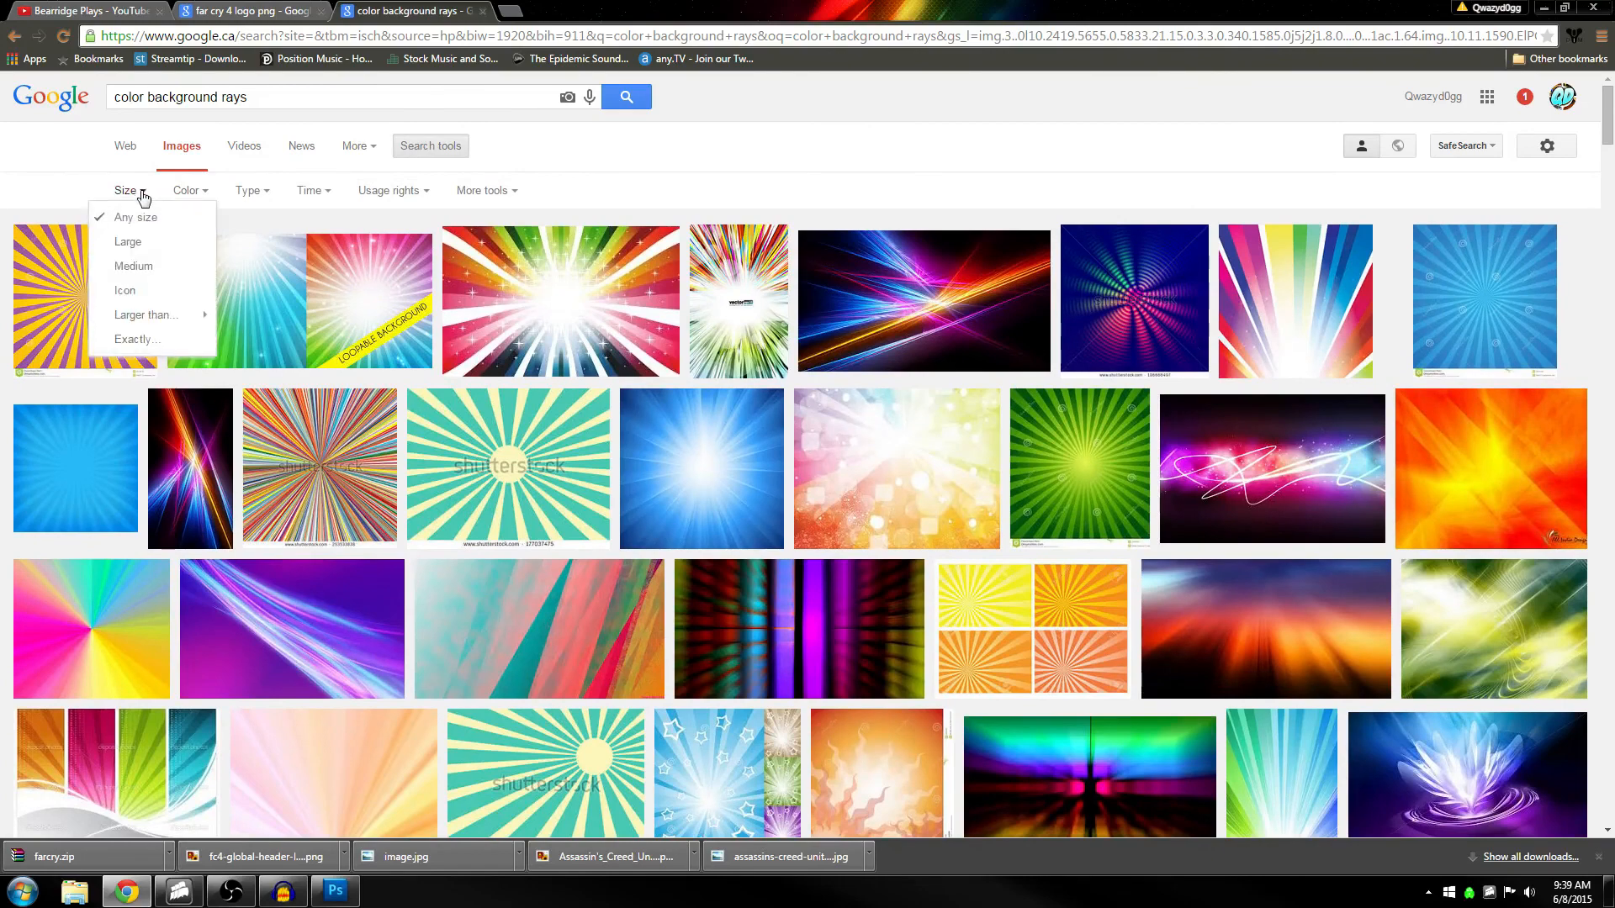
{"action": "left_click", "coordinate": [151, 246]}
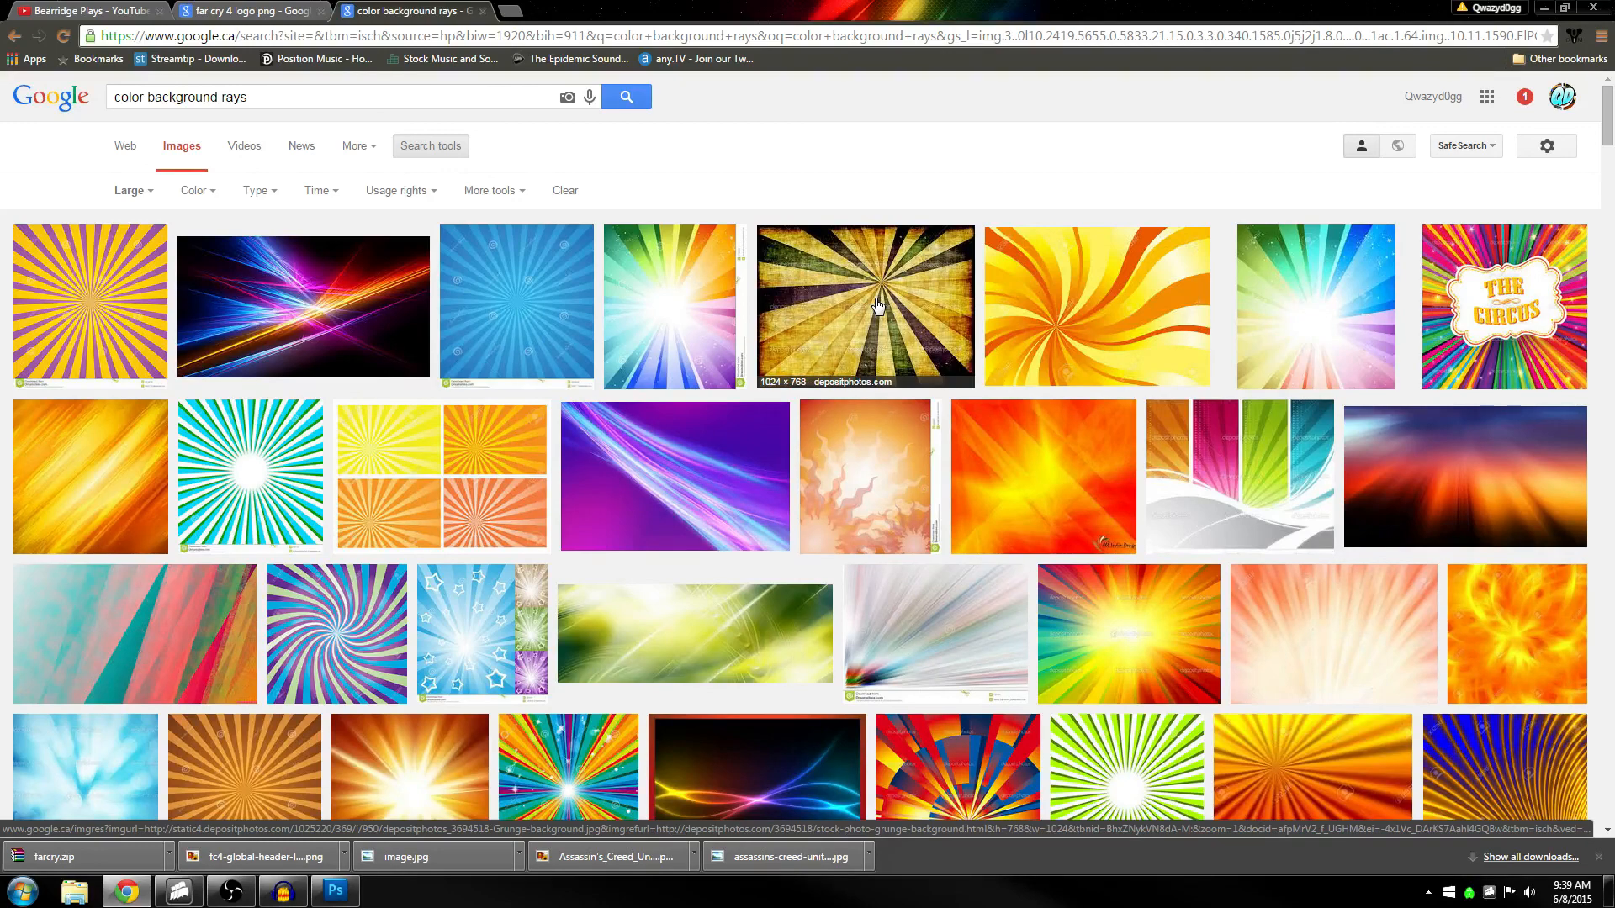
Browse the ray-background image results and compare larger previews of the grunge rays and the yellow curved rays
{"action": "scroll", "coordinate": [877, 304], "scroll_direction": "down", "scroll_amount": 2}
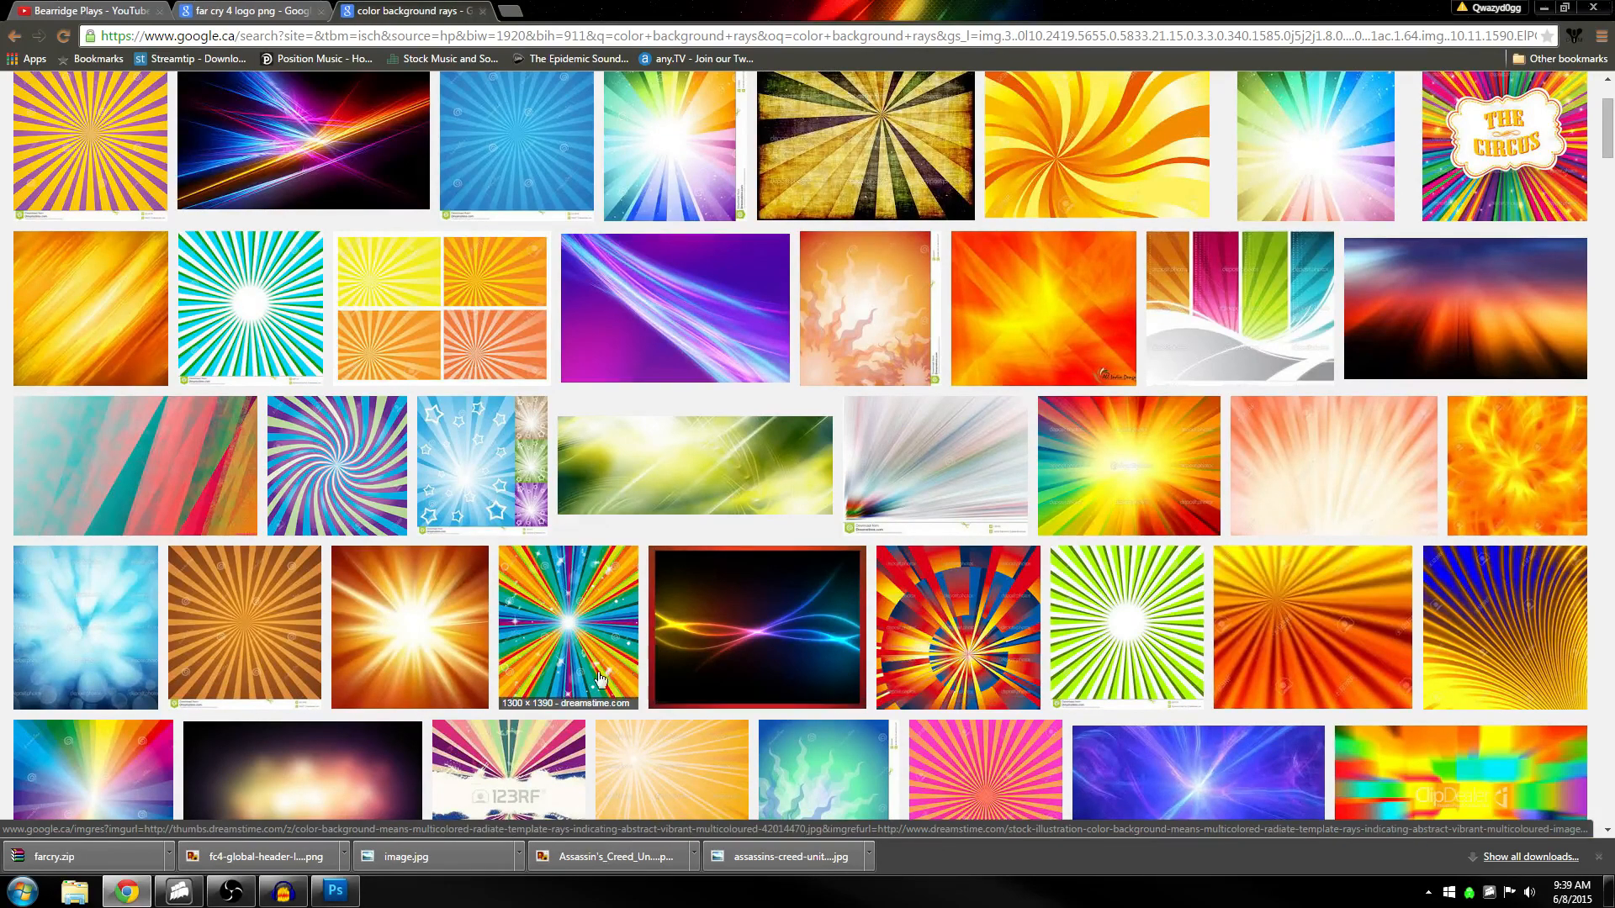
{"action": "scroll", "coordinate": [354, 673], "scroll_direction": "down", "scroll_amount": 4}
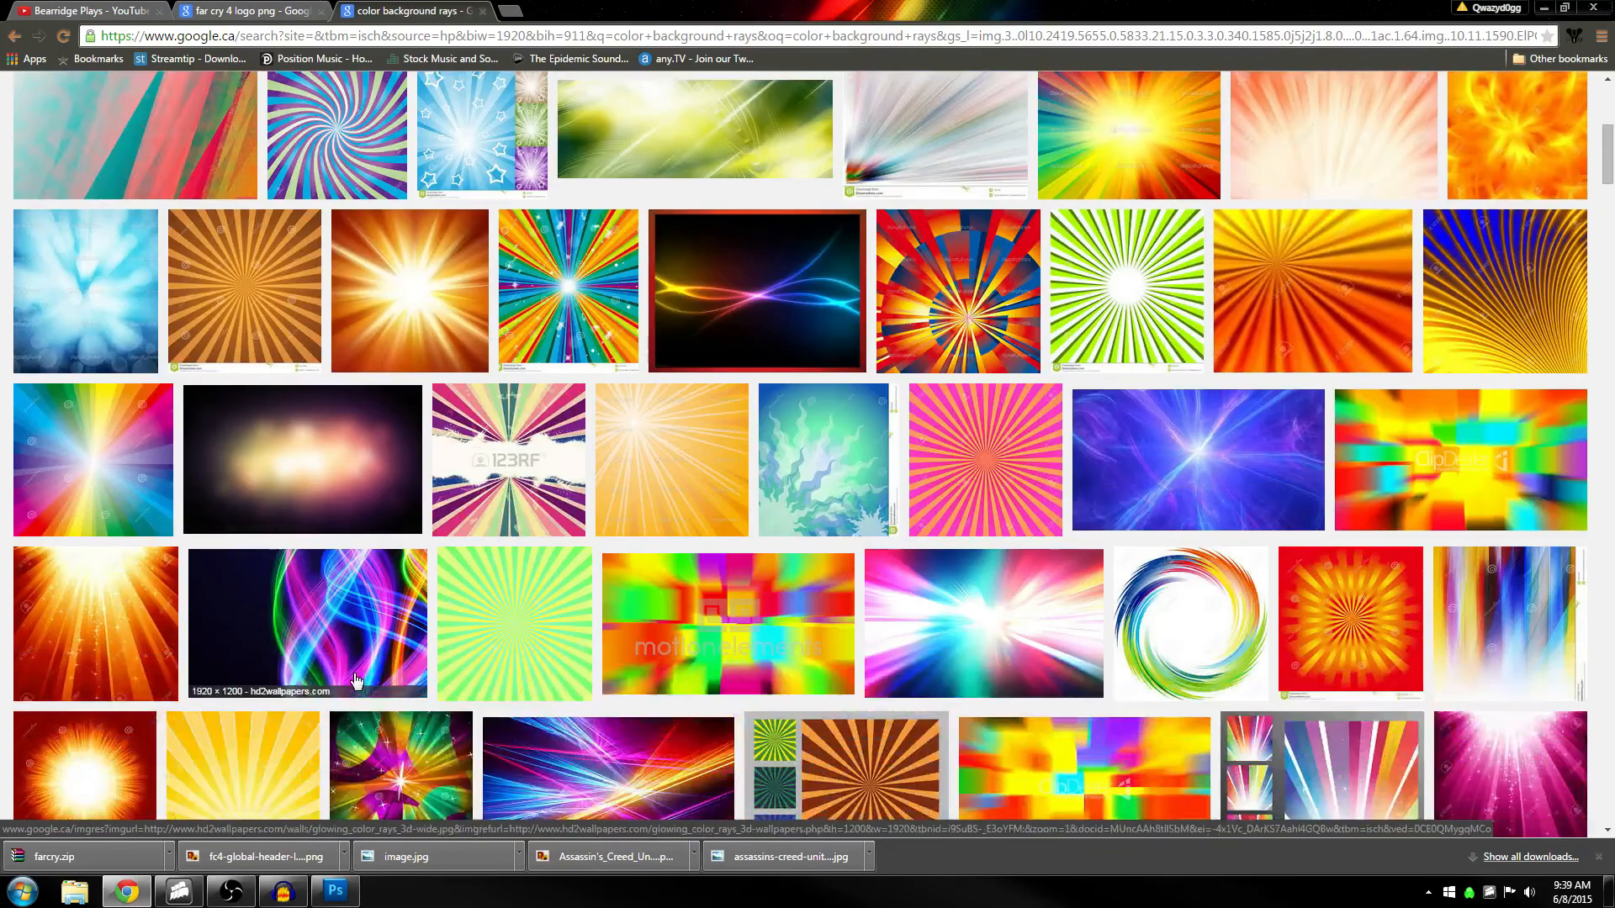
{"action": "scroll", "coordinate": [354, 679], "scroll_direction": "down", "scroll_amount": 2}
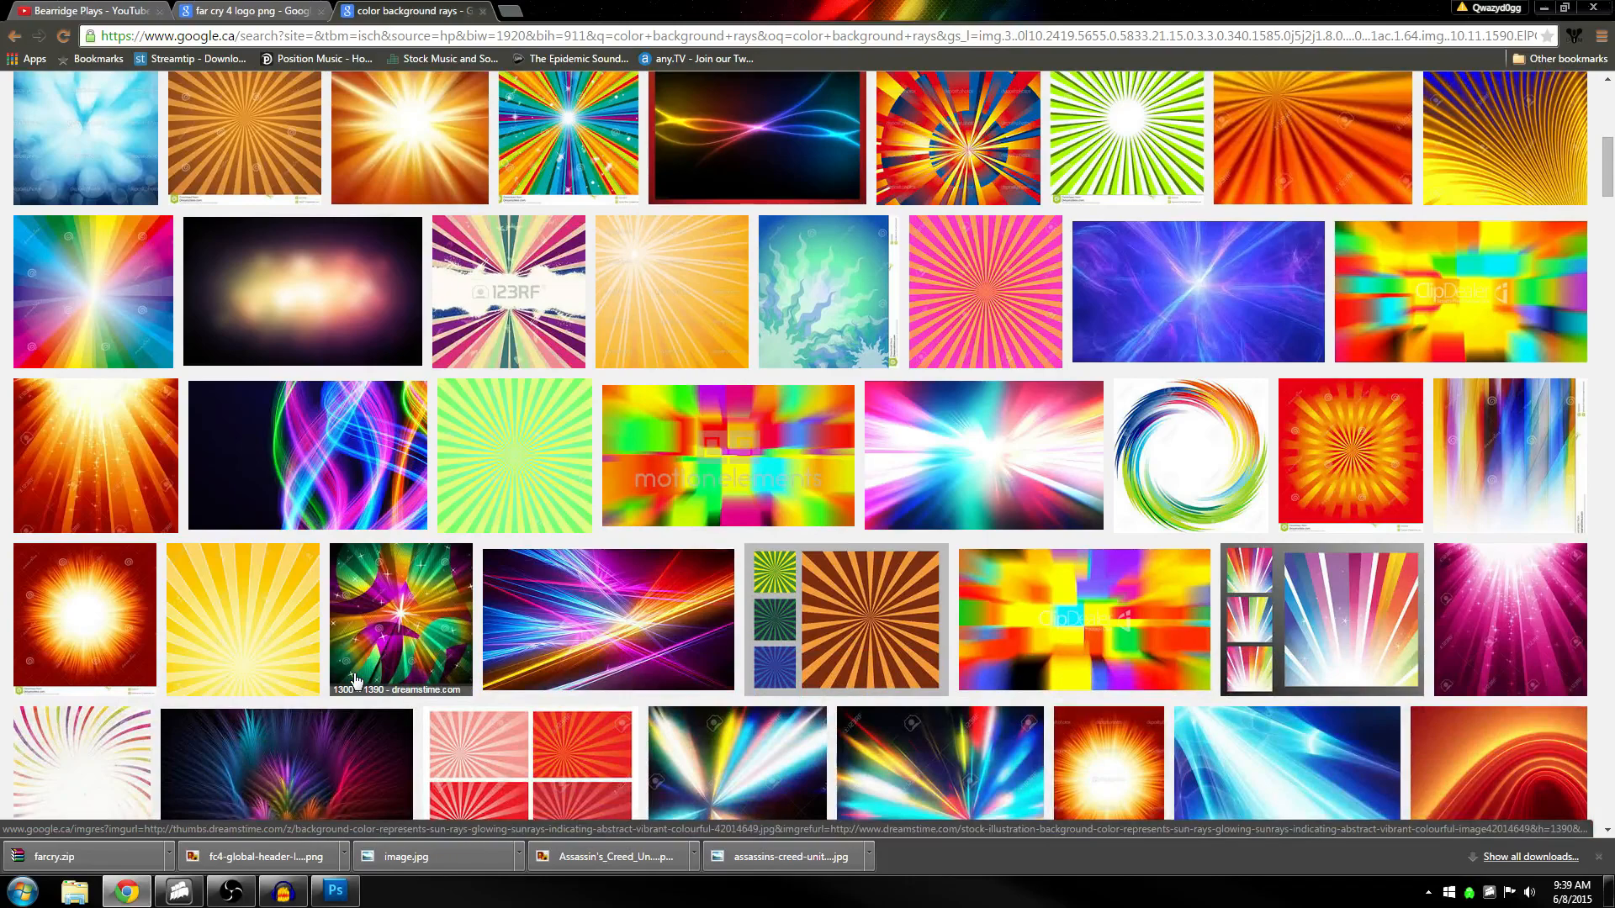
{"action": "scroll", "coordinate": [356, 680], "scroll_direction": "up", "scroll_amount": 8}
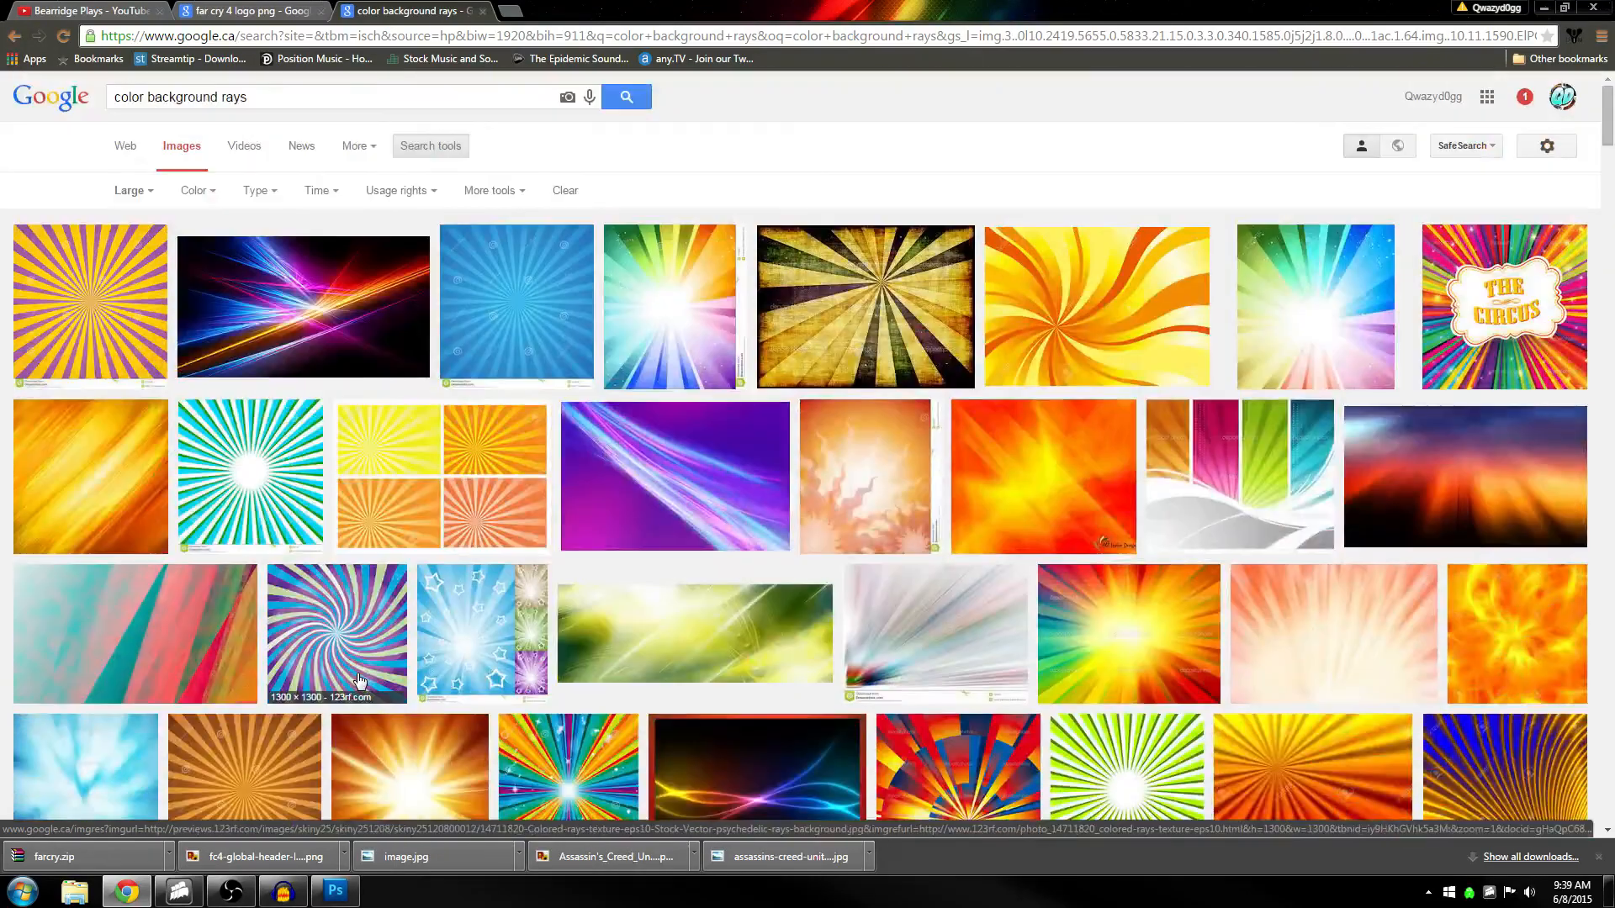
{"action": "left_click", "coordinate": [916, 281]}
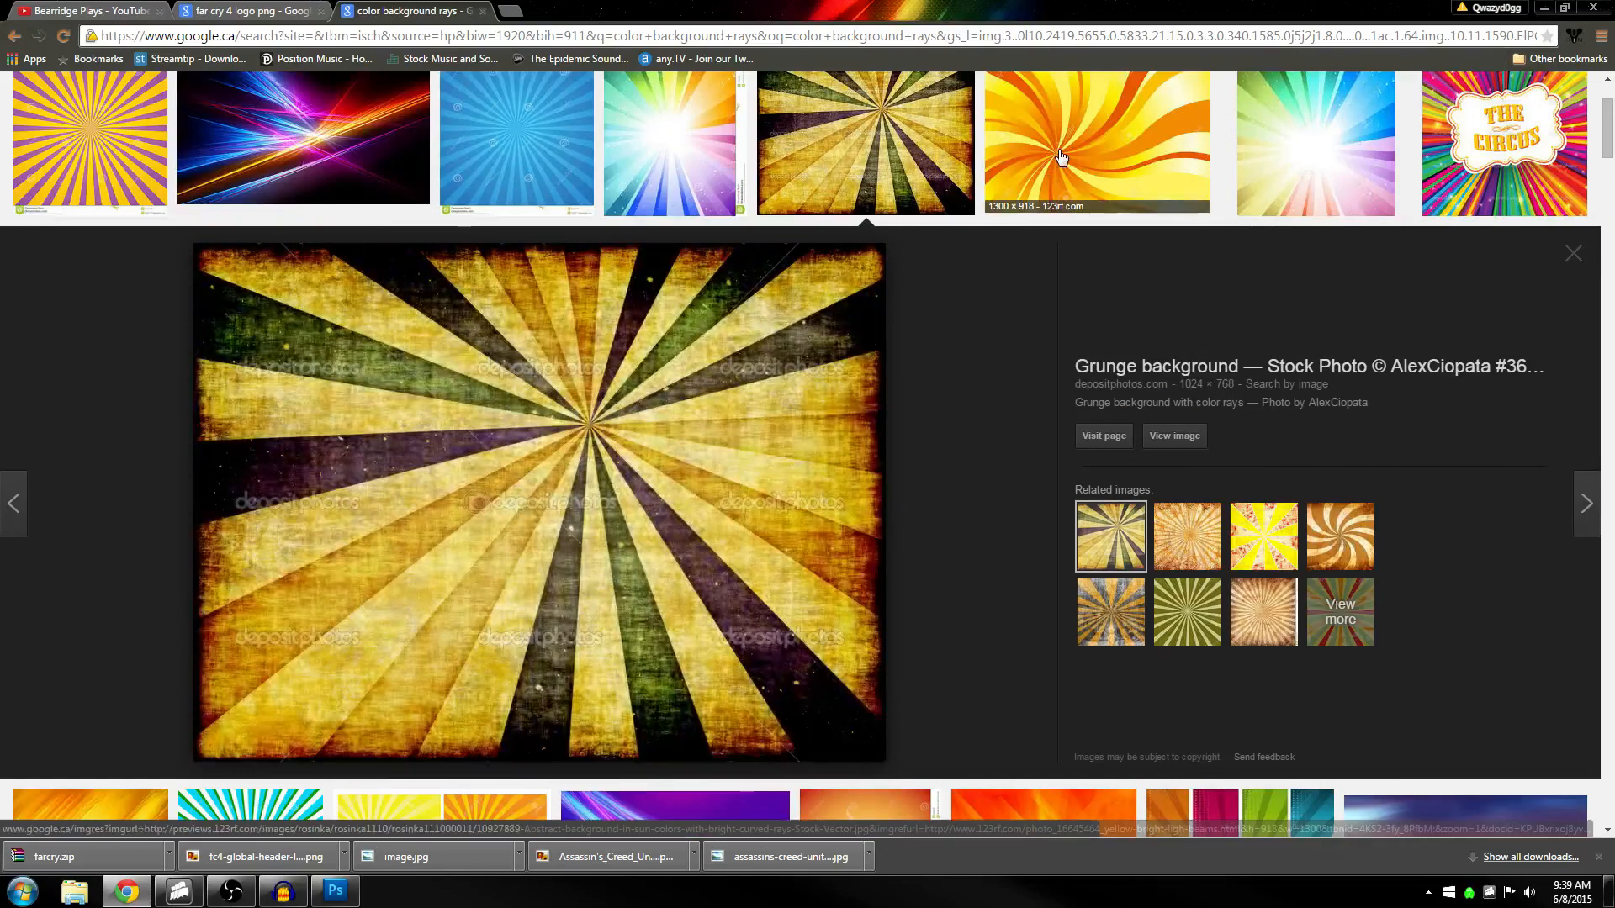
{"action": "scroll", "coordinate": [1061, 157], "scroll_direction": "up", "scroll_amount": 2}
{"action": "left_click", "coordinate": [1131, 315]}
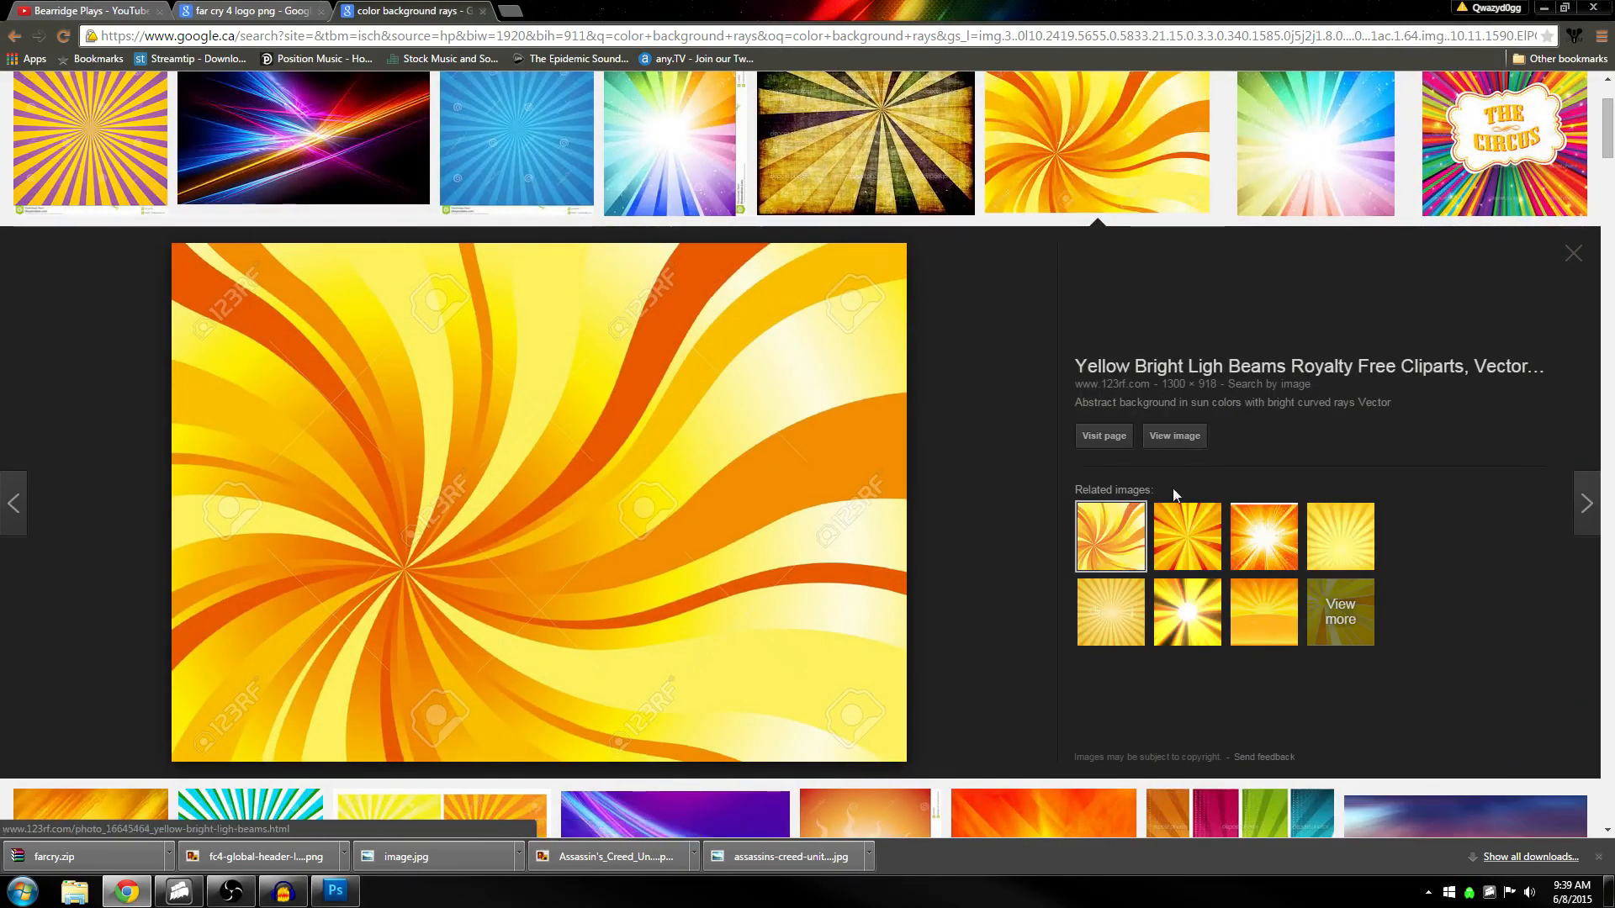
{"action": "scroll", "coordinate": [940, 320], "scroll_direction": "up", "scroll_amount": 2}
{"action": "left_click", "coordinate": [939, 321]}
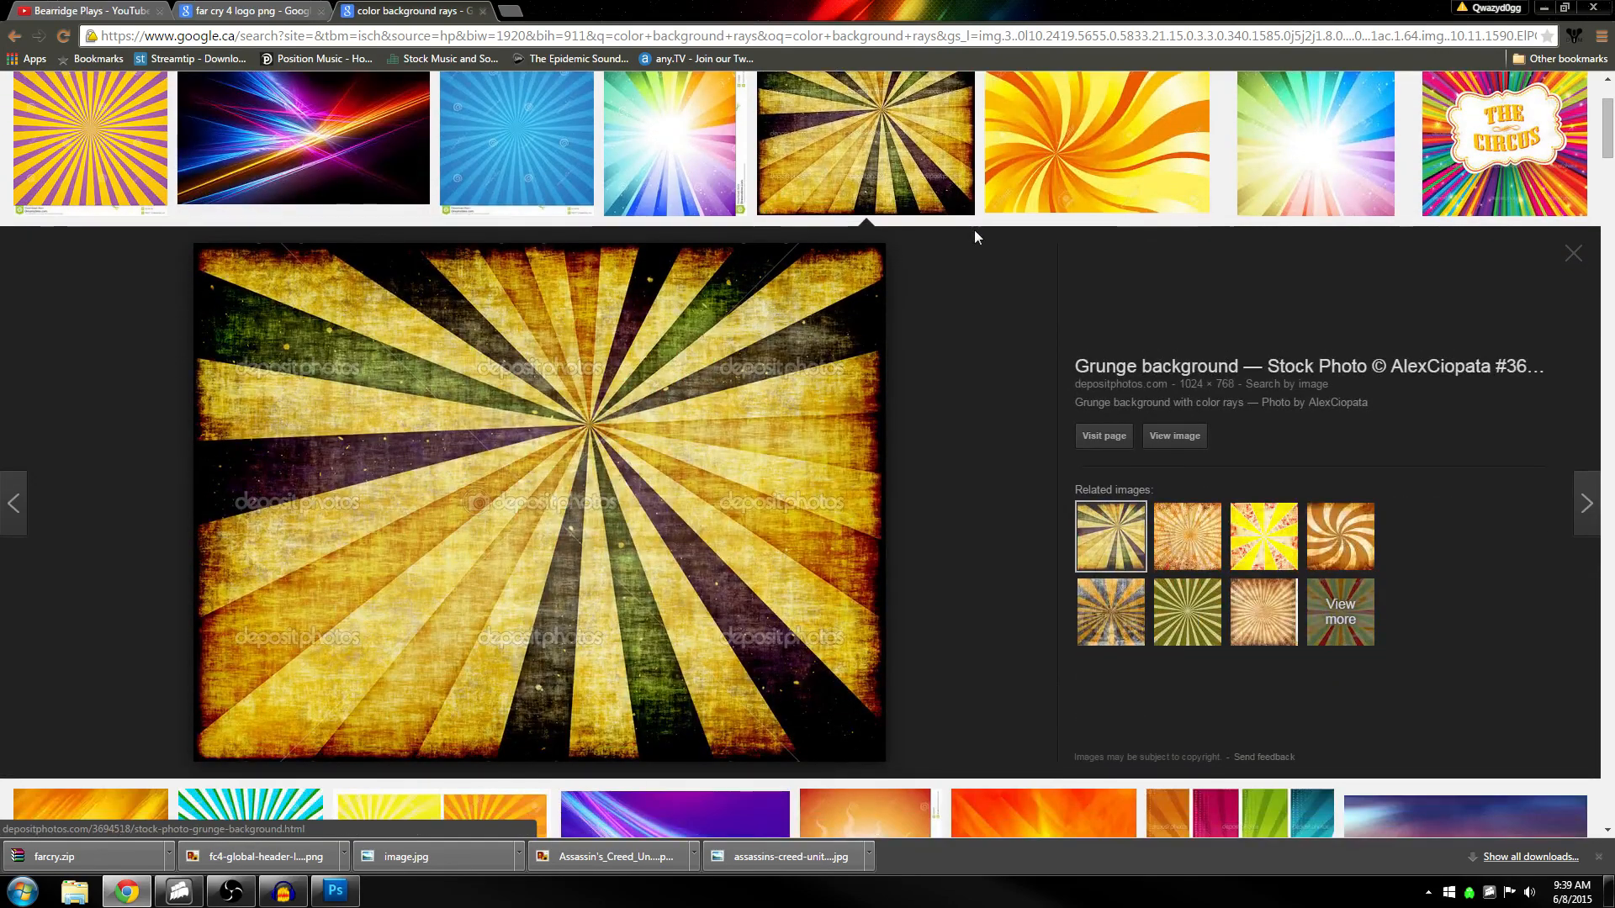
Open the yellow-orange curved-rays image from 123rf at full size and save it as a JPEG in the Thumbnails folder
{"action": "left_click", "coordinate": [1093, 124]}
{"action": "left_click", "coordinate": [1174, 436]}
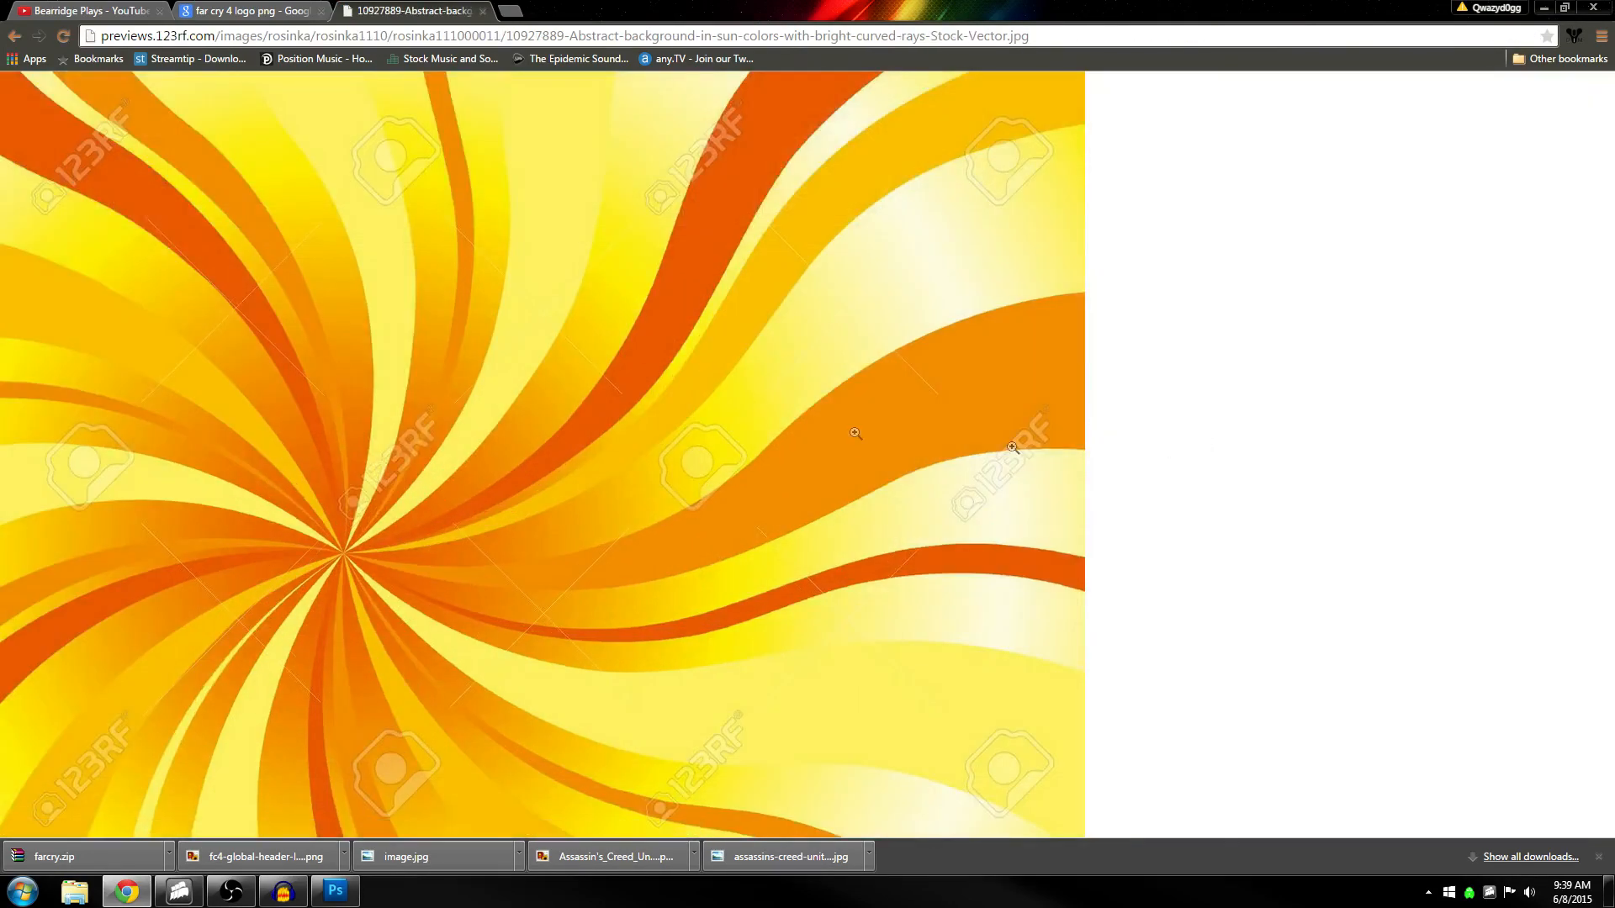
{"action": "right_click", "coordinate": [734, 385]}
{"action": "left_click", "coordinate": [780, 398]}
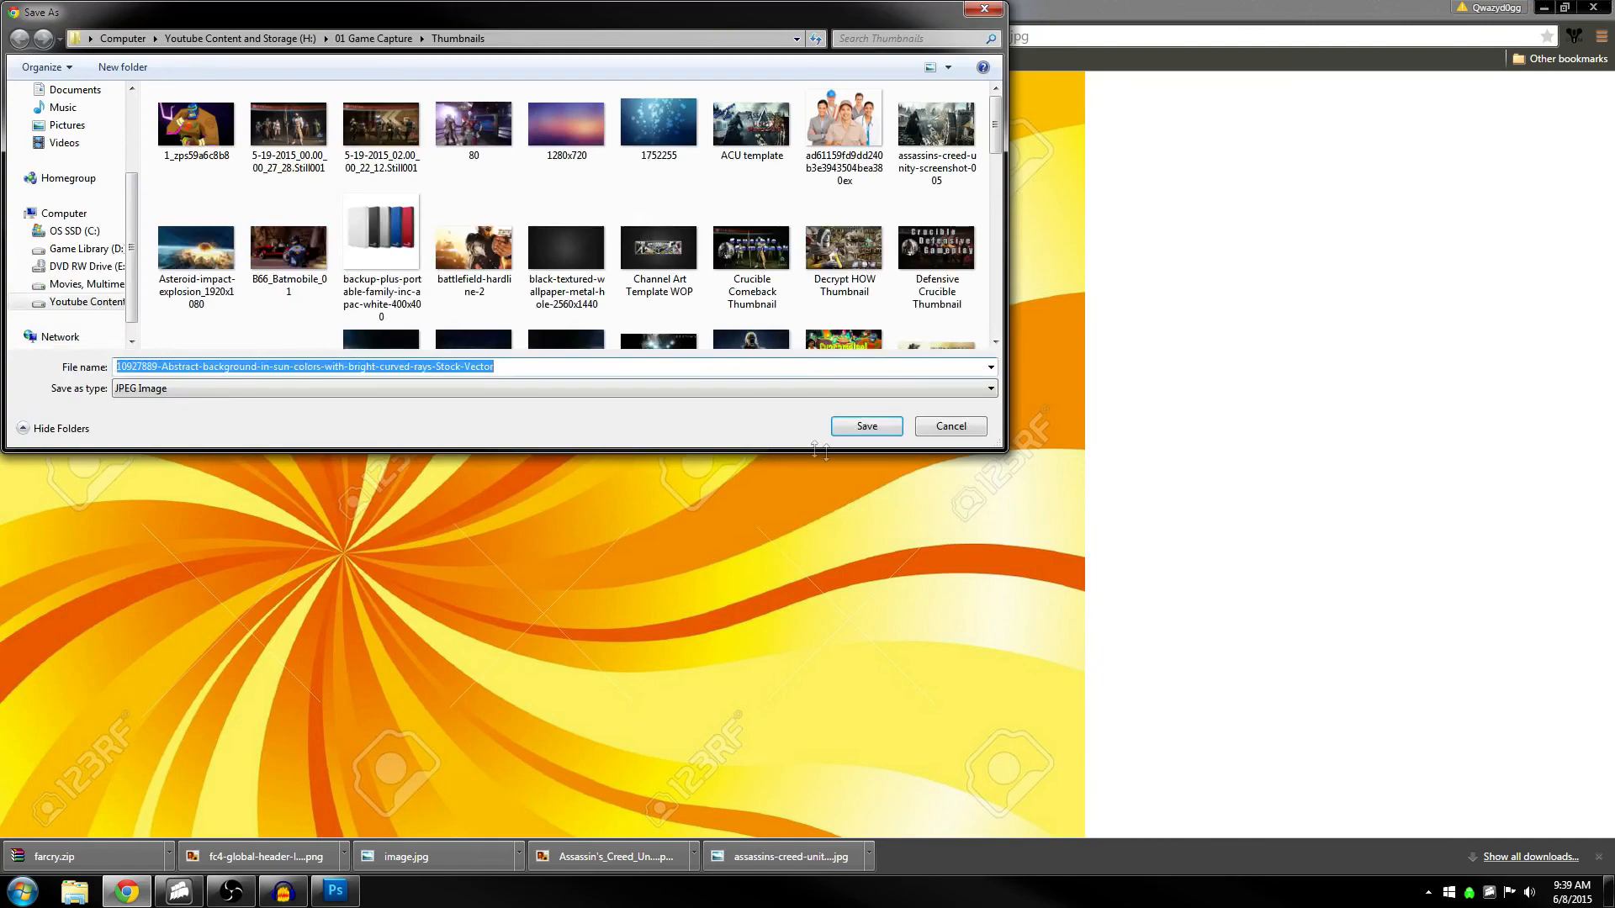
{"action": "left_click", "coordinate": [866, 425]}
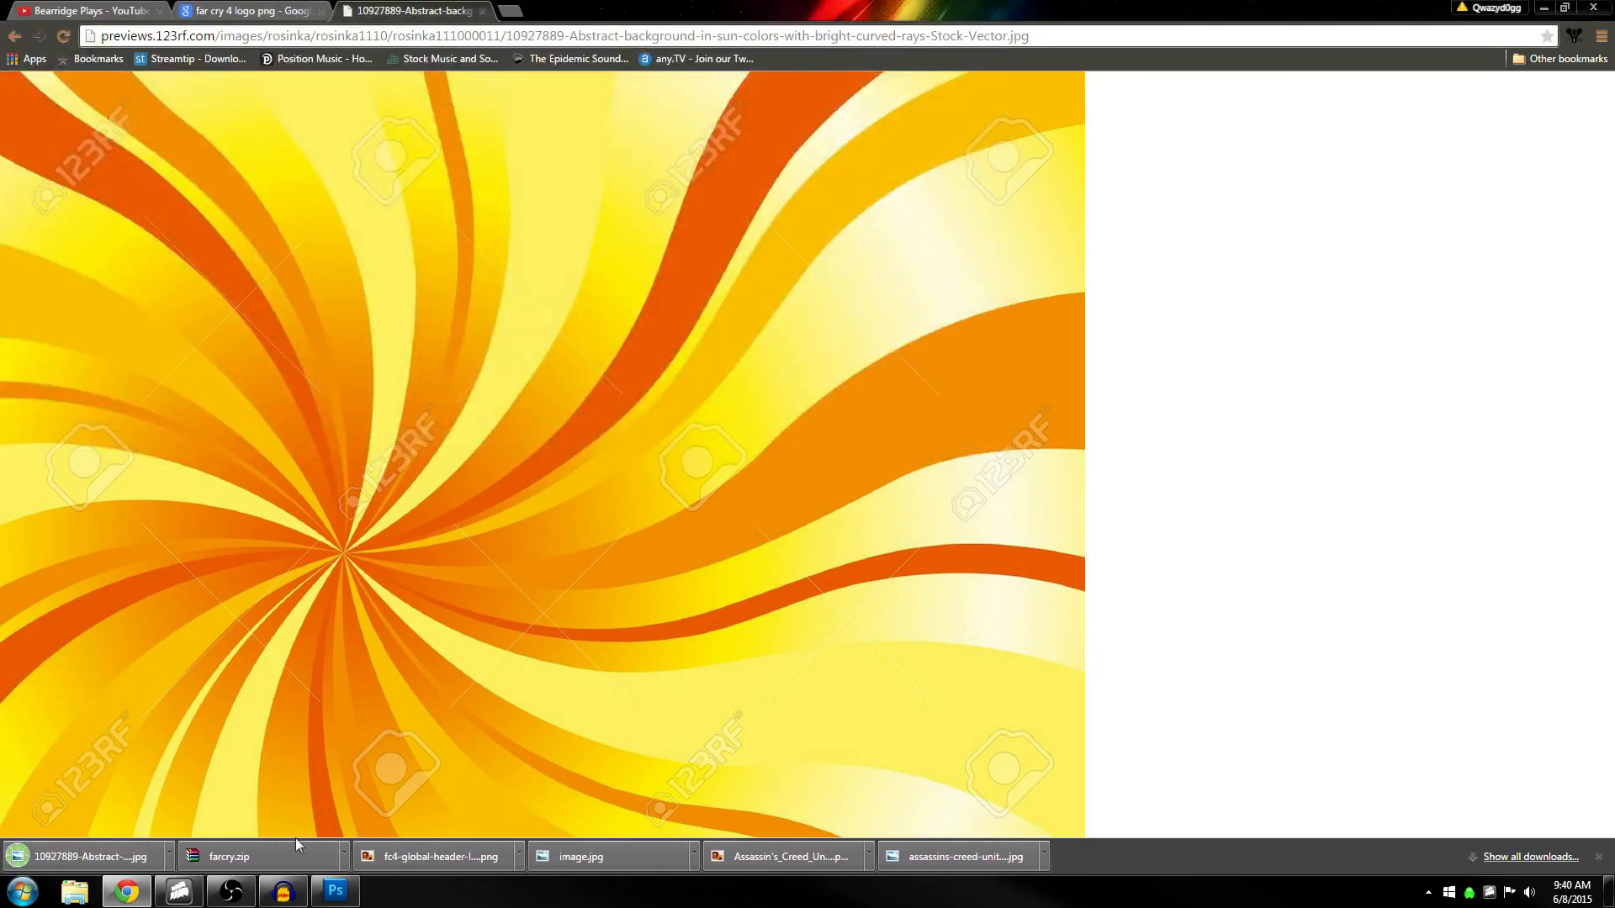
Switch to Photoshop and open the saved 10927889-Abstract-background-in-sun-colors image from the Thumbnails folder
{"action": "left_click", "coordinate": [335, 890]}
{"action": "left_click", "coordinate": [52, 15]}
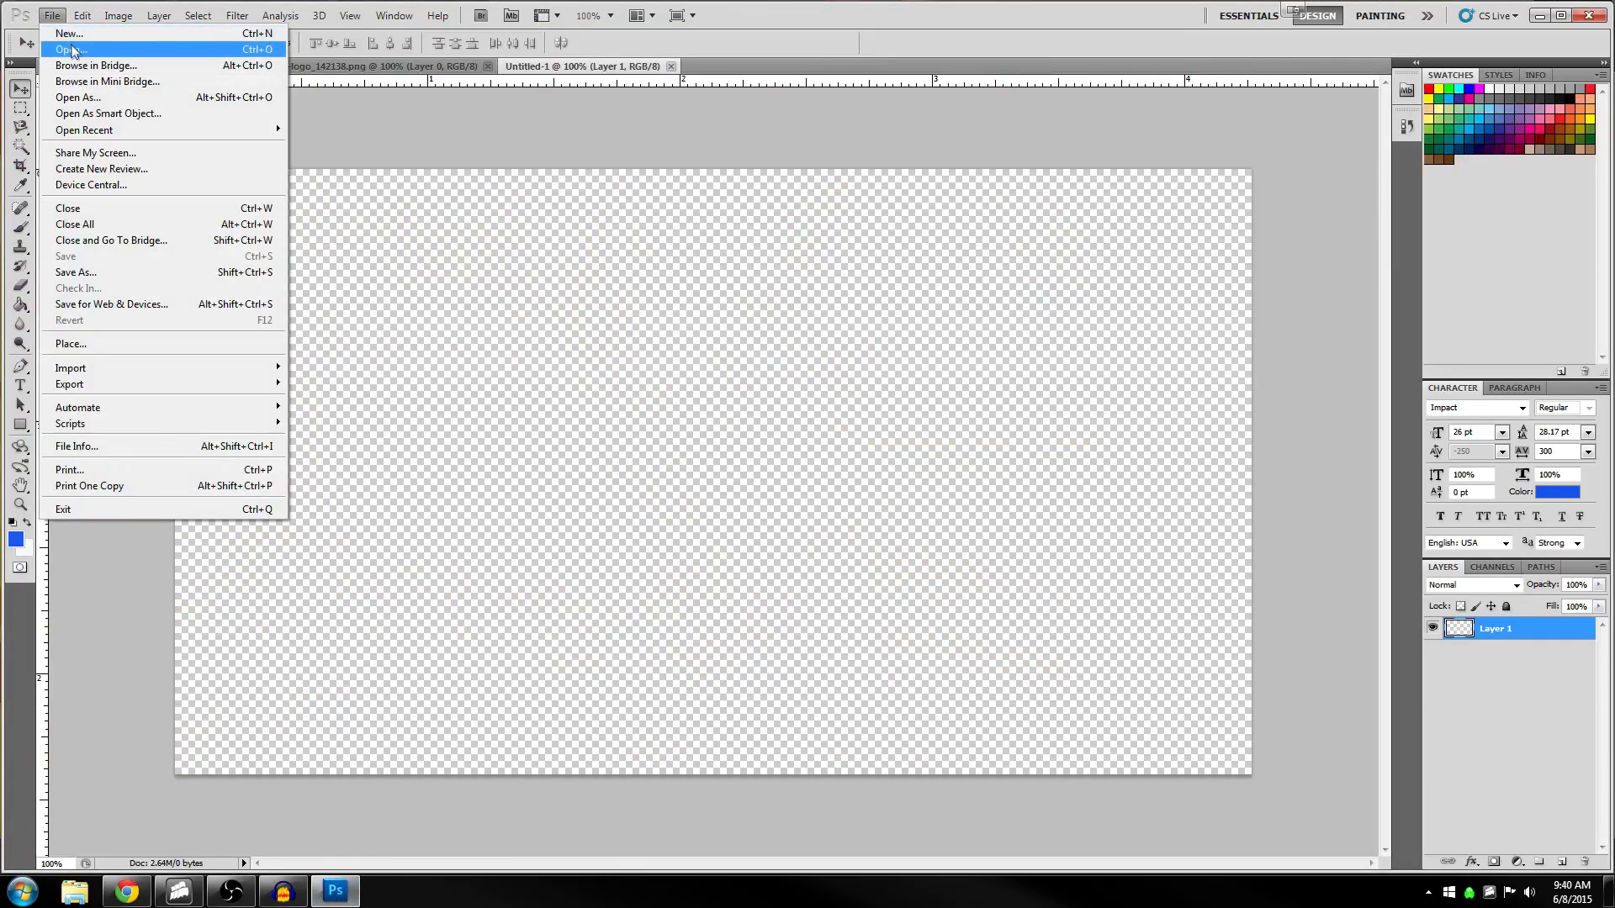
{"action": "left_click", "coordinate": [72, 51]}
{"action": "left_click", "coordinate": [1141, 361]}
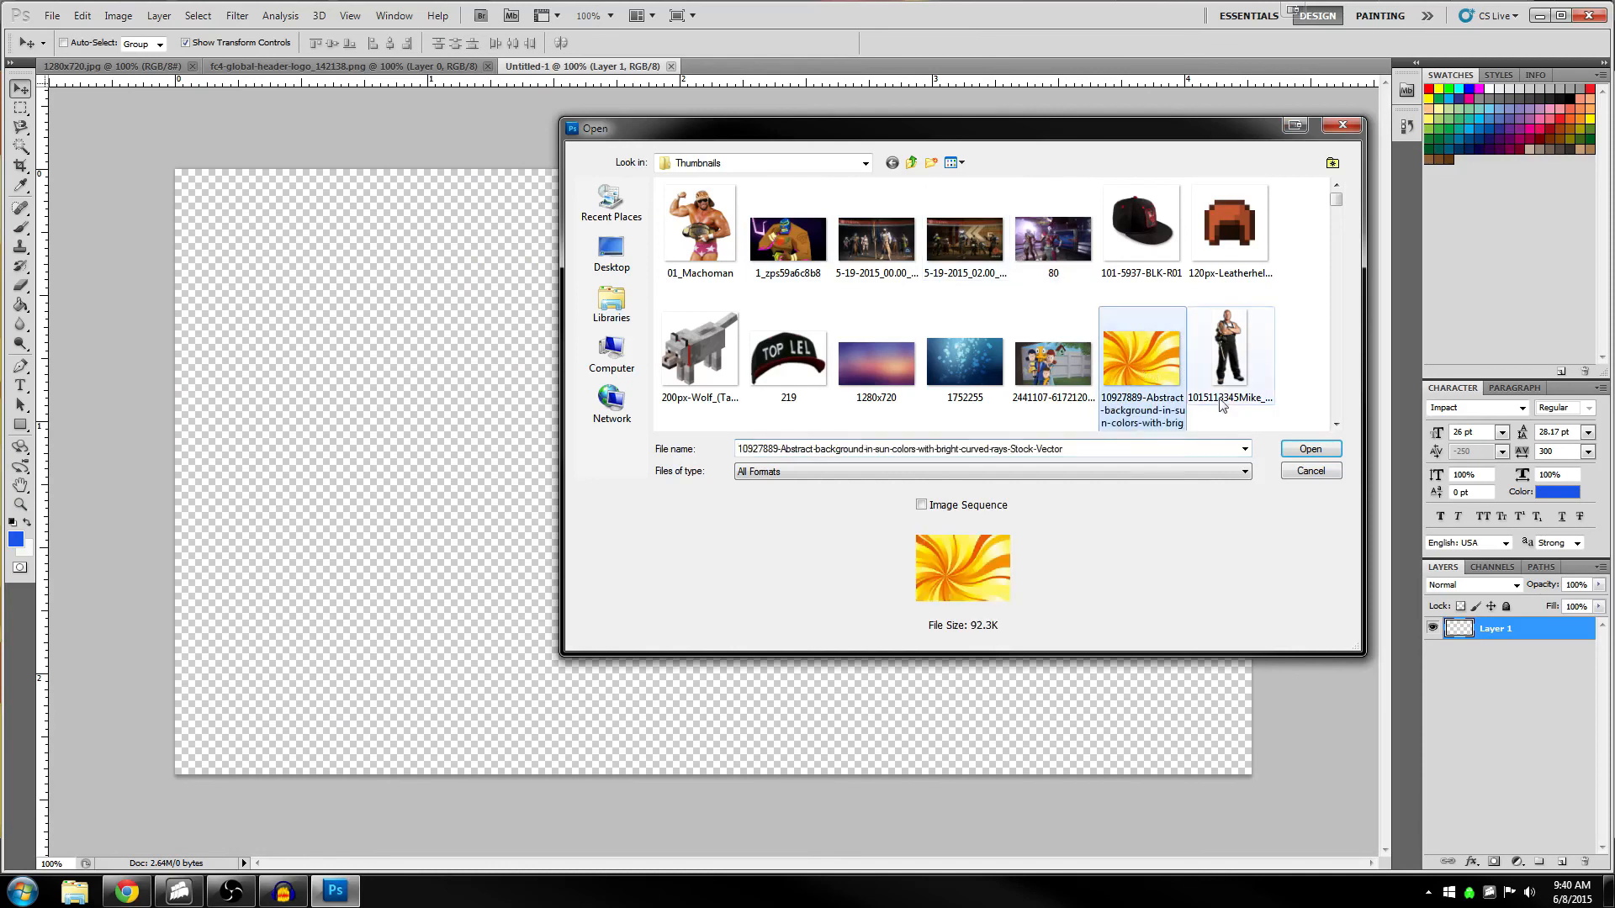
{"action": "left_click", "coordinate": [1310, 449]}
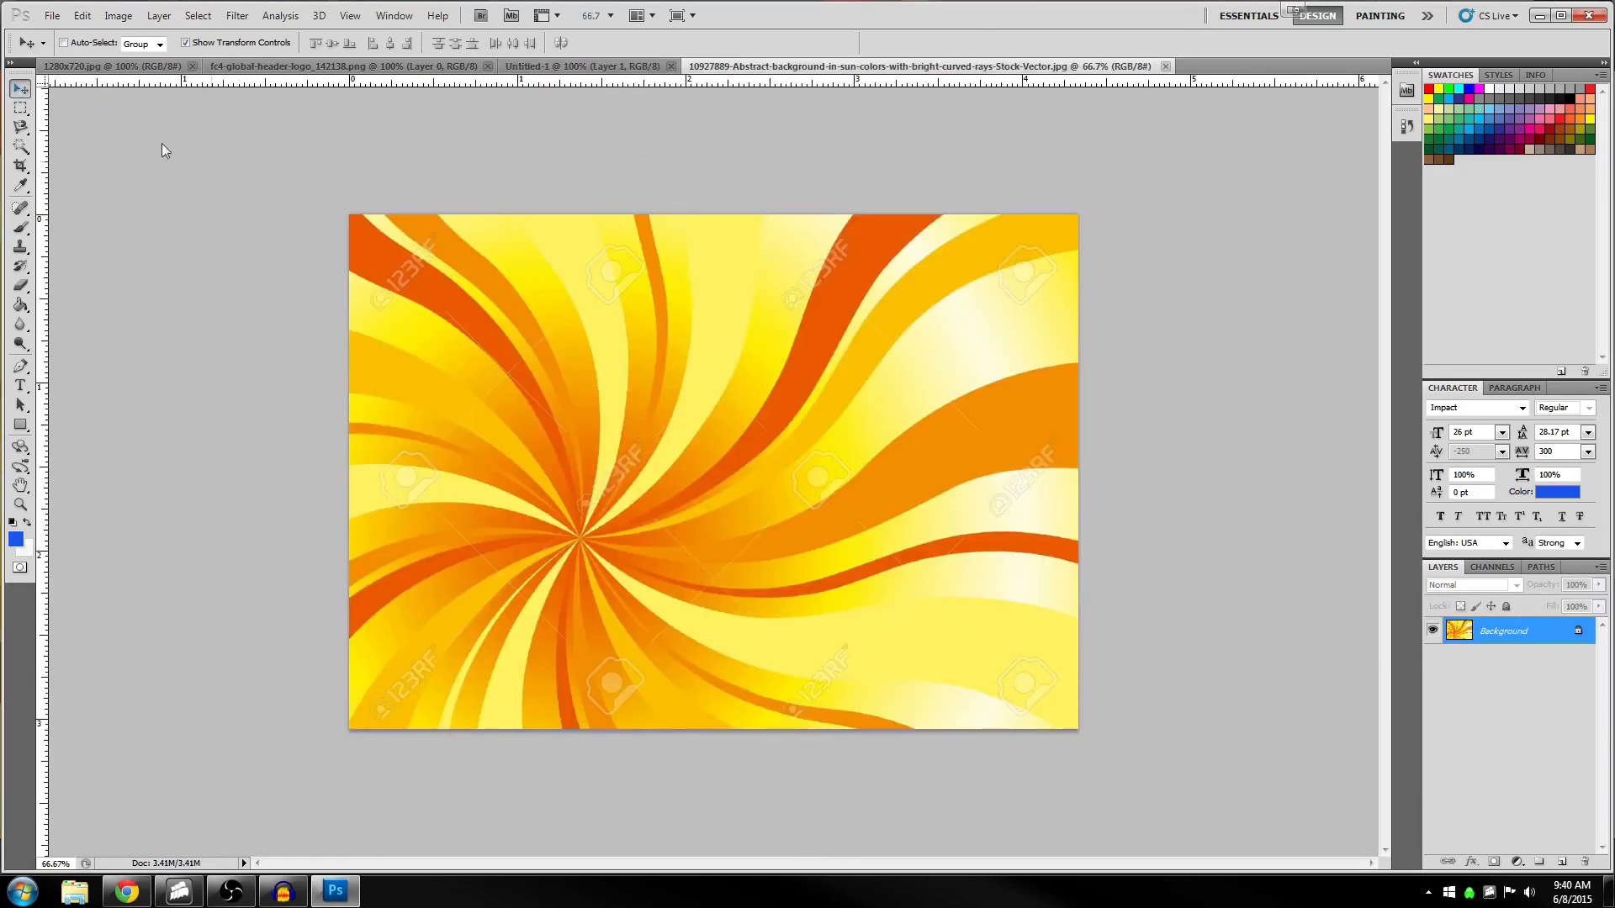
Select the entire curved-rays image, move it into the Untitled-1 document and position it to cover the whole canvas
{"action": "left_click", "coordinate": [20, 108]}
{"action": "left_click_drag", "start_coordinate": [250, 150], "coordinate": [1298, 778]}
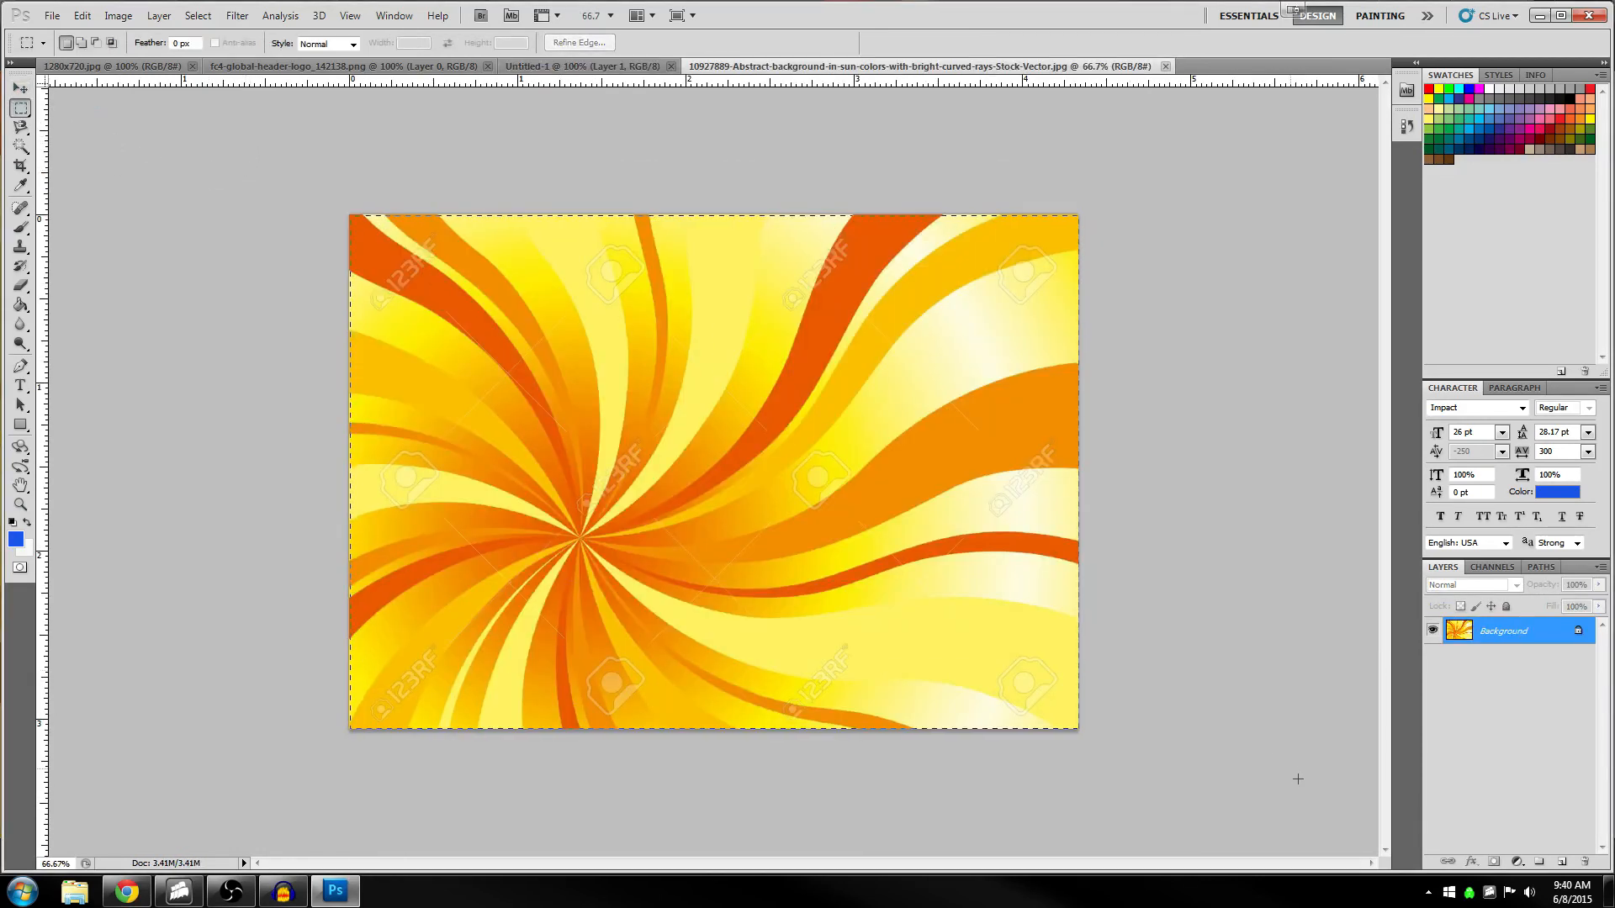
{"action": "left_click", "coordinate": [21, 88]}
{"action": "left_click_drag", "start_coordinate": [547, 295], "coordinate": [131, 72]}
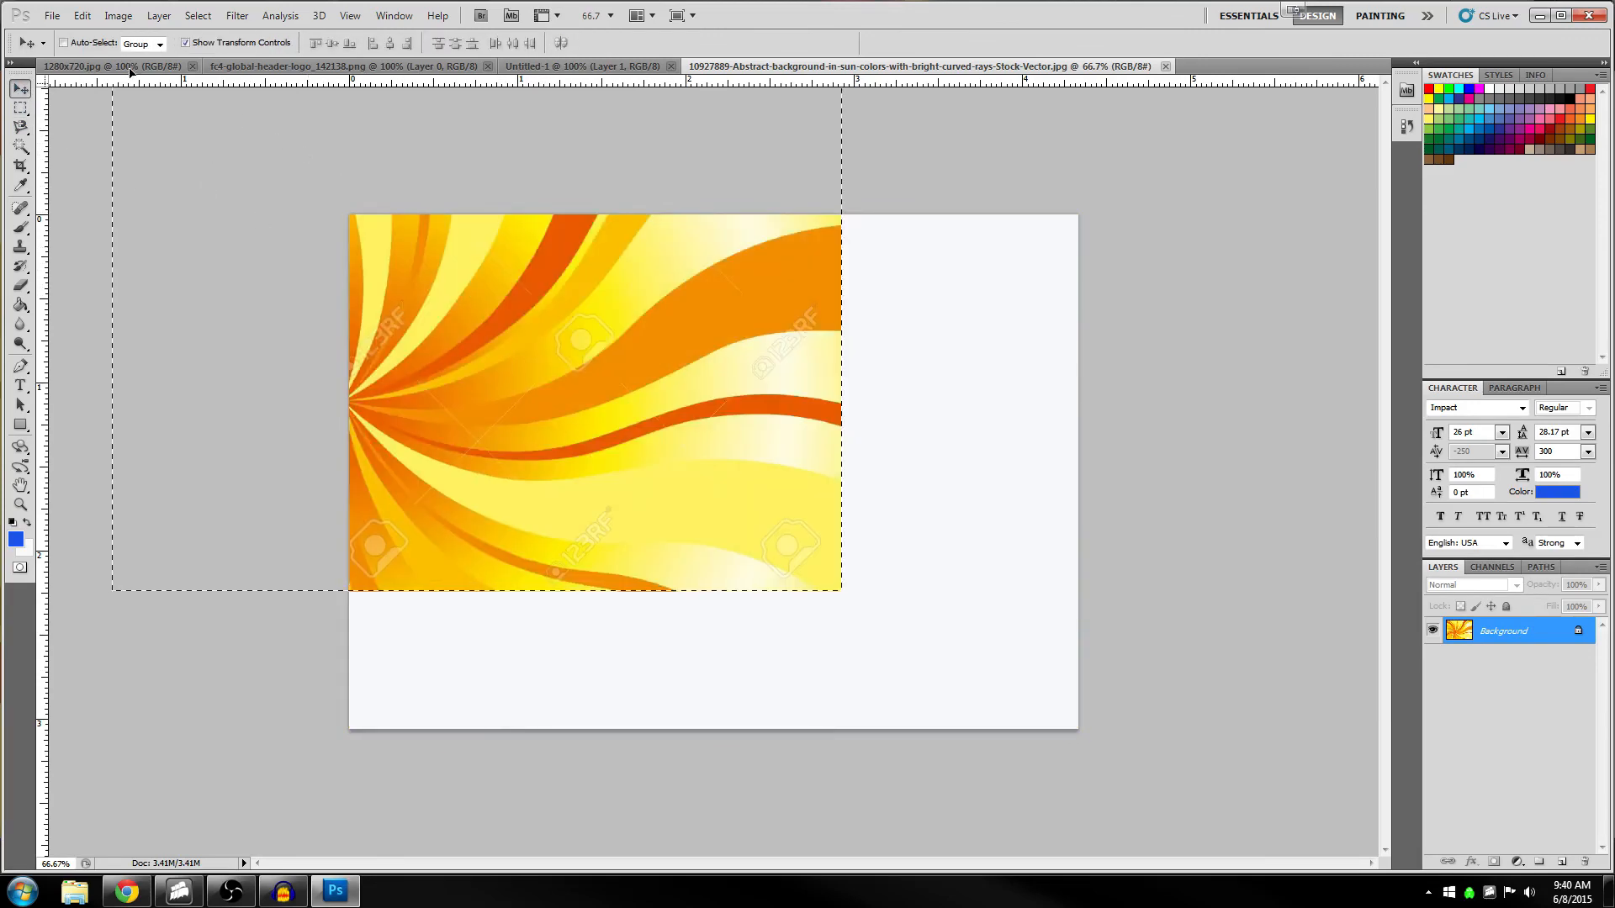
{"action": "left_click_drag", "start_coordinate": [327, 99], "coordinate": [591, 300]}
{"action": "left_click_drag", "start_coordinate": [626, 373], "coordinate": [512, 360]}
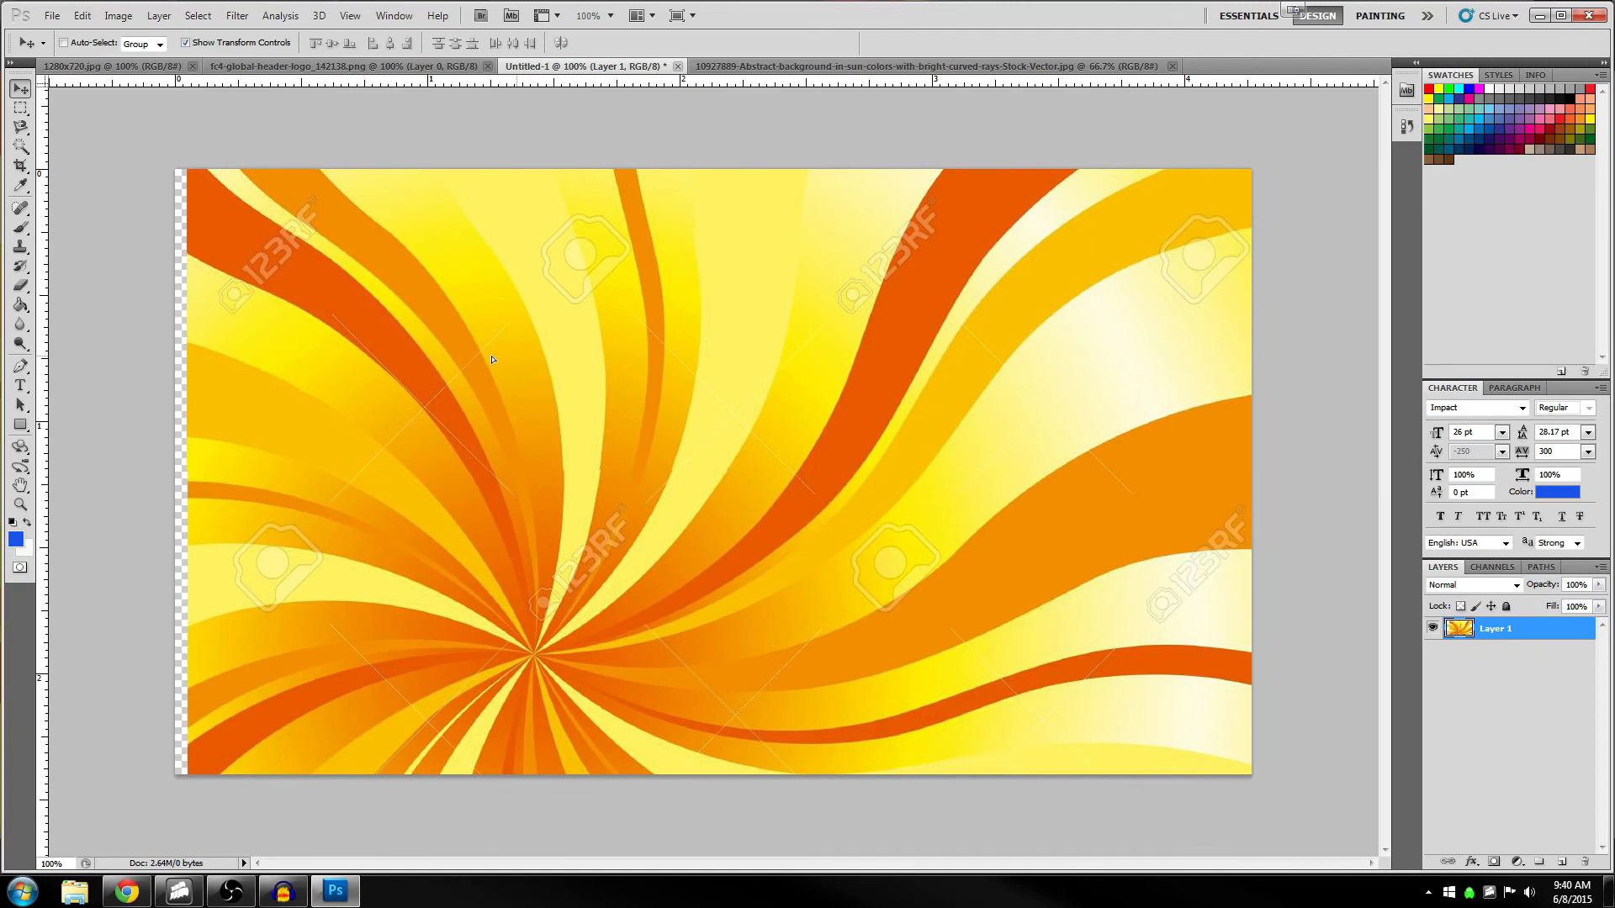
{"action": "left_click_drag", "start_coordinate": [485, 360], "coordinate": [493, 350]}
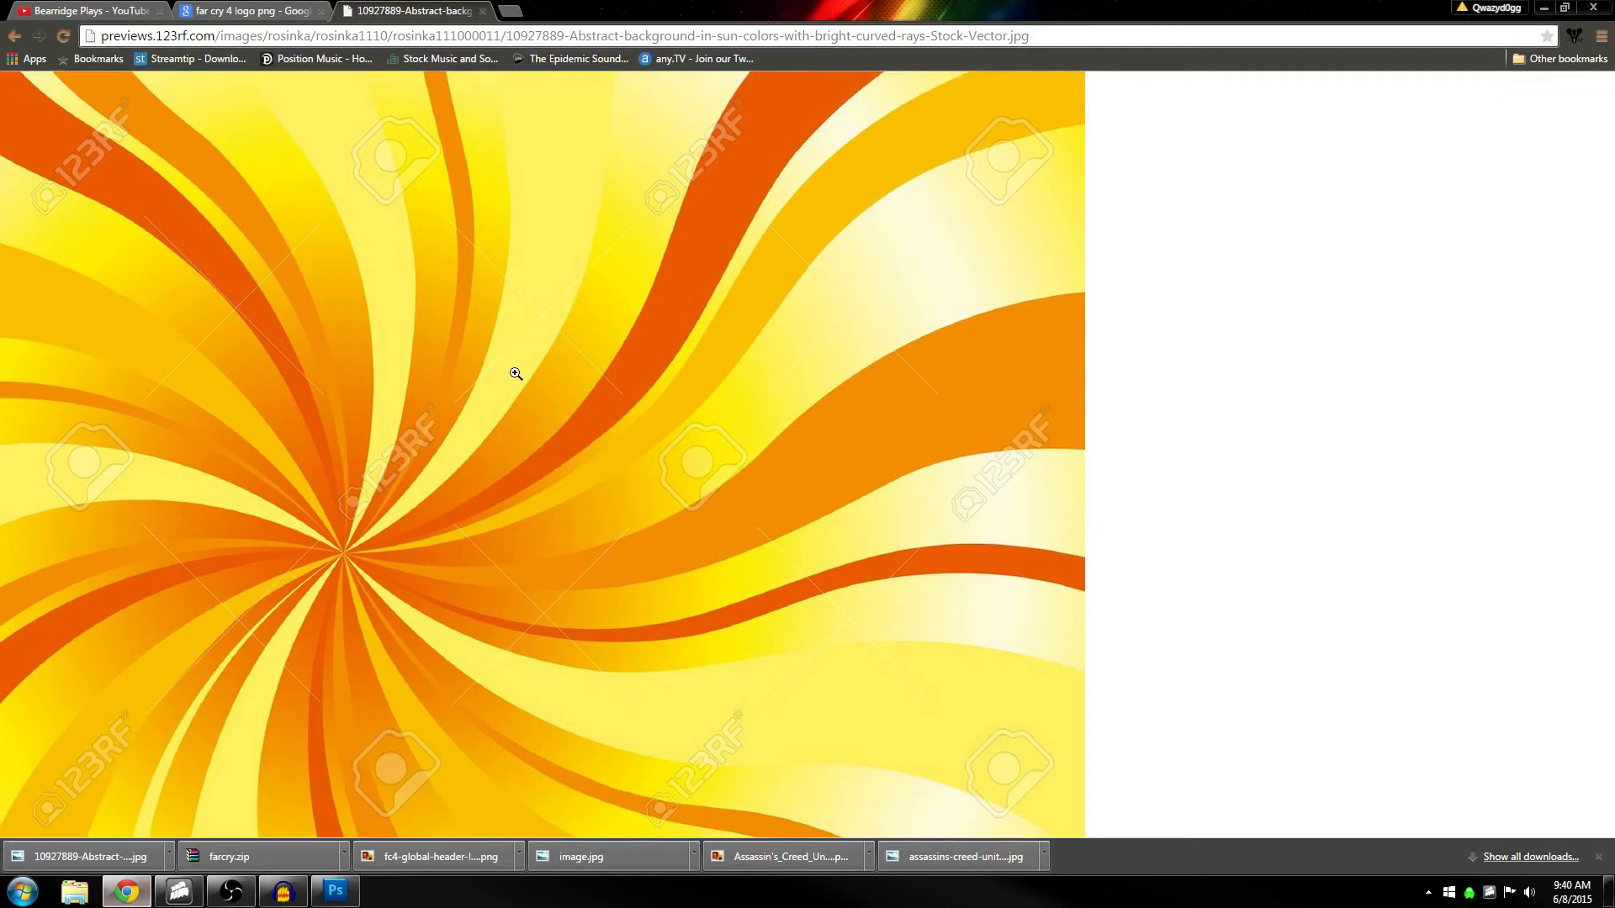
Switch to Chrome and change the Far Cry 4 logo image search to "far cry 4 png"
{"action": "left_click", "coordinate": [269, 11]}
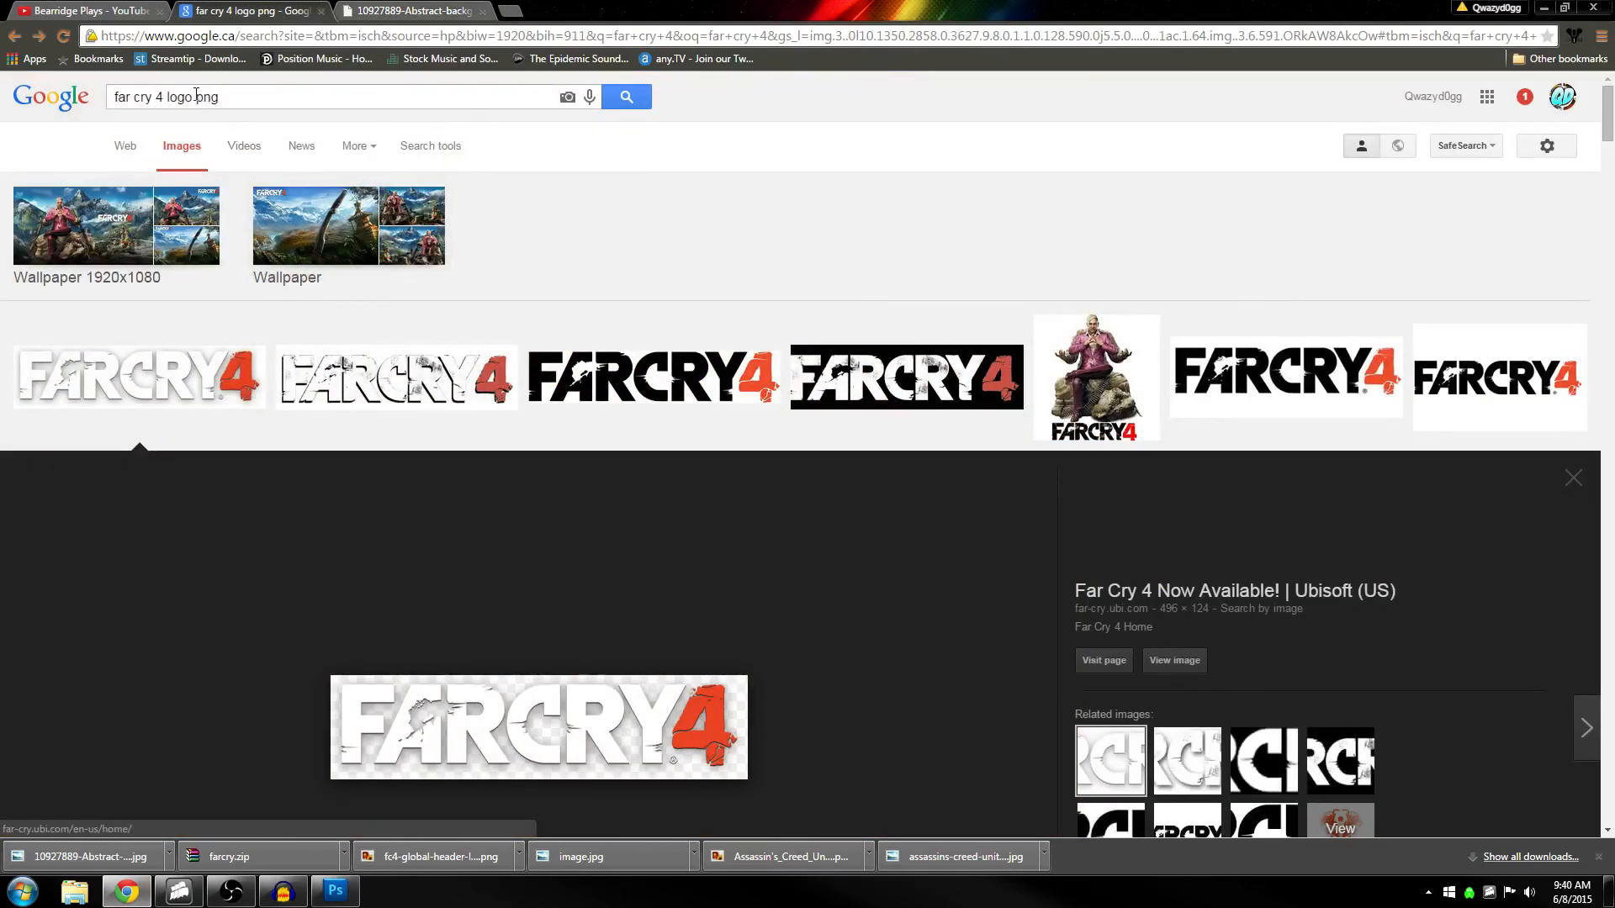
{"action": "left_click_drag", "start_coordinate": [196, 97], "coordinate": [167, 98]}
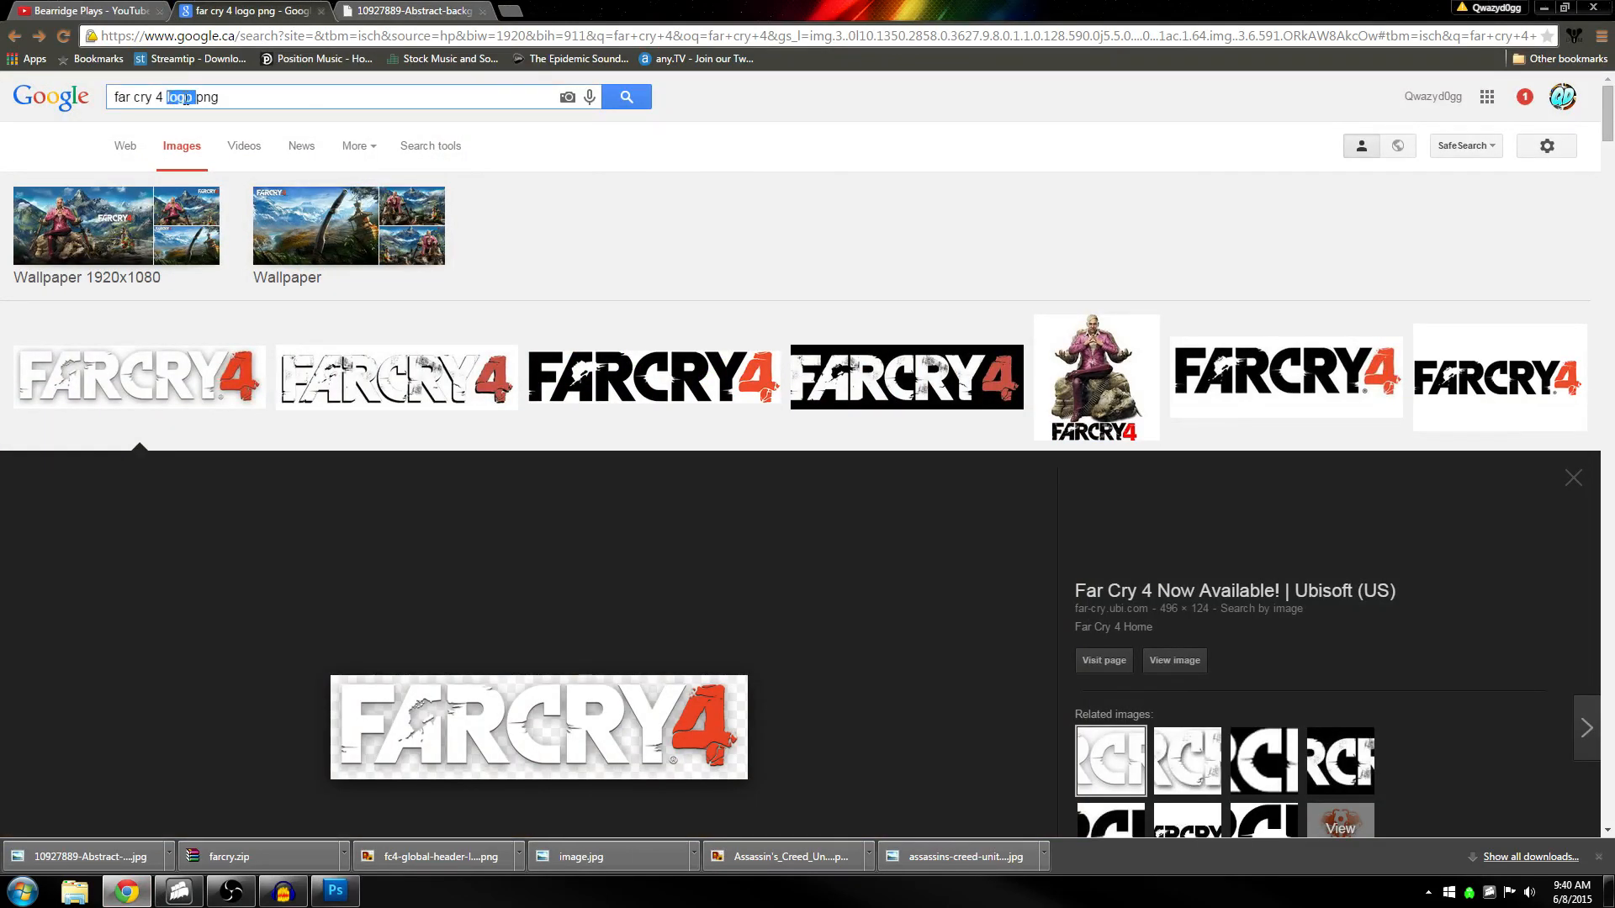
{"action": "key", "text": "BackSpace"}
{"action": "key", "text": "Return"}
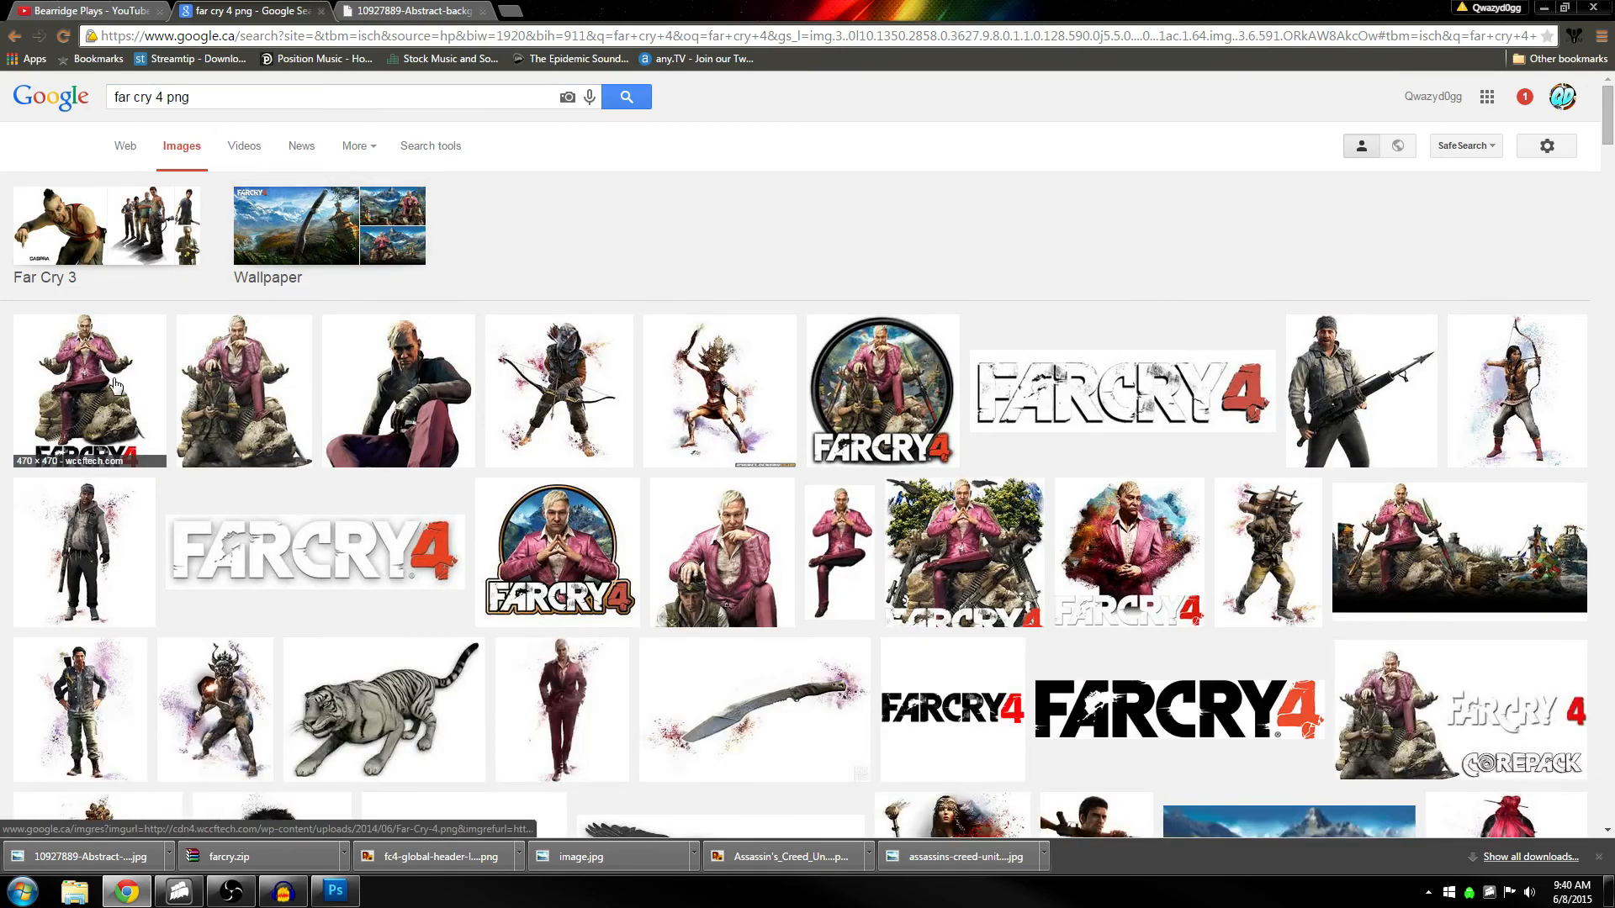
Open the 529 × 600 Far Cry 4 render from vgboxart.com at full size and save it as a PNG in Thumbnails
{"action": "left_click", "coordinate": [280, 397]}
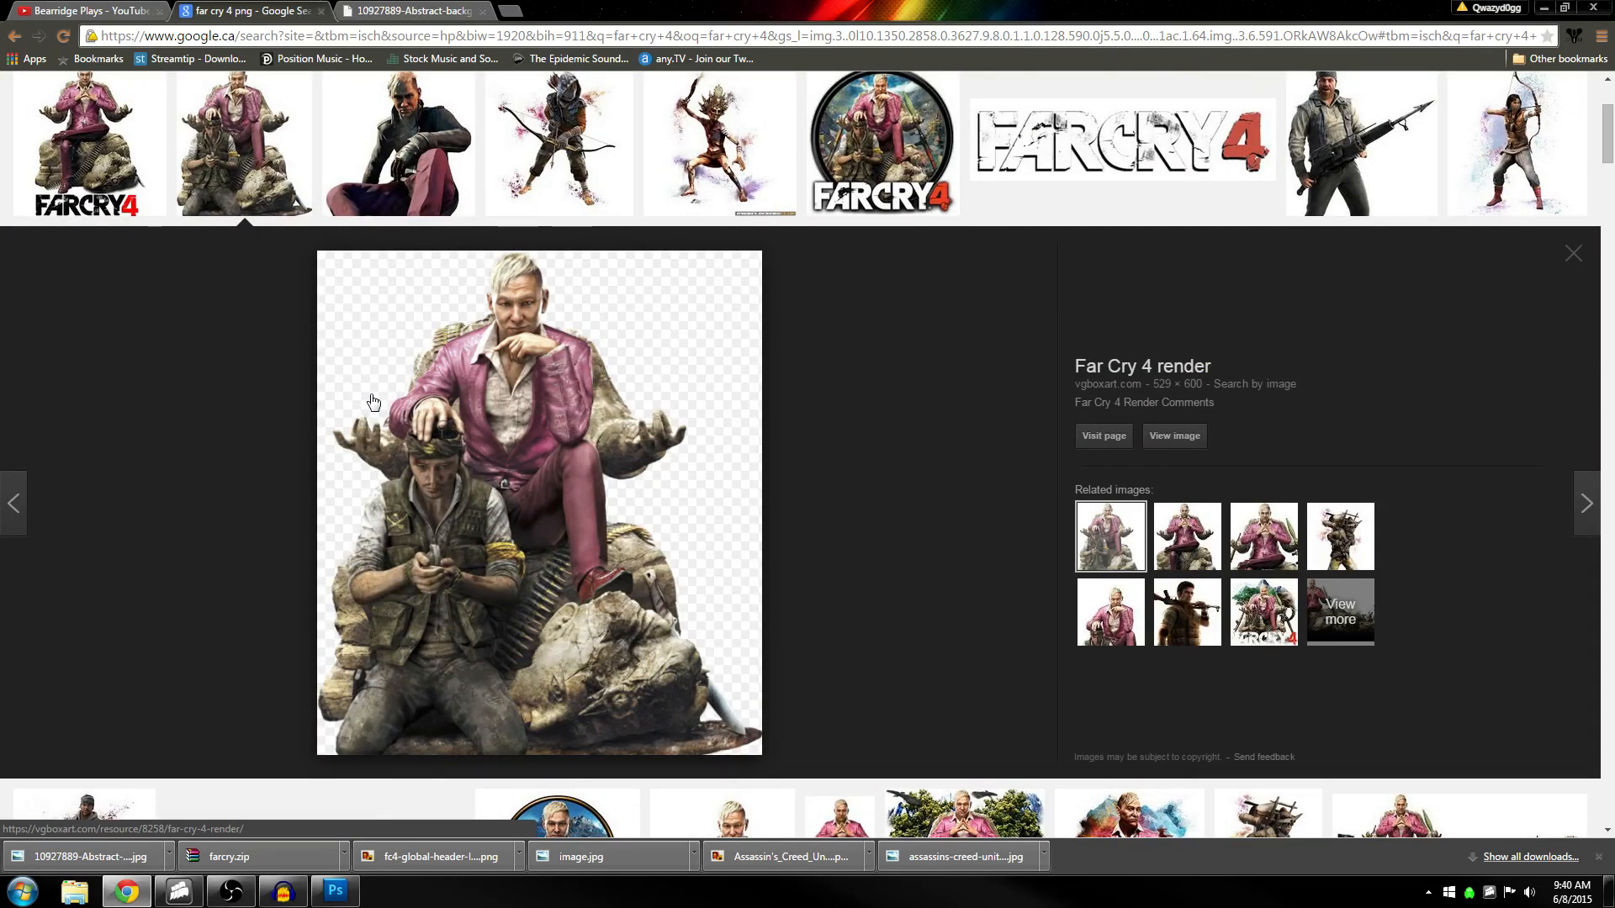
{"action": "left_click", "coordinate": [1174, 435]}
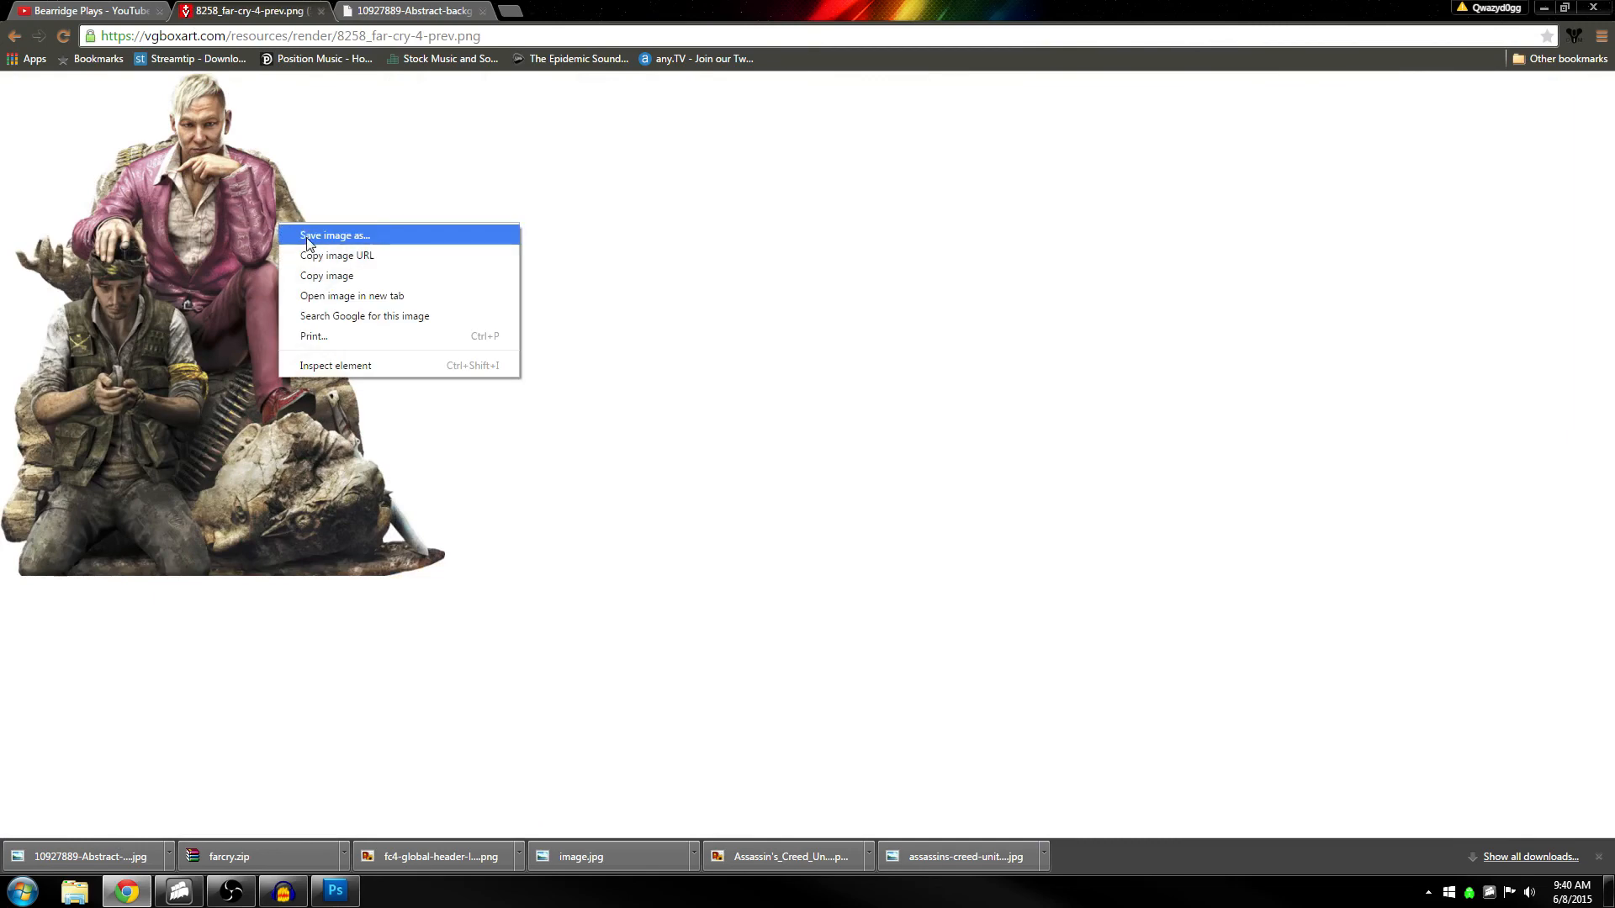
{"action": "left_click", "coordinate": [307, 250]}
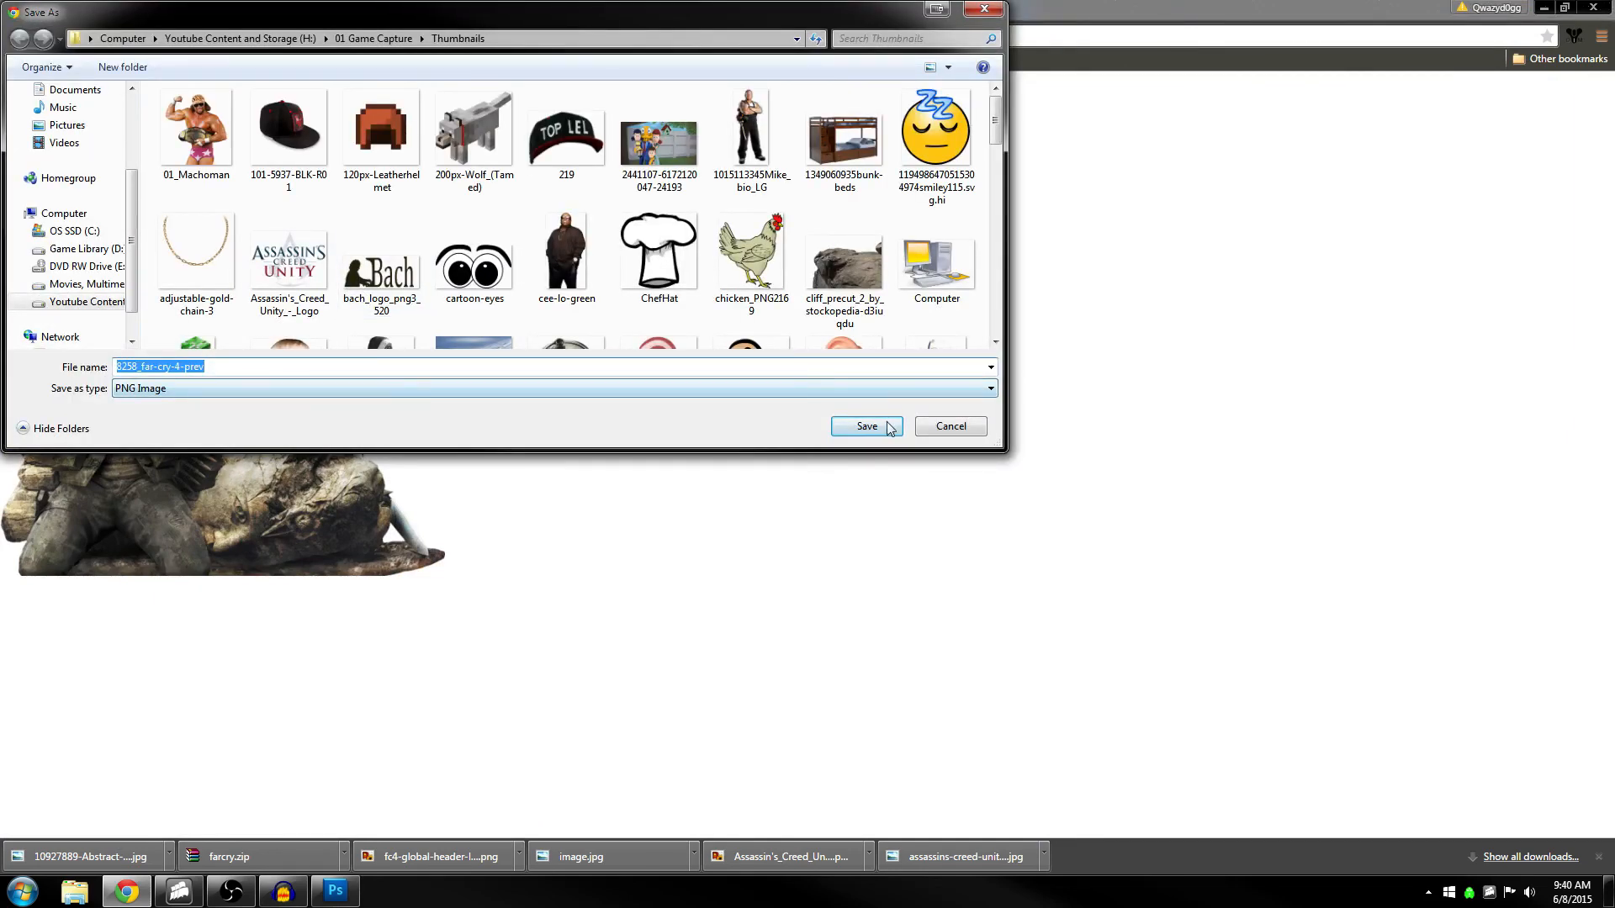
{"action": "left_click", "coordinate": [890, 431]}
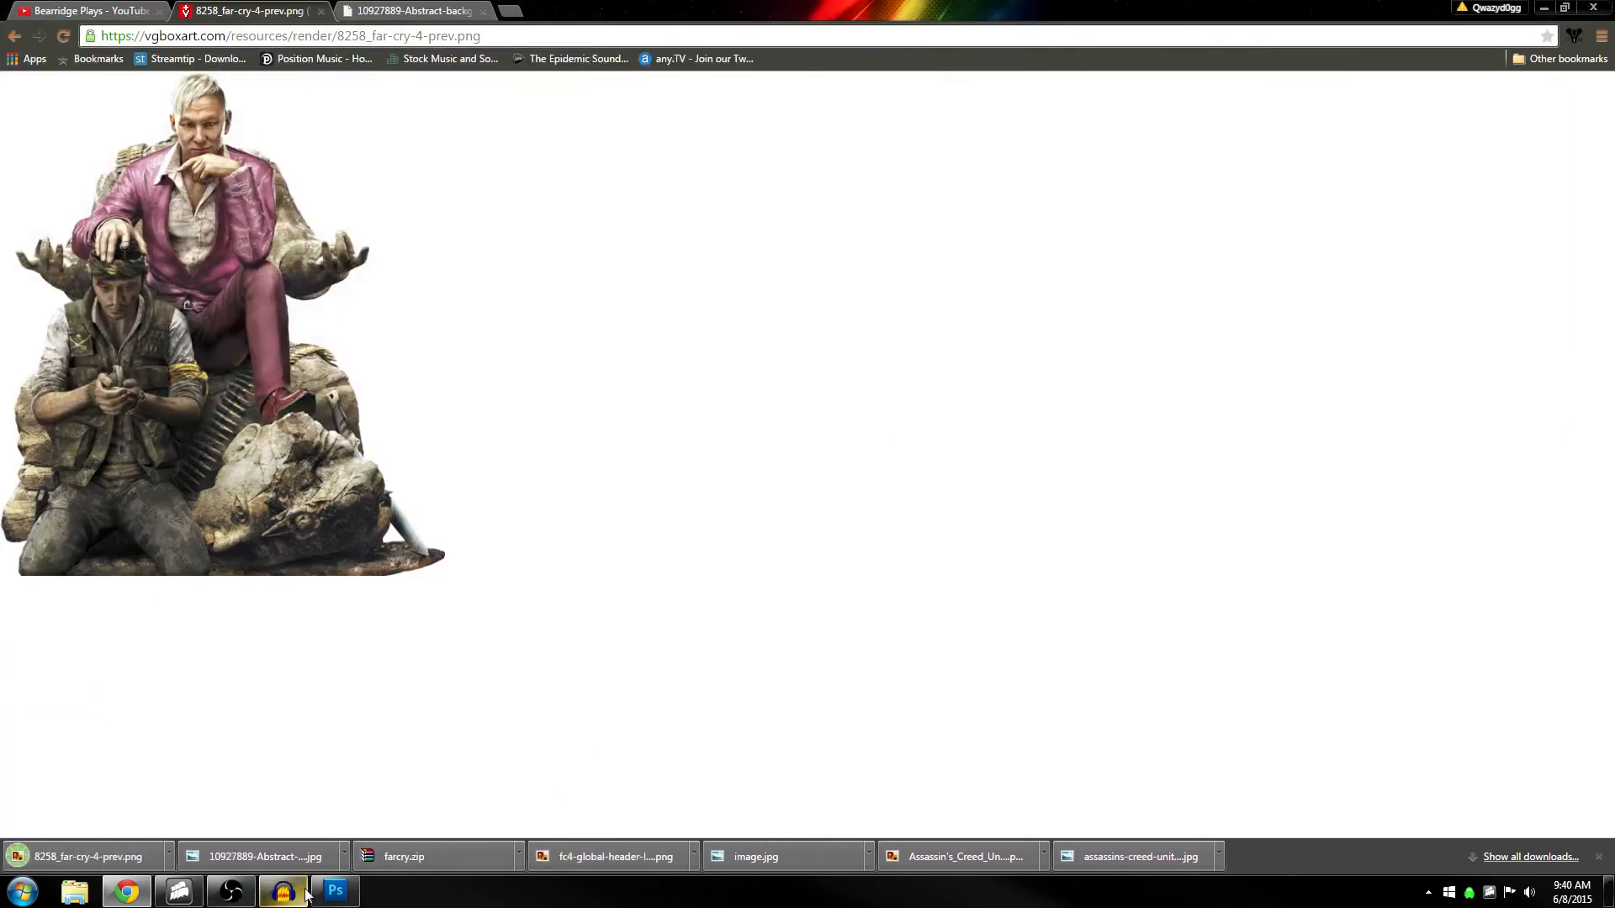
Switch to Photoshop and open 8258_far-cry-4-prev.png from the Thumbnails folder
{"action": "left_click", "coordinate": [335, 890]}
{"action": "left_click", "coordinate": [53, 15]}
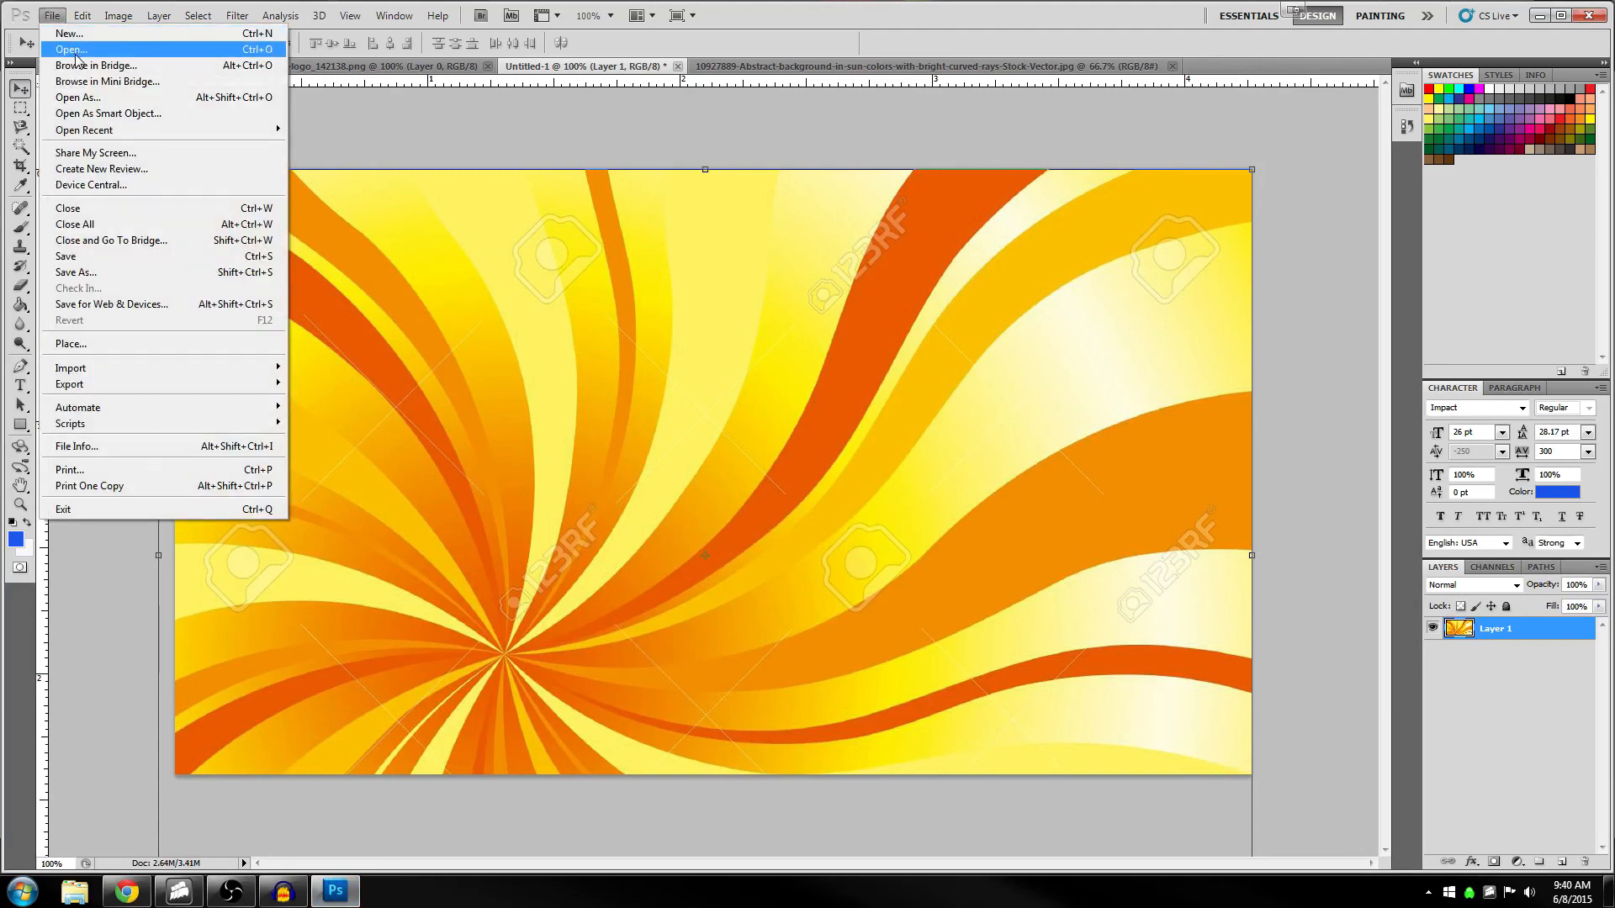
{"action": "left_click", "coordinate": [75, 57]}
{"action": "left_click", "coordinate": [965, 354]}
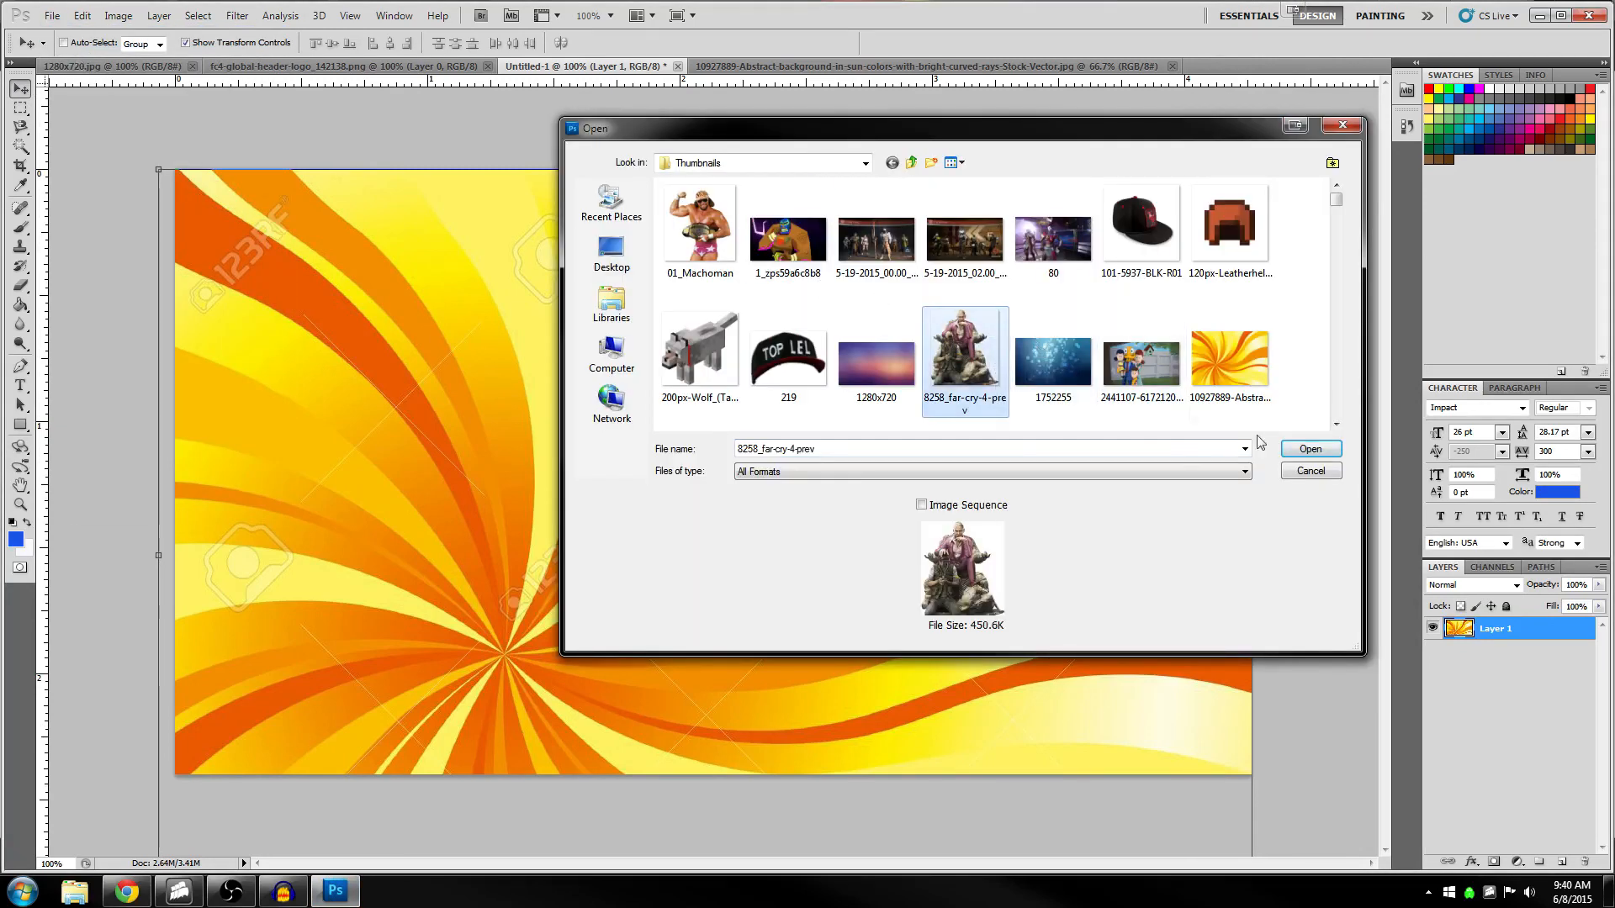
{"action": "left_click", "coordinate": [1310, 448]}
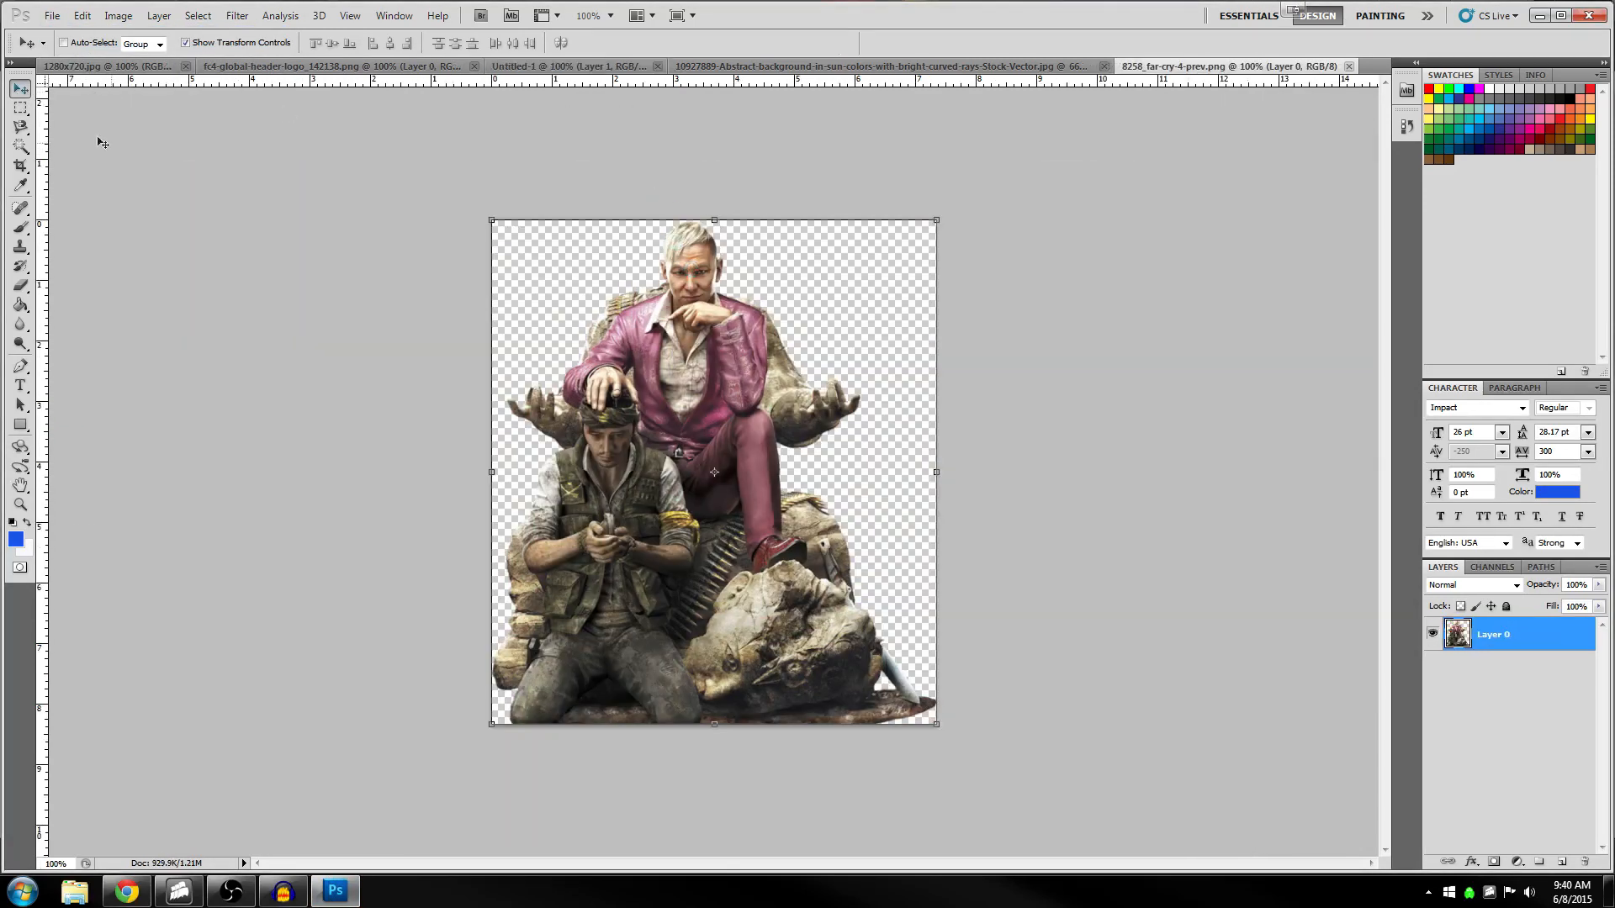
Move the Far Cry 4 character render into Untitled-1 and place it left of center, resting on the canvas's bottom edge
{"action": "left_click_drag", "start_coordinate": [664, 382], "coordinate": [244, 108]}
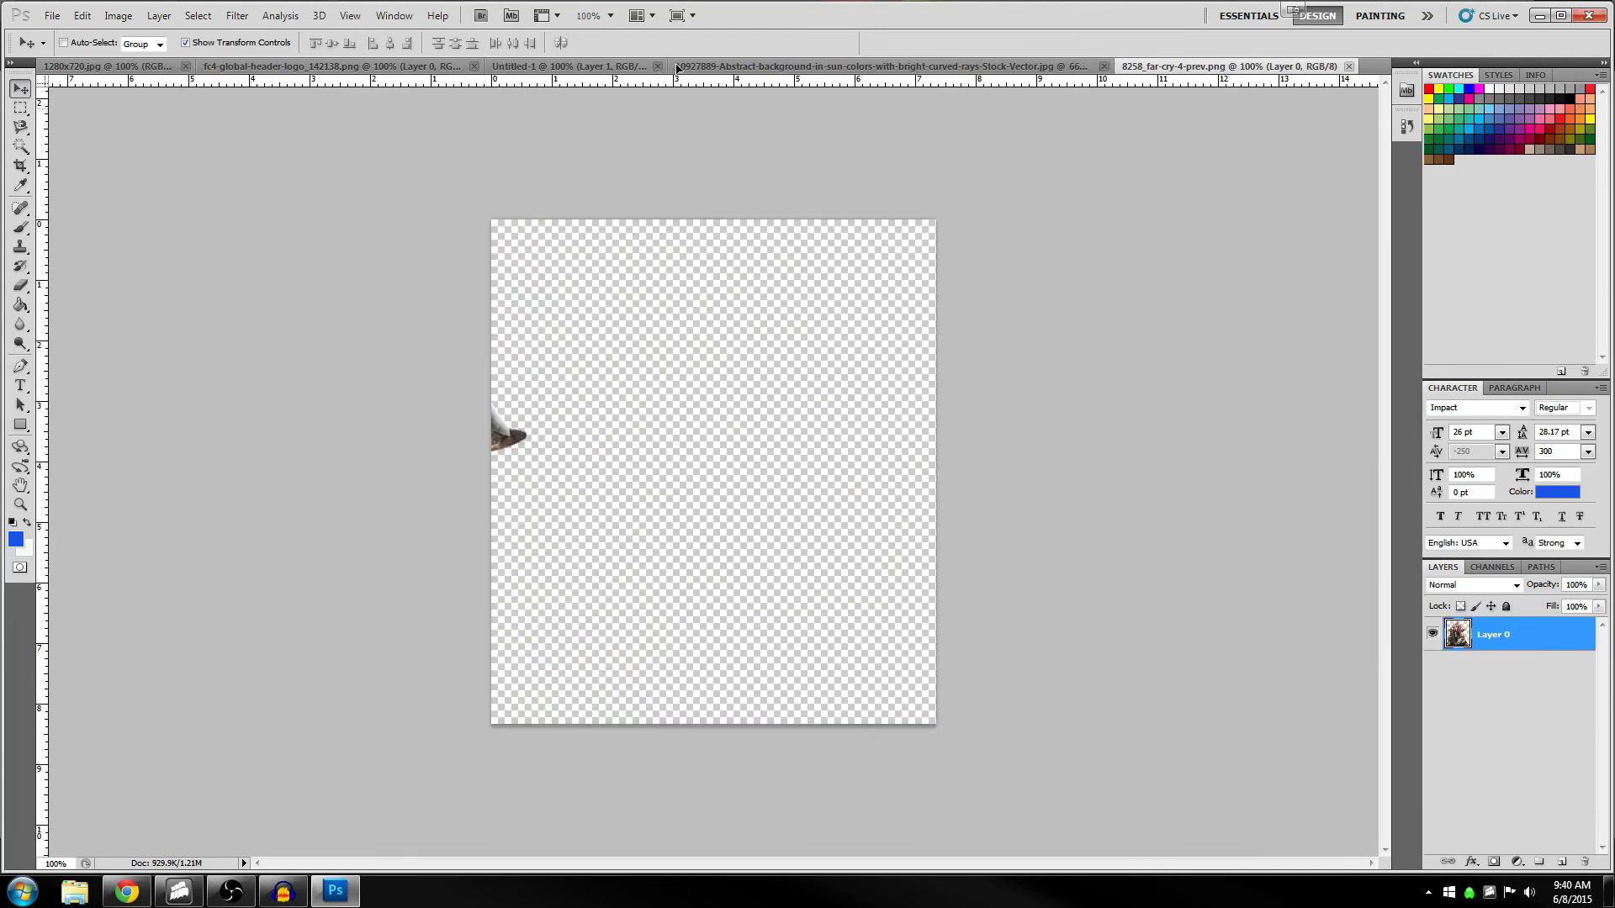
{"action": "left_click_drag", "start_coordinate": [585, 73], "coordinate": [511, 420]}
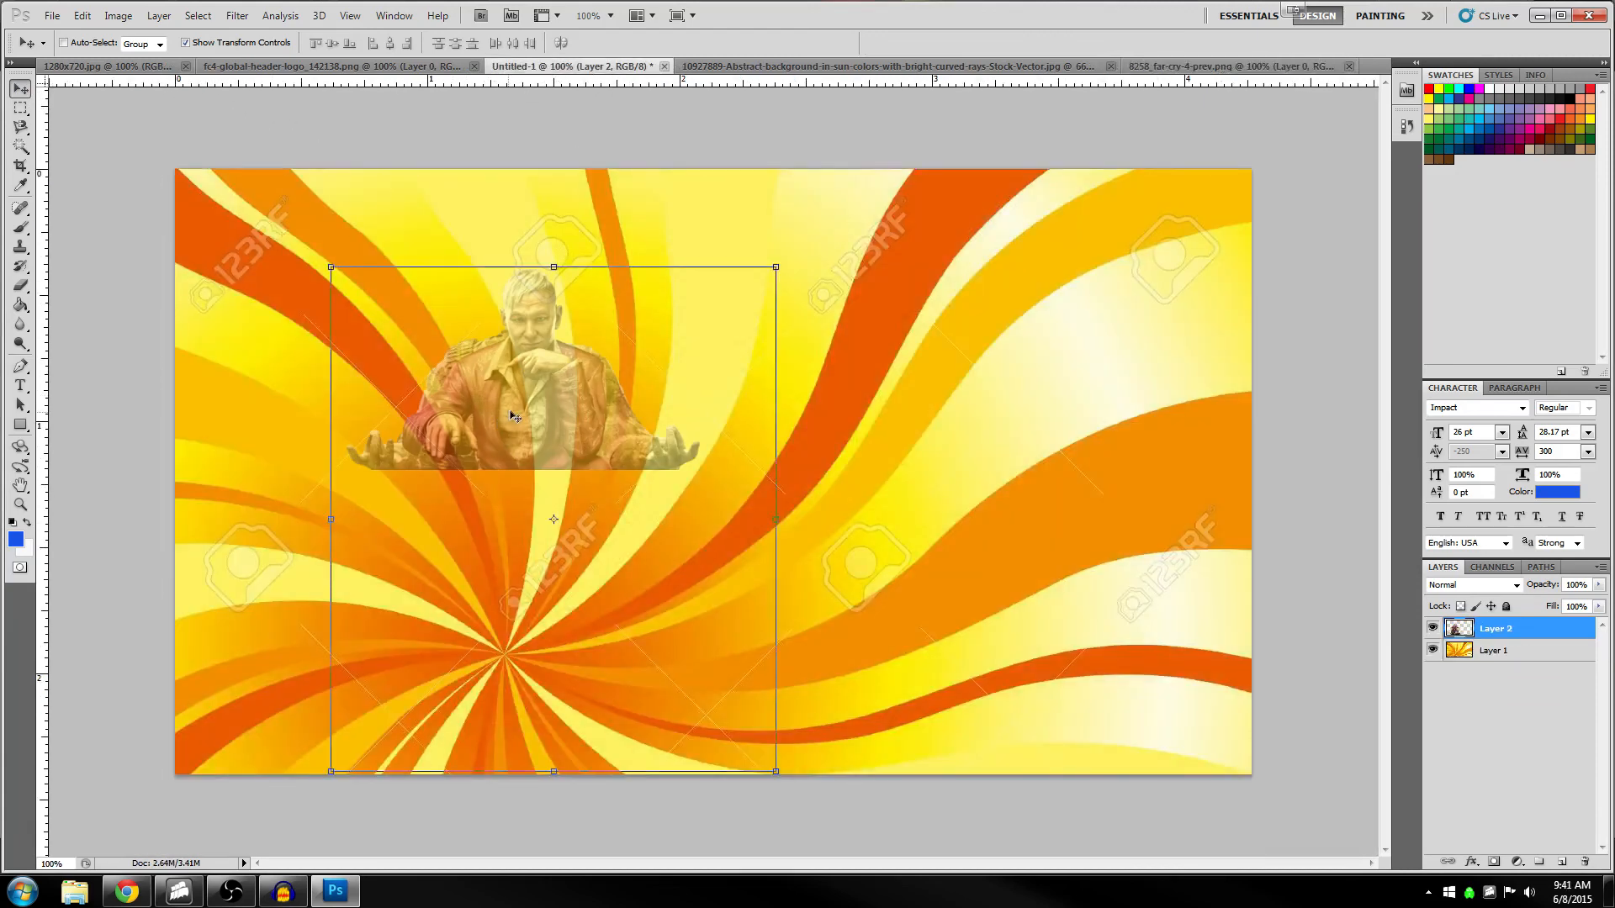
{"action": "mouse_move", "coordinate": [580, 510]}
{"action": "left_mouse_down"}
{"action": "mouse_move", "coordinate": [609, 502]}
{"action": "mouse_move", "coordinate": [592, 509]}
{"action": "left_mouse_up"}
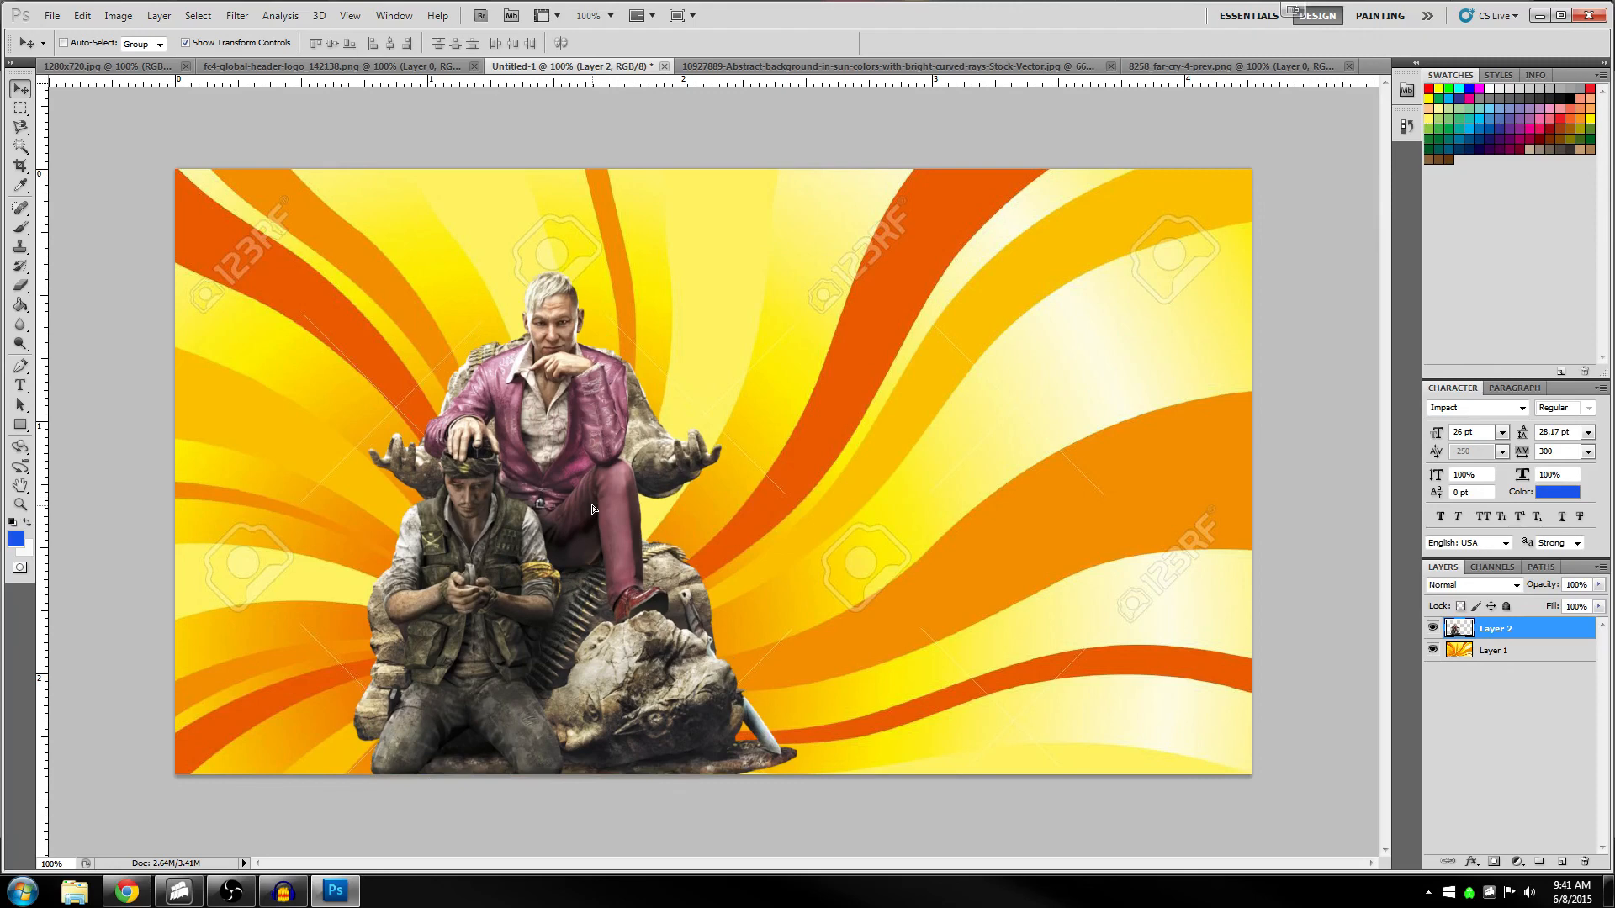
{"action": "left_click_drag", "start_coordinate": [592, 508], "coordinate": [592, 509]}
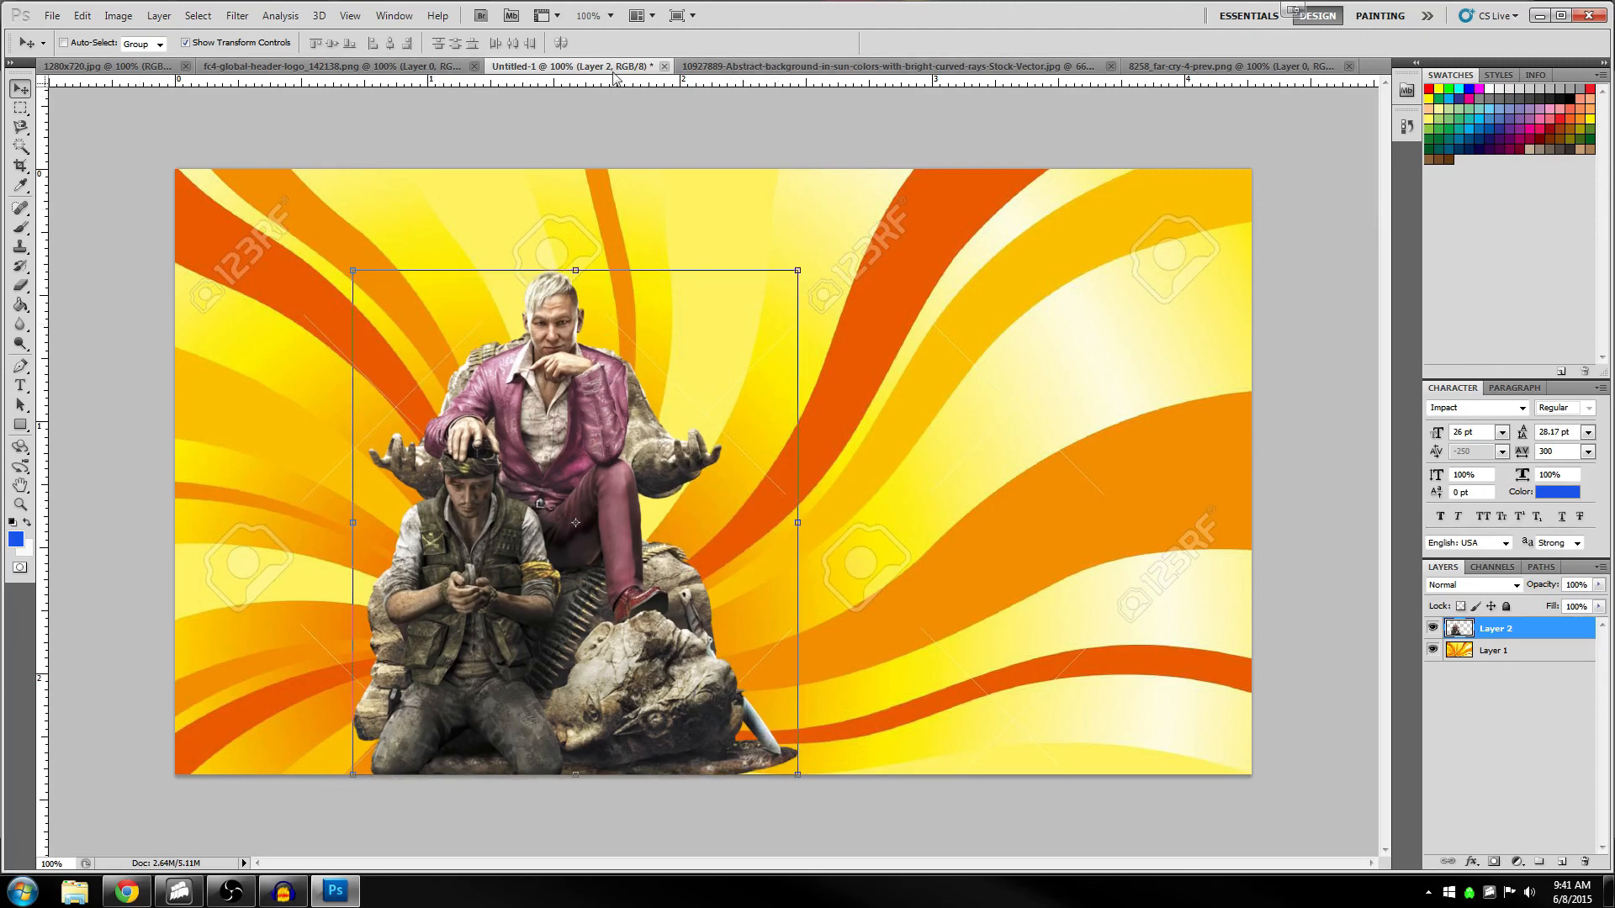
Bring the Far Cry 4 logo from its open document into Untitled-1, placing it to the right of the characters
{"action": "left_click", "coordinate": [379, 67]}
{"action": "left_click_drag", "start_coordinate": [649, 473], "coordinate": [288, 148]}
{"action": "left_click_drag", "start_coordinate": [618, 66], "coordinate": [834, 405]}
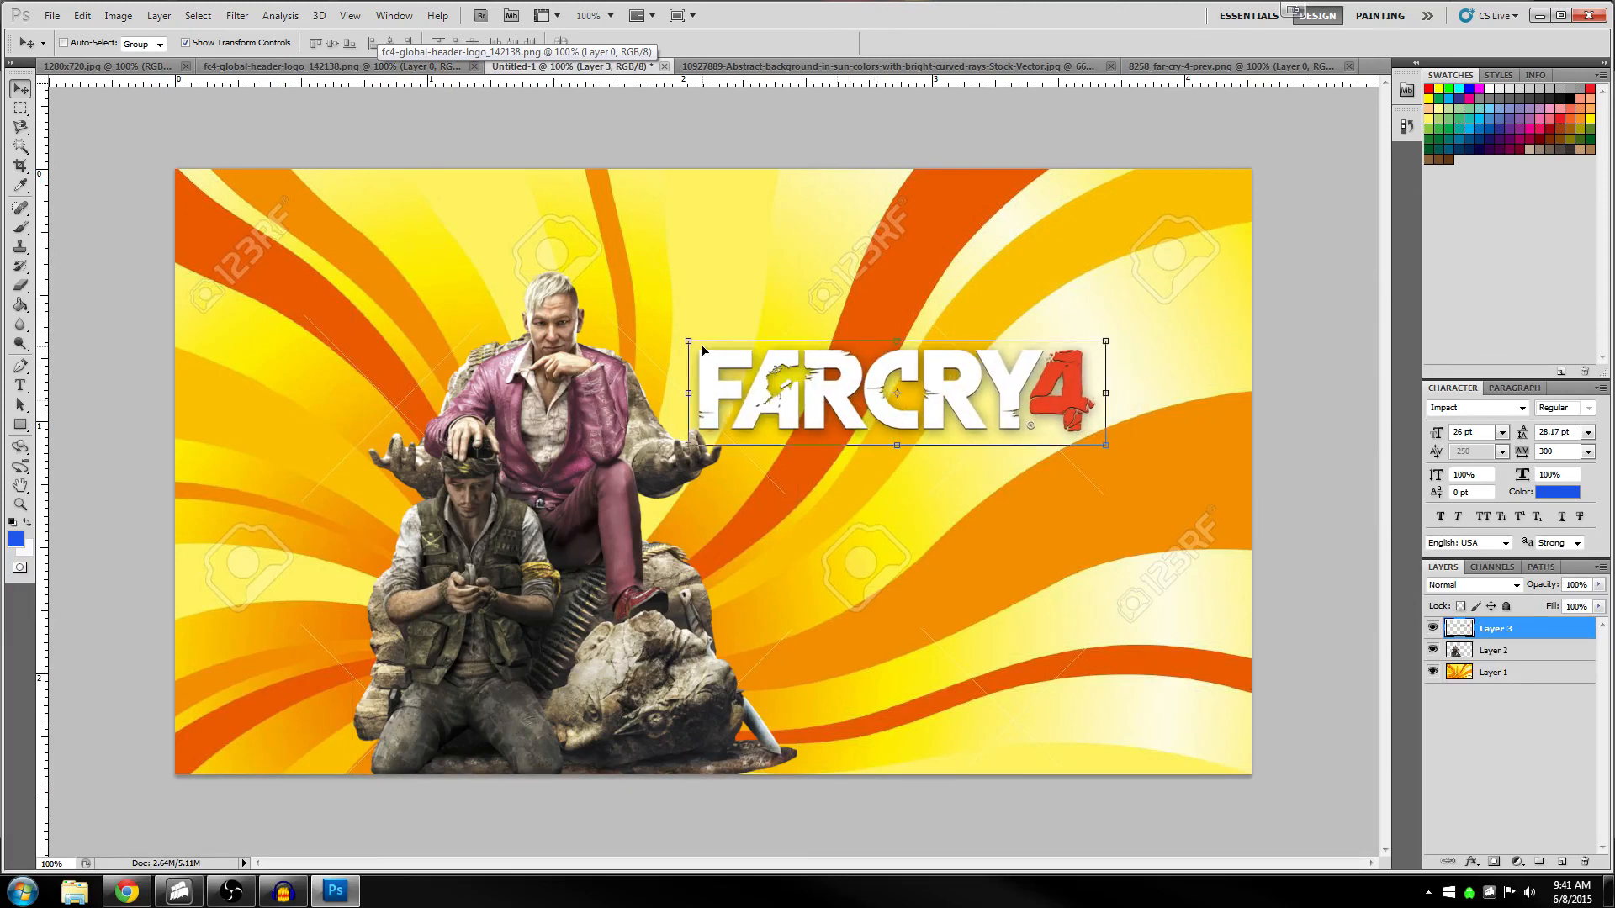
Enlarge the Far Cry 4 logo, tilt it about −17° right of the characters' heads, and stack the character layer above it
{"action": "left_click_drag", "start_coordinate": [688, 341], "coordinate": [439, 278]}
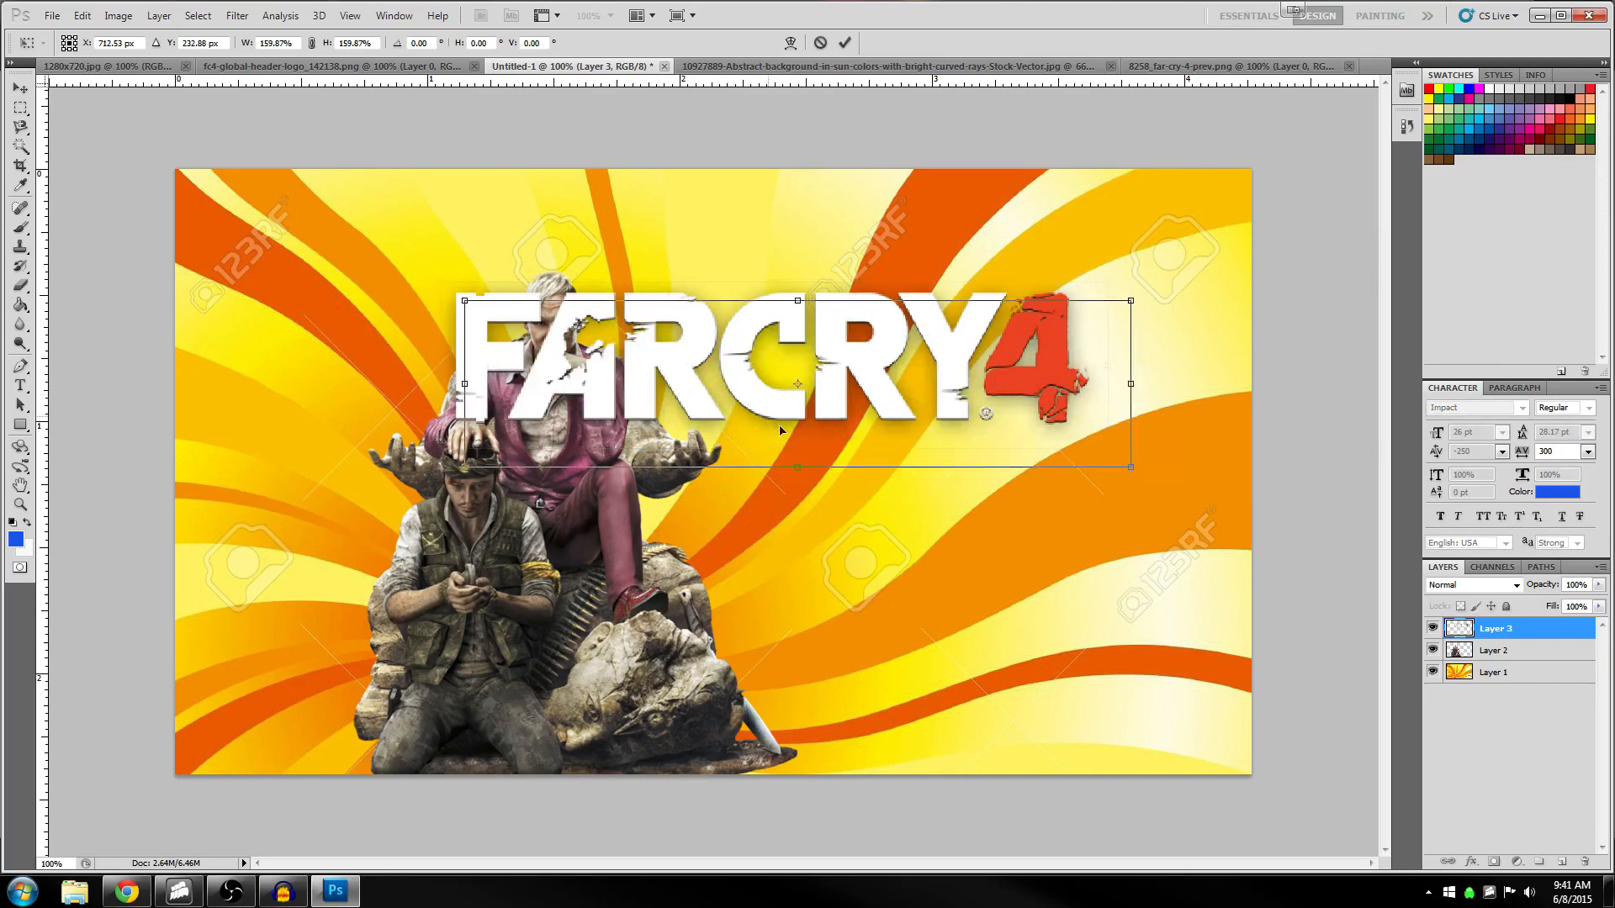
{"action": "left_click_drag", "start_coordinate": [746, 396], "coordinate": [811, 503]}
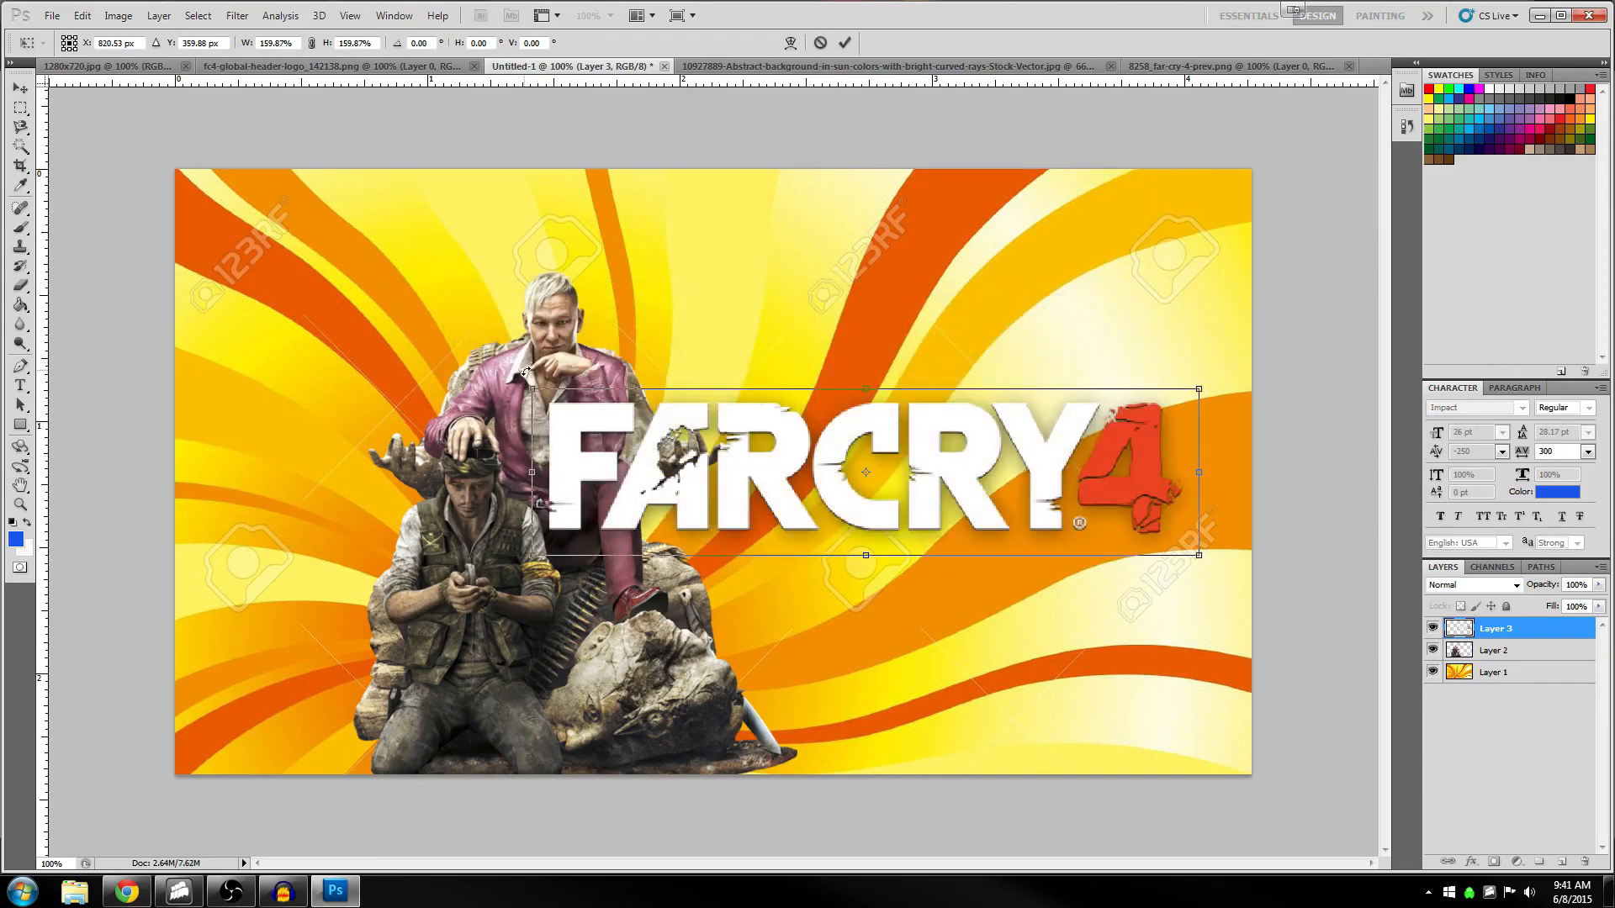
{"action": "left_click_drag", "start_coordinate": [526, 370], "coordinate": [705, 514]}
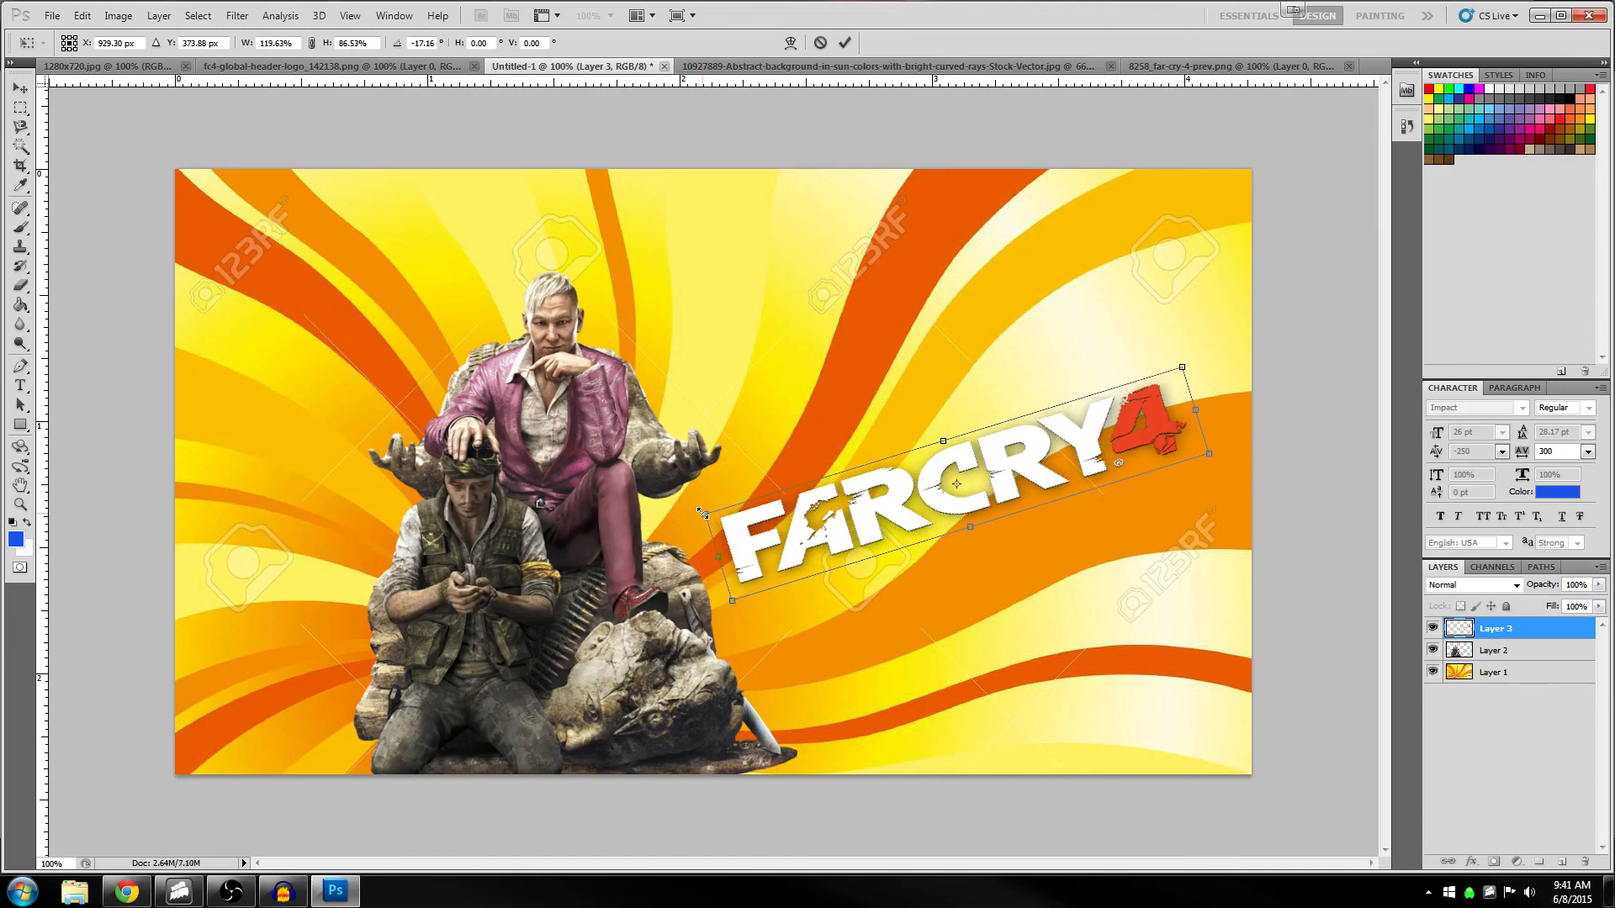
{"action": "left_click_drag", "start_coordinate": [704, 512], "coordinate": [678, 484]}
{"action": "left_click_drag", "start_coordinate": [877, 503], "coordinate": [815, 354]}
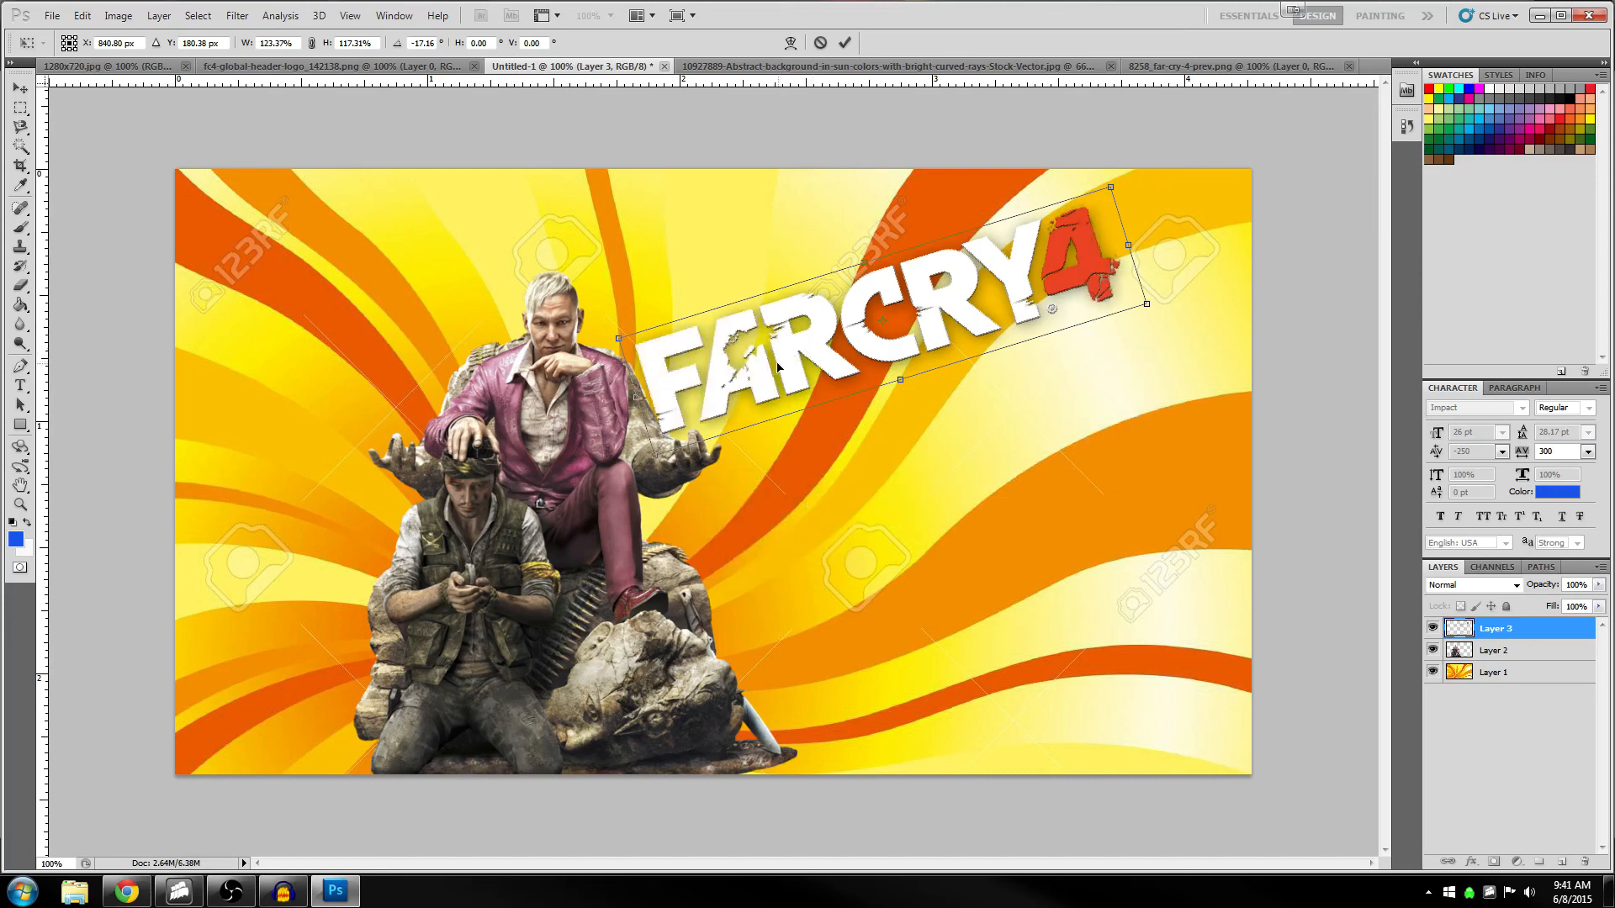
{"action": "left_click_drag", "start_coordinate": [796, 367], "coordinate": [808, 378]}
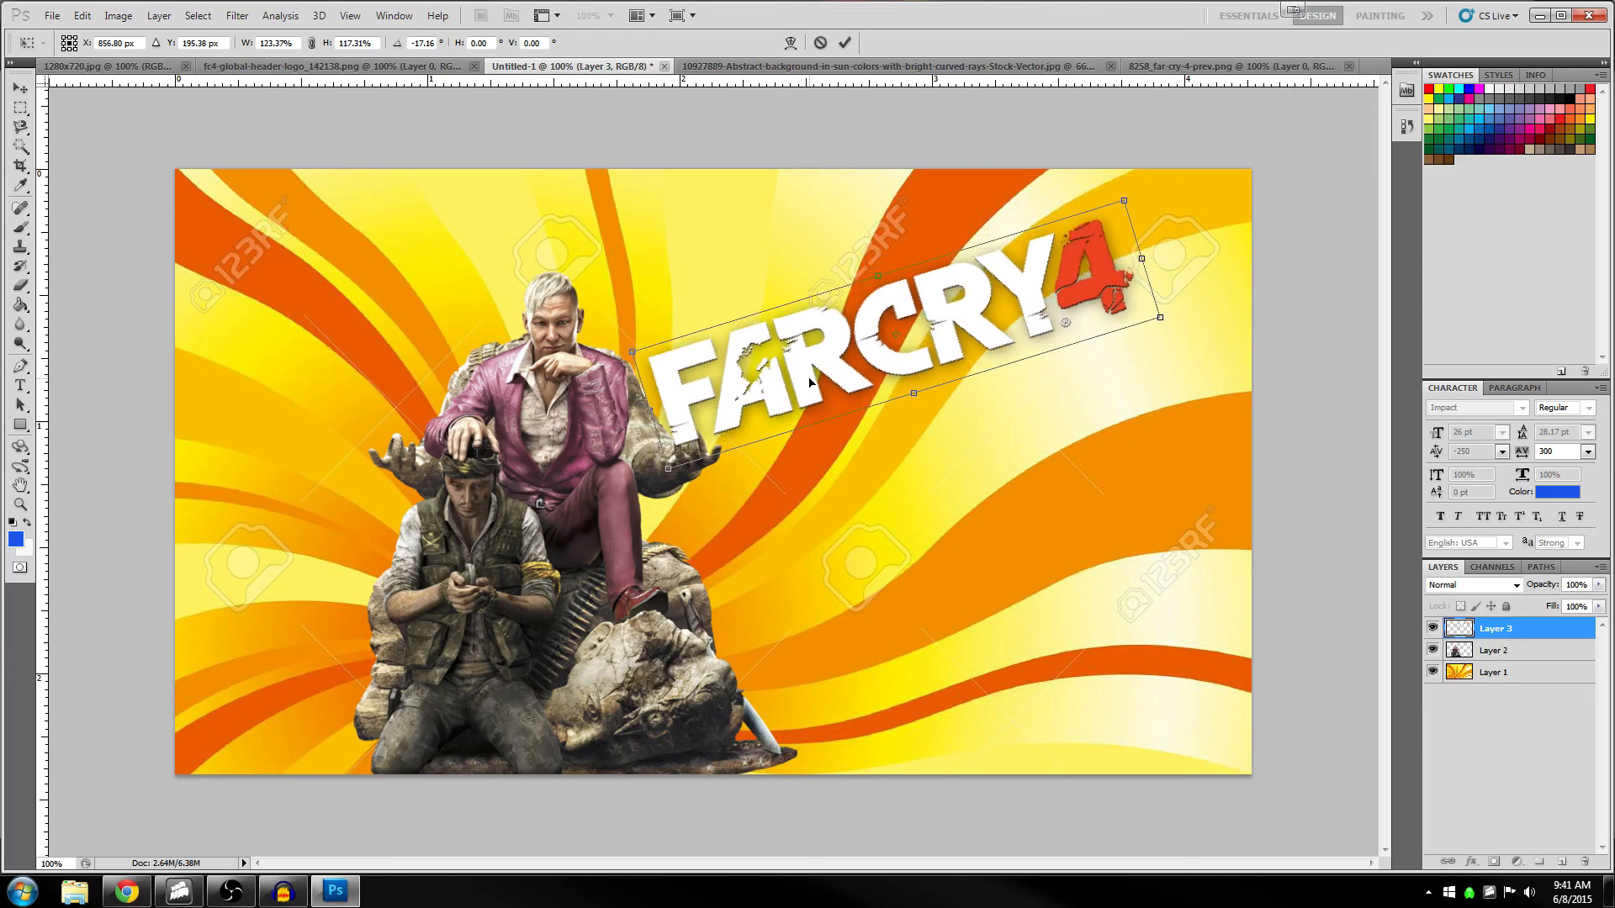
{"action": "key", "text": "Return"}
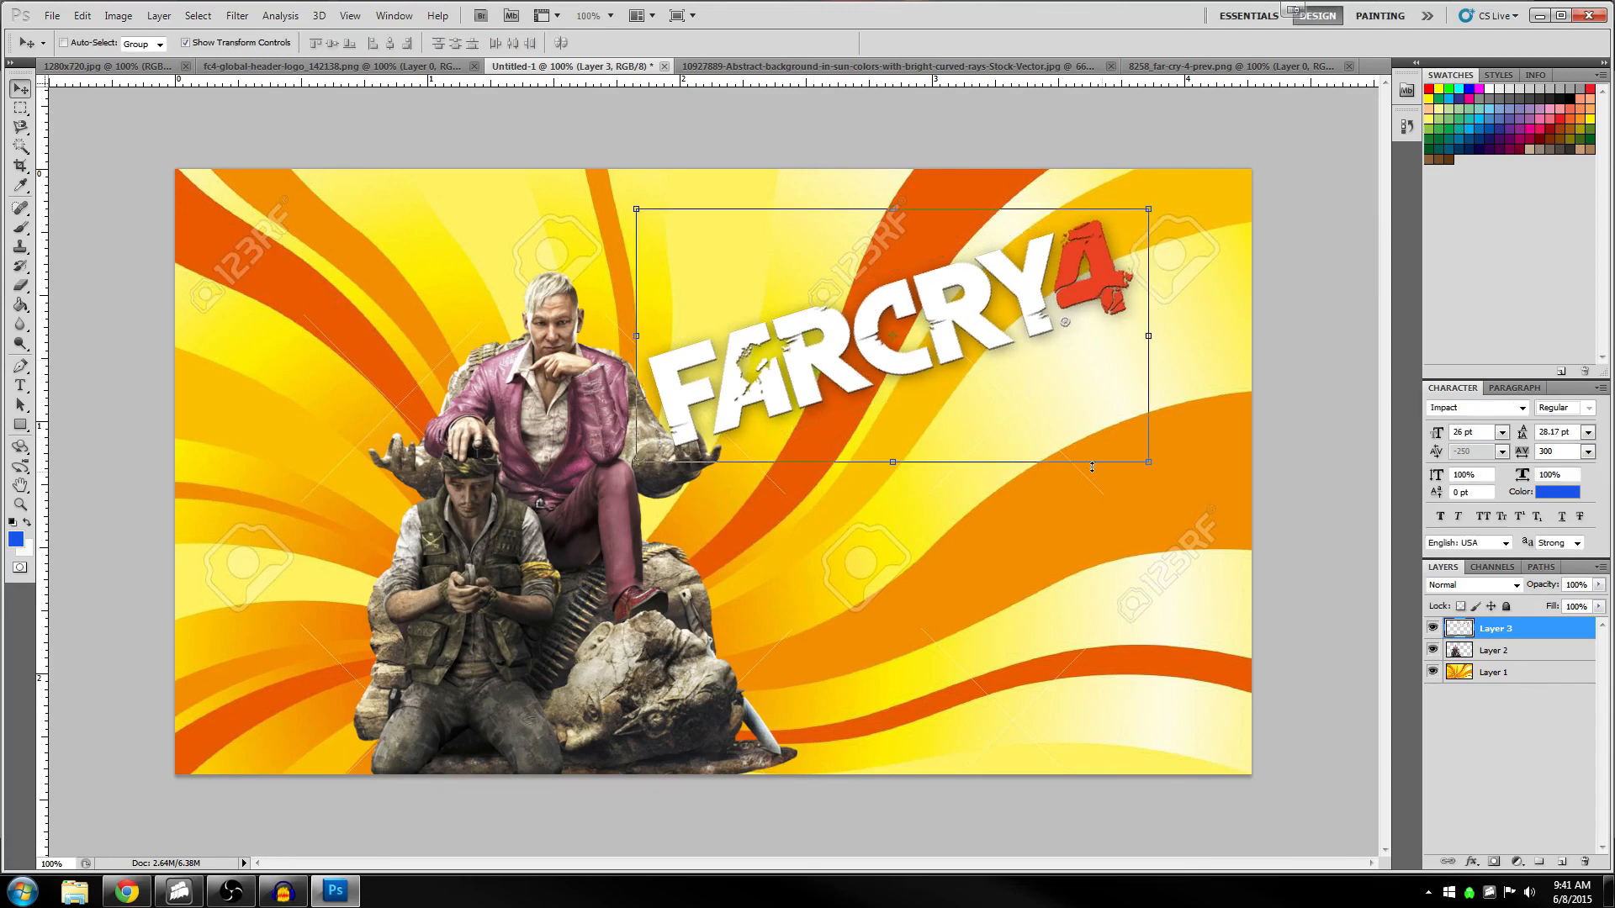
{"action": "left_click_drag", "start_coordinate": [1481, 653], "coordinate": [1495, 631]}
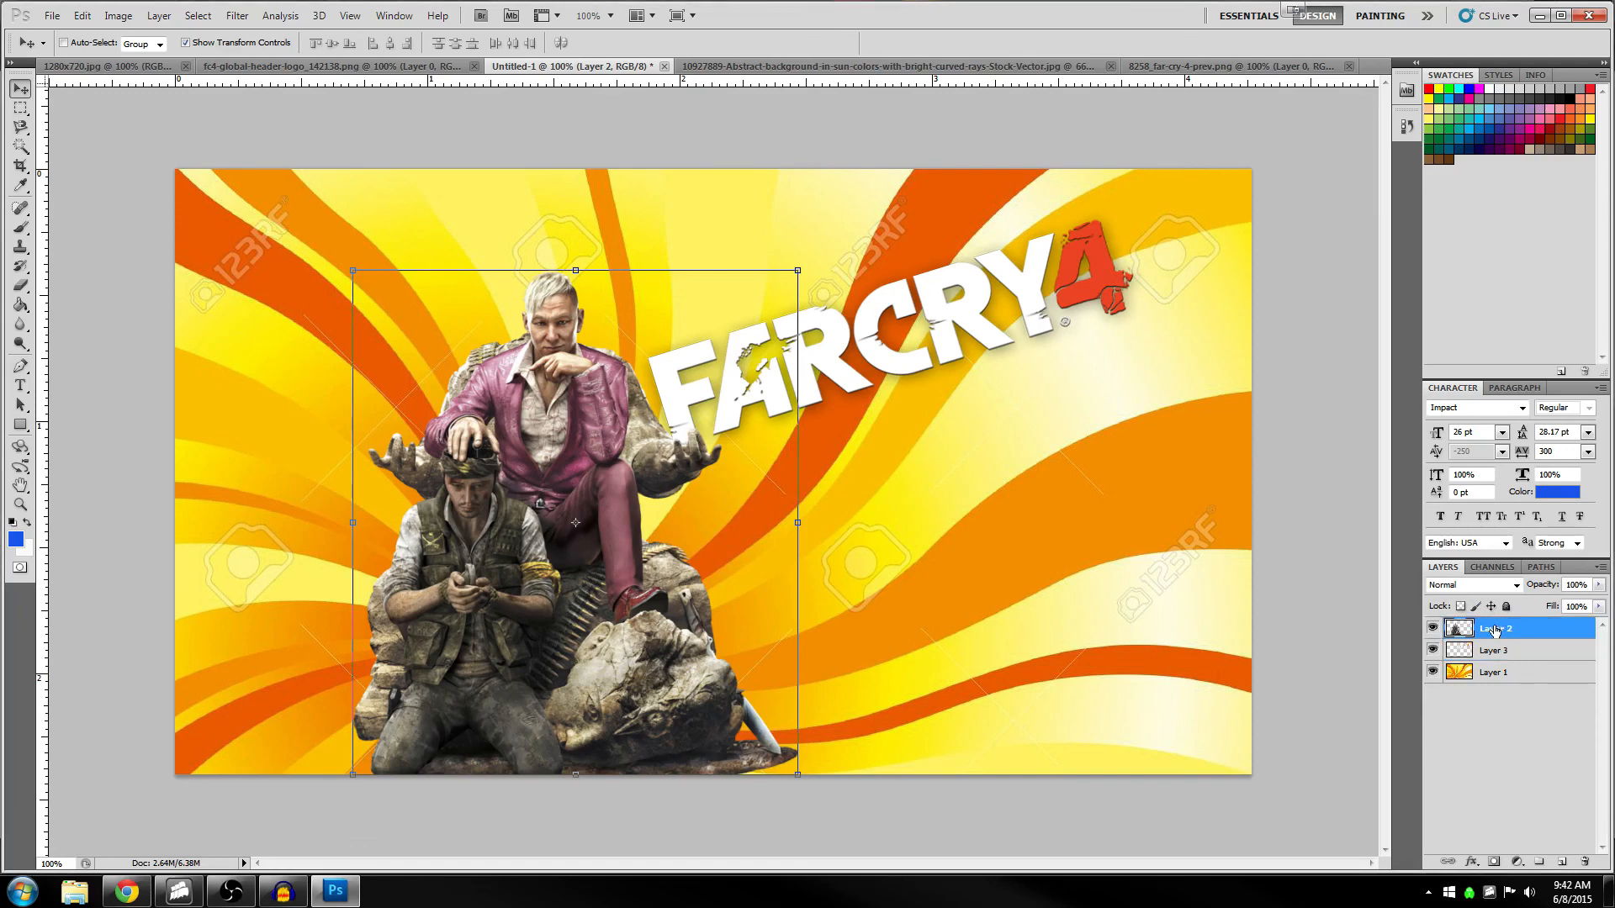
Add the text "Part 38" below the logo, checking the latest Far Cry 4 episode number on the YouTube channel's uploads page
{"action": "left_click", "coordinate": [20, 385]}
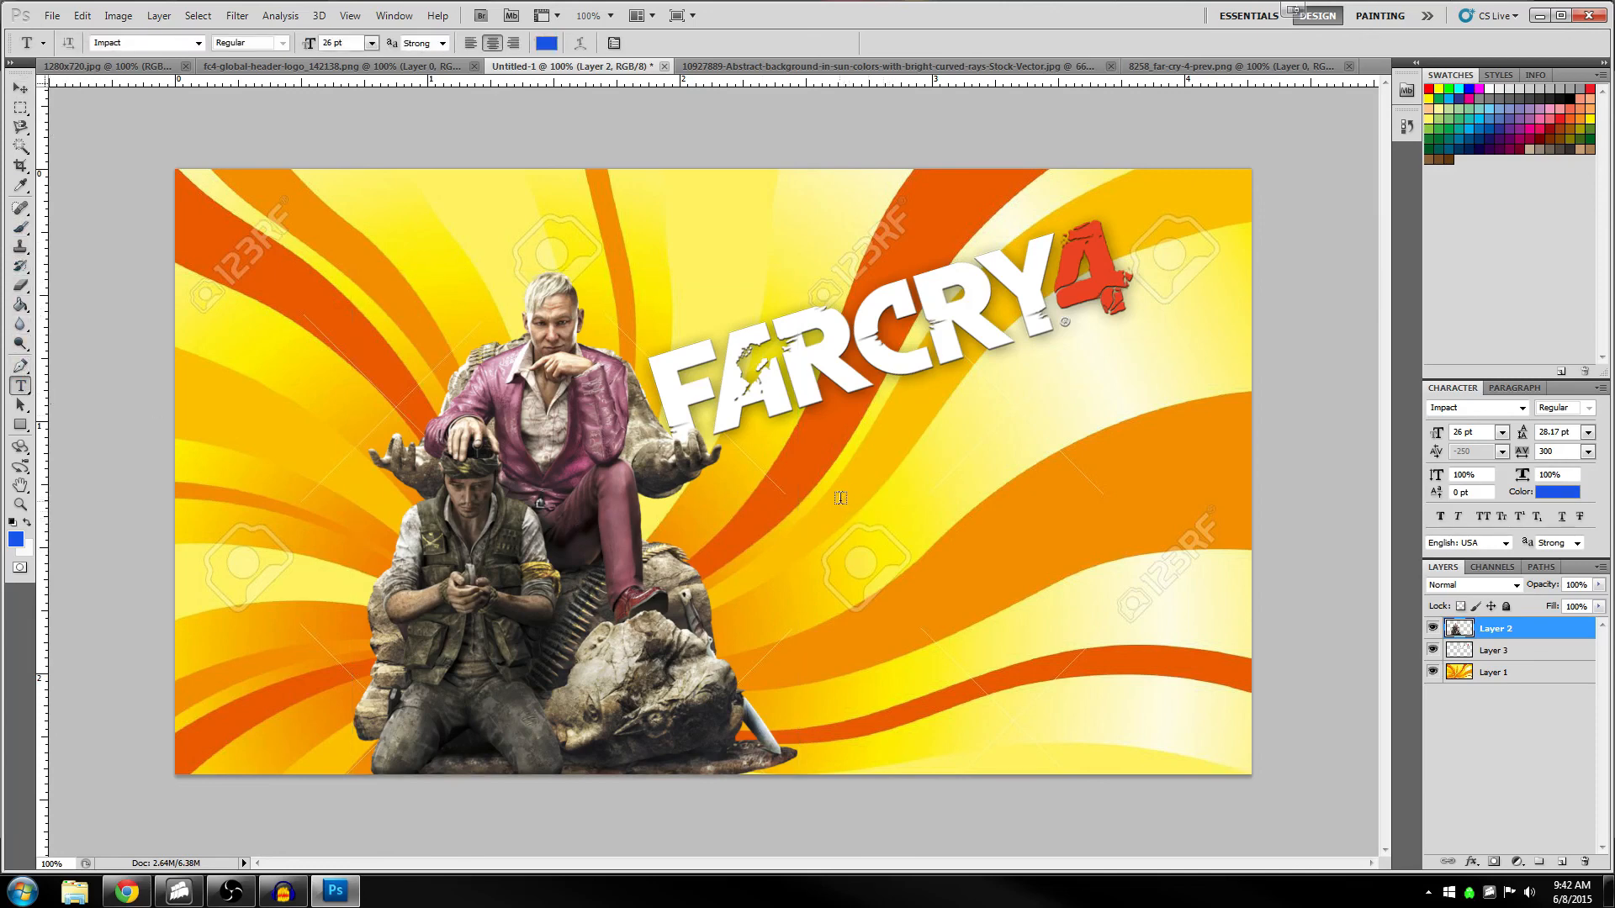
{"action": "left_click", "coordinate": [784, 526]}
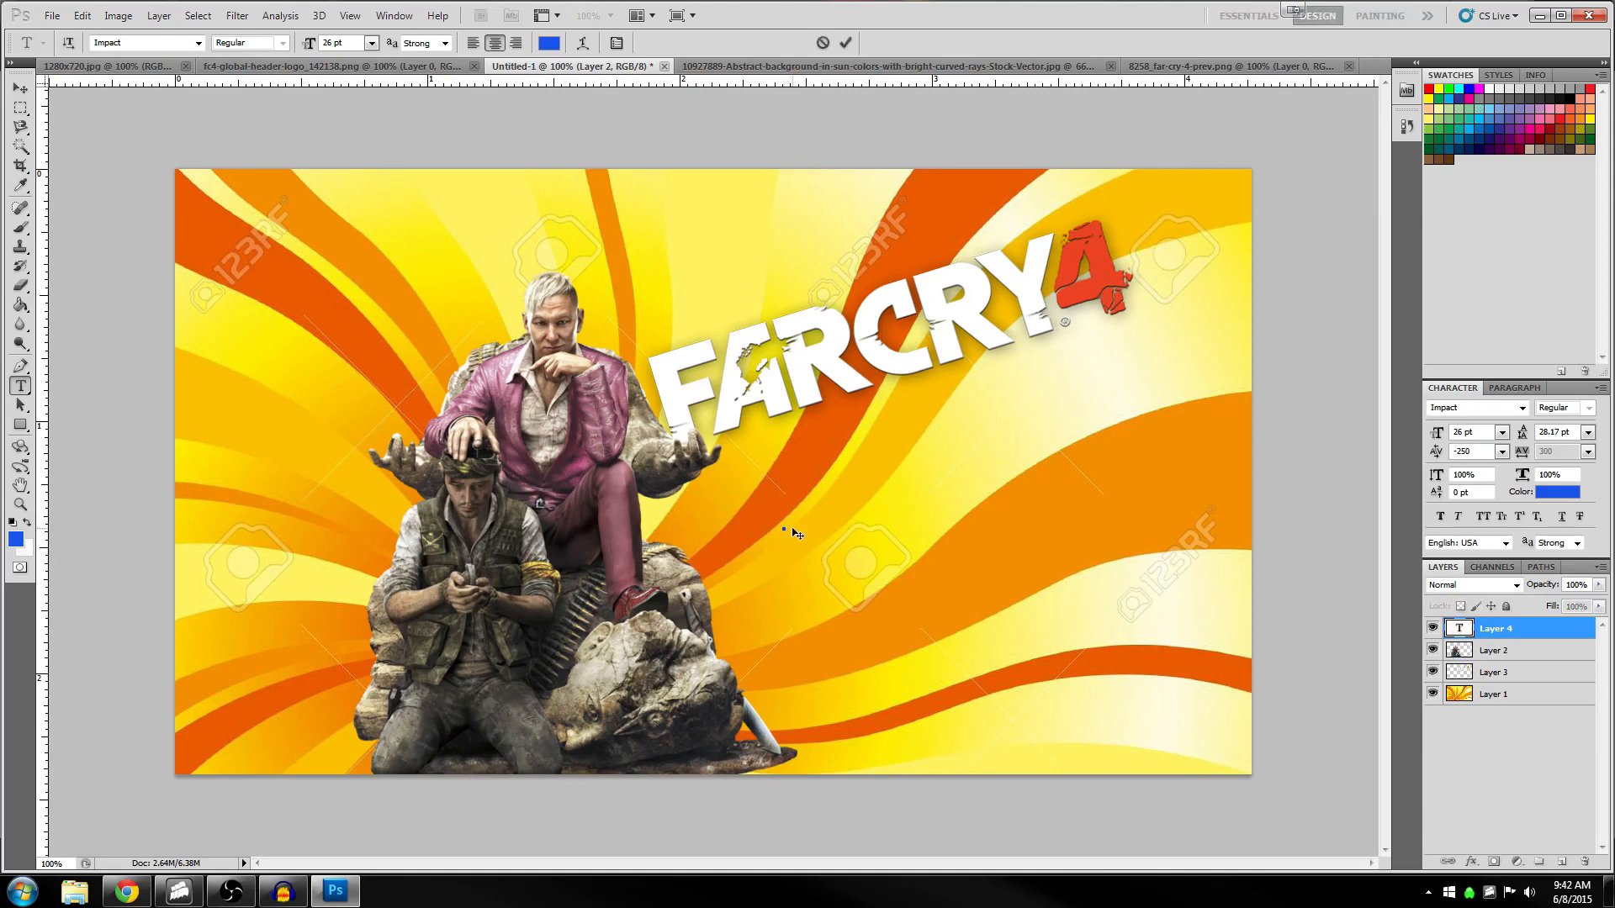
{"action": "type", "text": "Part"}
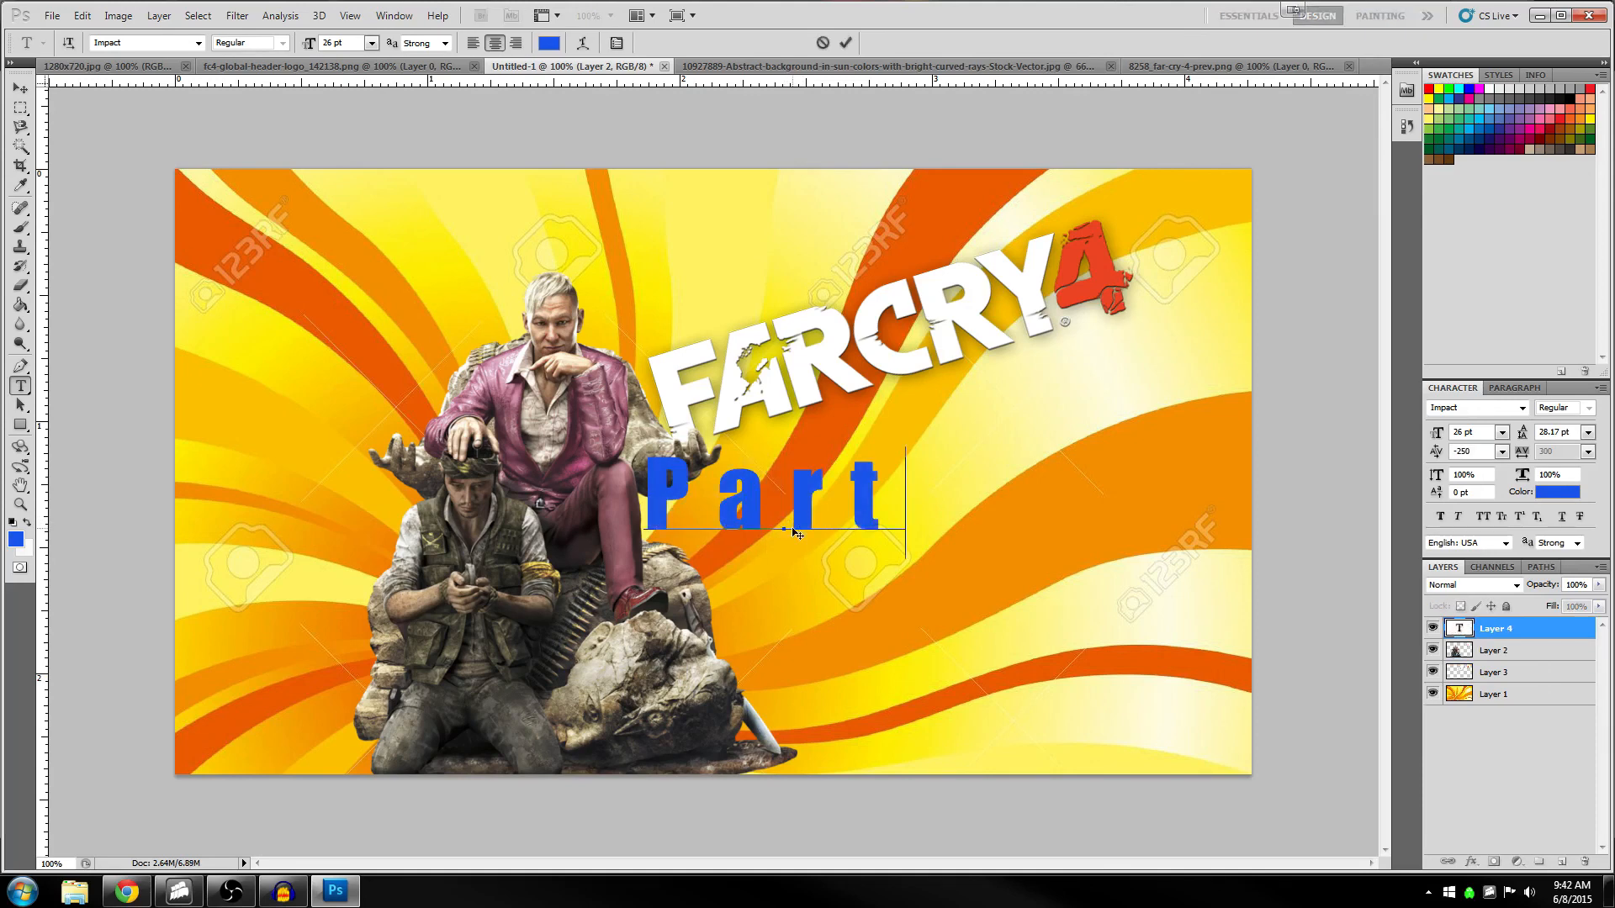
{"action": "left_click", "coordinate": [127, 891]}
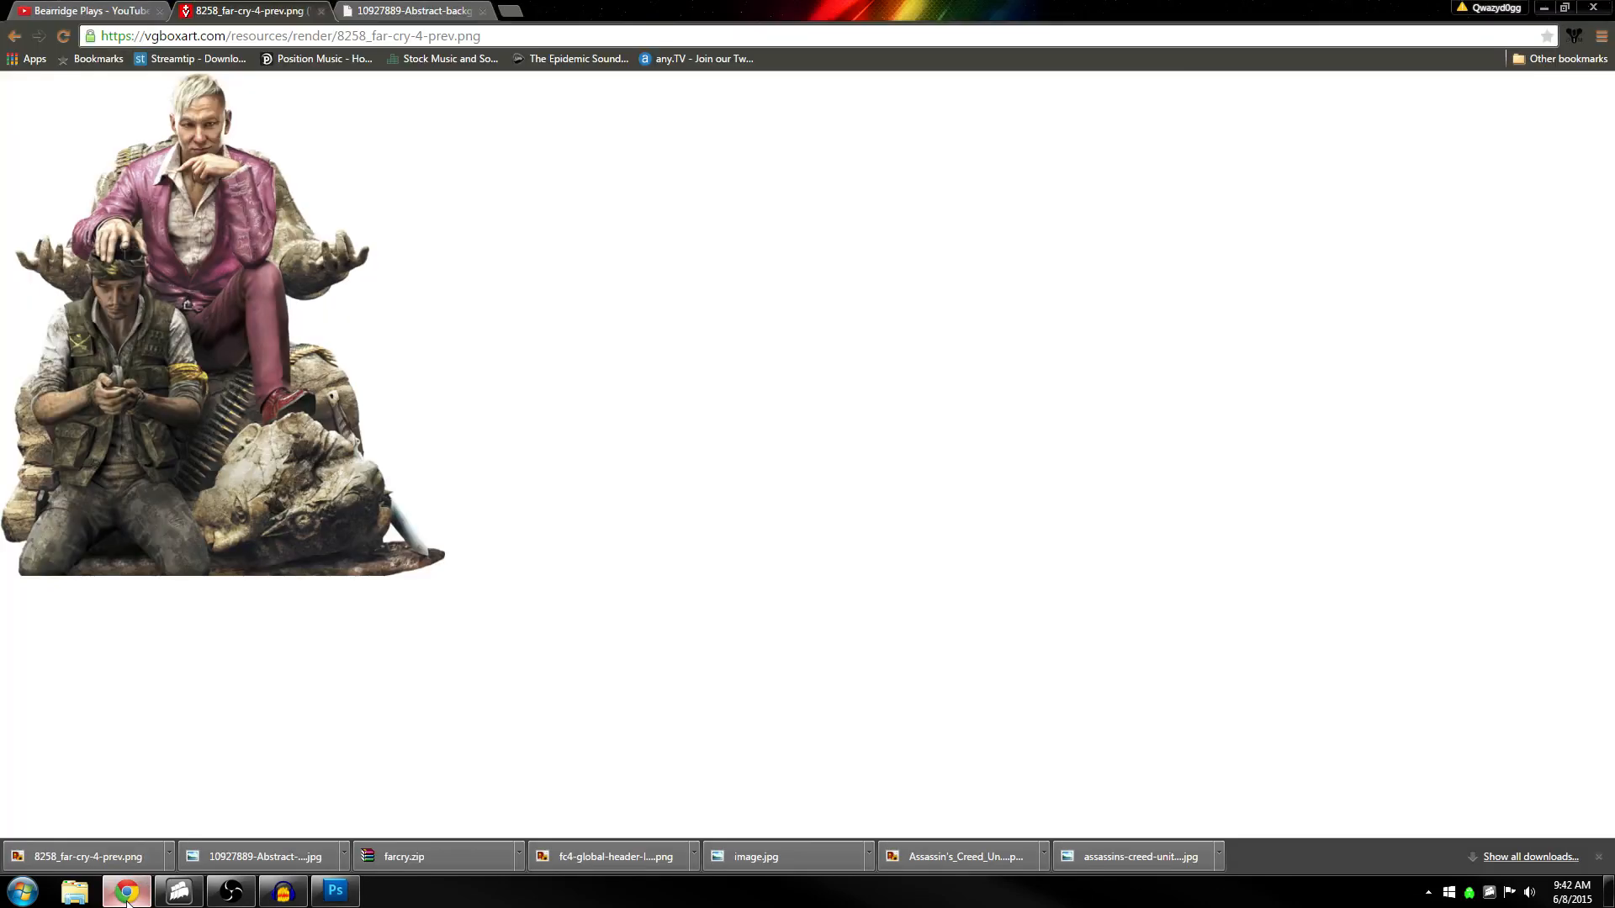
{"action": "left_click", "coordinate": [89, 9]}
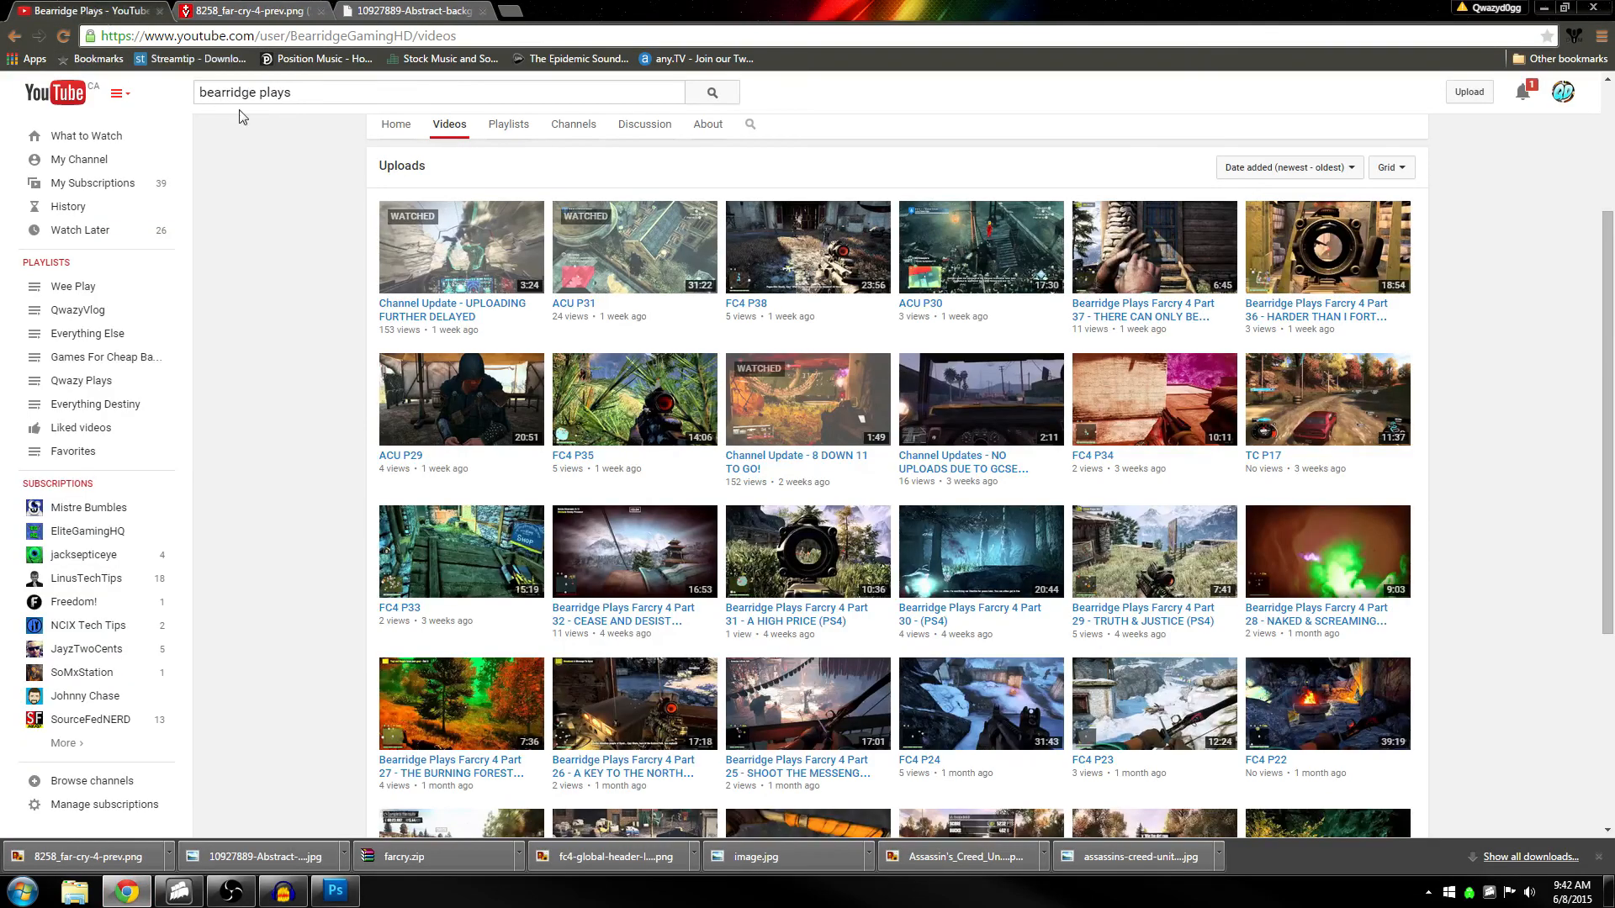
{"action": "key", "text": "alt+Tab"}
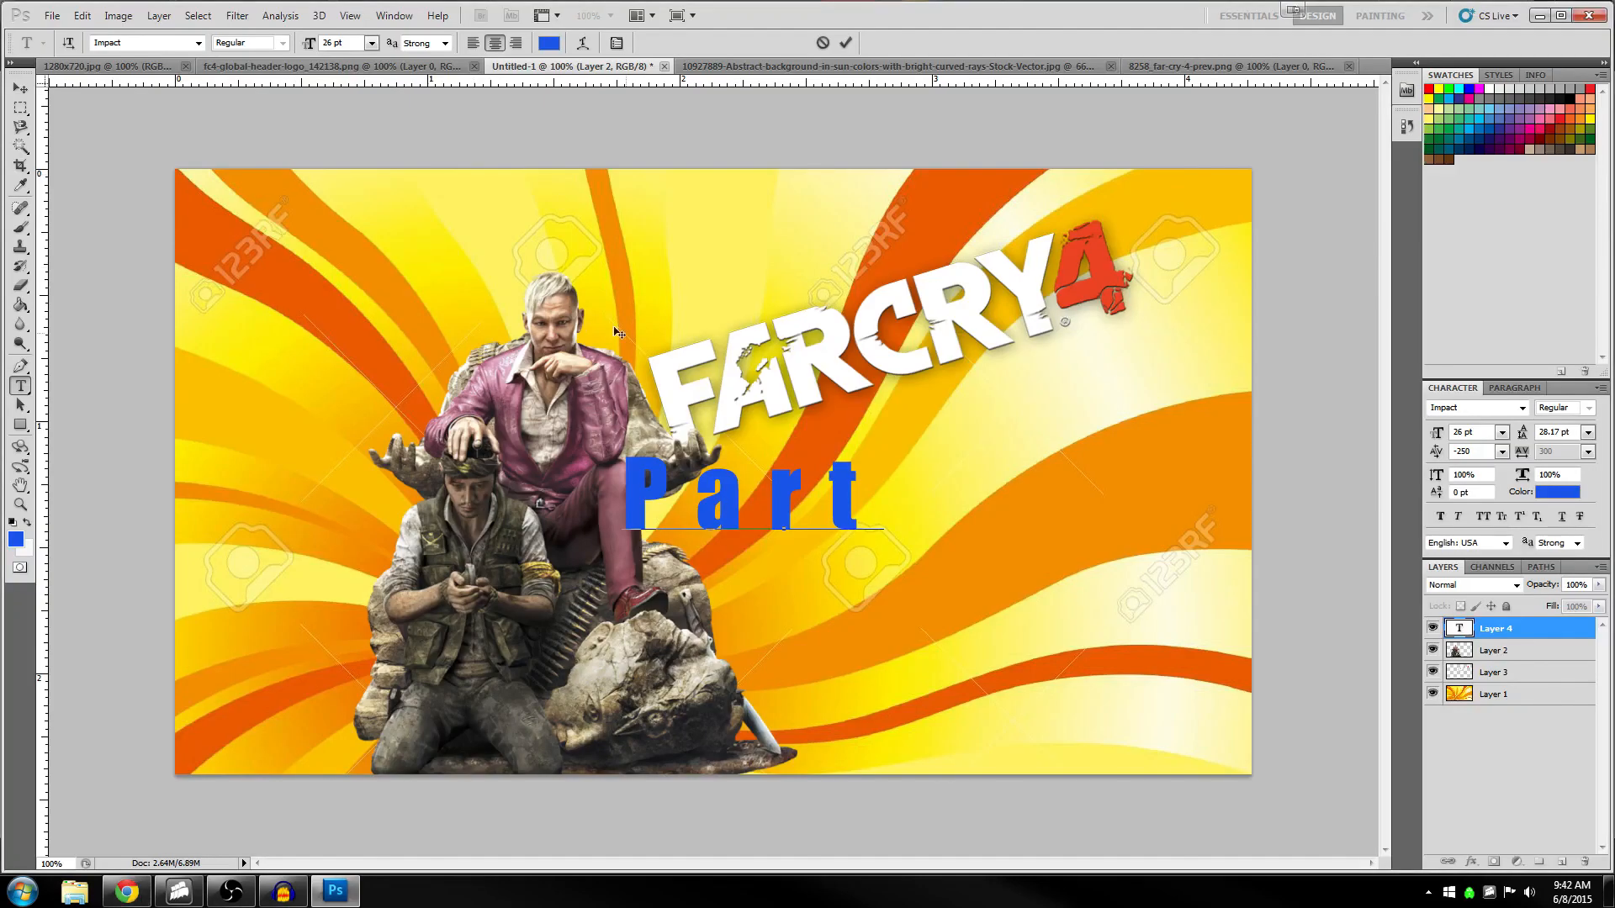
{"action": "type", "text": "38"}
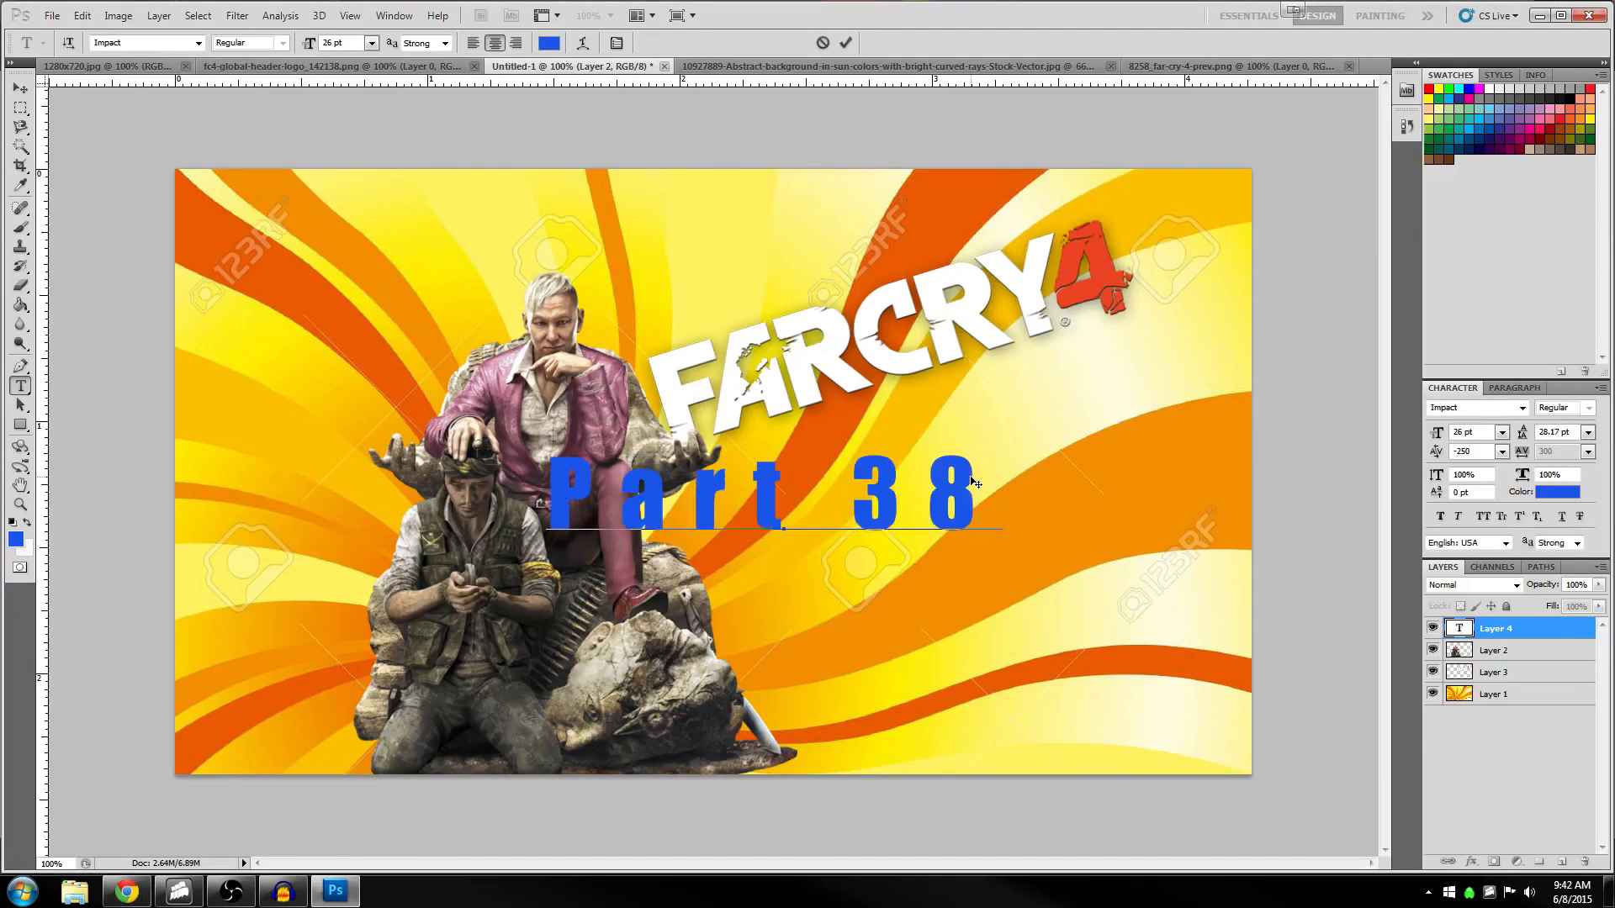
Change the font of the whole "Part 38" text to Showcard Gothic
{"action": "left_click_drag", "start_coordinate": [989, 480], "coordinate": [547, 496]}
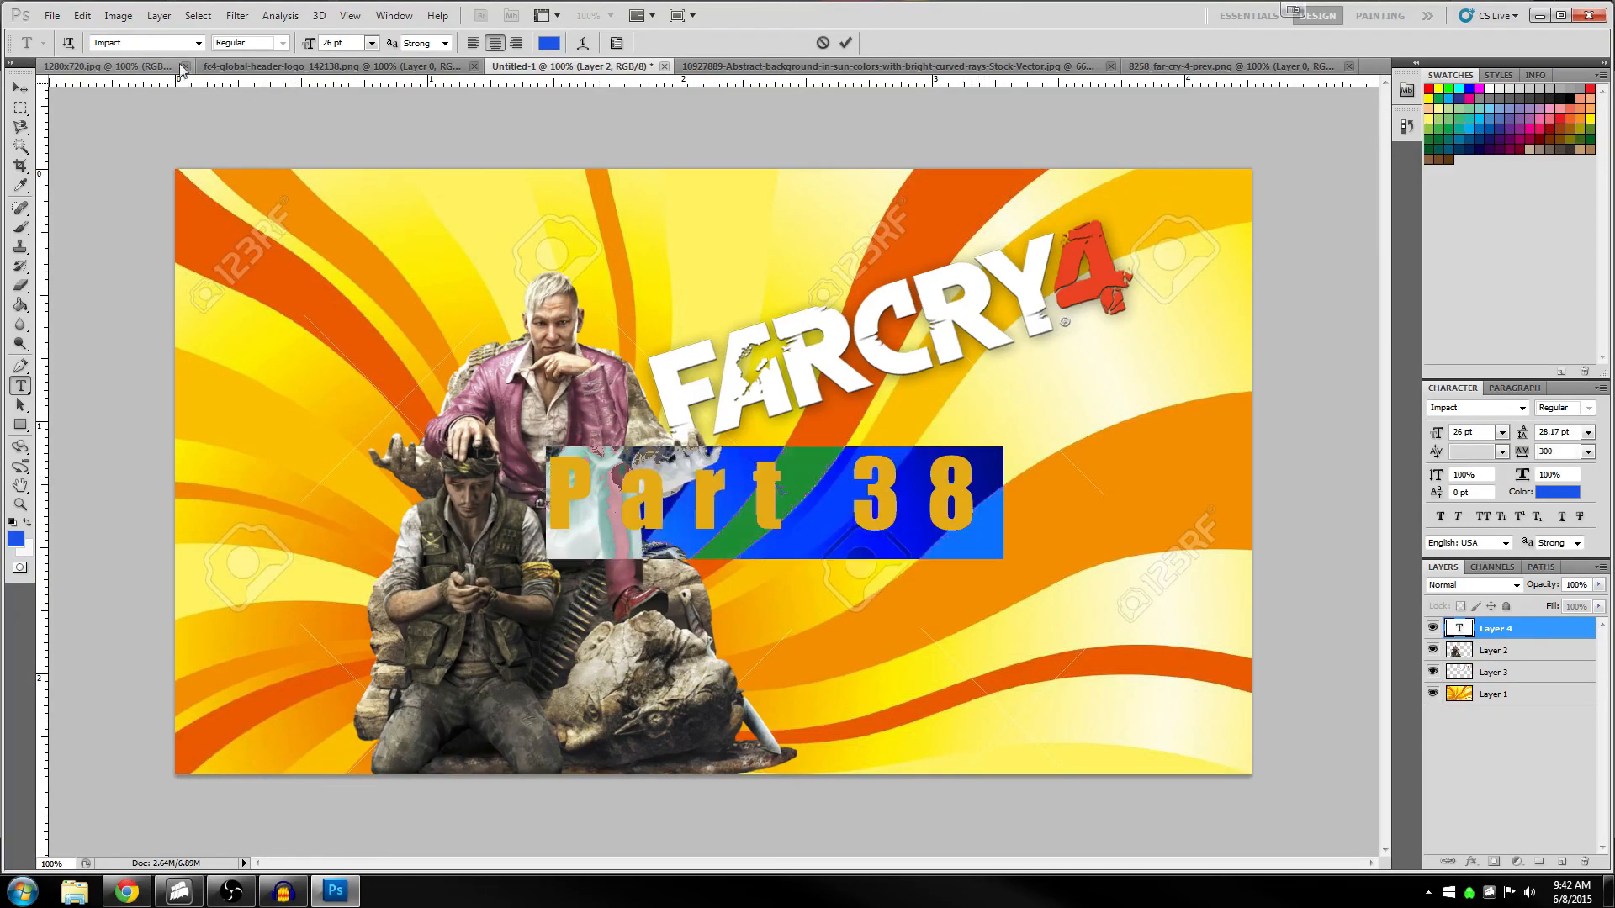
{"action": "left_click", "coordinate": [199, 43]}
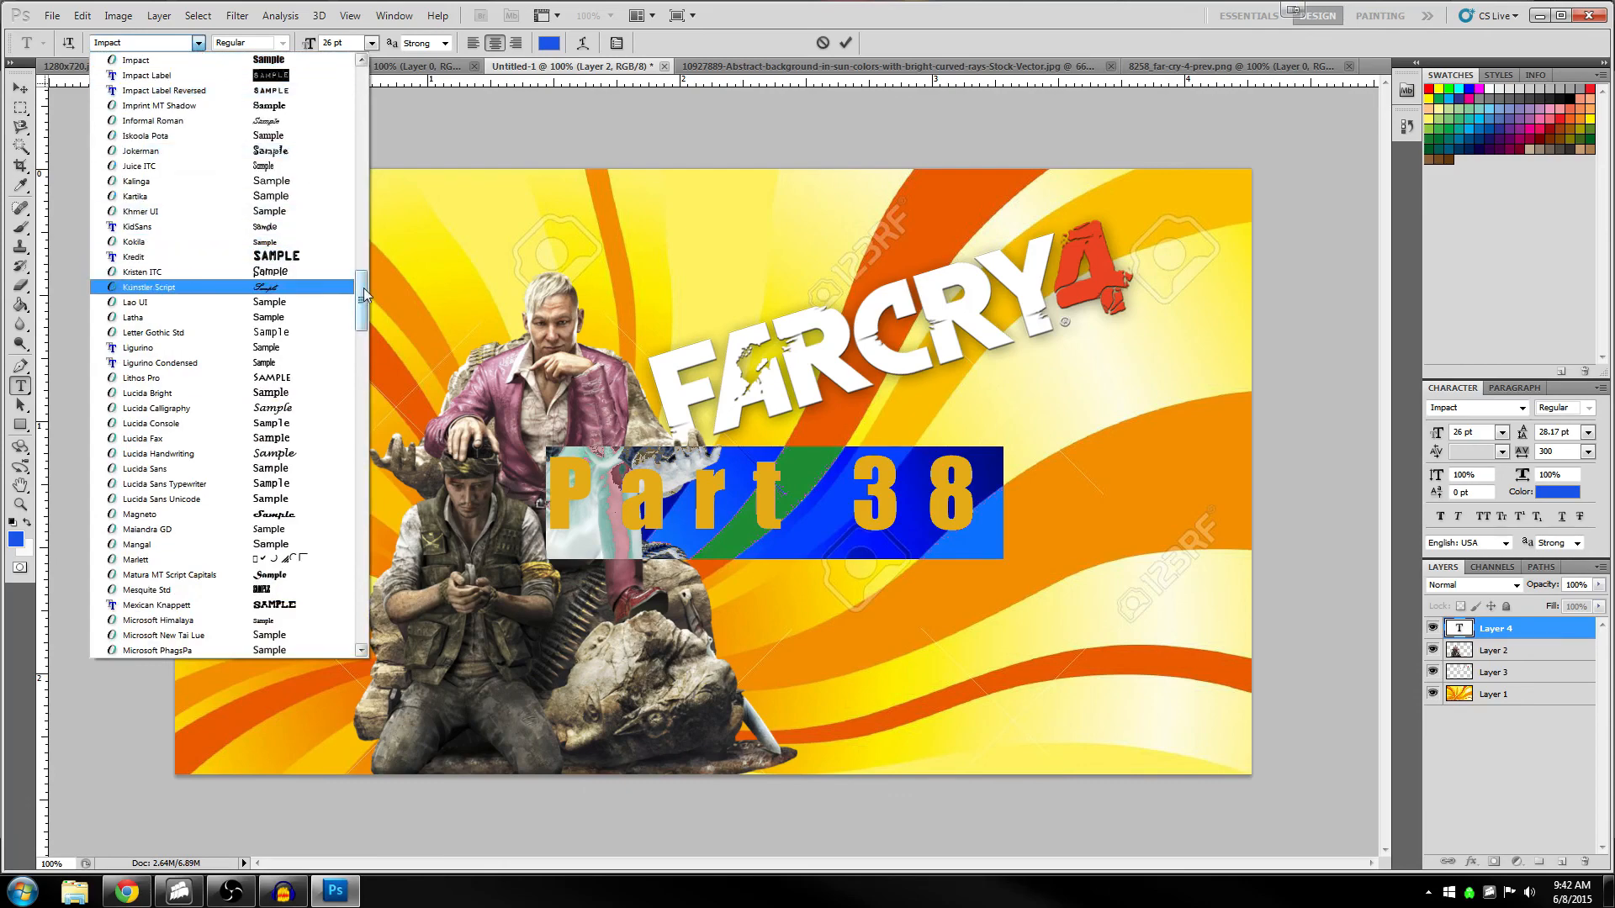
{"action": "left_click_drag", "start_coordinate": [362, 290], "coordinate": [365, 423]}
{"action": "left_click", "coordinate": [299, 423]}
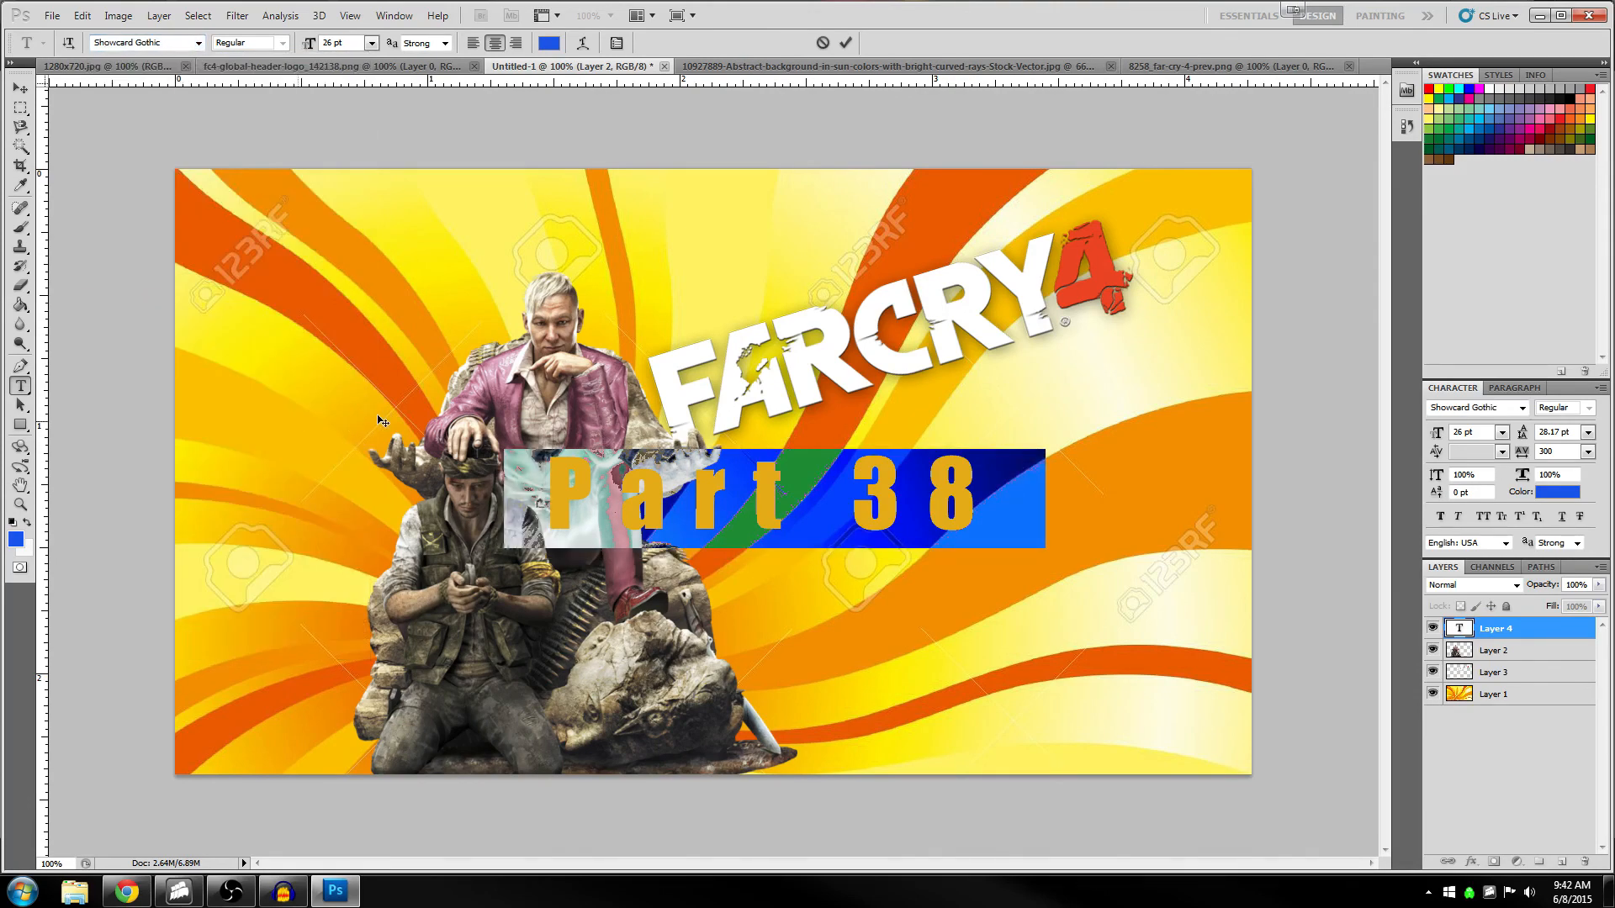
Move the "Part 38" text directly beneath the logo and tilt it about −18.5° to follow the logo's slant
{"action": "left_click", "coordinate": [20, 88]}
{"action": "left_click_drag", "start_coordinate": [697, 509], "coordinate": [957, 547]}
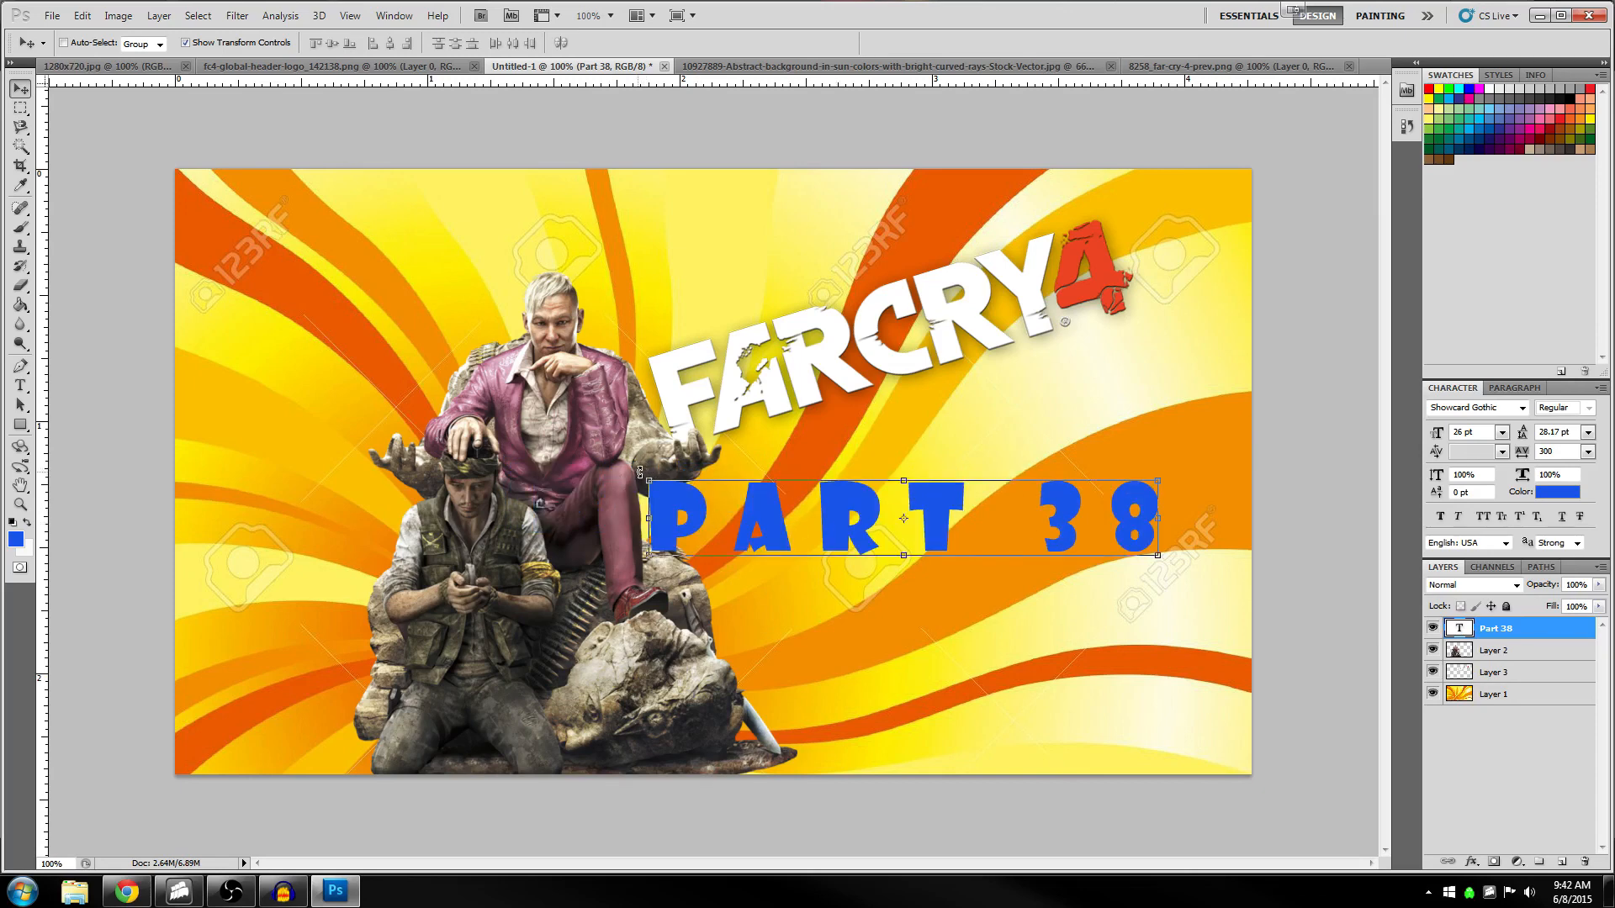
{"action": "left_click_drag", "start_coordinate": [640, 472], "coordinate": [636, 540]}
{"action": "left_click_drag", "start_coordinate": [830, 562], "coordinate": [875, 509]}
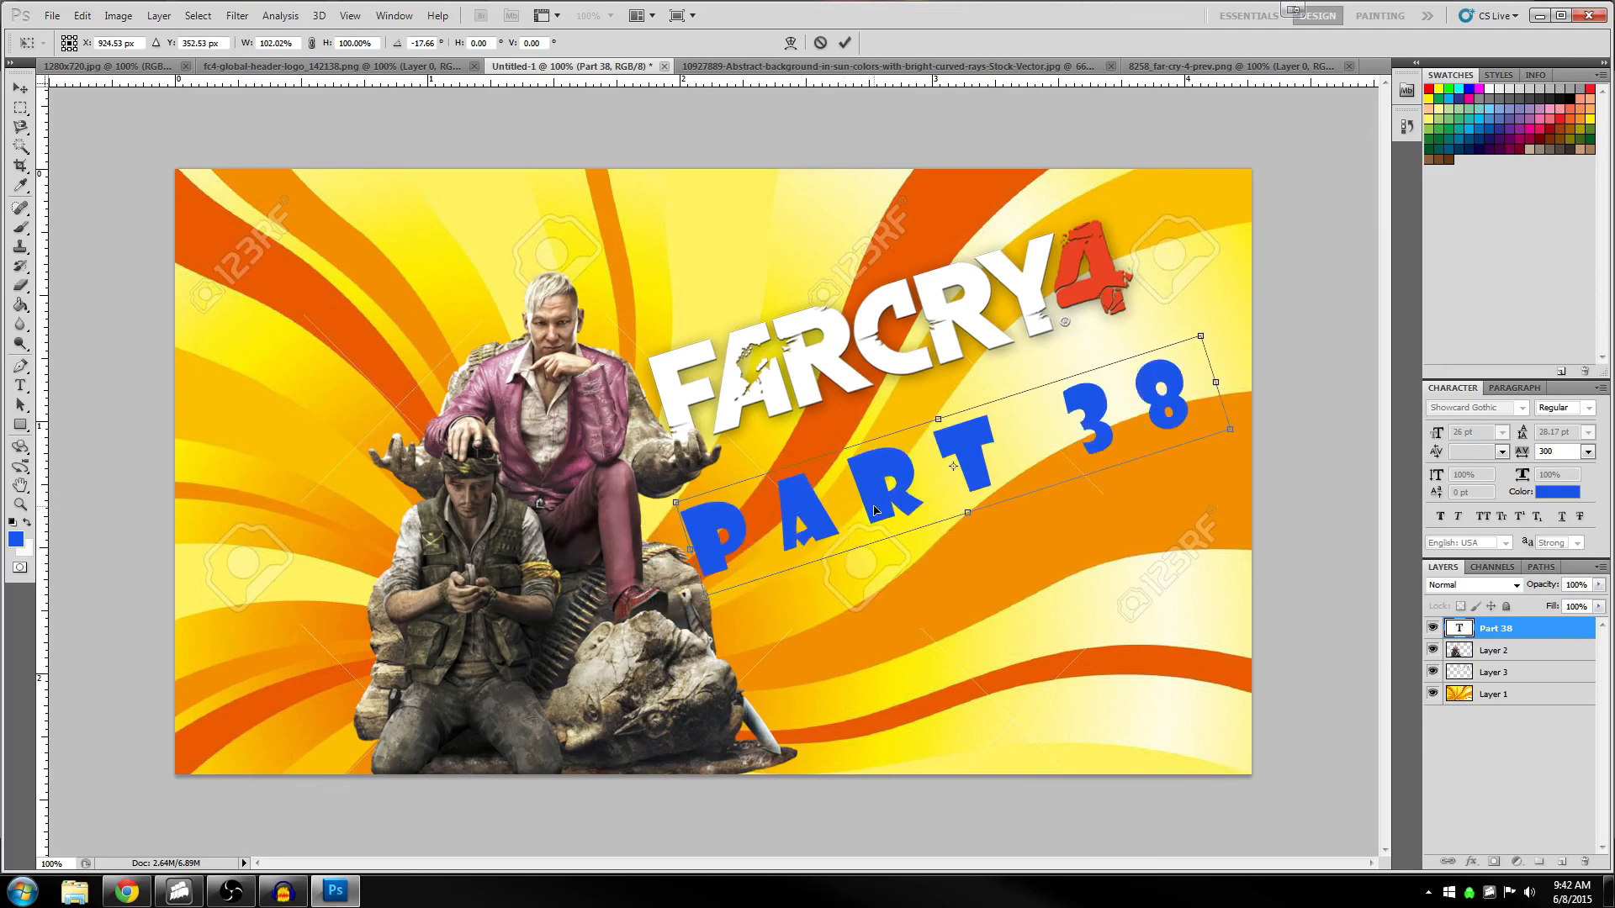
{"action": "left_click_drag", "start_coordinate": [663, 490], "coordinate": [661, 494]}
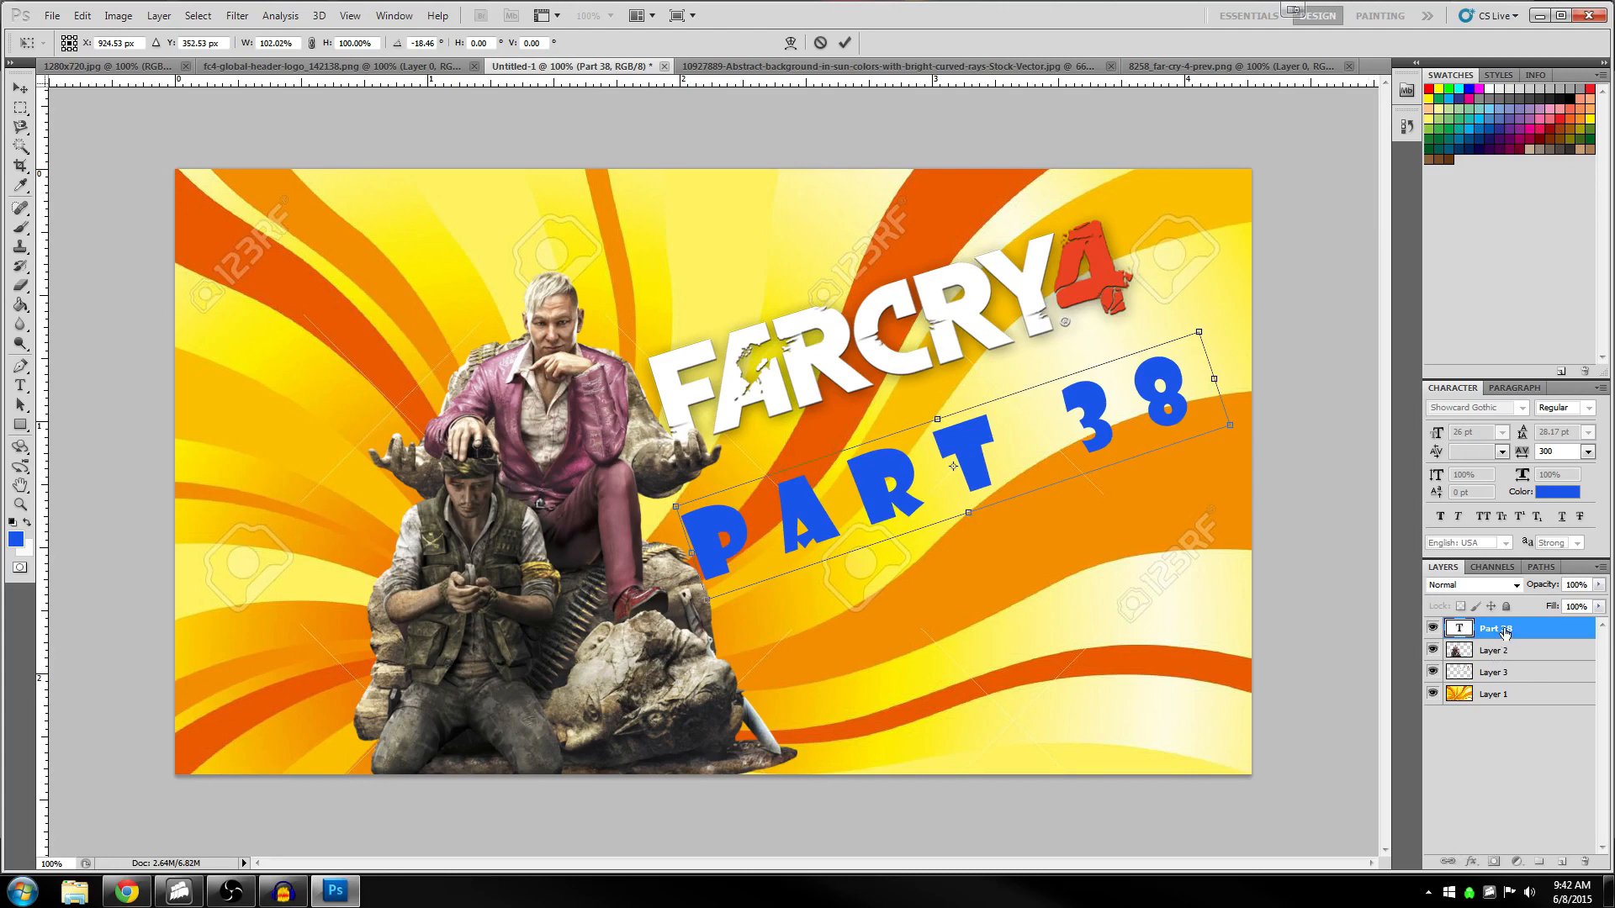
{"action": "key", "text": "Return"}
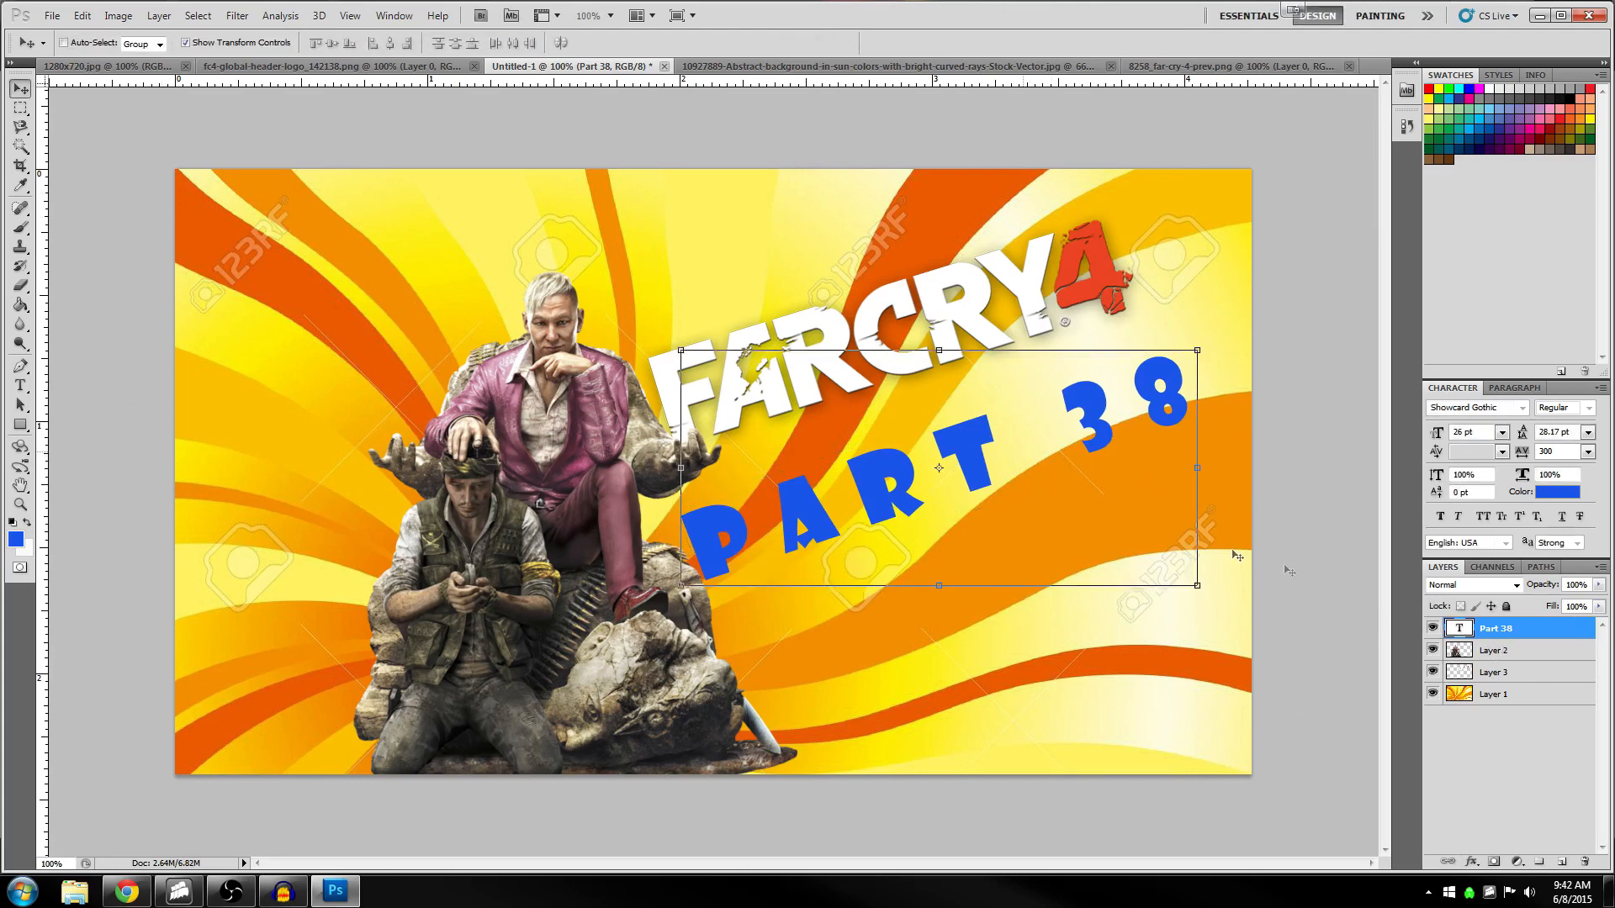
Give the "Part 38" text a 10 px black outside stroke and a drop shadow with a 158° angle and 29 px distance
{"action": "left_click", "coordinate": [1471, 863]}
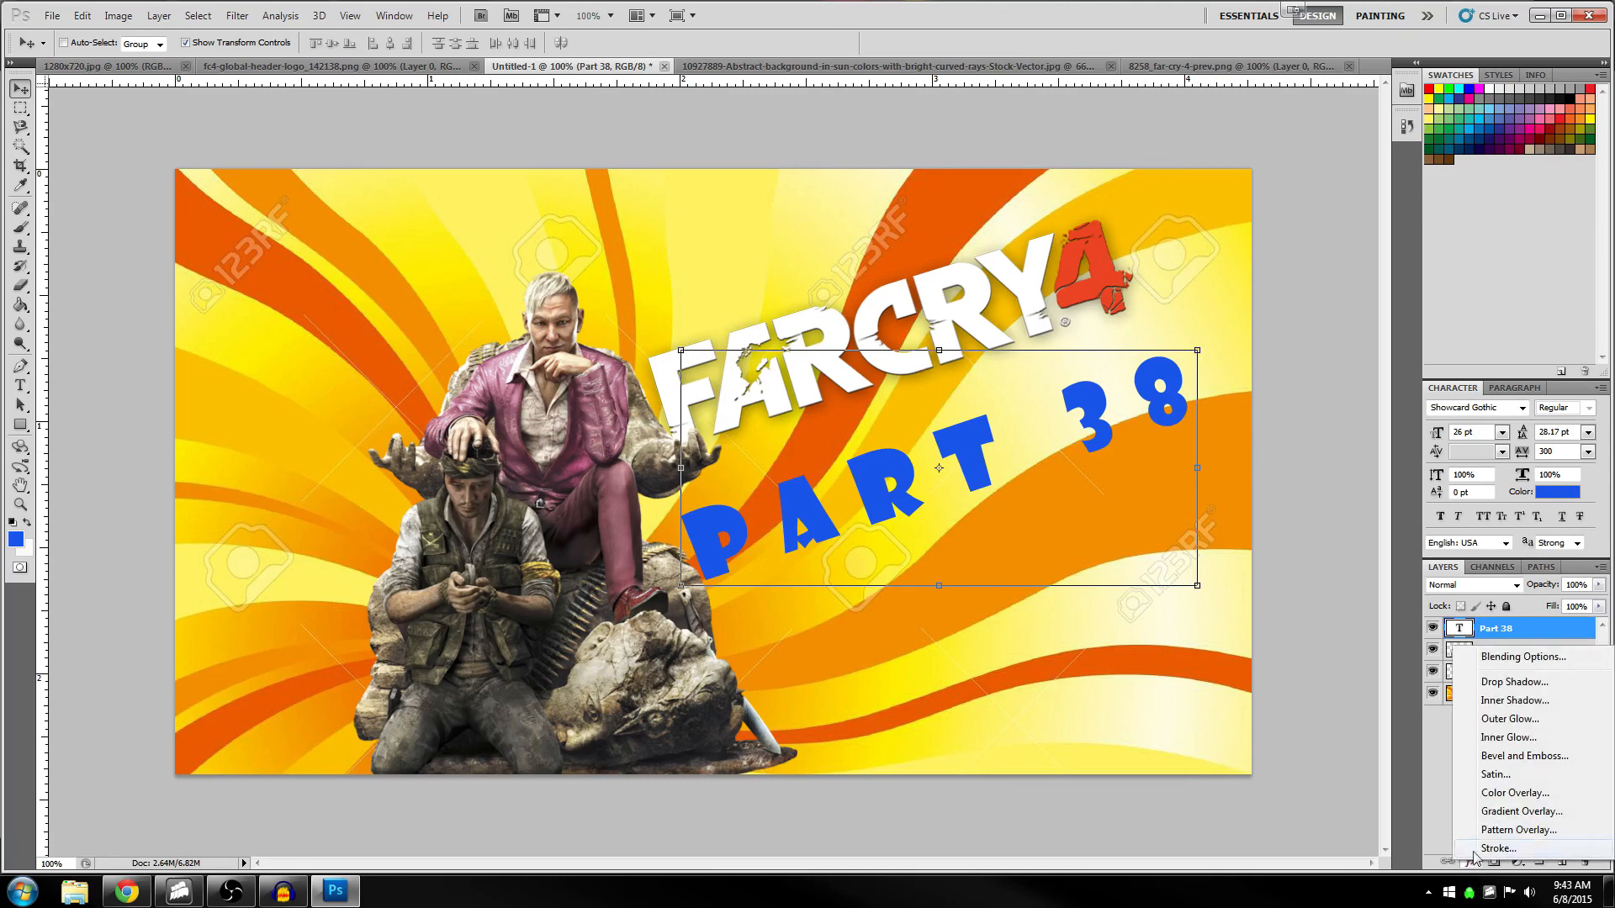
{"action": "left_click", "coordinate": [1519, 849]}
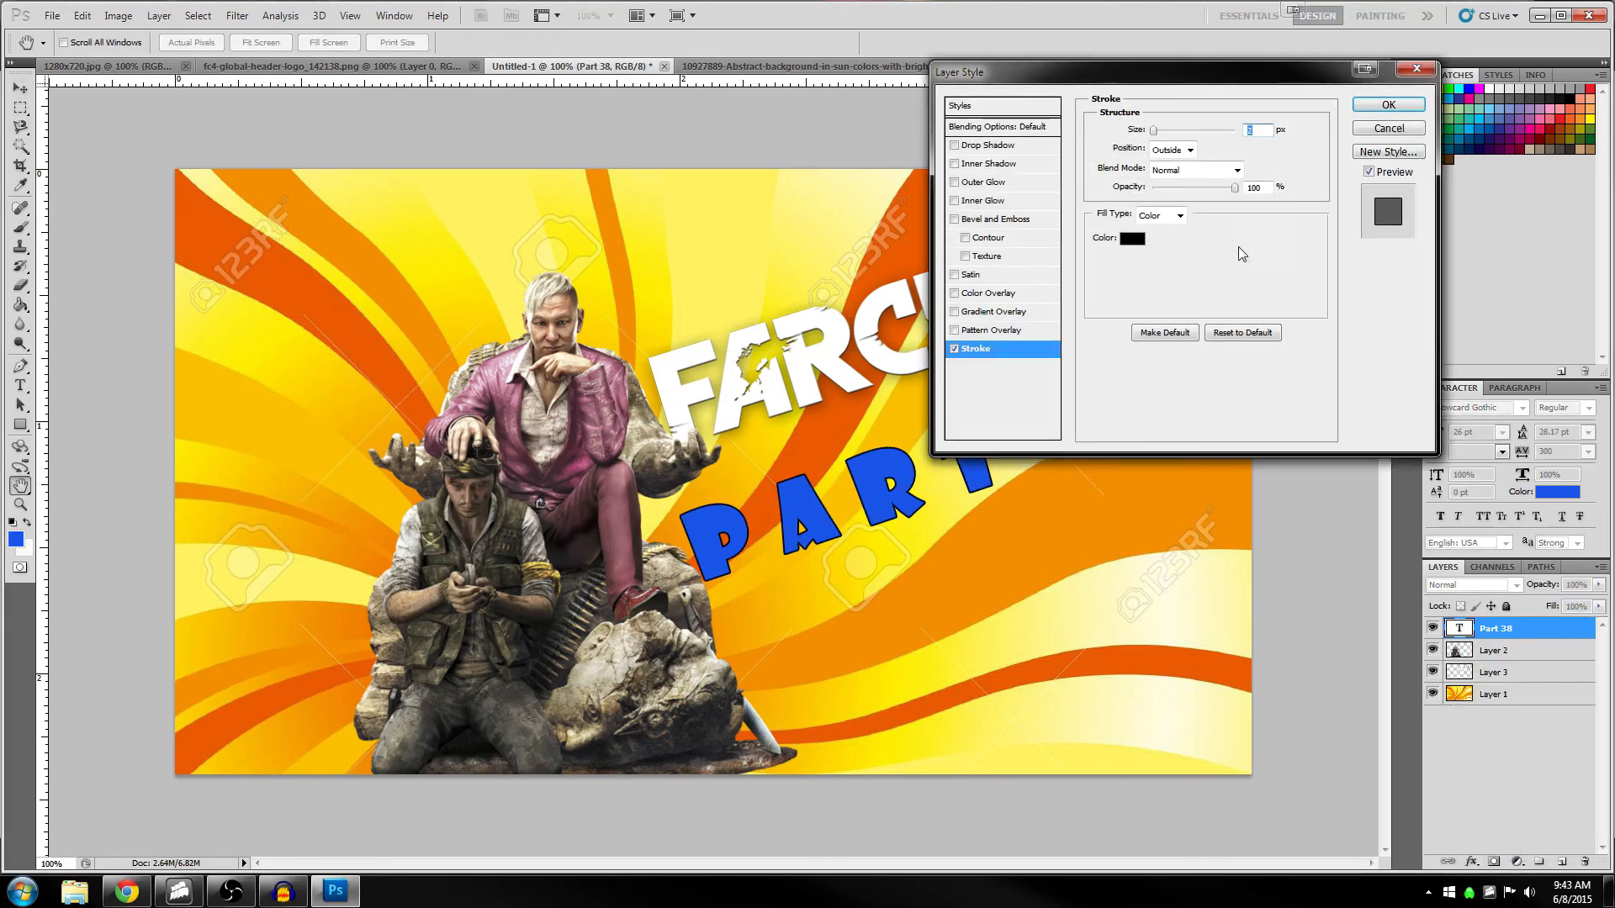
{"action": "left_click_drag", "start_coordinate": [1154, 131], "coordinate": [1159, 133]}
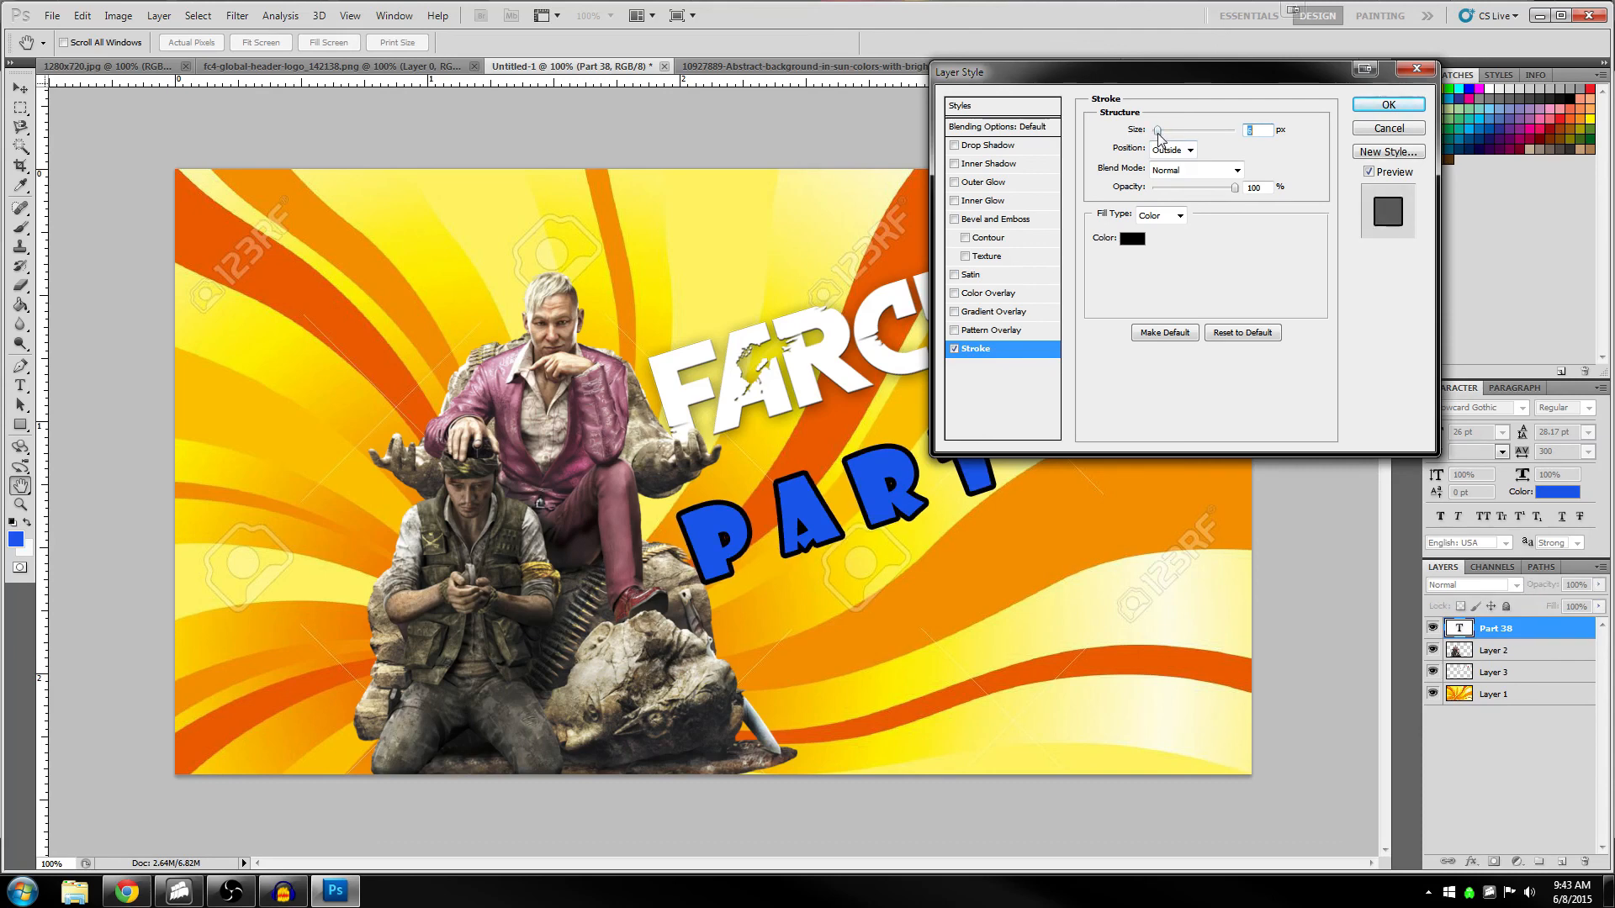
{"action": "left_click_drag", "start_coordinate": [1159, 133], "coordinate": [1160, 133]}
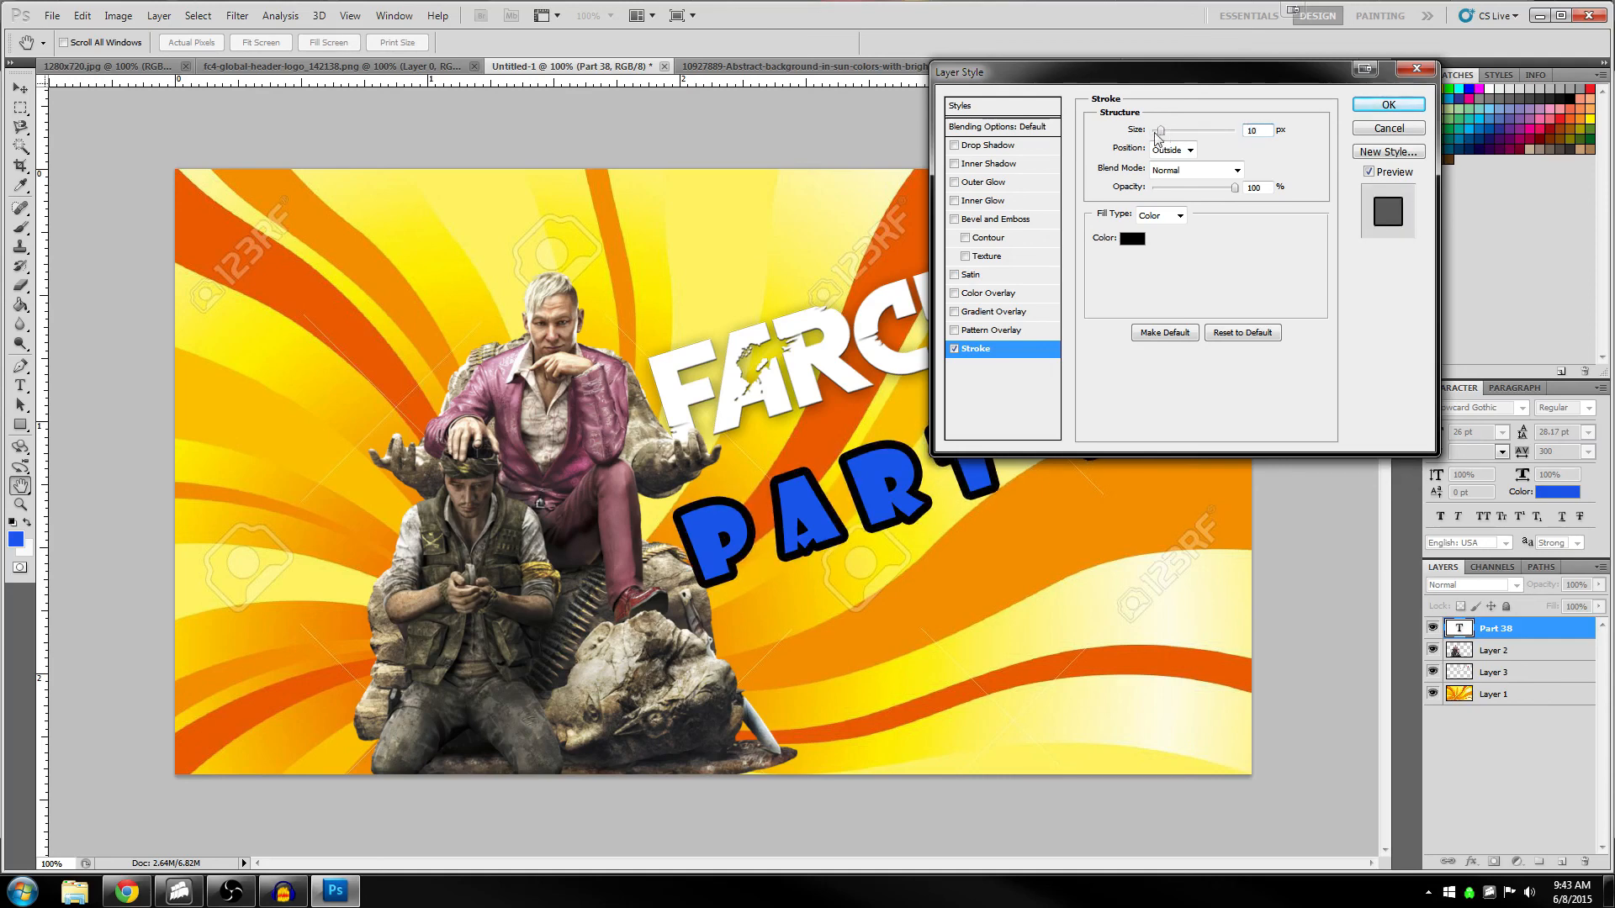
{"action": "left_click", "coordinate": [1027, 148]}
{"action": "mouse_move", "coordinate": [1155, 209]}
{"action": "left_mouse_down"}
{"action": "mouse_move", "coordinate": [1181, 208]}
{"action": "mouse_move", "coordinate": [1155, 178]}
{"action": "left_mouse_up"}
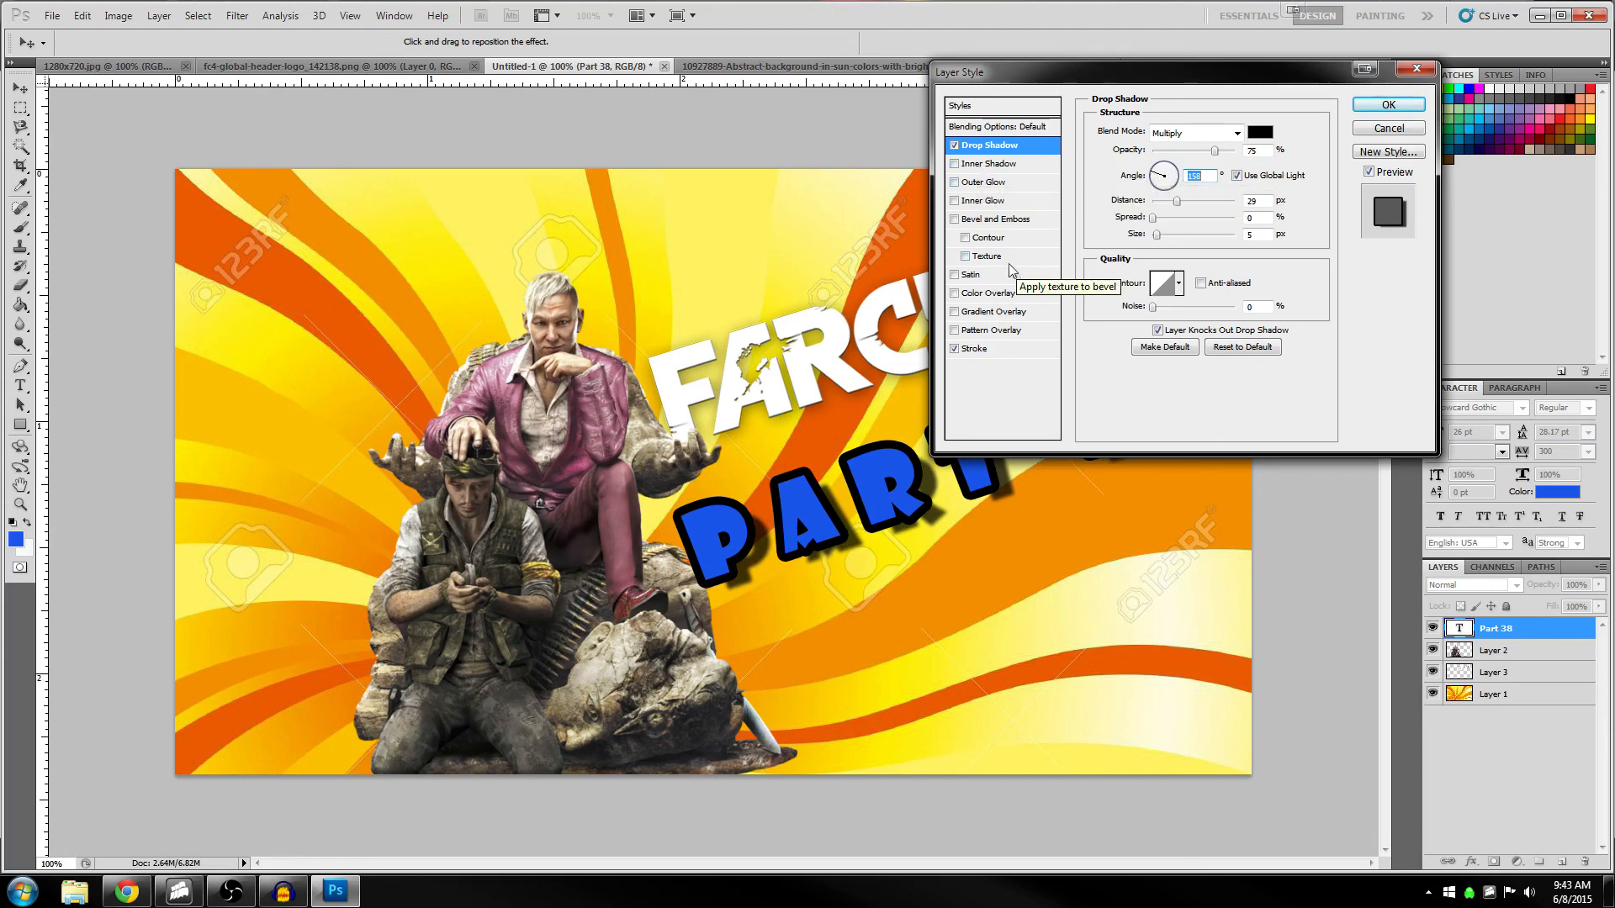
Enable Bevel and Emboss and a red Color Overlay on the "Part 38" text, leaving Inner Glow off
{"action": "left_click", "coordinate": [955, 201]}
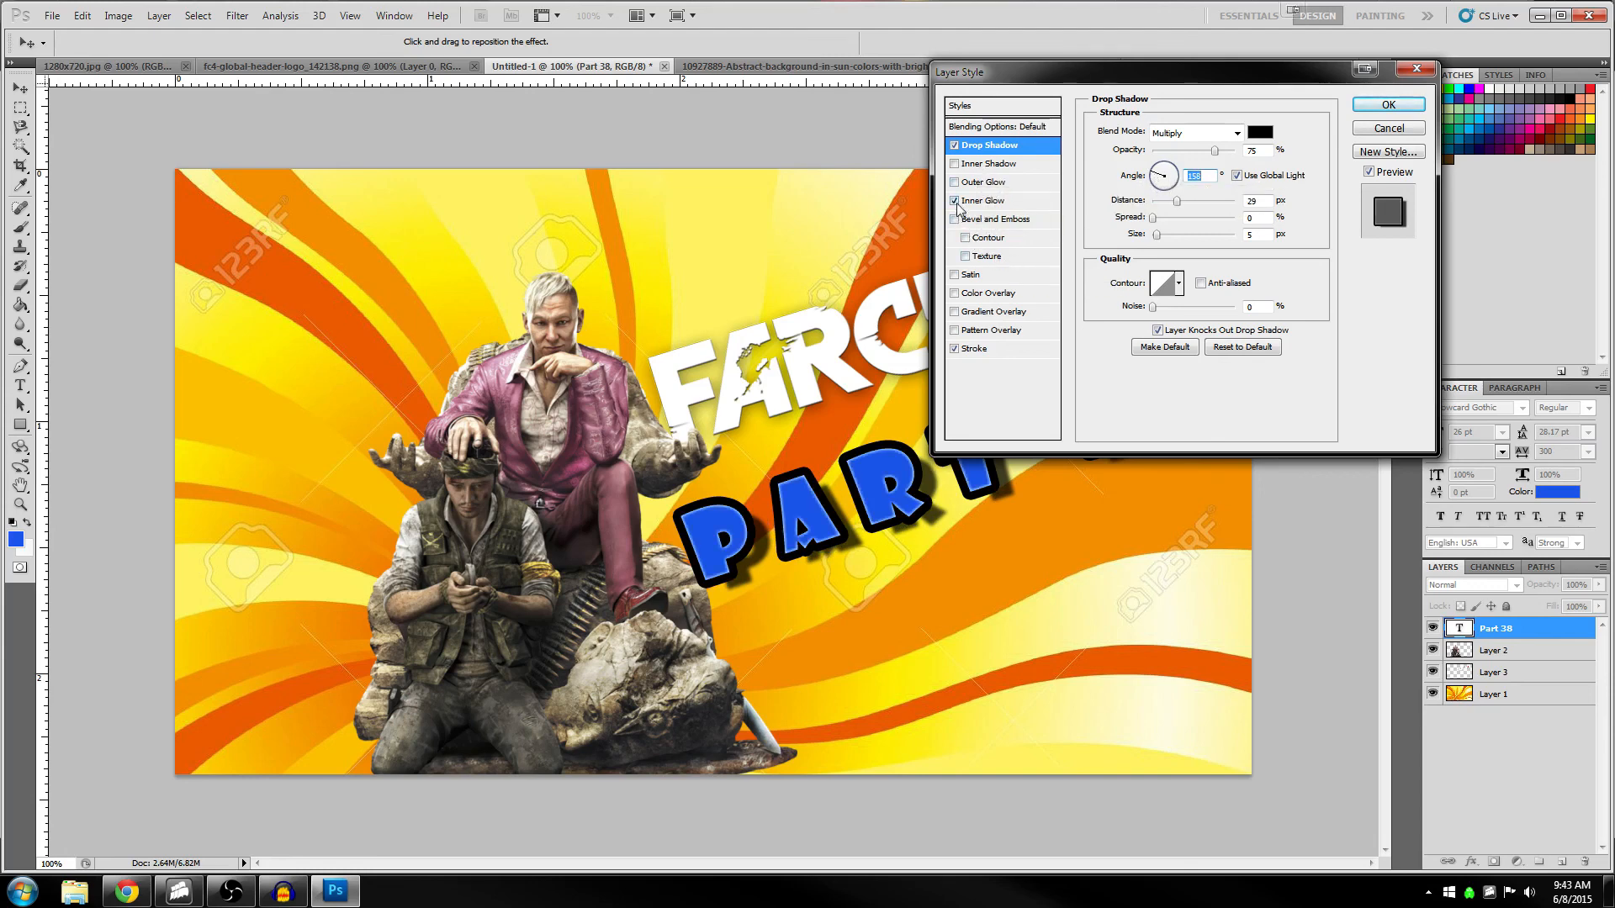
{"action": "left_click", "coordinate": [955, 200]}
{"action": "left_click", "coordinate": [954, 218]}
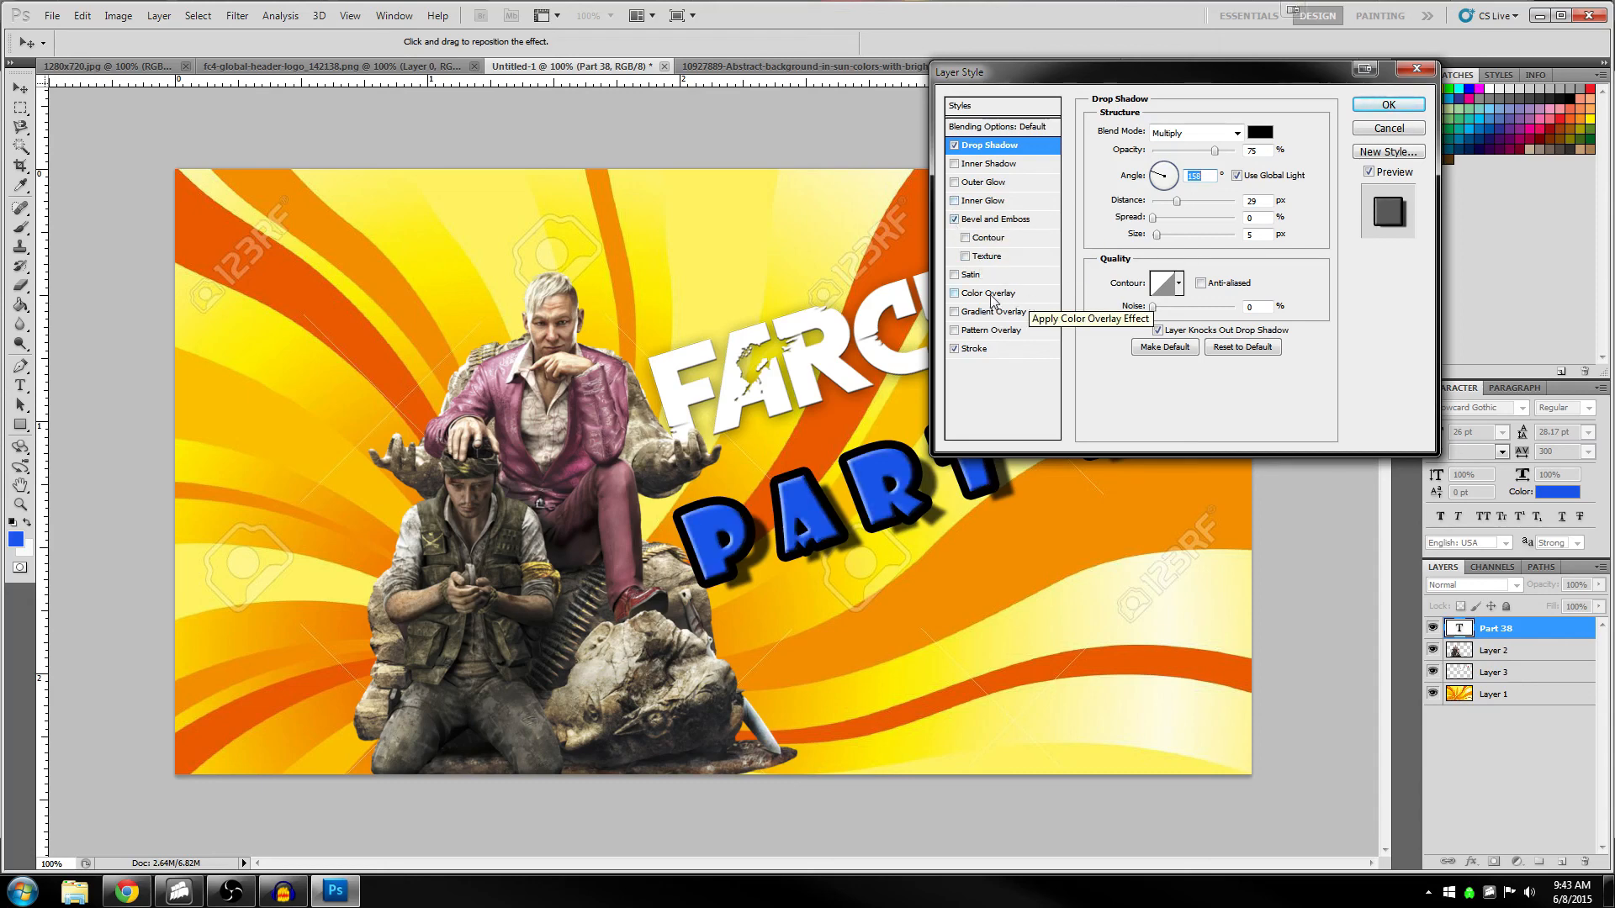
{"action": "left_click", "coordinate": [954, 293]}
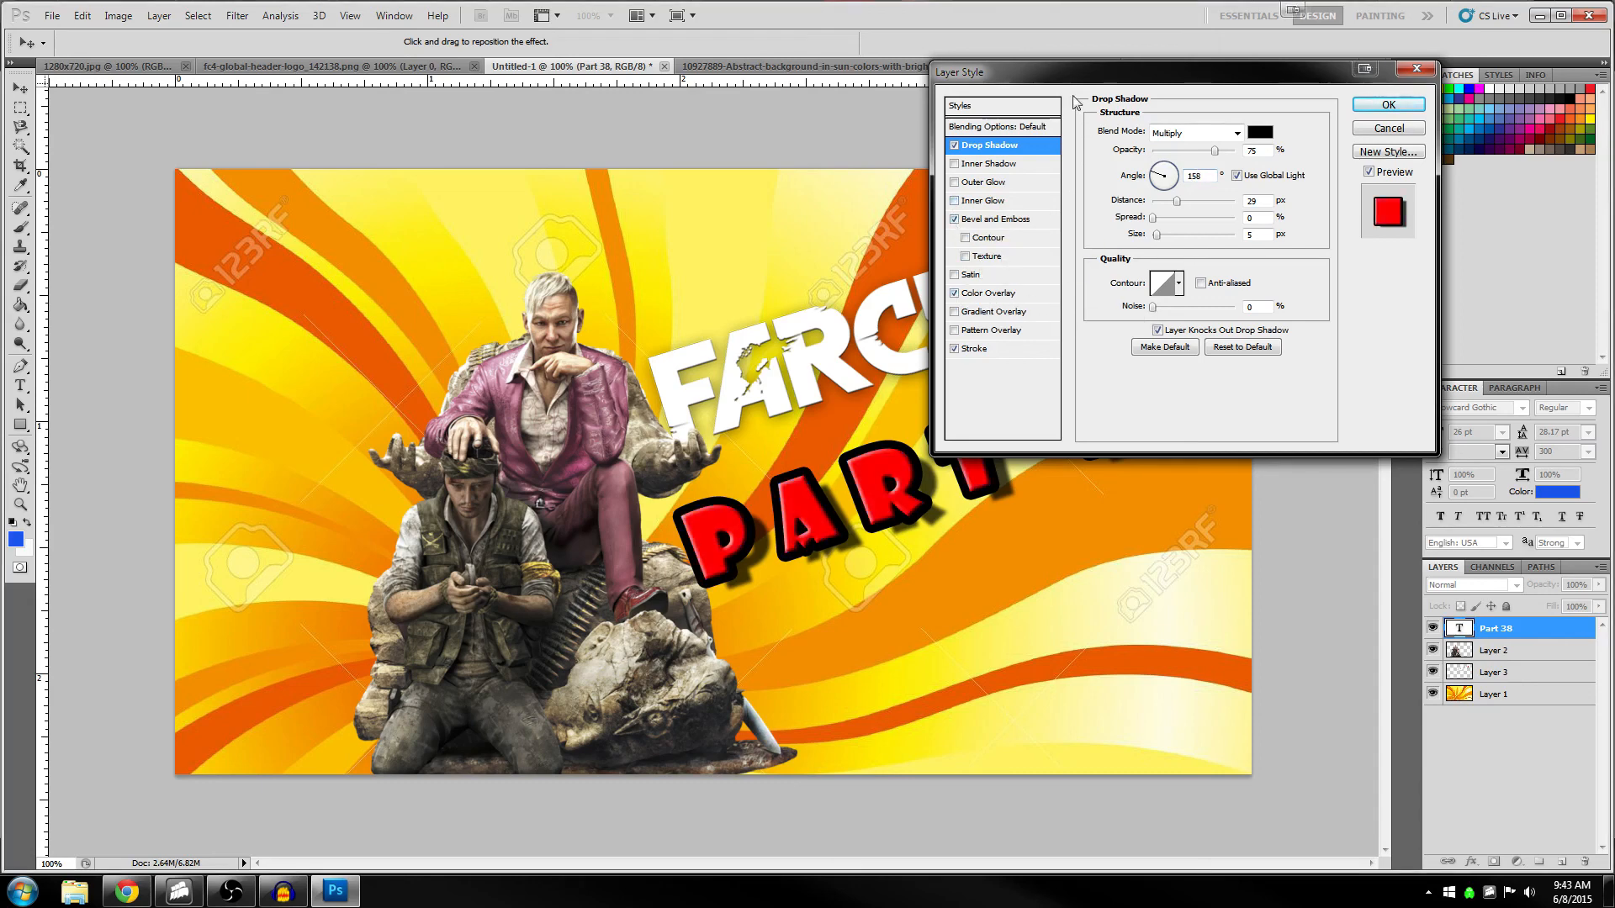
Try a yellow sampled from the background as the drop shadow color, and set it back to black
{"action": "left_click_drag", "start_coordinate": [1074, 81], "coordinate": [1194, 73]}
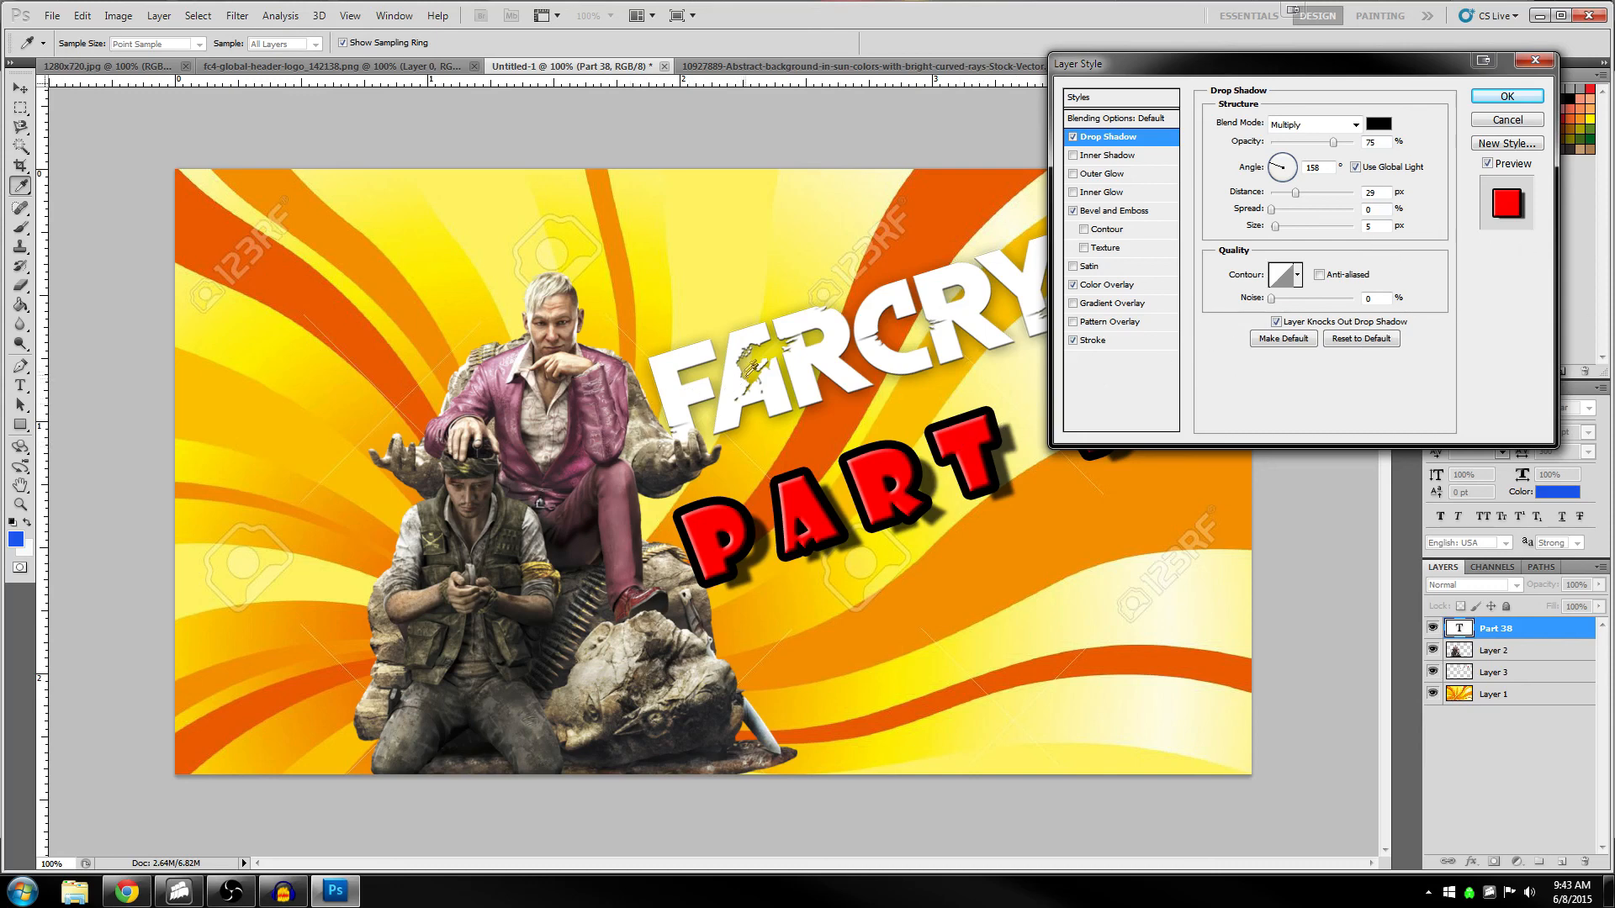
{"action": "left_click", "coordinate": [655, 328]}
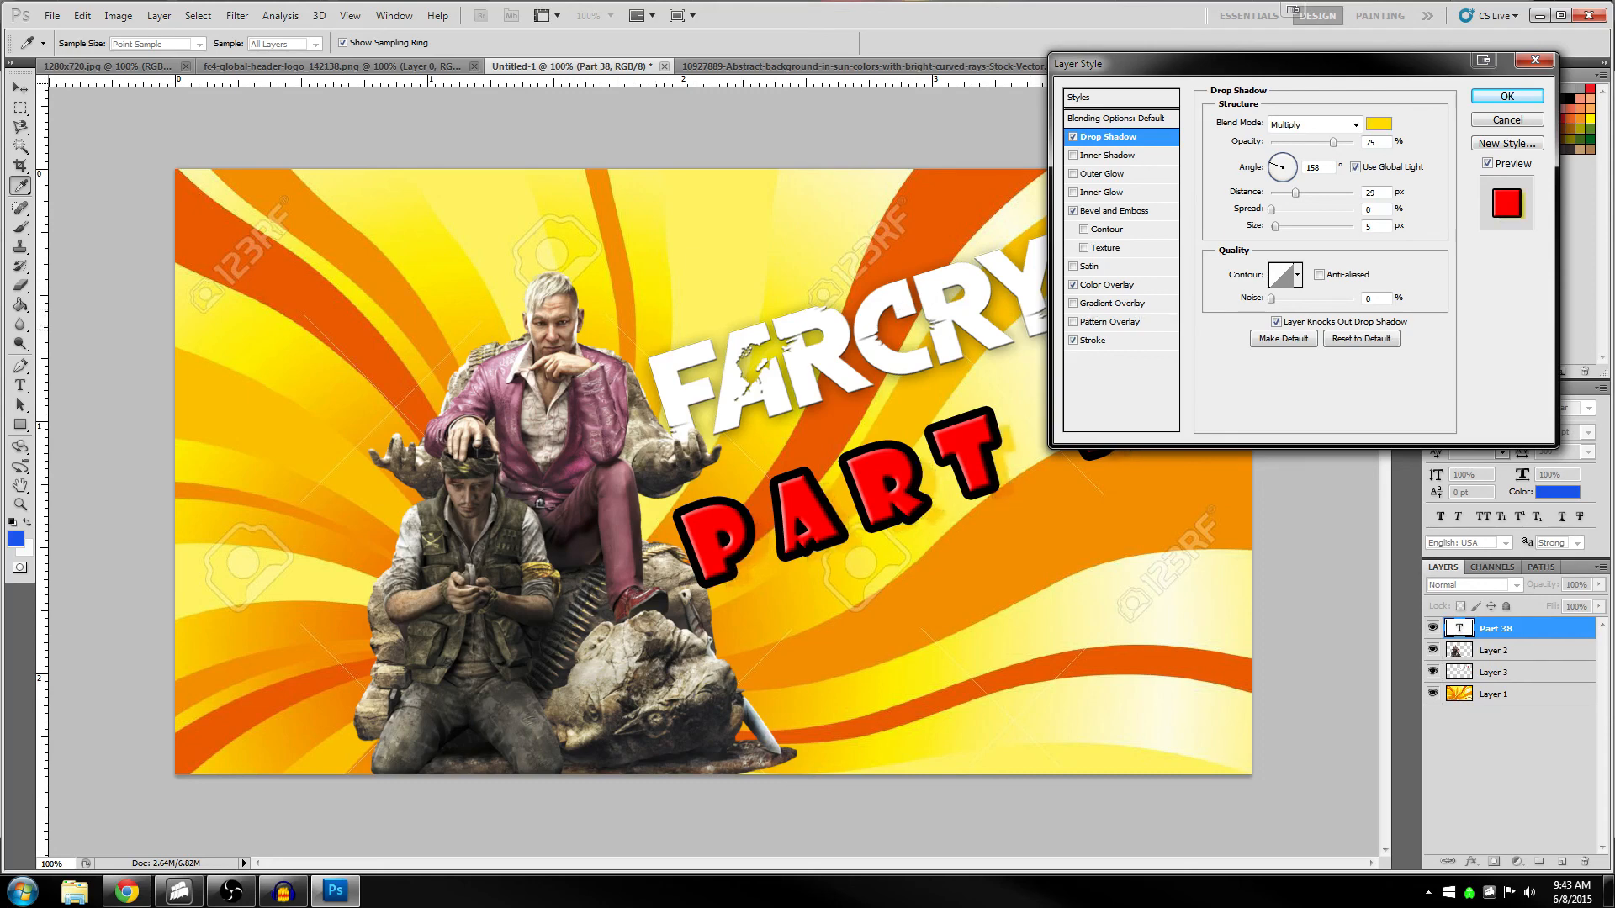
{"action": "key", "text": "Return"}
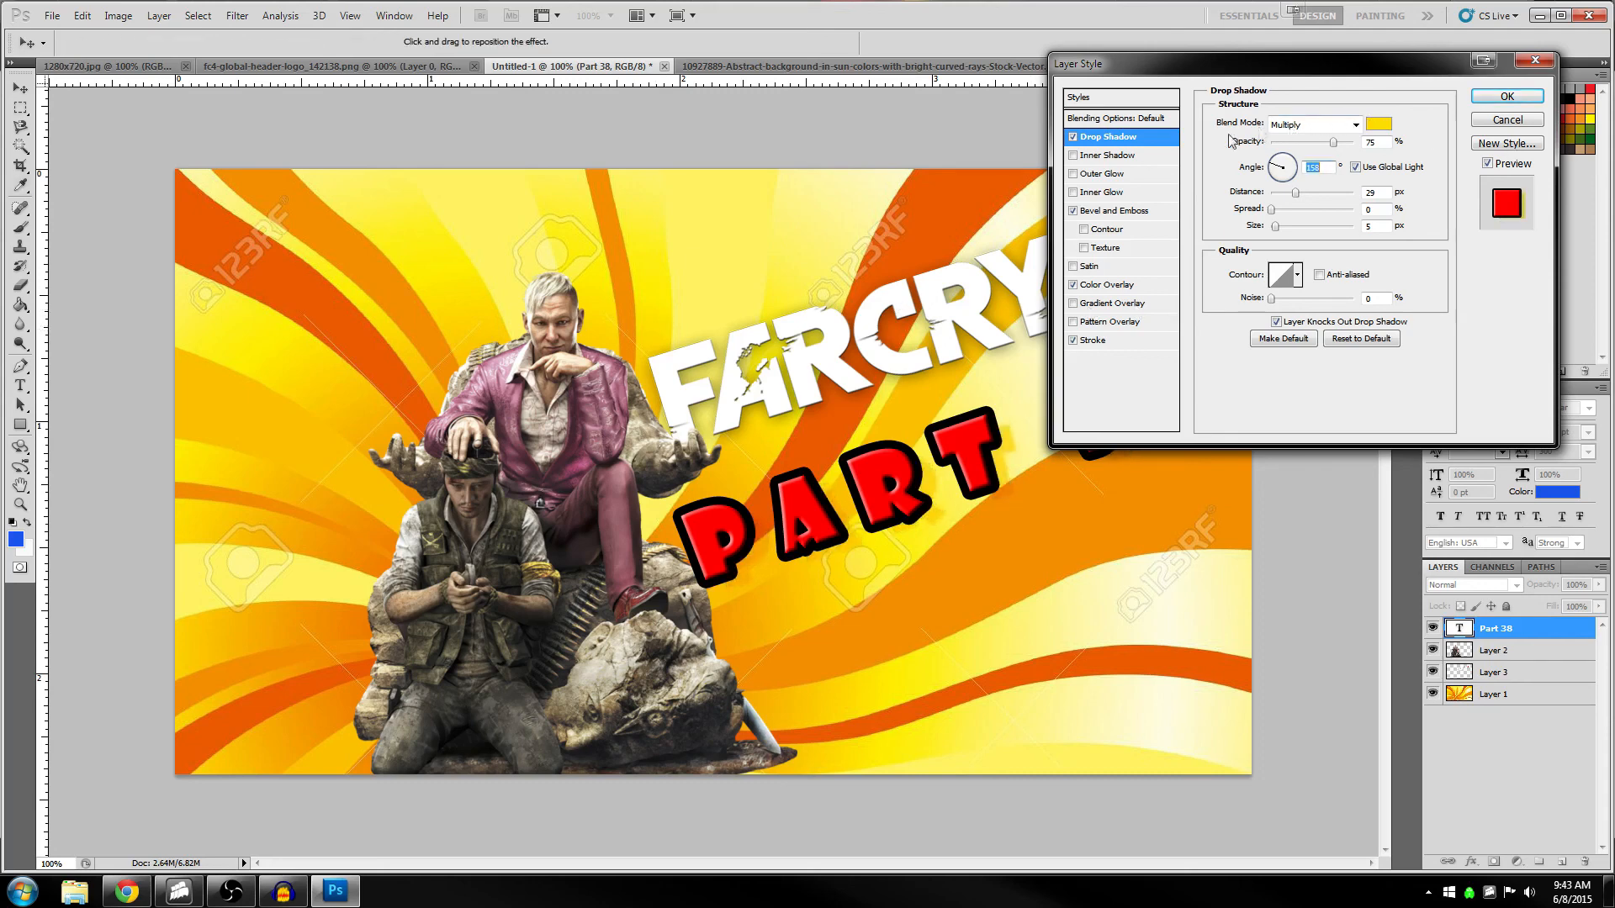
{"action": "left_click", "coordinate": [1379, 126]}
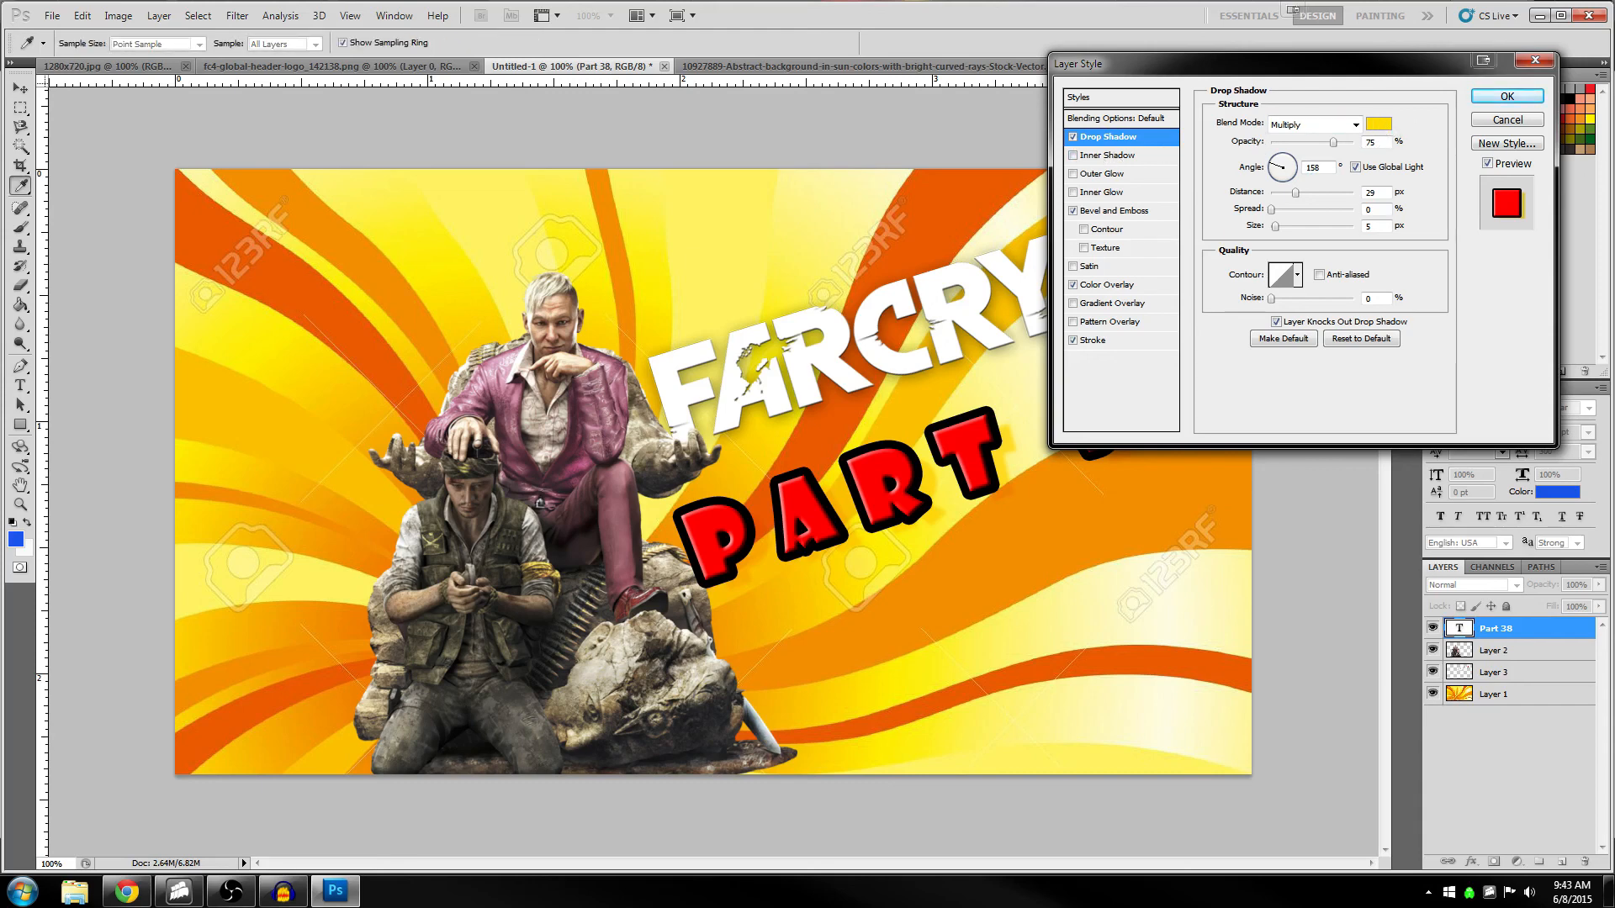
{"action": "left_click", "coordinate": [910, 262]}
{"action": "key", "text": "Return"}
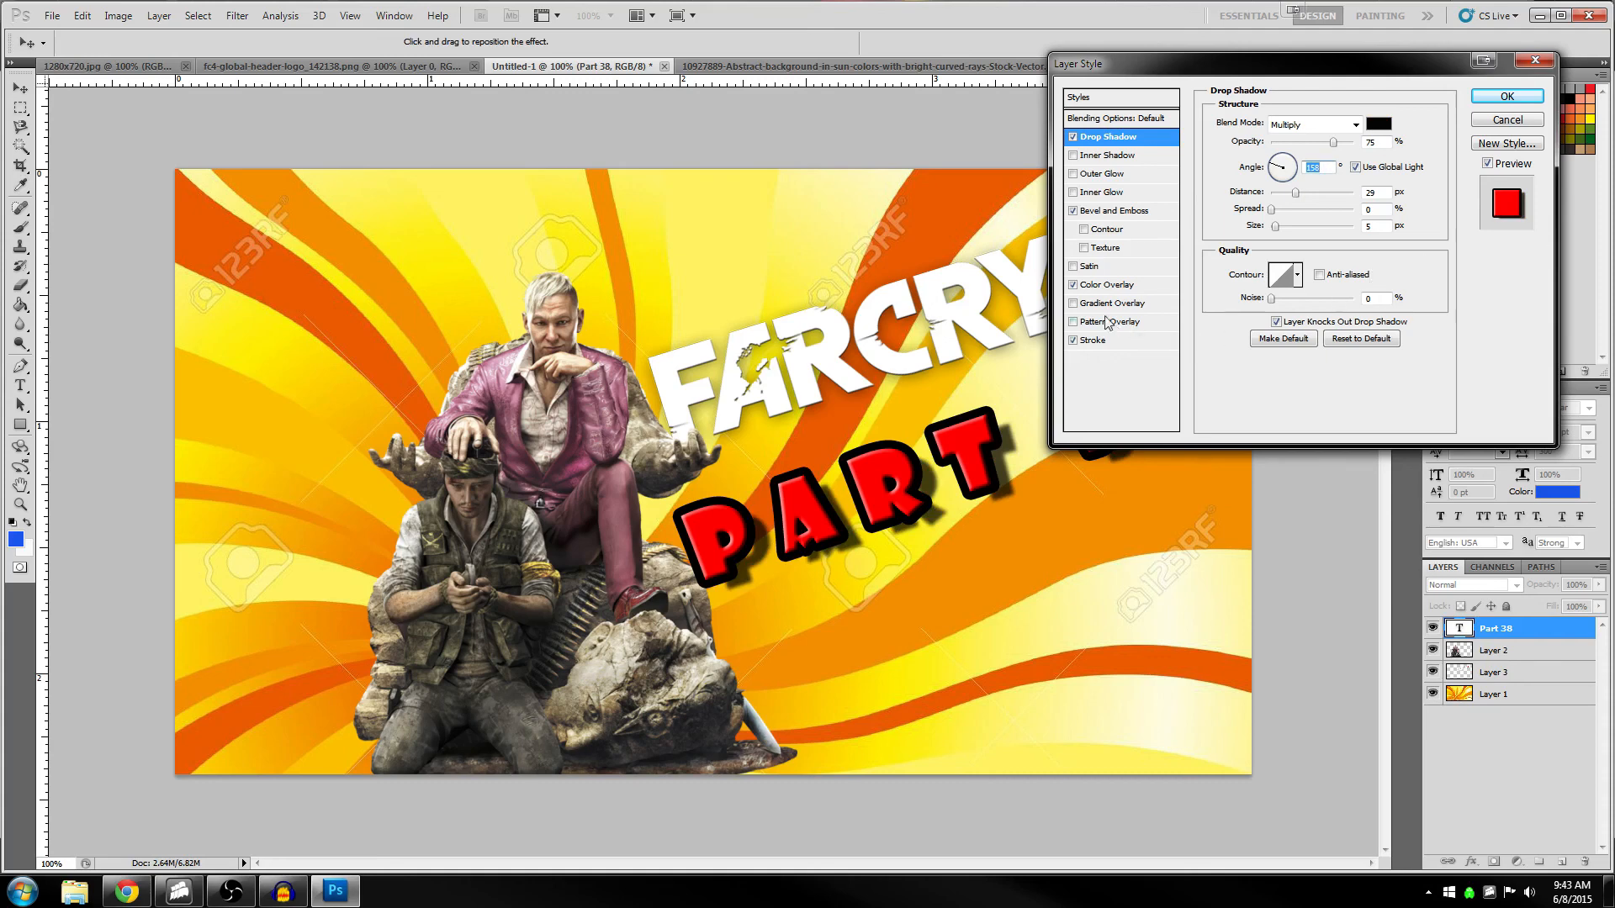
Change the "Part 38" text's Color Overlay to an orange-yellow sampled from the rays background and apply the layer style
{"action": "left_click", "coordinate": [1118, 284]}
{"action": "left_click", "coordinate": [1378, 123]}
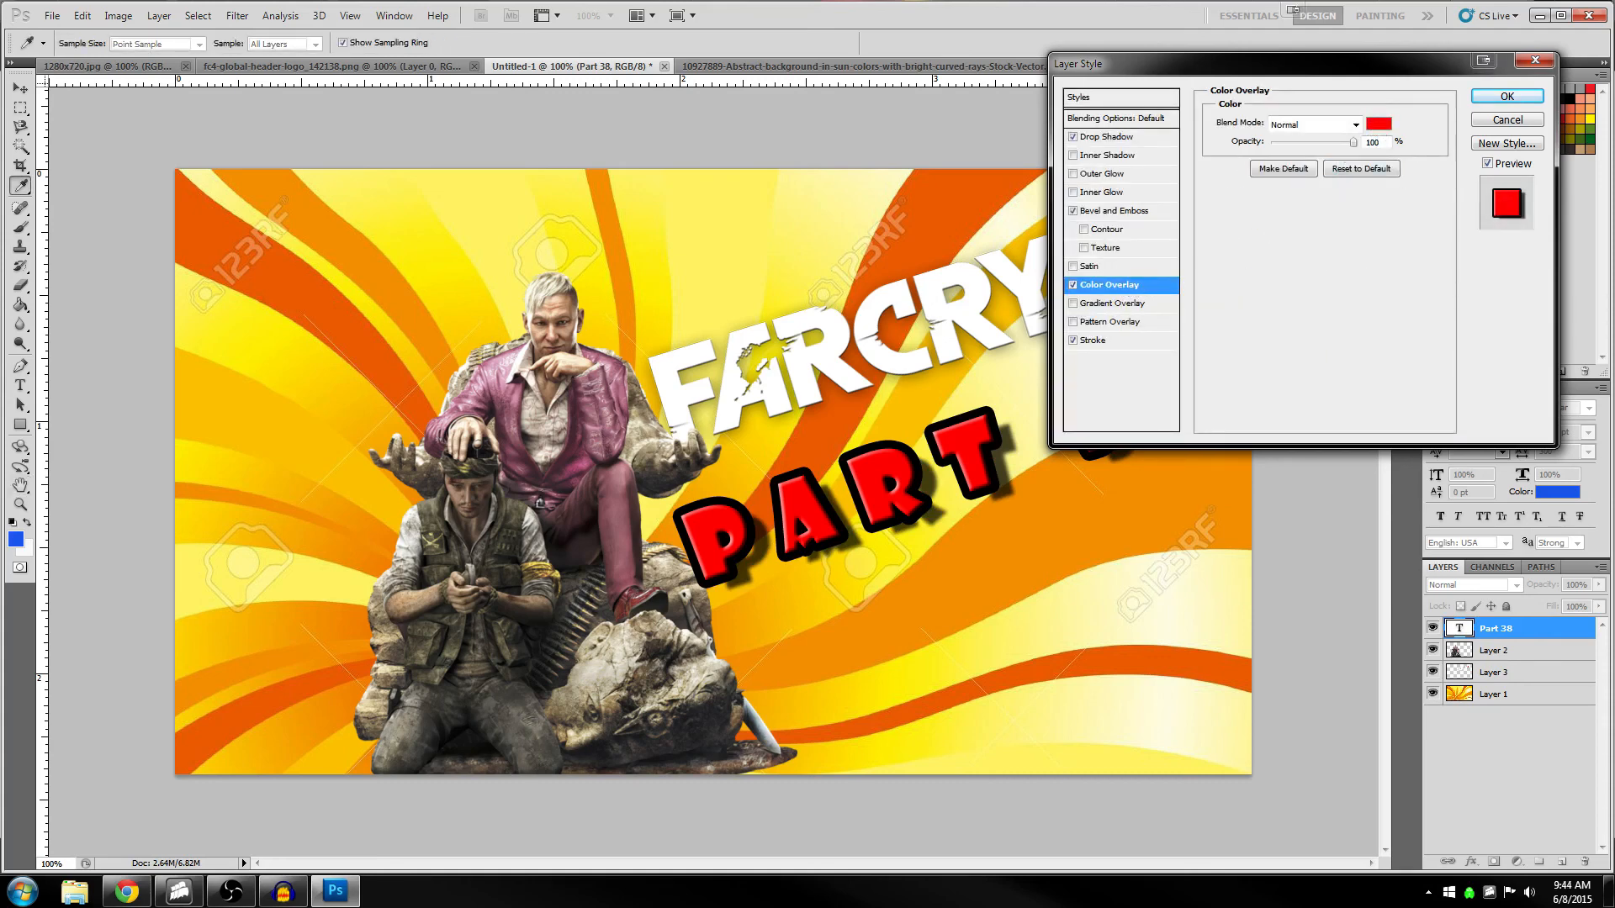
{"action": "left_click", "coordinate": [911, 413]}
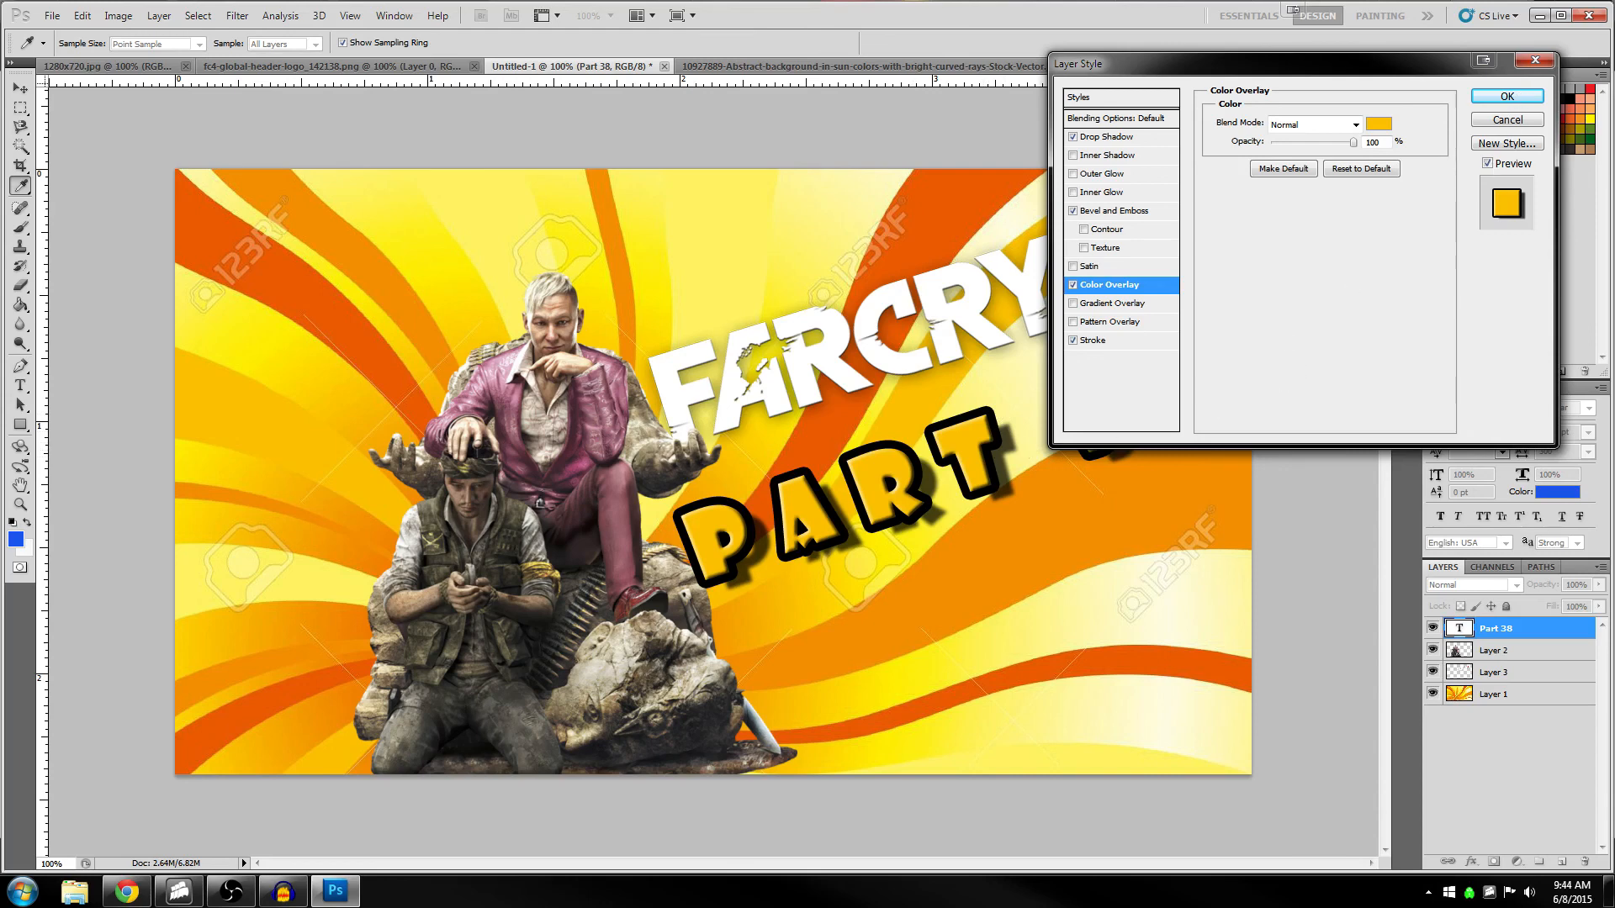
{"action": "left_click", "coordinate": [1507, 95]}
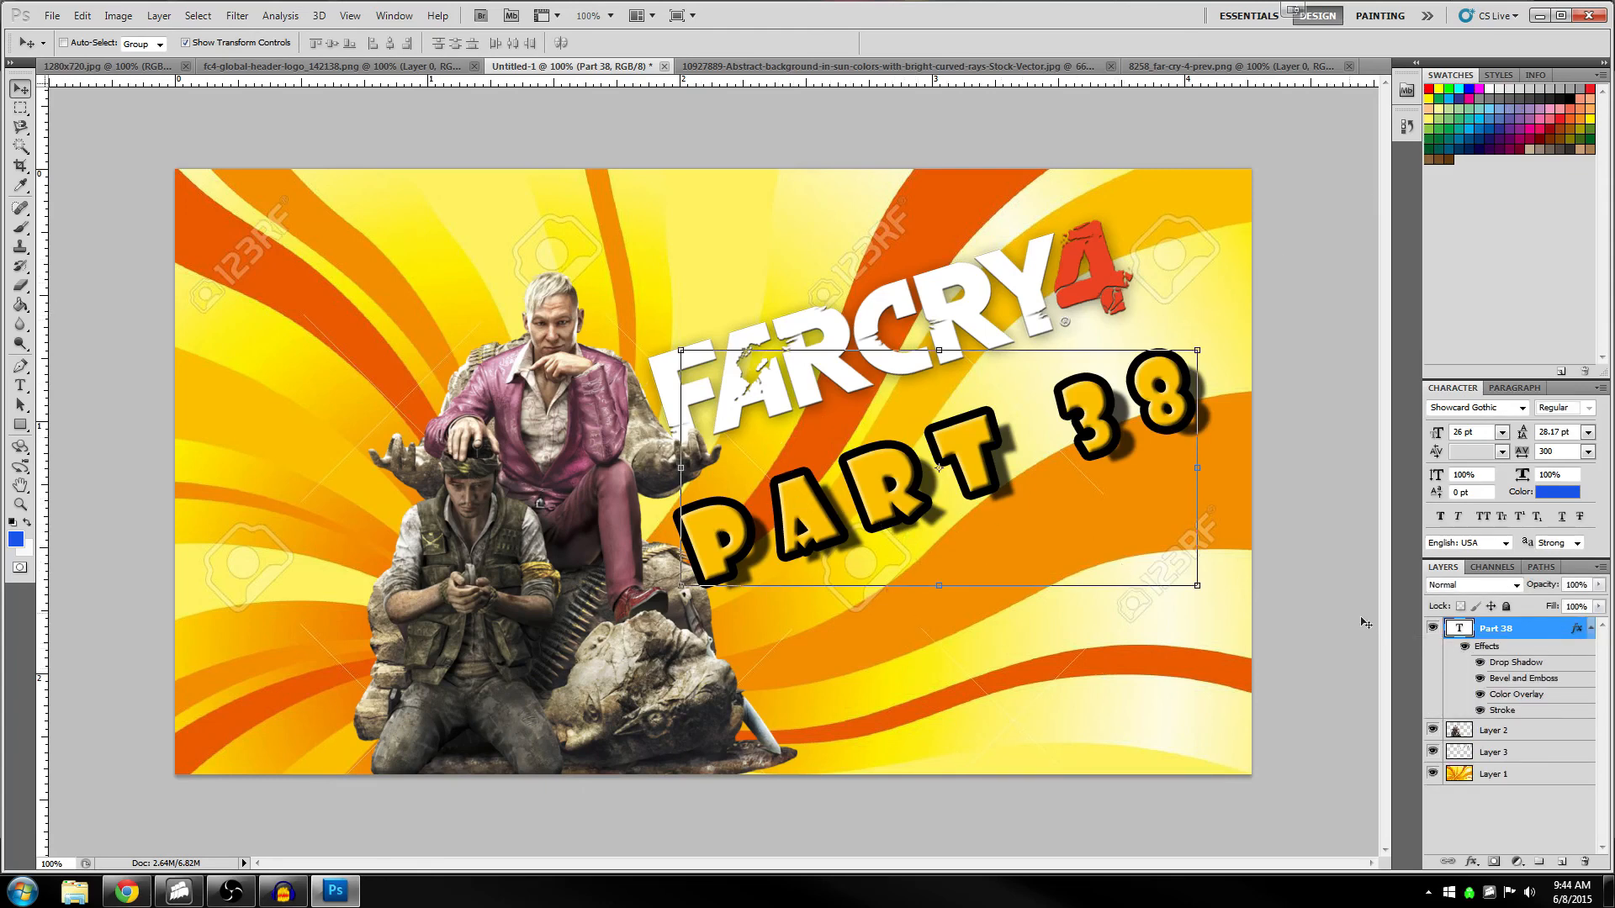
Copy the "Part 38" text's layer style onto the characters' Layer 2 and hide its Color Overlay effect there
{"action": "right_click", "coordinate": [1498, 631]}
{"action": "left_click", "coordinate": [1501, 583]}
{"action": "right_click", "coordinate": [1499, 734]}
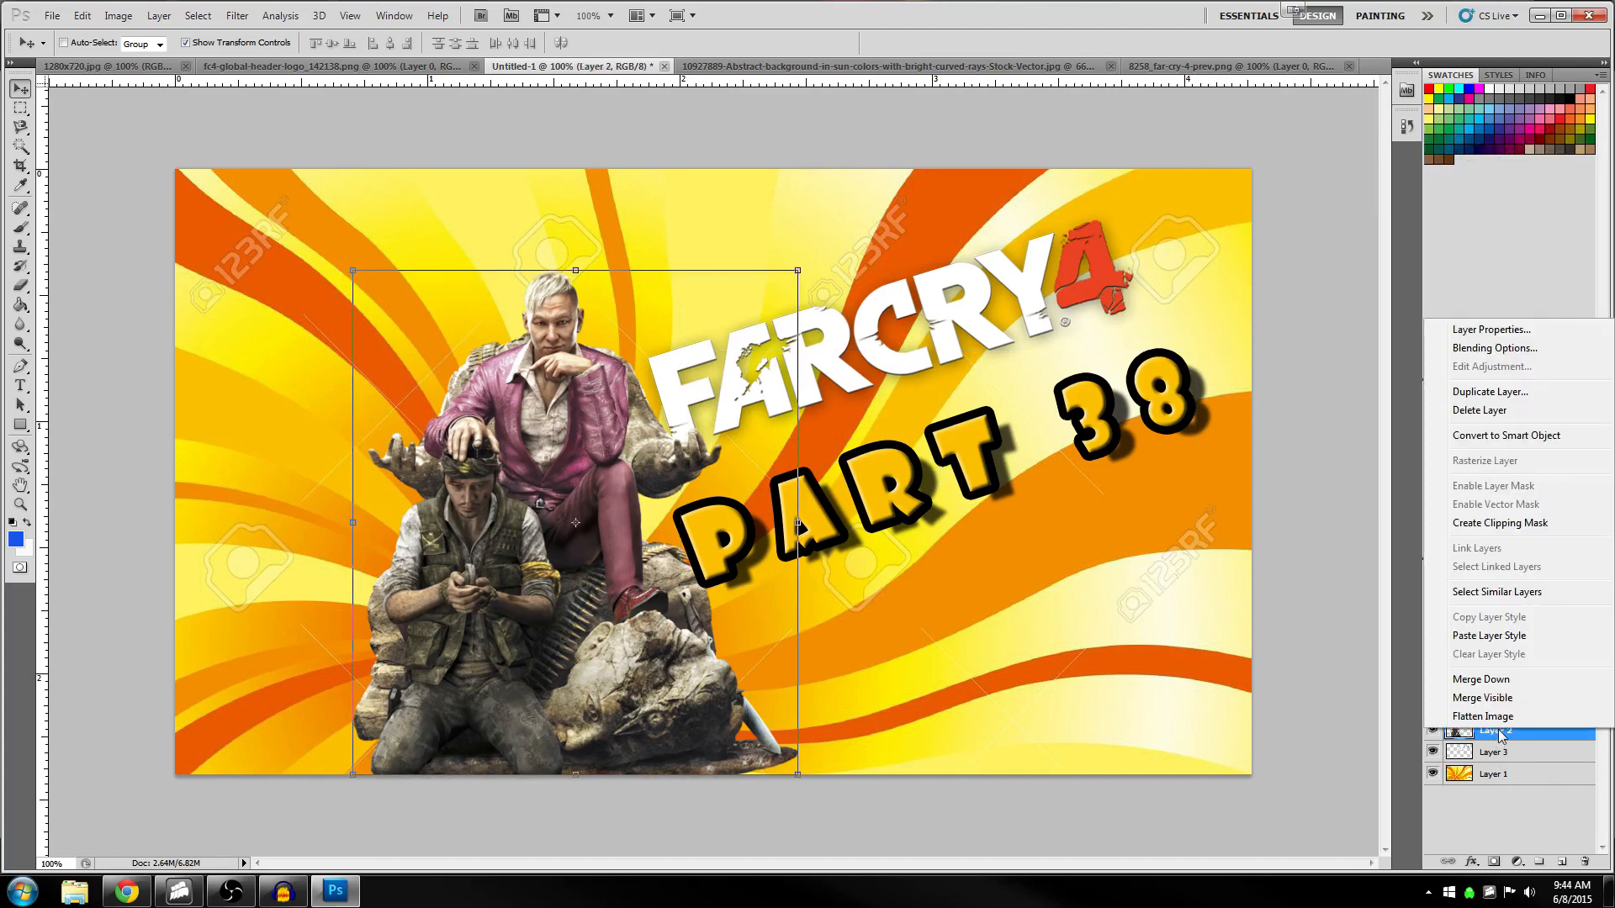
{"action": "left_click", "coordinate": [1502, 636]}
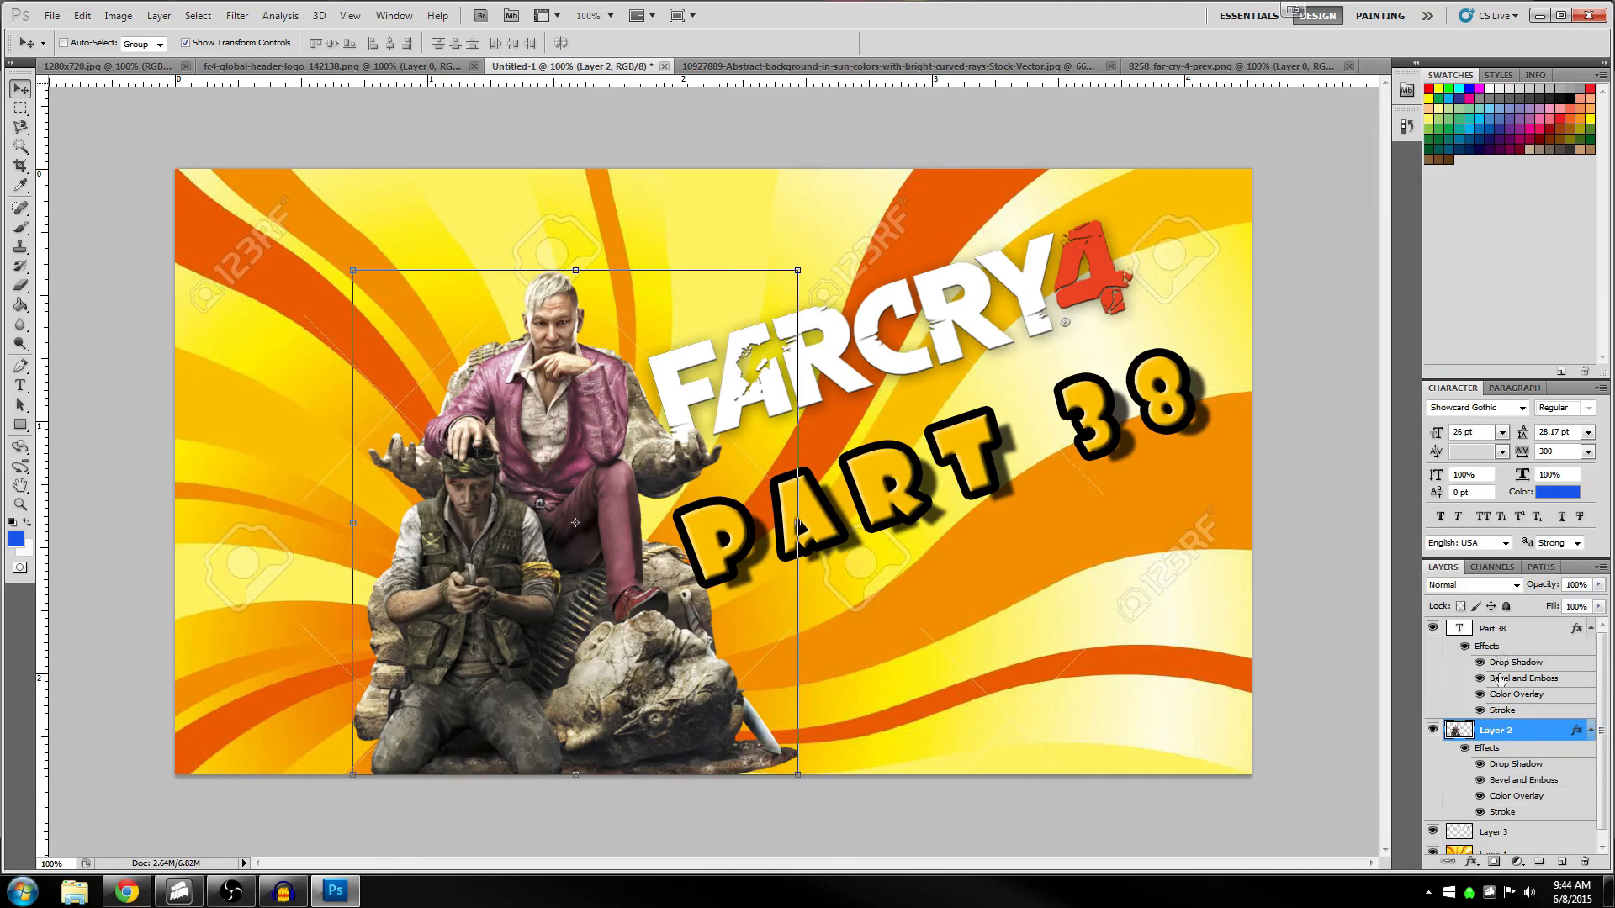
{"action": "left_click", "coordinate": [1480, 795]}
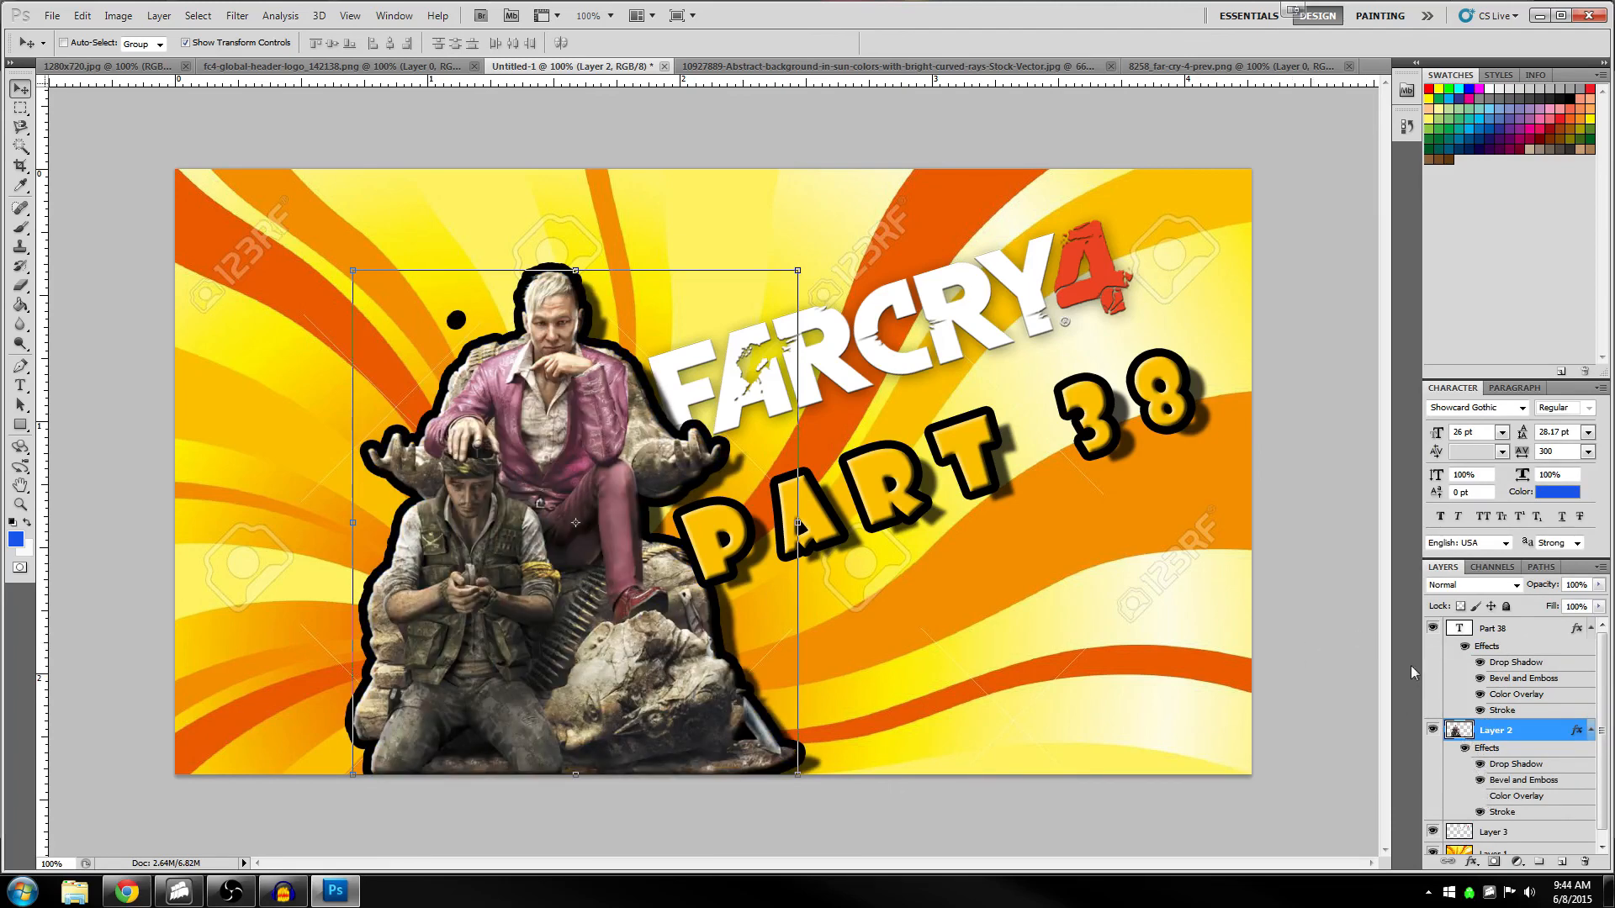
Paste the copied layer style onto the logo's Layer 3 with Color Overlay hidden, and hide the Stroke effect on both Layer 3 and Layer 2
{"action": "scroll", "coordinate": [1573, 831], "scroll_direction": "down", "scroll_amount": 1}
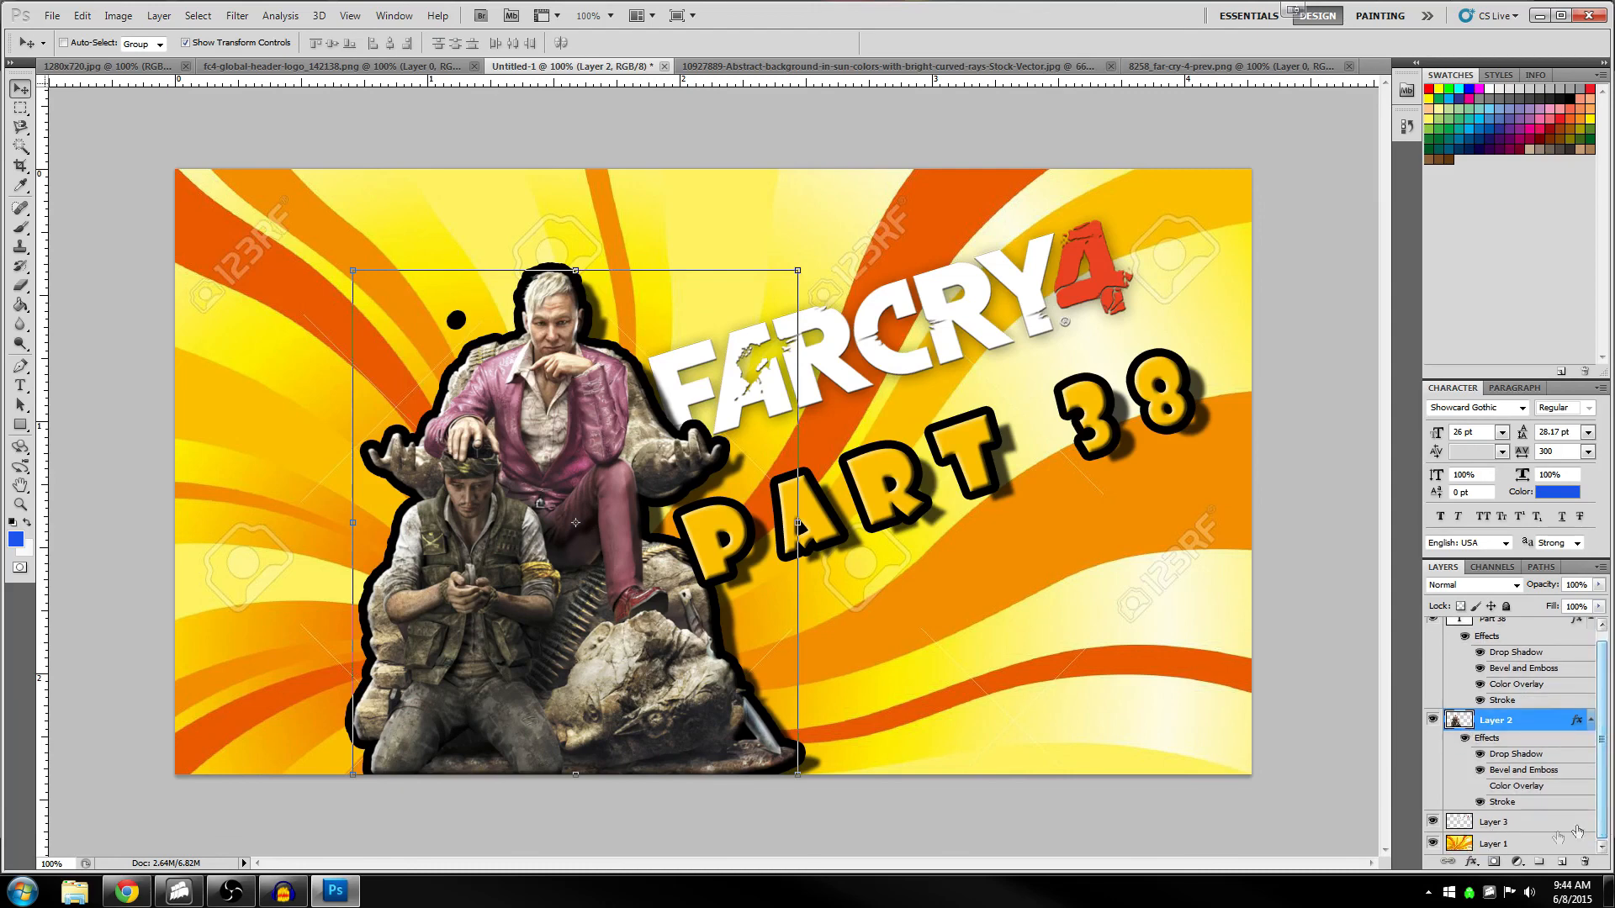
{"action": "right_click", "coordinate": [1504, 825]}
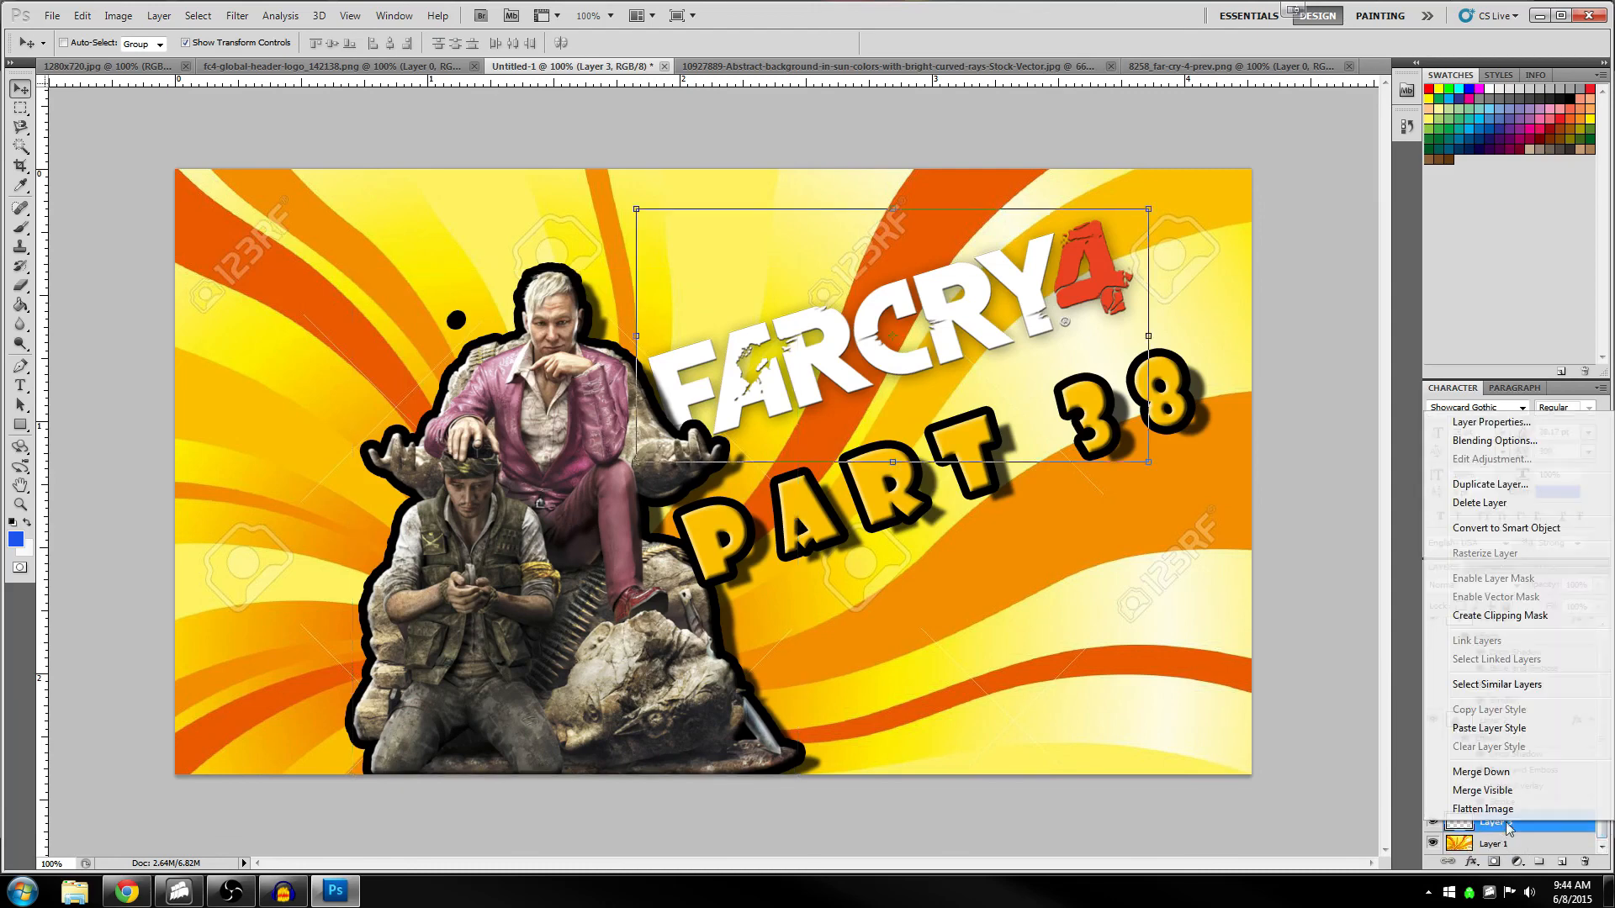
{"action": "left_click", "coordinate": [1517, 732]}
{"action": "left_click_drag", "start_coordinate": [1602, 747], "coordinate": [1601, 828]}
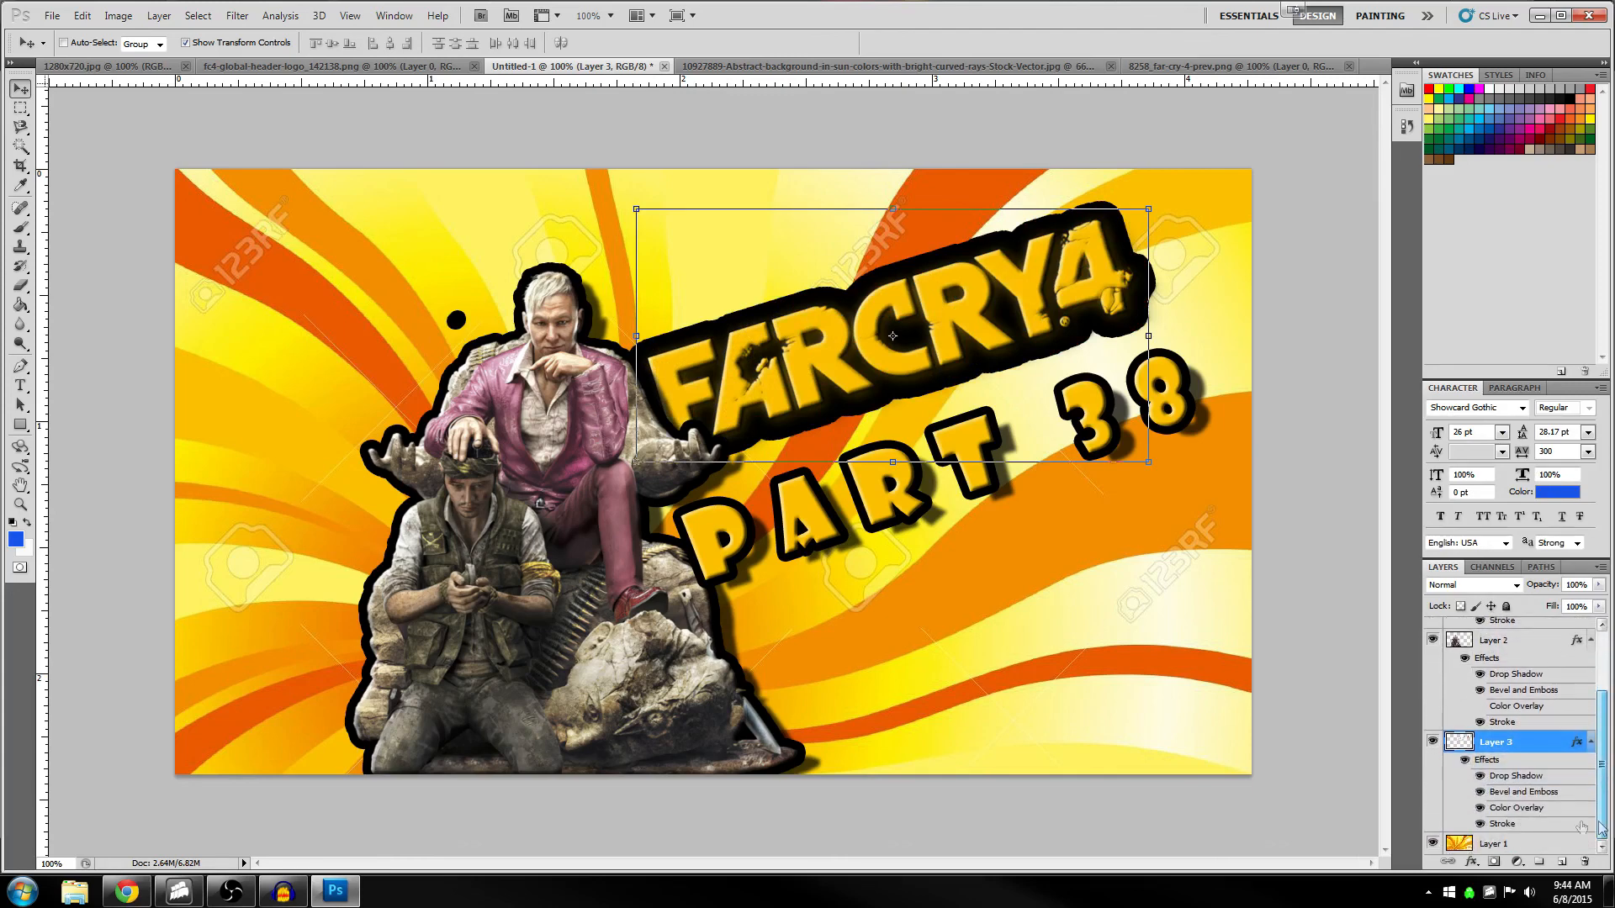
{"action": "left_click", "coordinate": [1481, 809]}
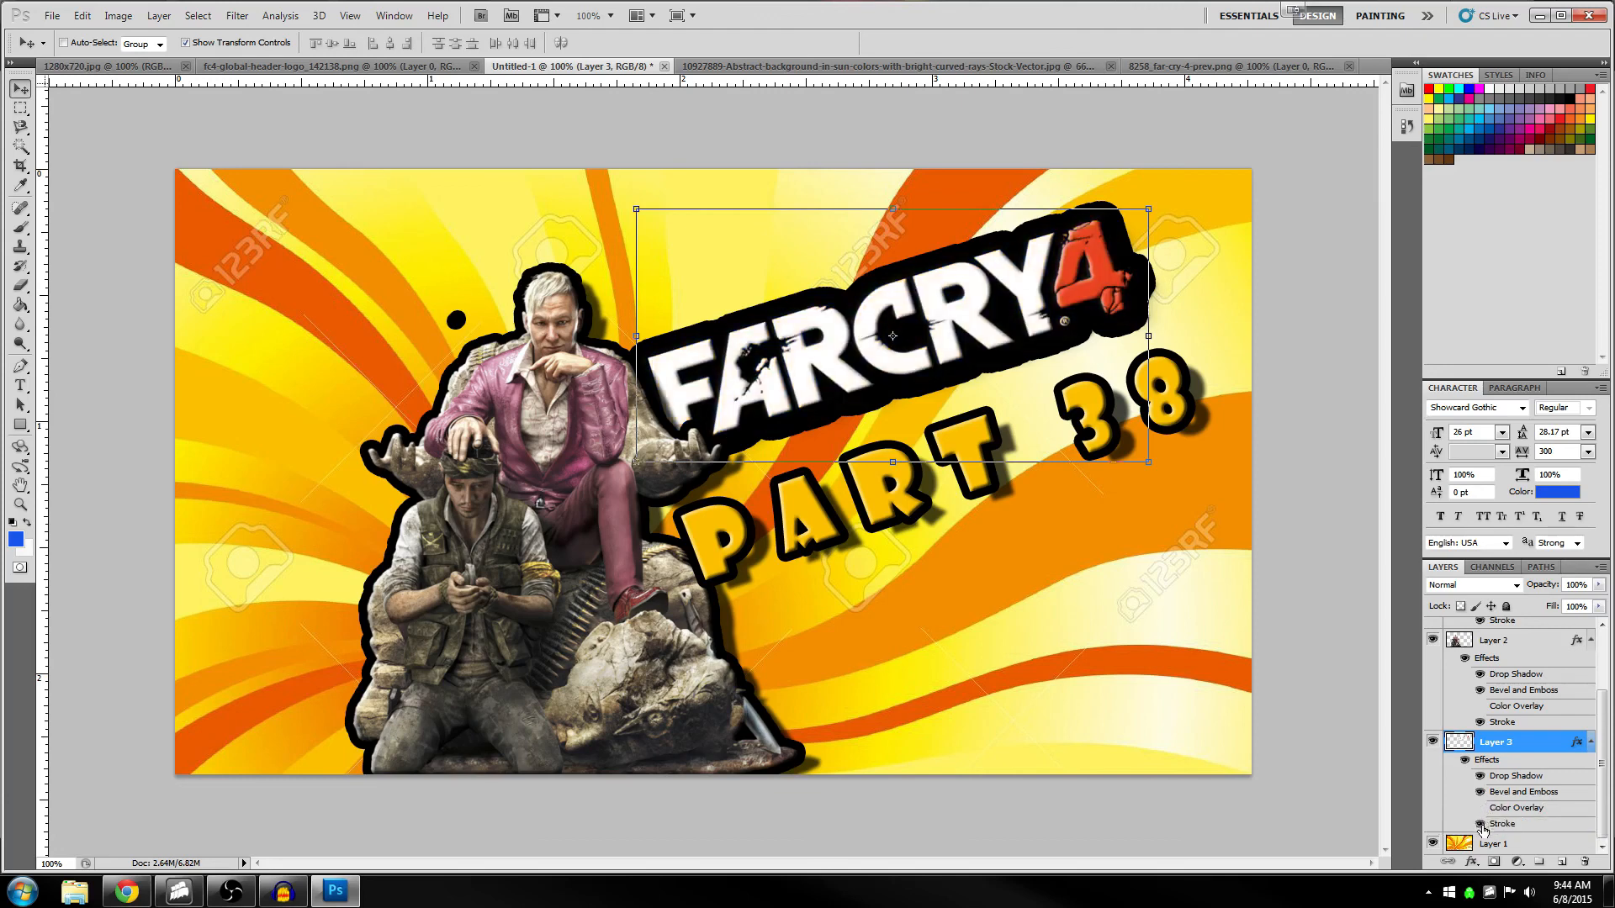
{"action": "left_click", "coordinate": [1480, 824]}
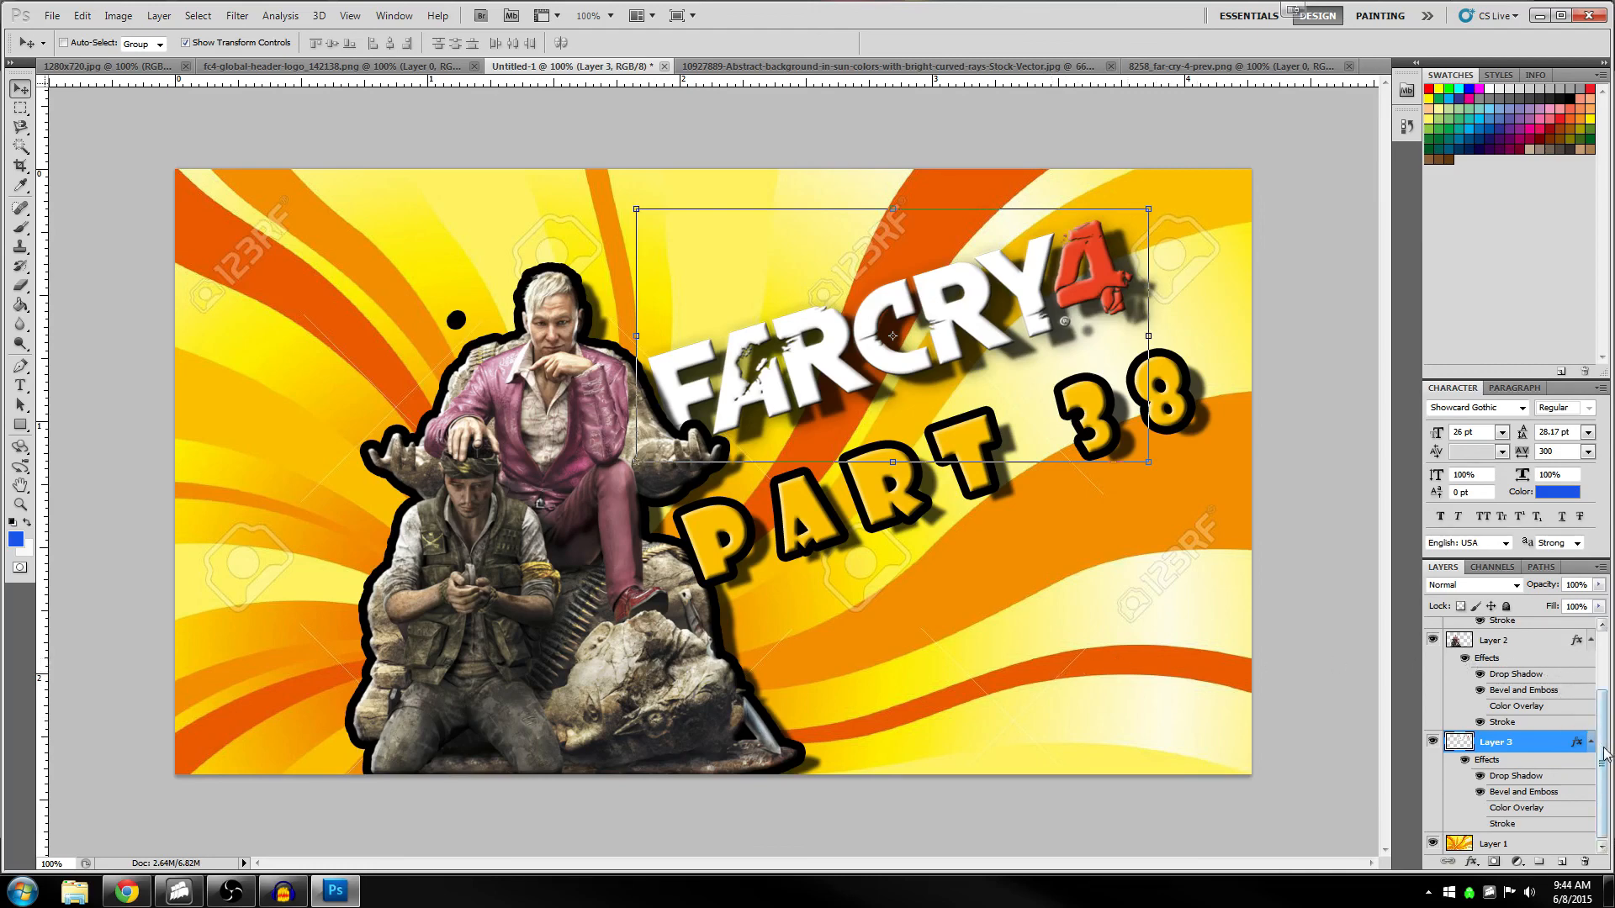
{"action": "scroll", "coordinate": [1604, 744], "scroll_direction": "up", "scroll_amount": 3}
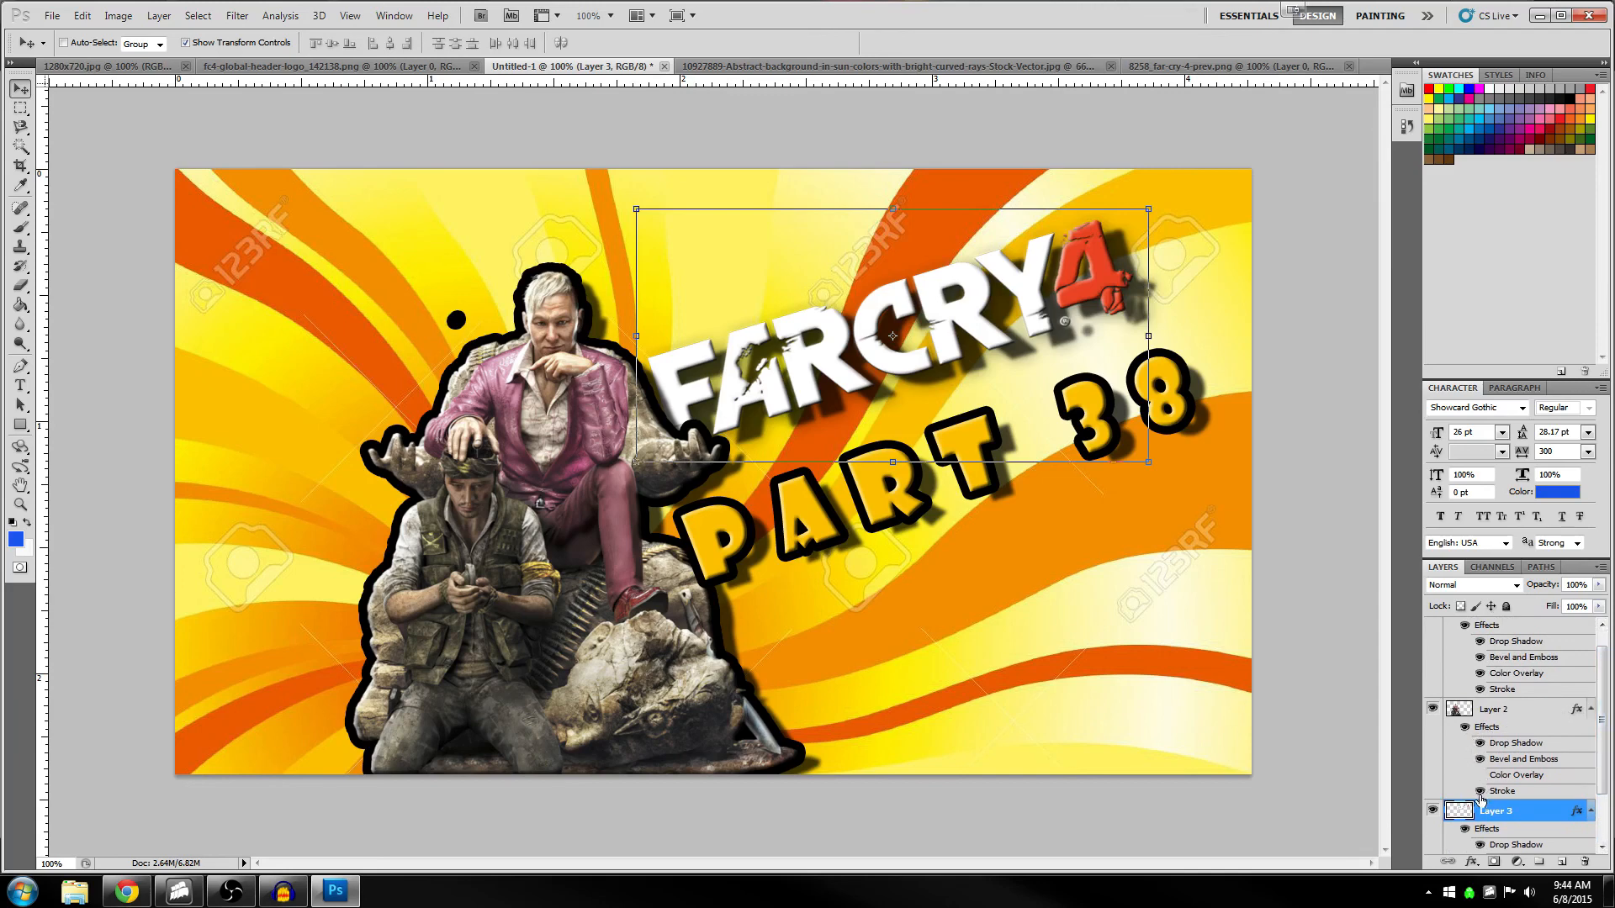
{"action": "left_click", "coordinate": [1480, 790]}
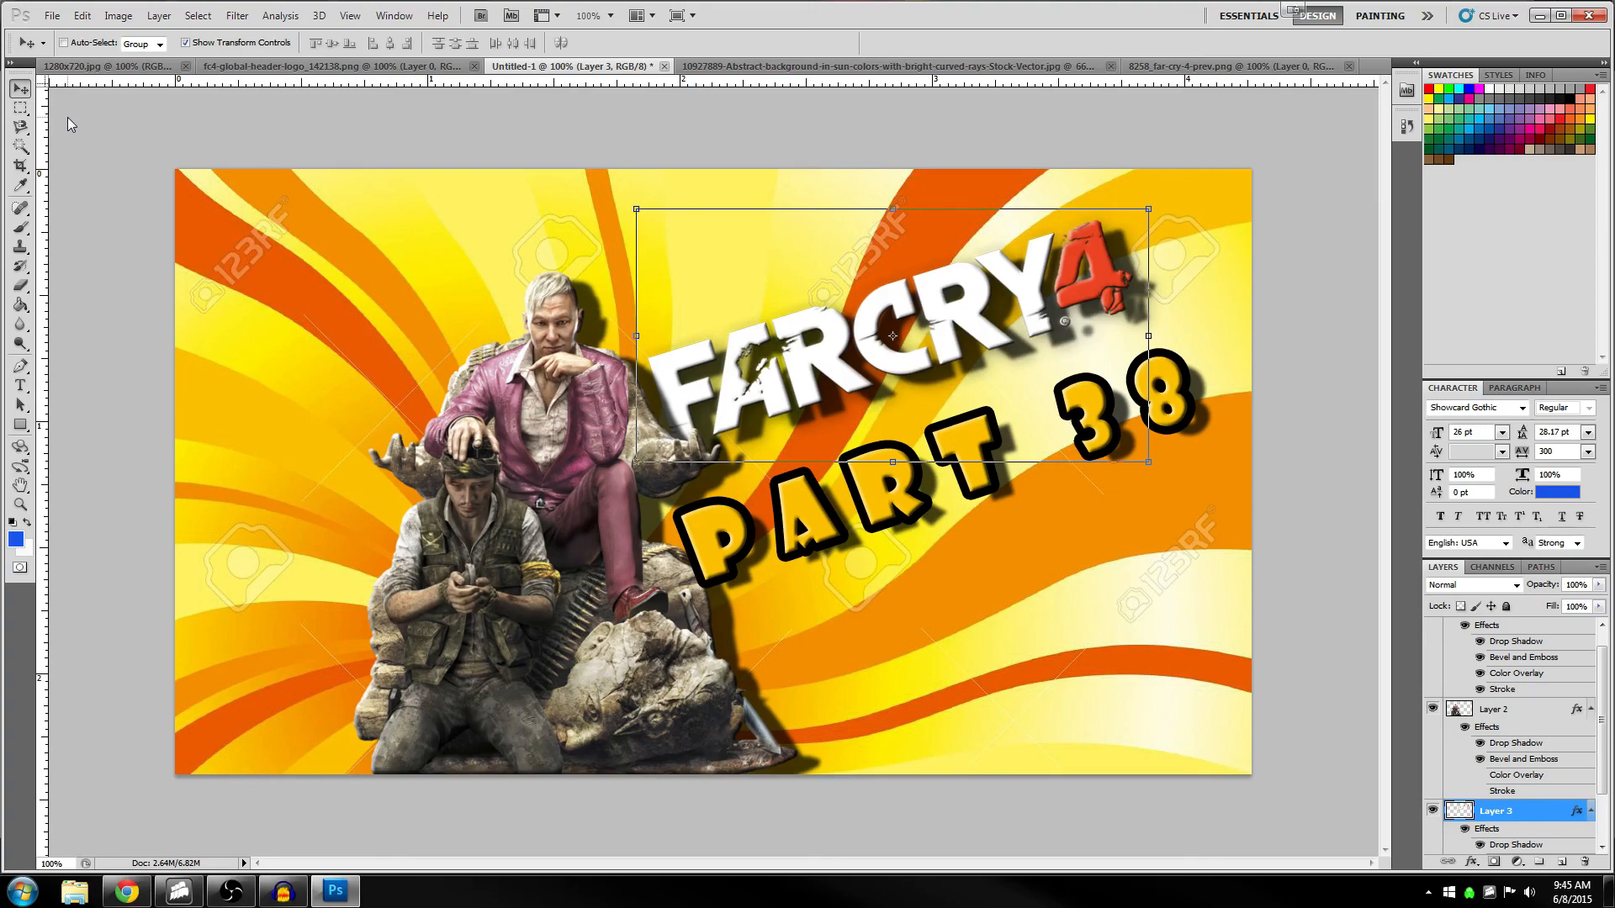
Switch to Chrome, open the "ACU P31" video from the channel's uploads, skip the ad and look through the opening minutes
{"action": "left_click", "coordinate": [141, 897]}
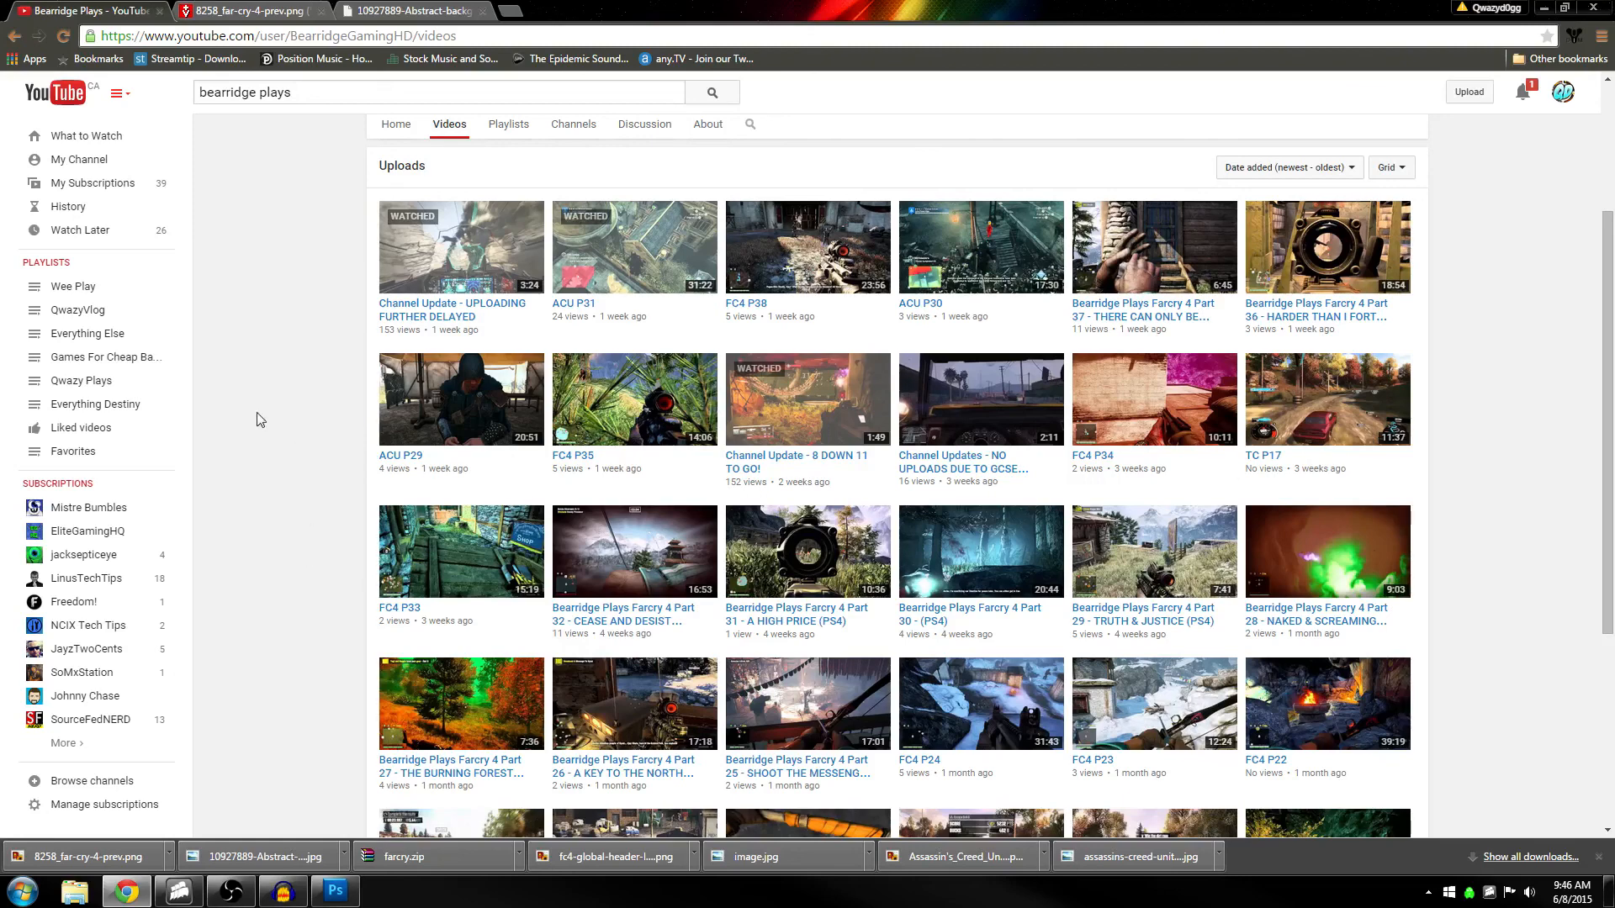
{"action": "left_click", "coordinate": [618, 276]}
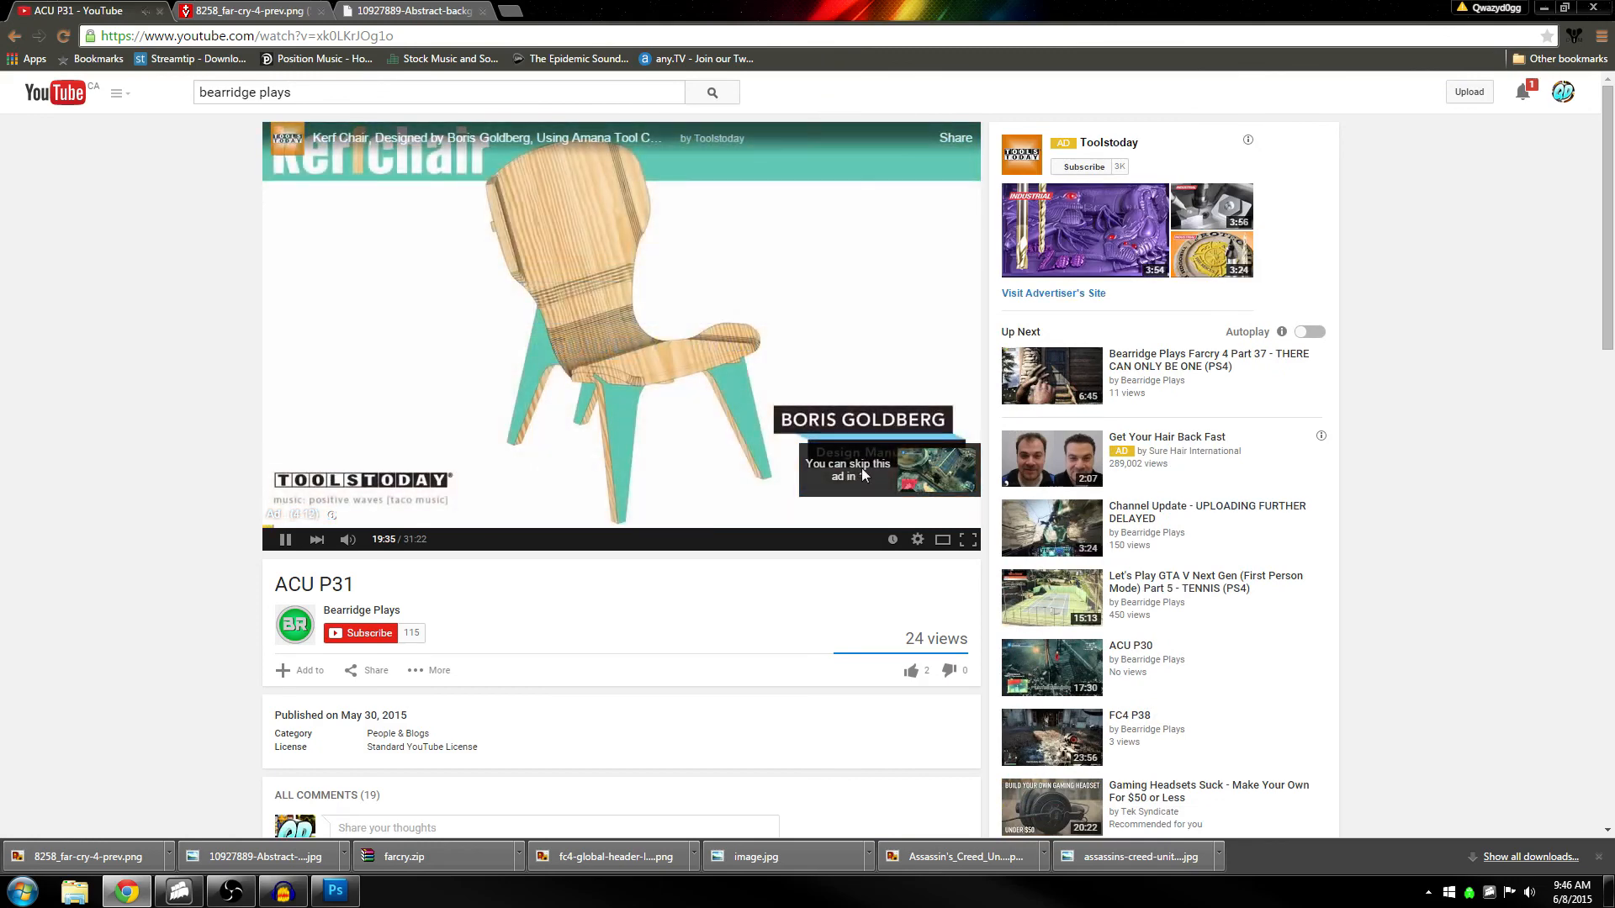
{"action": "left_click", "coordinate": [860, 470]}
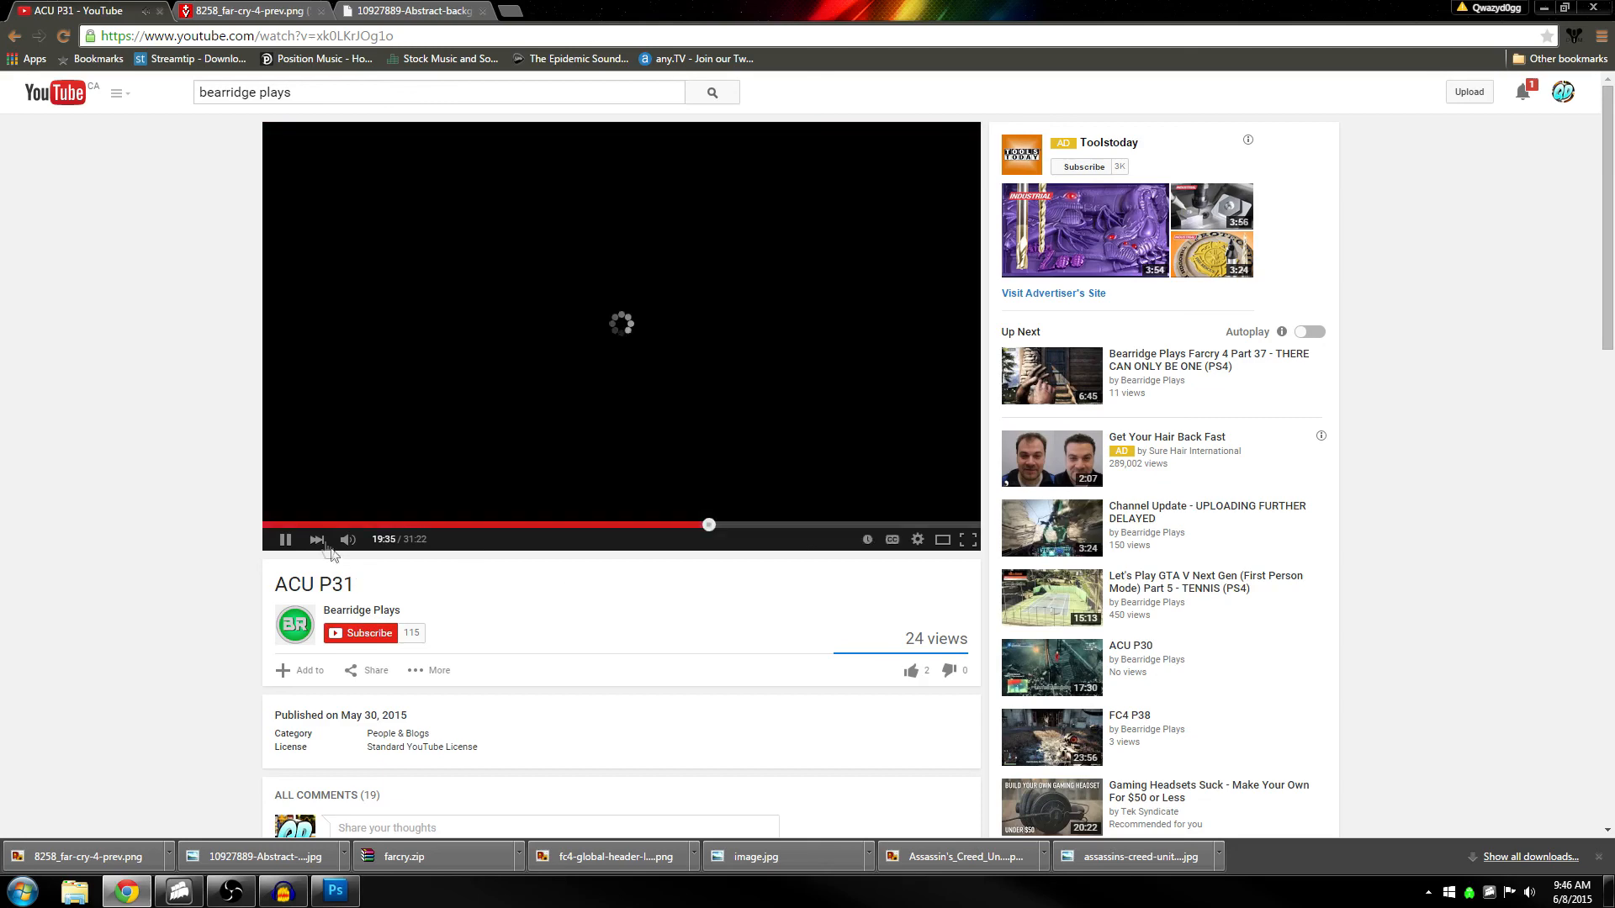
{"action": "left_click", "coordinate": [270, 525]}
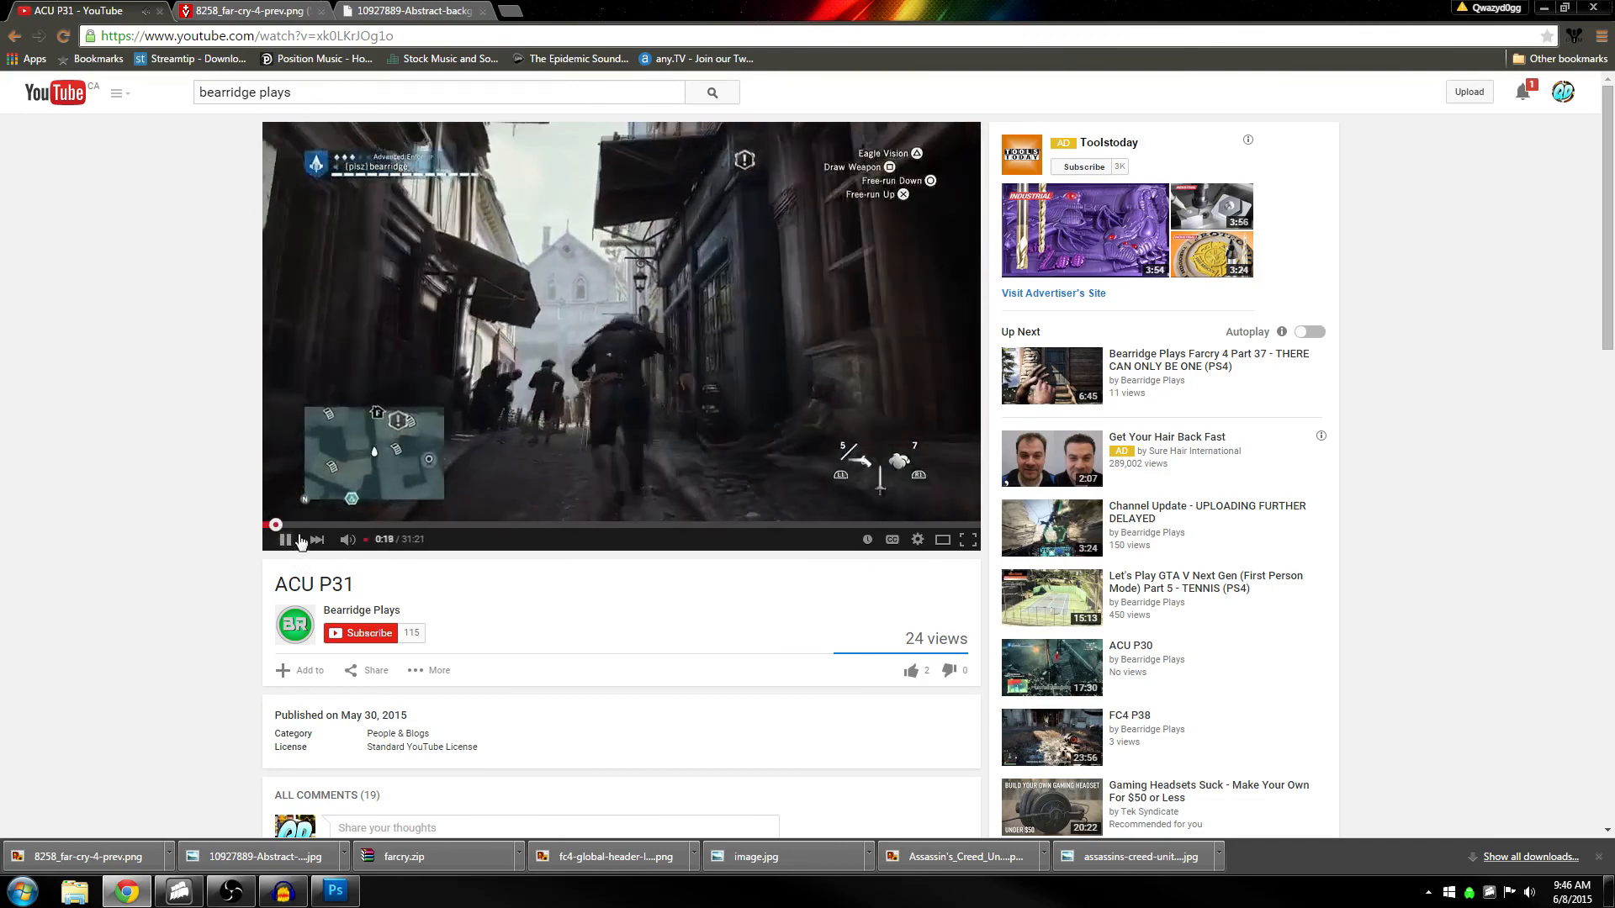
{"action": "left_click", "coordinate": [304, 526]}
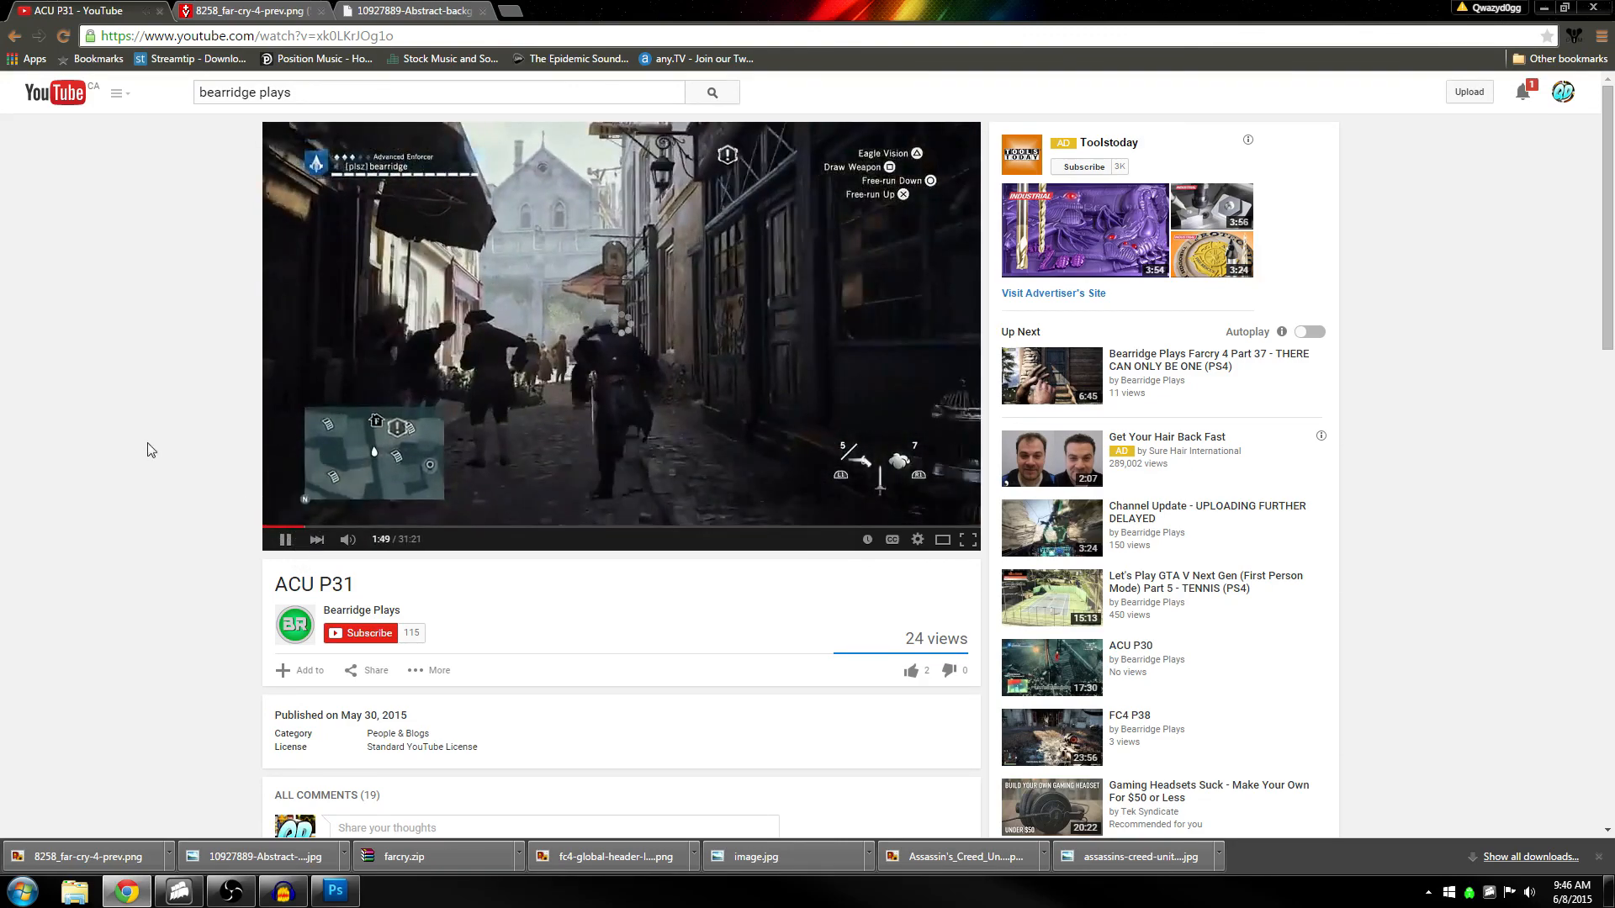
{"action": "left_click", "coordinate": [323, 526]}
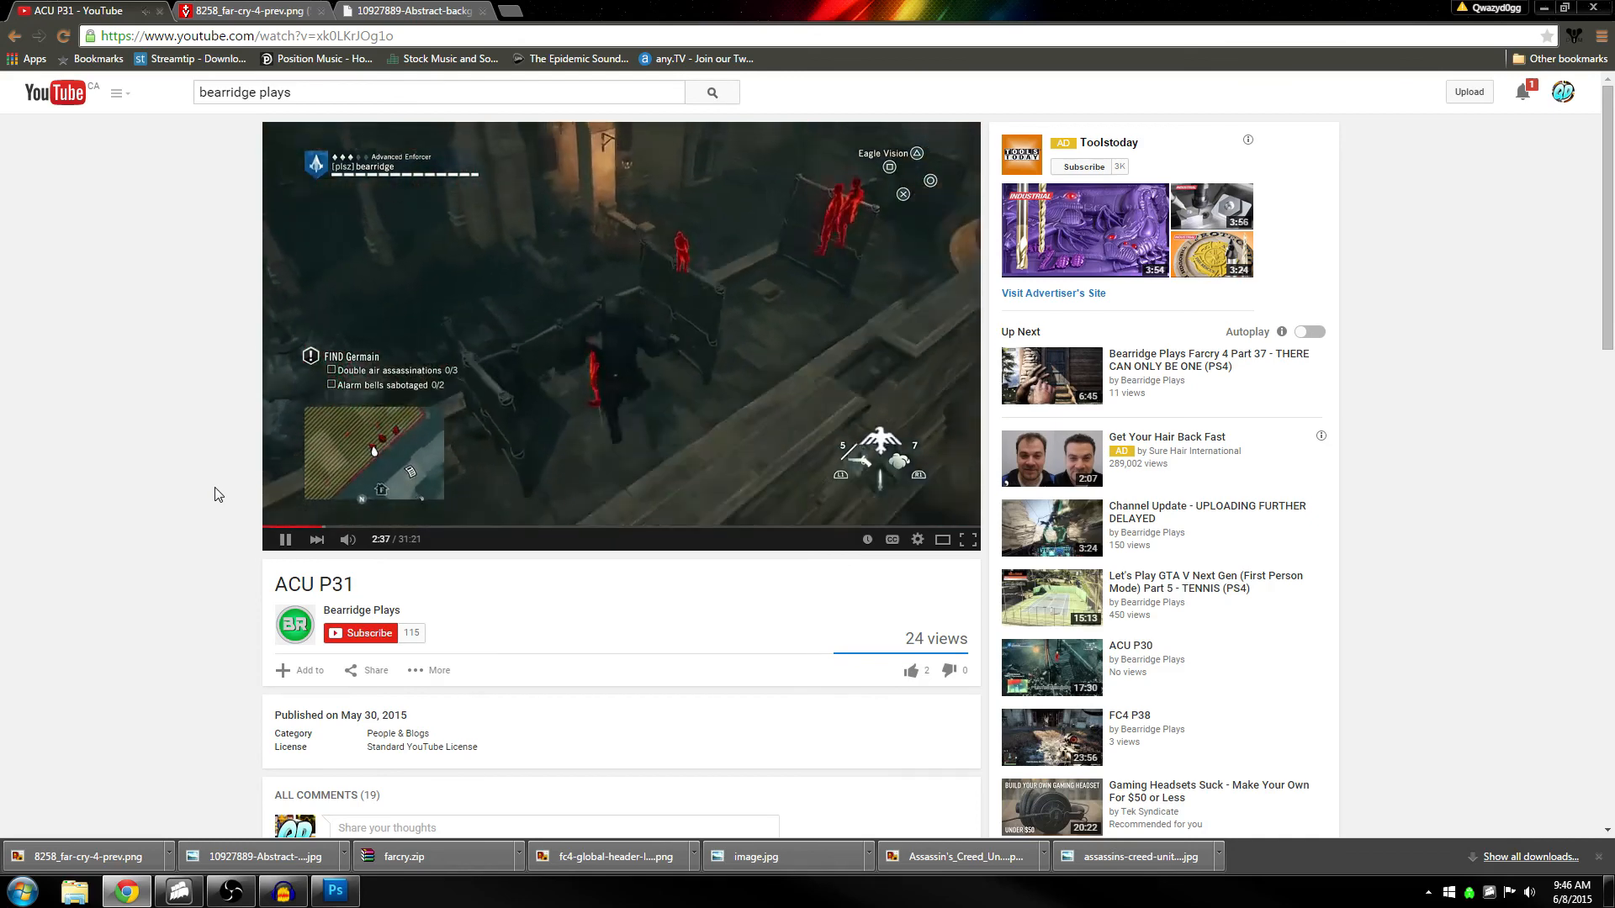
Replace the YouTube search text with the sample video title "DEATH FROM ABOVE / ACU"
{"action": "left_click_drag", "start_coordinate": [306, 94], "coordinate": [181, 96]}
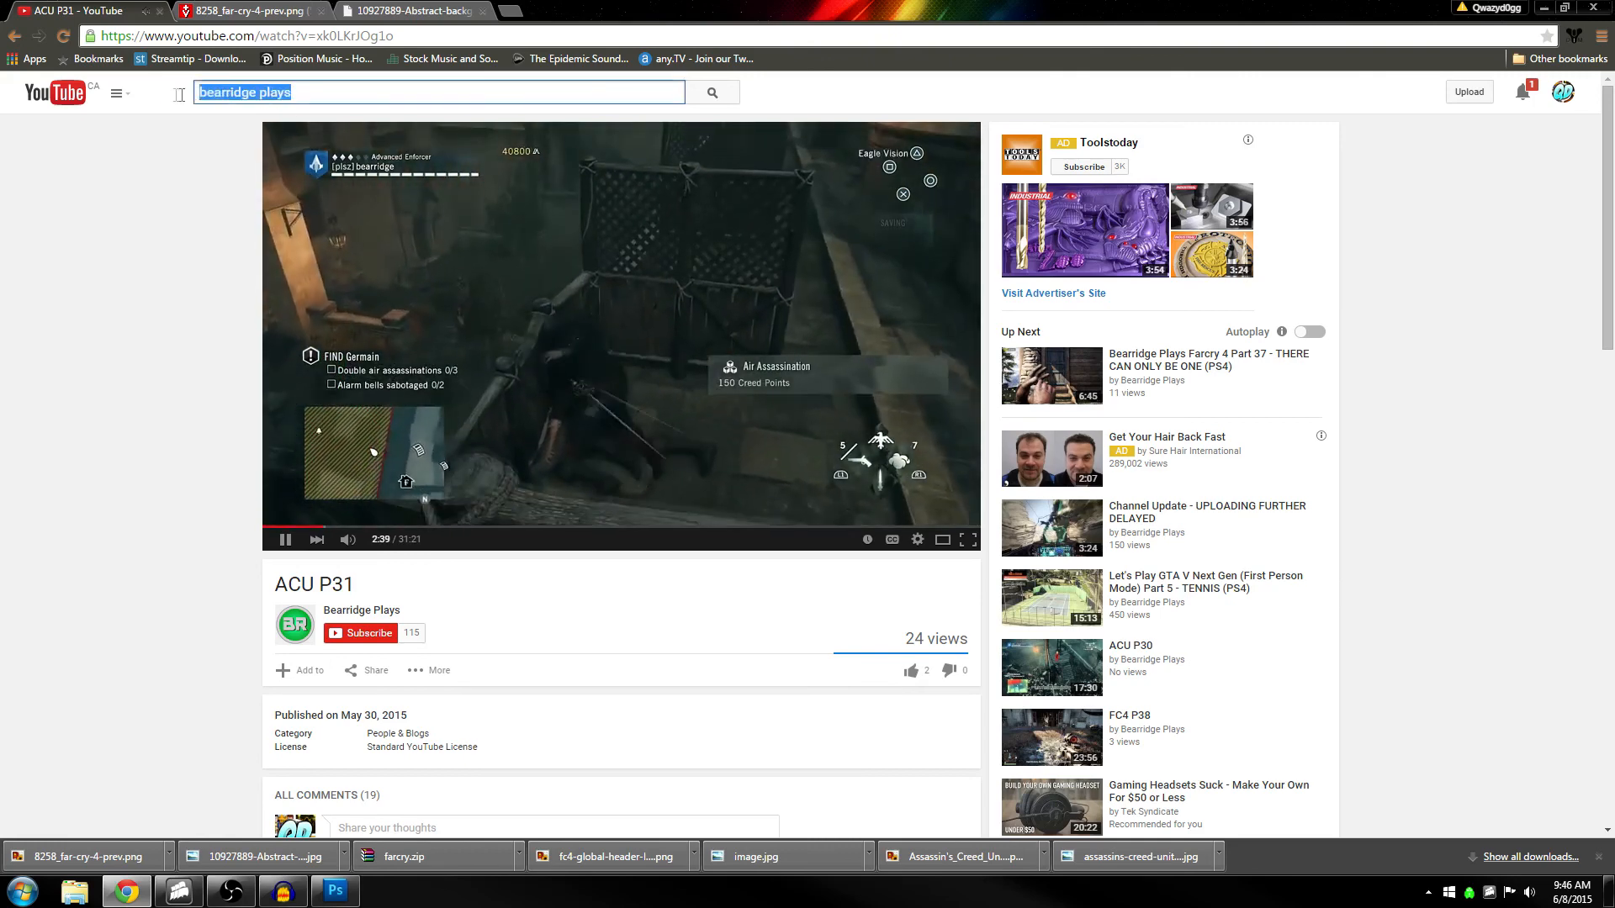
{"action": "type", "text": "Deat"}
{"action": "key", "text": "BackSpace"}
{"action": "key", "text": "BackSpace"}
{"action": "key", "text": "BackSpace"}
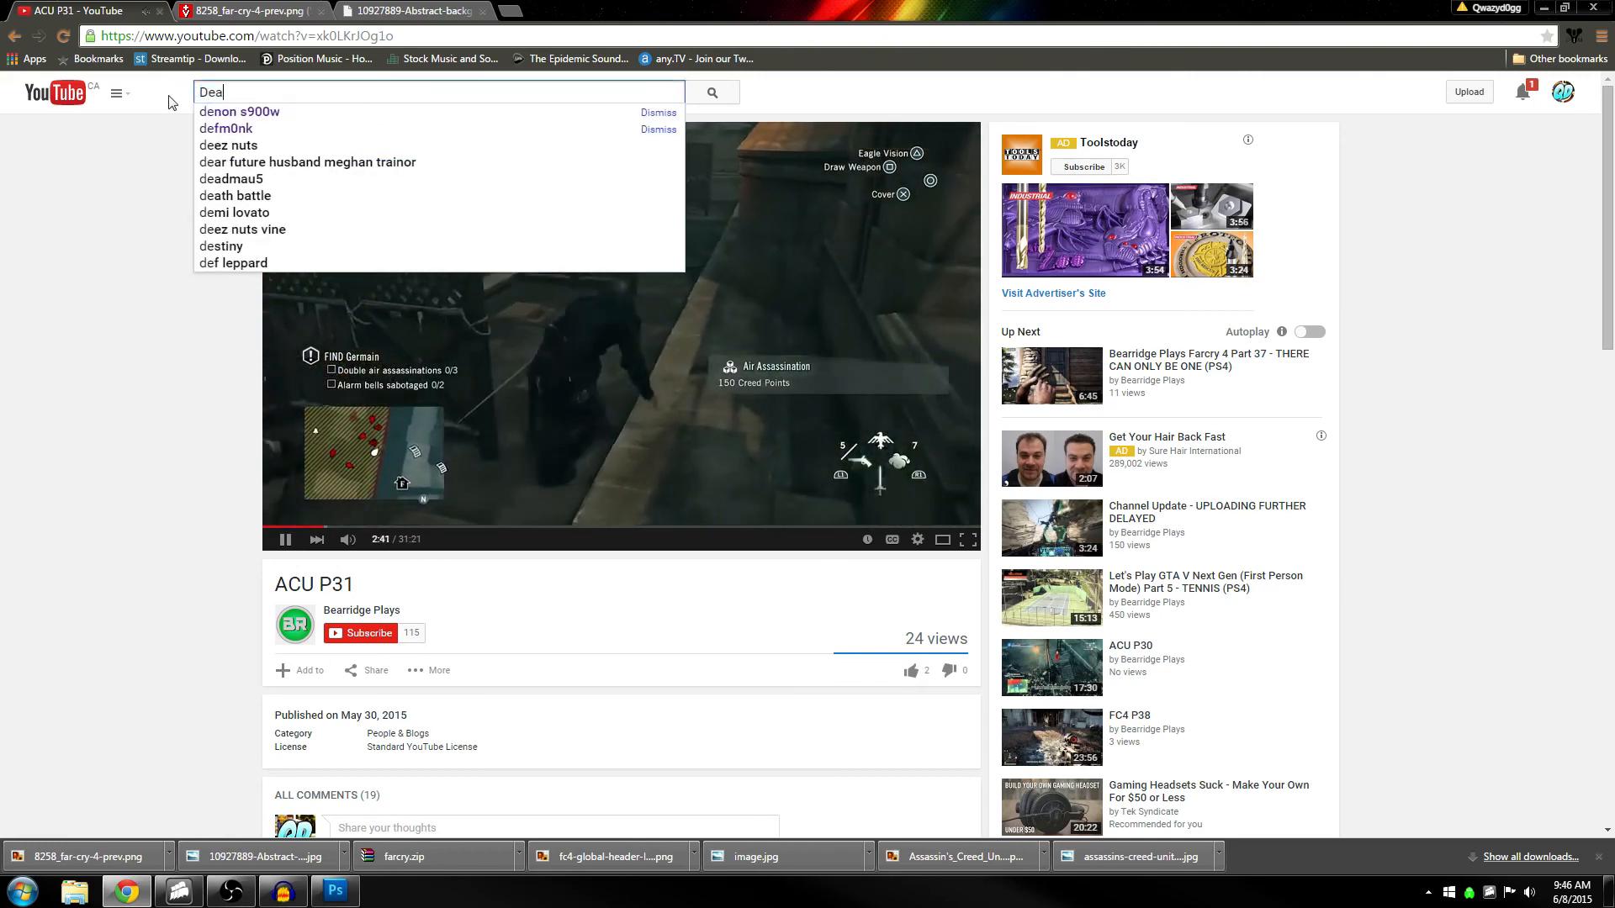
{"action": "type", "text": "ATH"}
{"action": "key", "text": "BackSpace"}
{"action": "key", "text": "BackSpace"}
{"action": "key", "text": "BackSpace"}
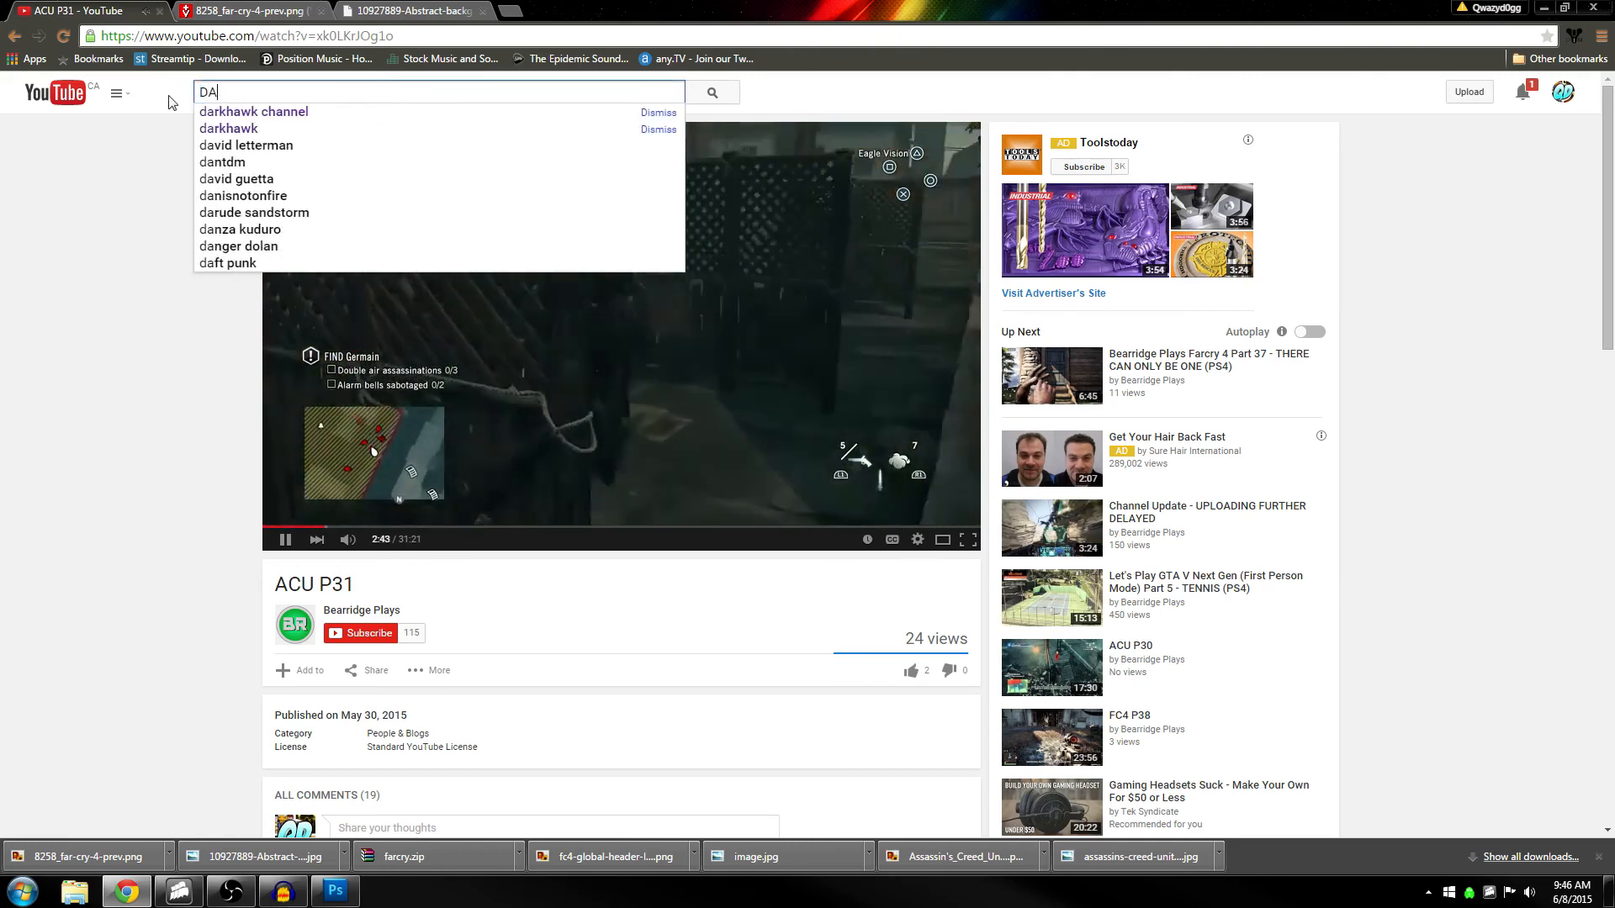
{"action": "type", "text": "EATTH"}
{"action": "key", "text": "BackSpace"}
{"action": "key", "text": "BackSpace"}
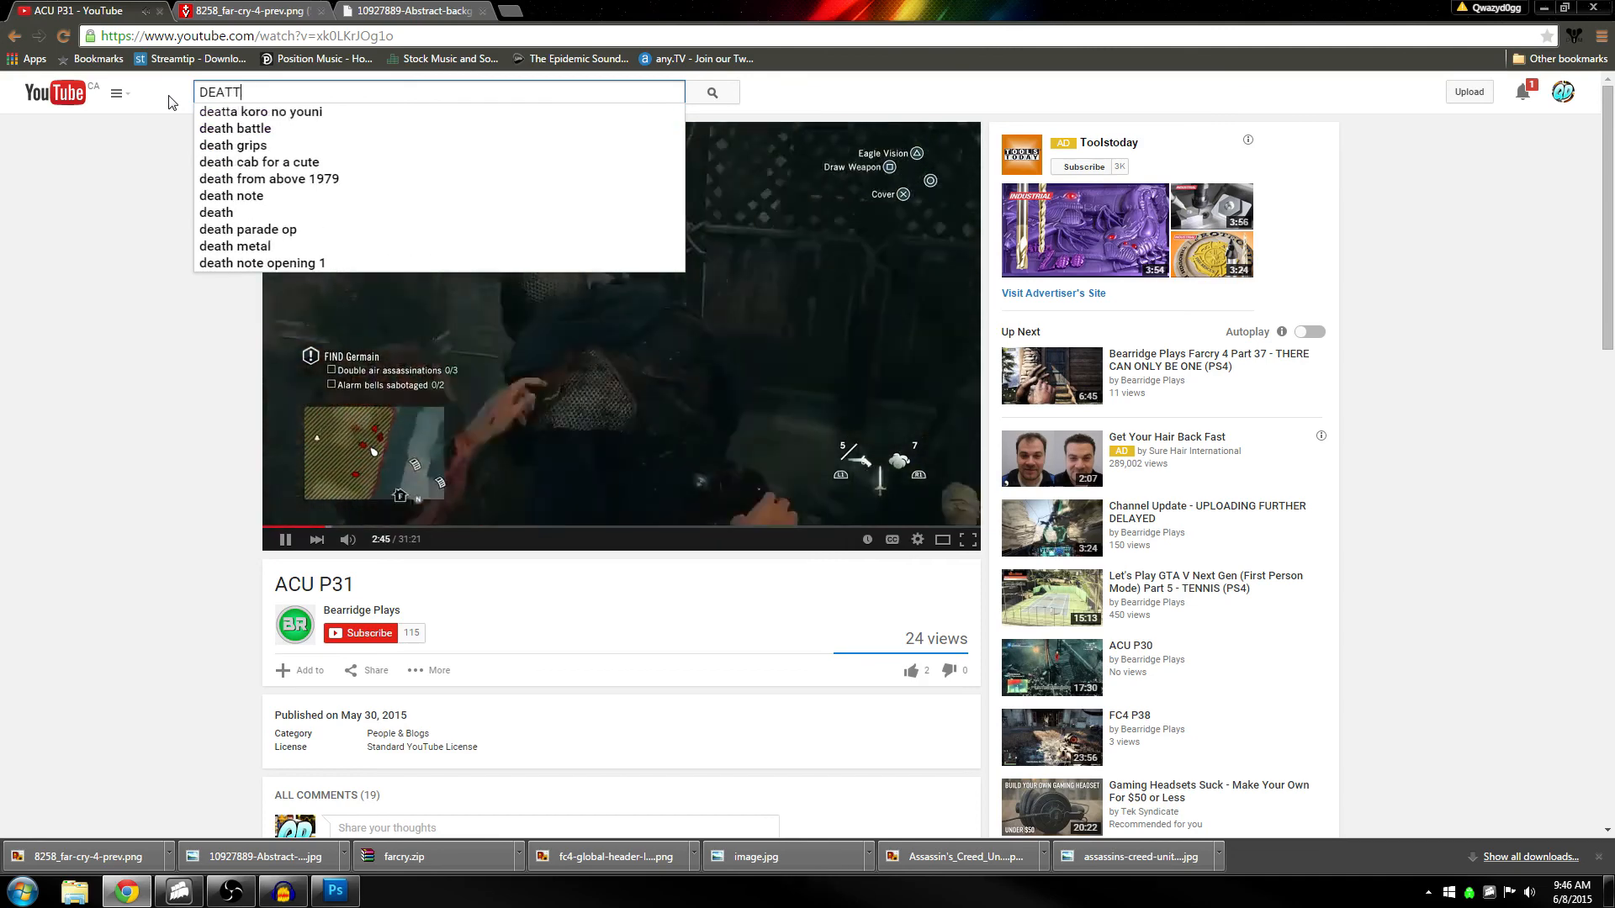
{"action": "type", "text": "H FROM ABOVE"}
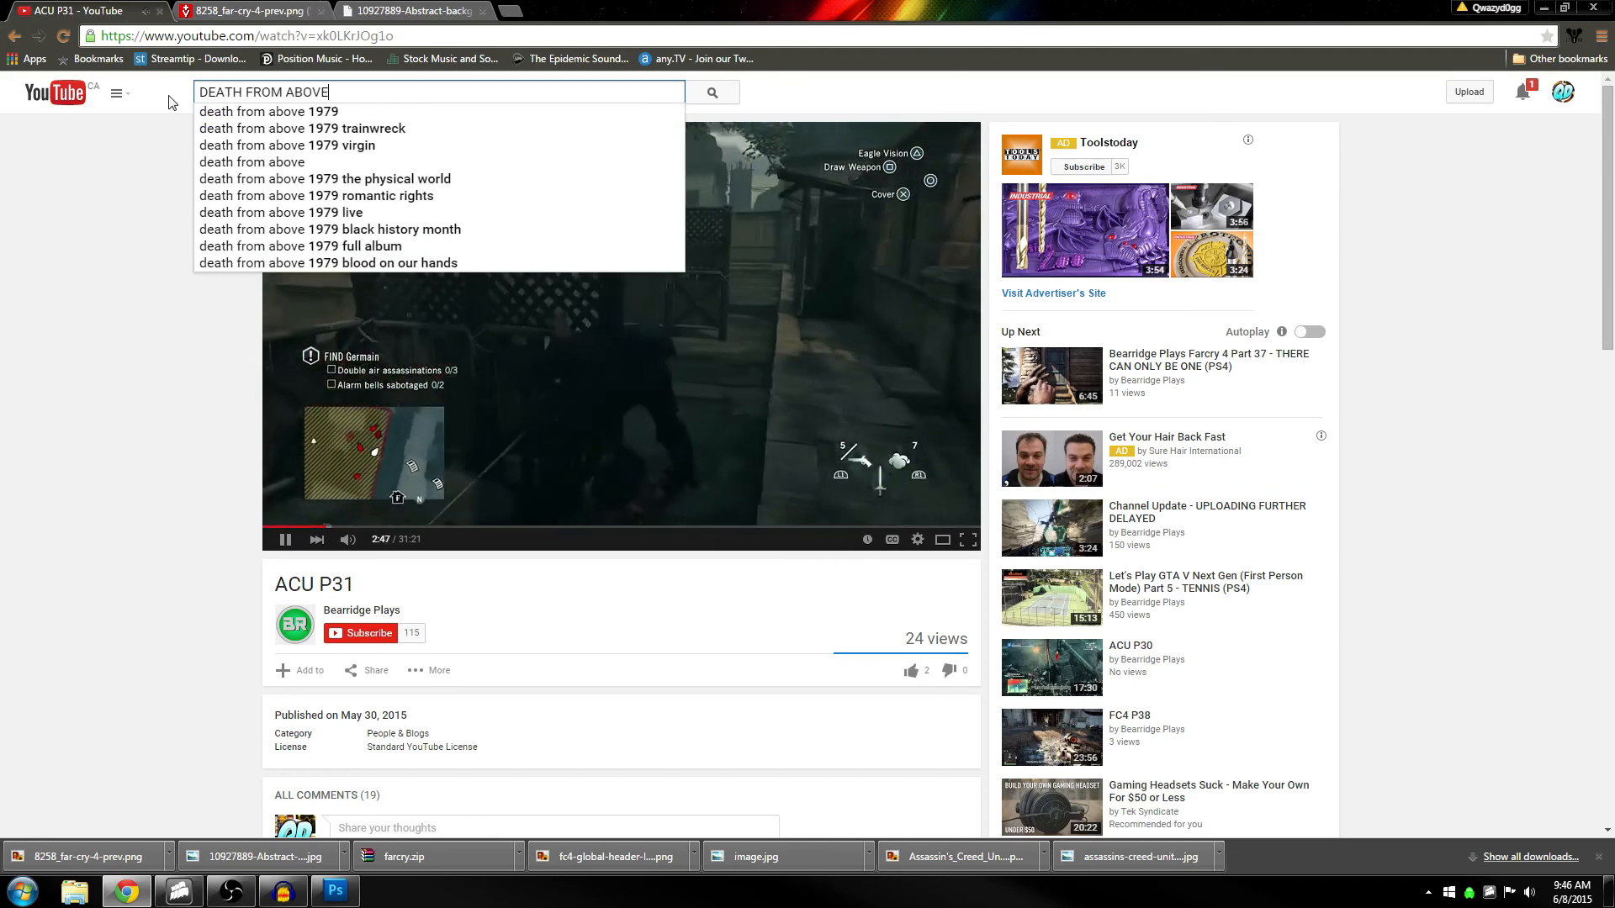
{"action": "type", "text": " / ACU"}
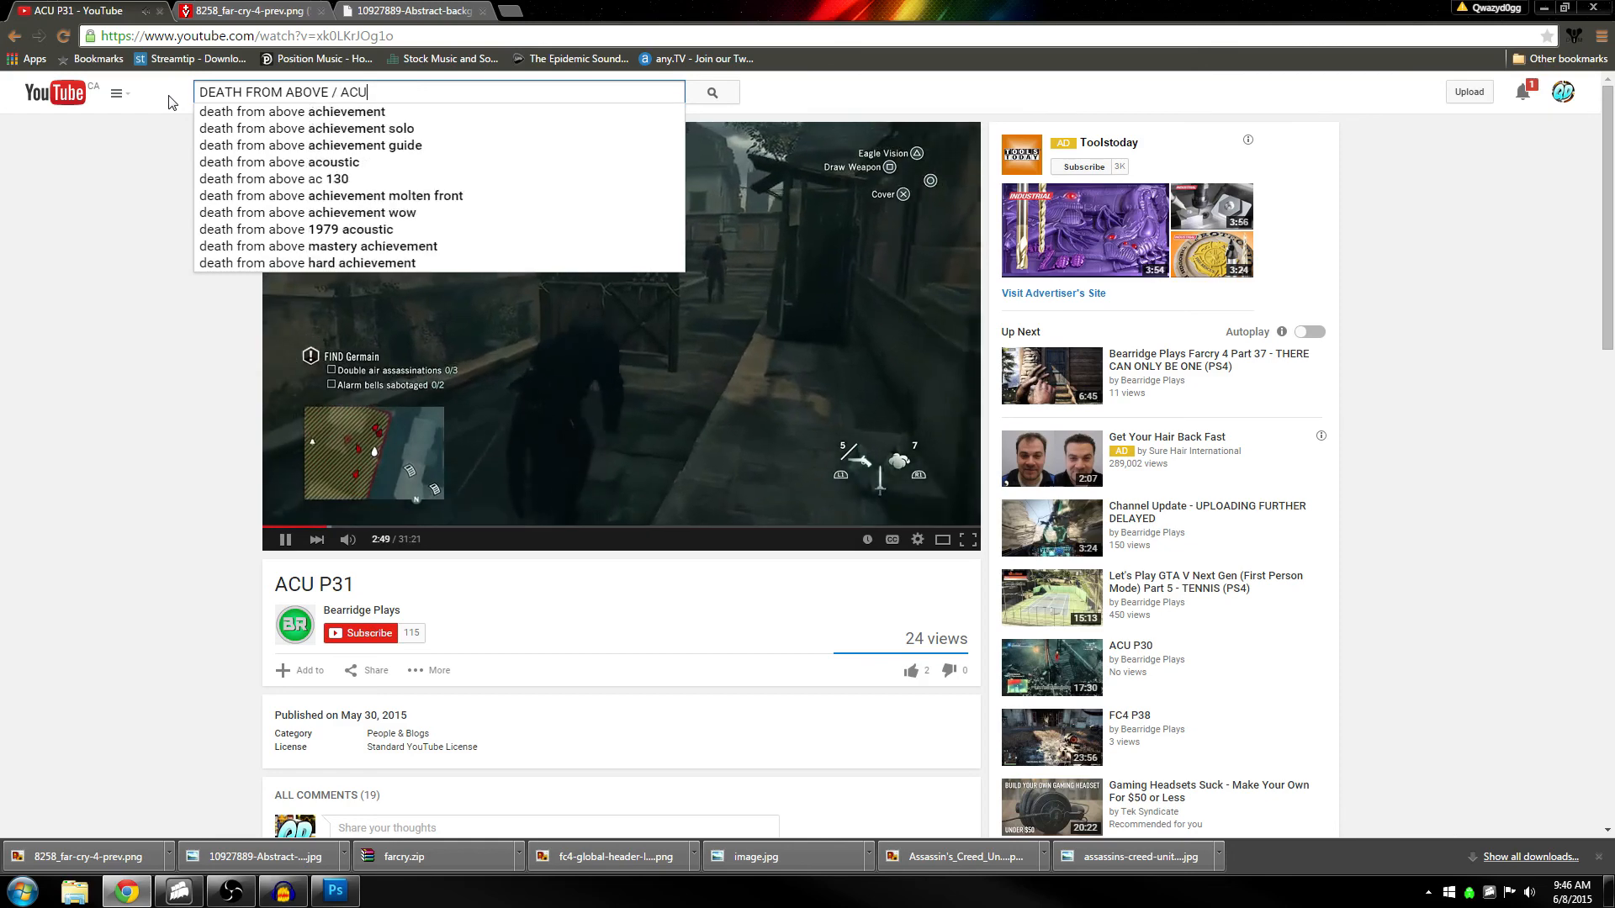
Extend the sample title in the search box to read "DEATH FROM ABOVE / Let's Play ACU / Part 31"
{"action": "key", "text": "Left"}
{"action": "key", "text": "Left"}
{"action": "key", "text": "Left"}
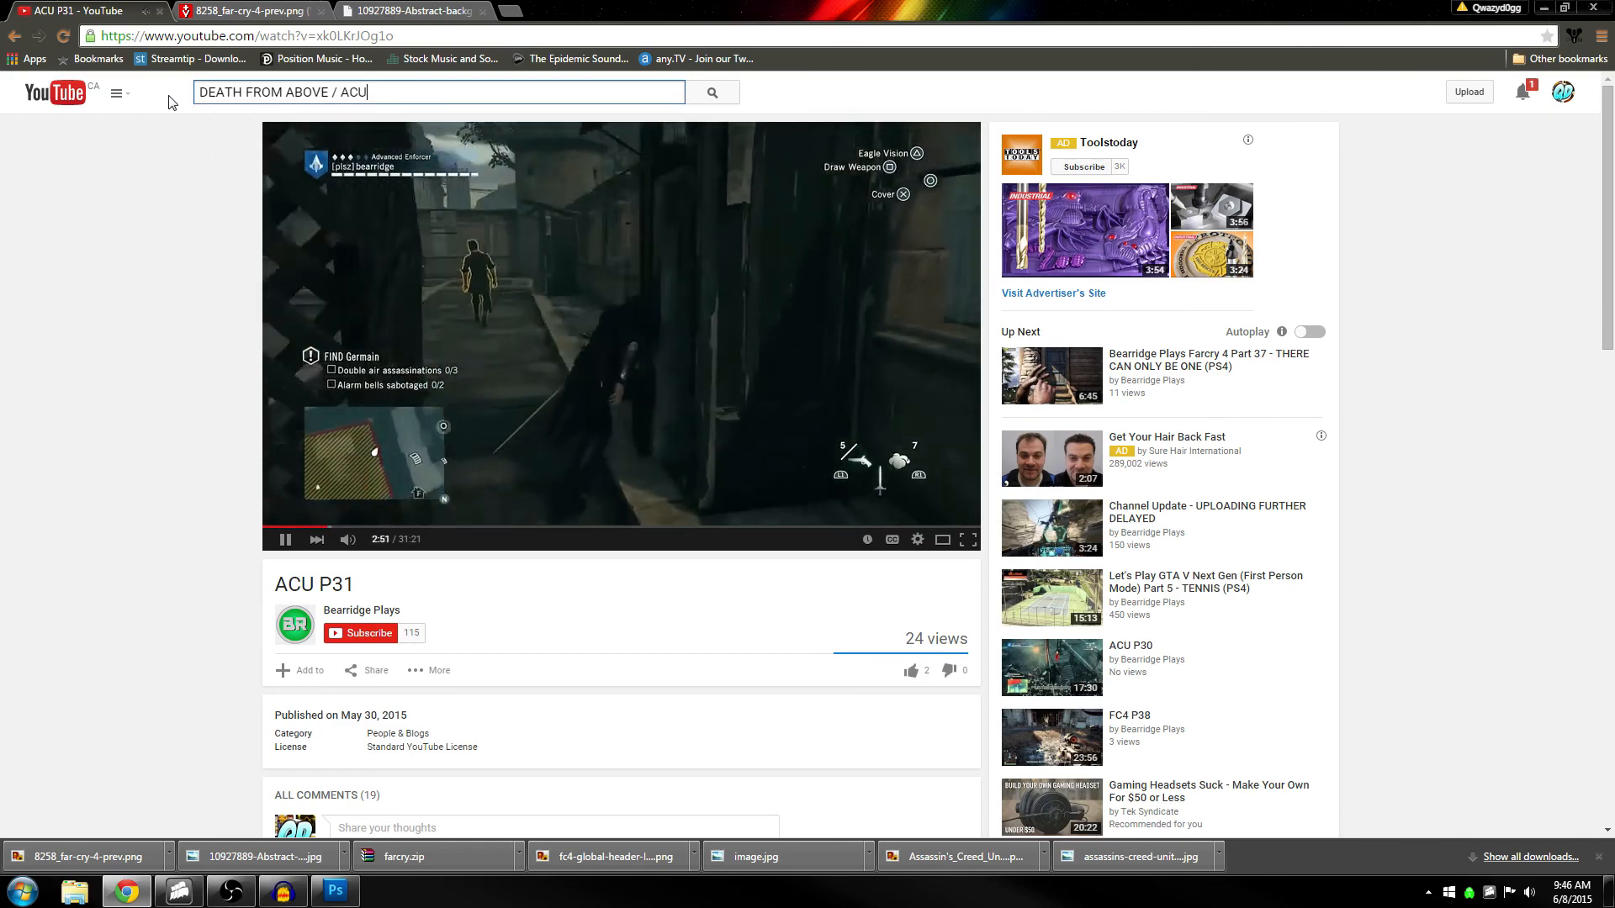
{"action": "type", "text": "Let's Play"}
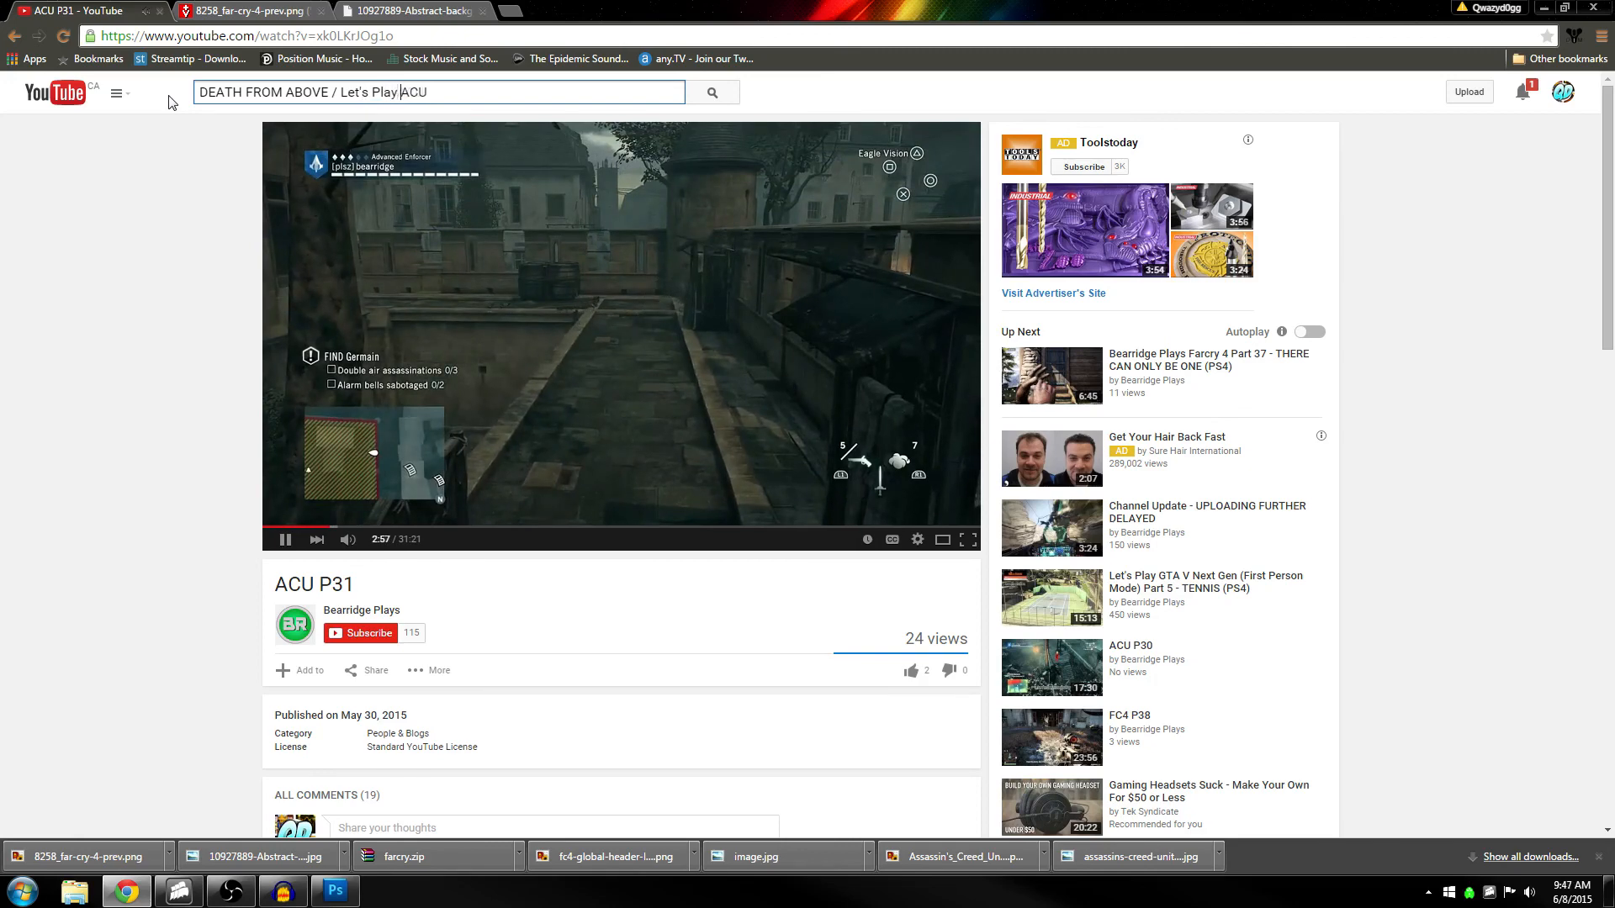
{"action": "type", "text": "/"}
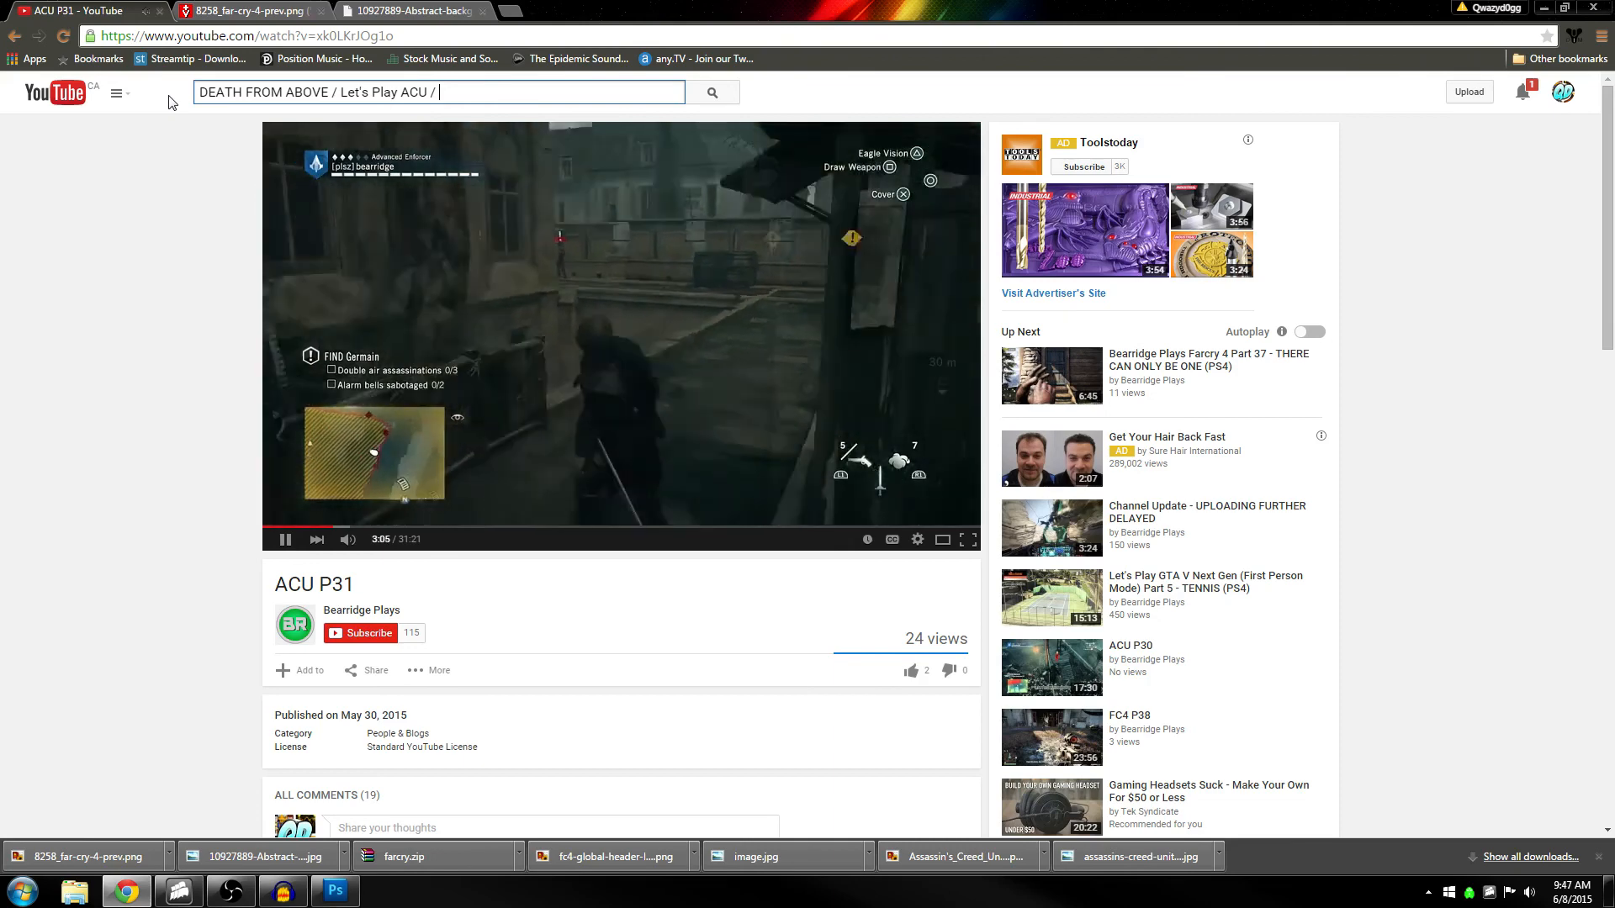
{"action": "type", "text": "Part 31"}
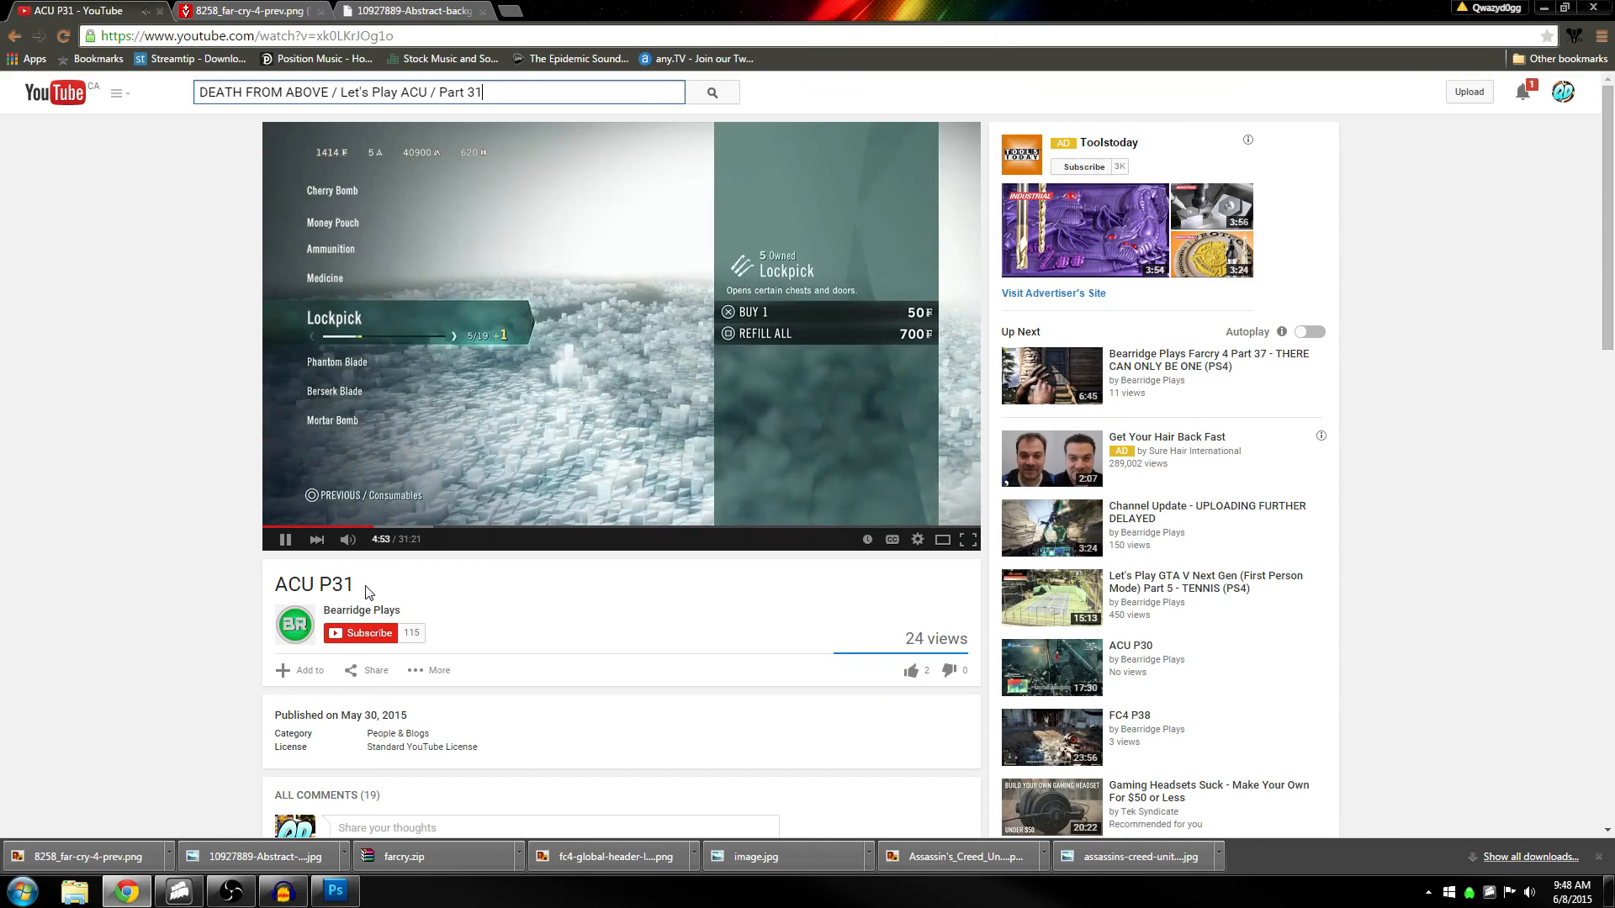
Go to picmonkey.com and show the photo source choices for editing a picture
{"action": "left_click", "coordinate": [342, 37]}
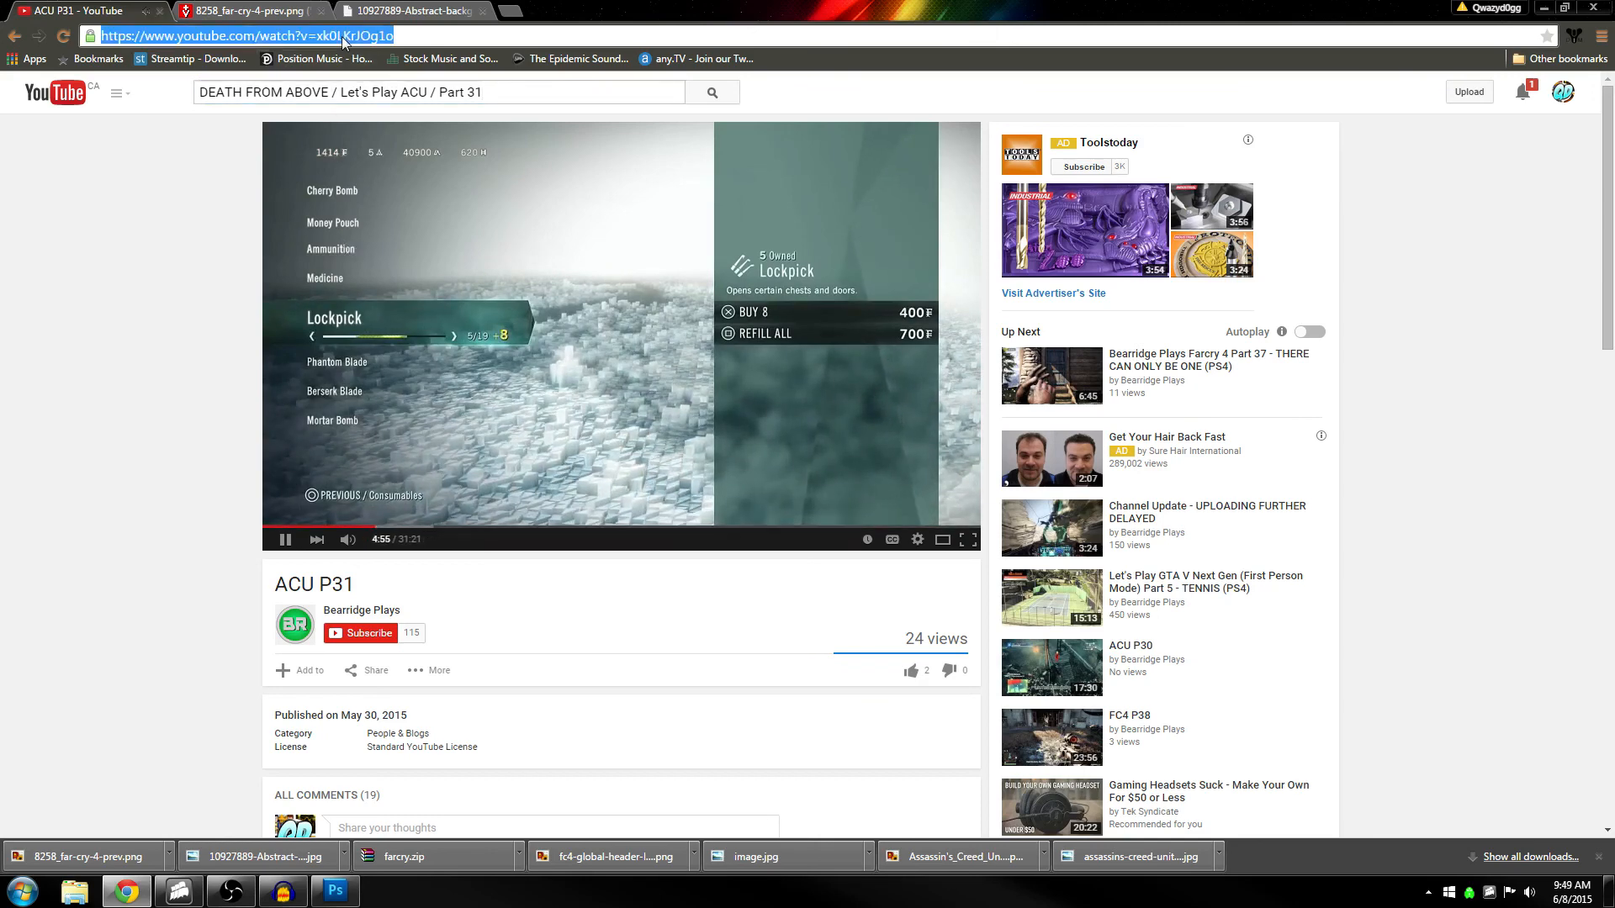
{"action": "type", "text": "picmonkey.com"}
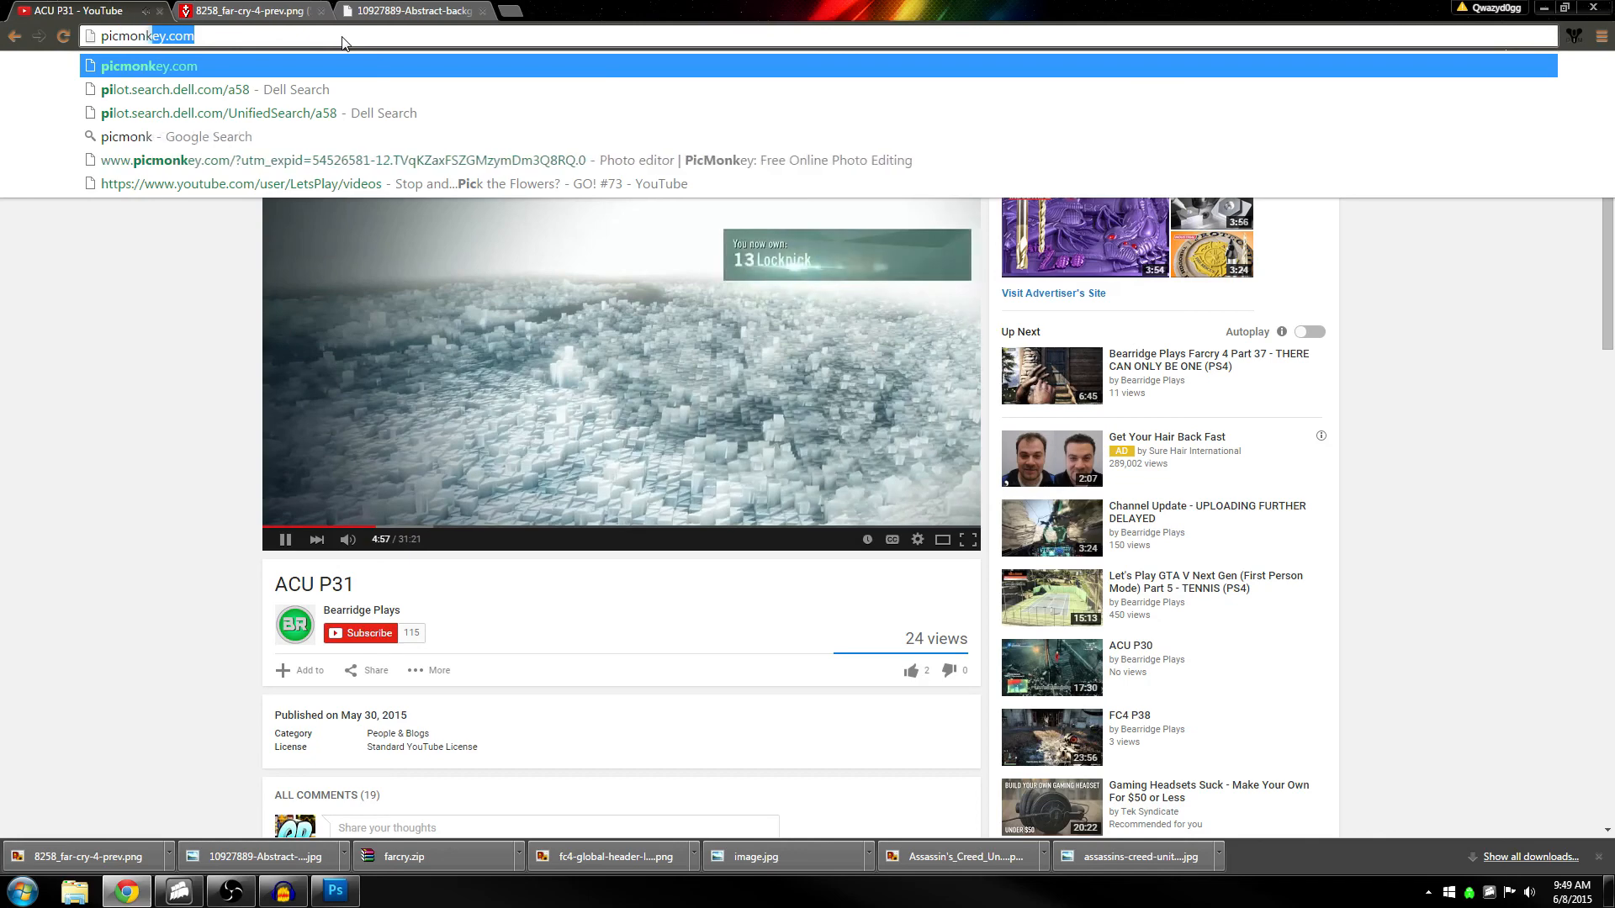
{"action": "key", "text": "Return"}
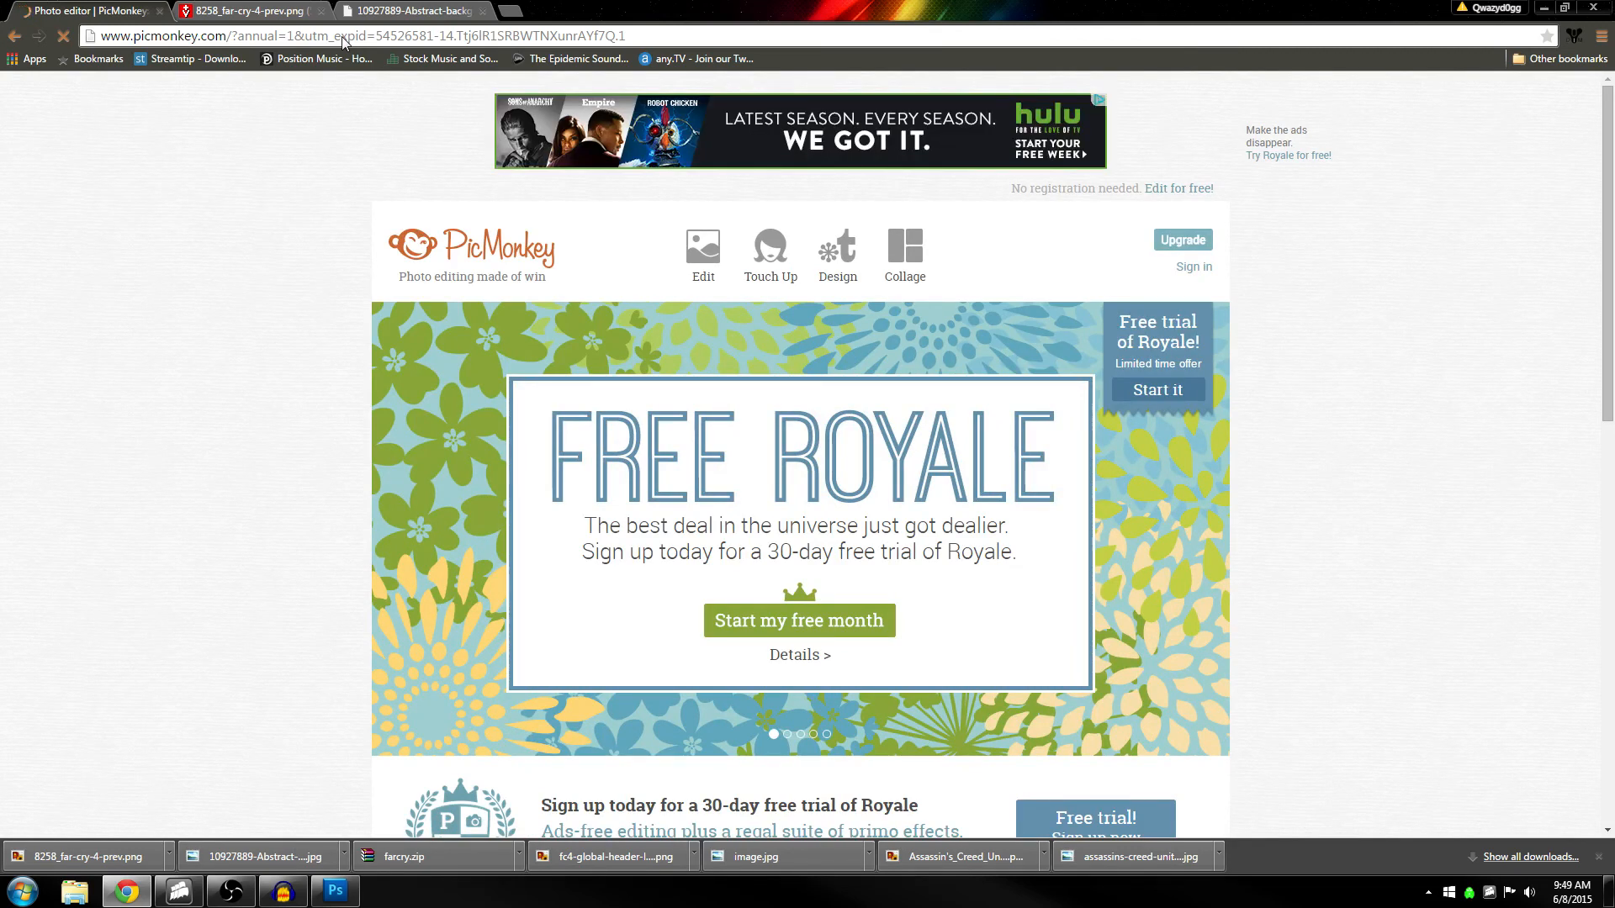
{"action": "left_click", "coordinate": [695, 250]}
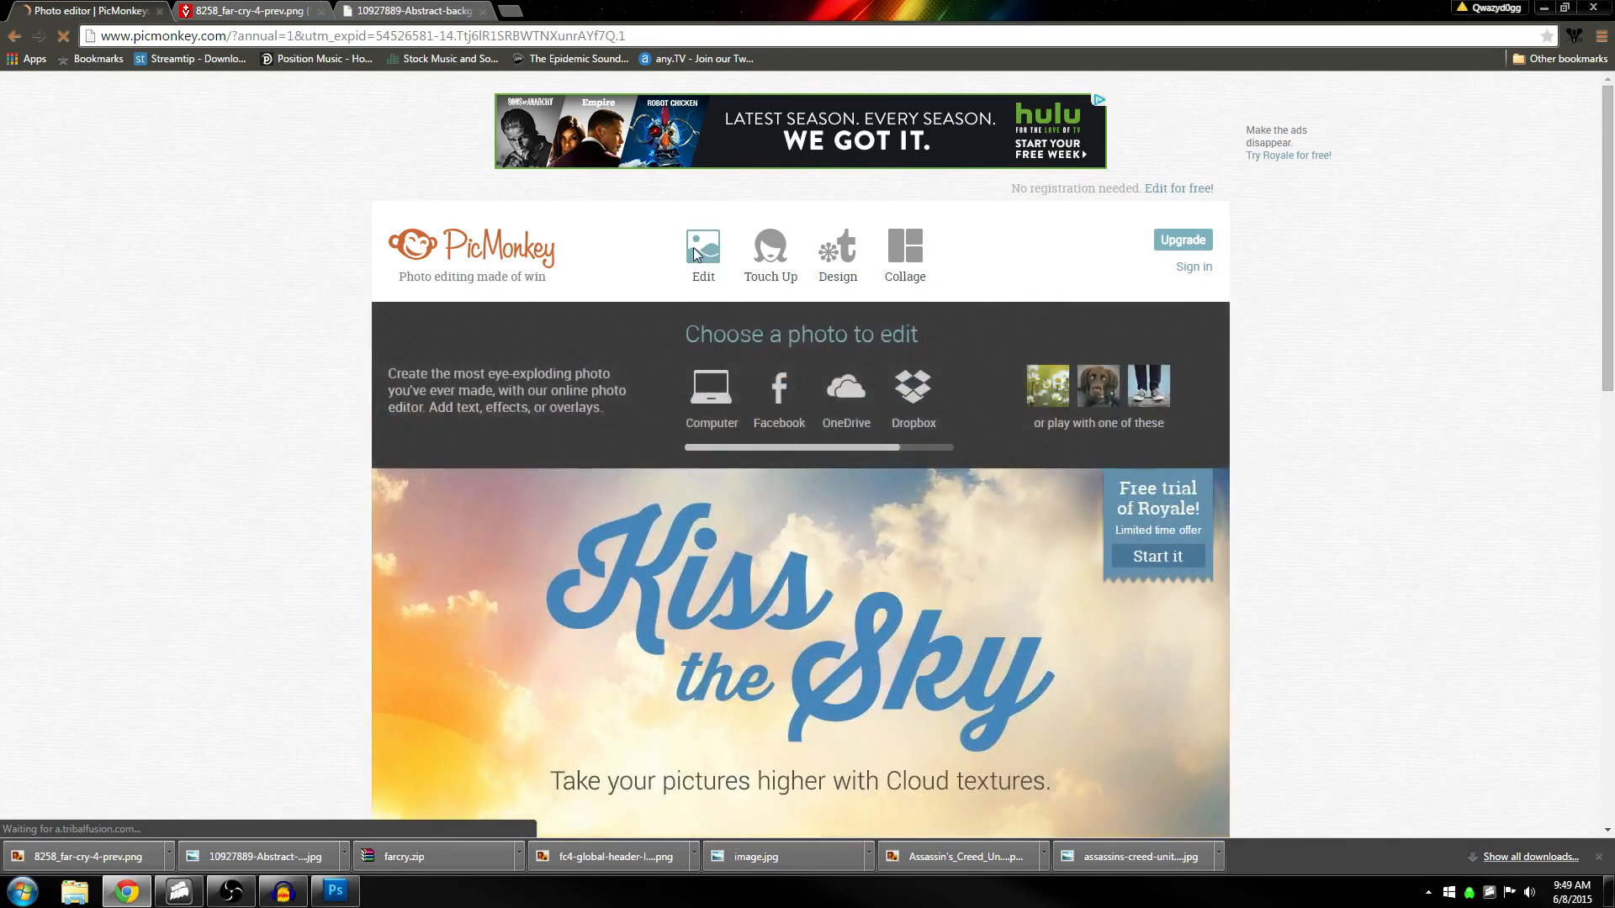